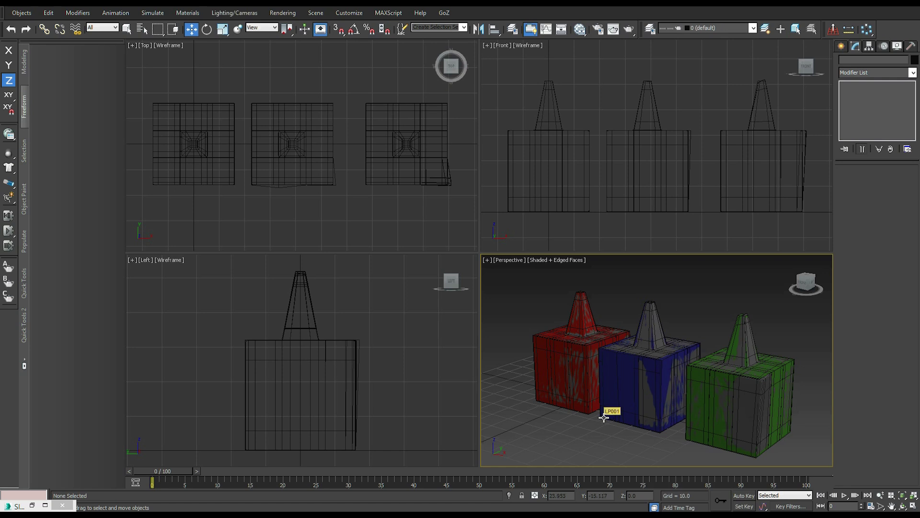
Select the red low-poly mesh and maximize the Perspective view to see all three models from the front
left_click(545, 350)
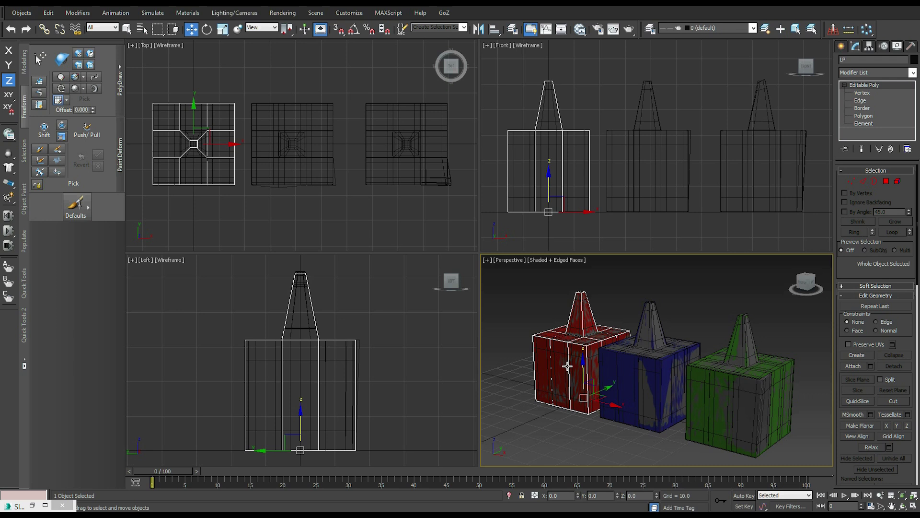
middle_click_drag(570, 369, 580, 377, "alt")
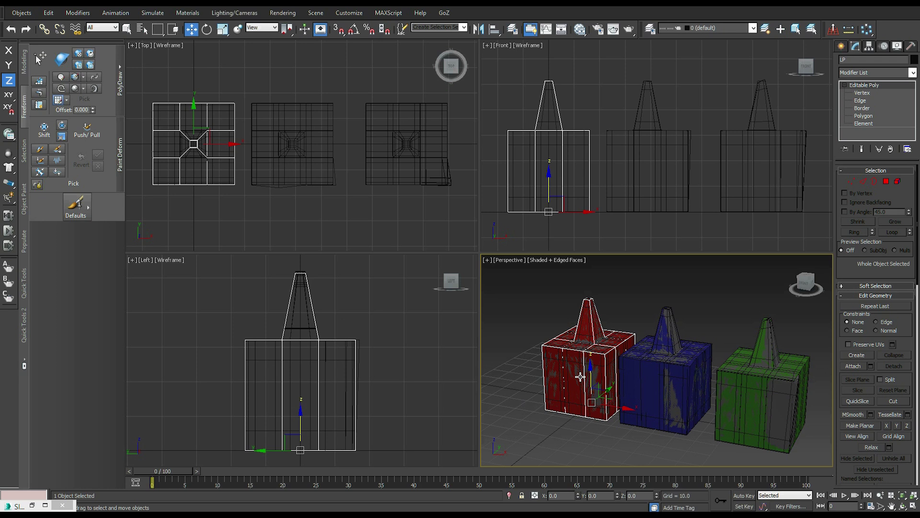
key("alt+w")
middle_click_drag(571, 362, 599, 344, "alt")
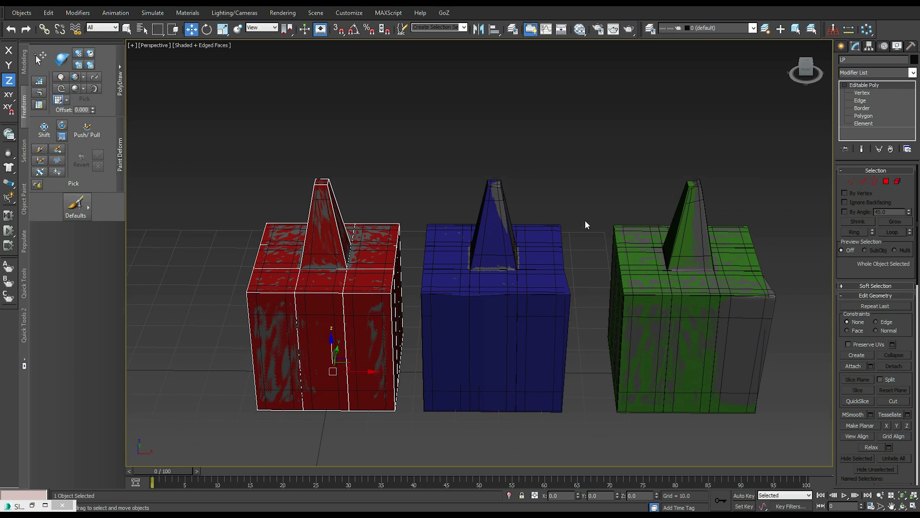
Move the blue model slightly along X away from the red one and select both red meshes
left_click_drag(534, 276, 546, 283)
left_click_drag(379, 191, 350, 242)
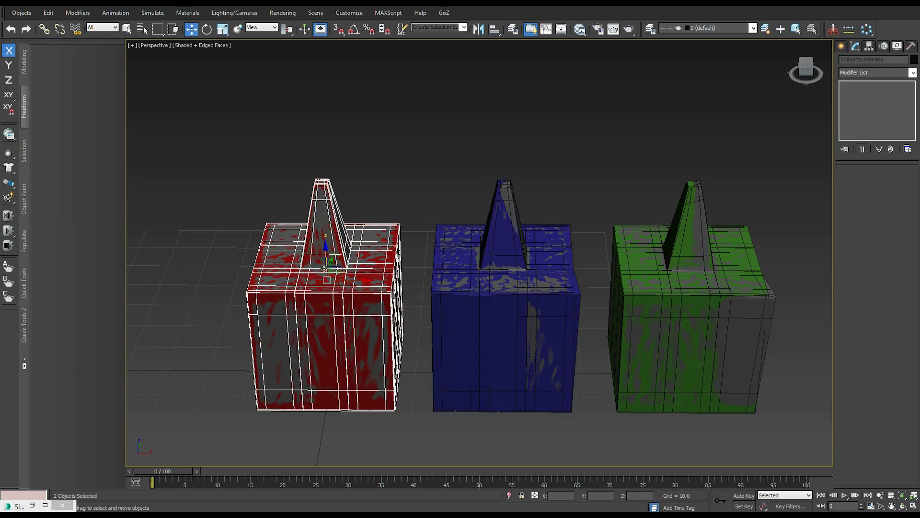
Select the red, blue and green low-poly meshes in turn and compare the shape of each around its high-poly mesh
key("ctrl+d")
left_click(250, 293)
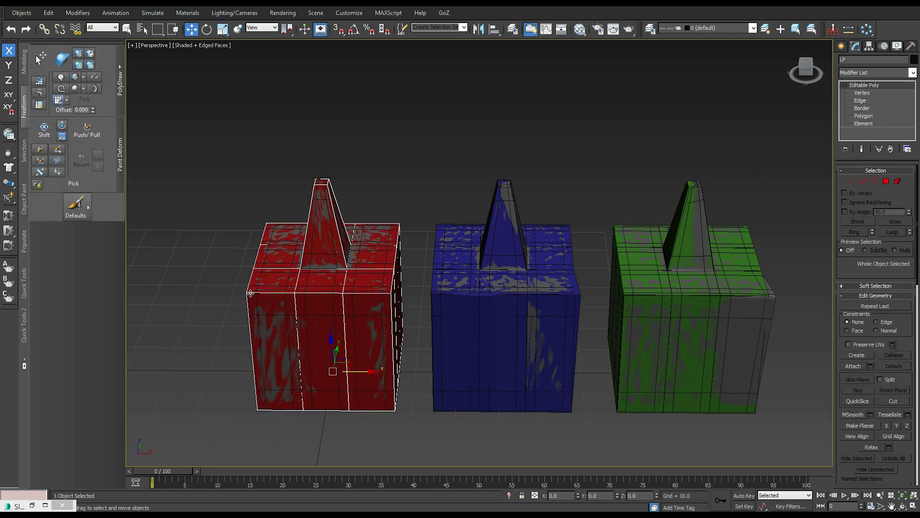
middle_click_drag(401, 338, 410, 340, "alt")
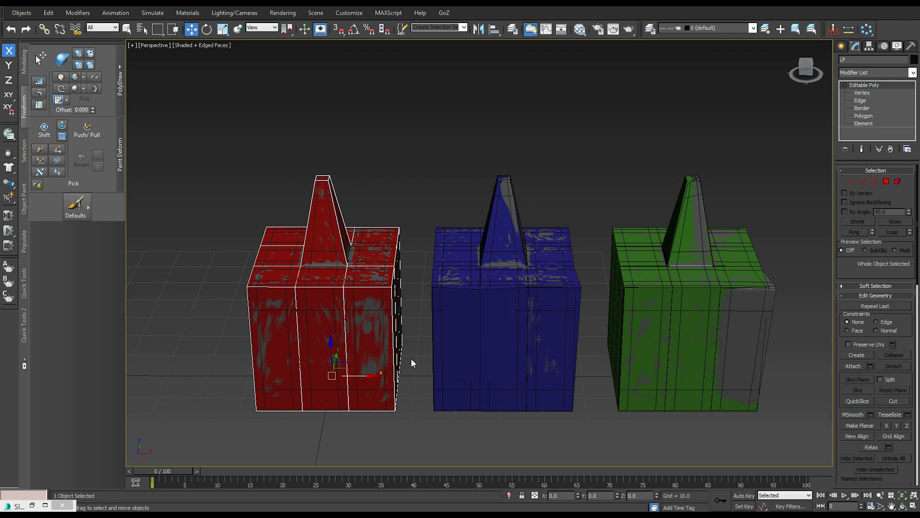
middle_click_drag(435, 371, 555, 333, "alt")
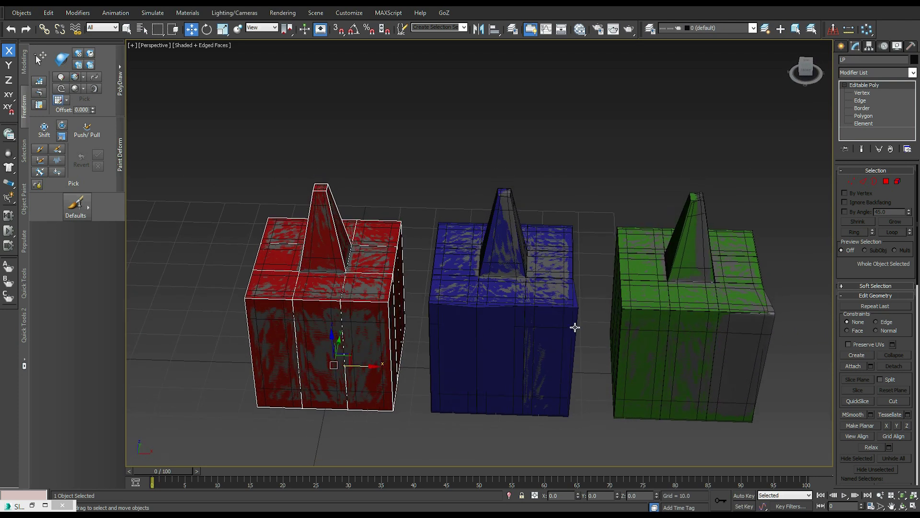
left_click(578, 308)
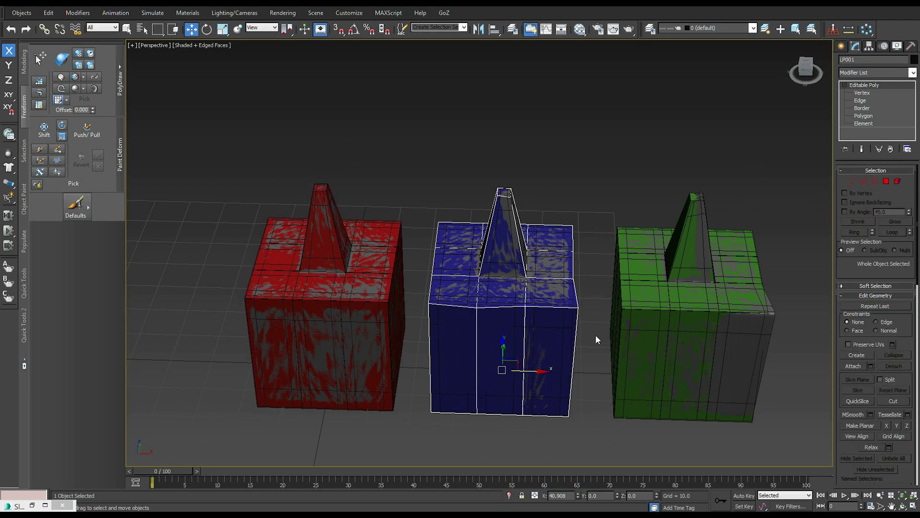
middle_click_drag(685, 312, 681, 331, "alt")
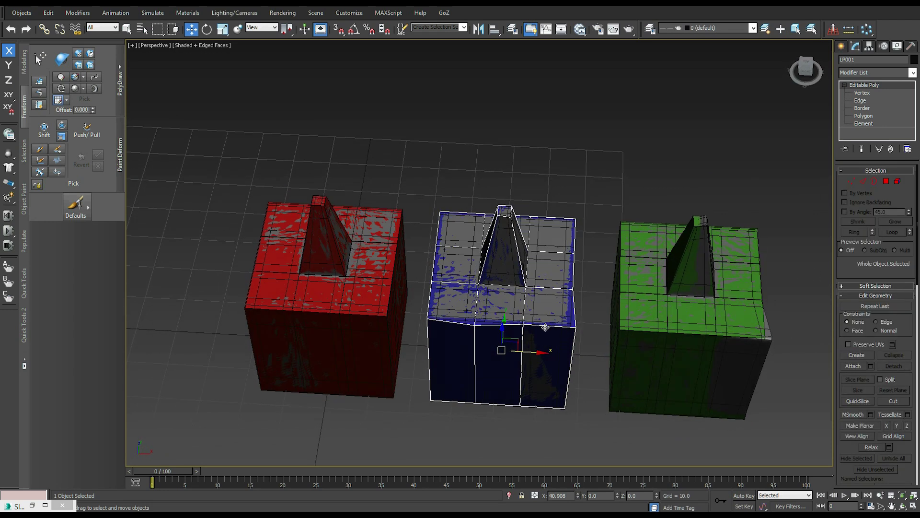
middle_click_drag(581, 337, 596, 316, "alt")
left_click(728, 312)
middle_click_drag(793, 344, 660, 311, "alt")
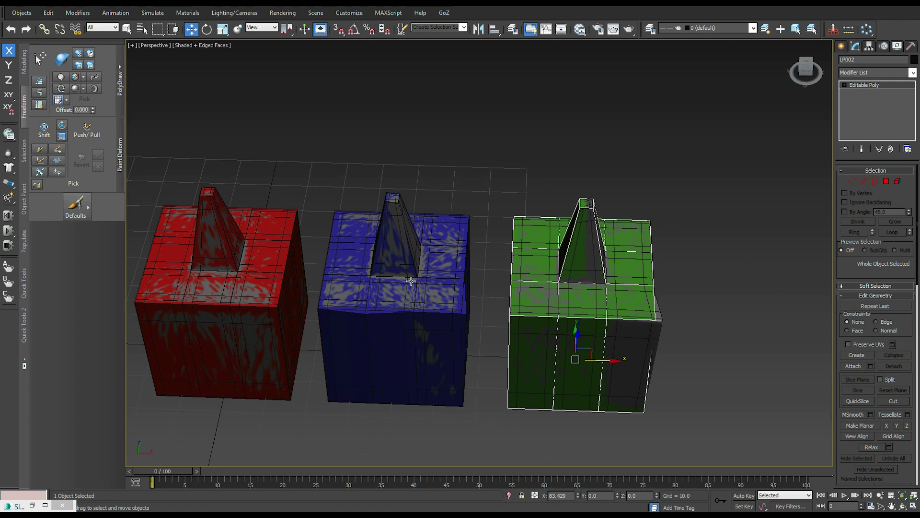
middle_click_drag(412, 294, 302, 261, "alt")
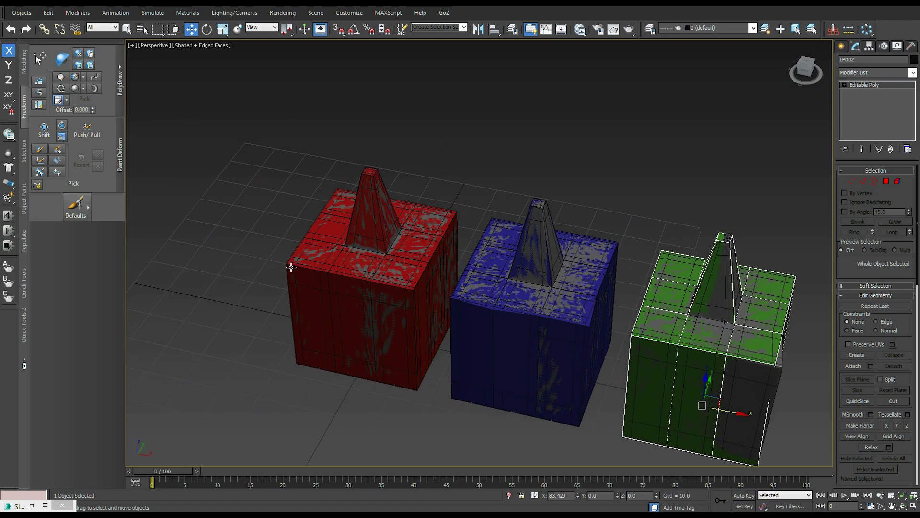
Make the red low-poly mesh see-through to reveal the high-poly mesh inside it
left_click(298, 259)
left_click(297, 258)
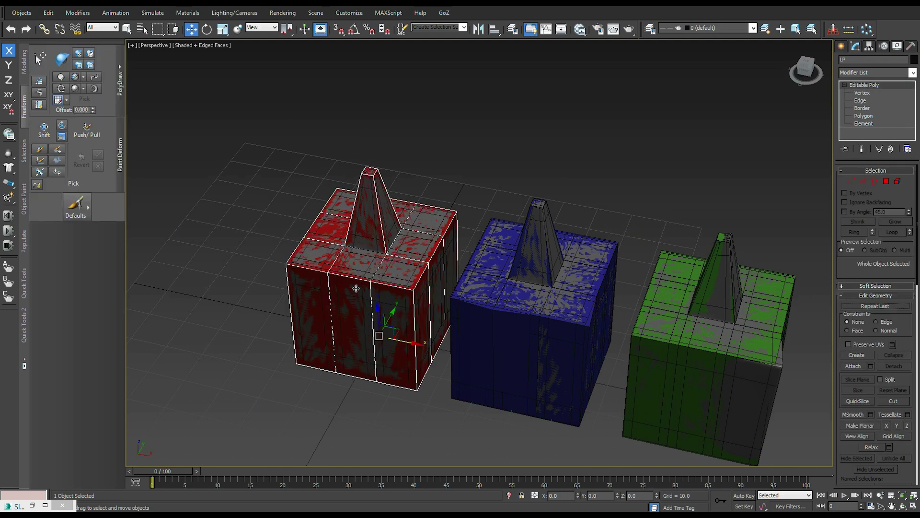
middle_click_drag(338, 272, 377, 278)
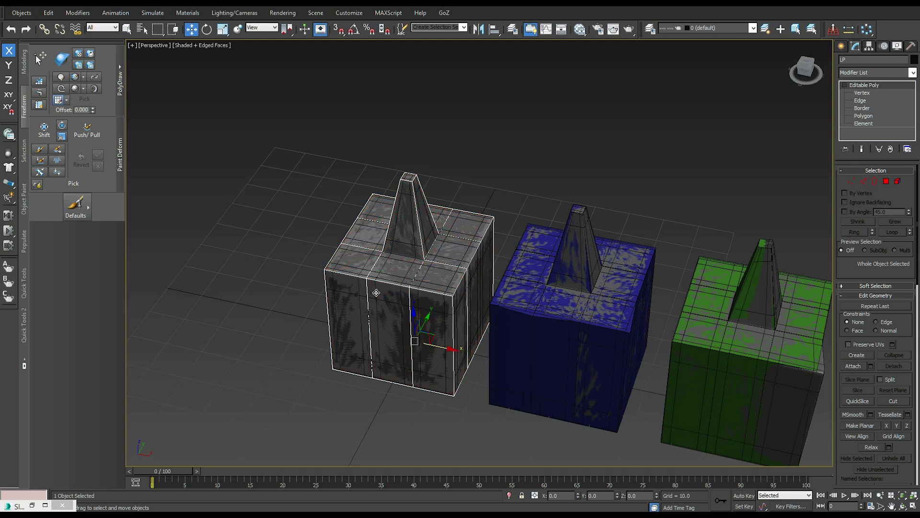
Examine how the red low-poly mesh's corners and edges fit around the rounded high-poly mesh, and compare them with the blue model
scroll(376, 293, "up", 10)
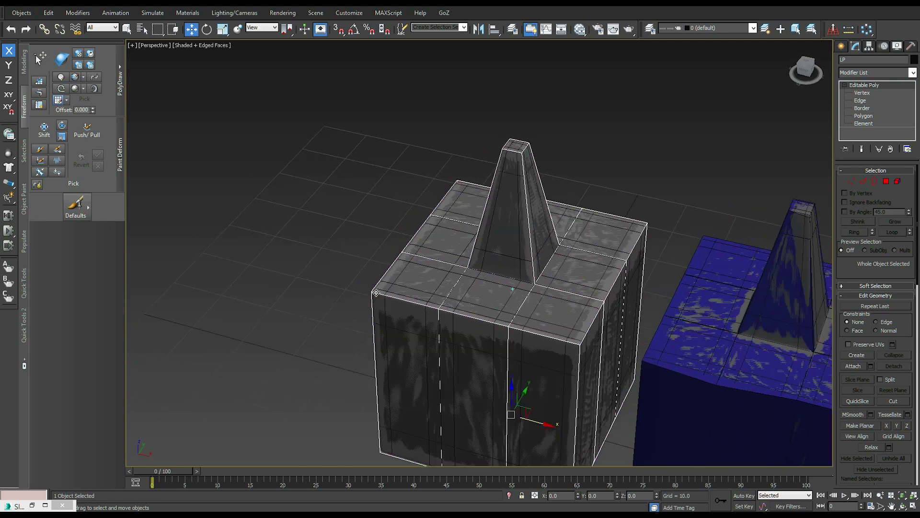
scroll(487, 290, "down", 5)
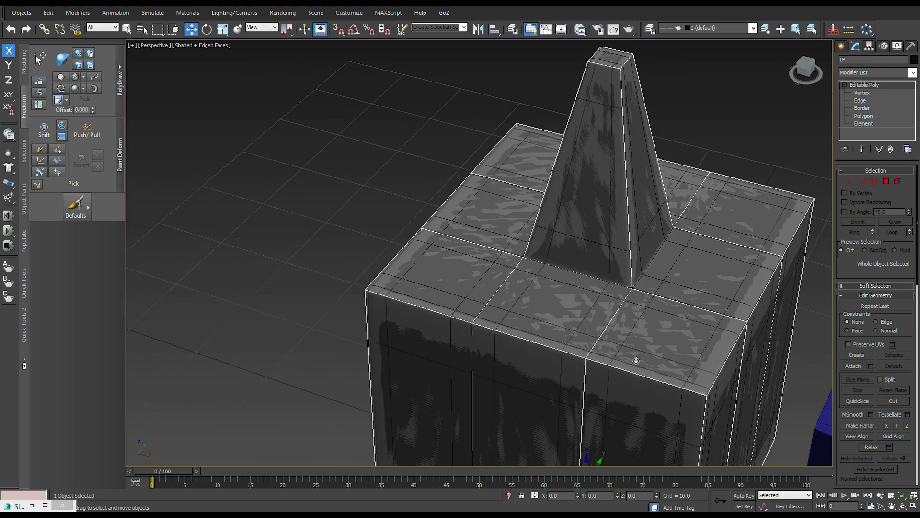
scroll(570, 360, "down", 4)
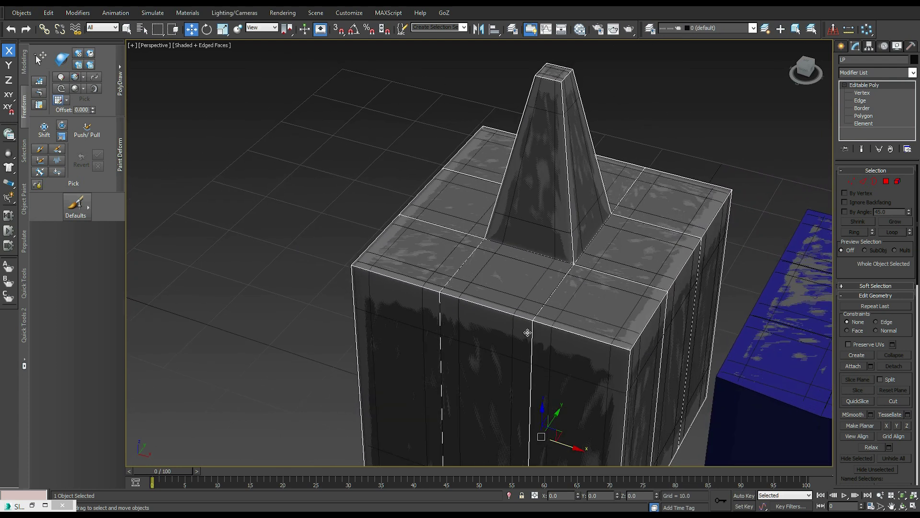
middle_click_drag(528, 336, 528, 329, "alt")
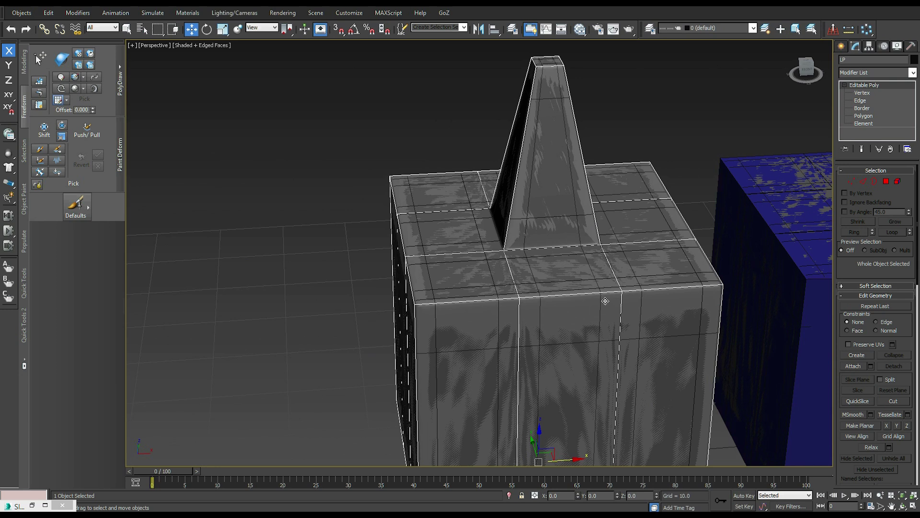
middle_click_drag(606, 300, 562, 305, "alt")
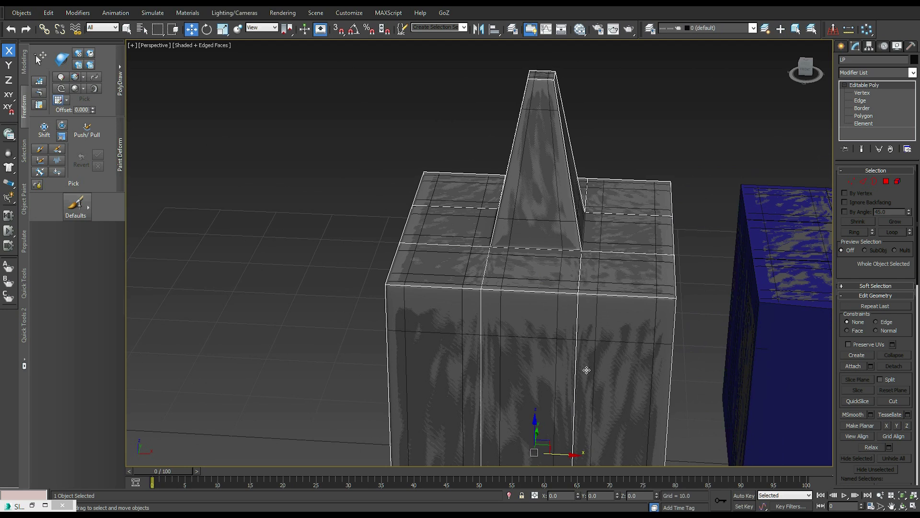
scroll(587, 370, "up", 5)
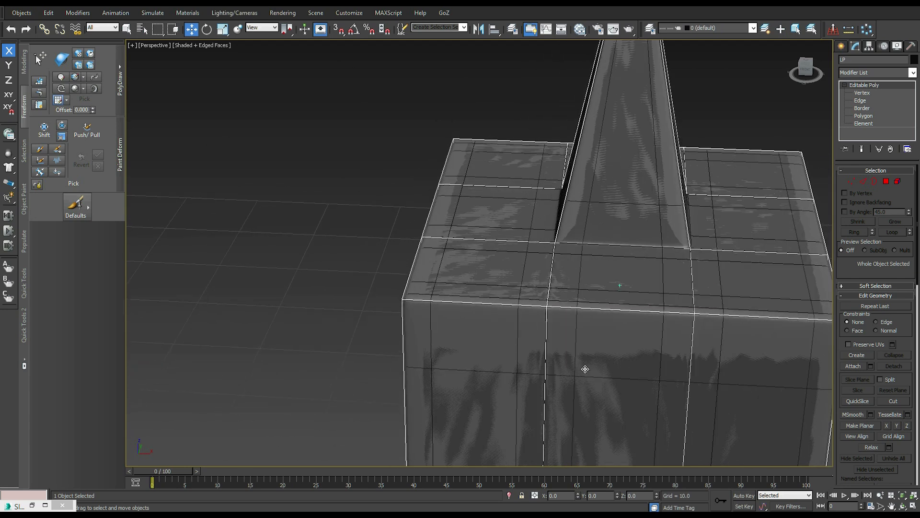
middle_click_drag(584, 369, 398, 246, "alt")
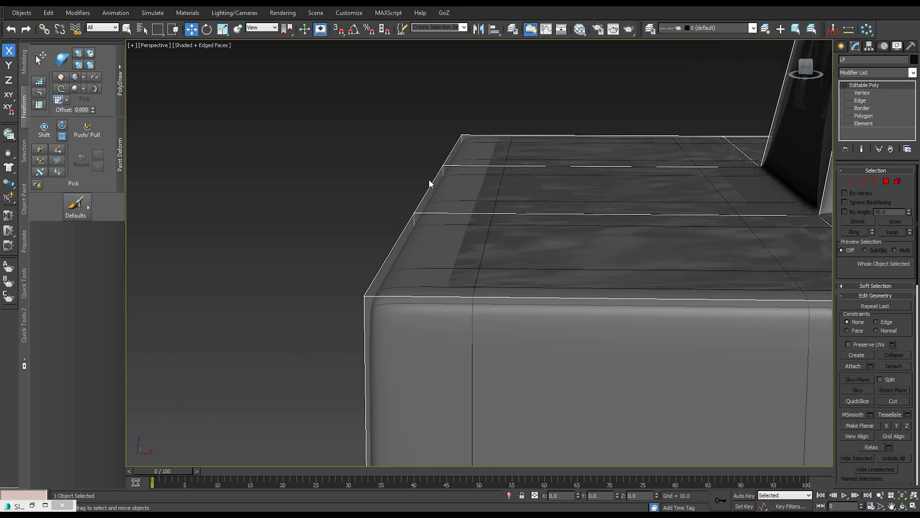
middle_click_drag(403, 254, 501, 203, "alt")
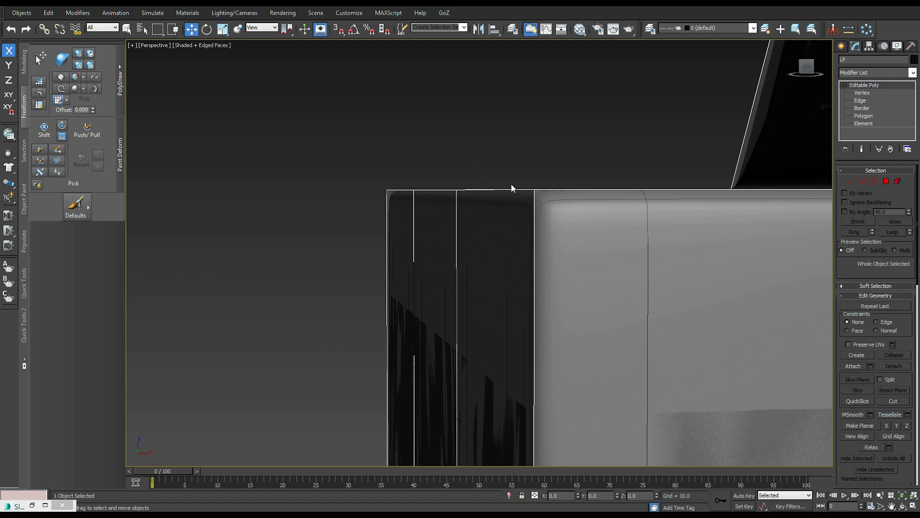
middle_click_drag(509, 199, 487, 247, "alt")
scroll(446, 211, "down", 8)
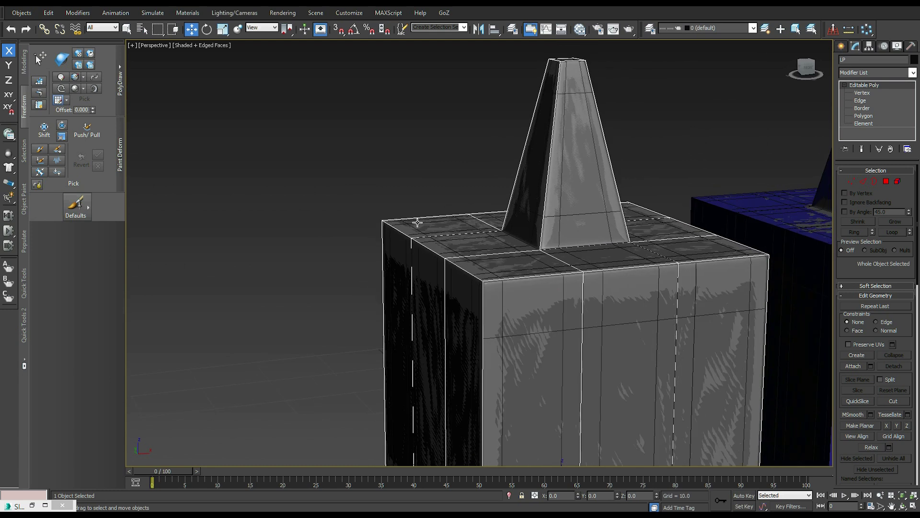
middle_click_drag(487, 286, 655, 240, "alt")
middle_click_drag(599, 167, 708, 302, "alt")
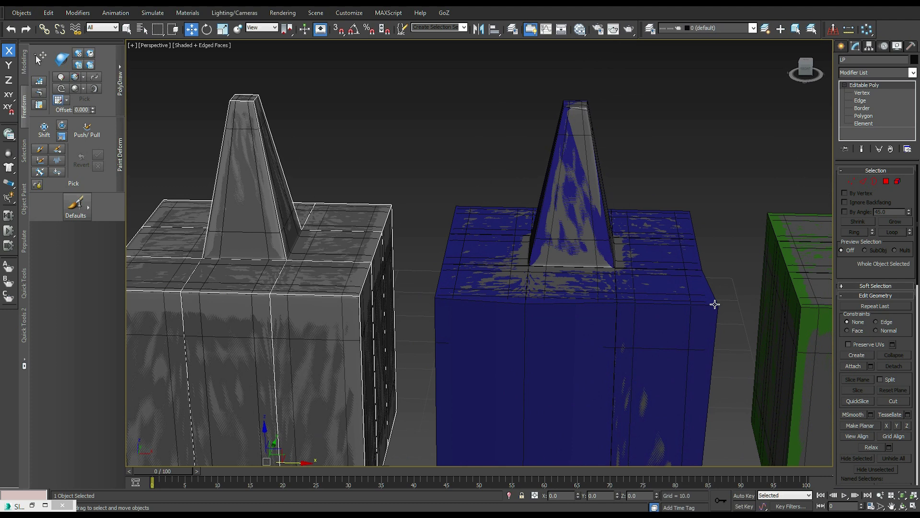
middle_click_drag(368, 249, 308, 281, "alt")
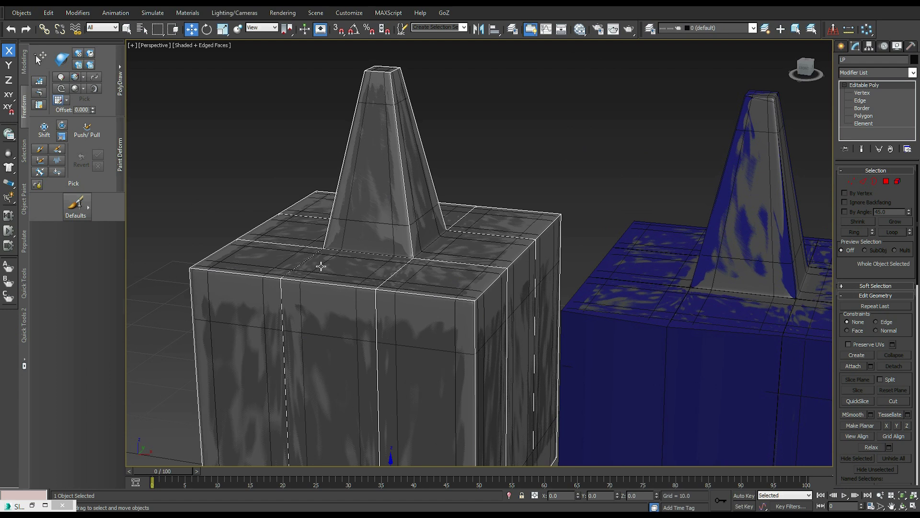
Select the top front corner vertex of the blue low-poly mesh and make that mesh see-through
middle_click_drag(321, 266, 653, 292)
left_click(670, 274)
key("z")
key("1")
left_click_drag(588, 100, 587, 102)
middle_click_drag(651, 154, 719, 278, "alt")
left_click_drag(701, 271, 668, 297)
left_click(719, 284)
middle_click_drag(720, 285, 544, 220, "alt")
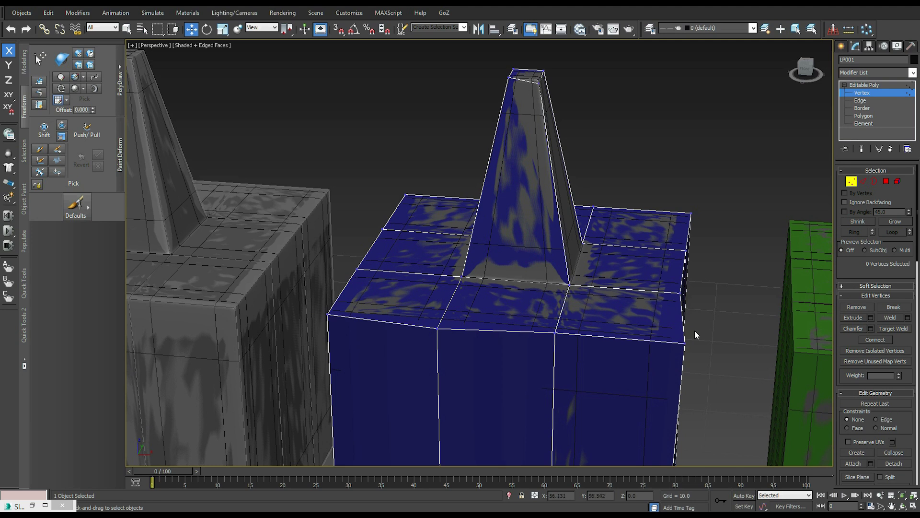
left_click(686, 343)
middle_click_drag(723, 345, 723, 340, "alt")
key("alt+x")
Examine the gap between the blue model's selected low-poly corner vertex and the rounded high-poly corner
mouse_move(722, 340)
middle_mouse_down()
mouse_move(685, 292)
mouse_move(690, 253)
mouse_move(626, 194)
mouse_move(514, 180)
middle_mouse_up()
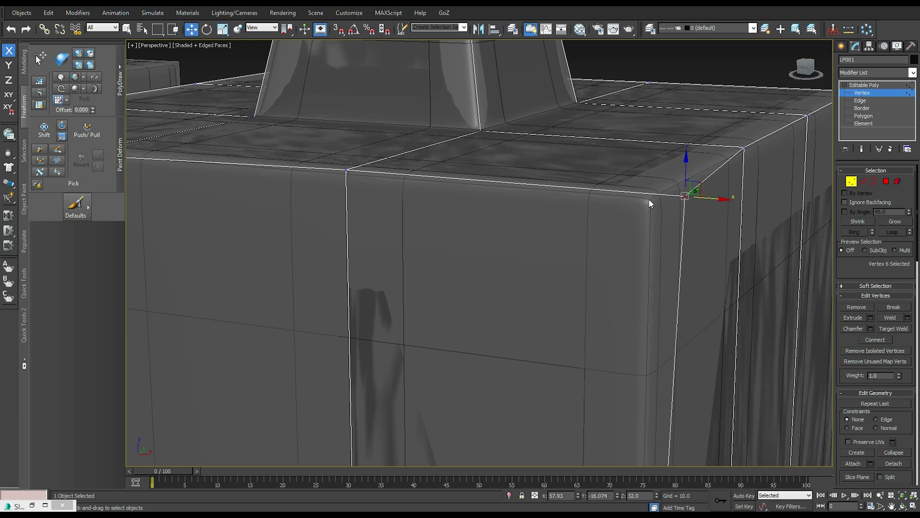
scroll(649, 204, "down", 8)
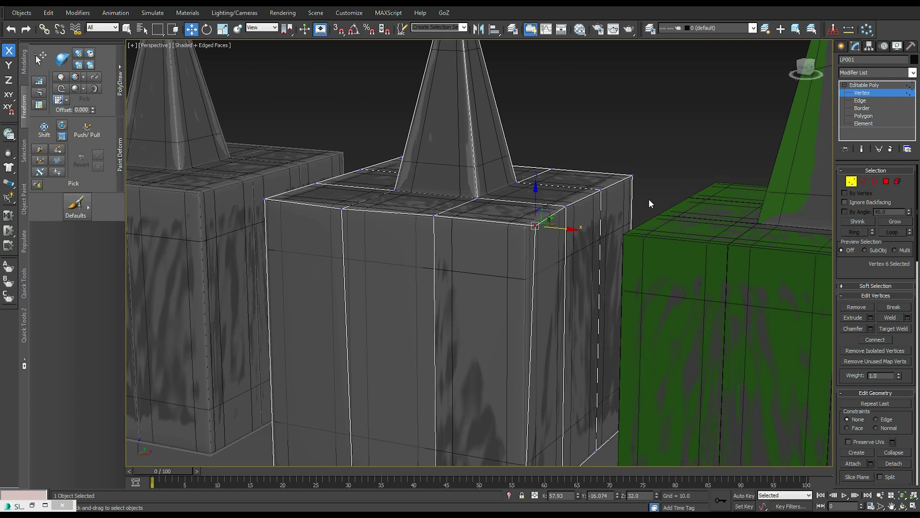
scroll(649, 198, "up", 8)
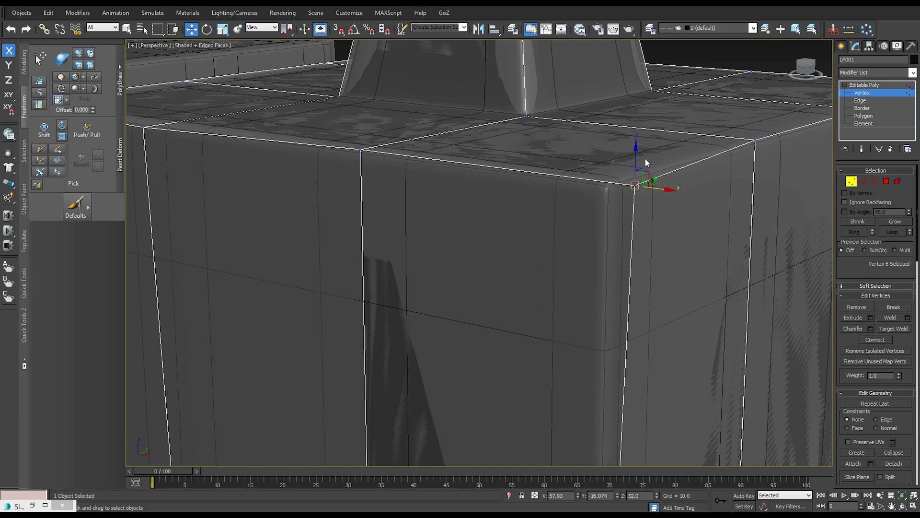
middle_click_drag(651, 180, 671, 168, "alt")
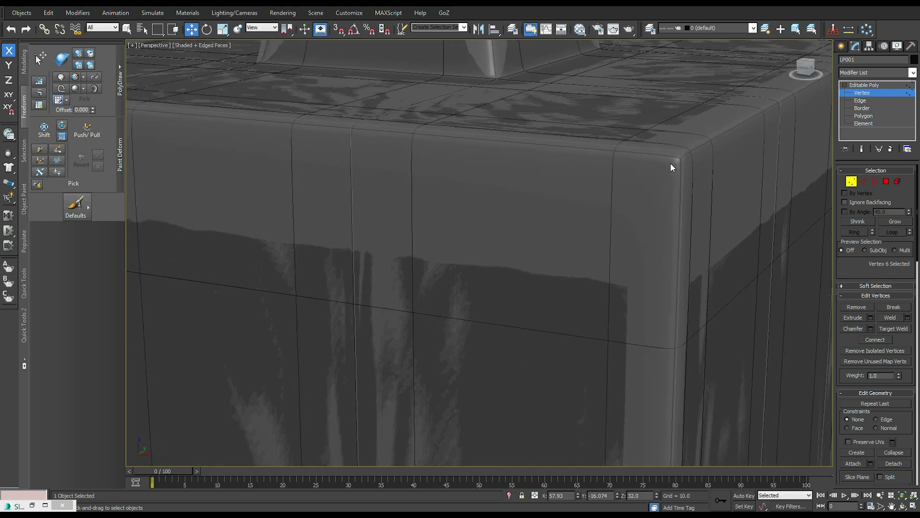
scroll(684, 154, "down", 10)
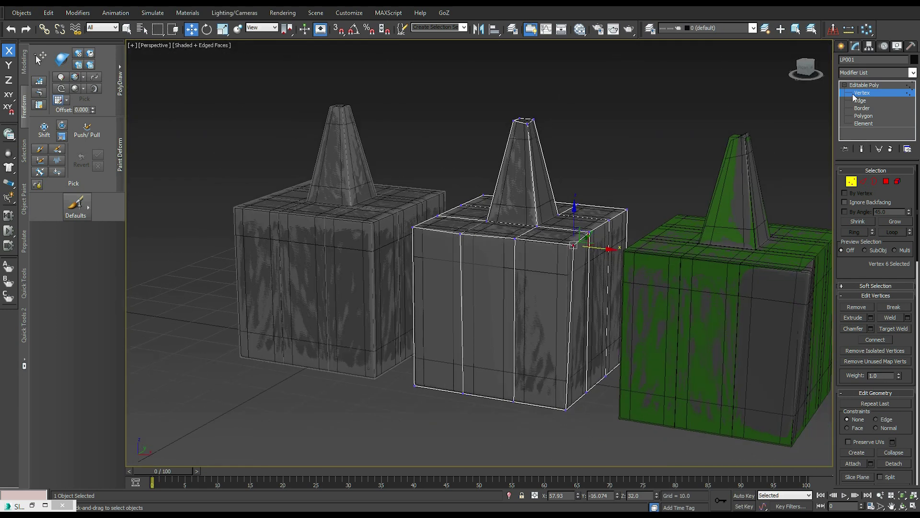
Leave vertex editing, select the red and blue low-poly meshes together, and compare their top front corners up close
left_click(862, 85)
left_click(383, 221, "ctrl")
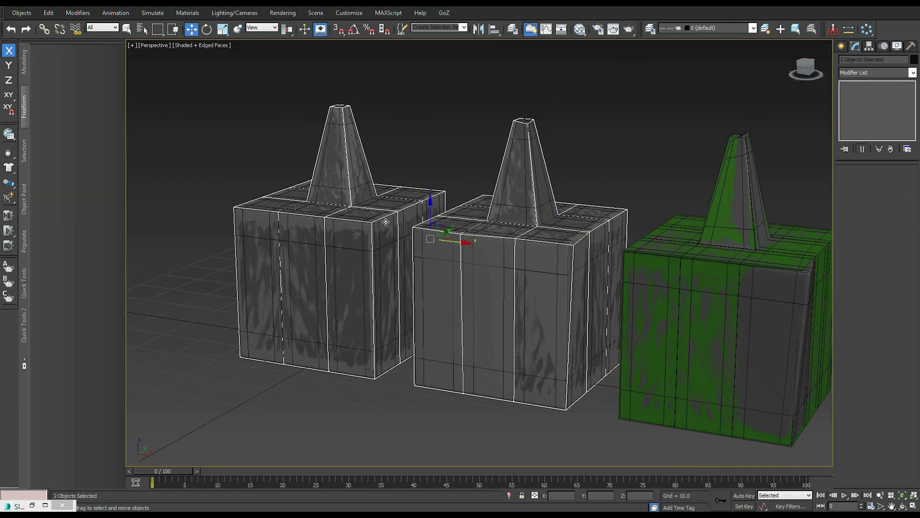
scroll(567, 258, "up", 1)
scroll(567, 258, "up", 8)
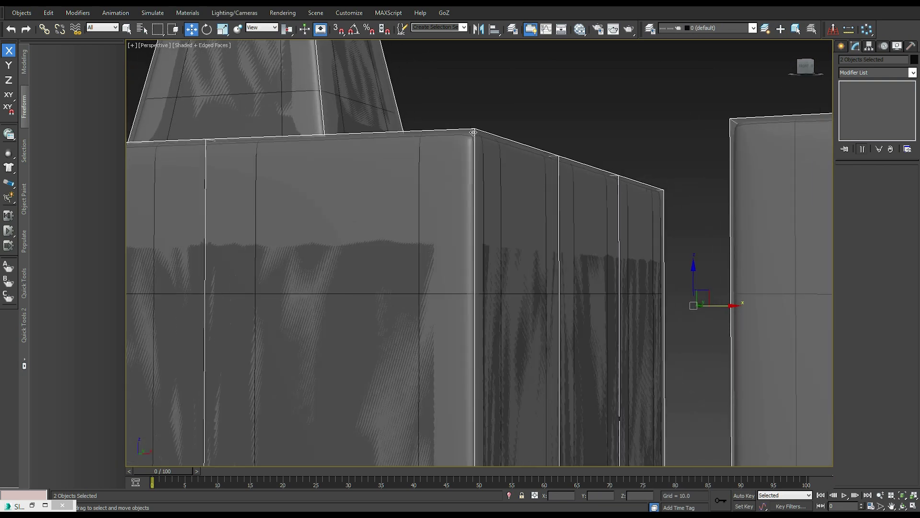
middle_click_drag(473, 131, 396, 391, "alt")
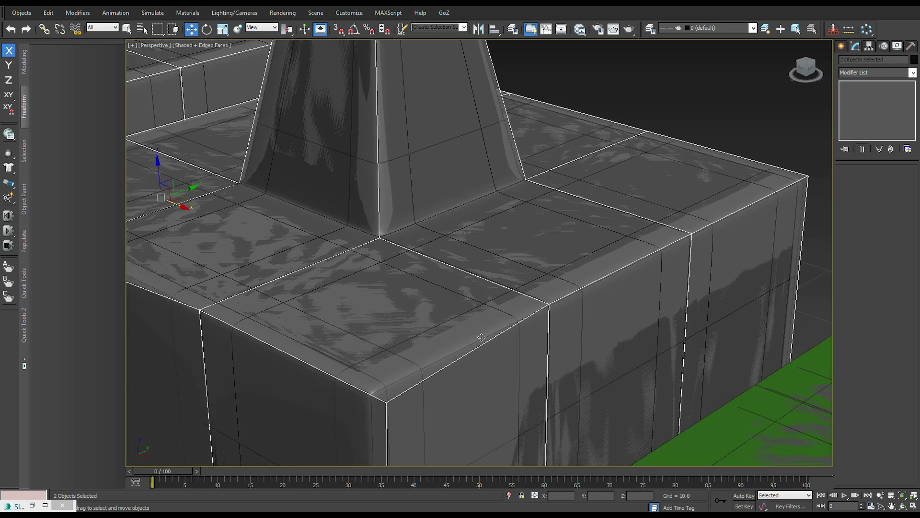
middle_click_drag(422, 363, 651, 259, "alt")
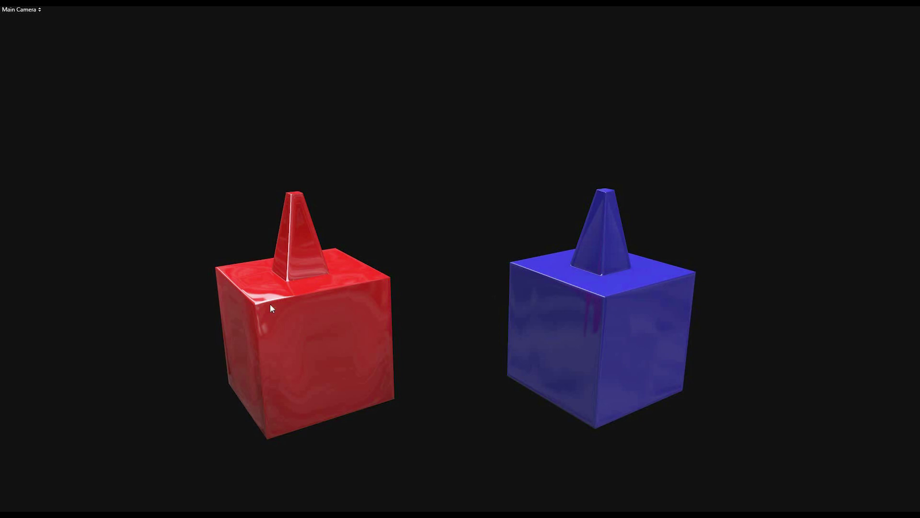
Compare the shading and reflections on the faces and edges of the baked red and blue models from several angles
left_click(345, 329)
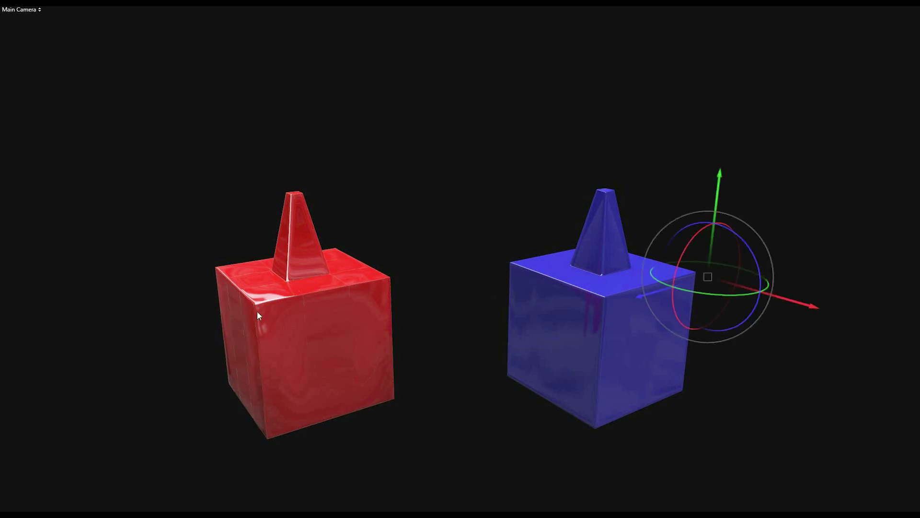
left_click_drag(431, 324, 547, 317)
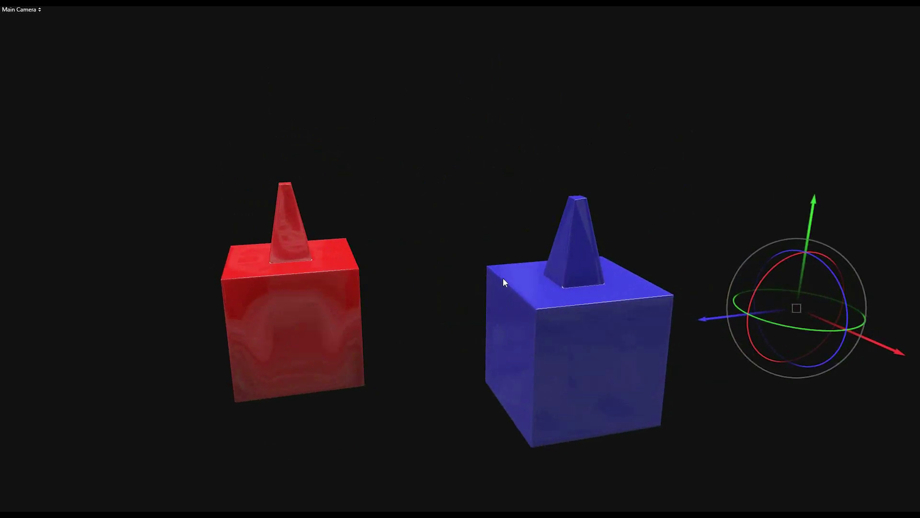
left_click_drag(685, 394, 655, 342)
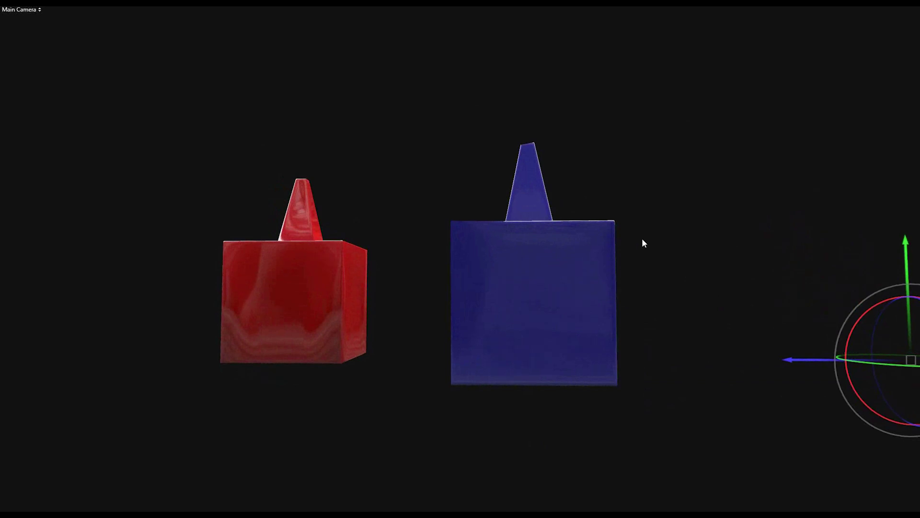
left_click_drag(635, 233, 662, 276)
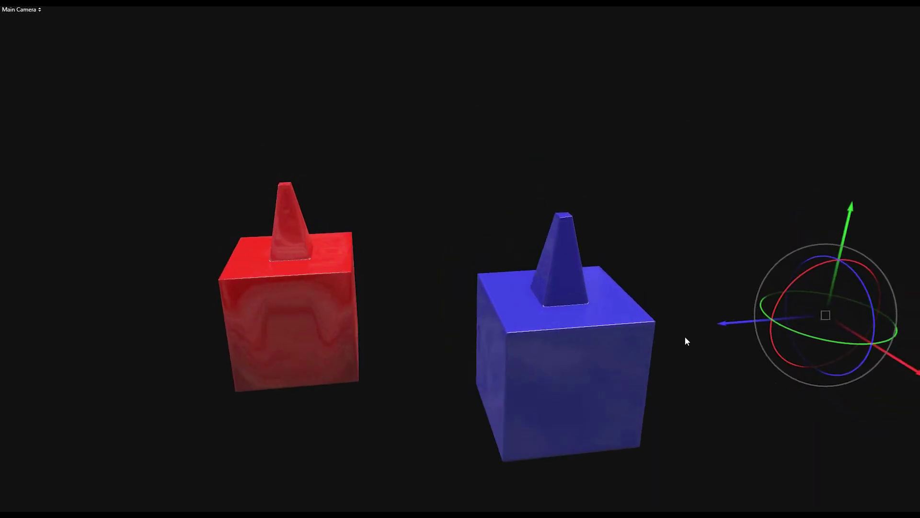
left_click_drag(689, 343, 661, 261)
left_click_drag(741, 251, 676, 224)
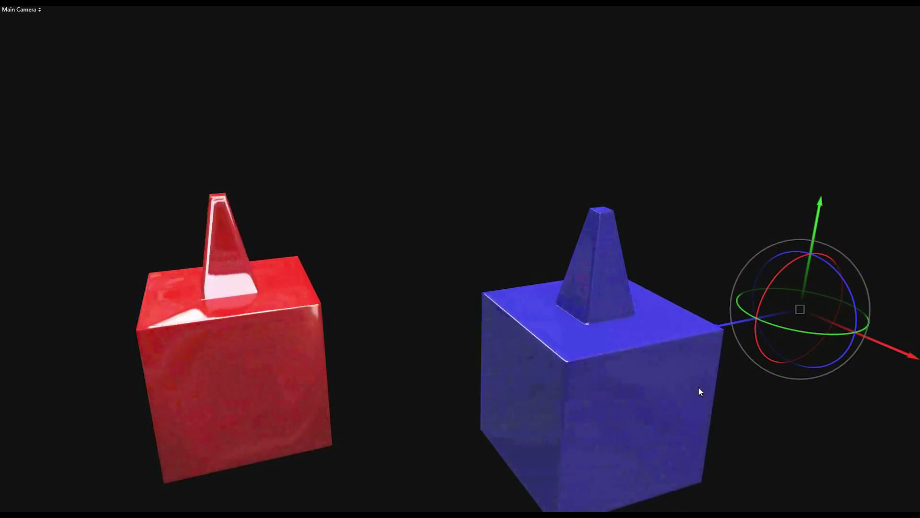
left_click_drag(715, 388, 775, 324)
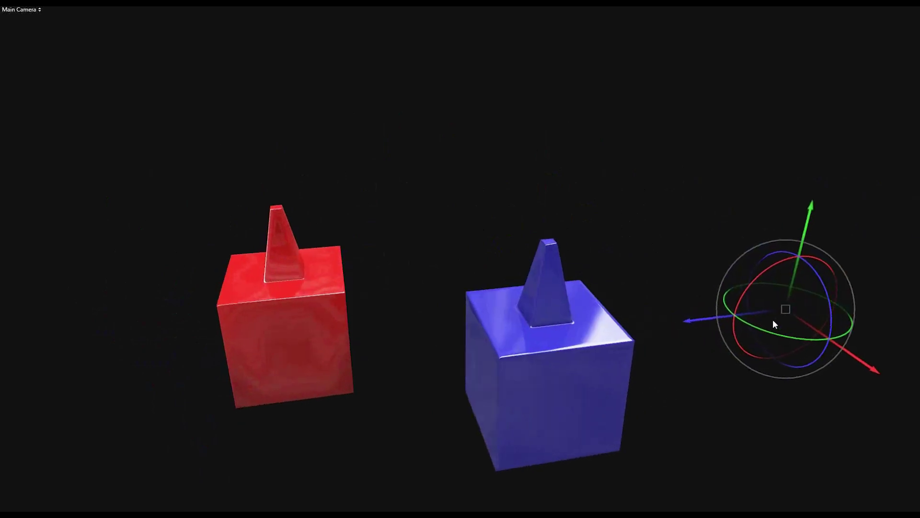
left_click_drag(654, 380, 779, 330)
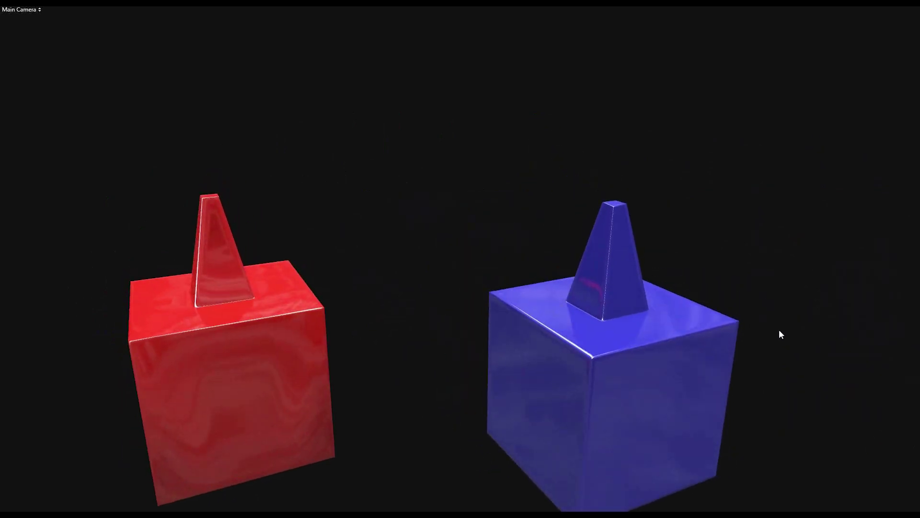
left_click_drag(780, 332, 610, 327)
left_click_drag(745, 290, 772, 264)
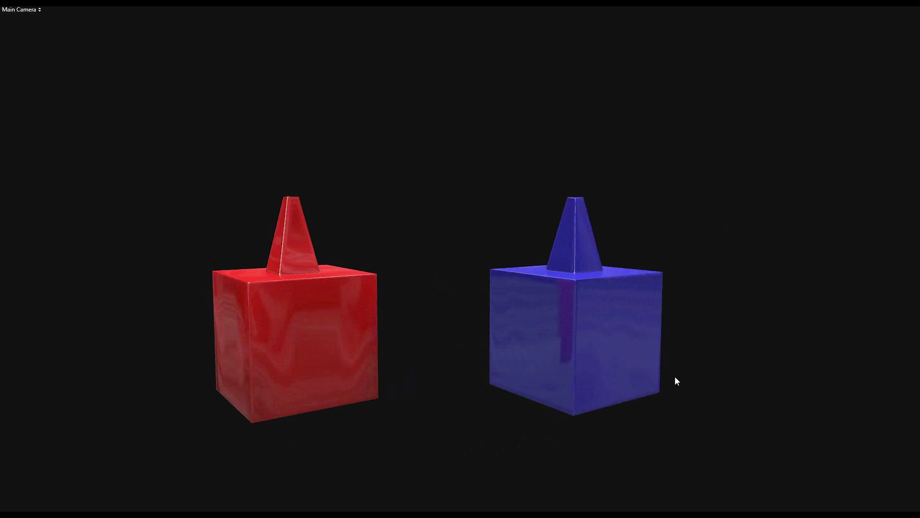
left_click_drag(677, 379, 735, 357)
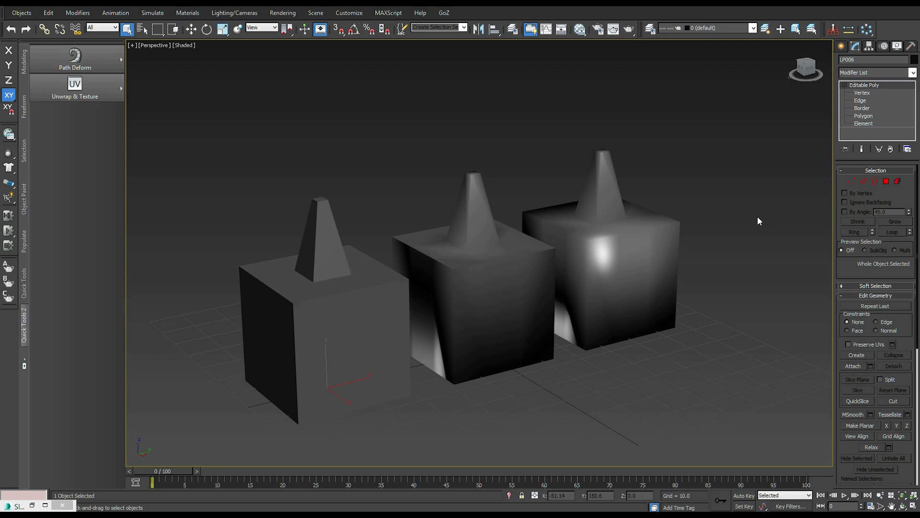
Compare the edge layout and surface shading of the three low-poly meshes, selecting the middle mesh LP005
middle_click_drag(757, 217, 703, 246, "alt")
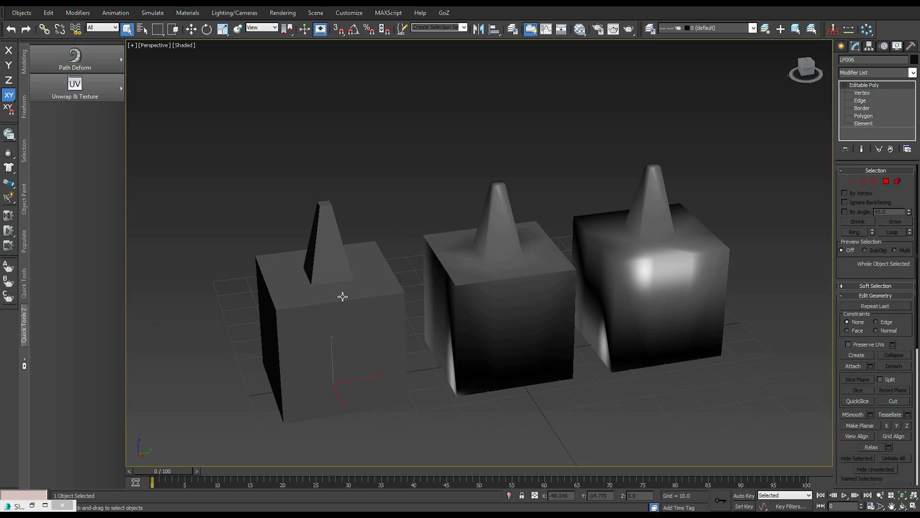
key("F4")
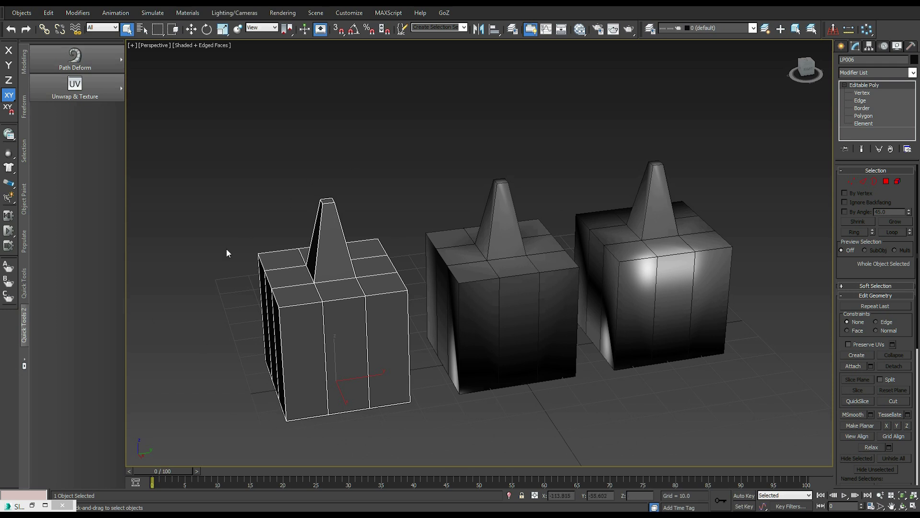
left_click(499, 352)
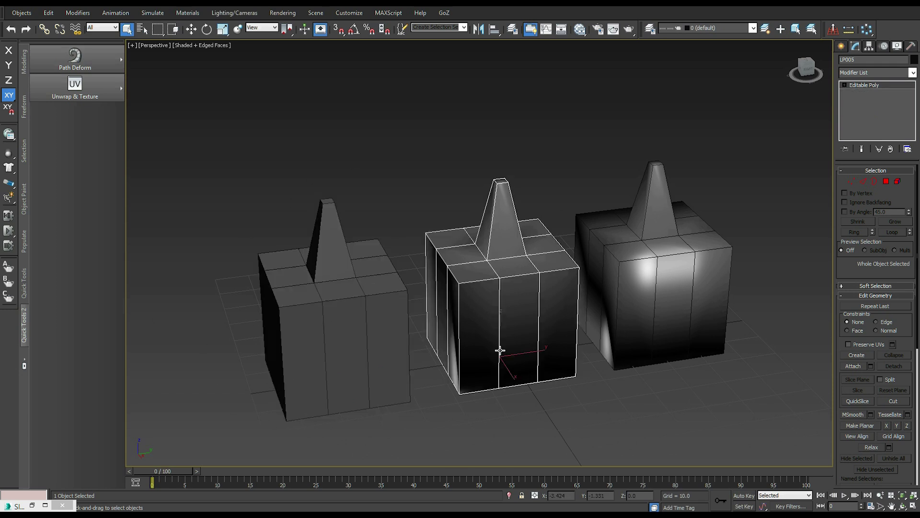
key("F4")
scroll(506, 341, "up", 5)
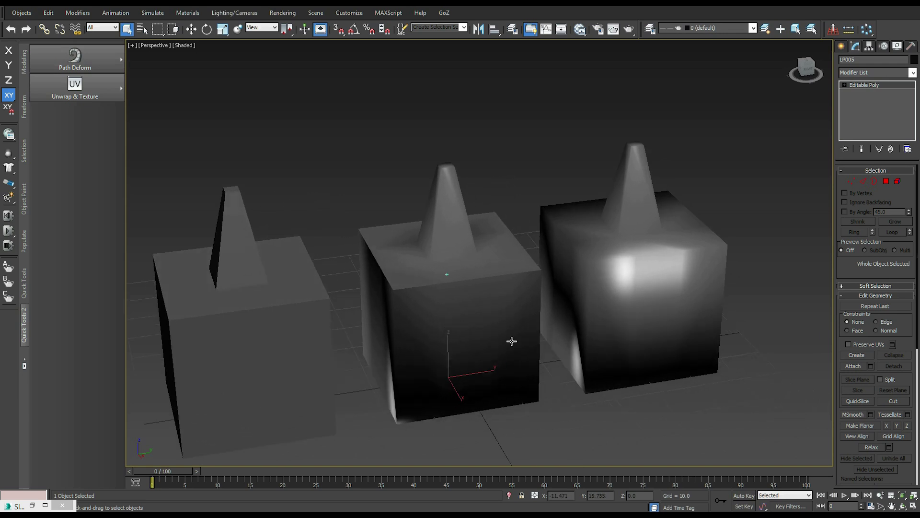
middle_click_drag(352, 320, 436, 202, "alt")
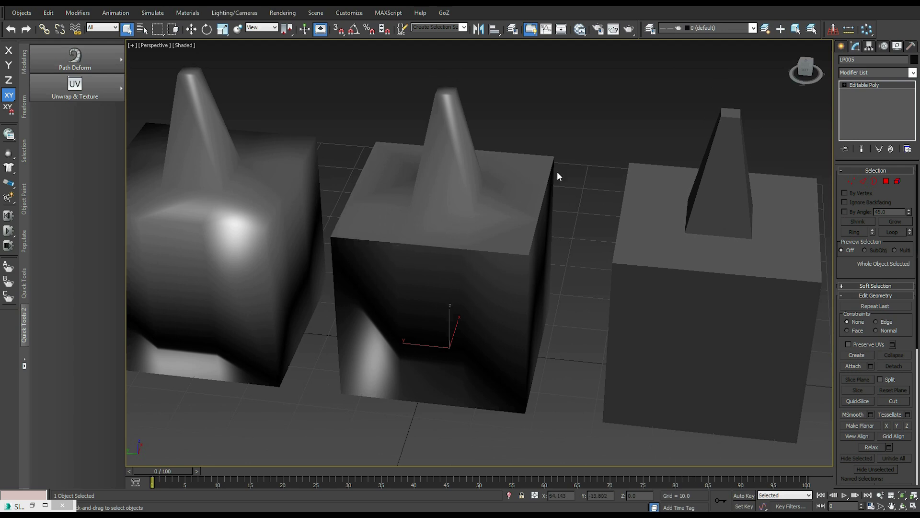
middle_click_drag(521, 244, 520, 251, "alt")
Select all polygons of the LP mesh, check their smoothing group assignment, and leave polygon editing
key("z")
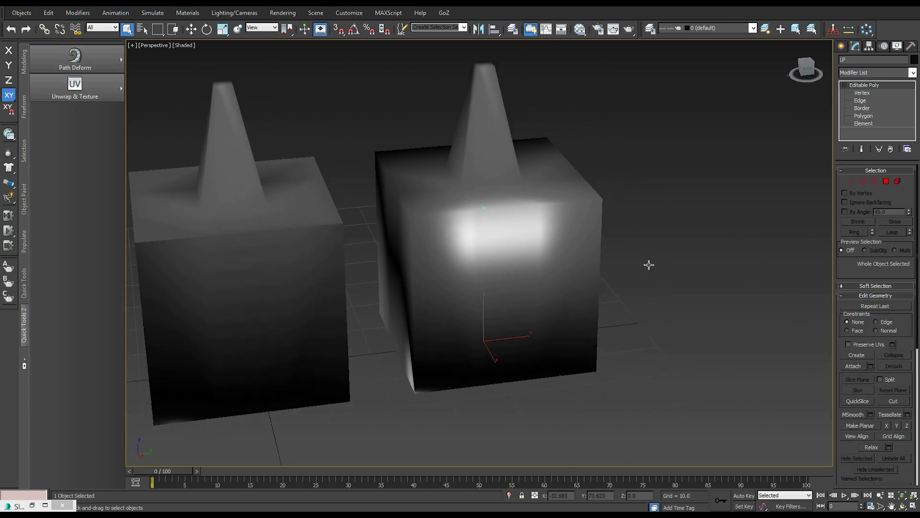
left_click(886, 182)
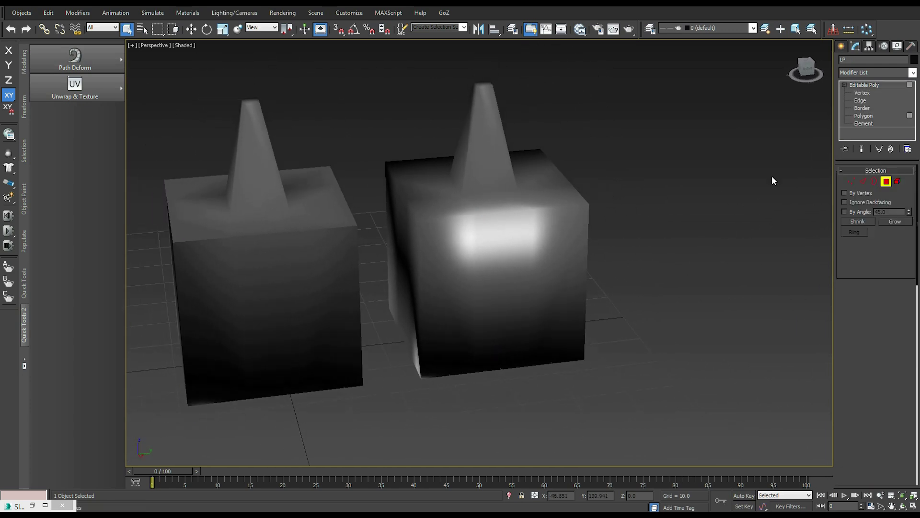
left_click_drag(310, 60, 682, 405)
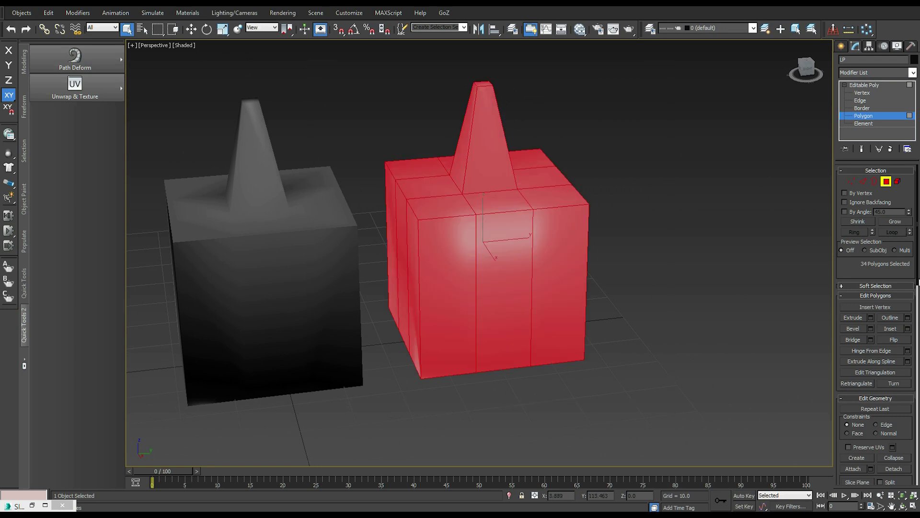
scroll(917, 283, "down", 10)
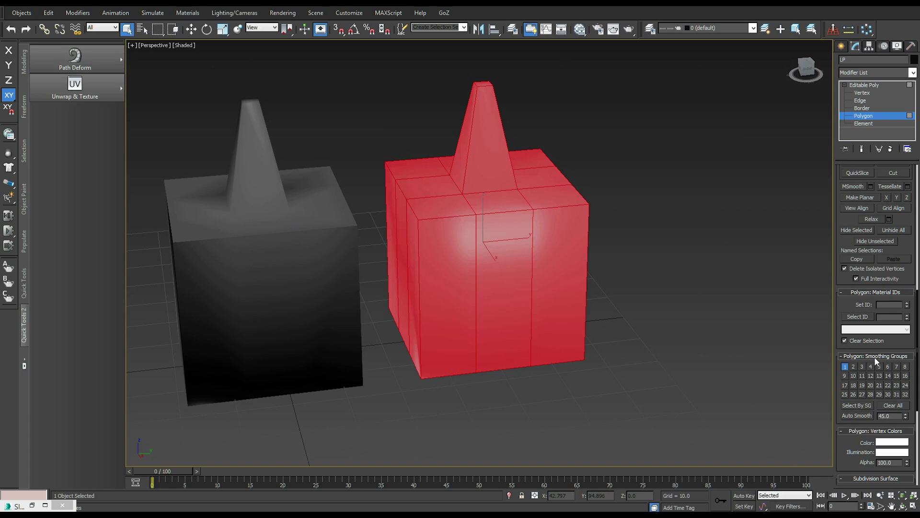
middle_click_drag(762, 345, 712, 317, "alt")
left_click(711, 317)
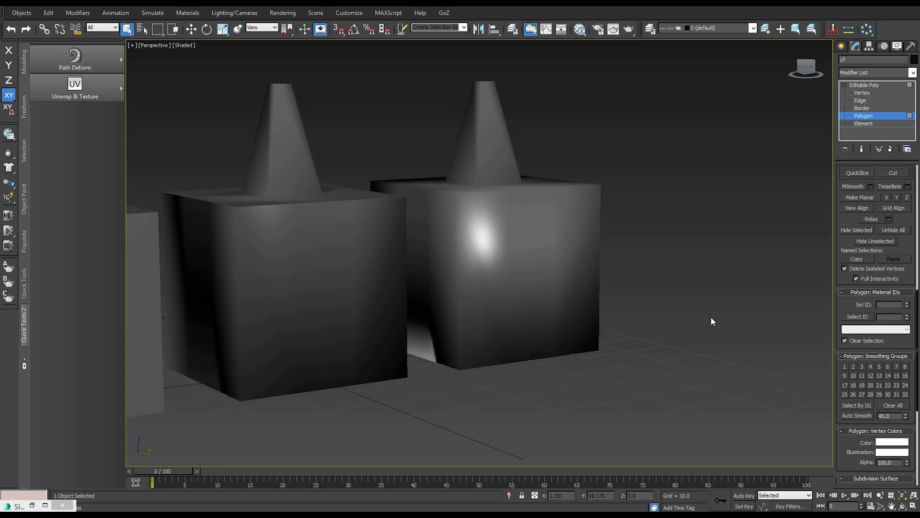
left_click(865, 85)
Select the middle mesh LP005 and isolate it in shaded display with its edges hidden
middle_click_drag(718, 228, 717, 228, "alt")
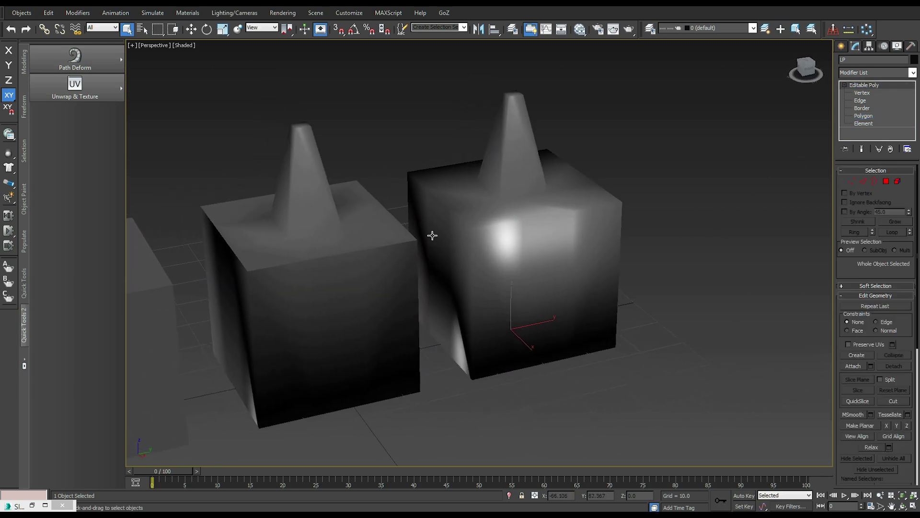
middle_click_drag(542, 312, 542, 312, "alt")
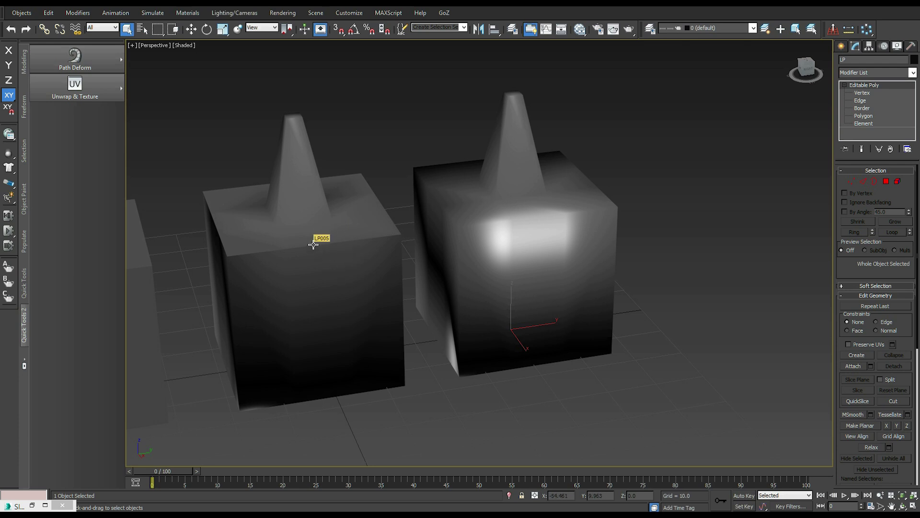
left_click(335, 257)
middle_click_drag(334, 257, 439, 300, "alt")
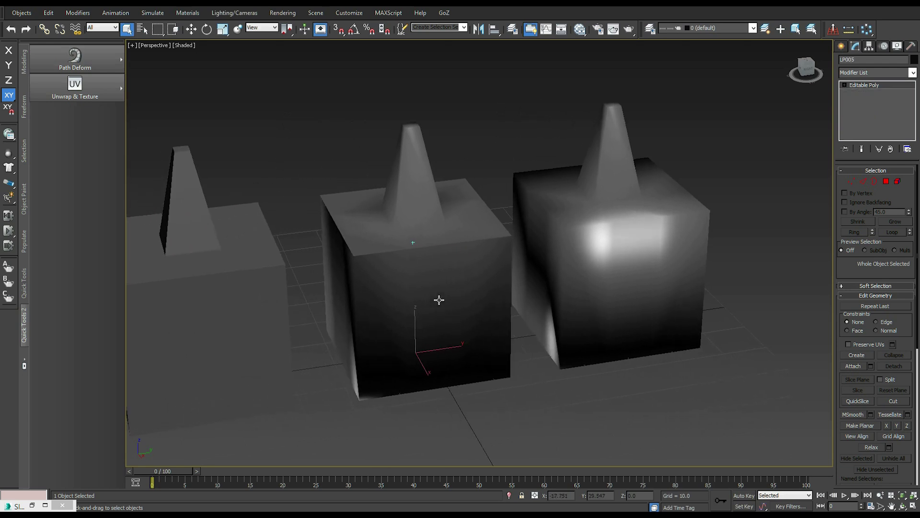
key("F4")
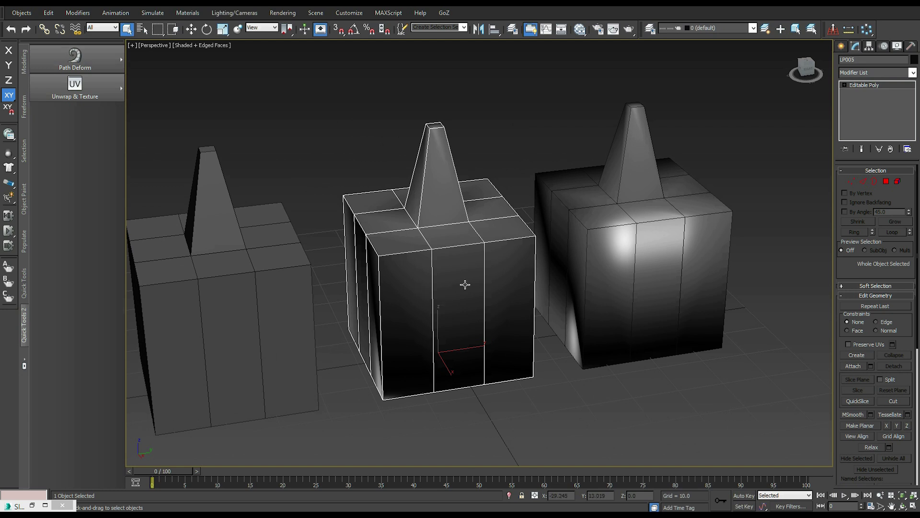
key("alt+q")
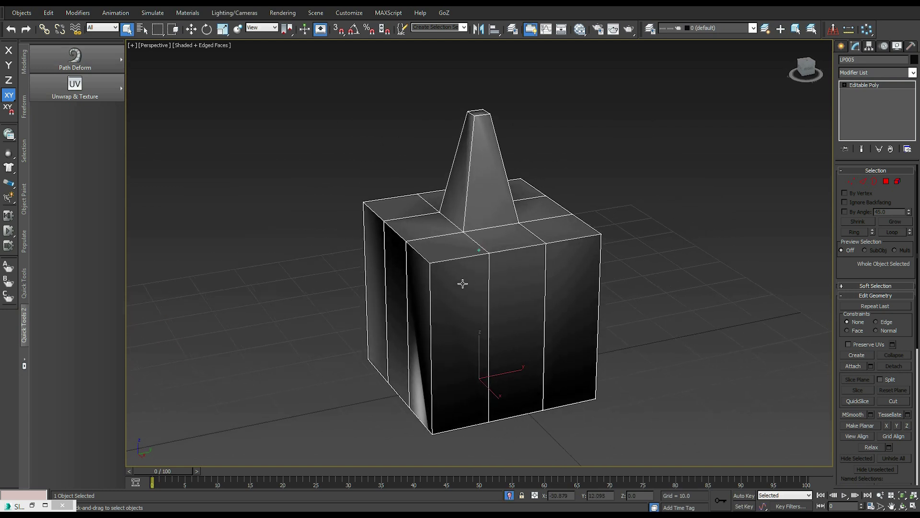
key("F4")
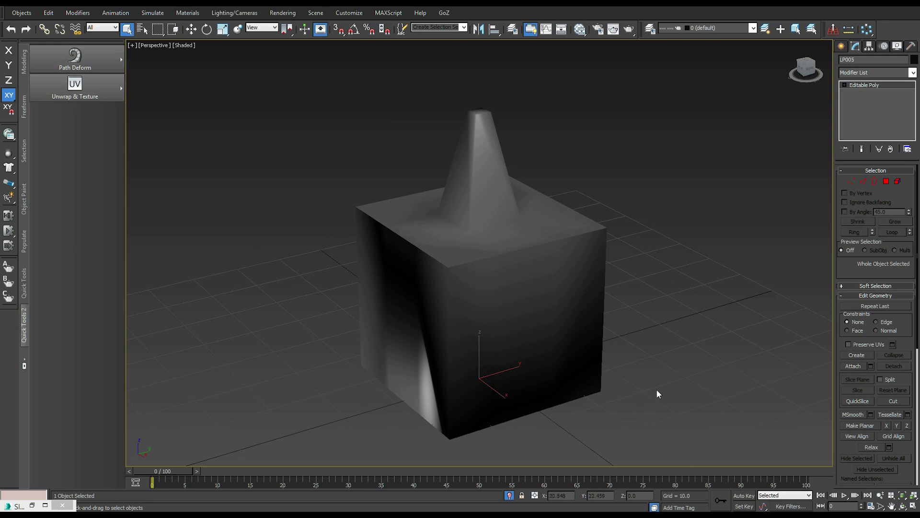
middle_click_drag(654, 388, 634, 380)
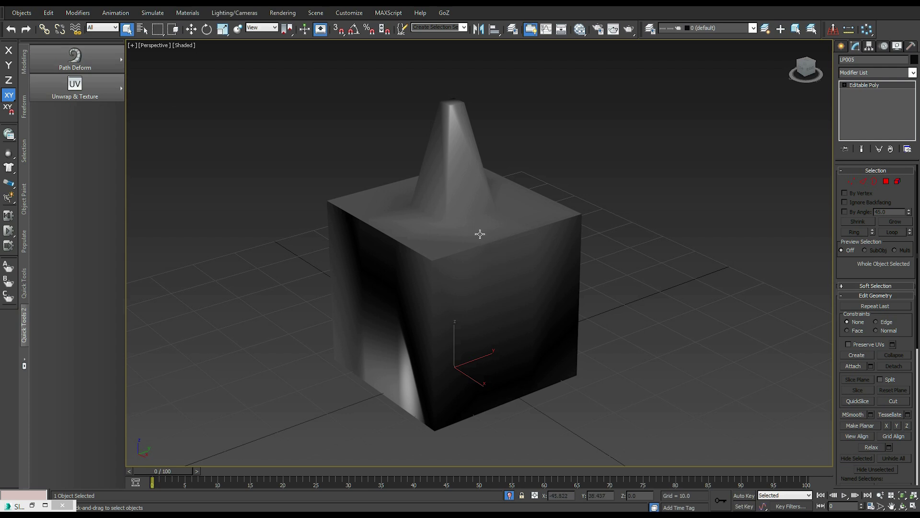
middle_click_drag(480, 234, 479, 232, "alt")
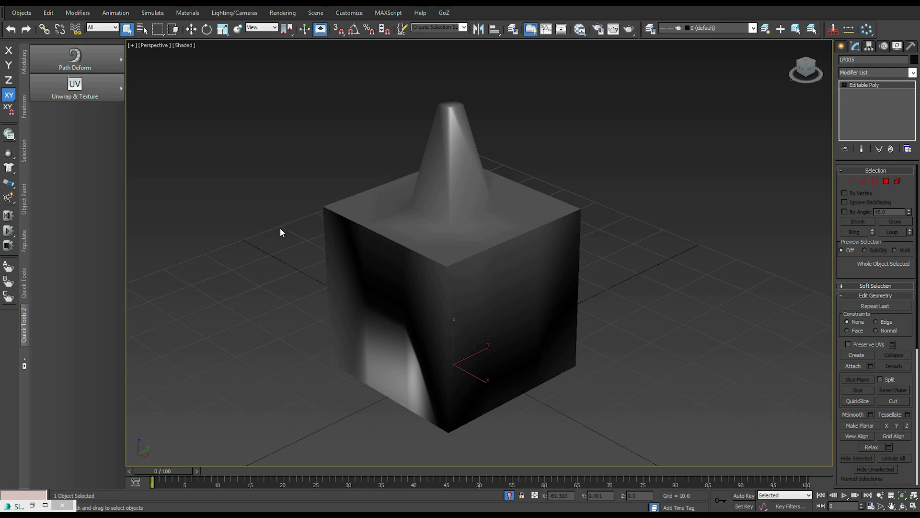
Add an Unwrap UVW modifier to LP005 and open its UV editor with the checker background hidden
mouse_move(120, 87)
left_click(176, 80)
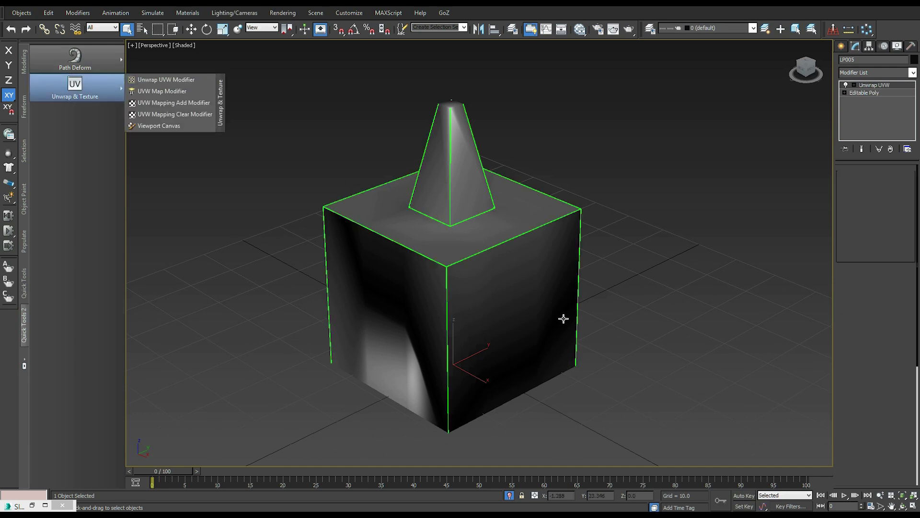
left_click(861, 282)
left_click(209, 64)
middle_click_drag(556, 379, 579, 359, "alt")
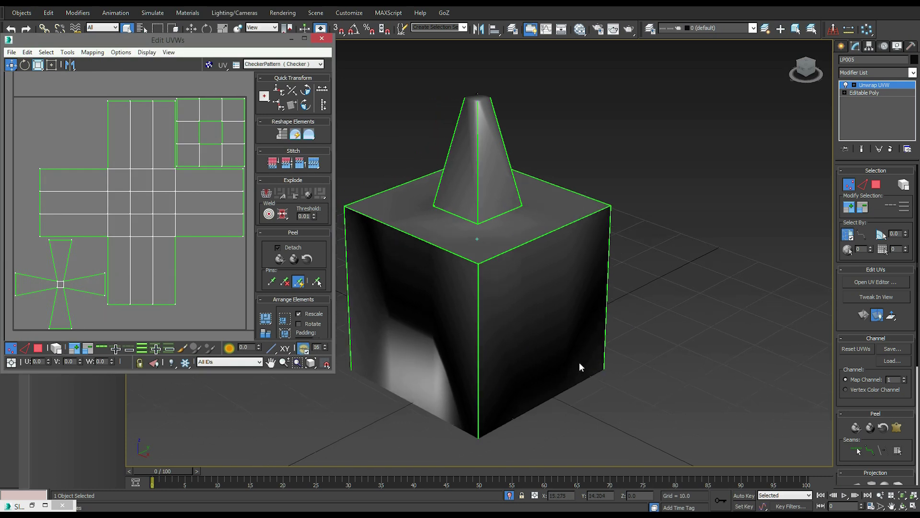
scroll(579, 359, "up", 2)
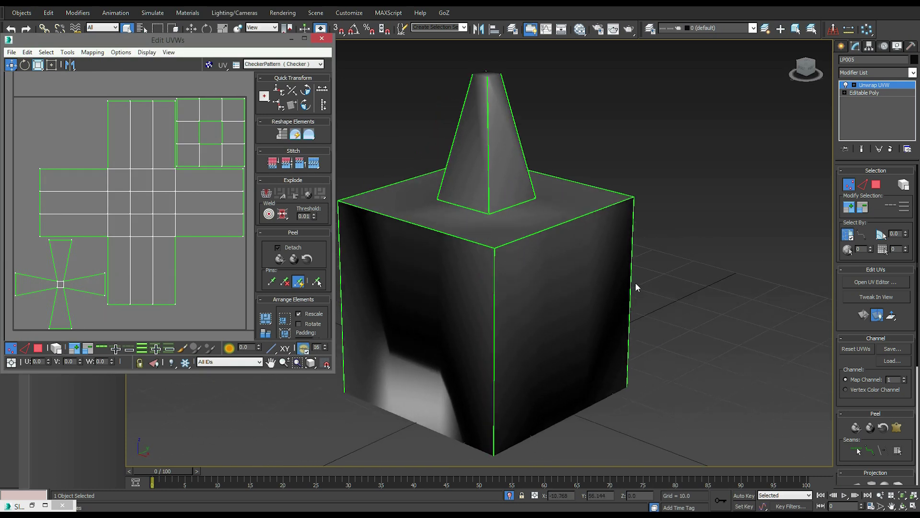
Turn on element selection in polygon mode and select the cross-shaped UV island of the cube's body
left_click(876, 184)
left_click(538, 301)
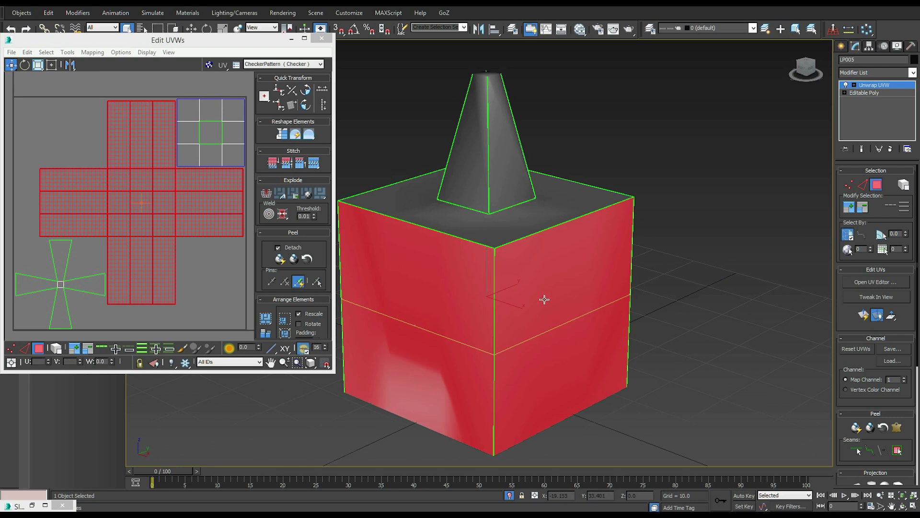
key("ctrl+d")
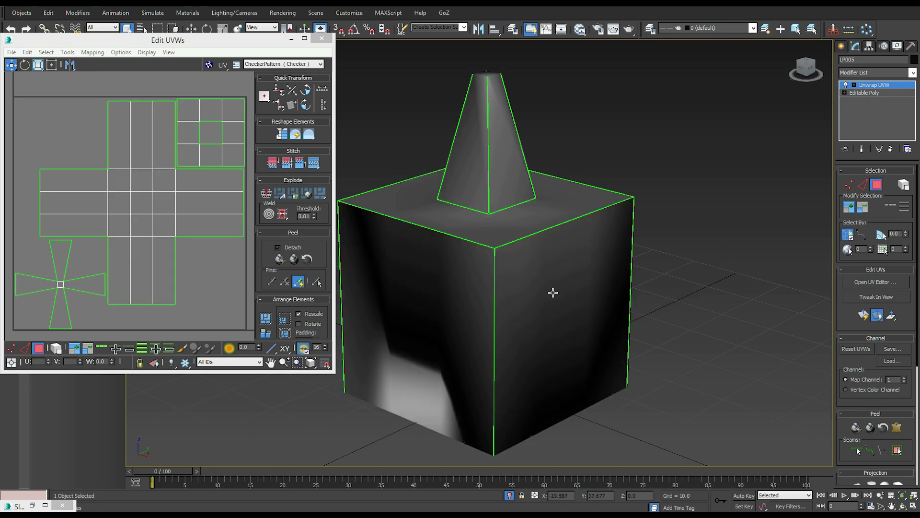
left_click(526, 217)
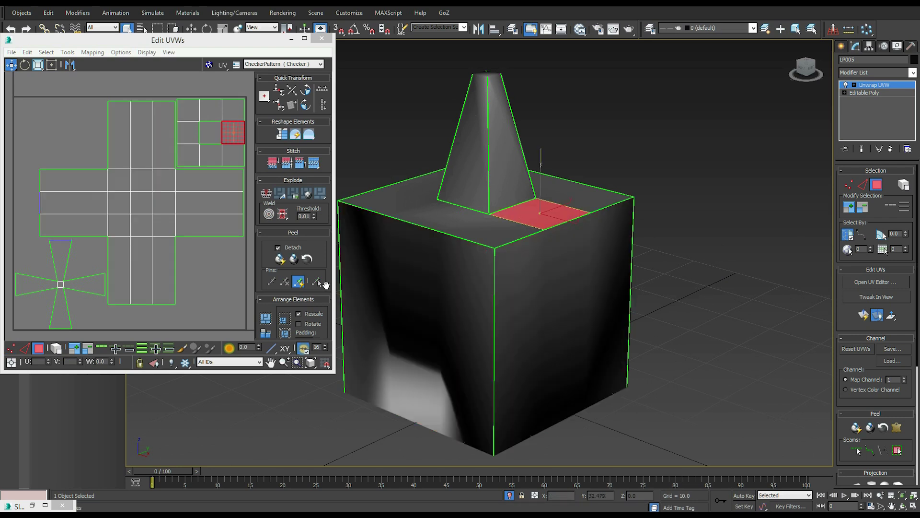
left_click(56, 348)
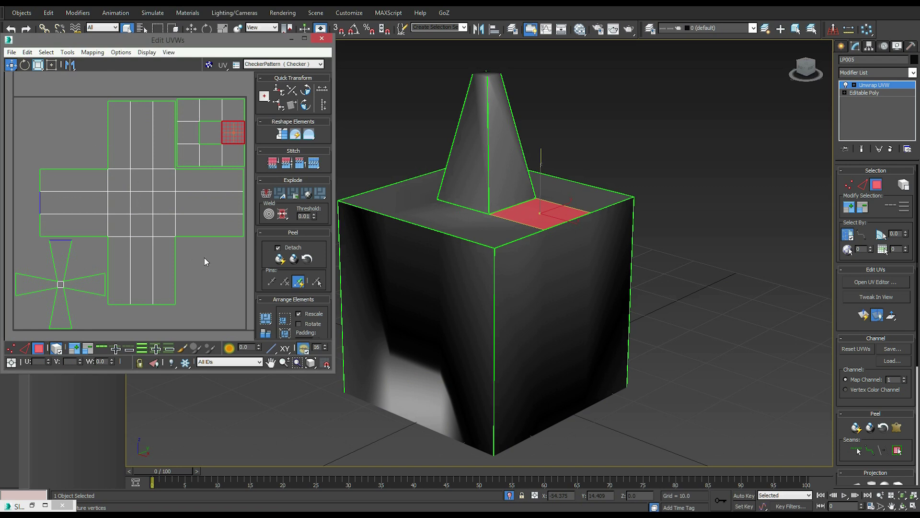
left_click(202, 224)
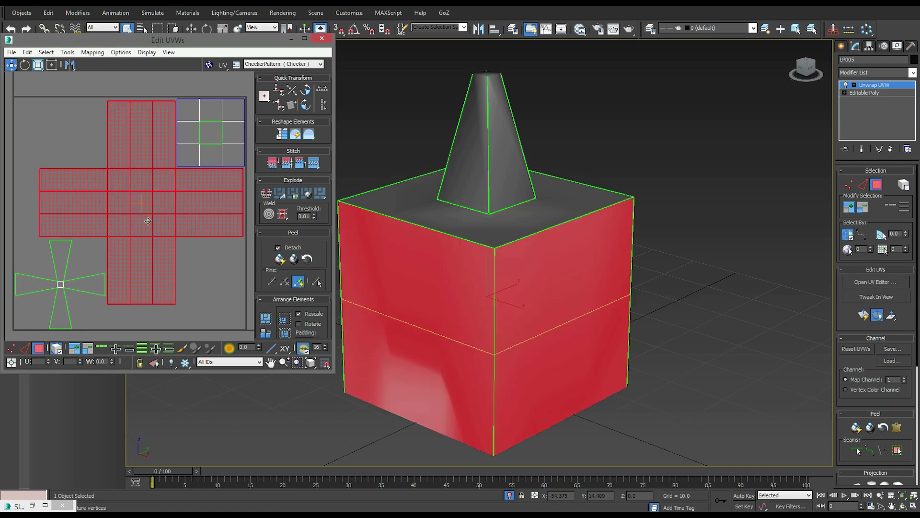
Select the square UV island of the cube's top, move it beyond the UV tile and return it to its original place
middle_click_drag(335, 254, 232, 196, "alt")
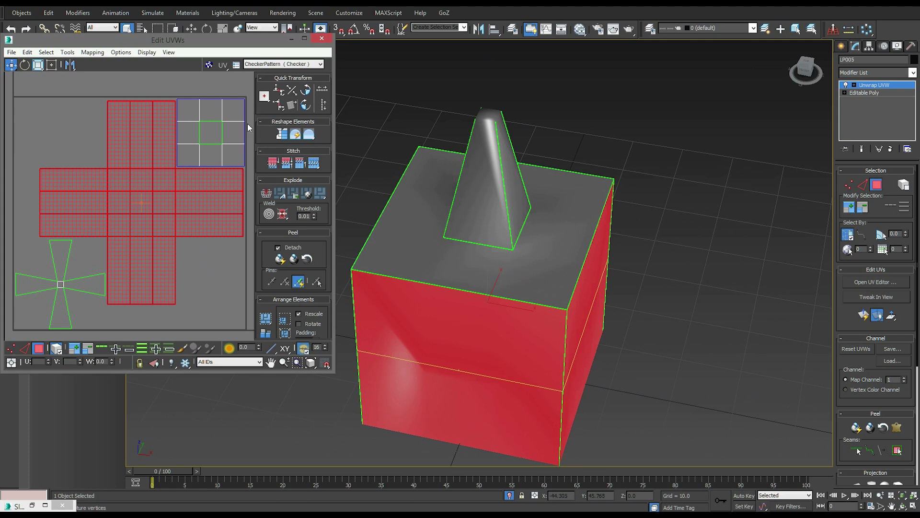
left_click(229, 125)
left_click_drag(218, 117, 241, 103)
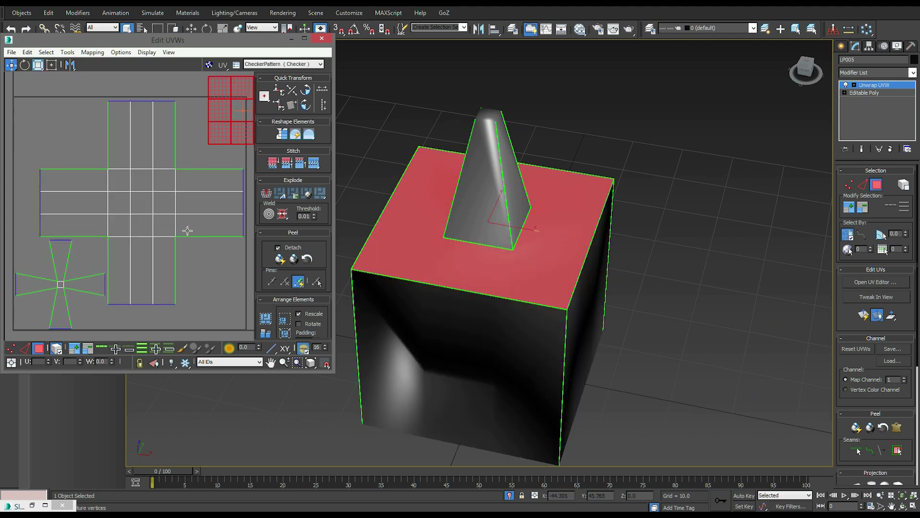
middle_click_drag(191, 235, 157, 234)
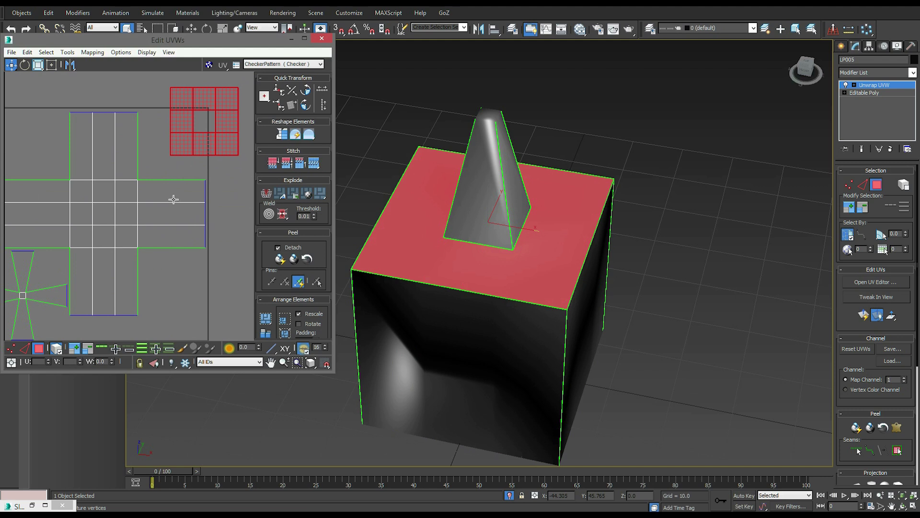
left_click_drag(173, 200, 142, 222)
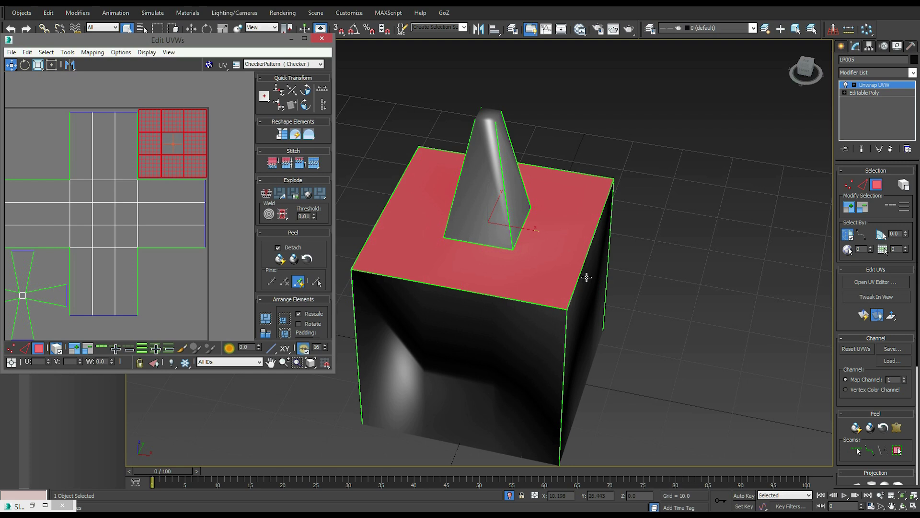
Select the cross-shaped body island and the square top island in turn to compare their faces on the model
middle_click_drag(587, 277, 586, 277, "alt")
middle_click_drag(586, 277, 579, 274, "alt")
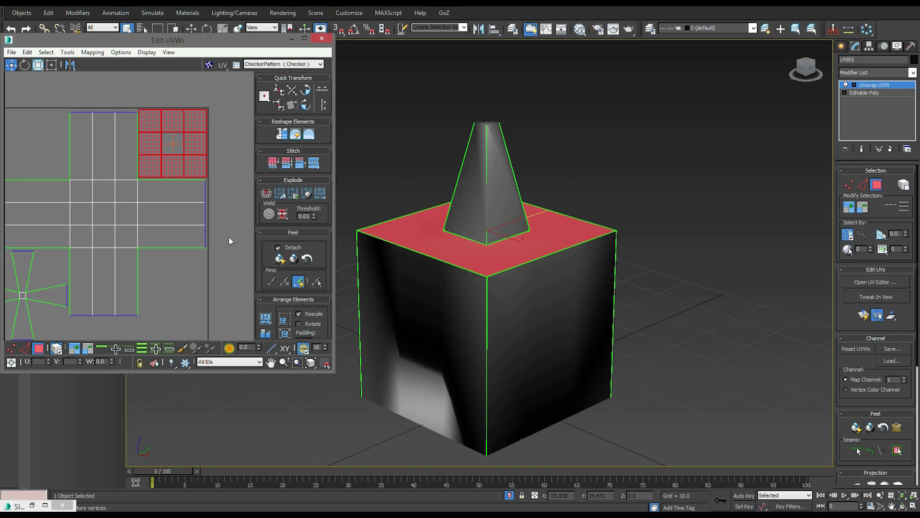
left_click(189, 222)
left_click(198, 154)
left_click(194, 212)
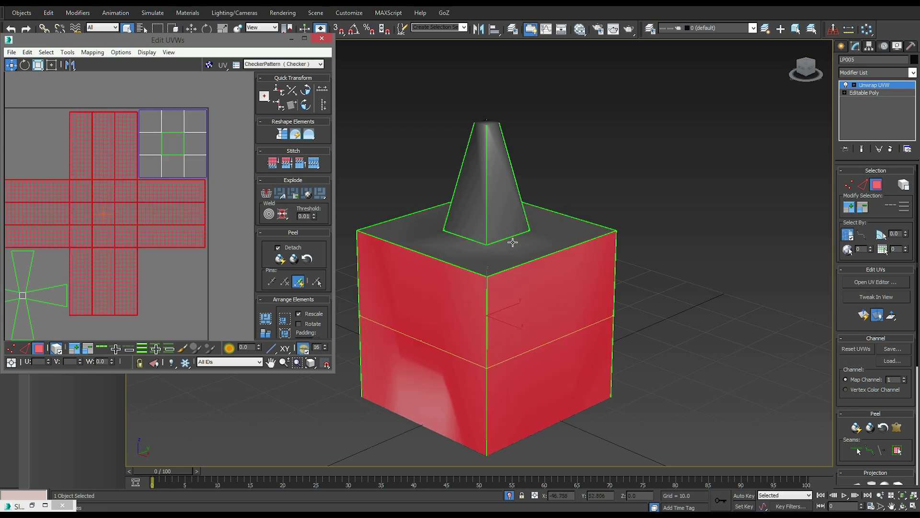
middle_click_drag(519, 353, 592, 250, "alt")
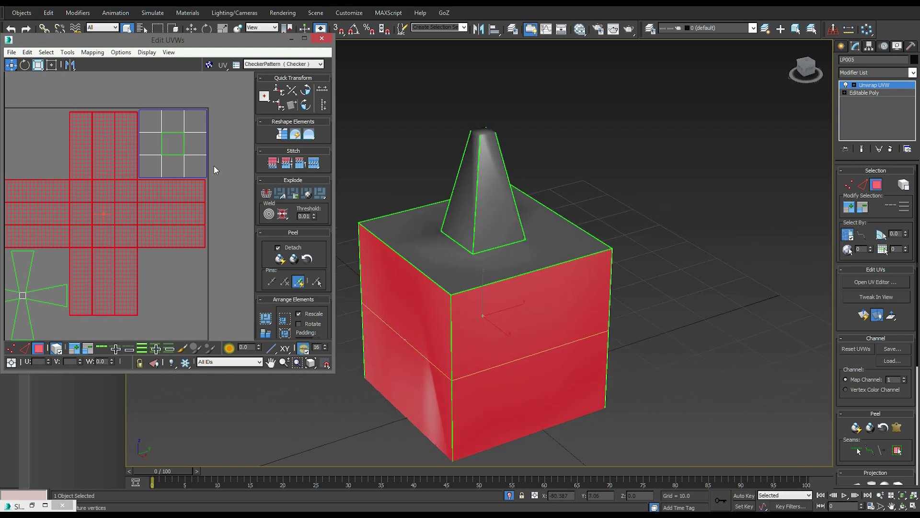
left_click(201, 164)
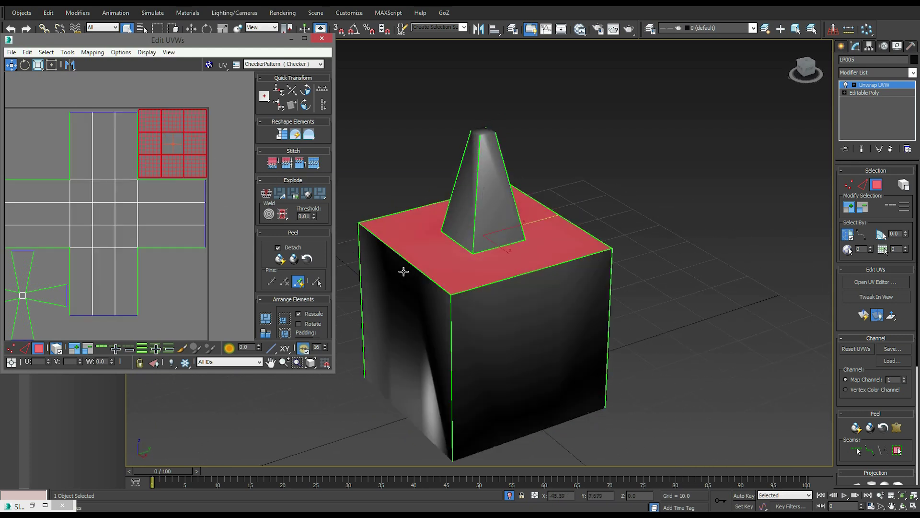
Select side faces of the cone on the model to locate them in the UV layout
middle_click_drag(558, 159, 556, 113, "alt")
left_click_drag(554, 109, 453, 146)
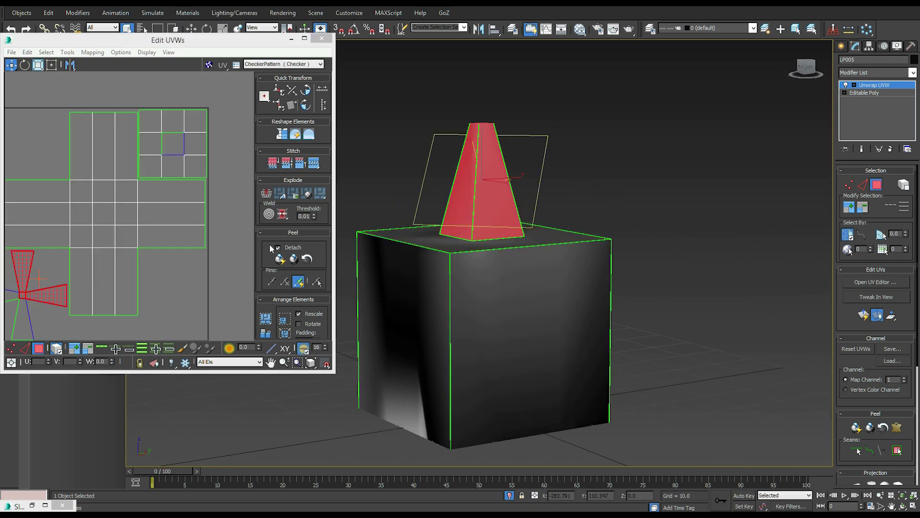
middle_click_drag(163, 307, 214, 287)
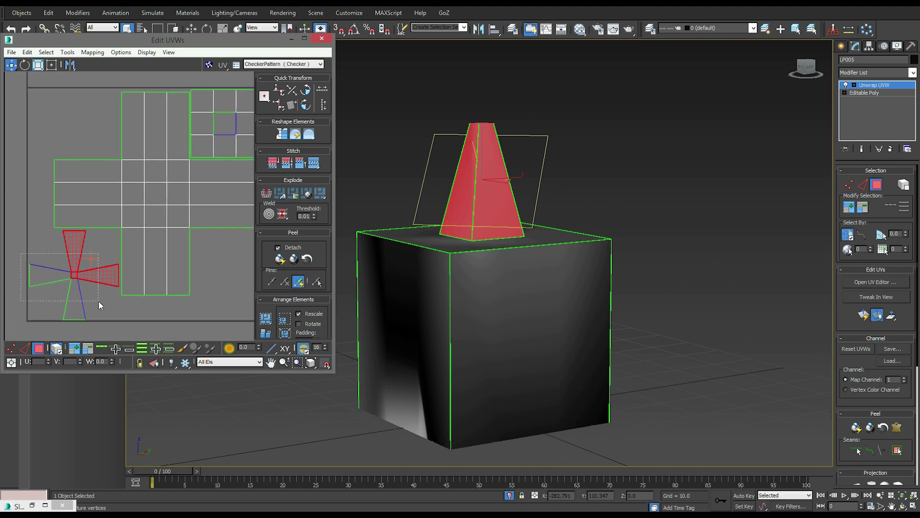
left_click_drag(560, 155, 425, 171)
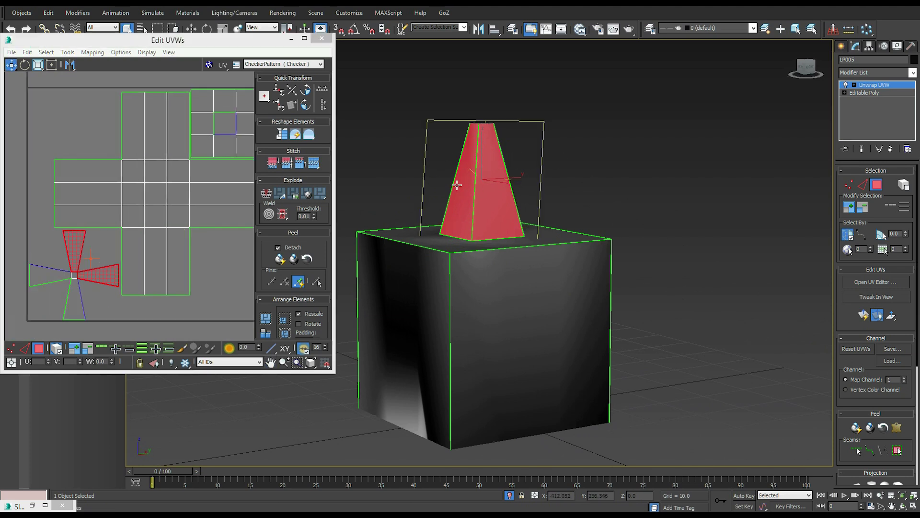
middle_click_drag(467, 154, 515, 223, "alt")
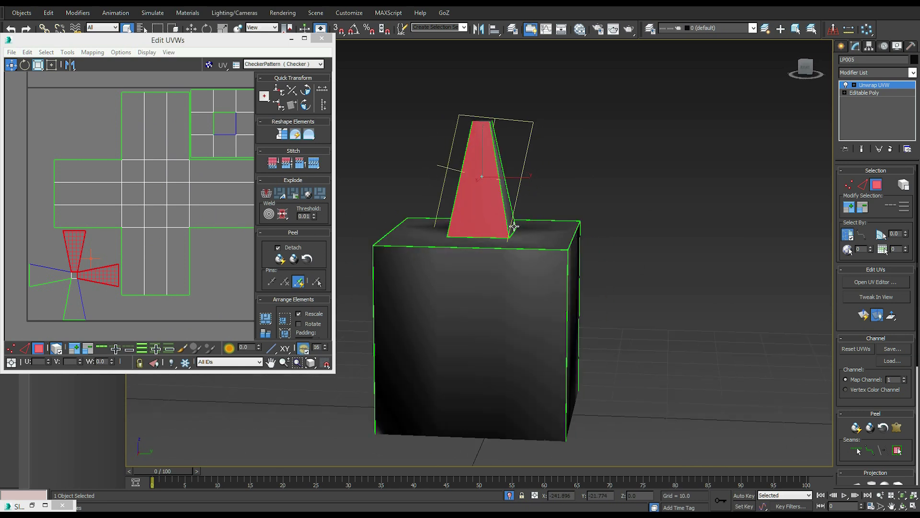
left_click(521, 228)
left_click(508, 211)
Select the cone's whole cross-shaped UV island and examine the matching faces on the model
middle_click_drag(236, 118, 206, 127)
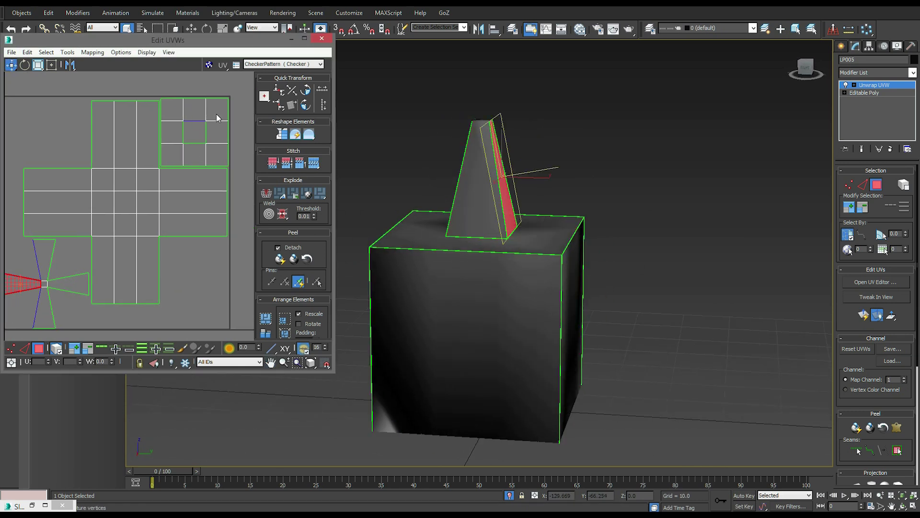
double_click(33, 307)
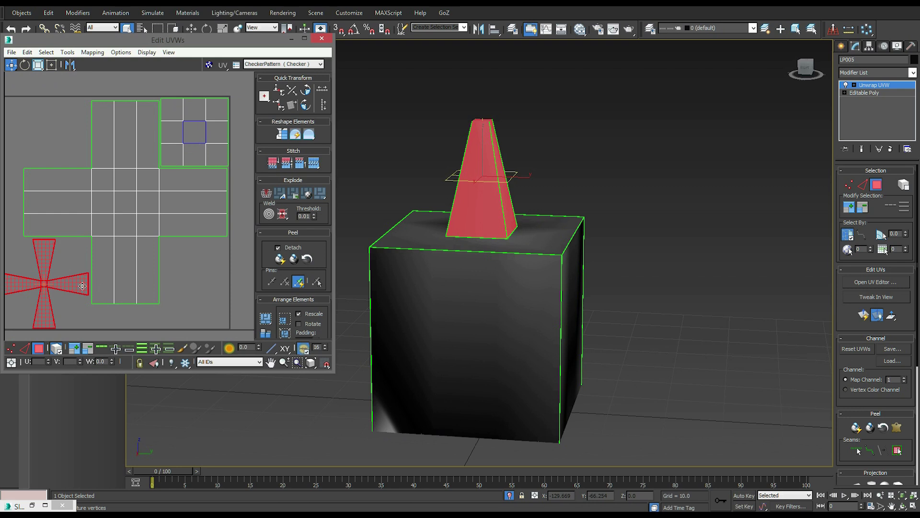
middle_click_drag(390, 255, 387, 253, "alt")
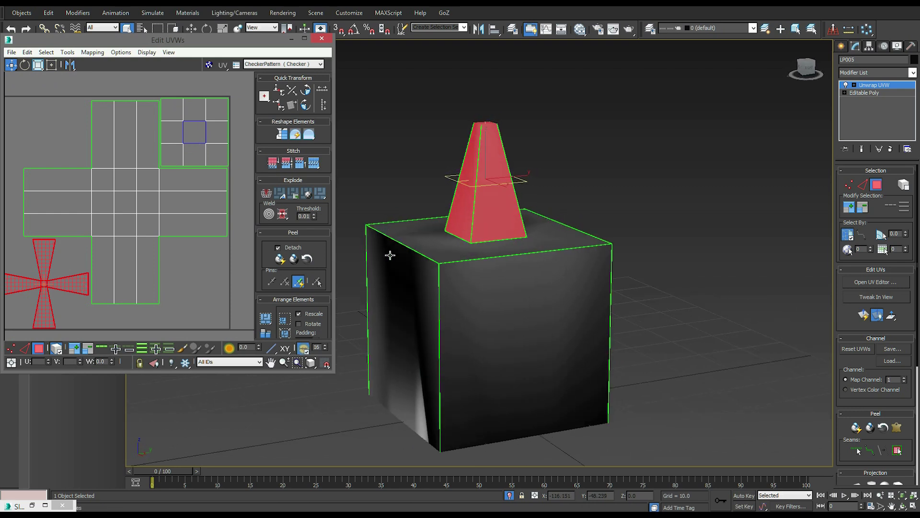
scroll(405, 255, "up", 2)
scroll(474, 271, "up", 1)
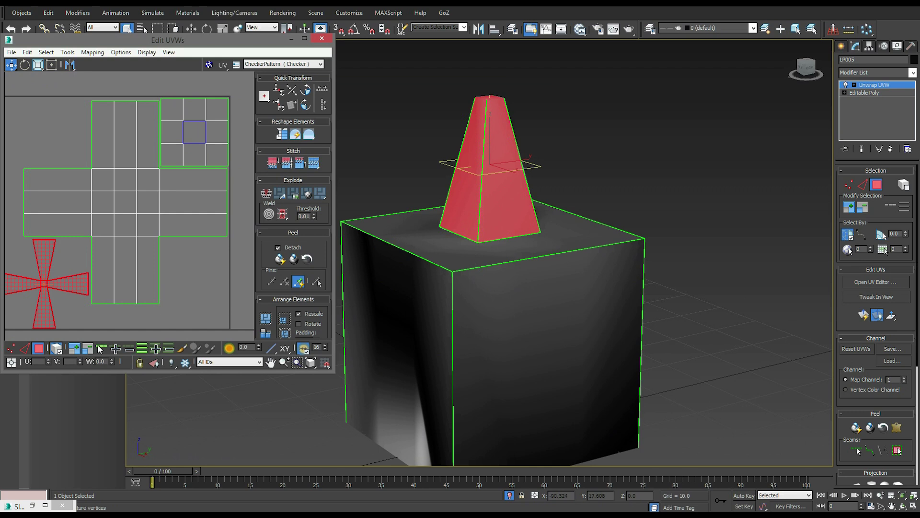
Select the square top island, add faces of the cone to the selection, and clear the selection
left_click(214, 173)
left_click(219, 145)
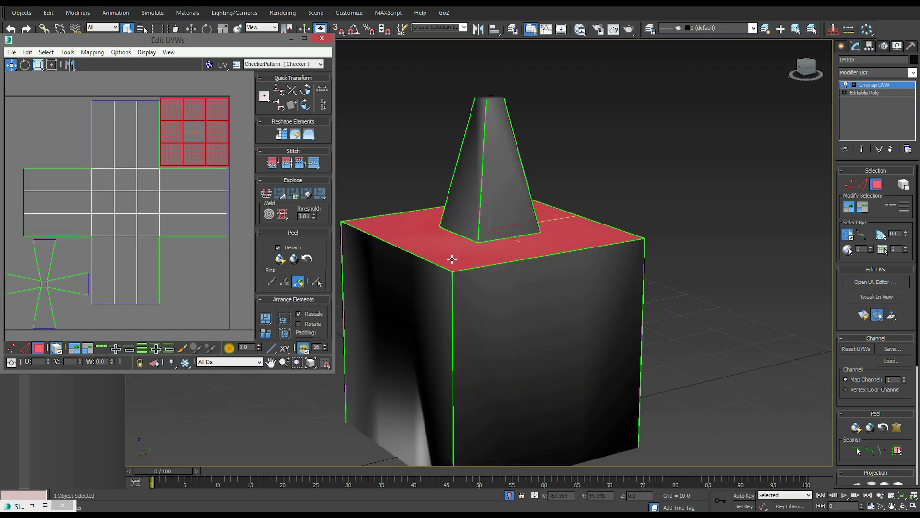
left_click(513, 201, "ctrl")
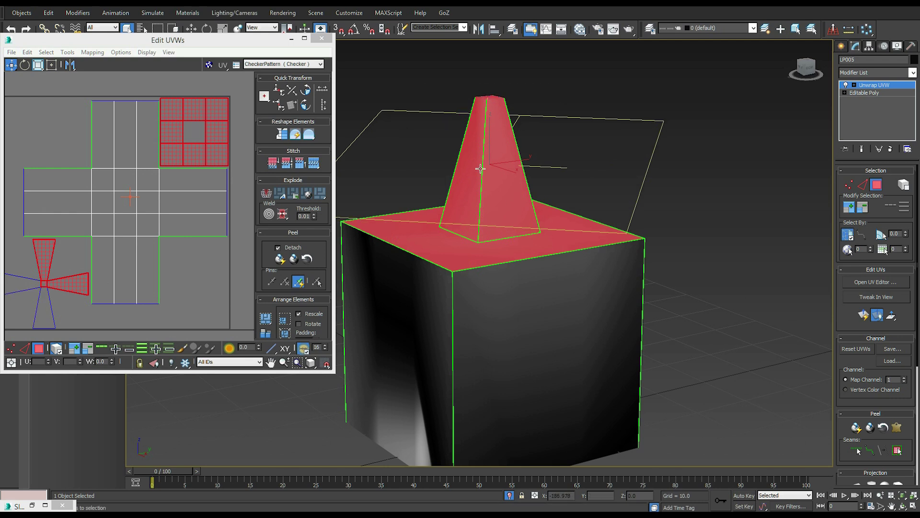
mouse_move(517, 187)
middle_mouse_down("alt")
mouse_move(441, 192)
mouse_move(513, 179)
mouse_move(539, 185)
mouse_move(508, 184)
middle_mouse_up("alt")
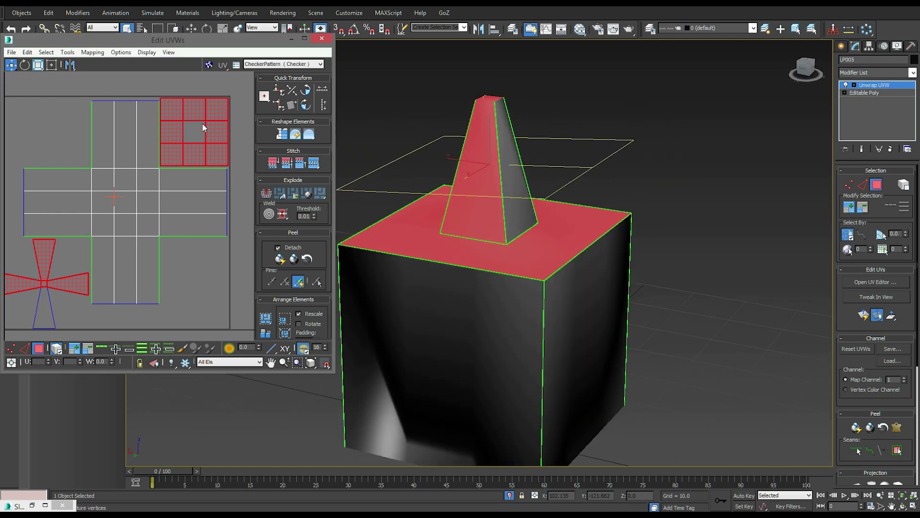
left_click(248, 109)
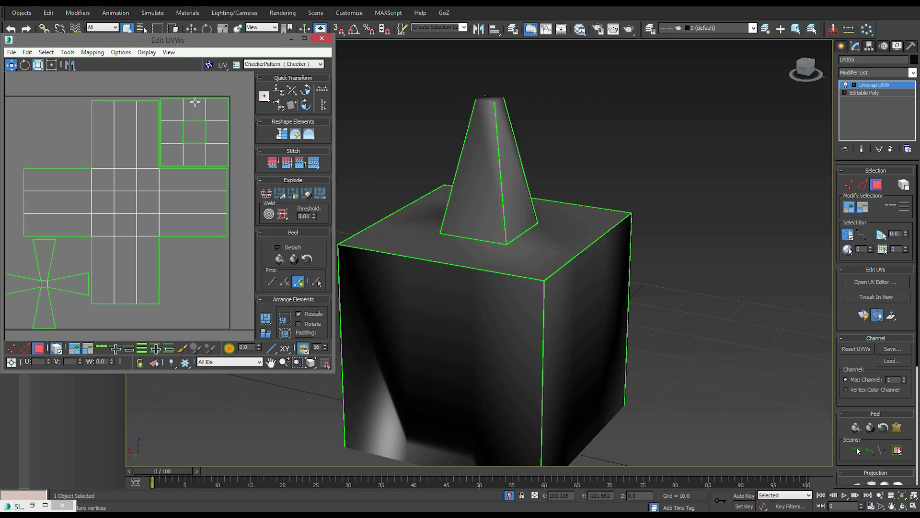
Select the cone's UV island together with the square top island in the UV editor
middle_click_drag(38, 277, 77, 262)
left_click(99, 296)
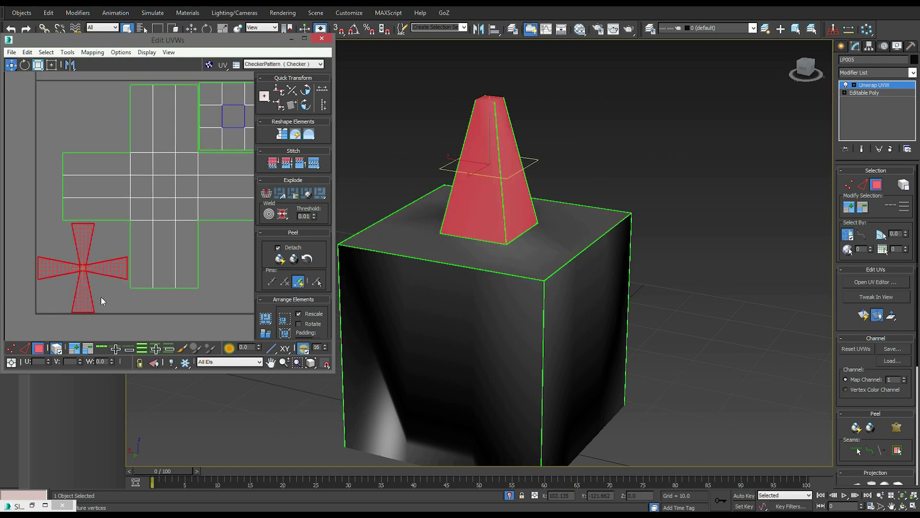
middle_click_drag(138, 251, 110, 278)
left_click(183, 168, "ctrl")
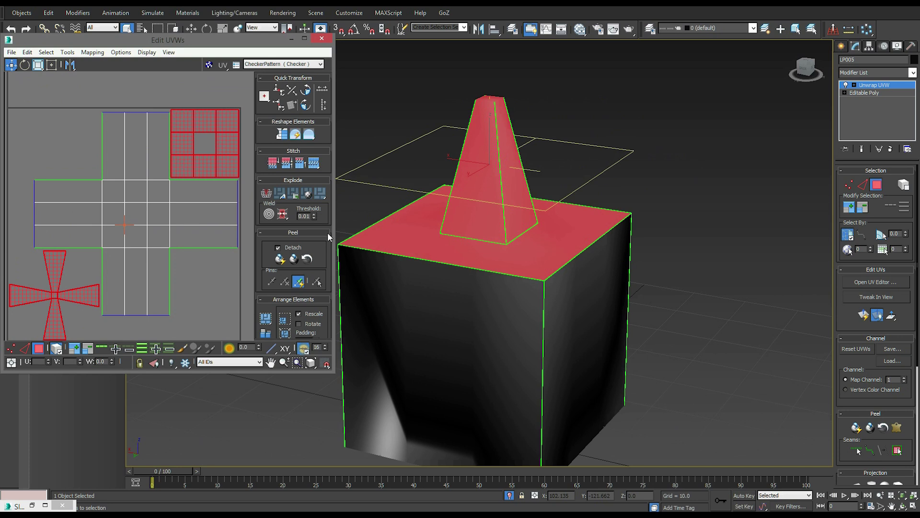
End the isolation of LP005 to show the neighbouring meshes and clear the UV face selection
left_click(511, 498)
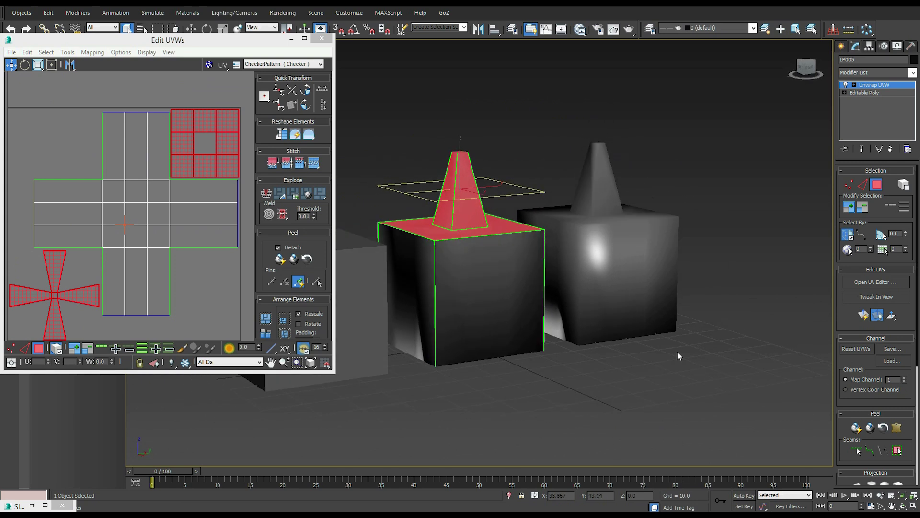
left_click(678, 353)
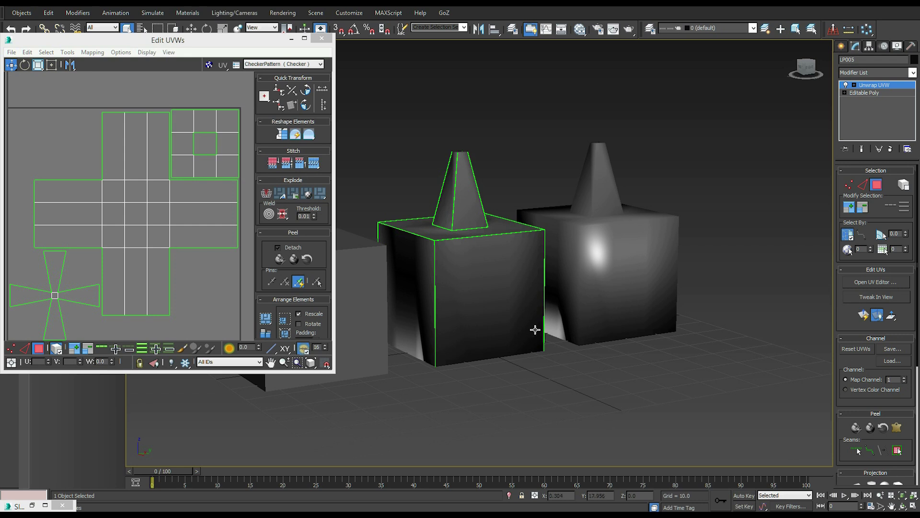
middle_click_drag(527, 335, 559, 345)
mouse_move(803, 71)
left_mouse_down()
mouse_move(810, 79)
mouse_move(808, 69)
left_mouse_up()
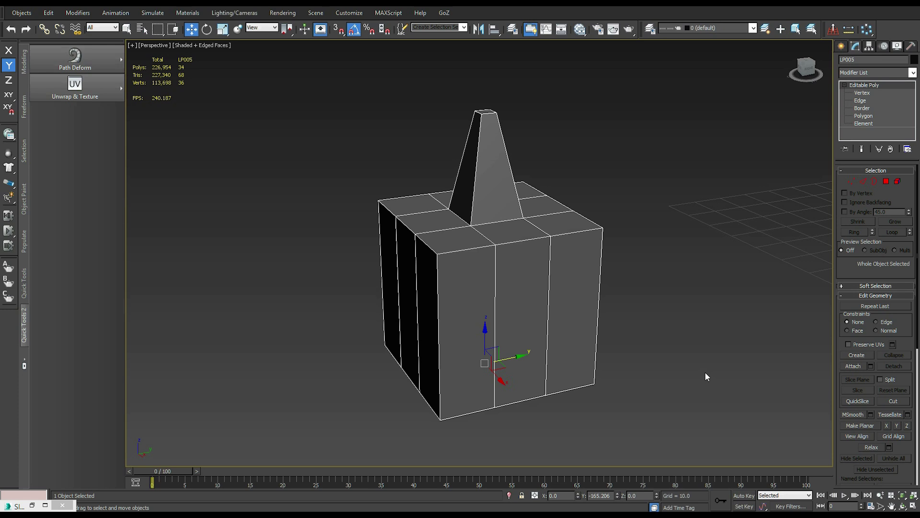
Turn on vertex editing for LP005 and pick the two middle vertices of the cube's front upper edge for inspection
left_click(847, 183)
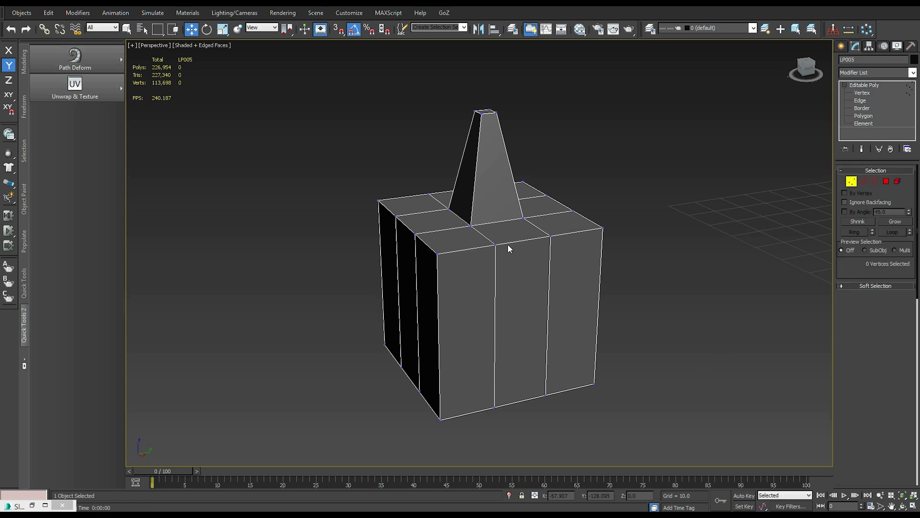
left_click(495, 245)
left_click(550, 236)
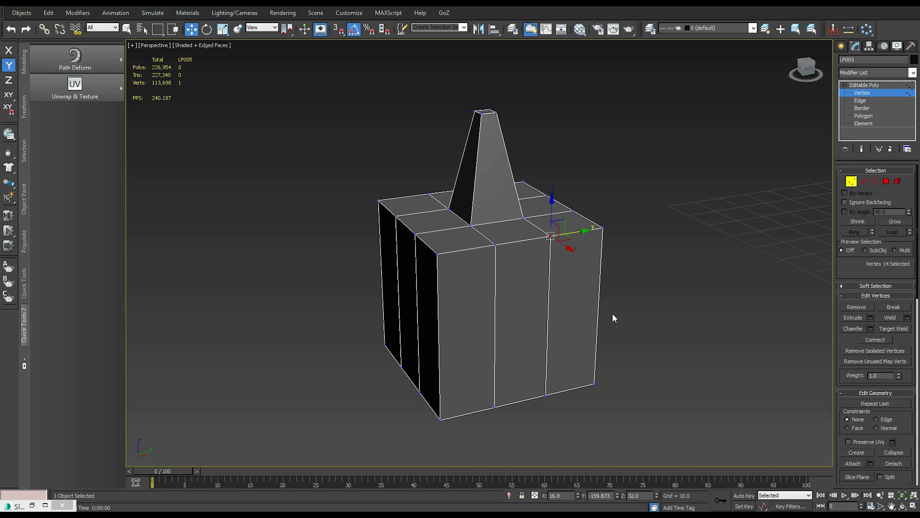
middle_click_drag(659, 312, 585, 274, "alt")
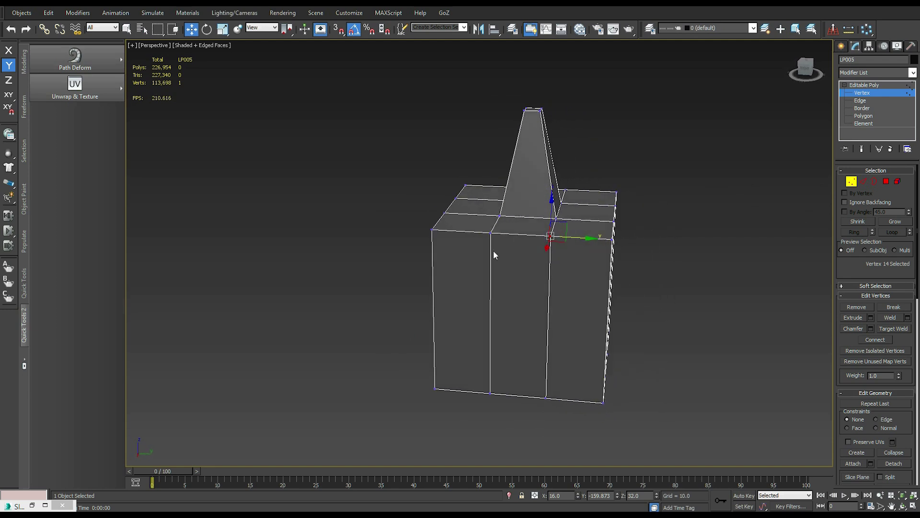
middle_click_drag(552, 308, 541, 283, "alt")
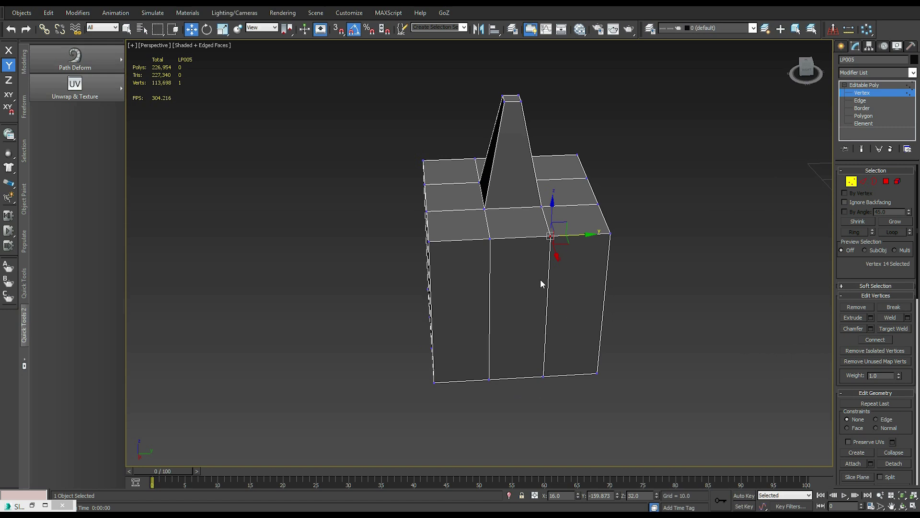
mouse_move(642, 278)
middle_mouse_down("alt")
mouse_move(651, 288)
mouse_move(657, 281)
middle_mouse_up("alt")
left_click(651, 264)
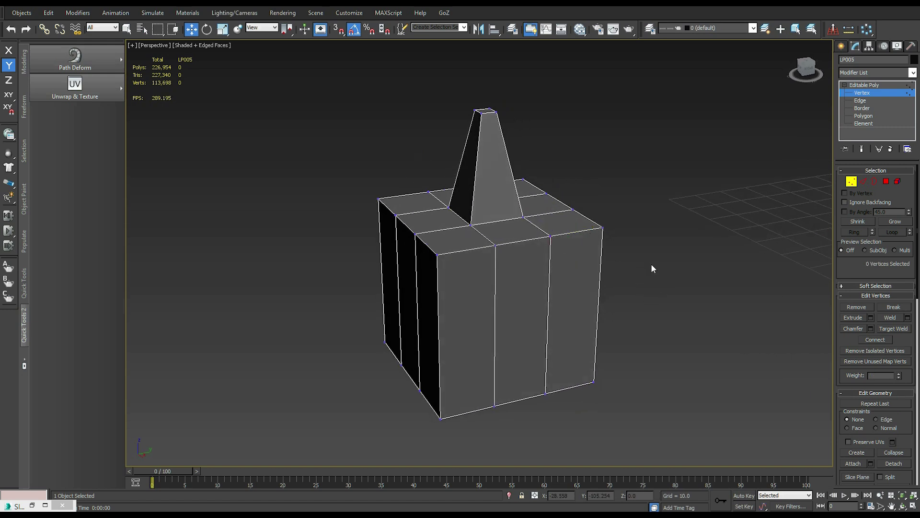
Pick a middle vertex and the corner vertex of the front upper edge, clear the selection and leave vertex editing
left_click(495, 244)
left_click(436, 253)
left_click(666, 287)
left_click(863, 85)
Bring the blue meshes labelled 104 and 52 into view and hide their edges to compare their shapes
middle_click_drag(682, 196, 658, 212)
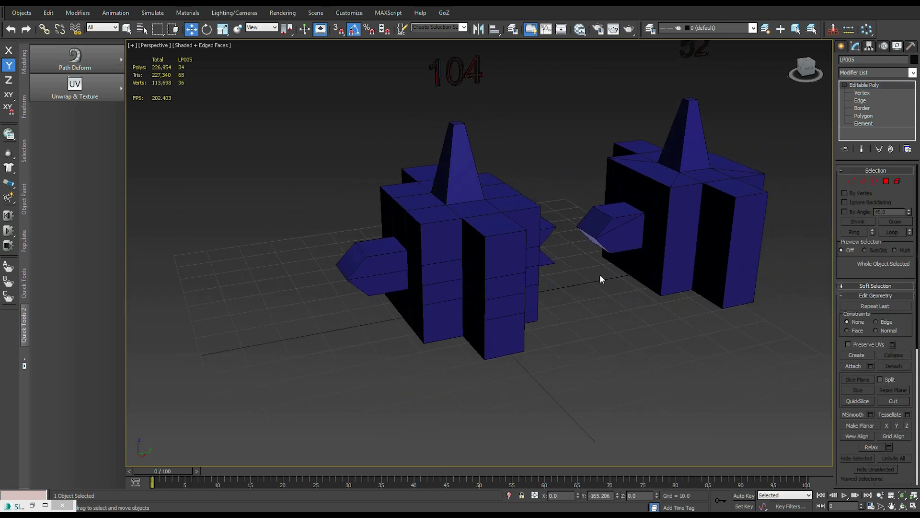
middle_click_drag(668, 196, 623, 226)
middle_click_drag(422, 250, 503, 269)
scroll(606, 256, "down", 5)
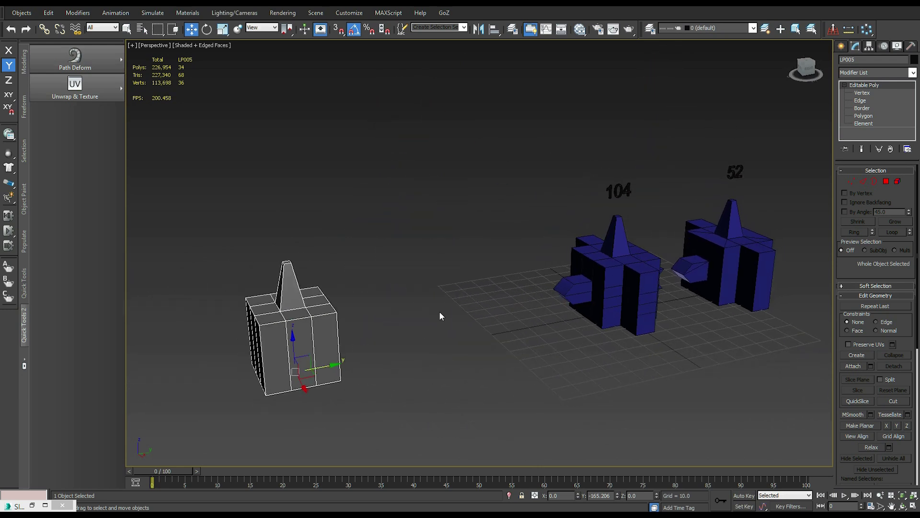
scroll(484, 322, "up", 5)
middle_click_drag(484, 327, 484, 327)
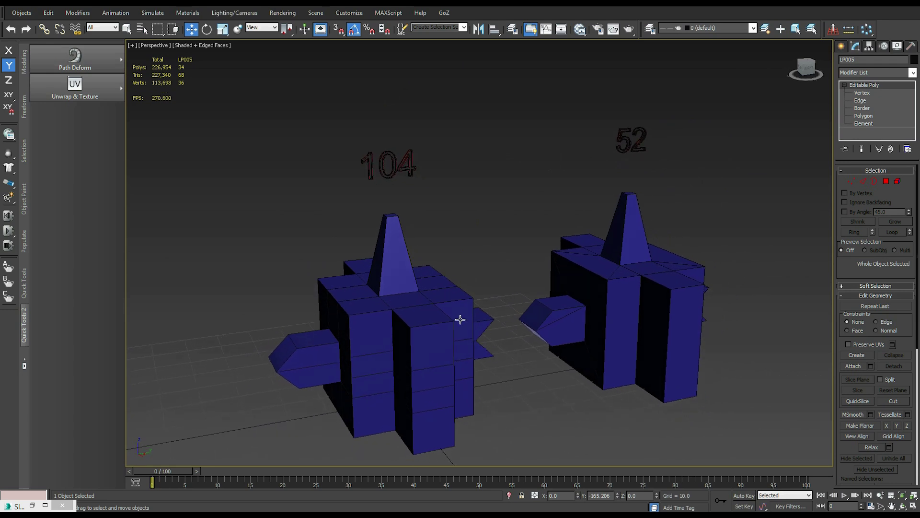
key("F4")
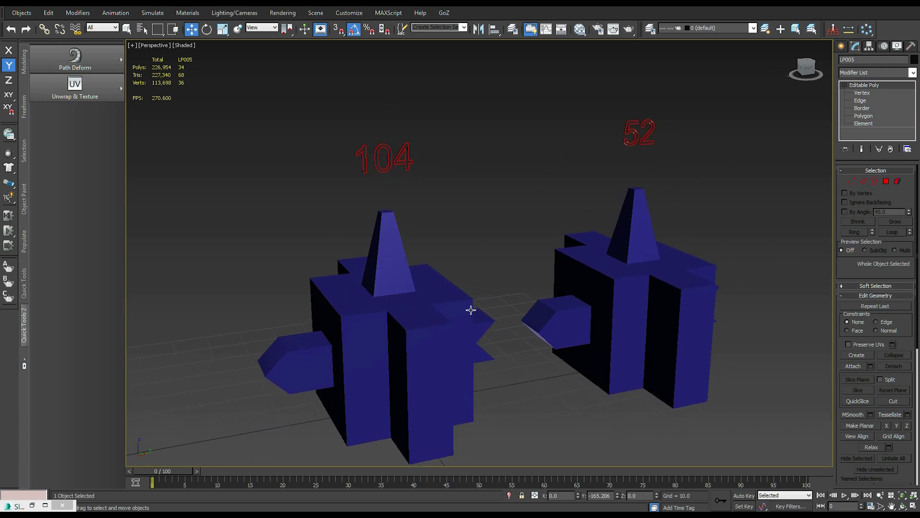
middle_click_drag(501, 330, 408, 314)
scroll(408, 314, "up", 3)
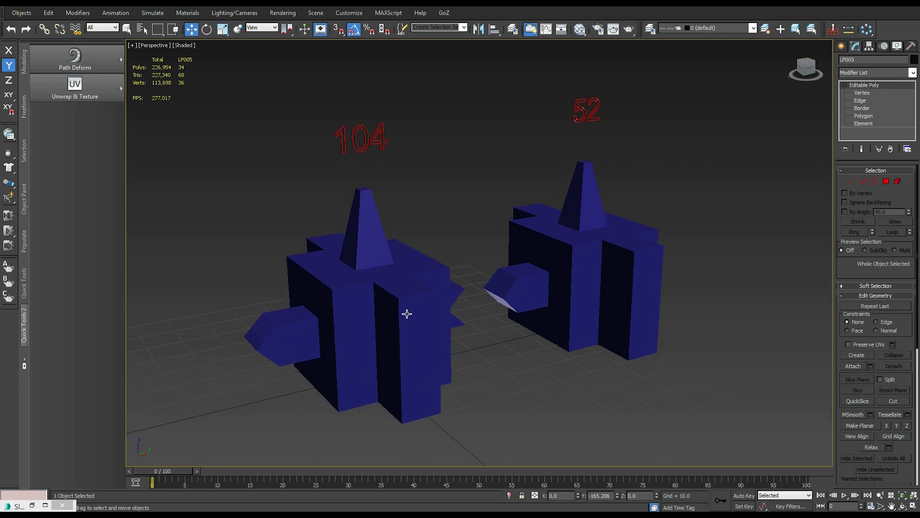
Render the perspective view to compare the shading of the 104 and 52 meshes, and close the rendered image
left_click(630, 29)
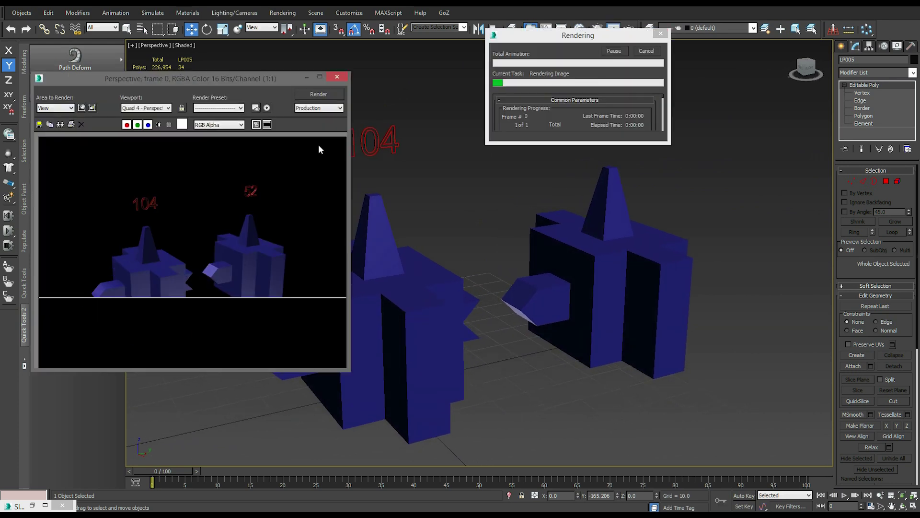
left_click_drag(296, 79, 624, 125)
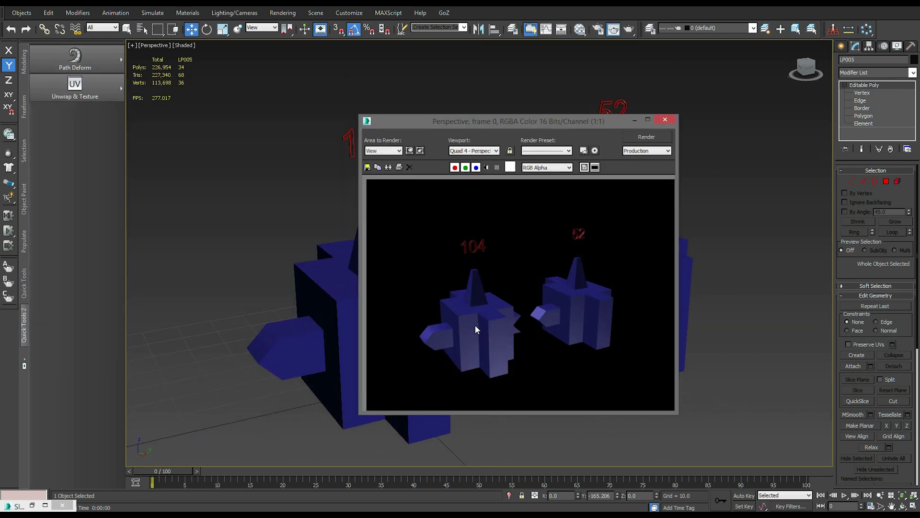
left_click(665, 120)
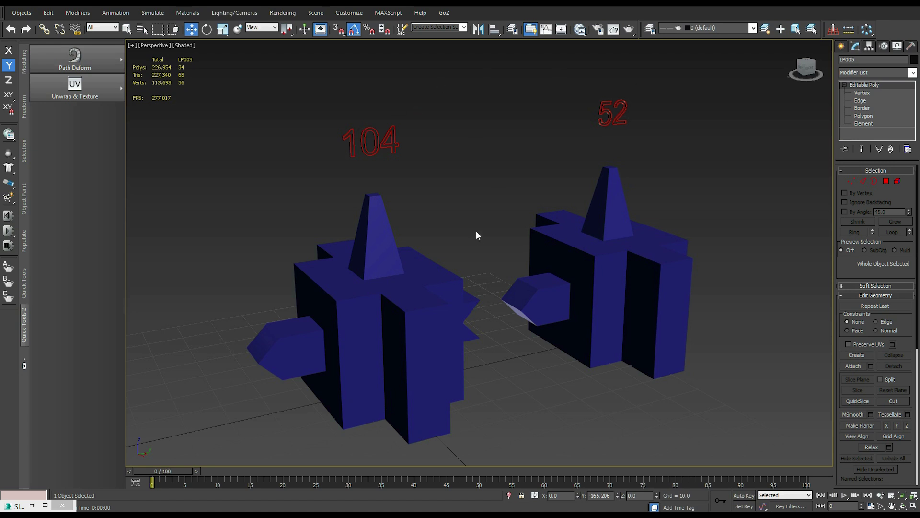
Select the mesh labelled 104 and the mesh labelled 52 in turn to check their polygon and vertex statistics
mouse_move(564, 105)
left_mouse_down()
mouse_move(592, 117)
mouse_move(561, 113)
left_mouse_up()
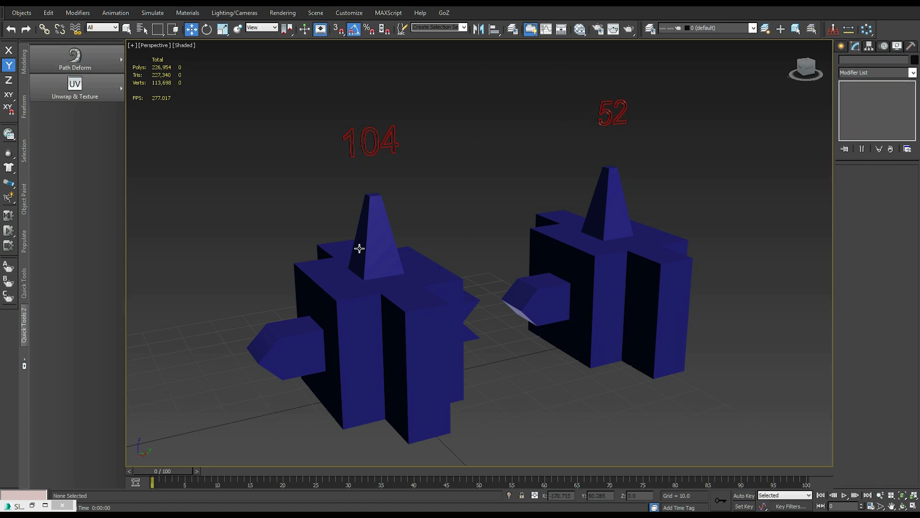
left_click(358, 295)
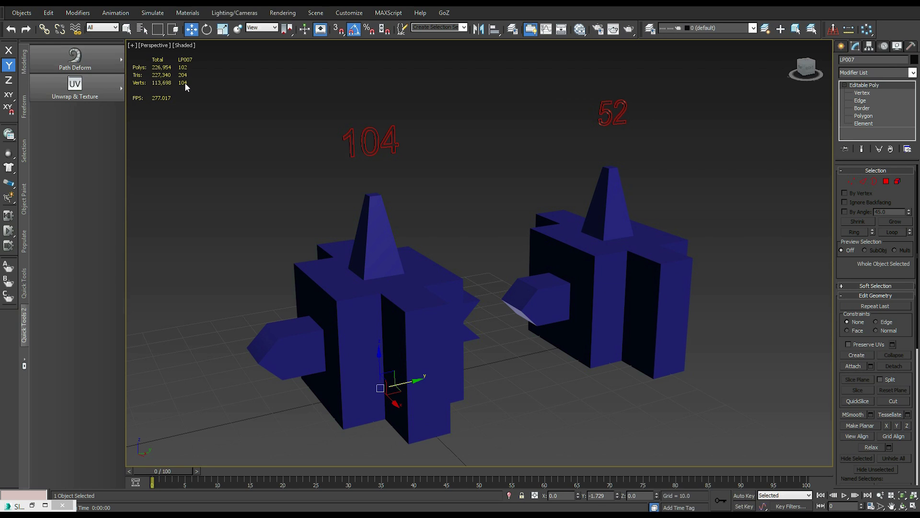
left_click_drag(505, 202, 563, 243)
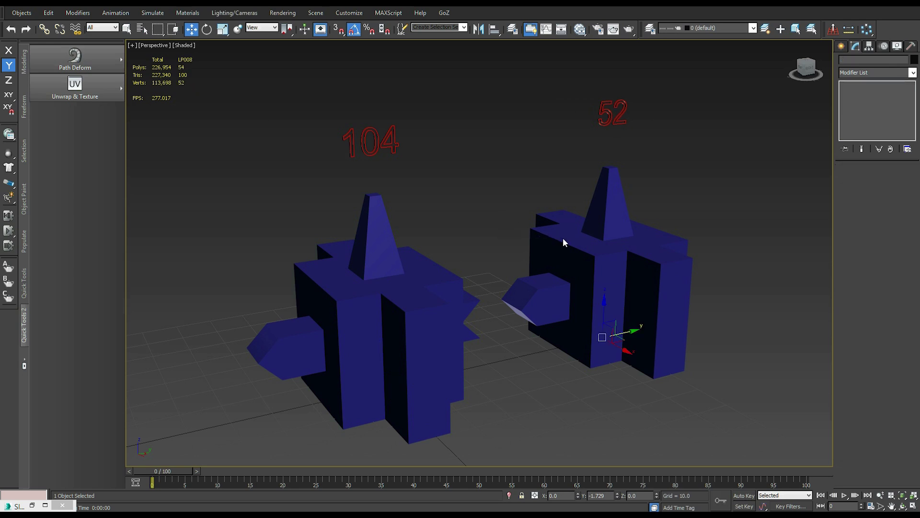
Show edged faces and select both blue meshes together to compare their wireframes
key("F4")
left_click_drag(448, 228, 536, 312)
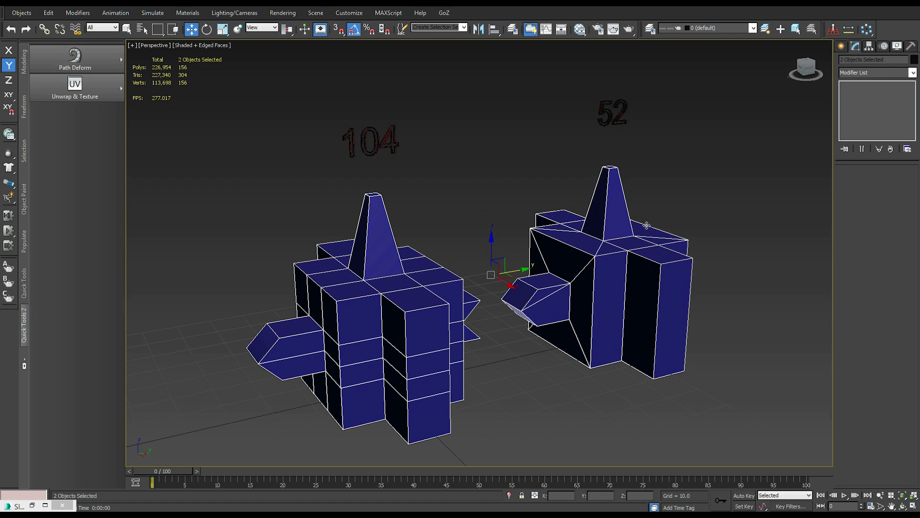
middle_click_drag(681, 255, 598, 283, "alt")
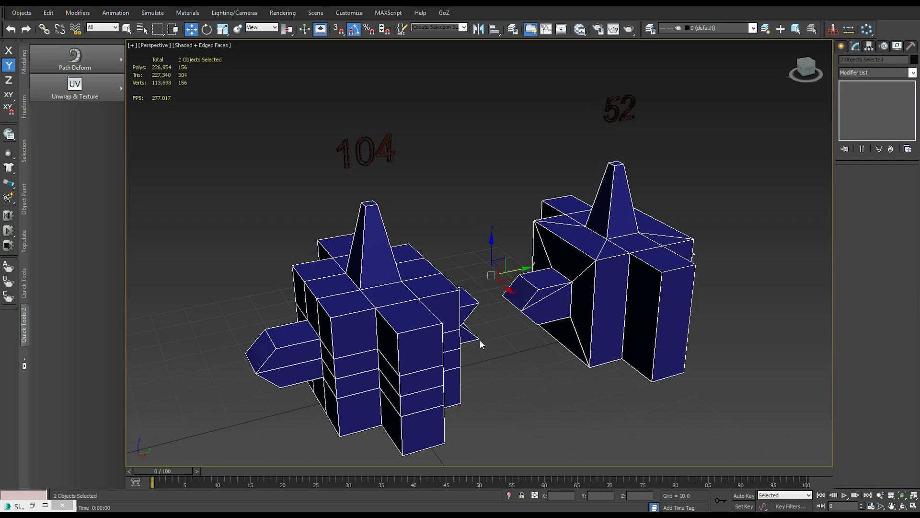
left_click(489, 351)
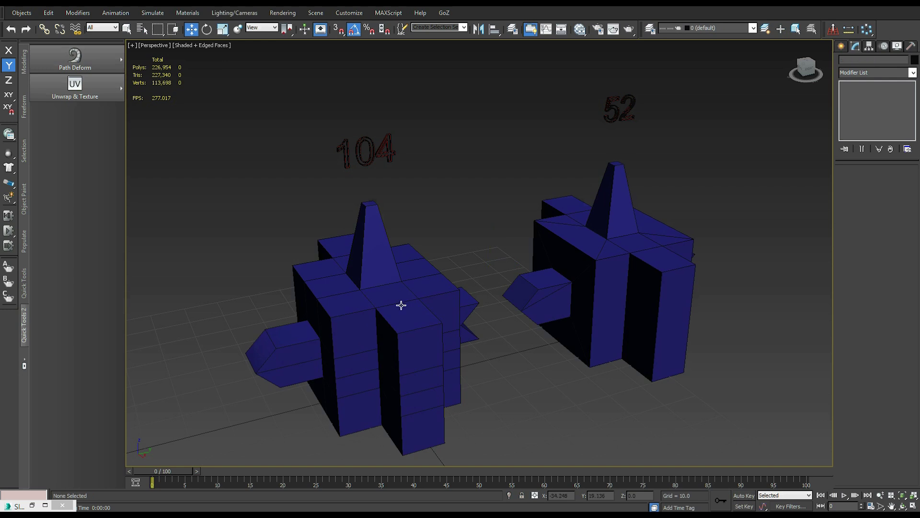
left_click_drag(549, 324, 557, 325)
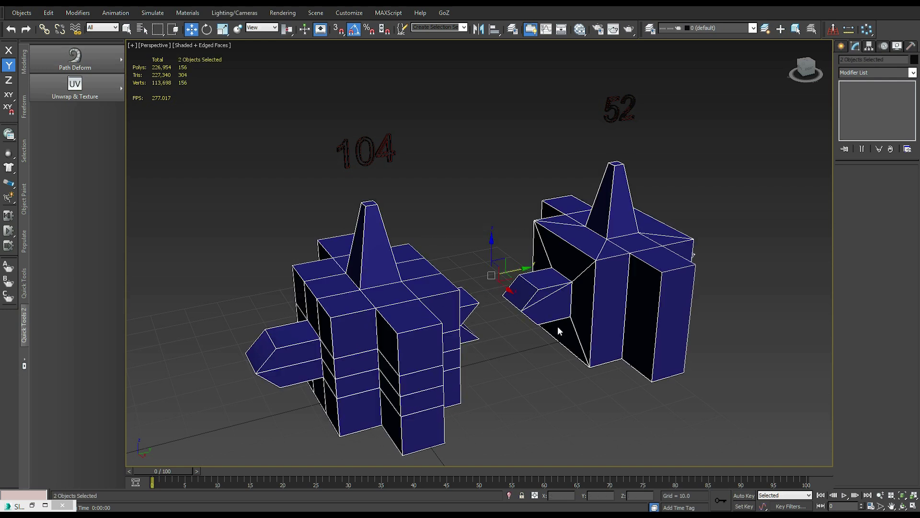
middle_click_drag(738, 300, 710, 288, "alt")
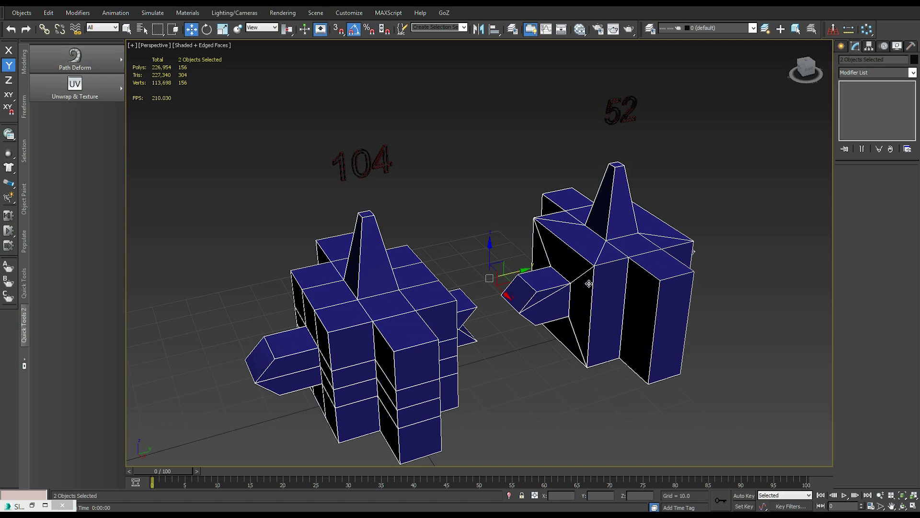
Turn on polygon editing for the 52 mesh and pick triangles on its upper face and side protrusion for inspection
left_click(606, 275)
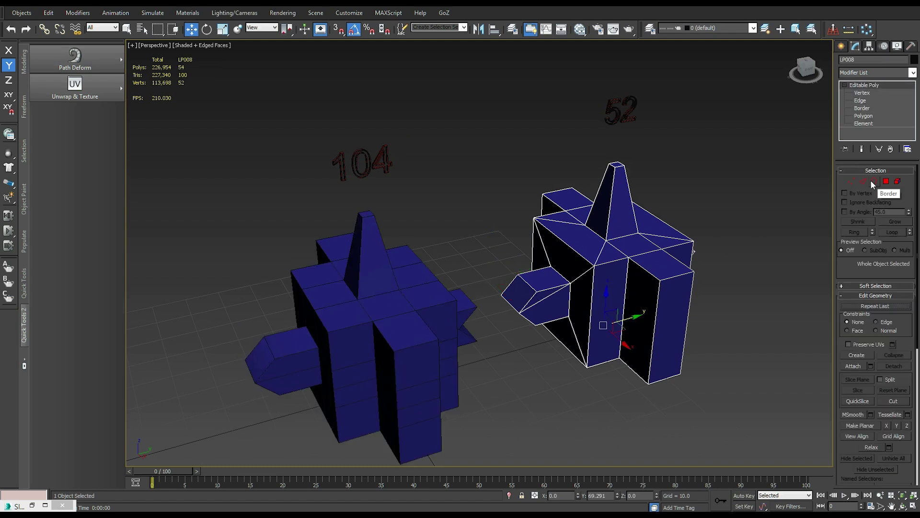
left_click(886, 181)
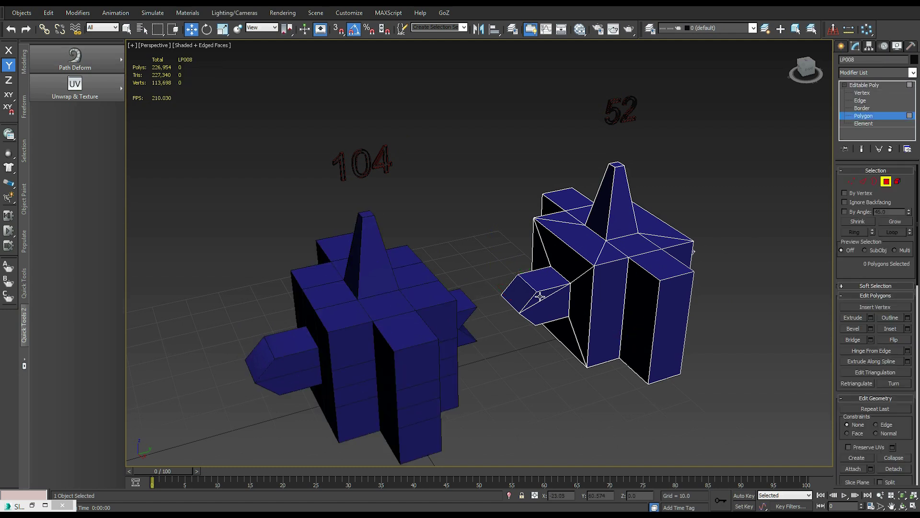
left_click(626, 250)
left_click(662, 242)
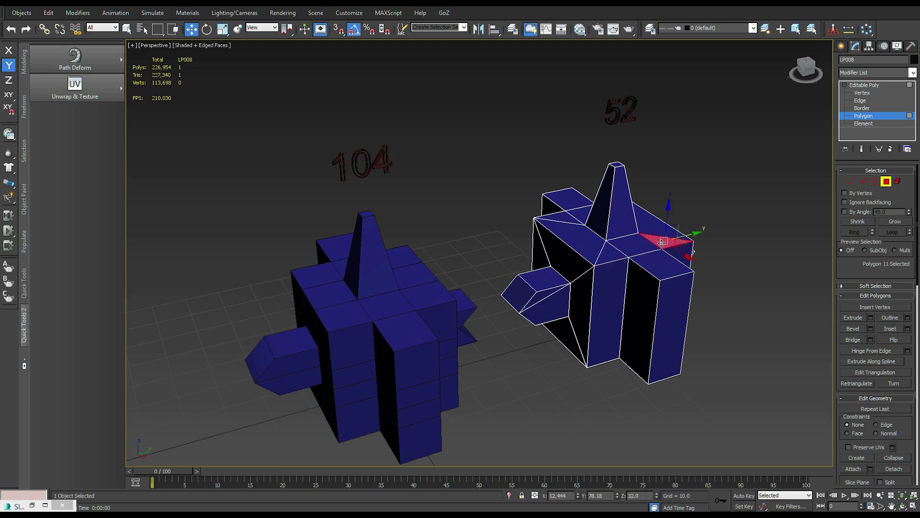
left_click(542, 296)
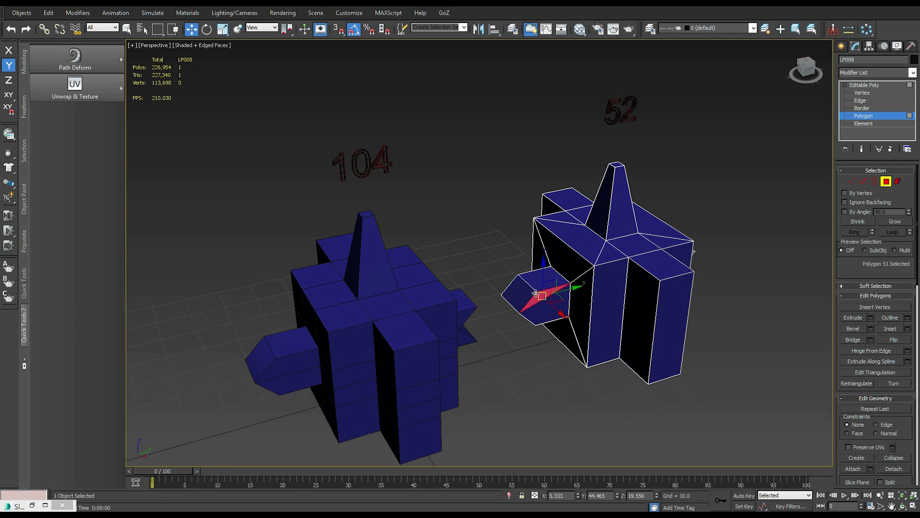
Clear the polygon selection and switch the edge display off and on again to compare the two silhouettes
scroll(578, 324, "up", 2)
scroll(578, 324, "up", 1)
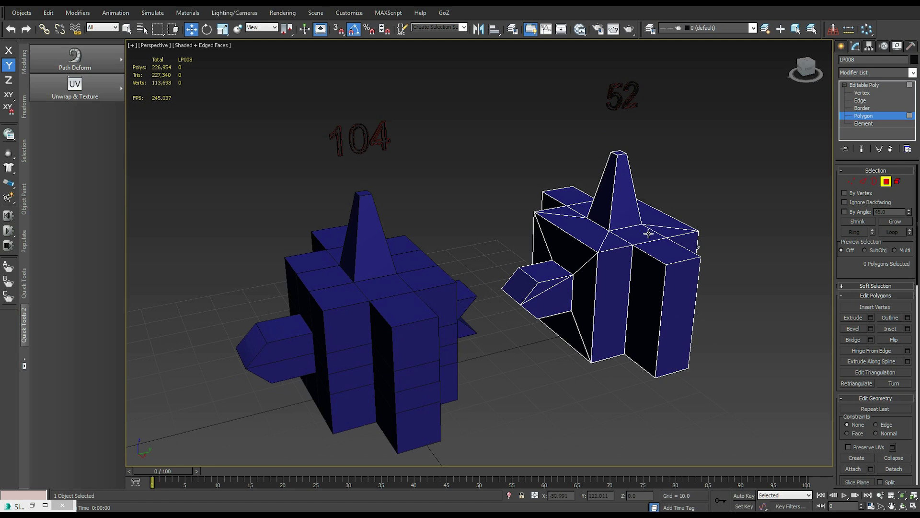
middle_click_drag(650, 237, 650, 237, "alt")
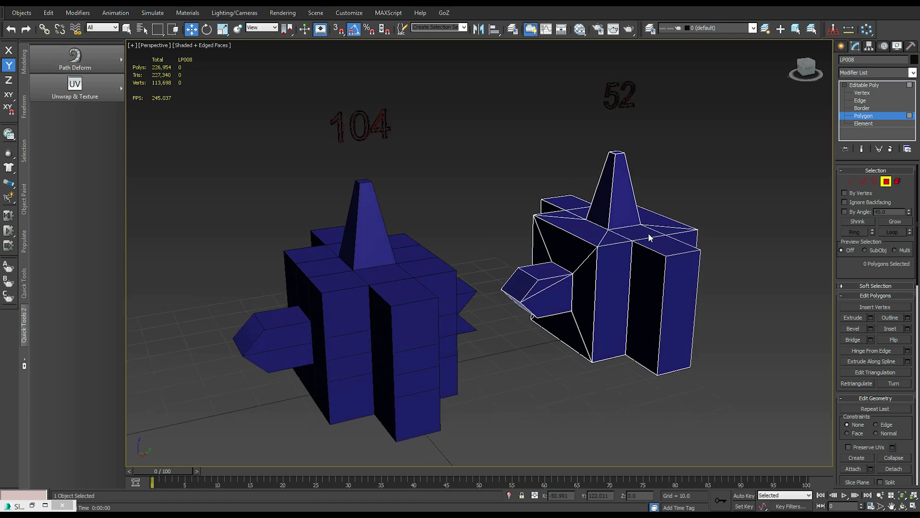
key("F4")
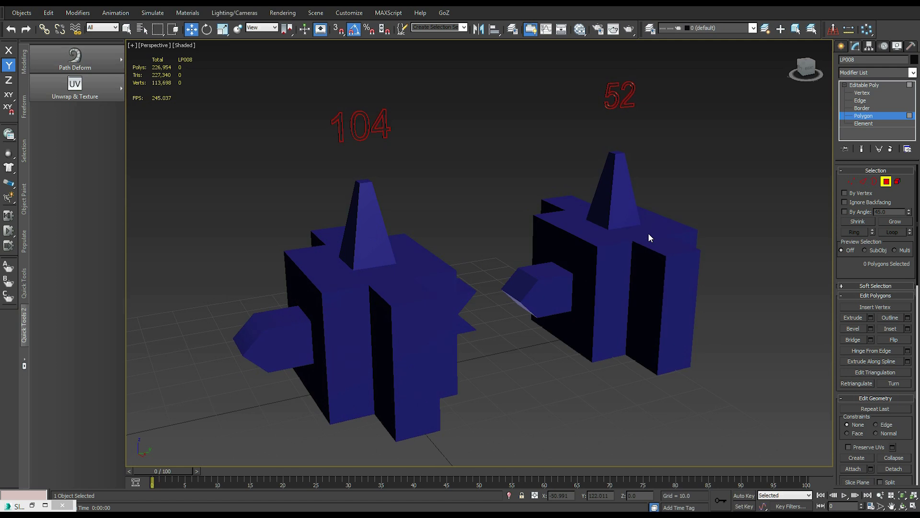
key("F4")
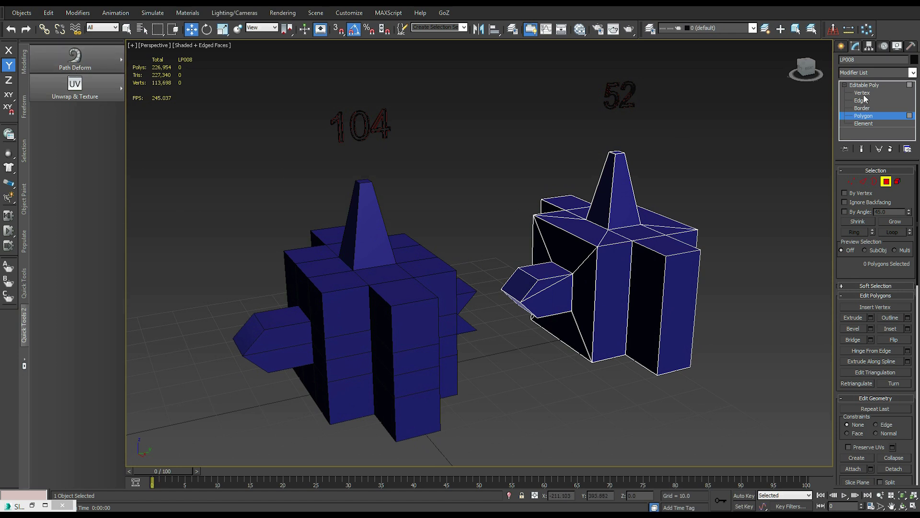
Leave sub-object editing on the 52 mesh and turn on vertex editing for the 104 mesh
key("1")
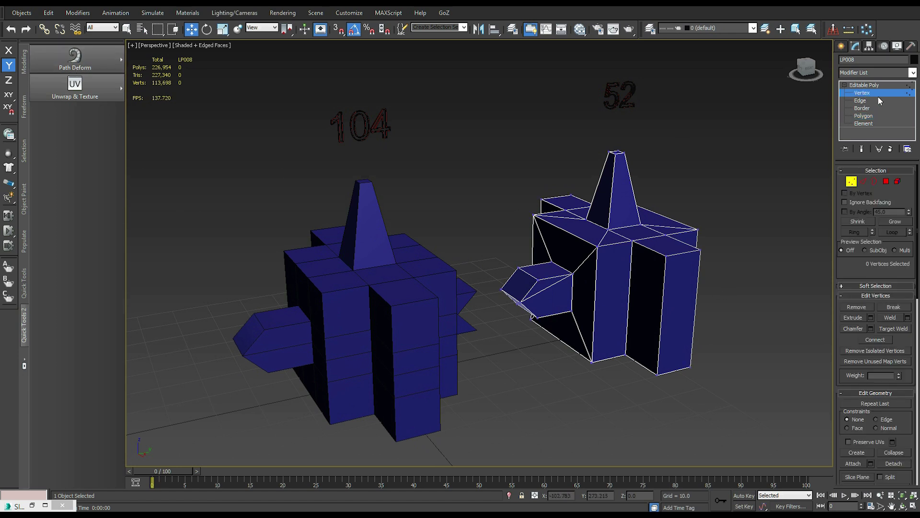
left_click(879, 88)
left_click(409, 292)
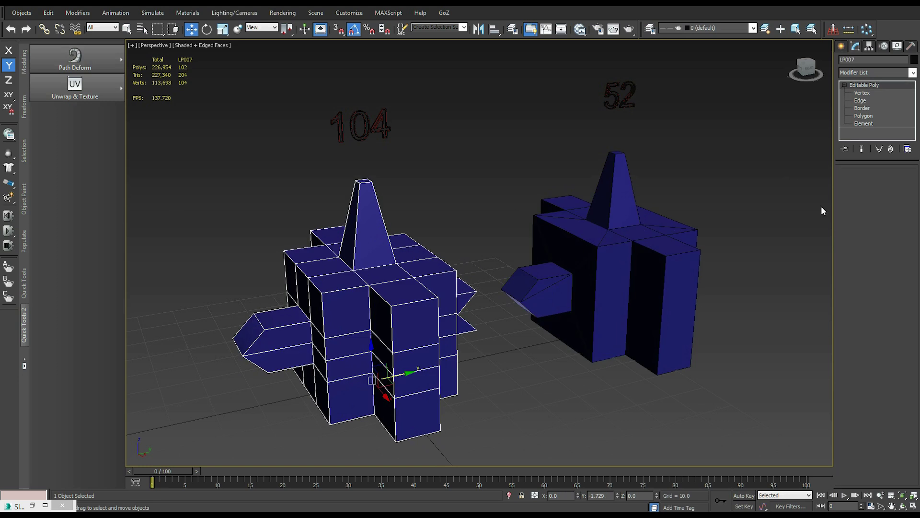
left_click(851, 182)
key("z")
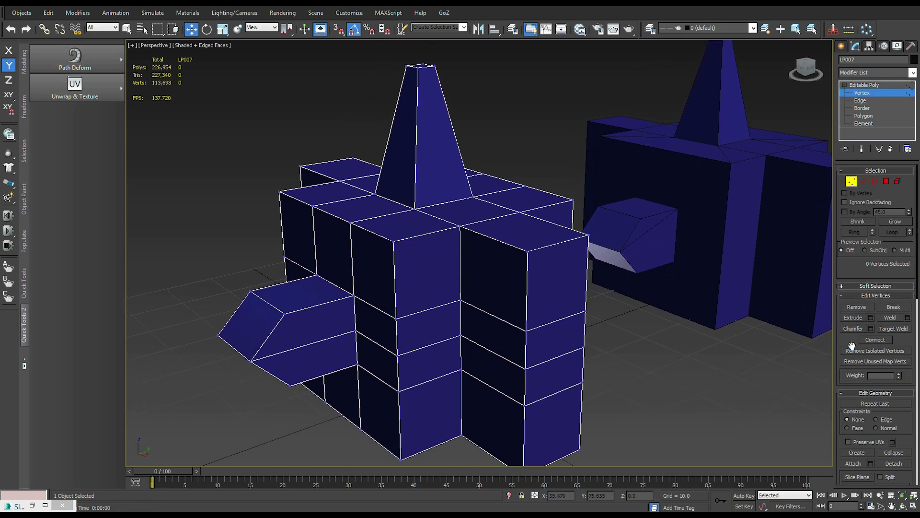
Try Target Weld on the front block's upper intermediate corner-edge vertex, welding it into the corner above, and undo the weld
left_click(893, 329)
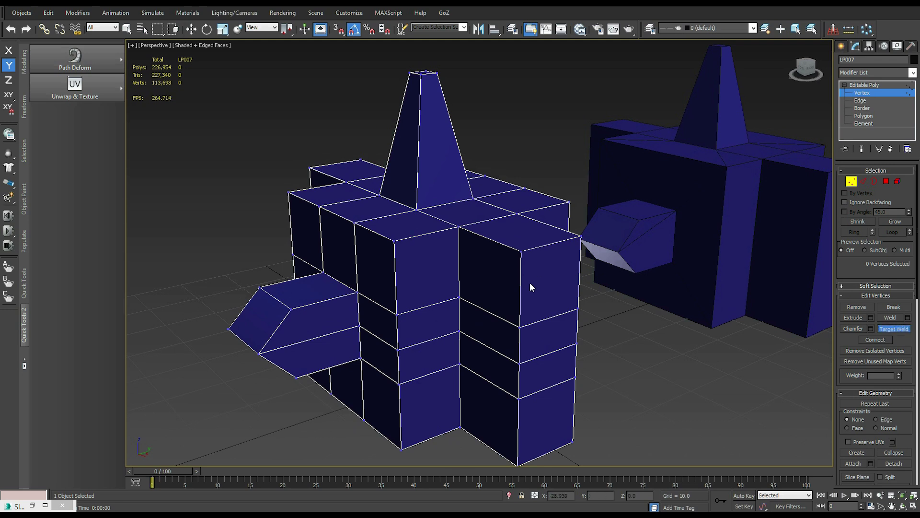
left_click(519, 325)
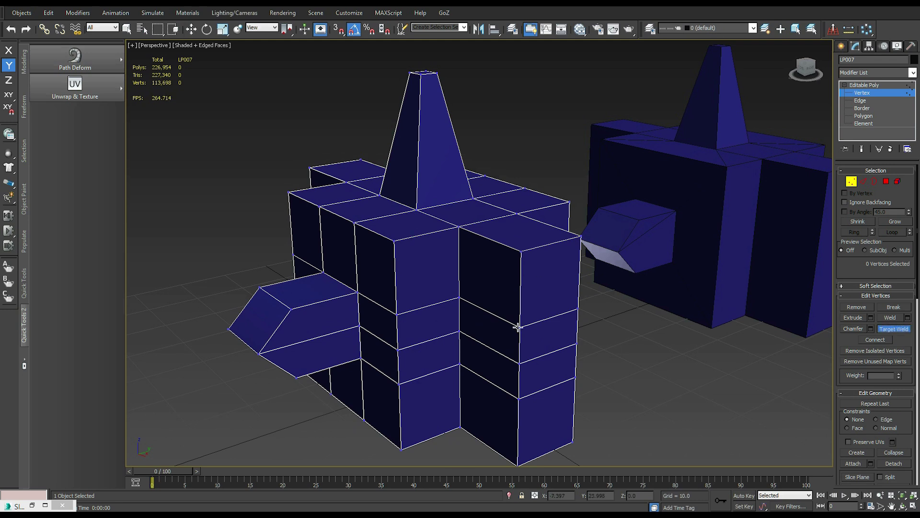
left_click(521, 251)
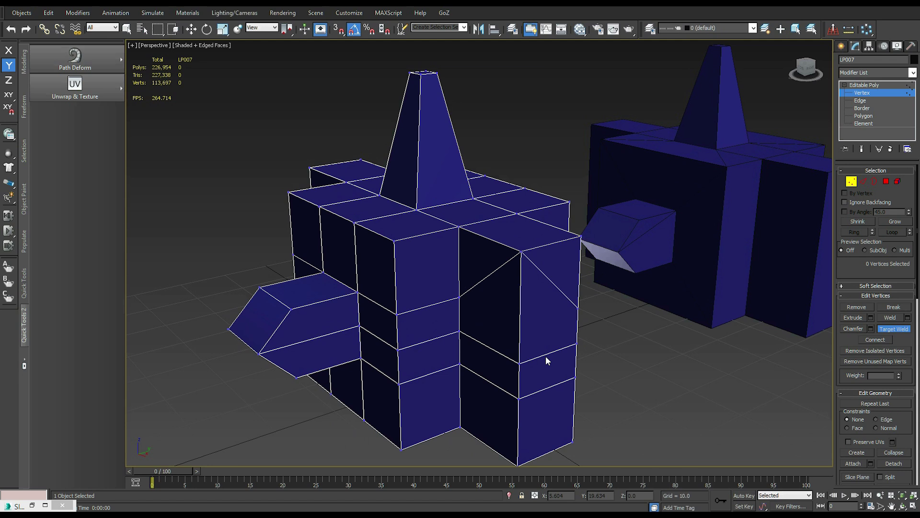
key("ctrl+z")
key("w")
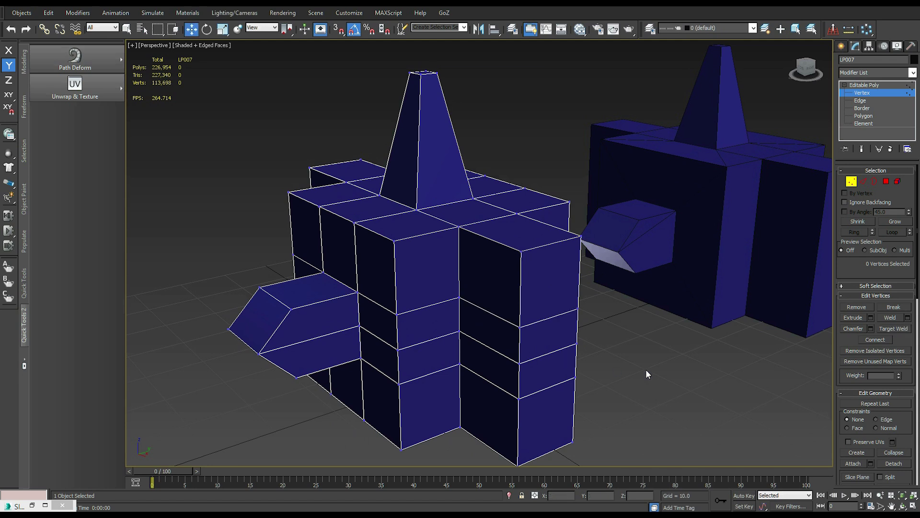
Activate the Freeform Optimize tool with vertex editing enabled on the 104 mesh
left_click(867, 85)
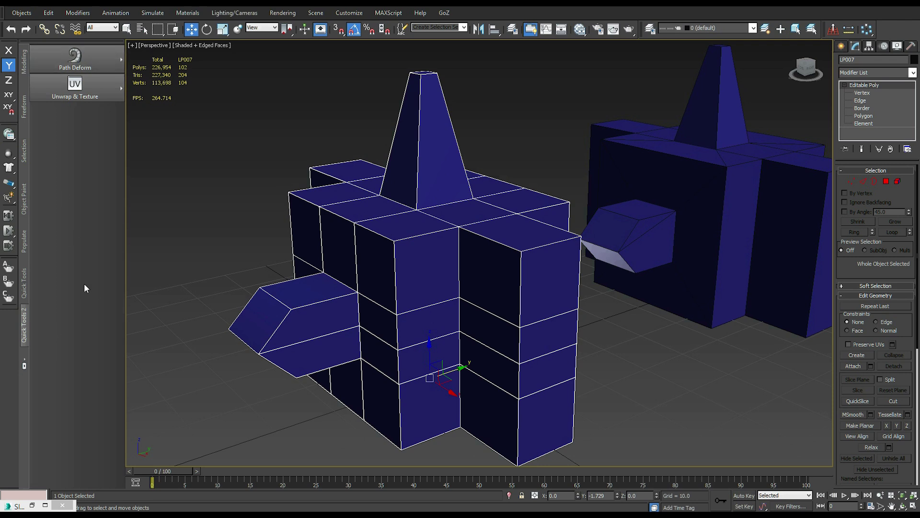
left_click(529, 30)
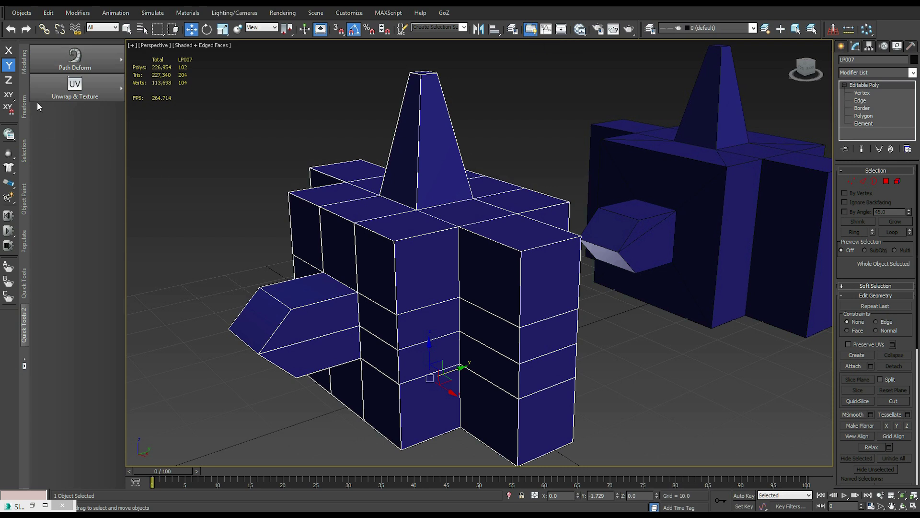
left_click(24, 106)
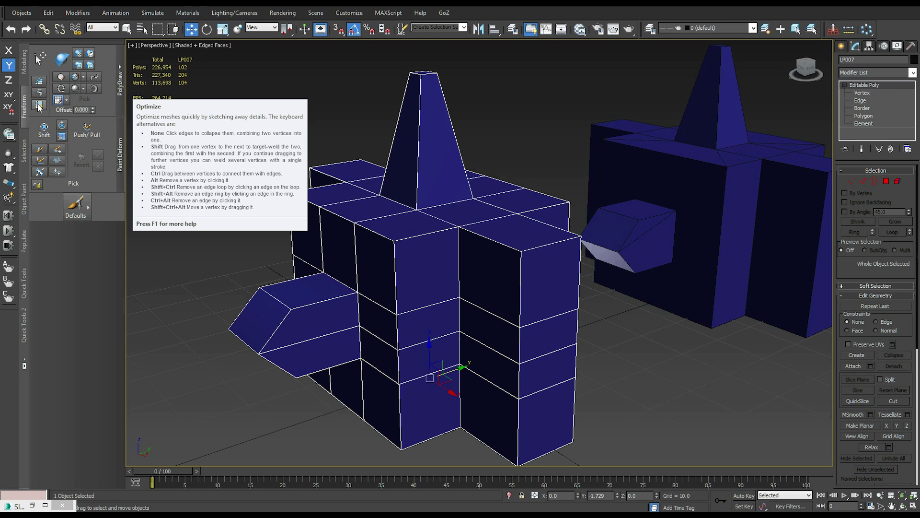
left_click(851, 181)
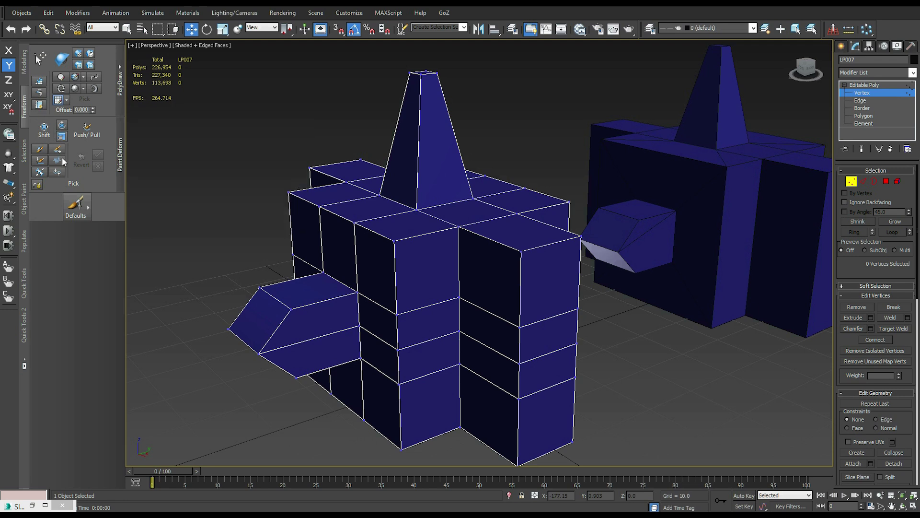
left_click(39, 106)
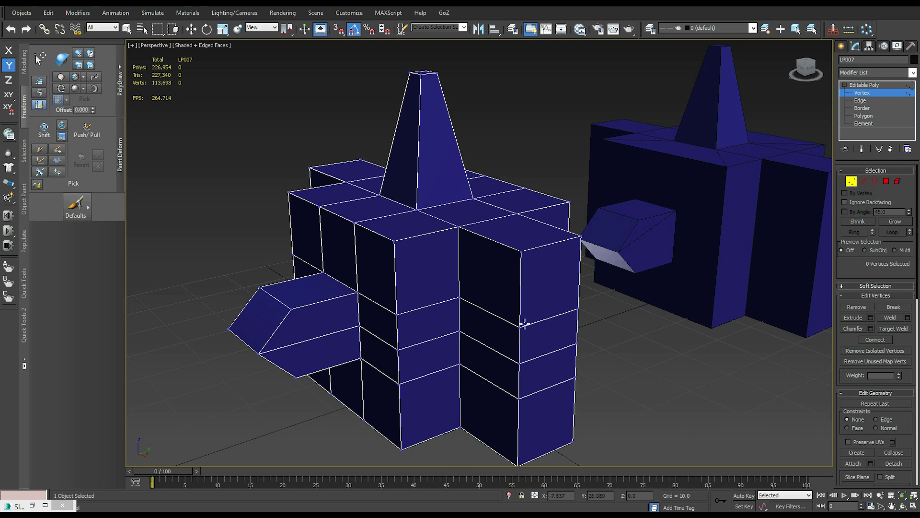
Weld the upper and lower intermediate vertices on the two protruding front vertical edges into their nearest top and bottom corners
left_click_drag(520, 325, 520, 252)
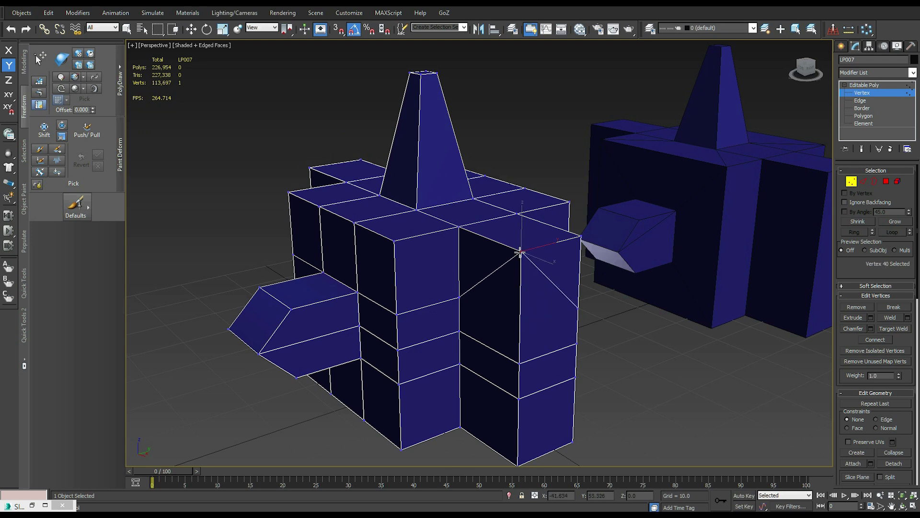
left_click(518, 398)
left_click_drag(518, 456, 518, 463)
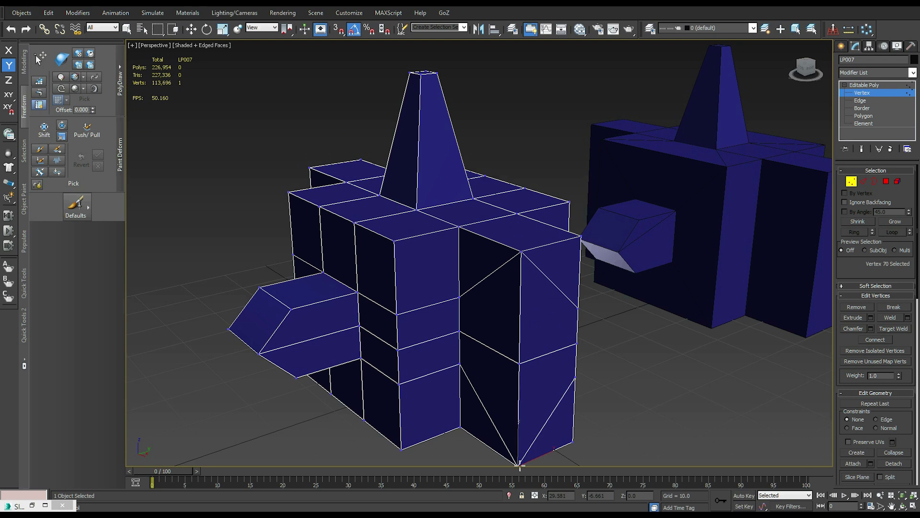
left_click(396, 314)
left_click(397, 247)
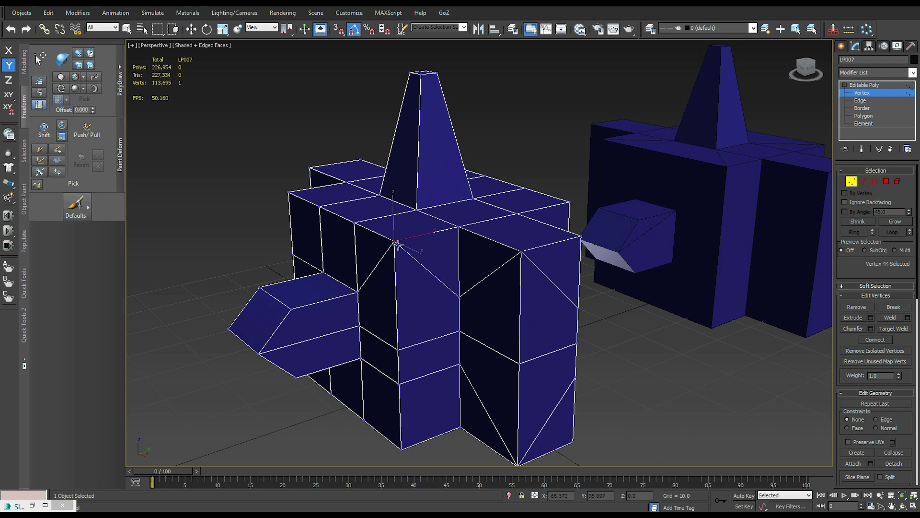
left_click(398, 383)
left_click(400, 447)
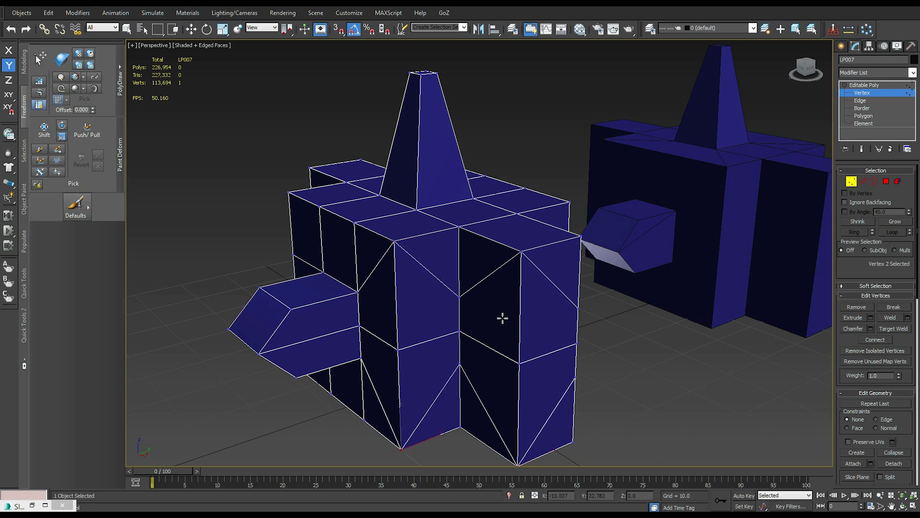
Undo the intermediate corner-edge vertex welds on the 104 mesh and clear the vertex selection
mouse_move(436, 353)
middle_mouse_down("alt")
mouse_move(491, 357)
mouse_move(391, 353)
mouse_move(444, 358)
mouse_move(434, 358)
middle_mouse_up("alt")
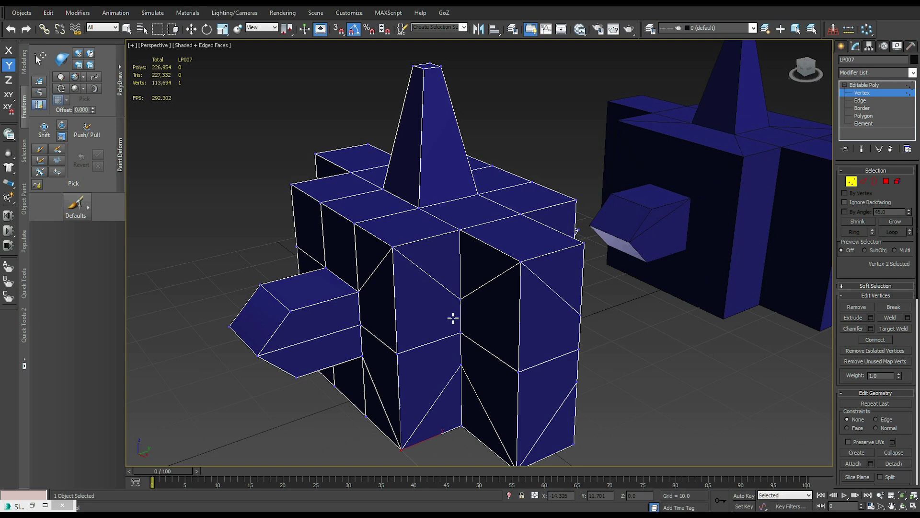
scroll(452, 317, "down", 5)
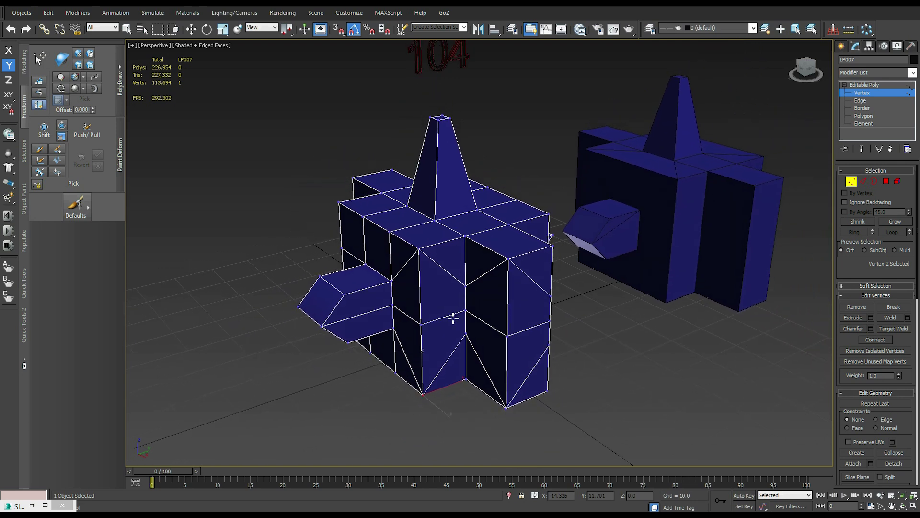
middle_click_drag(453, 318, 453, 317, "alt")
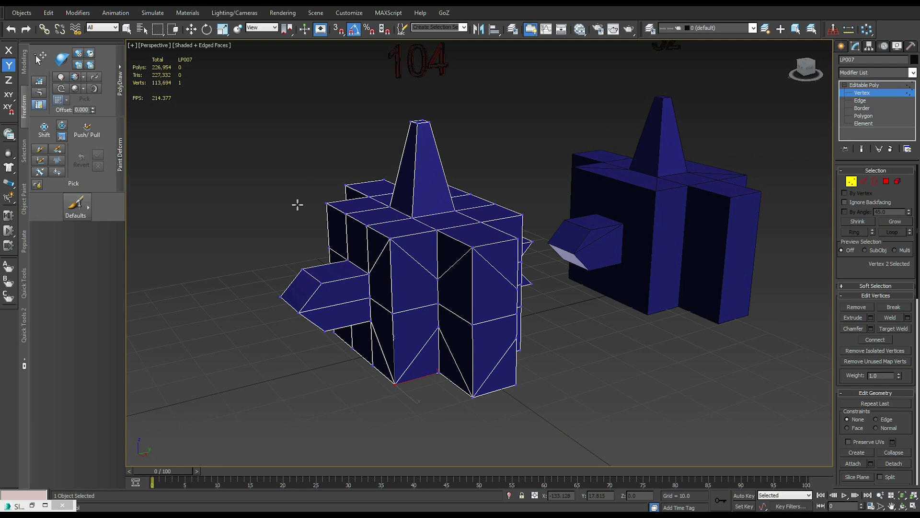
key("ctrl+shift+e")
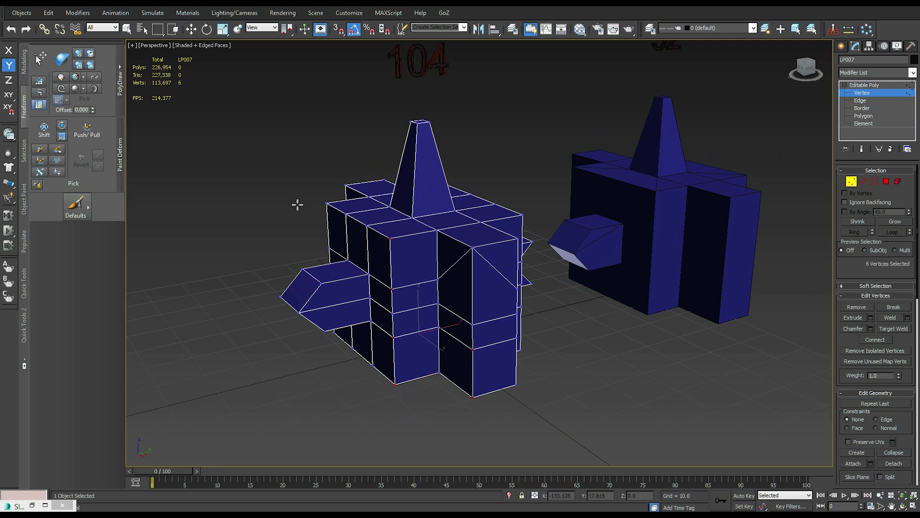
mouse_move(549, 283)
middle_mouse_down()
mouse_move(522, 405)
mouse_move(574, 368)
mouse_move(556, 367)
middle_mouse_up()
key("w")
left_click(525, 400)
Display the meshes shaded without edges, then leave vertex editing on the 104 mesh and deselect it
key("F4")
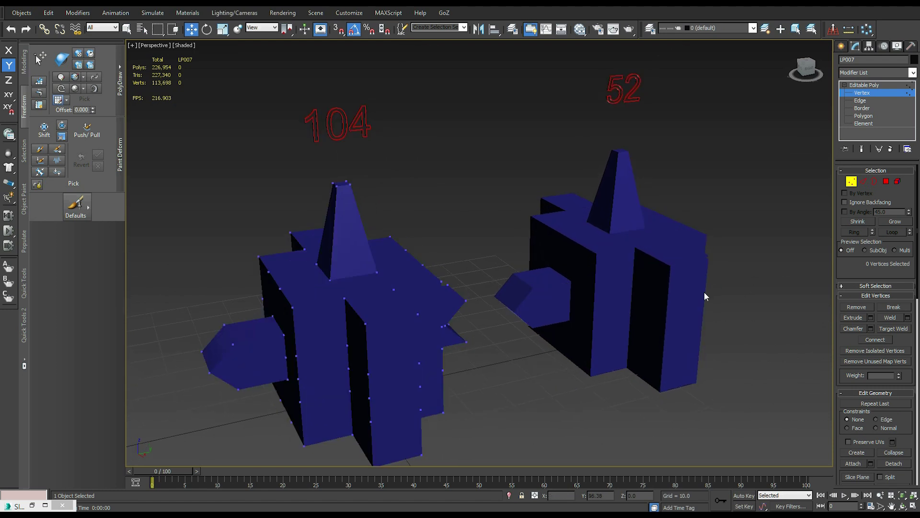
left_click(864, 92)
left_click(757, 251)
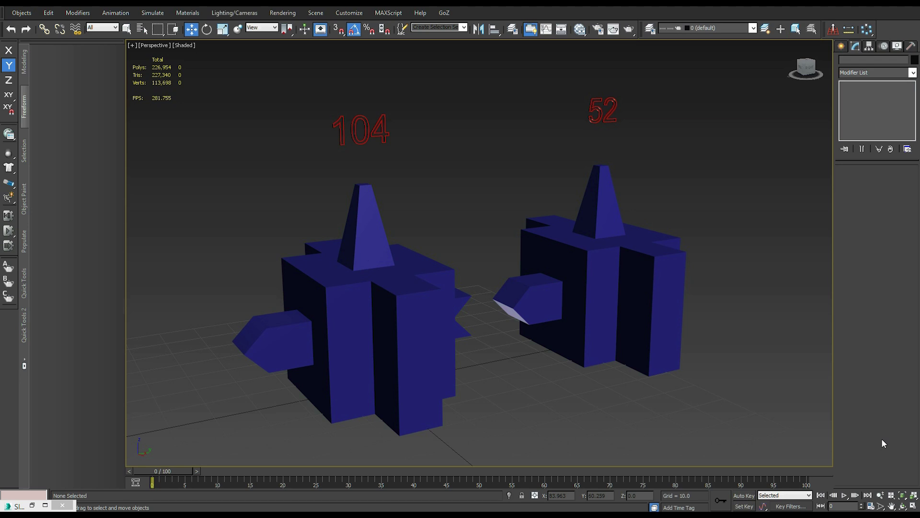
middle_click_drag(499, 349, 479, 361)
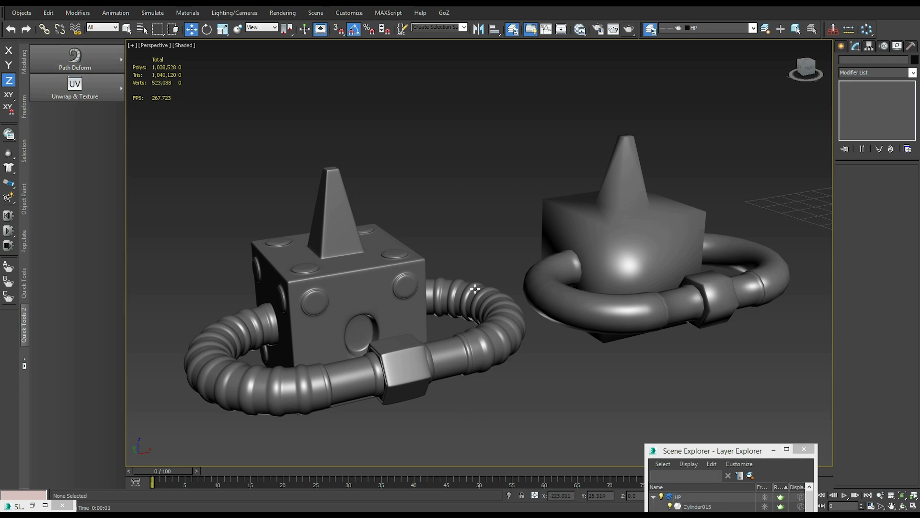
Show edged faces and inspect the detailed model's hose, connector, clamp and cube pieces one by one
middle_click_drag(365, 245, 372, 255)
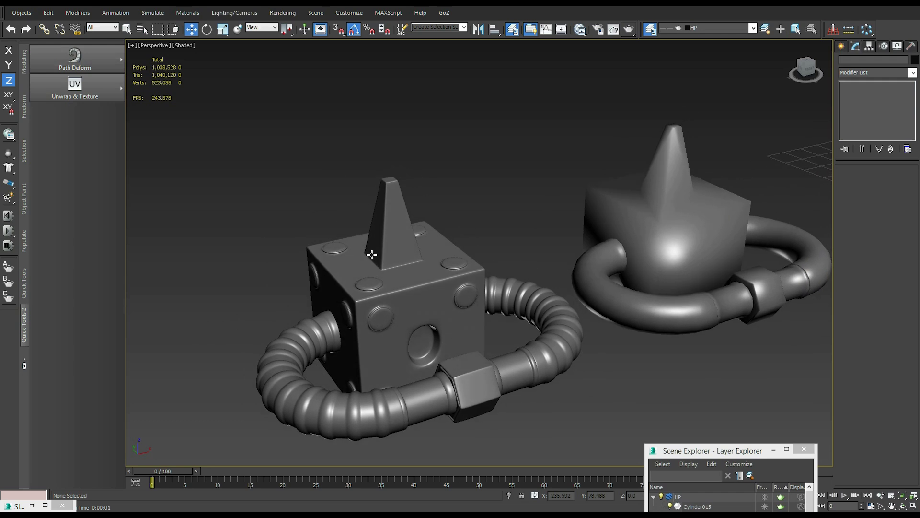
key("F4")
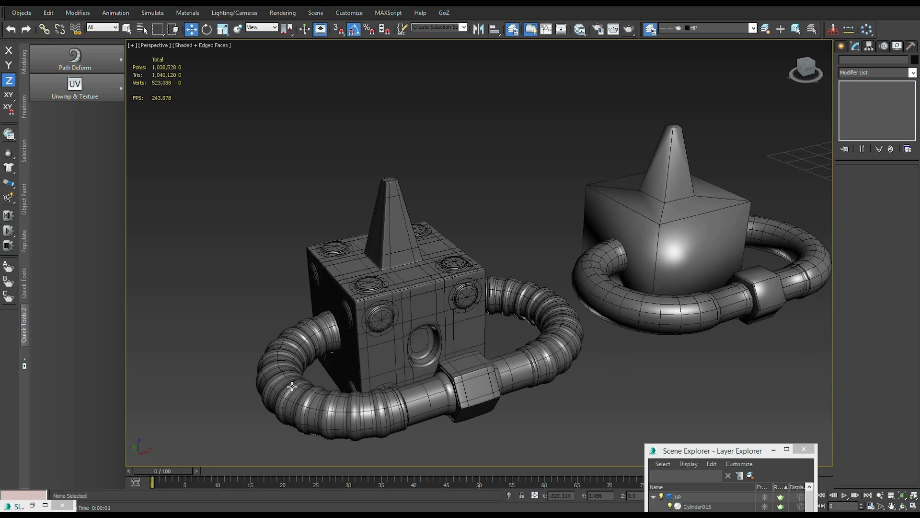
left_click(292, 386)
left_click(419, 391)
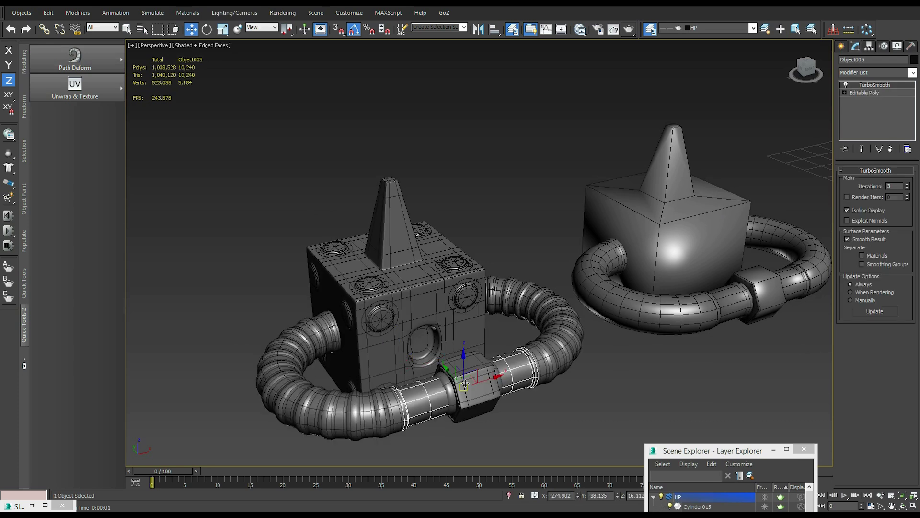
left_click(472, 381)
left_click(545, 360)
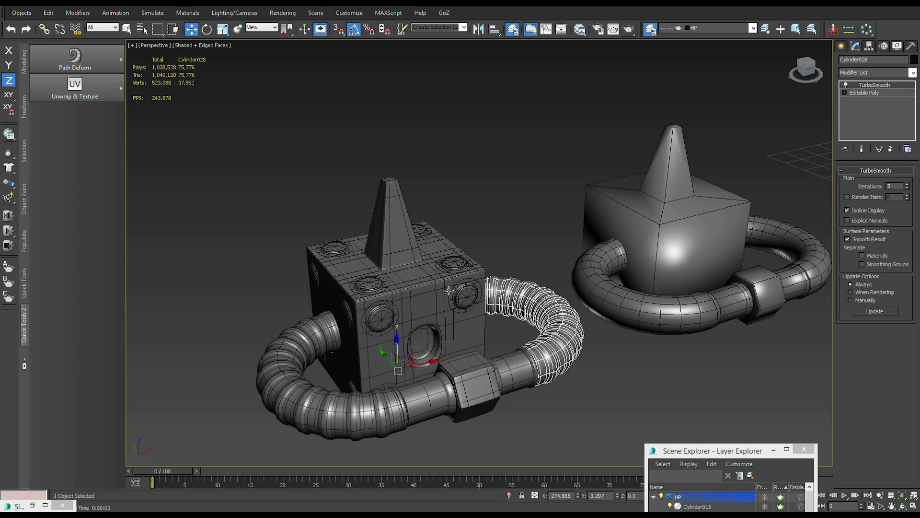
left_click(433, 287)
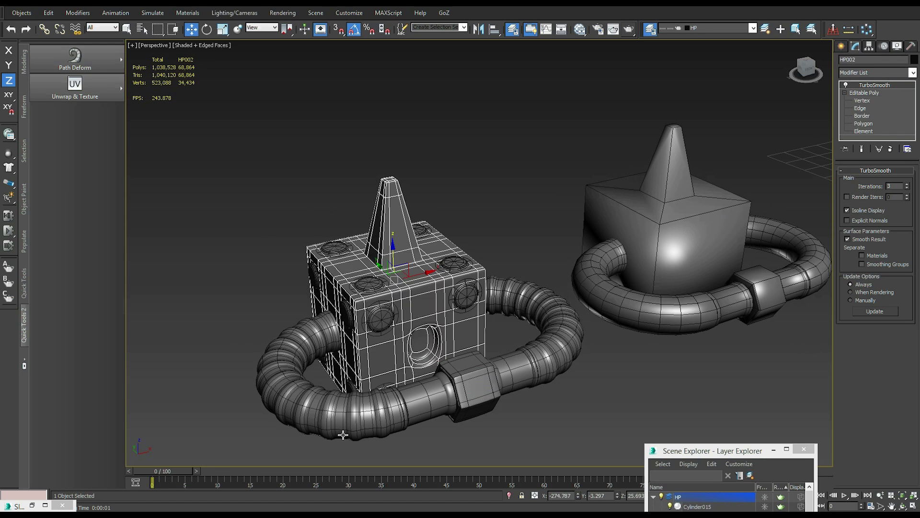
Inspect the ribbed hose section and the cube's top bolts with edged faces on and off
key("F4")
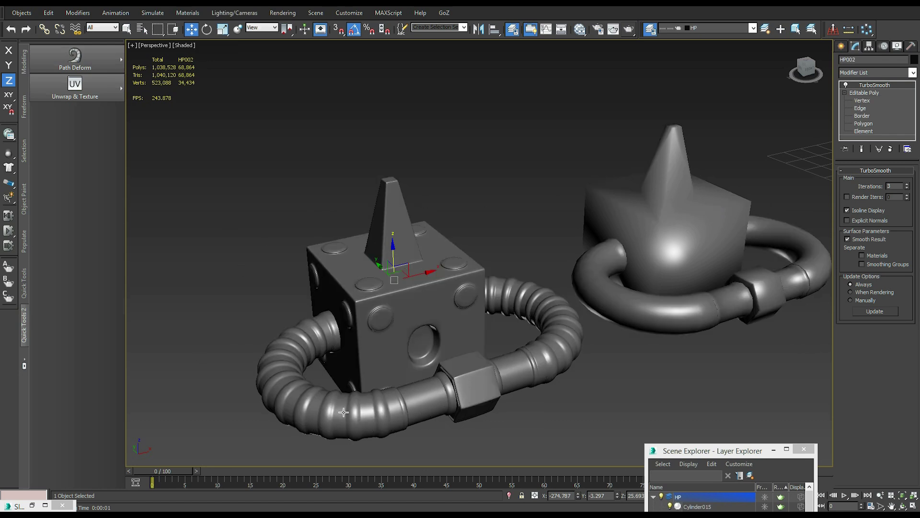
left_click(548, 347)
key("F4")
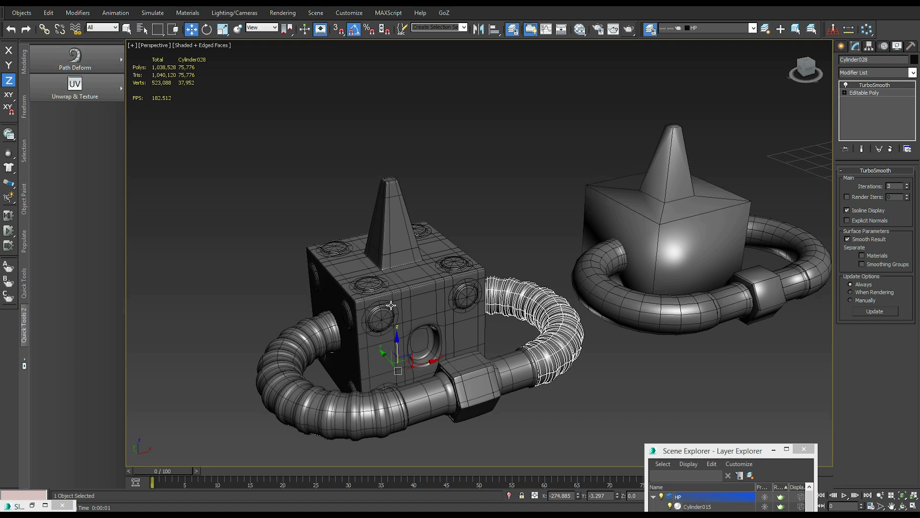
key("F4")
key("F4")
left_click(379, 283)
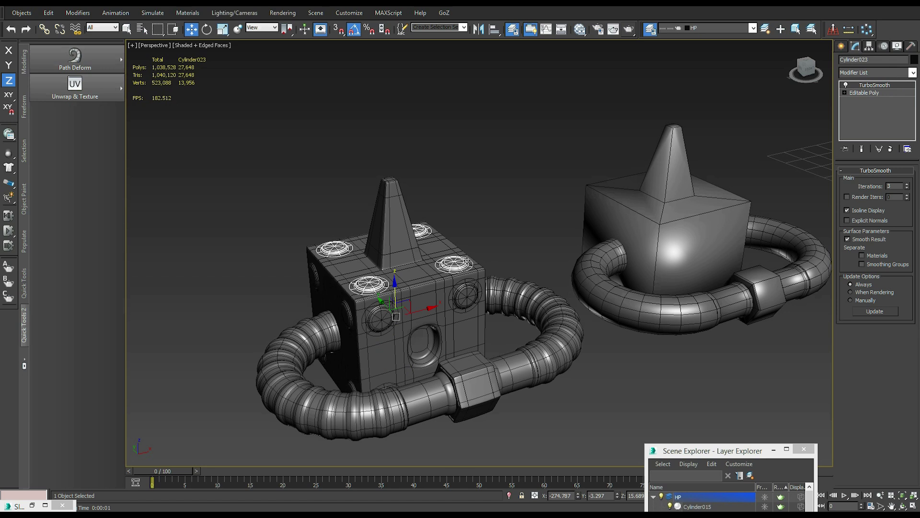
key("F4")
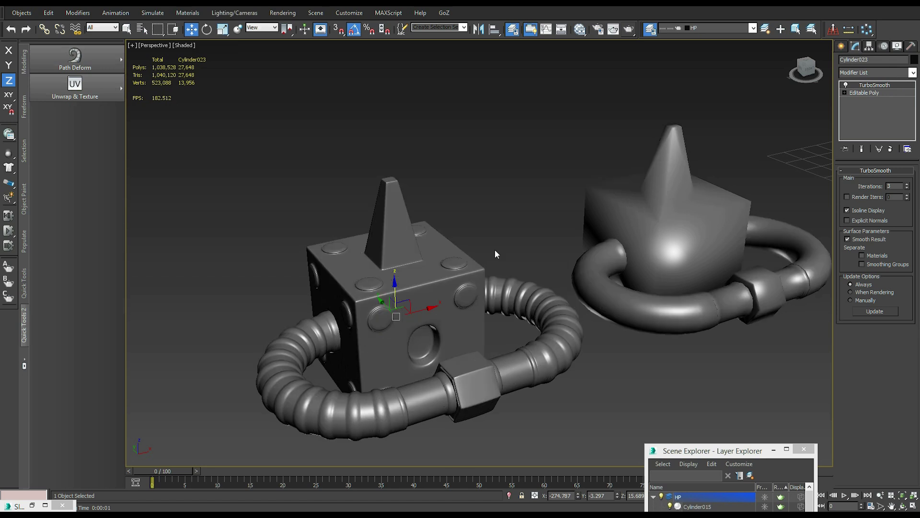
Try lifting the four floating bolts off the cube's top face and return them to their place
scroll(495, 249, "up", 2)
middle_click_drag(495, 254, 434, 285, "alt")
scroll(434, 286, "up", 3)
scroll(433, 285, "up", 1)
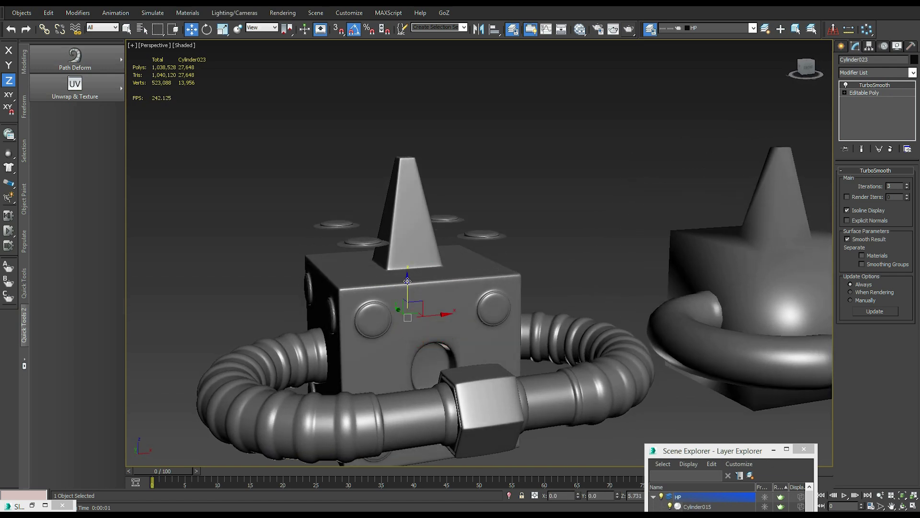
middle_click_drag(408, 304, 405, 263, "alt")
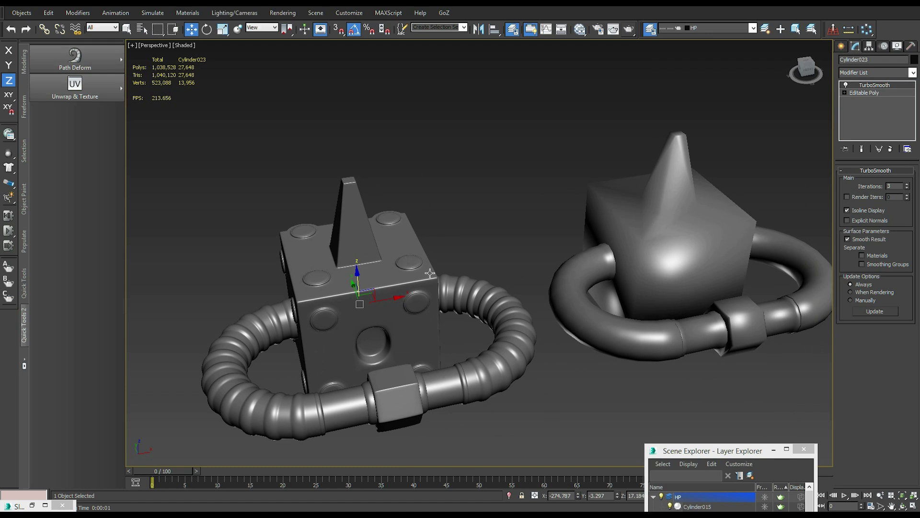
Render a close view of the bolted cube's top and close the rendered frame
scroll(429, 273, "up", 2)
scroll(425, 275, "up", 1)
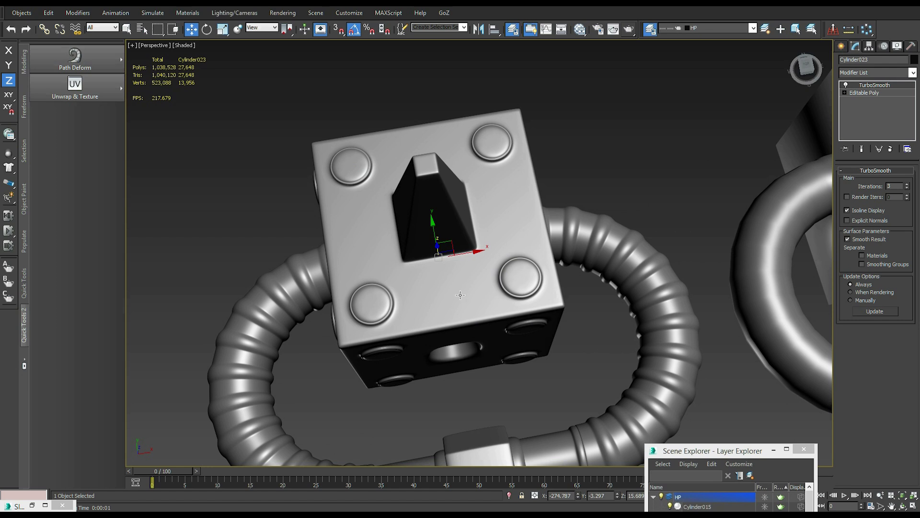
left_click(628, 29)
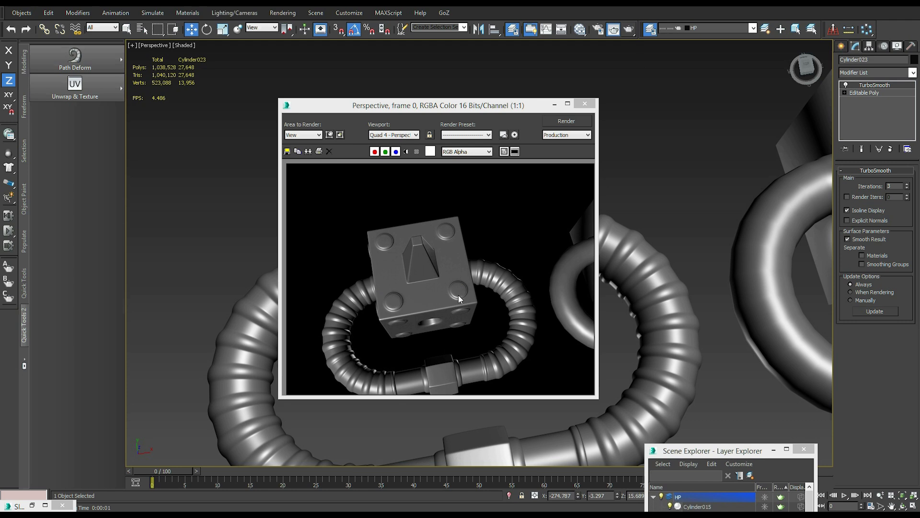
left_click(585, 103)
mouse_move(586, 107)
middle_mouse_down("alt")
mouse_move(663, 193)
mouse_move(714, 191)
middle_mouse_up("alt")
Compare the detailed high-poly model's edge layout with the low-poly version from several angles, toggling edged faces
key("F4")
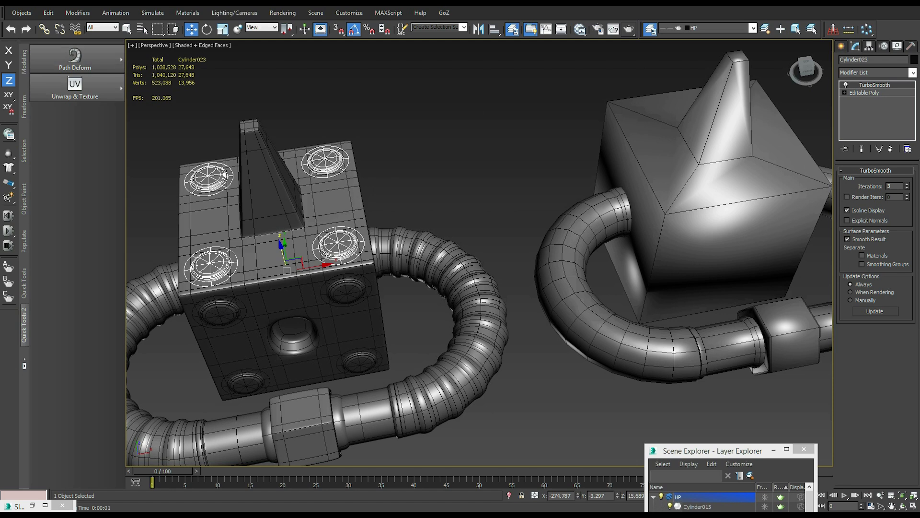
middle_click_drag(469, 287, 480, 283)
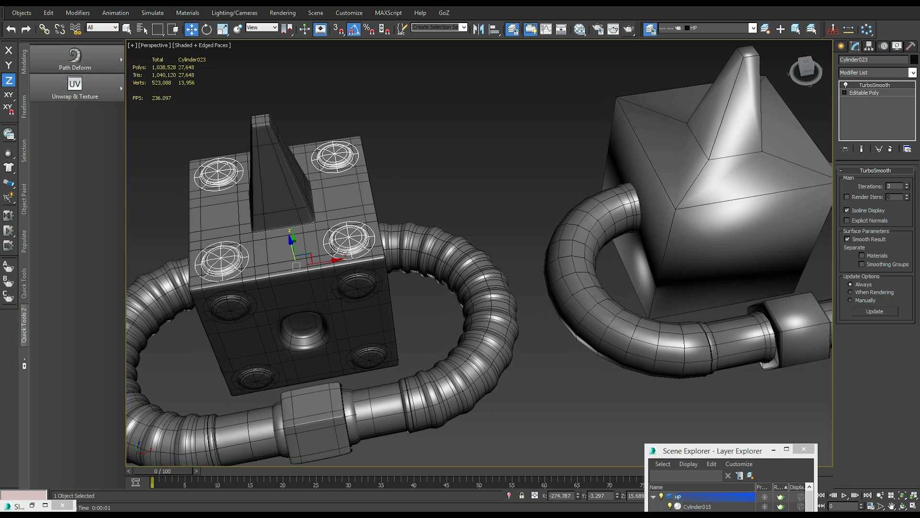
middle_click_drag(590, 378, 767, 407, "alt")
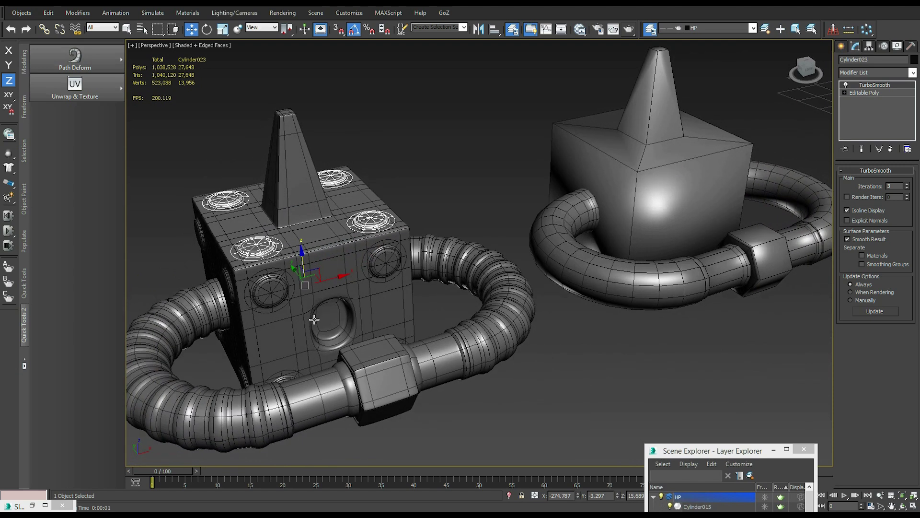
key("F4")
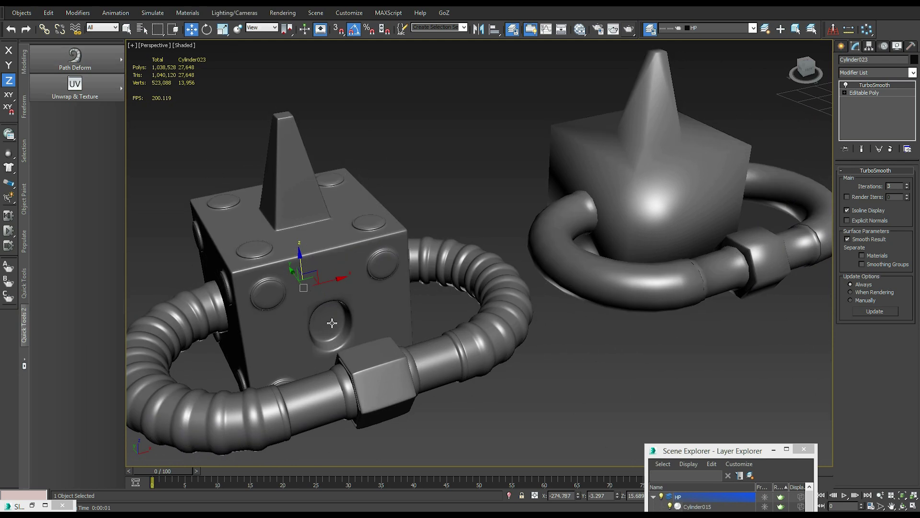
mouse_move(340, 344)
middle_mouse_down("alt")
mouse_move(378, 317)
mouse_move(633, 233)
mouse_move(626, 246)
middle_mouse_up("alt")
key("F4")
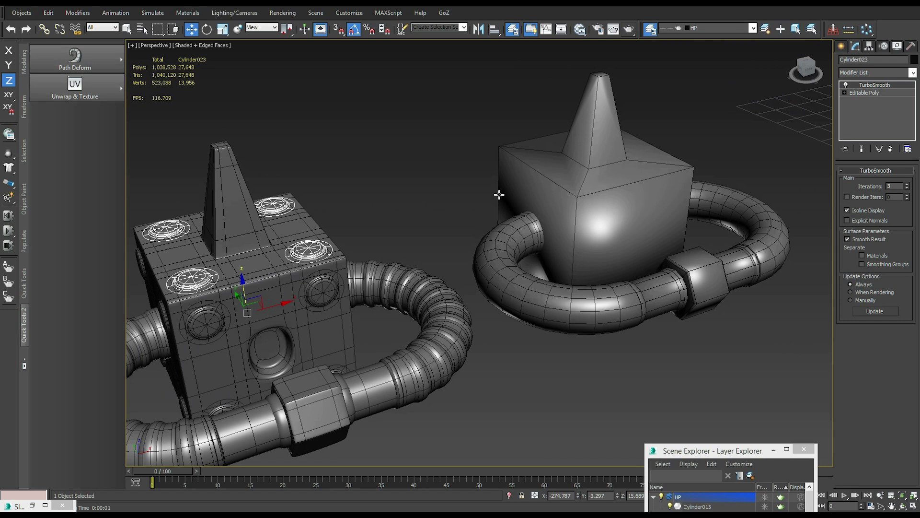
middle_click_drag(312, 334, 265, 361, "alt")
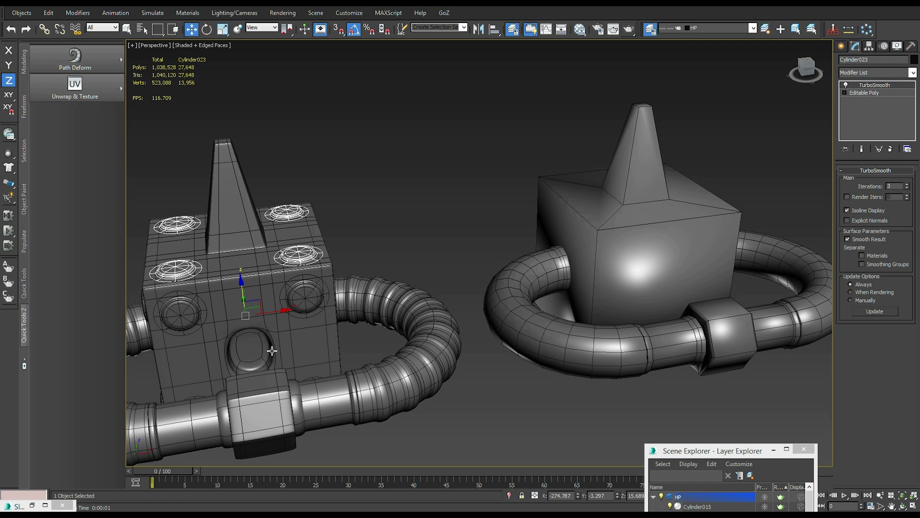
mouse_move(267, 350)
middle_mouse_down("alt")
mouse_move(267, 371)
mouse_move(247, 372)
mouse_move(267, 360)
middle_mouse_up("alt")
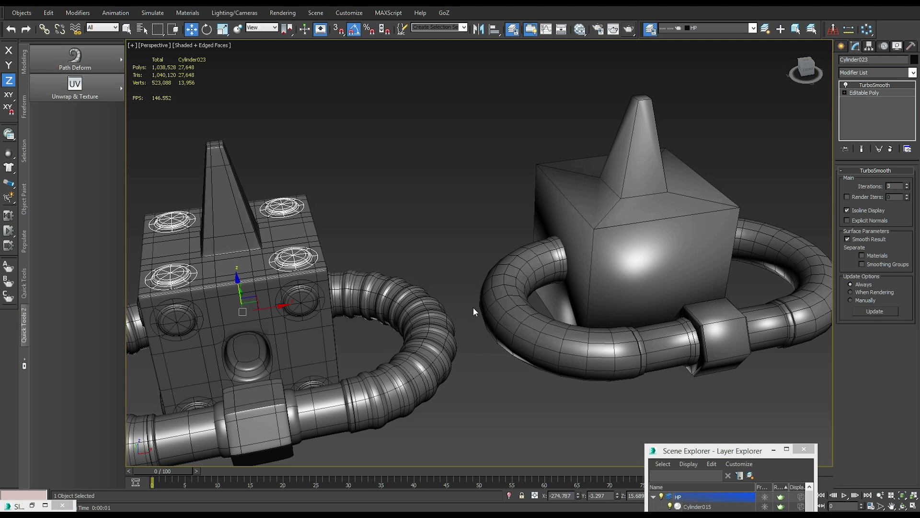
middle_click_drag(473, 306, 460, 301, "alt")
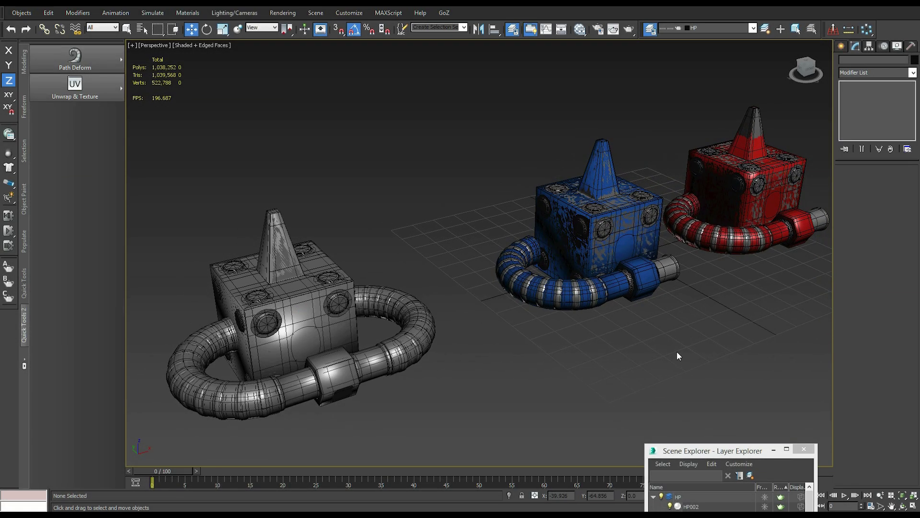
Check the object selection of the grey model and of the blue and red copies, then deselect everything
left_click_drag(415, 223, 168, 436)
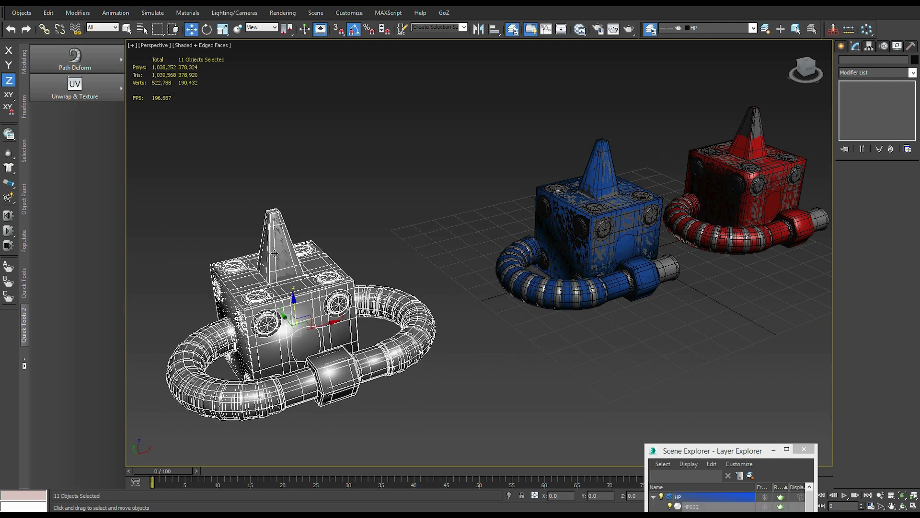
left_click_drag(783, 306, 821, 323)
middle_click_drag(820, 322, 710, 265, "alt")
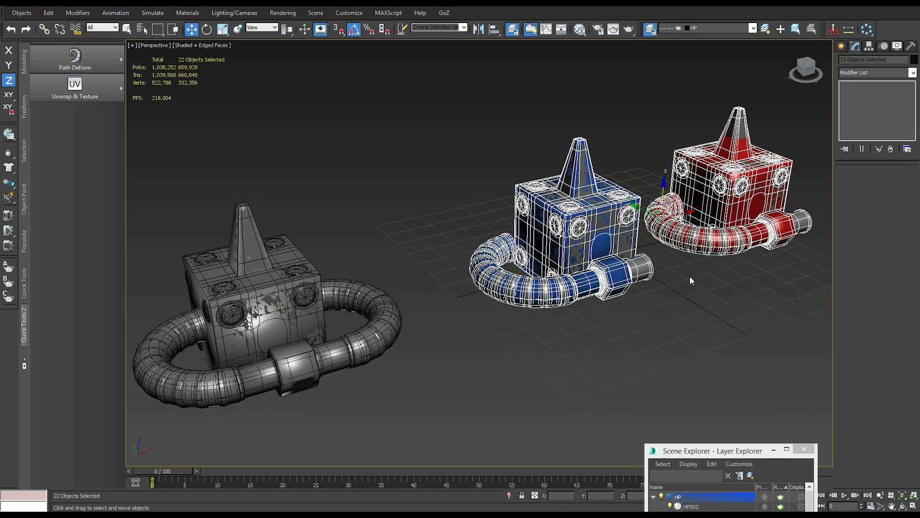
left_click(709, 264)
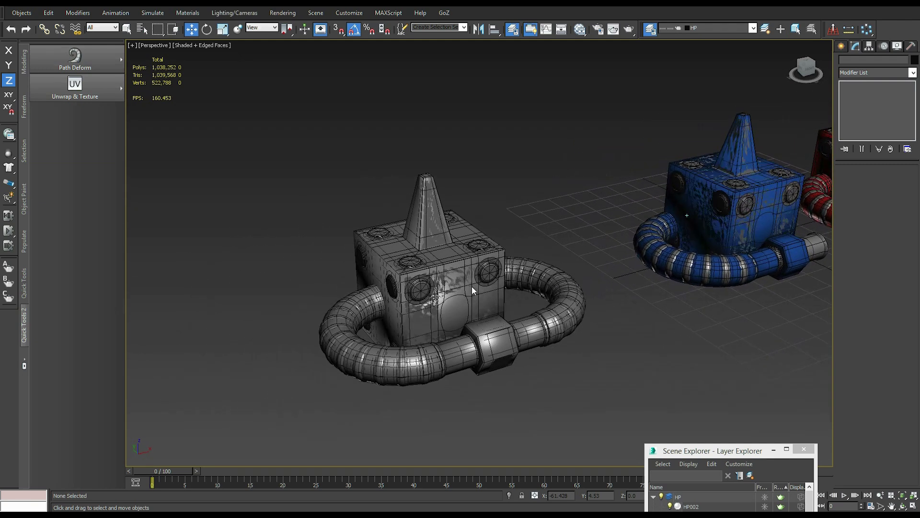
Isolate the grey model's parts, select its low-poly mesh and display it shaded without edges
left_click_drag(247, 142, 581, 395)
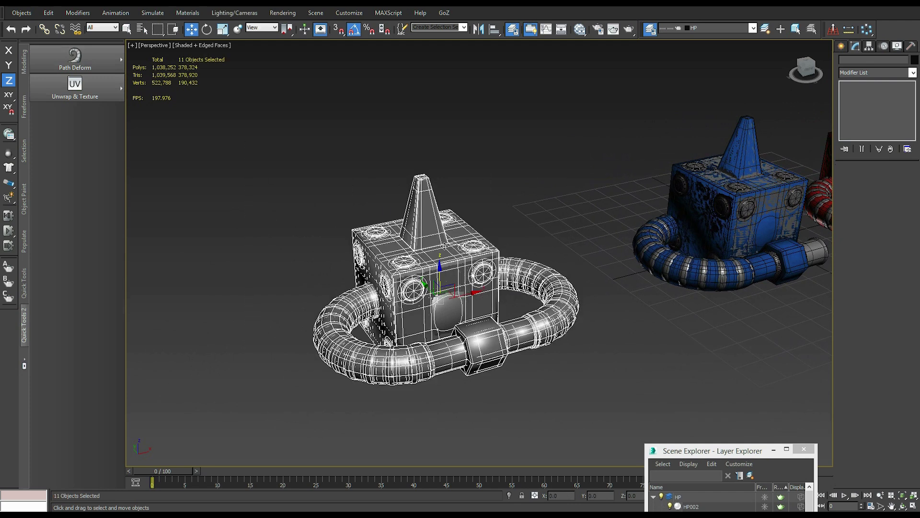
left_click(509, 496)
left_click(650, 342)
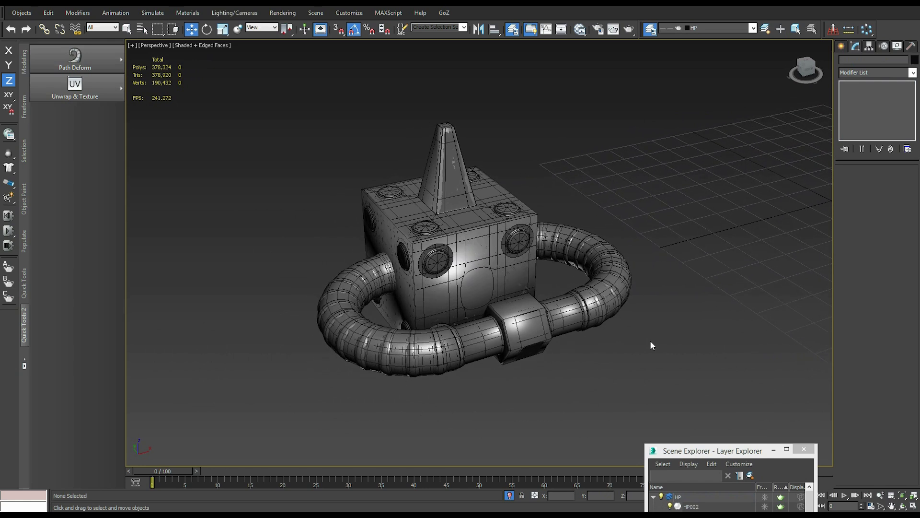
left_click(482, 246)
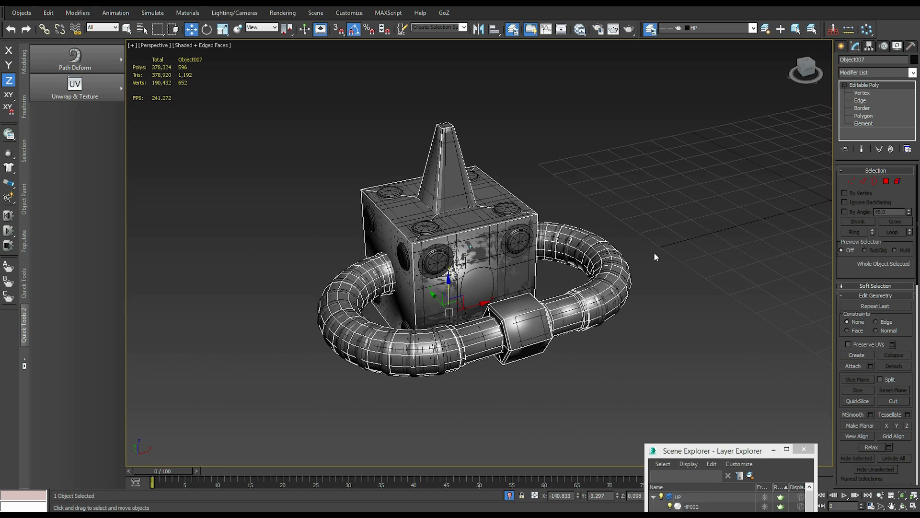
key("F4")
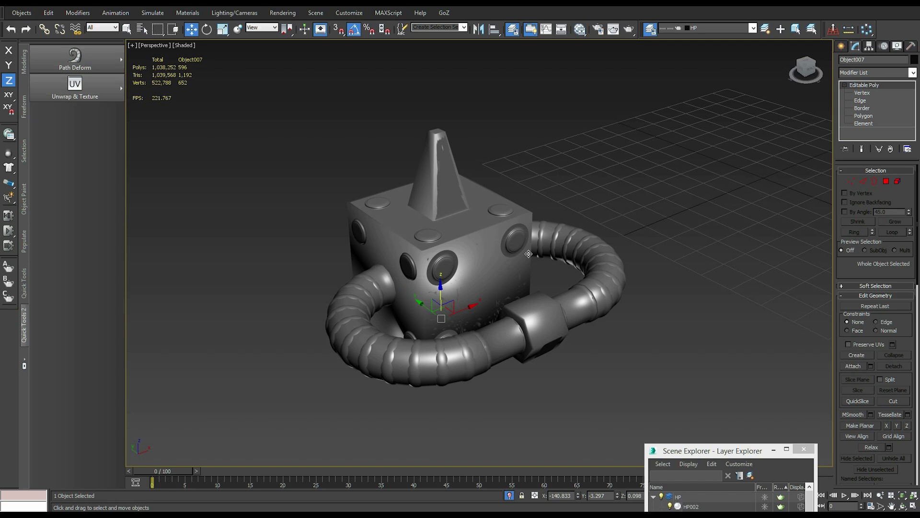
Display the grey model's low-poly mesh with edged faces and isolate it from the other objects
key("F4")
key("F4")
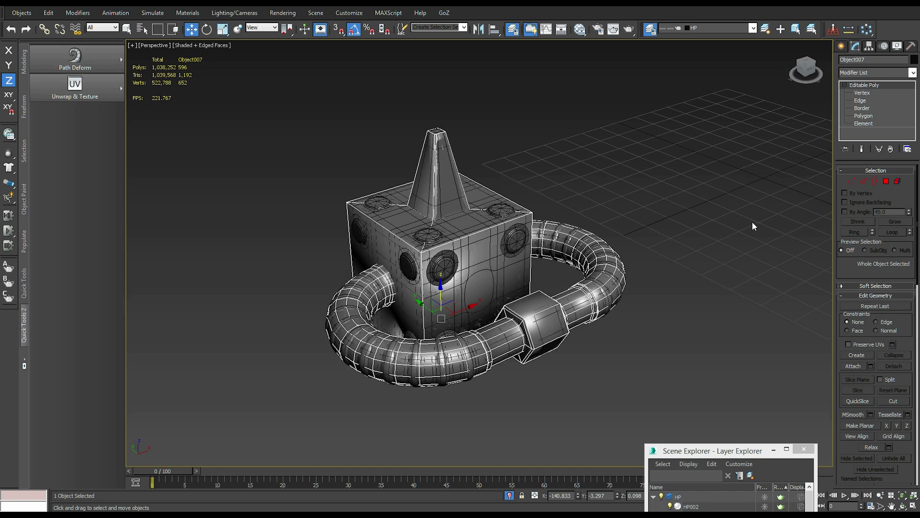
key("F4")
key("alt+q")
middle_click_drag(712, 251, 686, 278, "alt")
Detach the two curved hose elements from the low-poly mesh as a separate object, and bring the other objects back into view
left_click(898, 182)
middle_click_drag(751, 271, 723, 265, "alt")
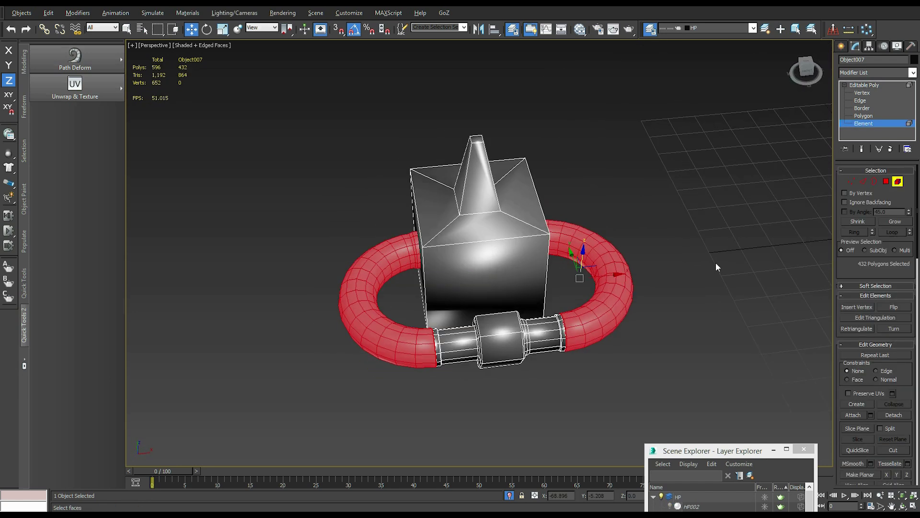
left_click(671, 278)
left_click(623, 288)
left_click(341, 328, "ctrl")
middle_click_drag(388, 343, 330, 344, "alt")
left_click(894, 416)
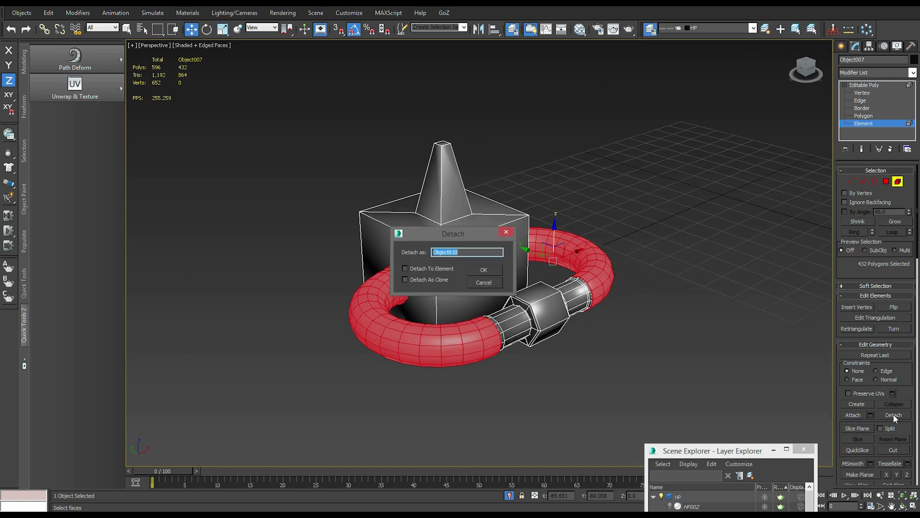
left_click(506, 273)
left_click(865, 85)
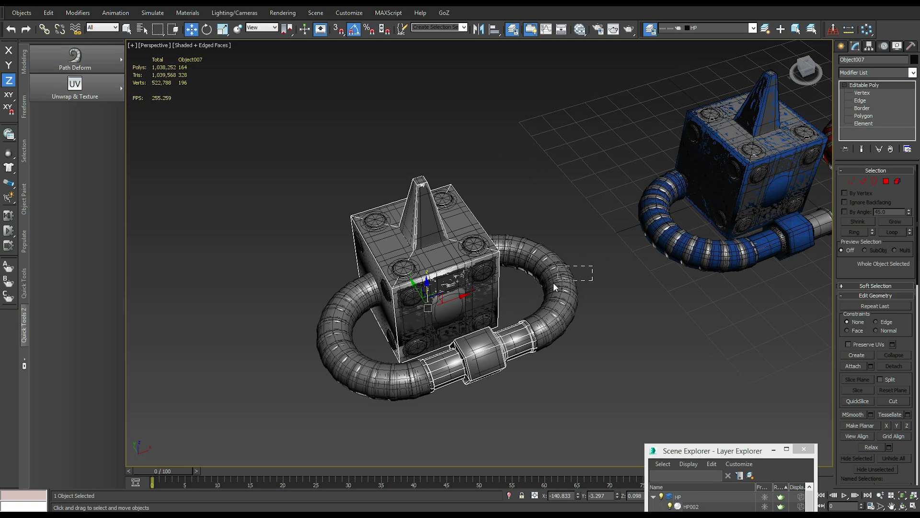
Move the high-poly hoses together with their detached low-poly hose mesh straight up, above the grey cube
left_click_drag(553, 283, 534, 288)
left_click_drag(374, 343, 292, 365)
middle_click_drag(292, 365, 307, 335, "alt")
left_click_drag(450, 279, 445, 118)
middle_click_drag(445, 119, 481, 266, "alt")
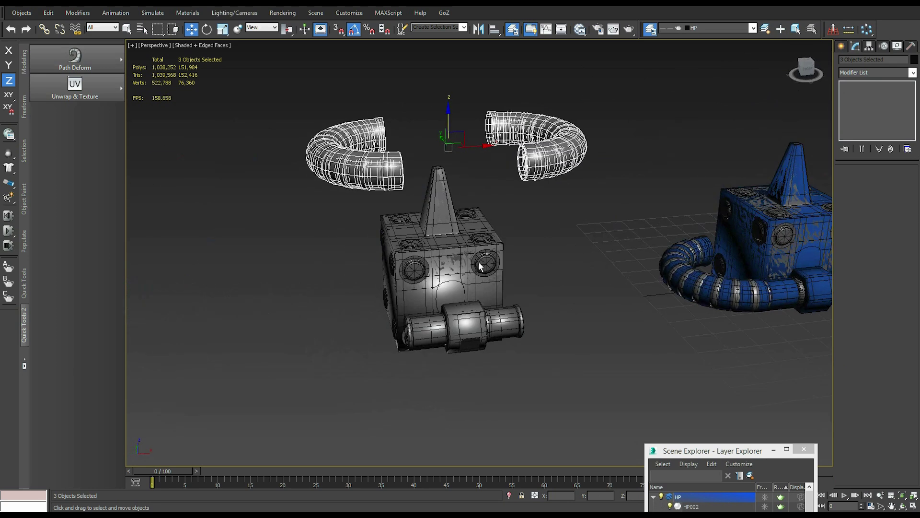
Examine the separated hoses and the floating bolts on the grey cube from several angles, toggling edged faces
key("F4")
middle_click_drag(365, 172, 442, 127, "alt")
middle_click_drag(513, 141, 587, 203, "alt")
left_click(587, 203)
scroll(375, 203, "up", 6)
key("F4")
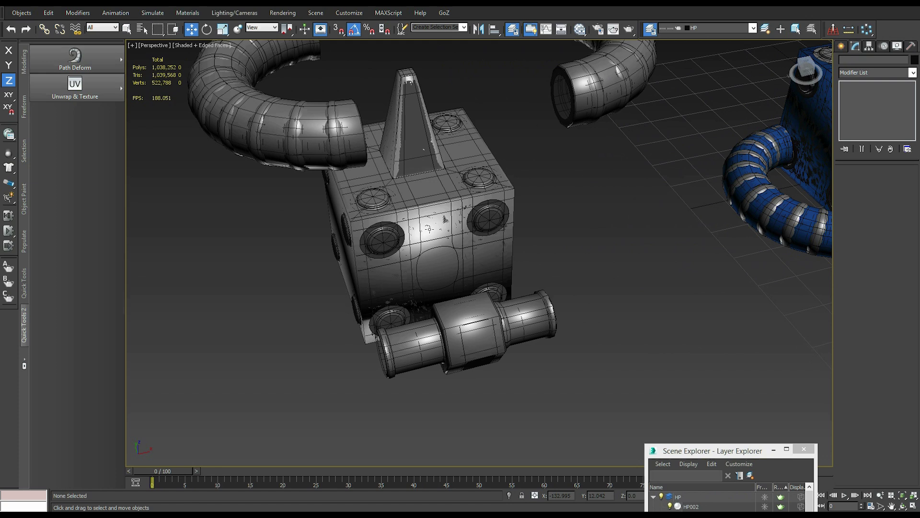
left_click(375, 203)
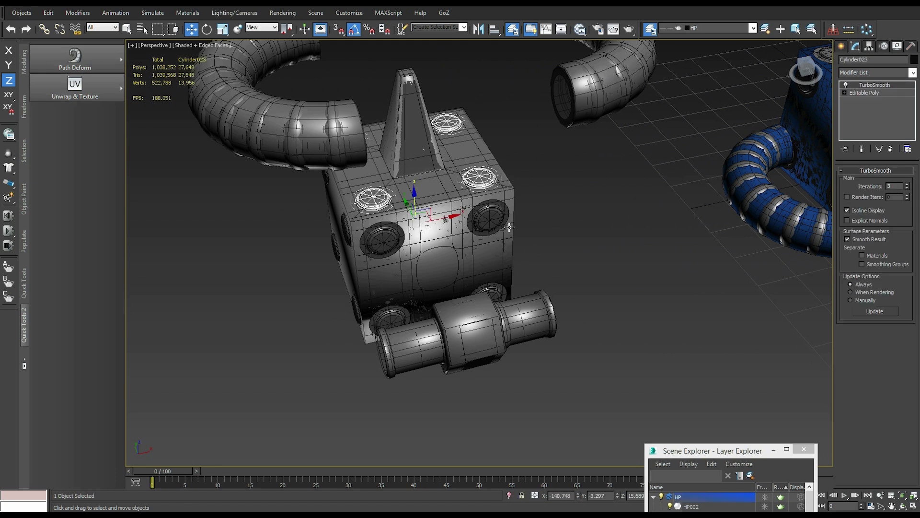
left_click_drag(415, 192, 413, 191)
scroll(676, 280, "down", 6)
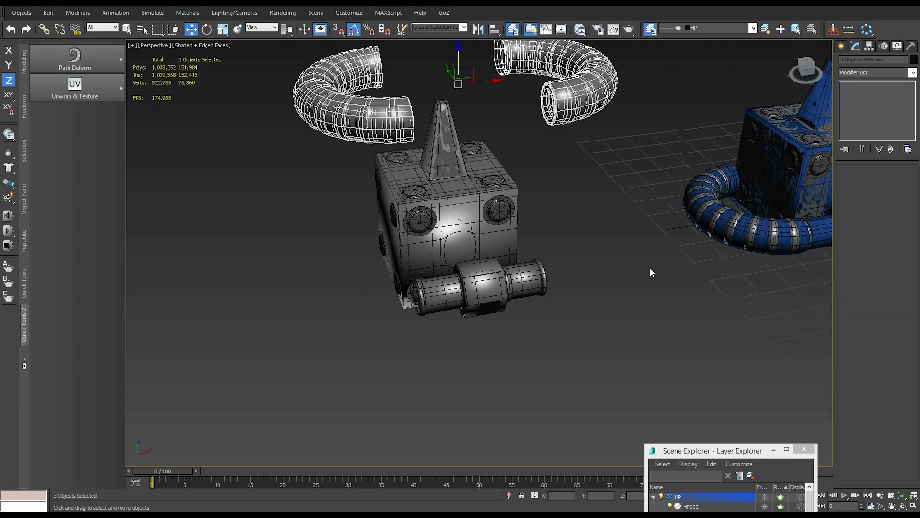
Undo the upward move of the hose parts and clear the selection
key("ctrl+z")
middle_click_drag(647, 266, 573, 329)
left_click(638, 286)
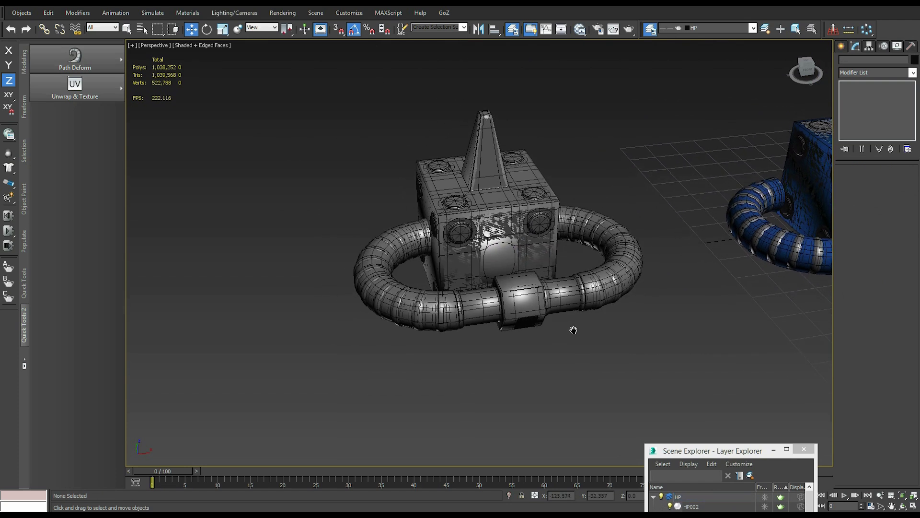
Open Render To Texture for the grey cube's low-poly mesh and enable Hit Only Matching Material ID in its projection options
left_click(508, 235)
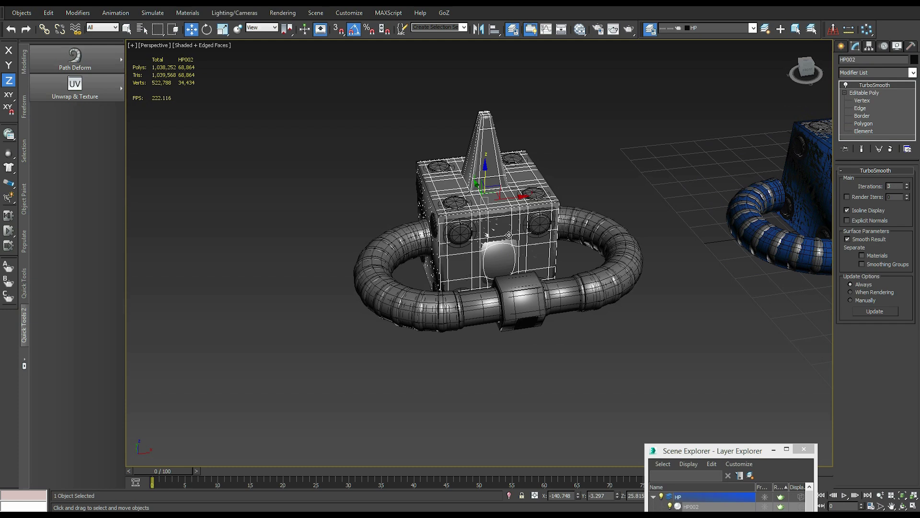
left_click(508, 234)
middle_click_drag(508, 235, 517, 246)
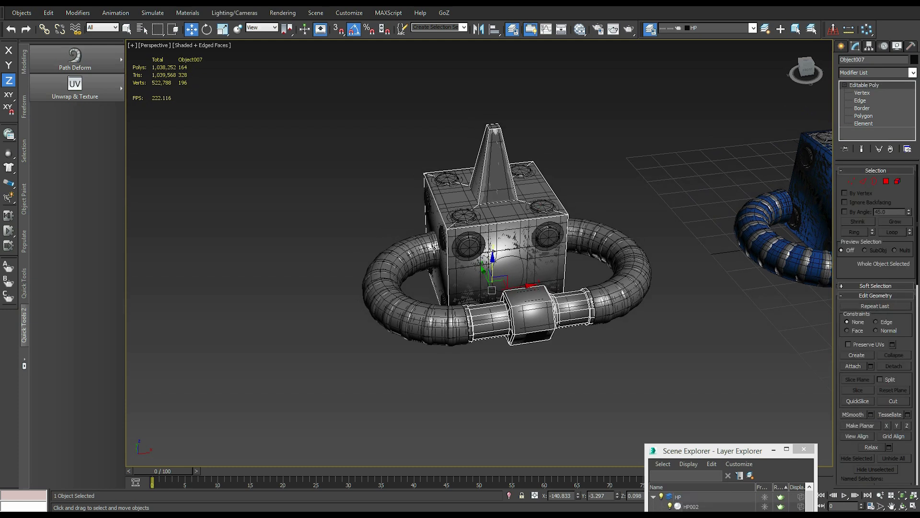
key("q")
key("0")
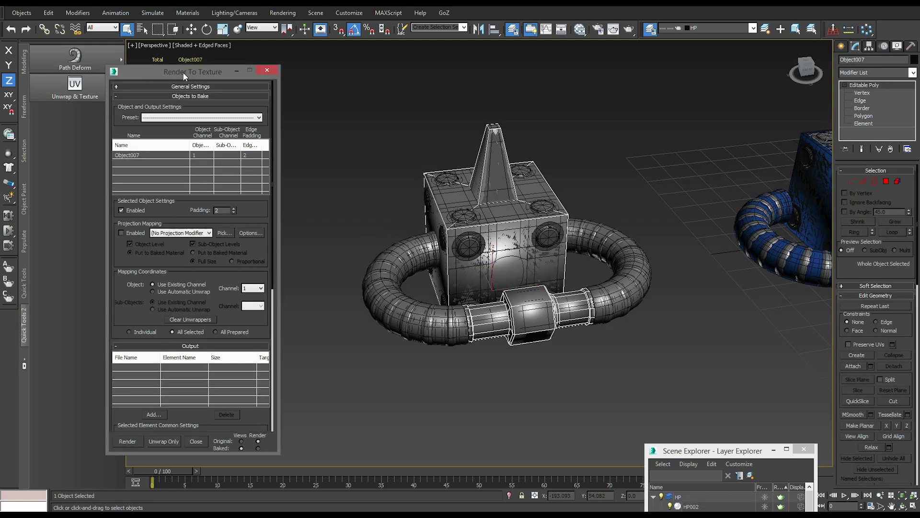
left_click(257, 234)
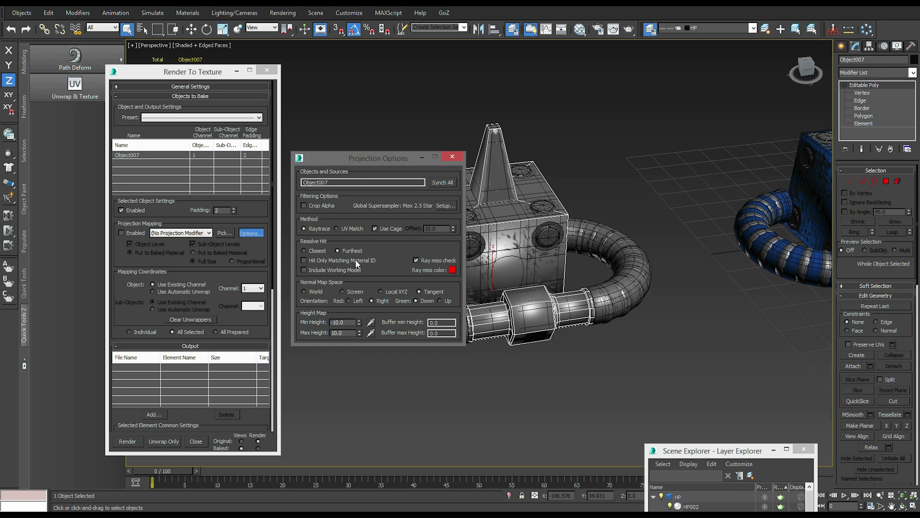
left_click(303, 261)
Check how the grey model is split by selecting the hose parts and the low-poly cube mesh in turn
scroll(533, 370, "down", 3)
middle_click_drag(534, 370, 541, 379, "alt")
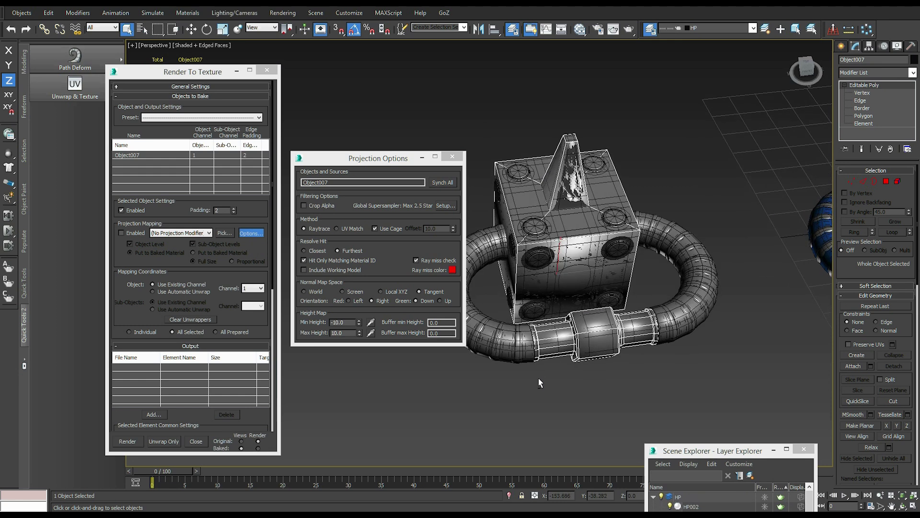
left_click_drag(462, 355, 461, 356)
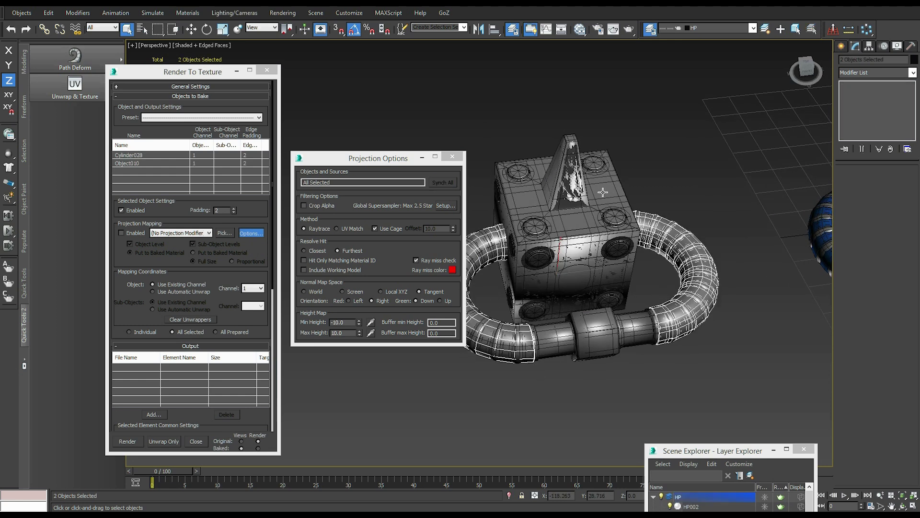
left_click(511, 219)
middle_click_drag(516, 256, 528, 238, "alt")
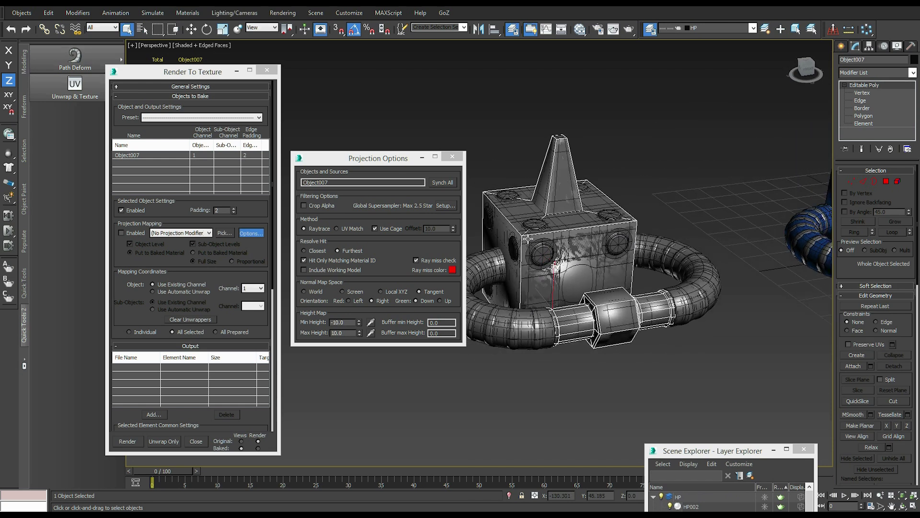
middle_click_drag(487, 325, 509, 334, "alt")
left_click(489, 317)
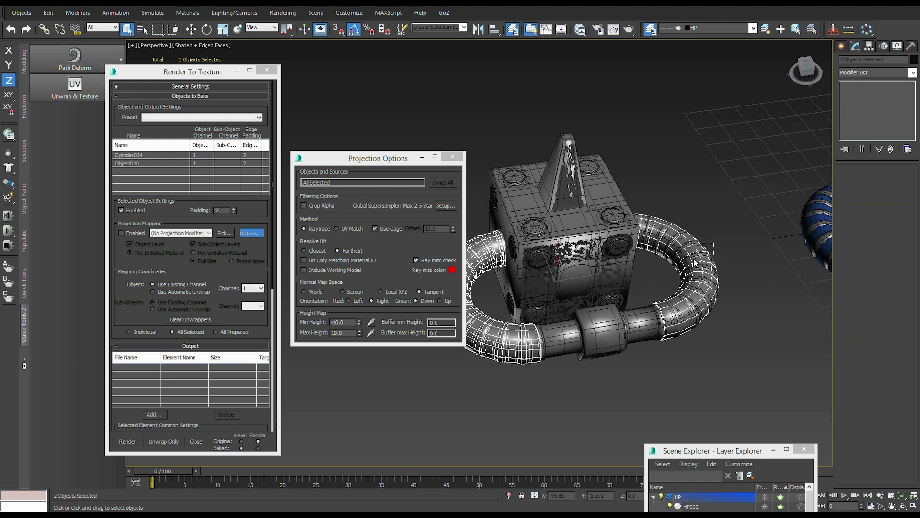
middle_click_drag(505, 274, 542, 368, "alt")
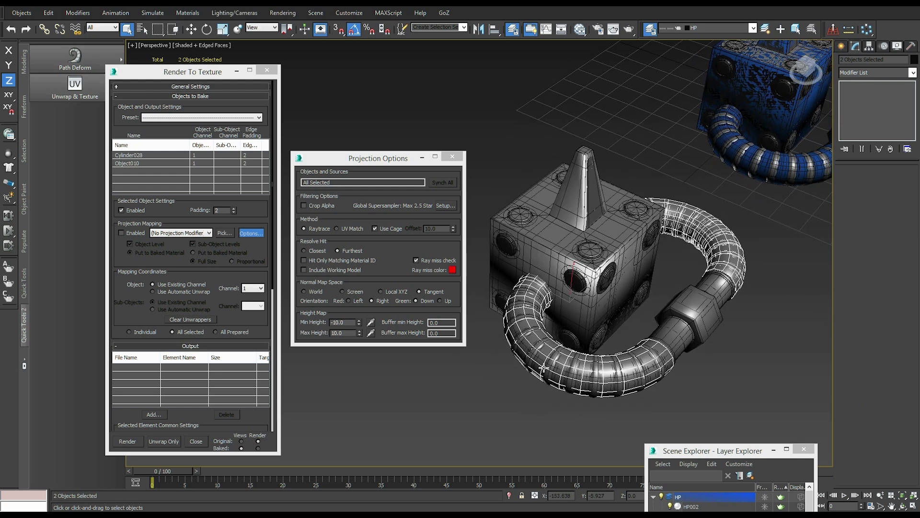
left_click(547, 260)
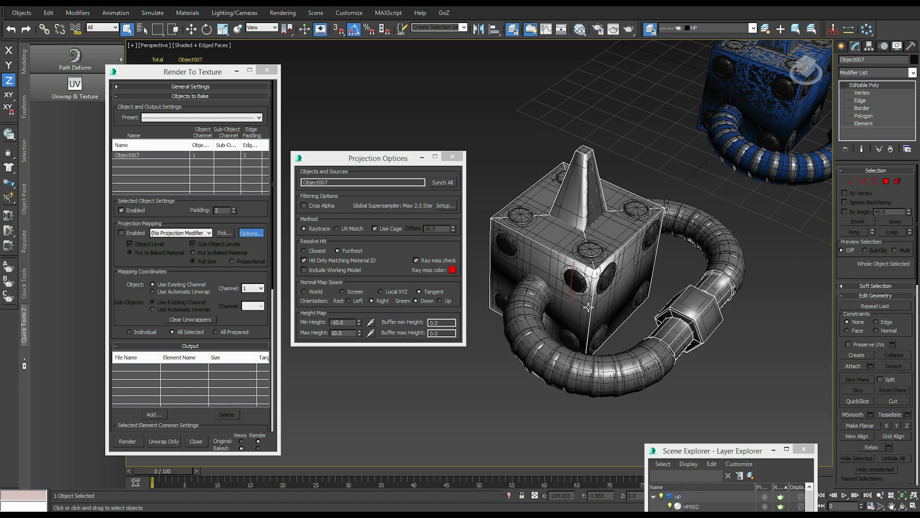
left_click(565, 360)
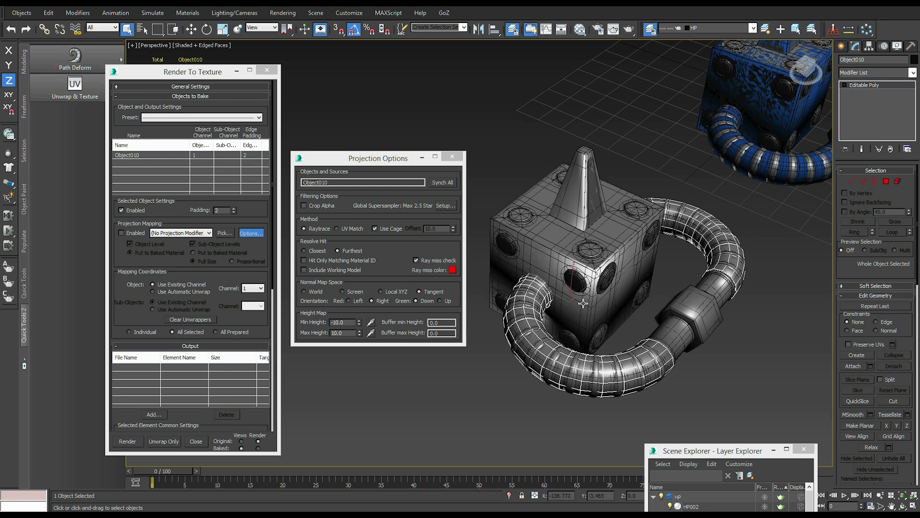
middle_click_drag(578, 292, 577, 297, "alt")
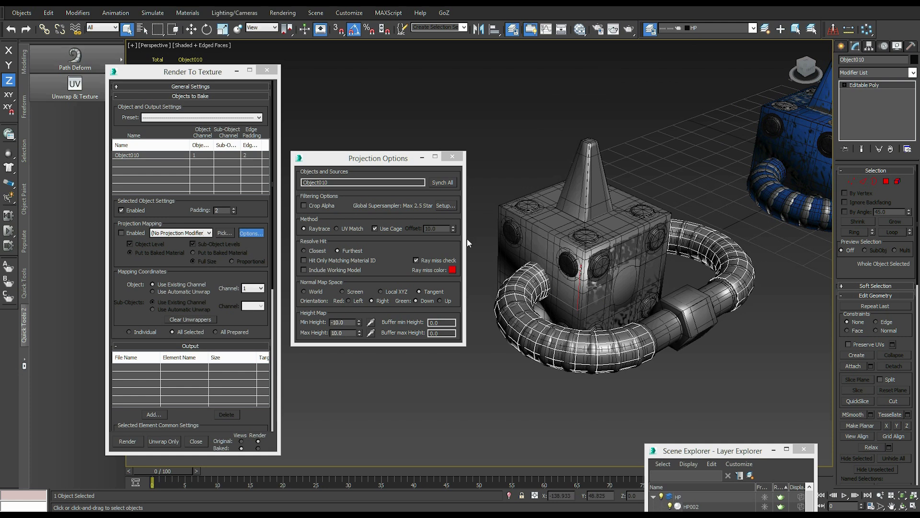
Close the Projection Options and Render To Texture windows and deselect the hose mesh
left_click(452, 157)
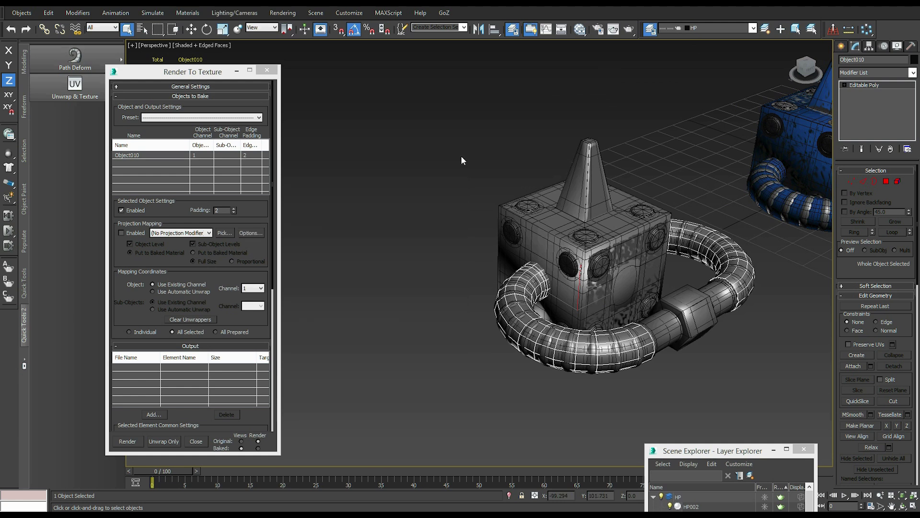
left_click(266, 71)
left_click(408, 223)
Select all parts of the blue model, isolate them and clear the selection
middle_click_drag(408, 224, 249, 223)
middle_click_drag(596, 205, 390, 116)
left_click_drag(343, 107, 584, 326)
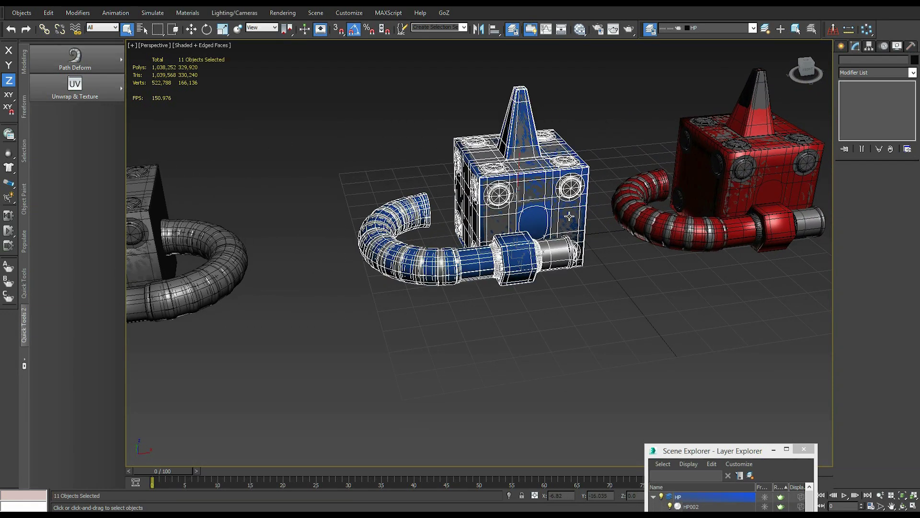
left_click(510, 495)
left_click(679, 367)
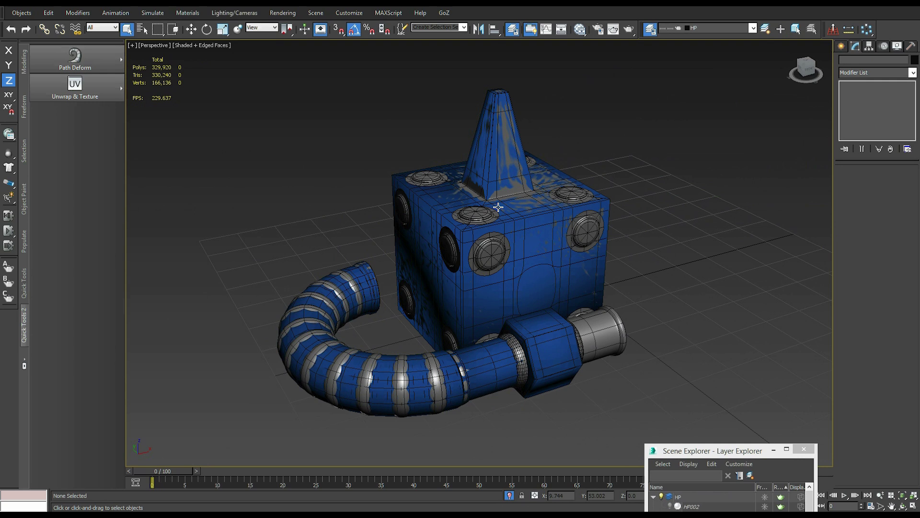
Select the blue model's low-poly mesh LP003 and open Render To Texture for it
left_click(520, 230)
mouse_move(520, 230)
middle_mouse_down("alt")
mouse_move(508, 229)
mouse_move(520, 230)
middle_mouse_up("alt")
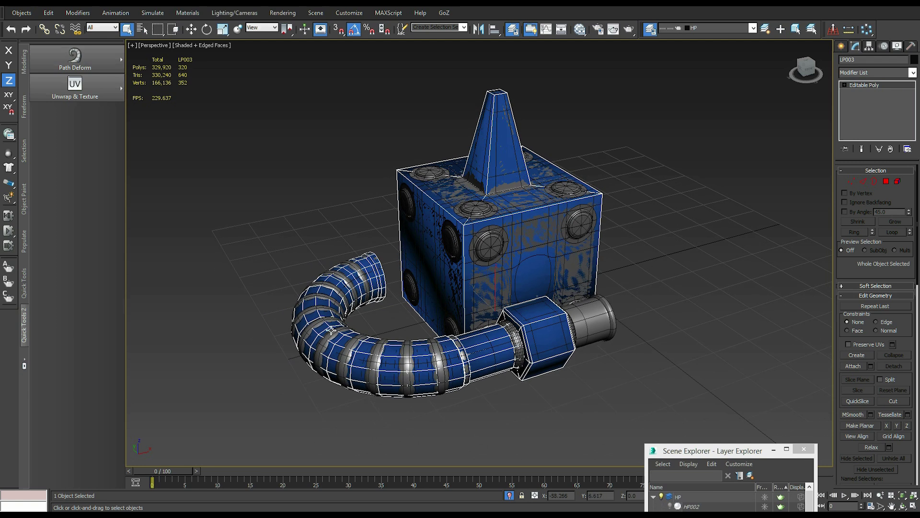
middle_click_drag(502, 180, 449, 303, "alt")
key("0")
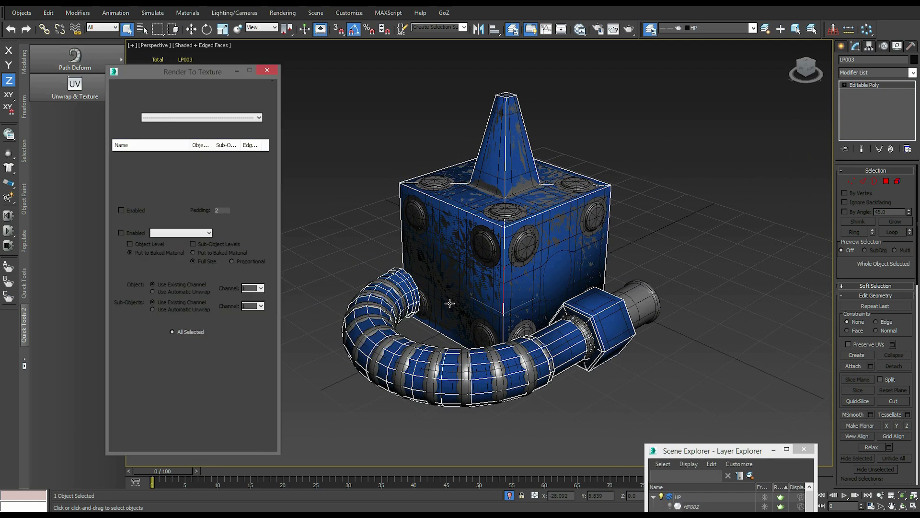
left_click_drag(183, 62, 184, 61)
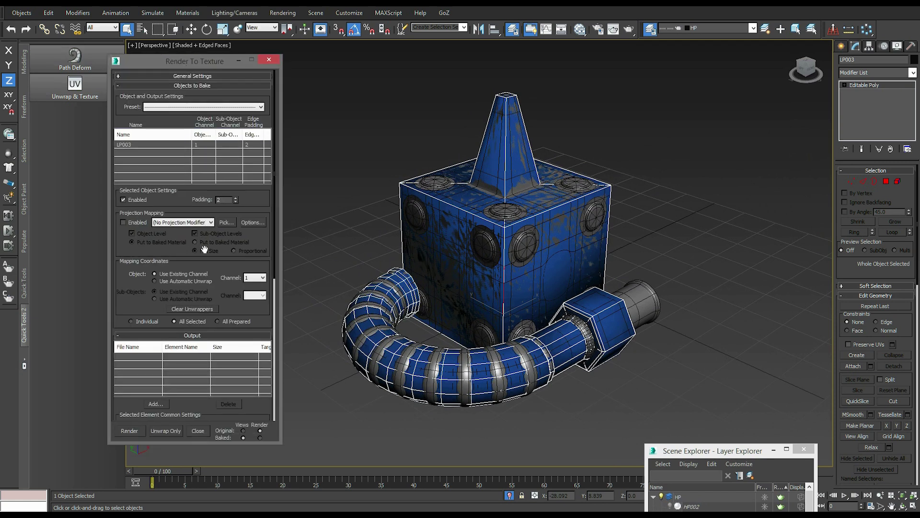
left_click_drag(274, 256, 269, 135)
middle_click_drag(446, 286, 468, 287)
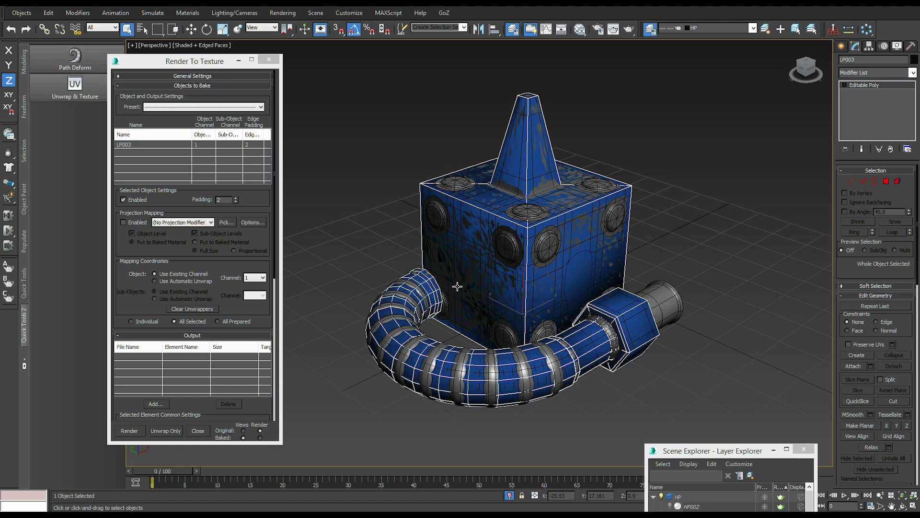
Enable projection mapping for LP003 and add all listed objects from Cylinder029 to Object009, including HP003, as projection sources
left_click(124, 222)
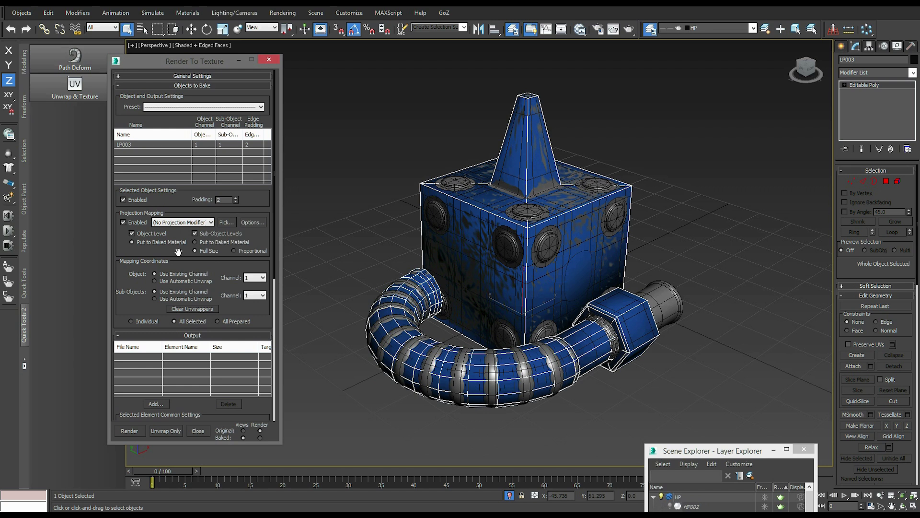
left_click(225, 222)
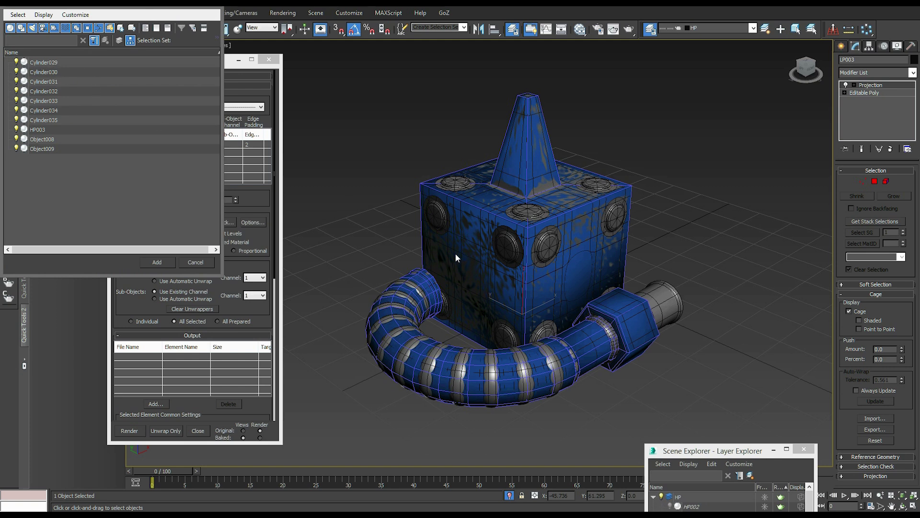
left_click(41, 61)
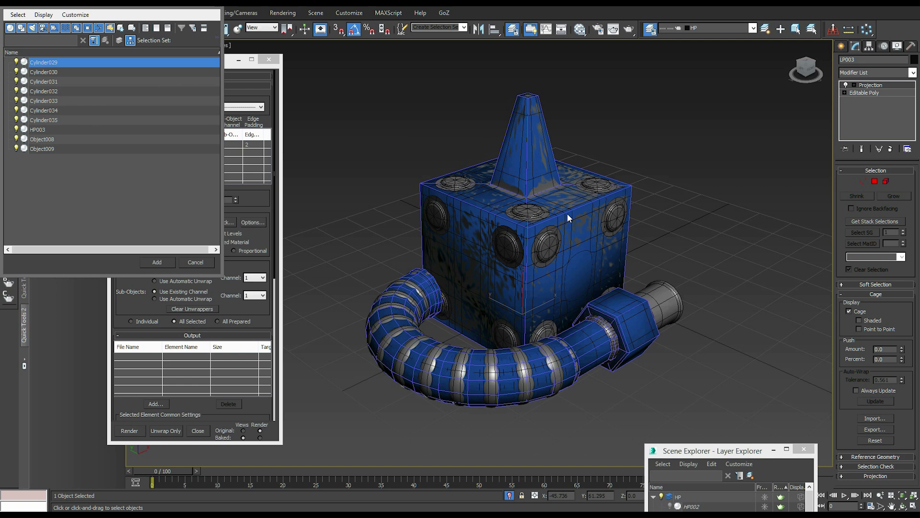
left_click(92, 147, "shift")
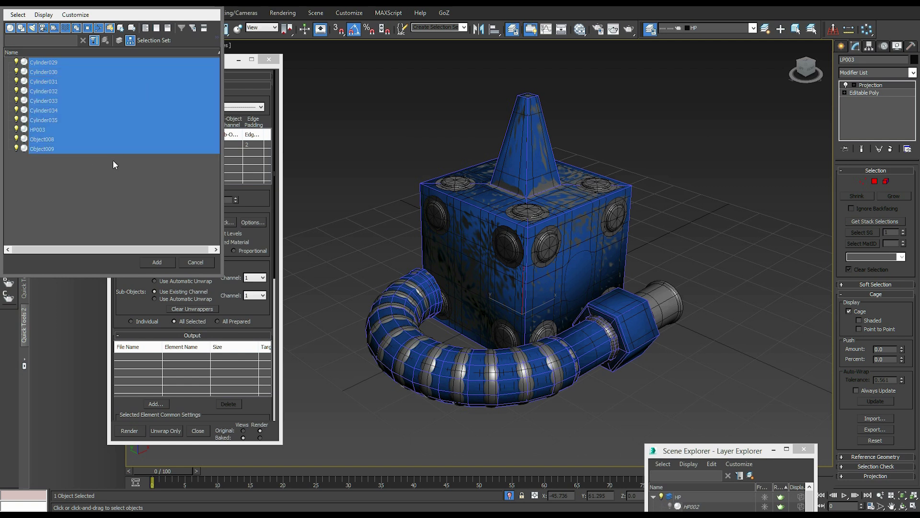
left_click(158, 262)
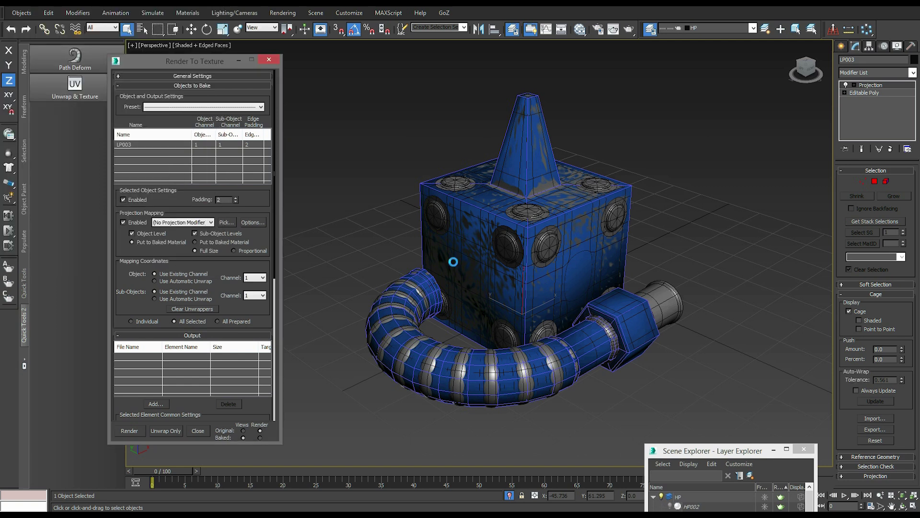
Reset the projection cage around the blue low-poly mesh
middle_click_drag(515, 341, 480, 246, "alt")
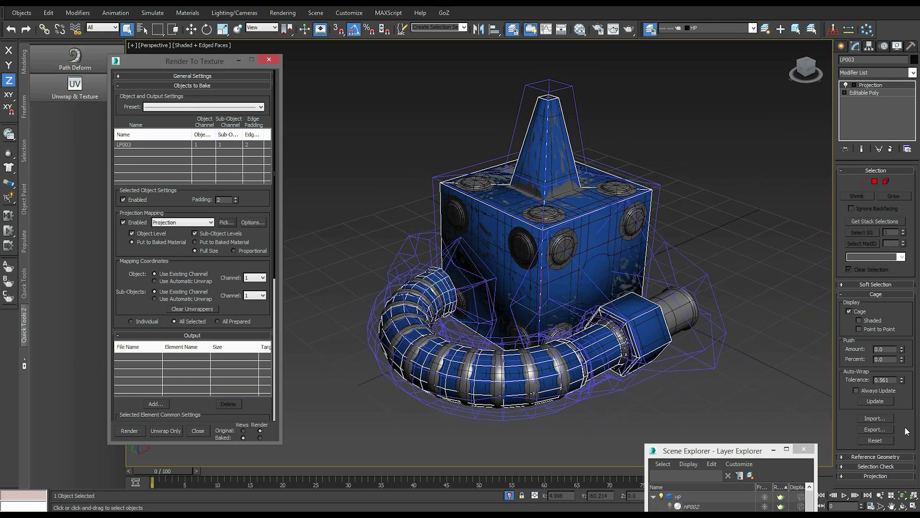
left_click(875, 440)
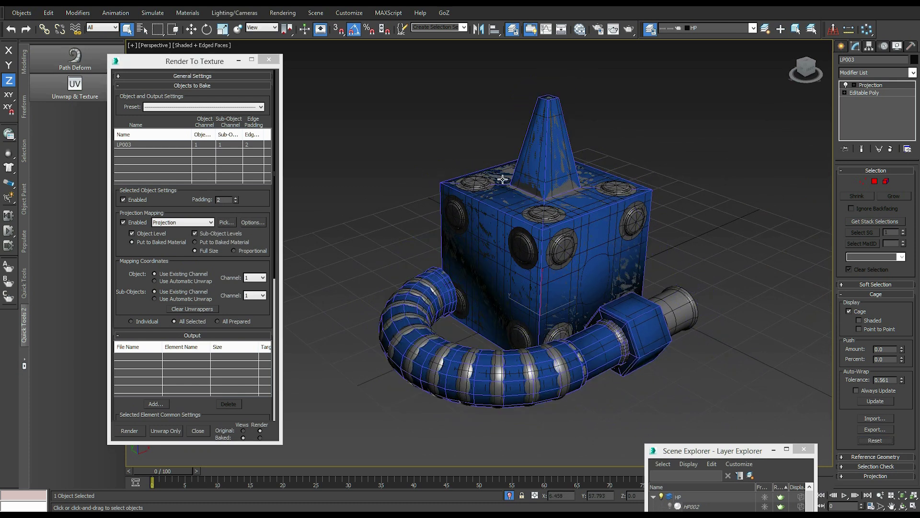
Turn on shaded display for the projection cage of LP003
scroll(445, 230, "up", 1)
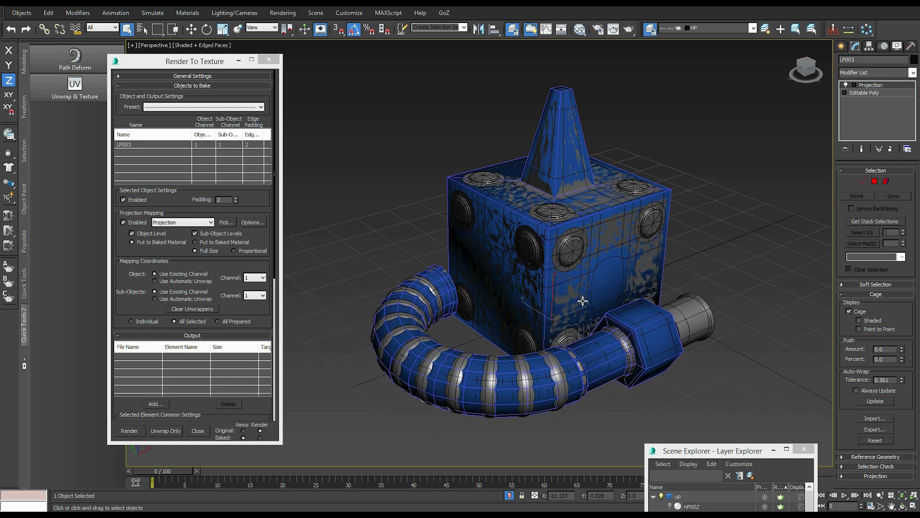
left_click(858, 320)
middle_click_drag(626, 179, 815, 354, "alt")
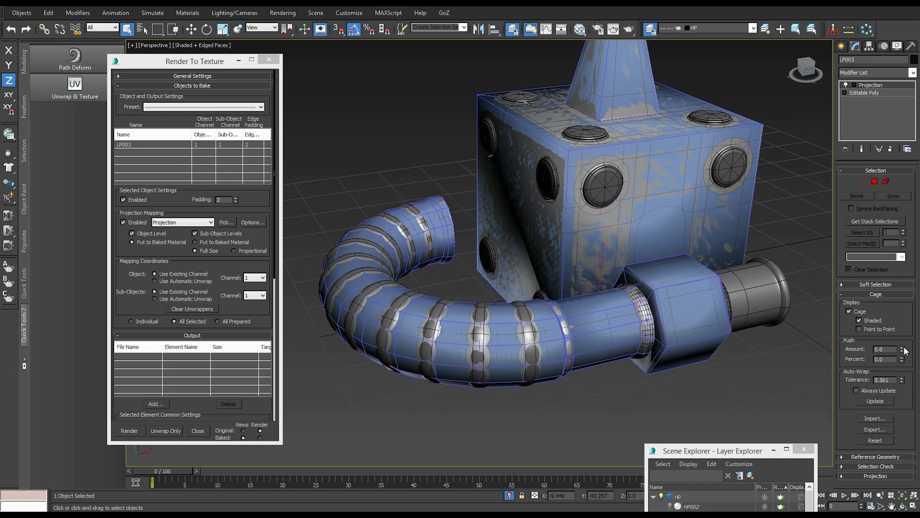
Try pushing the whole cage outward by an amount of 10, and reset the cage
left_click_drag(889, 348, 866, 349)
type("10")
key("Return")
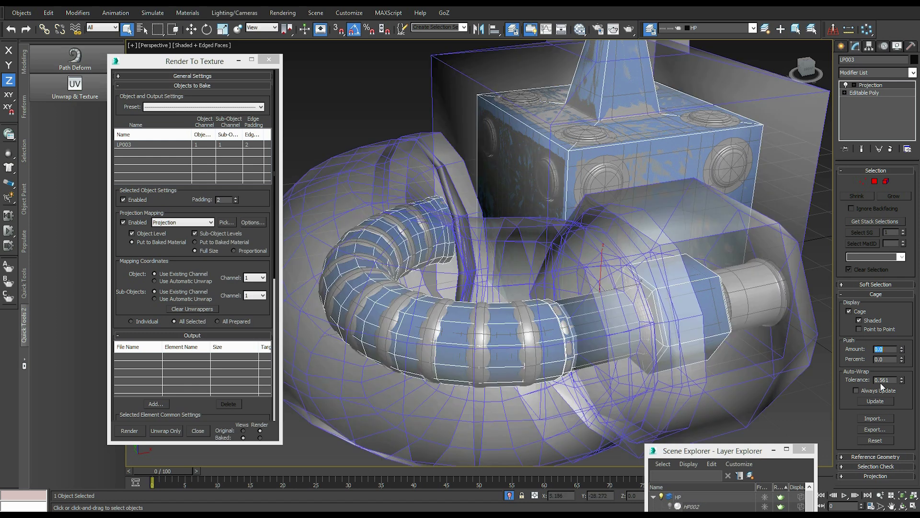
left_click(886, 439)
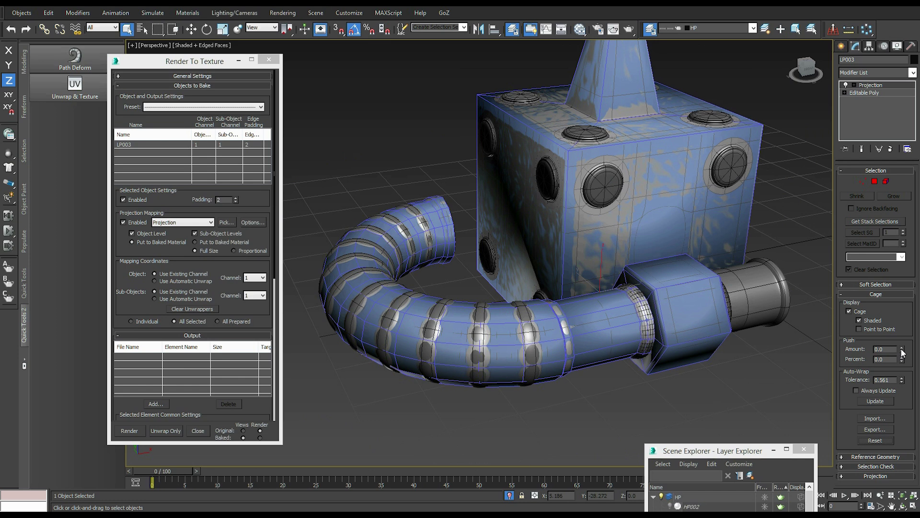
Push the whole cage slightly outward and check from several sides where the high-poly parts still poke through
left_click_drag(902, 353, 900, 332)
right_click(901, 333)
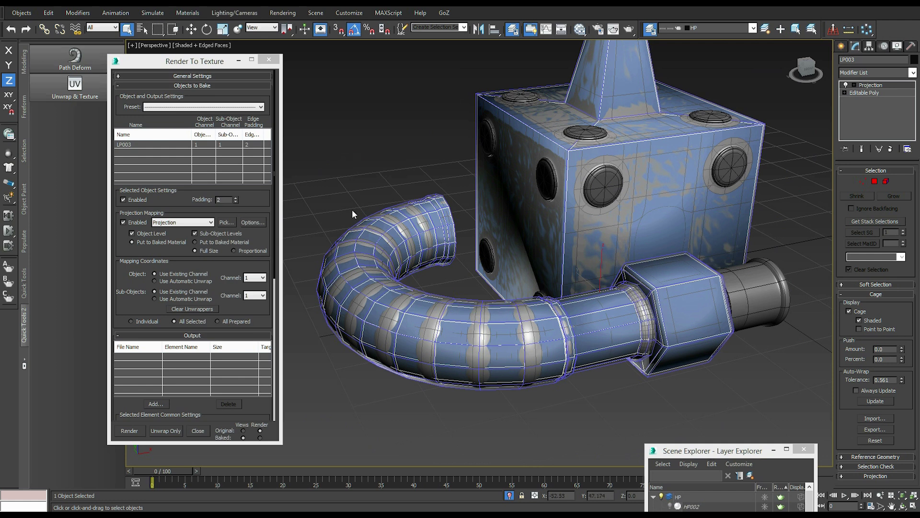
middle_click_drag(527, 335, 619, 221, "alt")
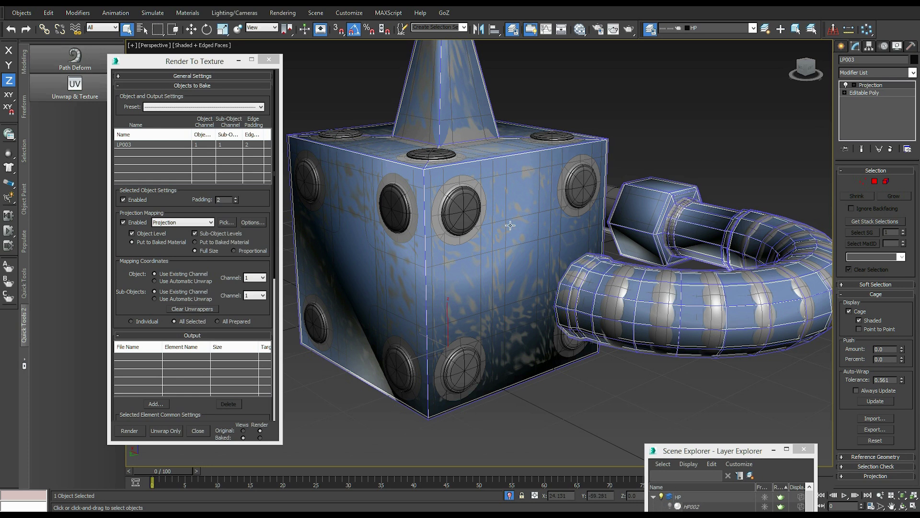
middle_click_drag(507, 223, 434, 182, "alt")
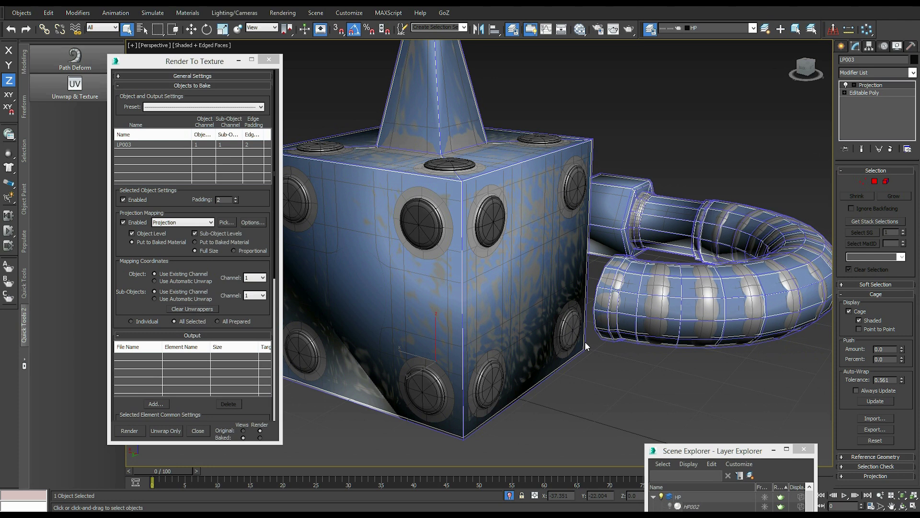
middle_click_drag(586, 346, 664, 271, "alt")
scroll(616, 309, "up", 2)
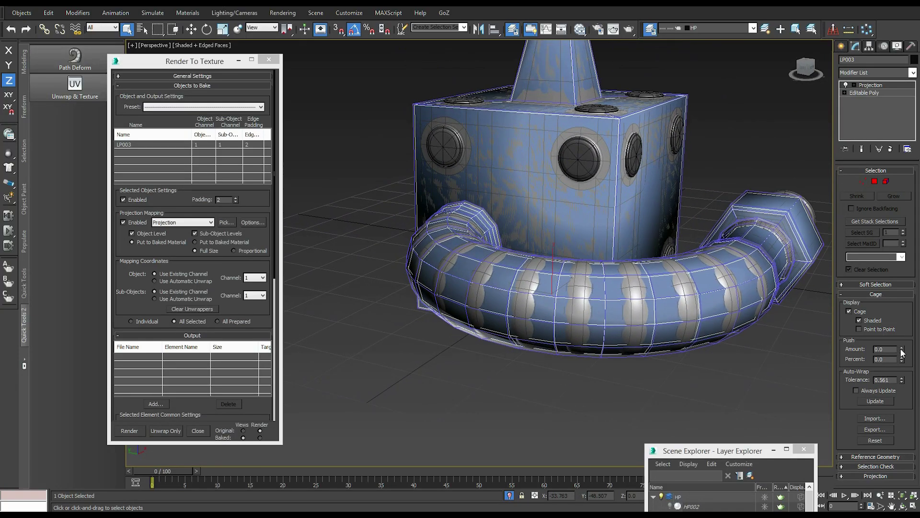
middle_click_drag(591, 164, 547, 173, "alt")
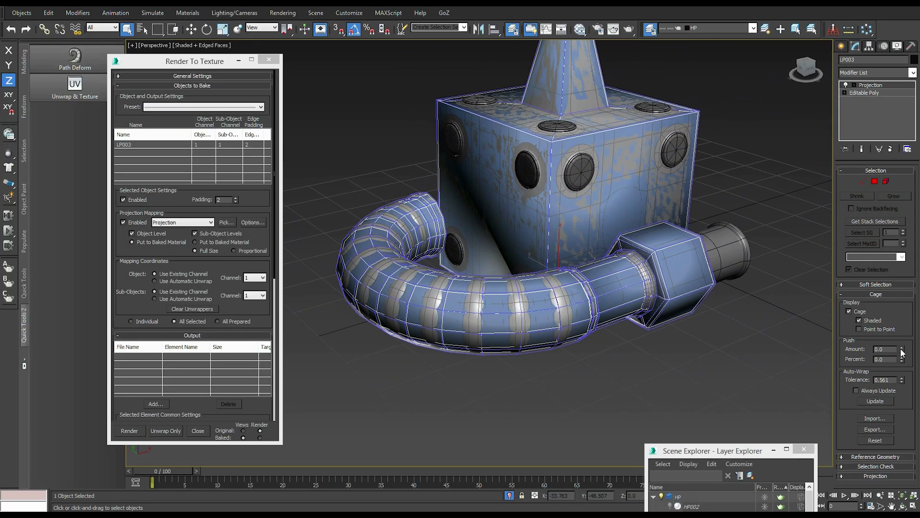
Try larger outward pushes on the whole cage to compare the overlaps, and reset the cage
left_click_drag(902, 353, 871, 168)
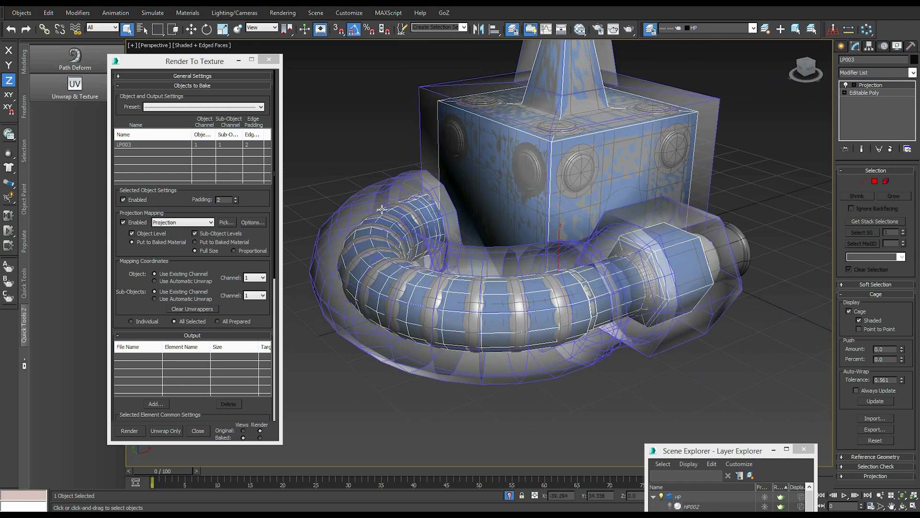
key("ctrl+z")
middle_click_drag(484, 302, 455, 312, "alt")
left_click_drag(901, 350, 895, 404)
right_click(895, 404)
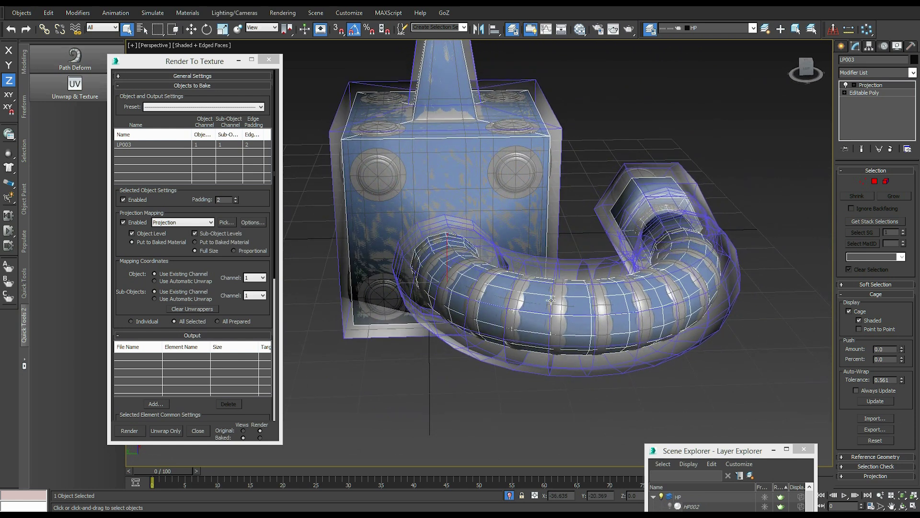
middle_click_drag(410, 139, 419, 146, "alt")
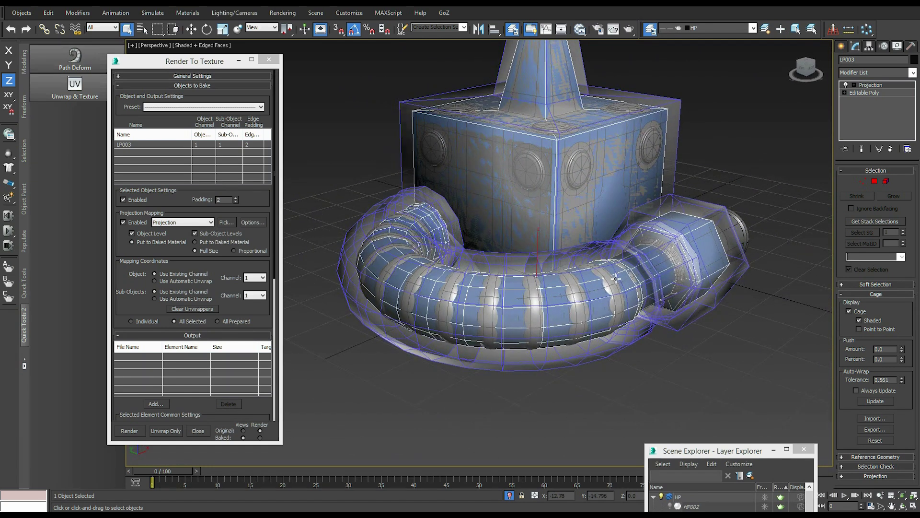
left_click(875, 440)
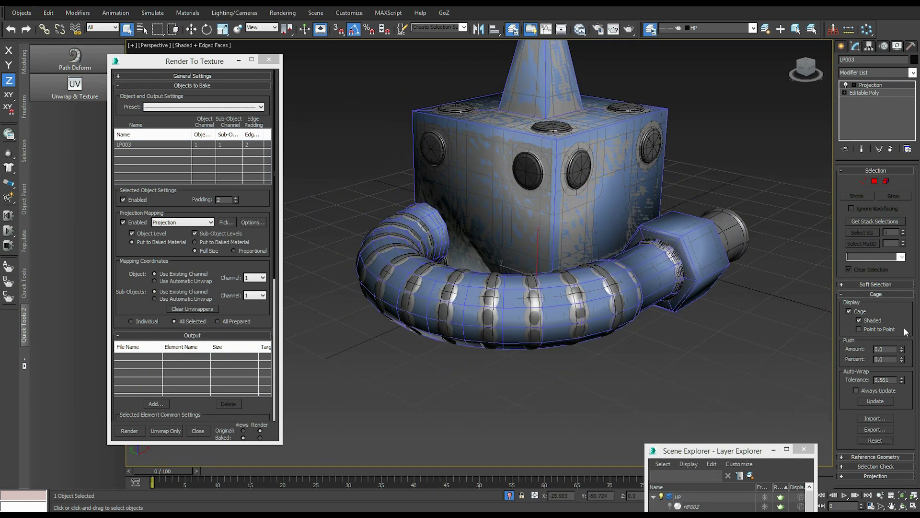
Push the whole cage outward by about 0.36 so that it encloses the ribbed hose, and check it around the model
scroll(556, 206, "up", 5)
left_click(901, 350)
right_click(901, 349)
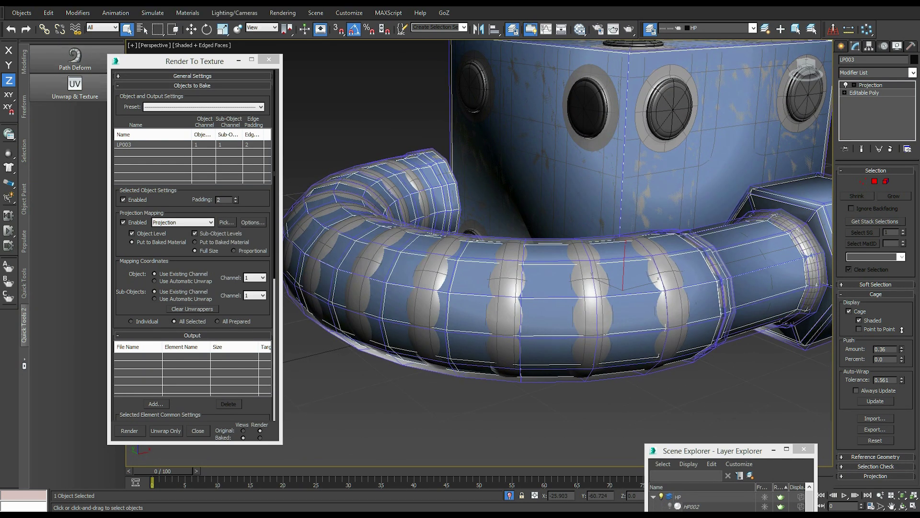
middle_click_drag(420, 224, 534, 191, "alt")
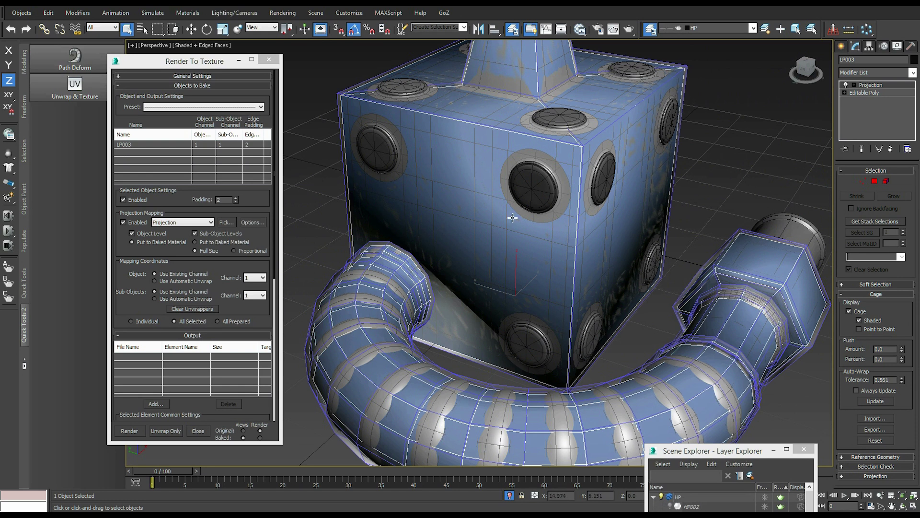
middle_click_drag(584, 178, 794, 123, "alt")
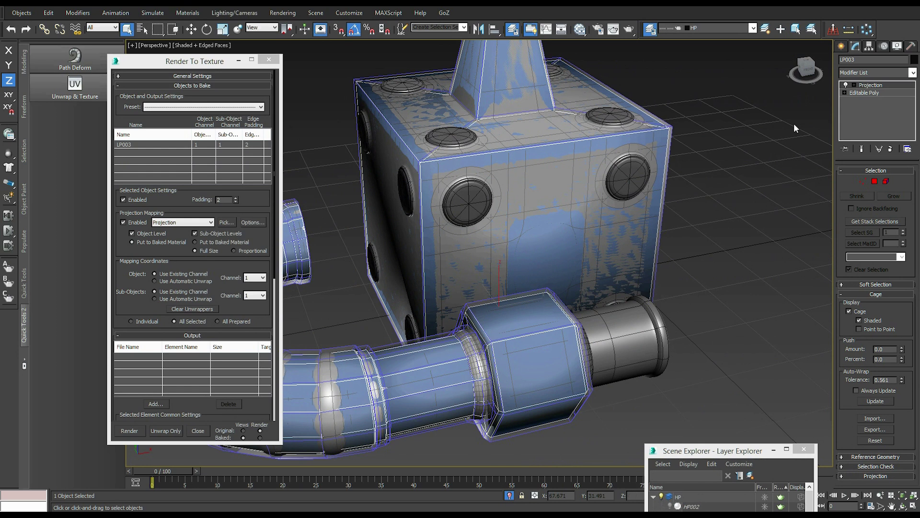
Select only the cage element around the box and its spike
left_click(886, 182)
left_click(437, 163)
middle_click_drag(437, 163, 414, 286, "alt")
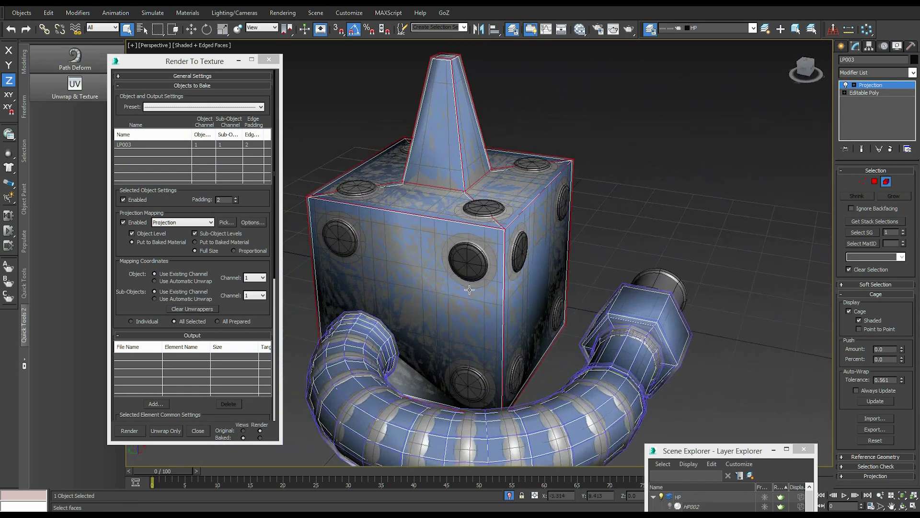
middle_click_drag(567, 239, 705, 316, "alt")
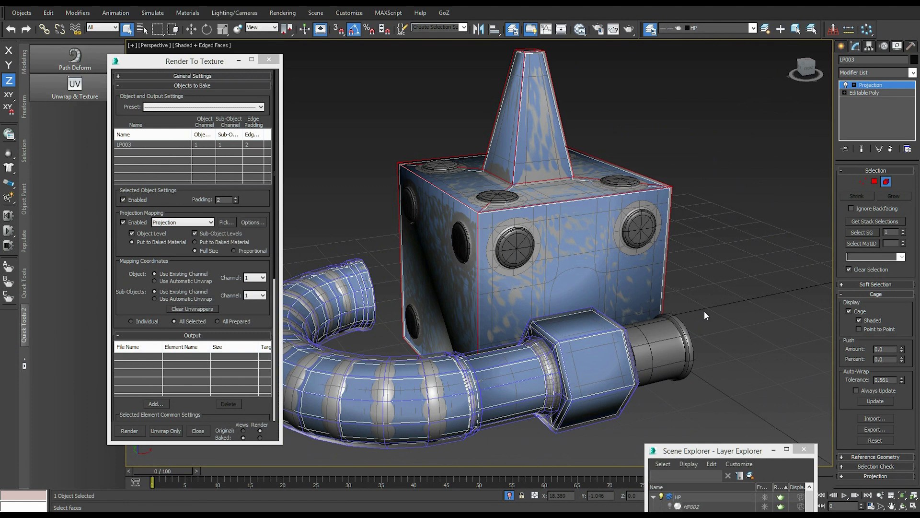
Push the cage vertices of the box and spike outward by about 0.93, plus a slight extra push to enclose the round studs
left_click(861, 180)
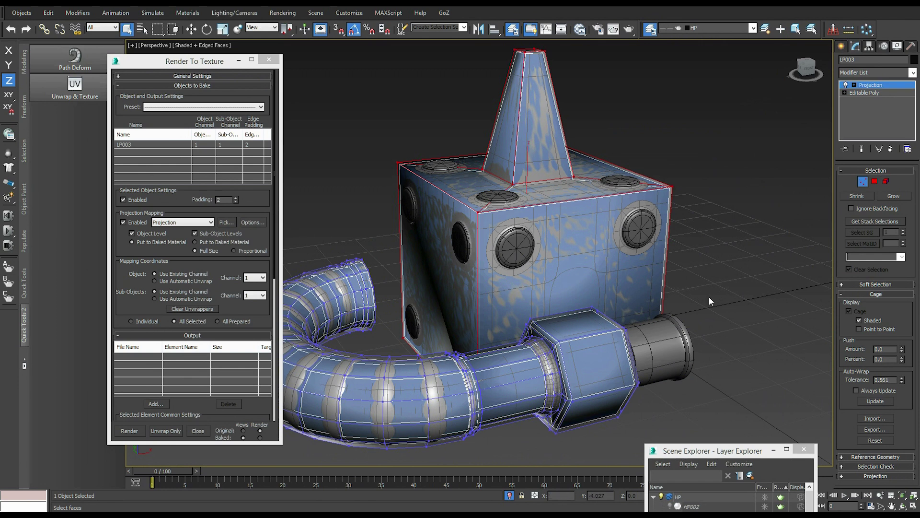
middle_click_drag(510, 166, 534, 189, "alt")
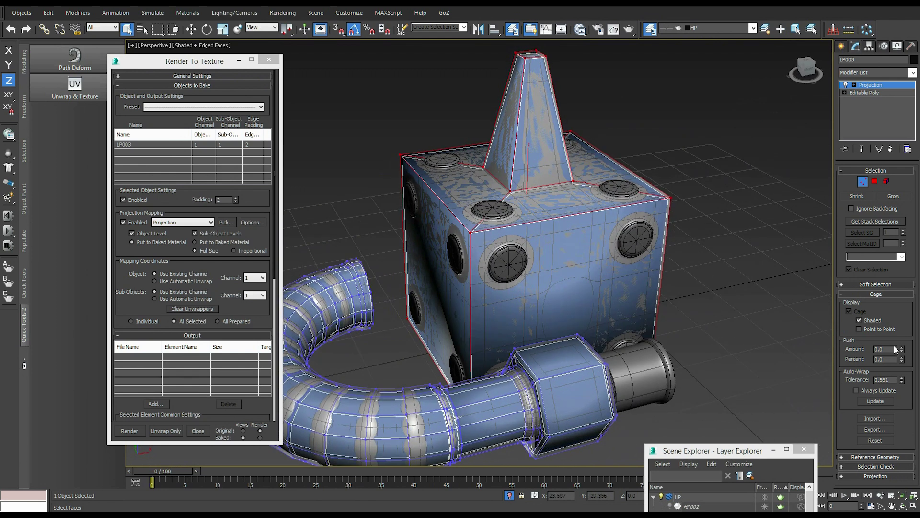
left_click_drag(903, 348, 903, 302)
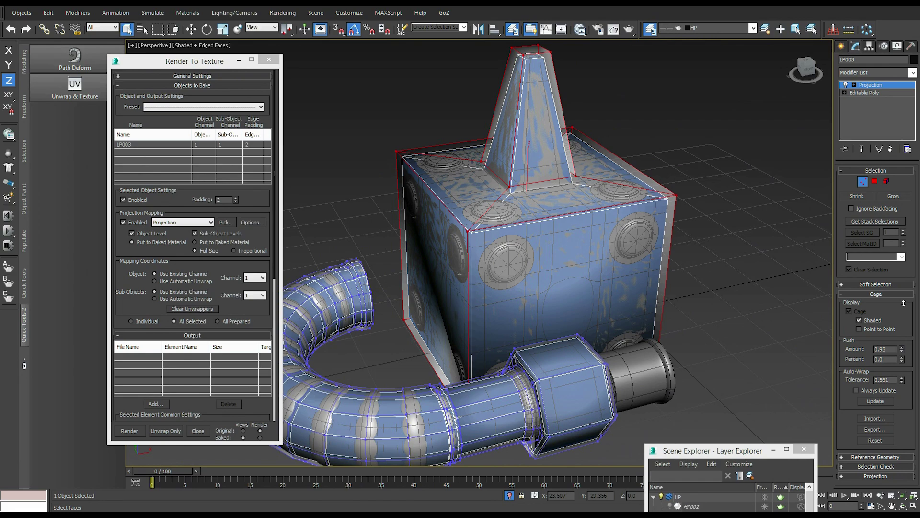
right_click(903, 302)
middle_click_drag(581, 295, 508, 252, "alt")
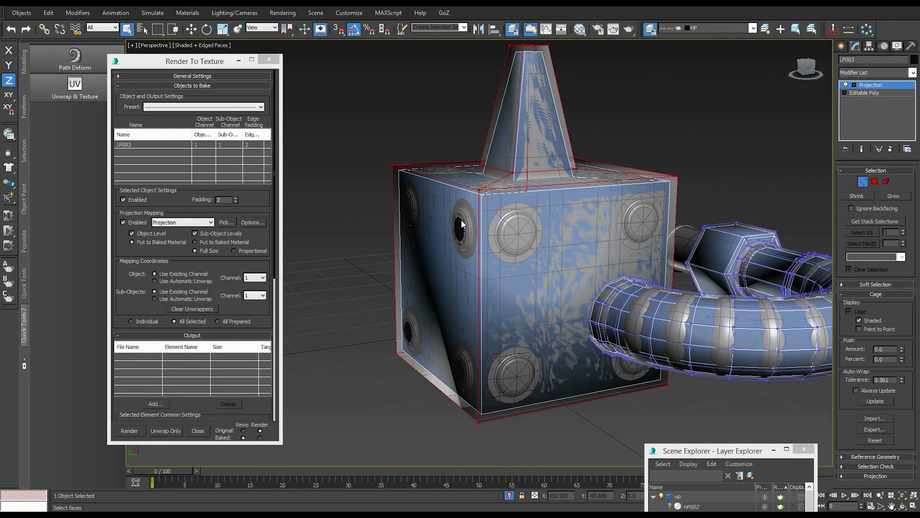
left_click_drag(901, 349, 900, 336)
right_click(900, 337)
middle_click_drag(709, 283, 605, 280, "alt")
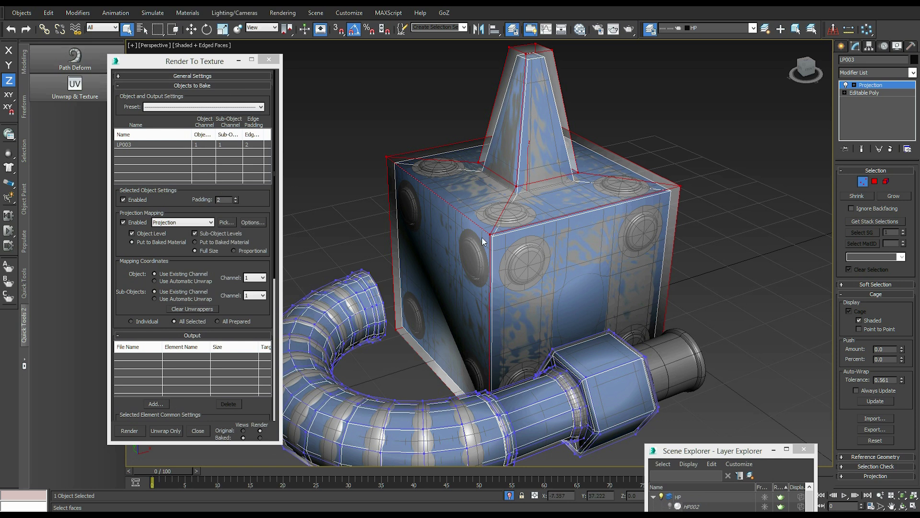
Select the cage vertices at the tip of the spike
middle_click_drag(481, 238, 722, 212, "alt")
left_click(848, 312)
left_click(536, 84)
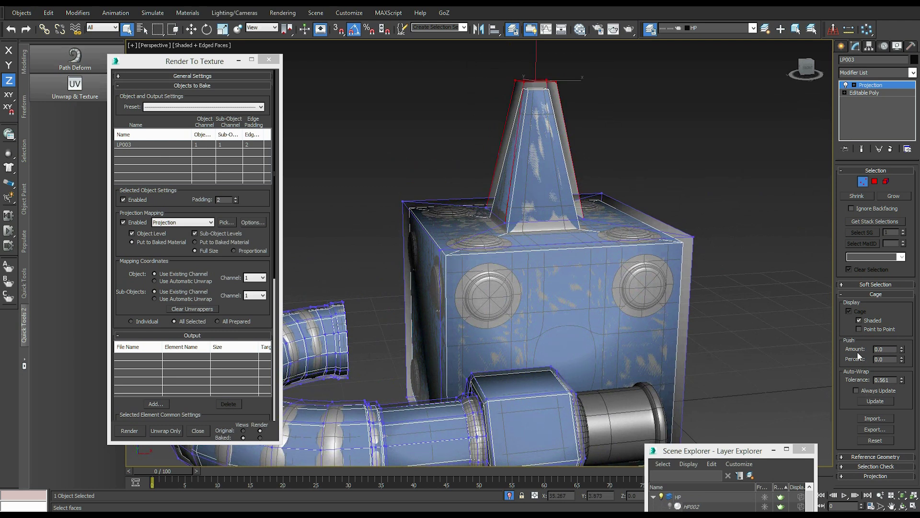
Try moving the spike tip's cage vertices upward along Z
left_click_drag(901, 349, 866, 384)
right_click(714, 169)
left_click(728, 180)
key("z")
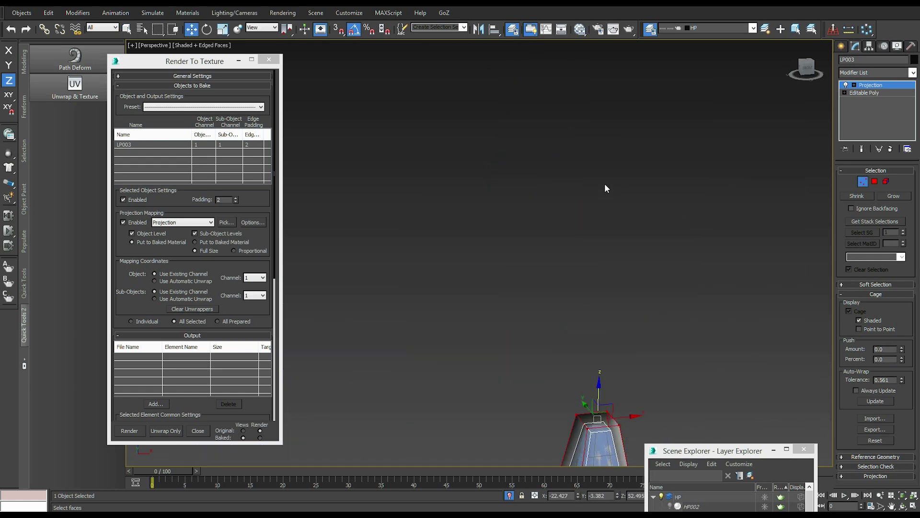
left_click_drag(522, 154, 509, 91)
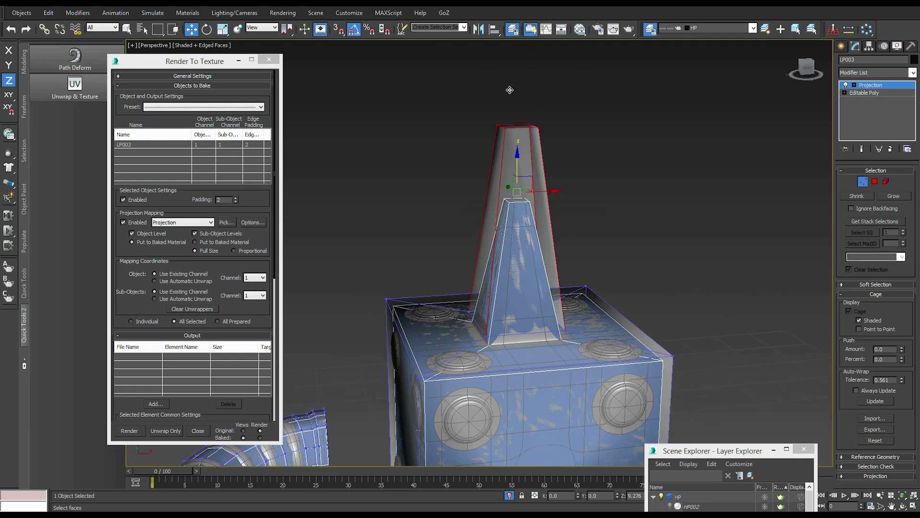
Try scaling the spike tip's cage vertices uniformly to about 153 percent, and undo the trial edits
right_click(619, 147)
left_click(651, 172)
middle_click_drag(652, 171, 600, 165, "alt")
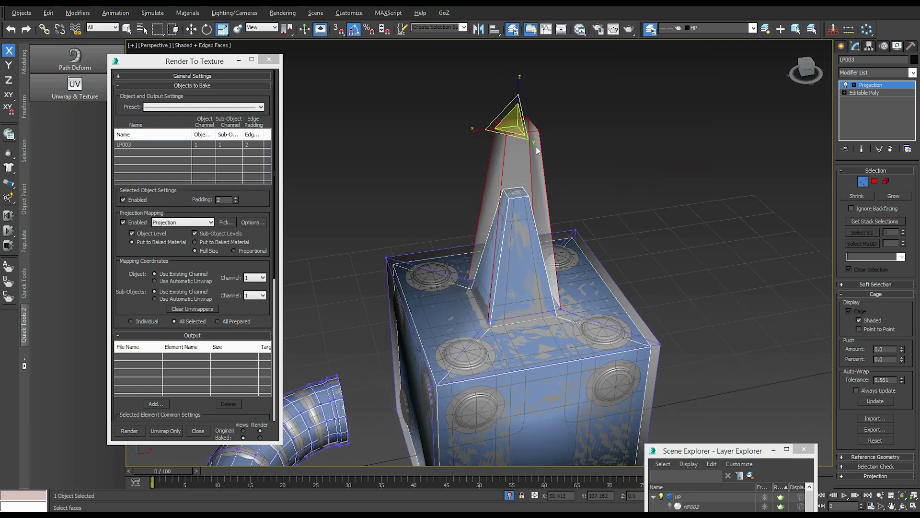
left_click_drag(525, 98, 531, 93)
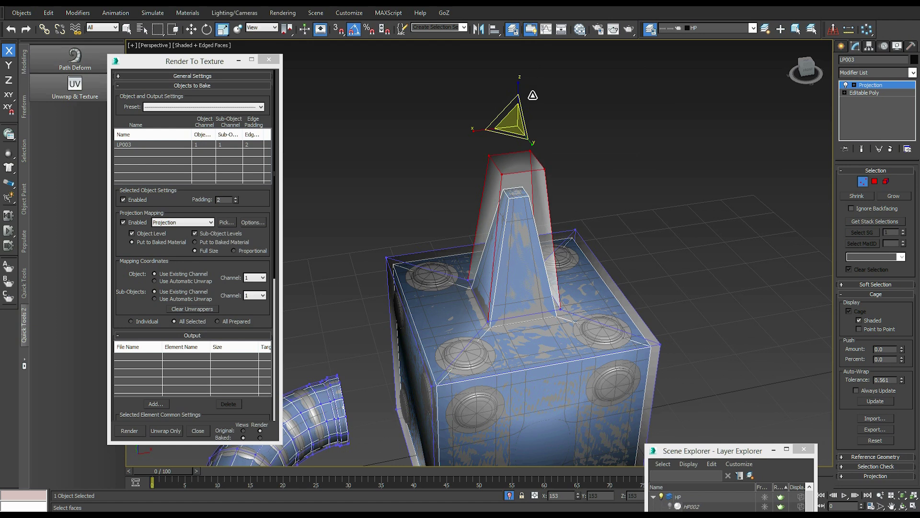
left_click_drag(516, 163, 517, 166)
middle_click_drag(517, 165, 499, 177, "alt")
key("ctrl+z")
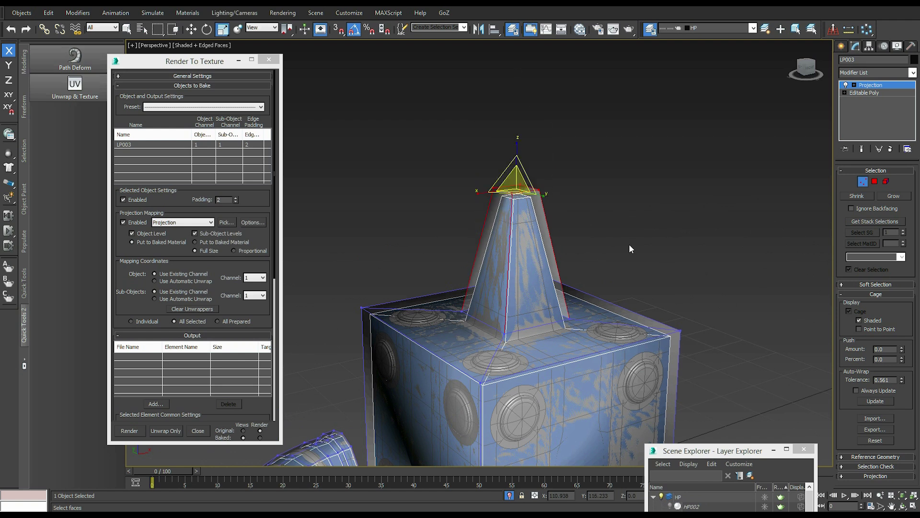
Pull the spike tip's cage vertices inward with a push of about -0.4, clear the selection and check the cage
middle_click_drag(589, 270, 427, 152, "alt")
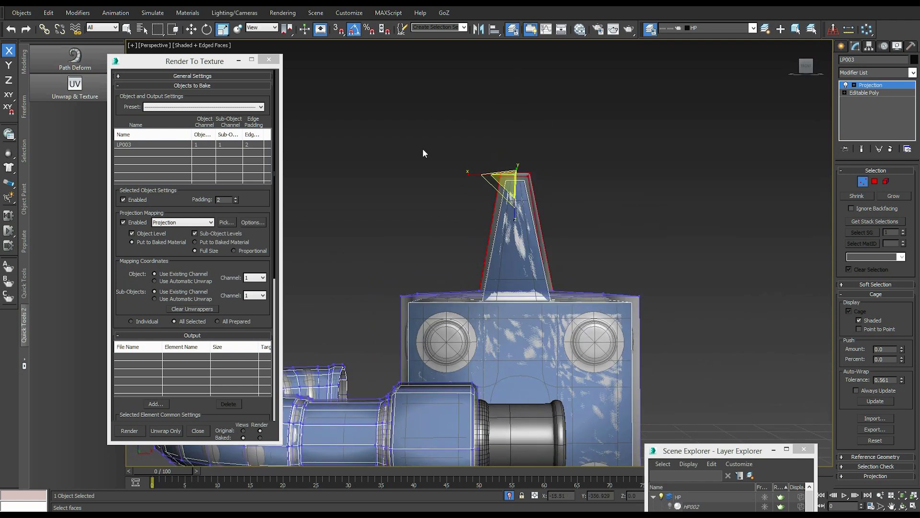
mouse_move(783, 322)
middle_mouse_down("alt")
mouse_move(719, 311)
mouse_move(767, 331)
middle_mouse_up("alt")
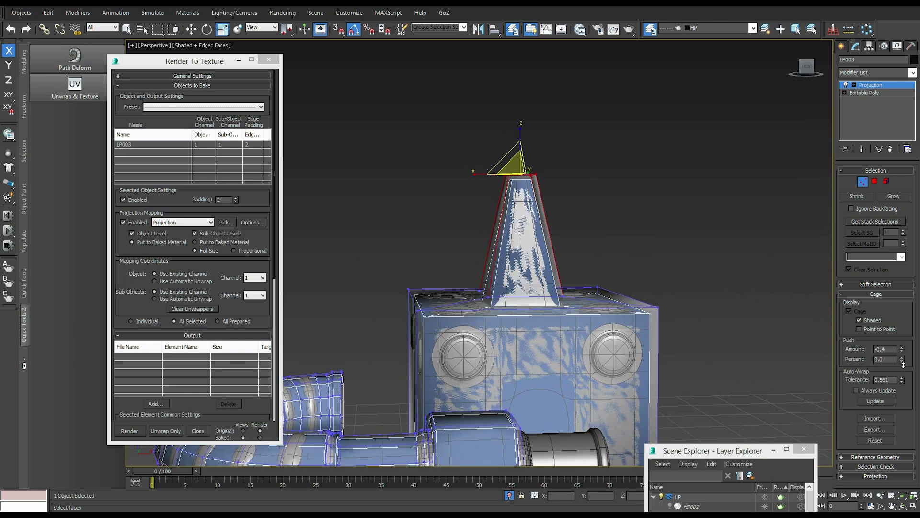
left_click(541, 204)
middle_click_drag(542, 205, 603, 354, "alt")
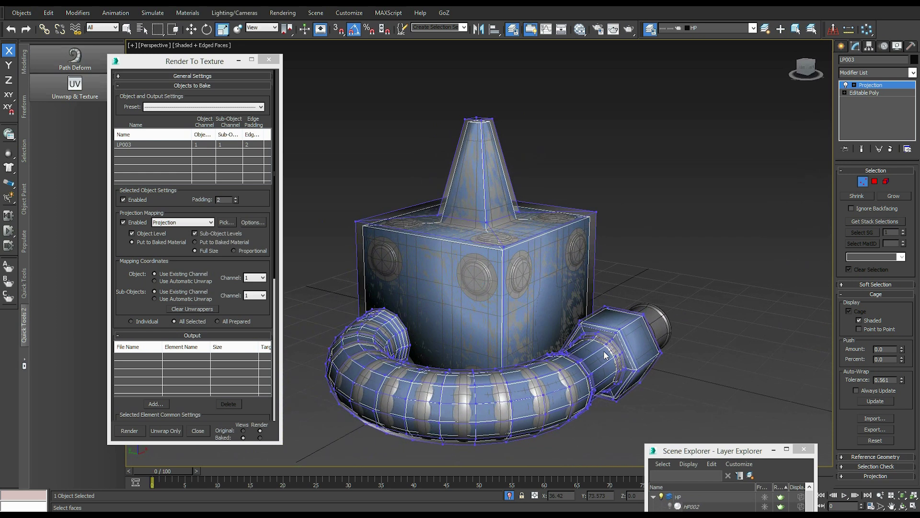
middle_click_drag(520, 268, 509, 261, "alt")
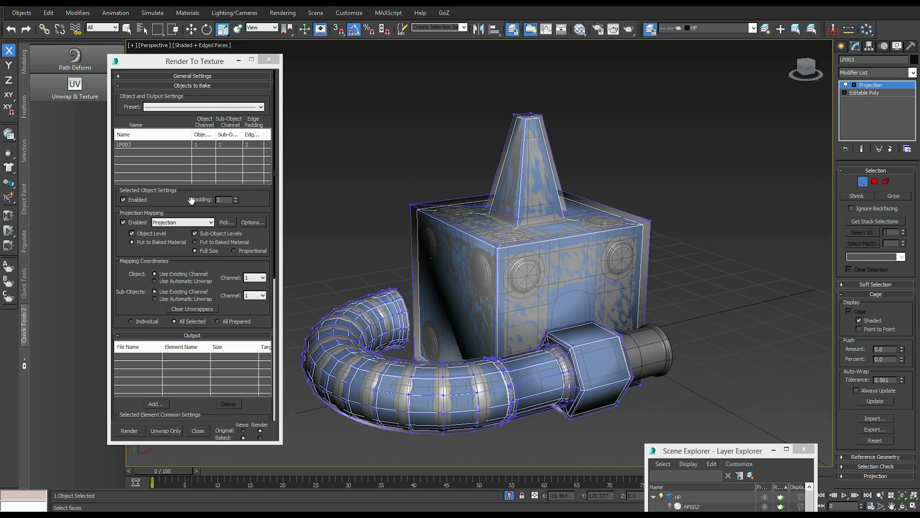
Open the edge padding value of LP003 for editing in the selected object settings
left_click(222, 199)
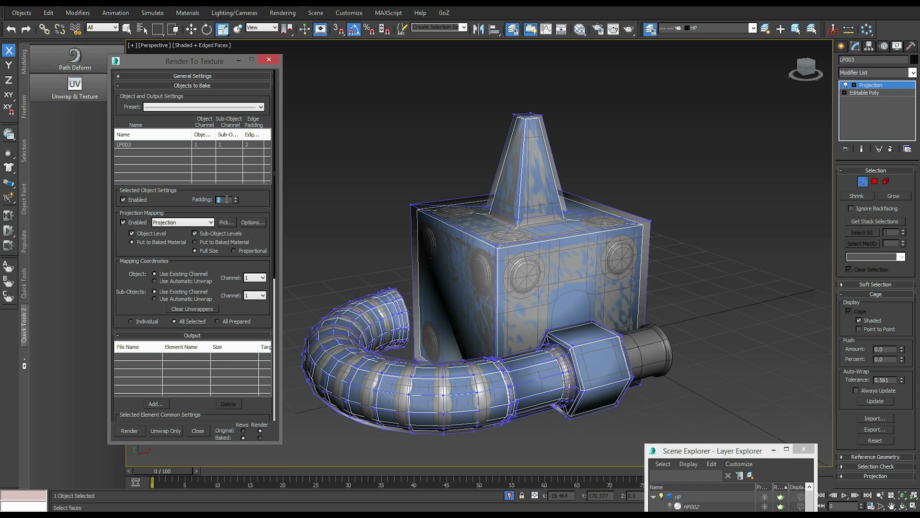
type("8")
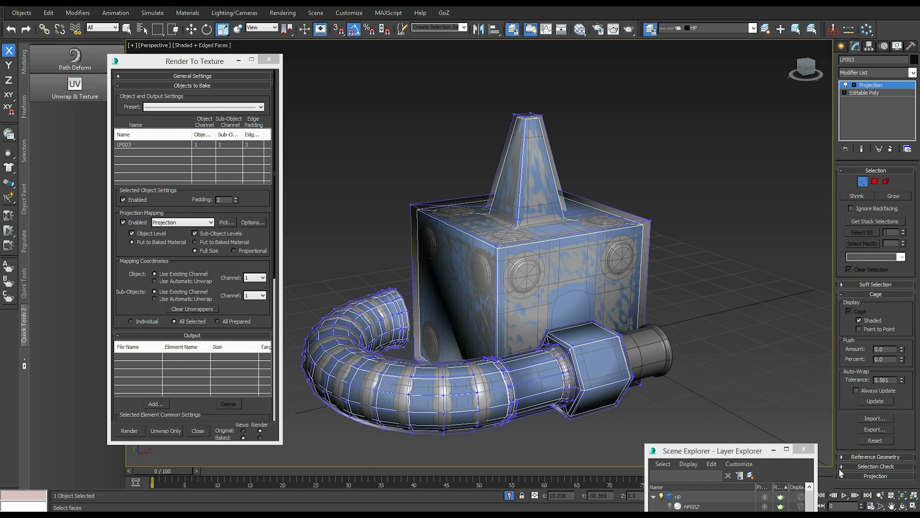
Set LP003's edge padding to 16
middle_click_drag(468, 353, 496, 339)
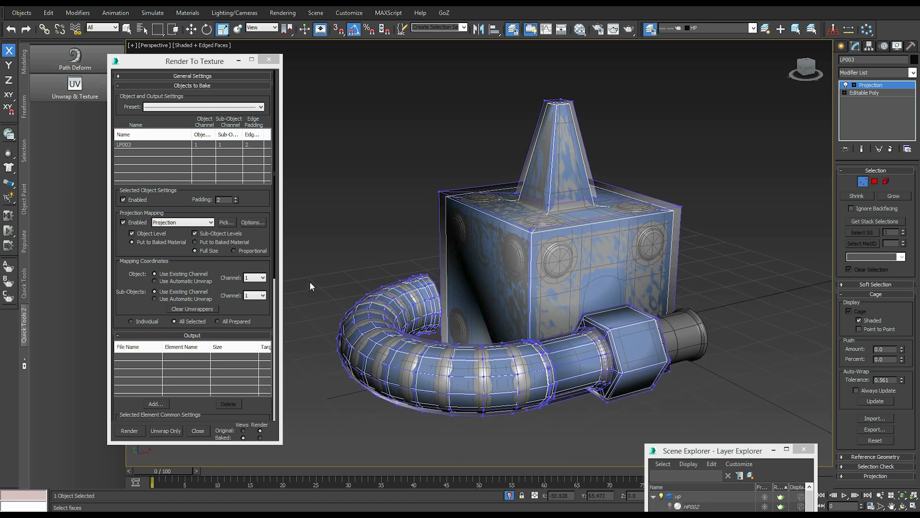
double_click(222, 199)
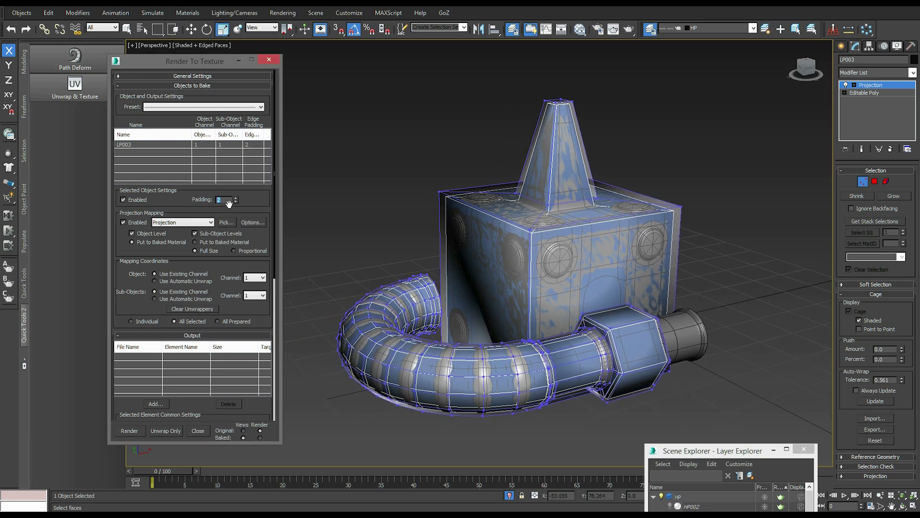
type("16")
key("Return")
scroll(274, 237, "down", 1)
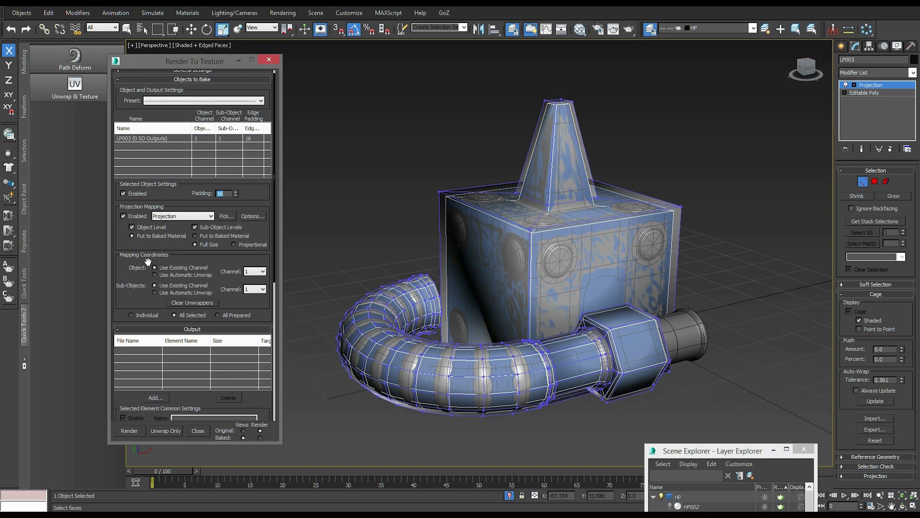
Try automatic unwrap for the object and sub-object mapping coordinates, and return both to the existing channel 1
scroll(216, 262, "down", 2)
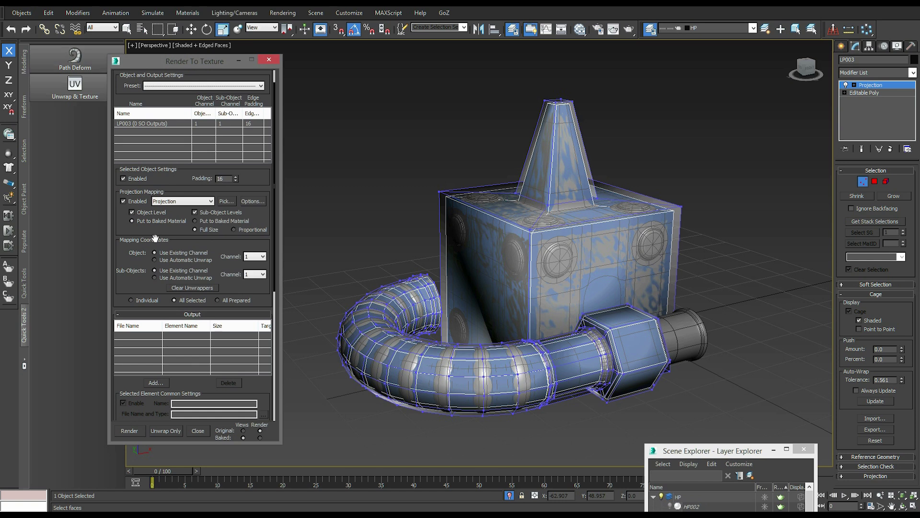
left_click(154, 260)
left_click(154, 277)
left_click_drag(259, 258, 230, 264)
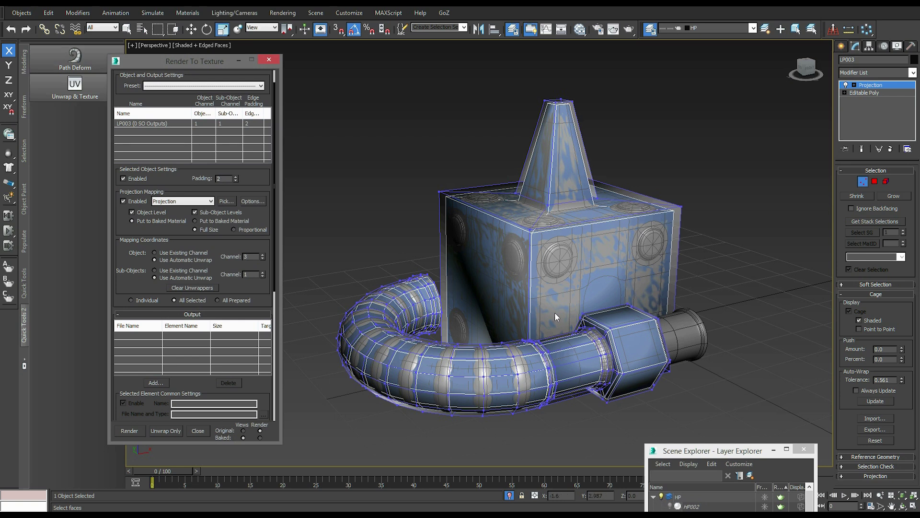
left_click(251, 256)
left_click(154, 252)
left_click(155, 271)
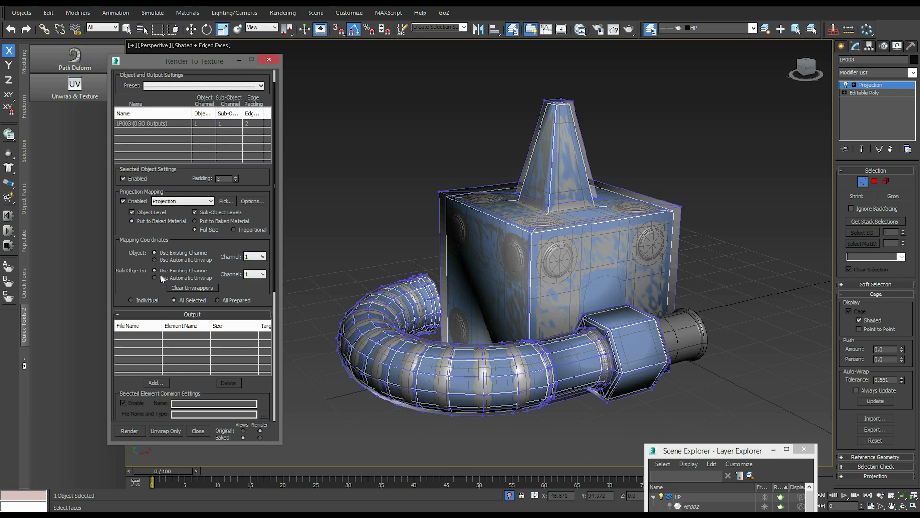
left_click(259, 274)
left_click(254, 264)
left_click(253, 282)
scroll(274, 273, "down", 1)
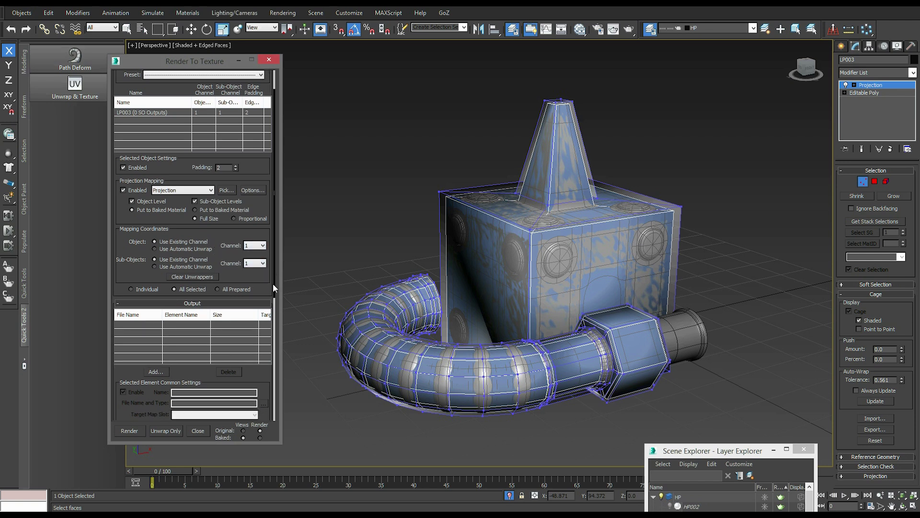
Set the edge padding of LP003 to 16 again in the selected object settings
left_click_drag(242, 283, 247, 243)
scroll(248, 242, "up", 4)
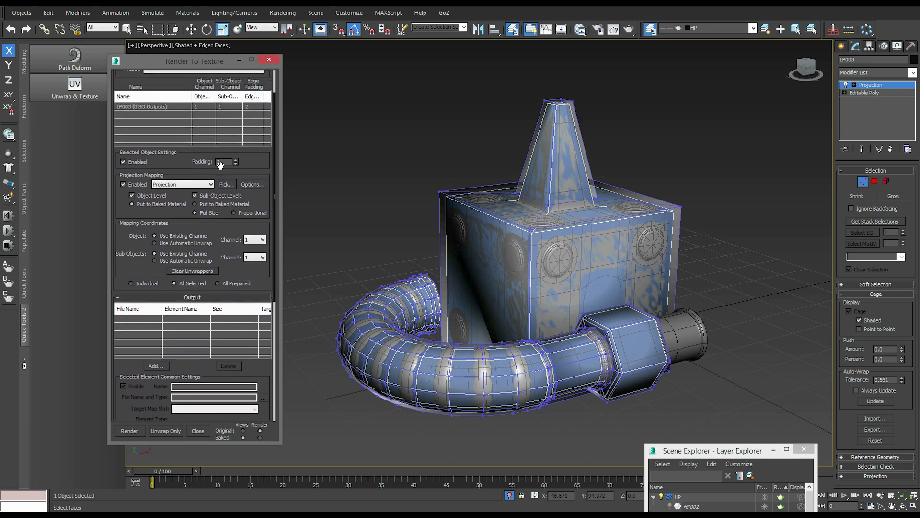
double_click(225, 164)
type("1")
Add a NormalsMap texture element to LP003's bake output
scroll(187, 369, "down", 10)
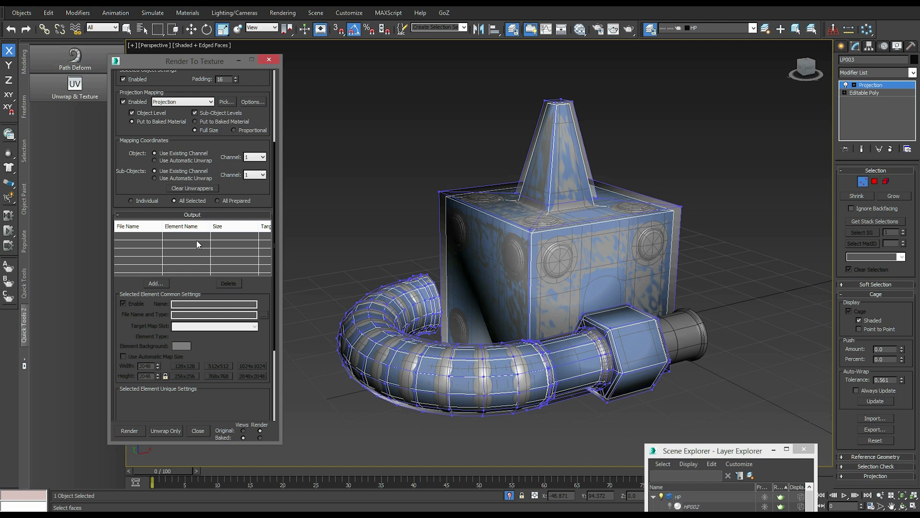
left_click(155, 283)
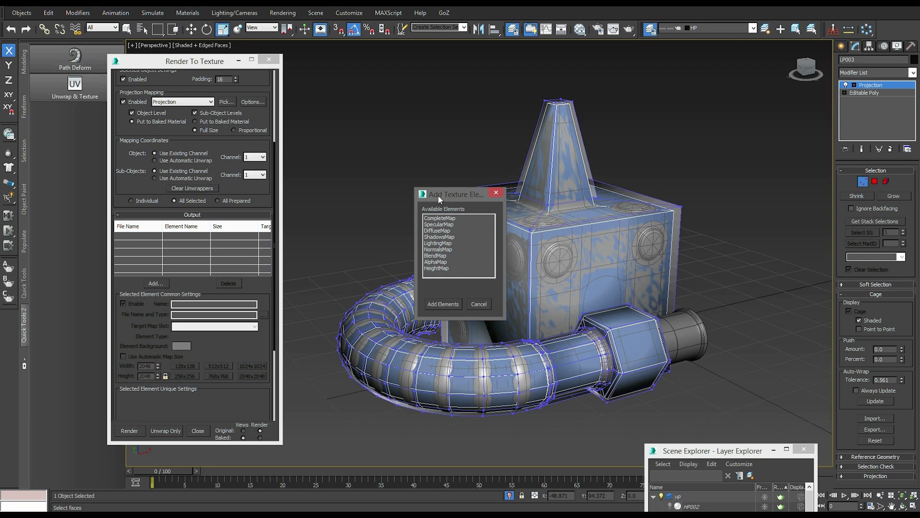
left_click_drag(442, 197, 416, 198)
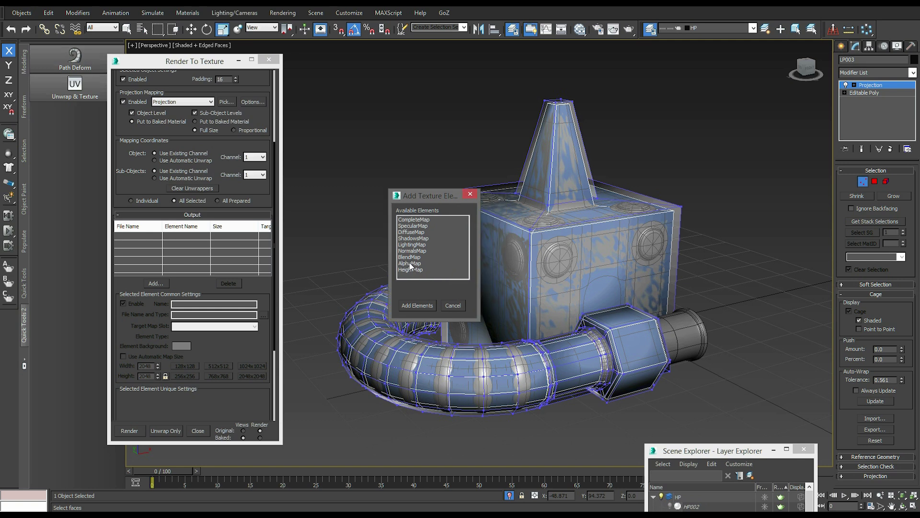
left_click(416, 251)
left_click(417, 305)
Choose the existing LP003NormalsMap.tga in the images folder as the output file of the normals map
scroll(245, 338, "down", 3)
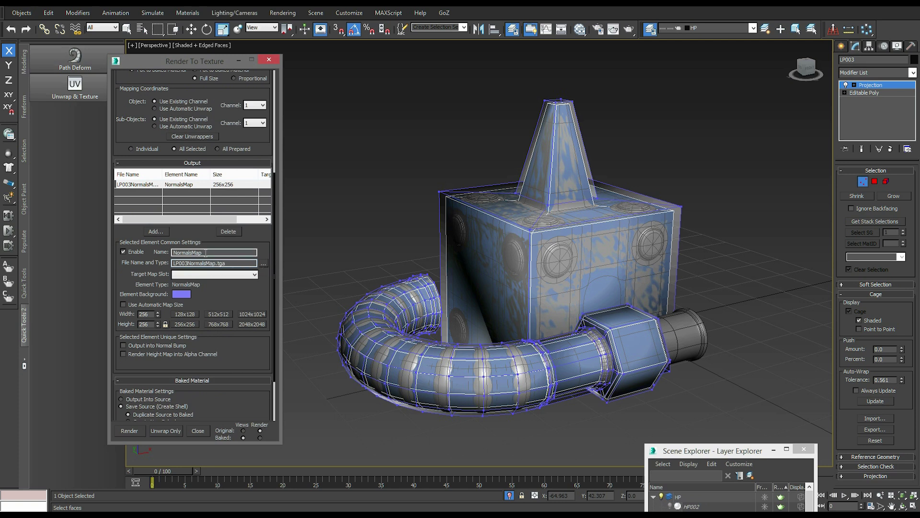
double_click(231, 263)
key("shift+Tab")
double_click(232, 263)
key("shift+Tab")
left_click(264, 276)
left_click(263, 264)
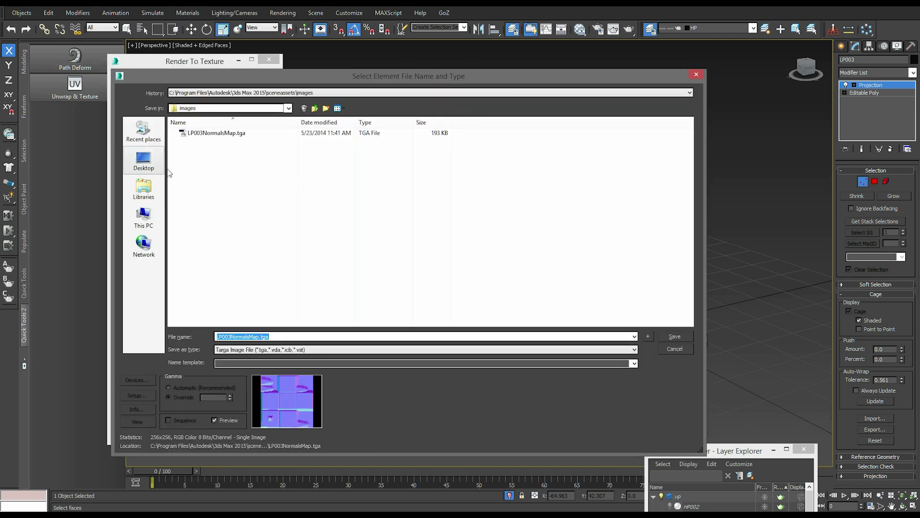
left_click(330, 248)
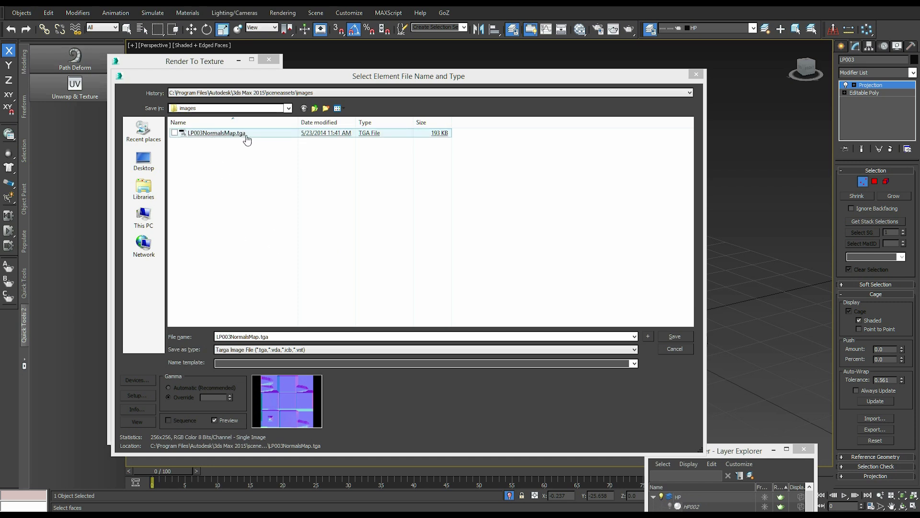
left_click(224, 137)
double_click(224, 138)
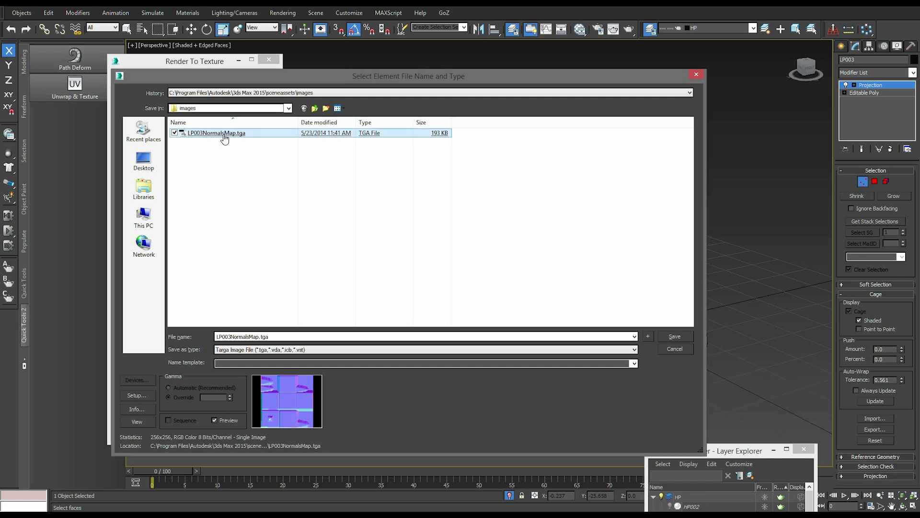
left_click(489, 295)
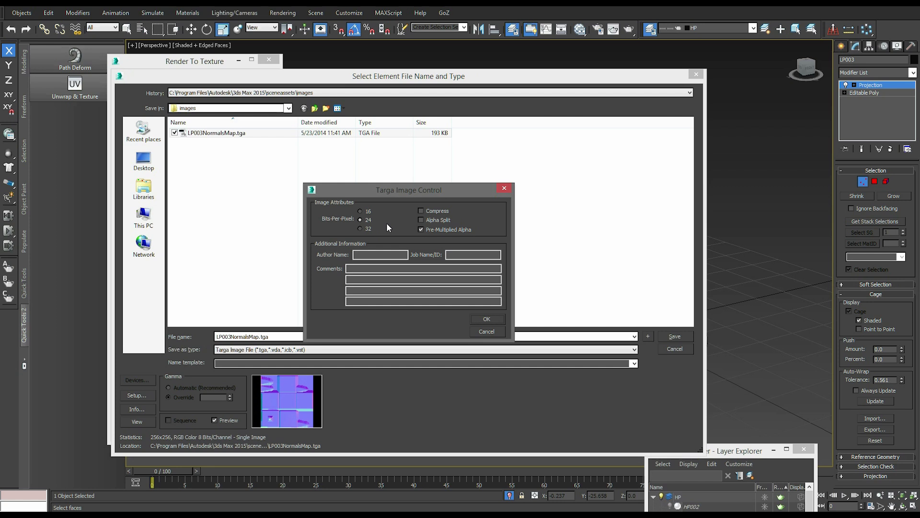
Set the Targa output to 24 bits per pixel, uncompressed with pre-multiplied alpha, and accept the settings
left_click_drag(400, 196, 376, 205)
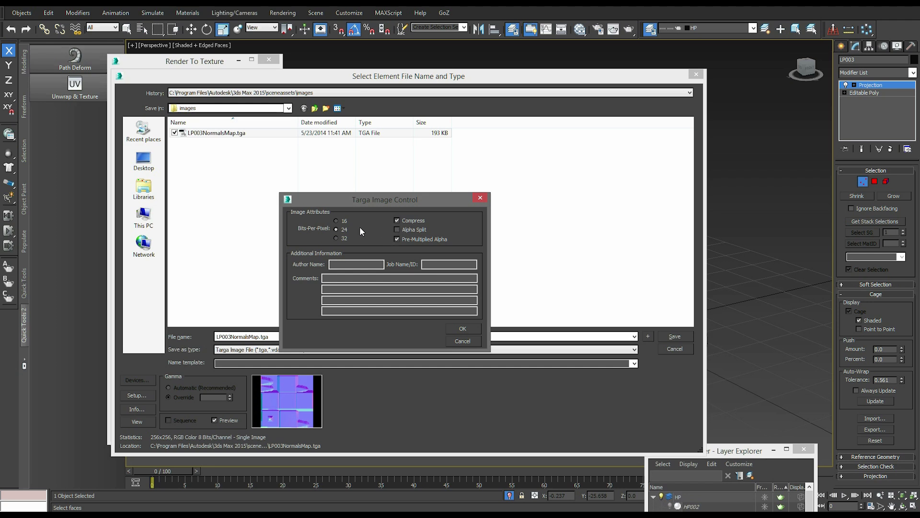
left_click(398, 220)
left_click(395, 237)
left_click(336, 229)
left_click_drag(405, 204, 371, 200)
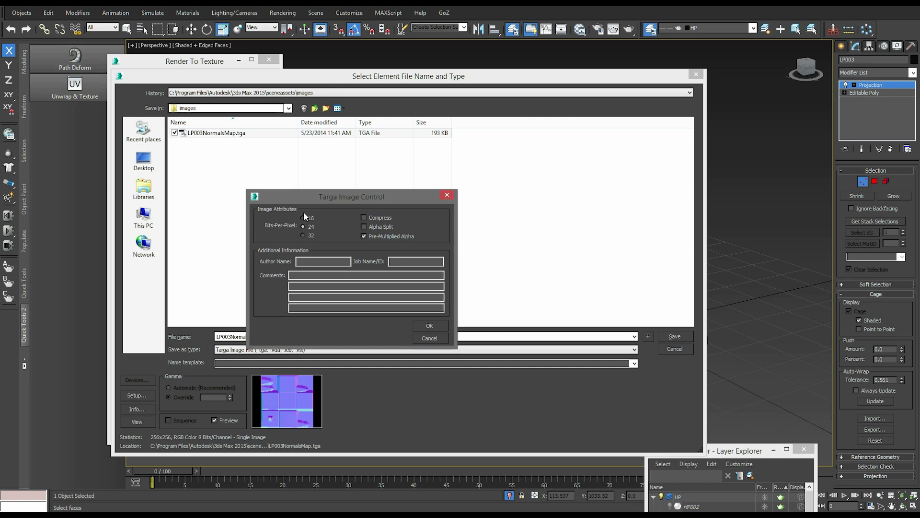
left_click(438, 326)
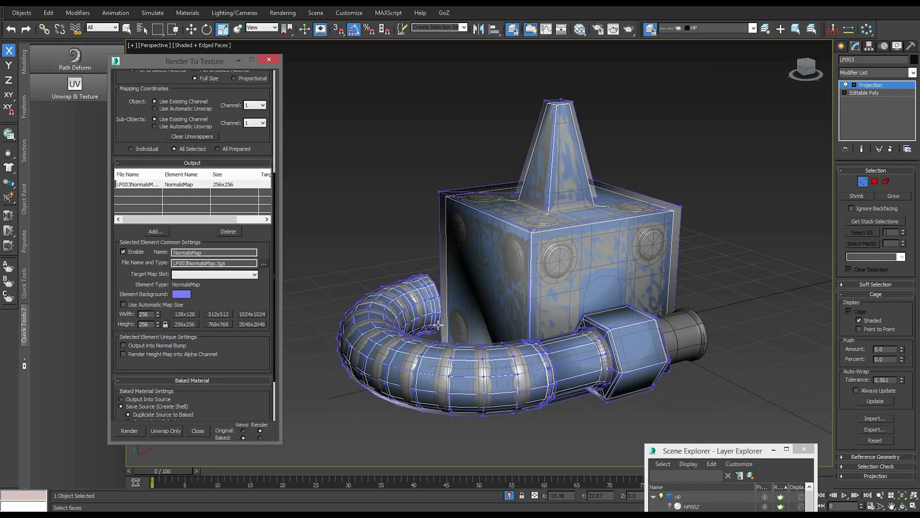
Try the 2048x2048 map size for the NormalsMap element and settle on 1024x1024
scroll(255, 284, "down", 2)
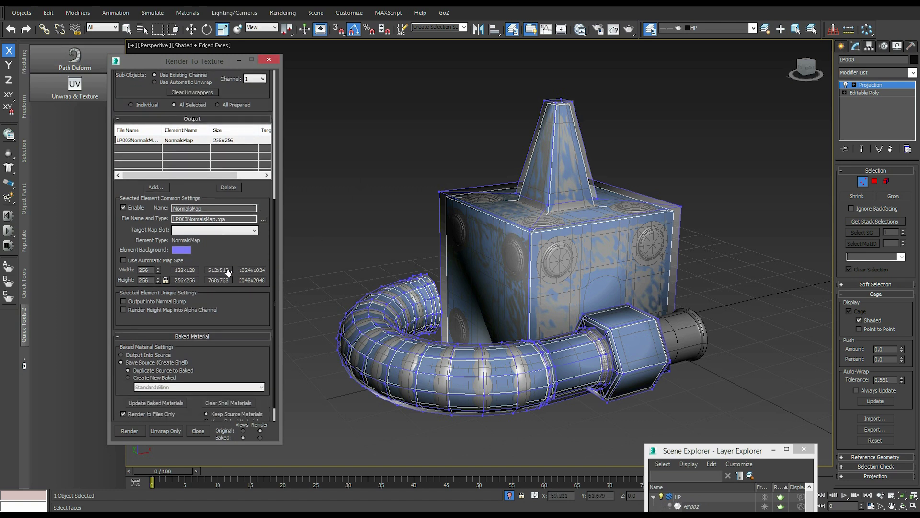
scroll(230, 283, "up", 2)
left_click(255, 308)
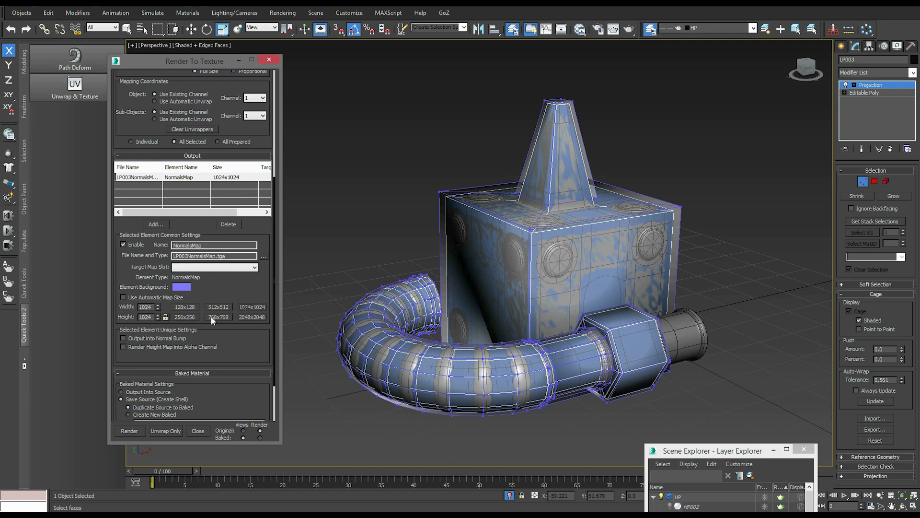
left_click(244, 317)
left_click(252, 306)
left_click(255, 317)
double_click(145, 317)
left_click(248, 316)
left_click_drag(231, 296, 232, 271)
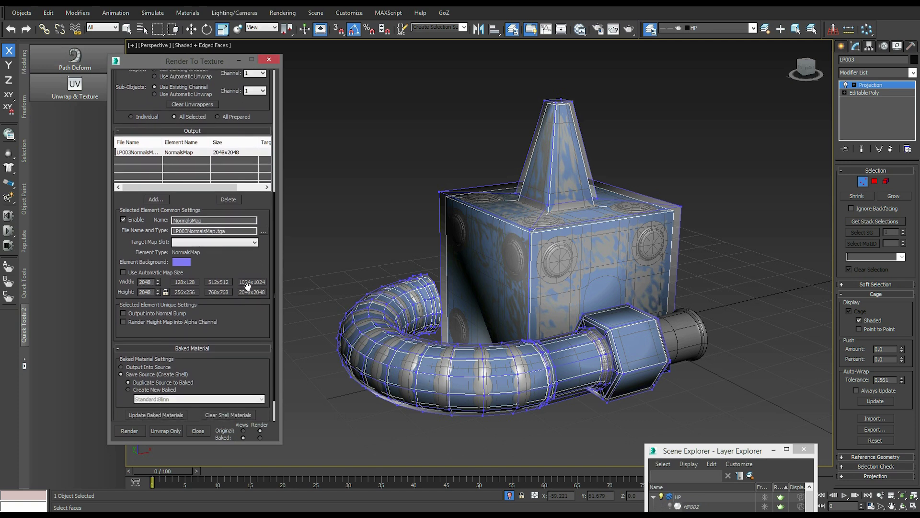
left_click(252, 281)
Open the projection options of LP003 and the render setup of the global supersampler
scroll(255, 292, "down", 2)
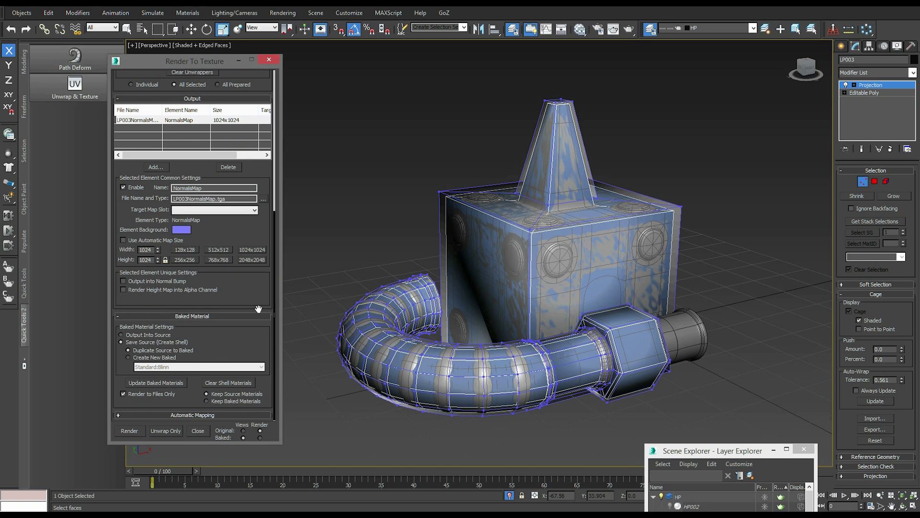
scroll(236, 419, "up", 5)
scroll(237, 420, "up", 4)
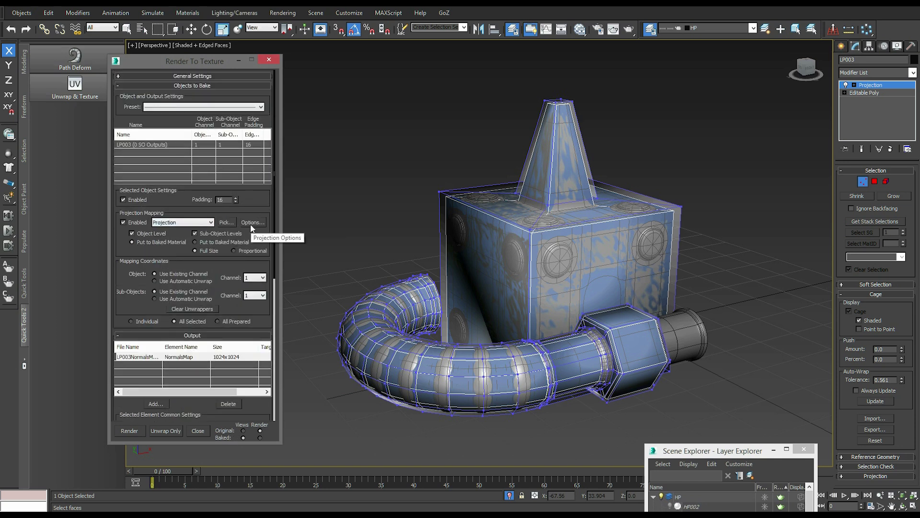
left_click(256, 224)
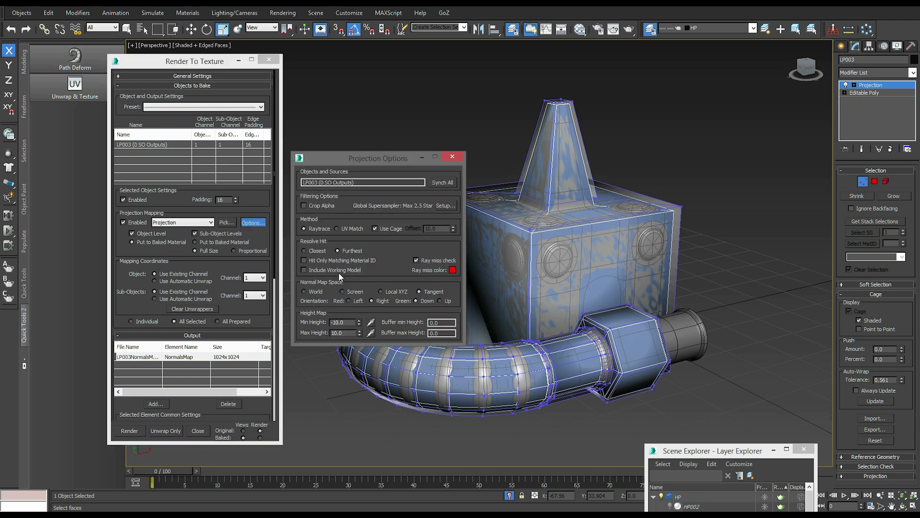
left_click_drag(361, 161, 354, 140)
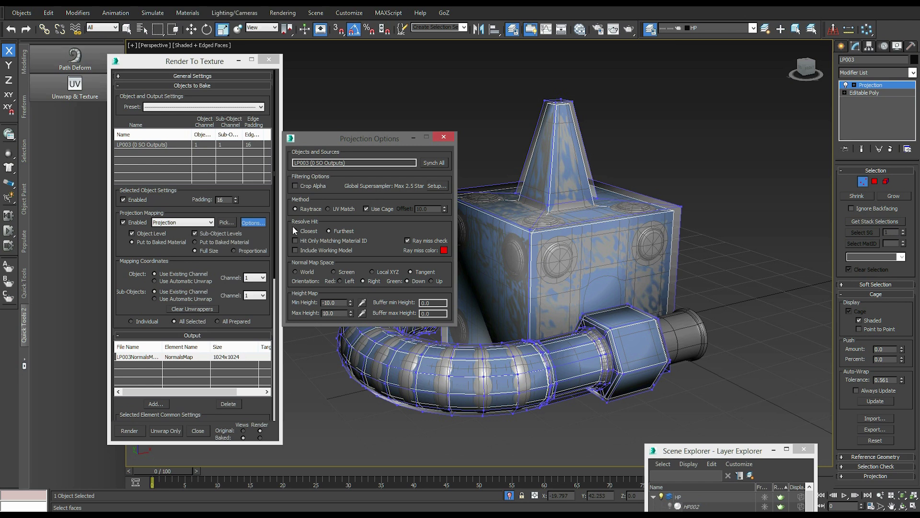
left_click(435, 186)
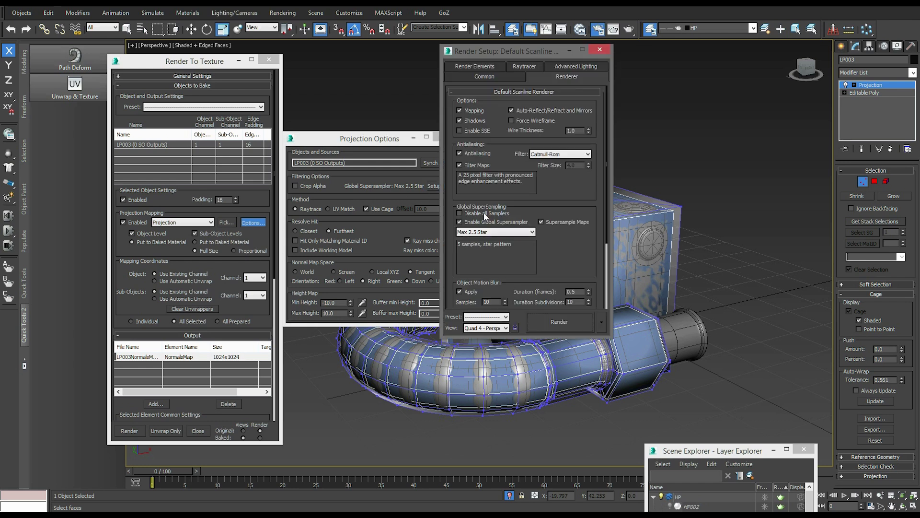
Try the Area antialiasing filter with the global supersampler disabled
left_click(551, 155)
left_click(549, 162)
left_click(460, 221)
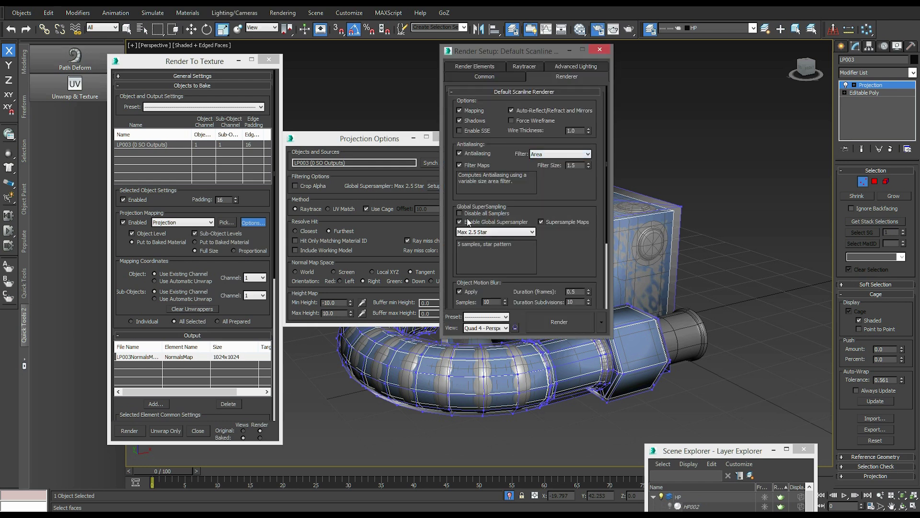
left_click(460, 223)
left_click_drag(527, 50, 515, 96)
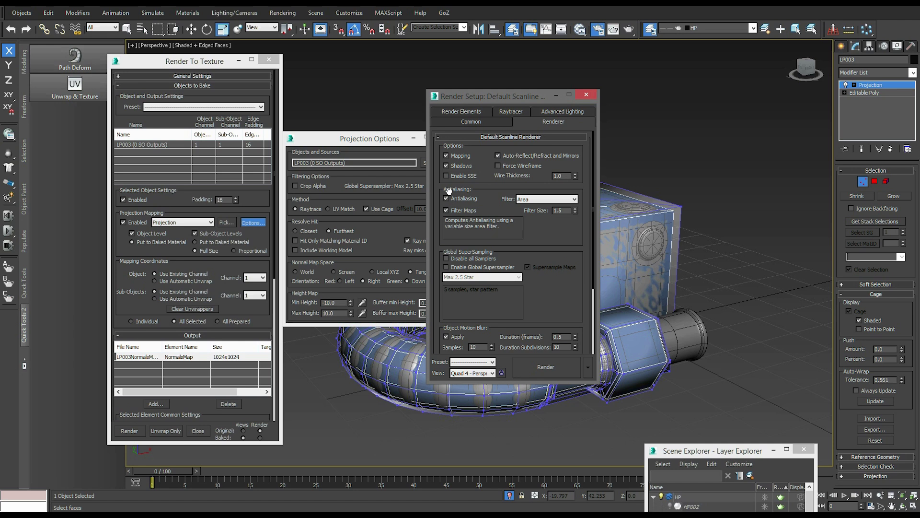
Set the antialiasing filter to Catmull-Rom and enable the global supersampler
scroll(457, 192, "down", 1)
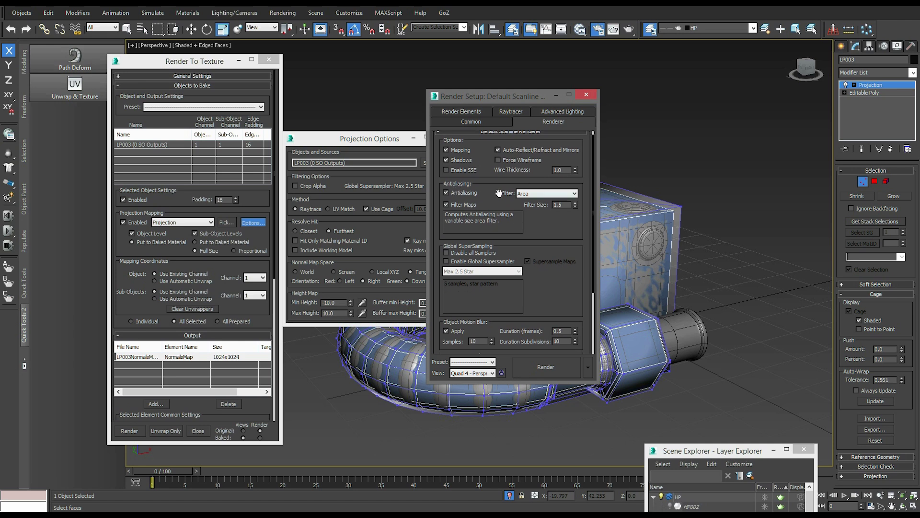
left_click(545, 194)
left_click(551, 221)
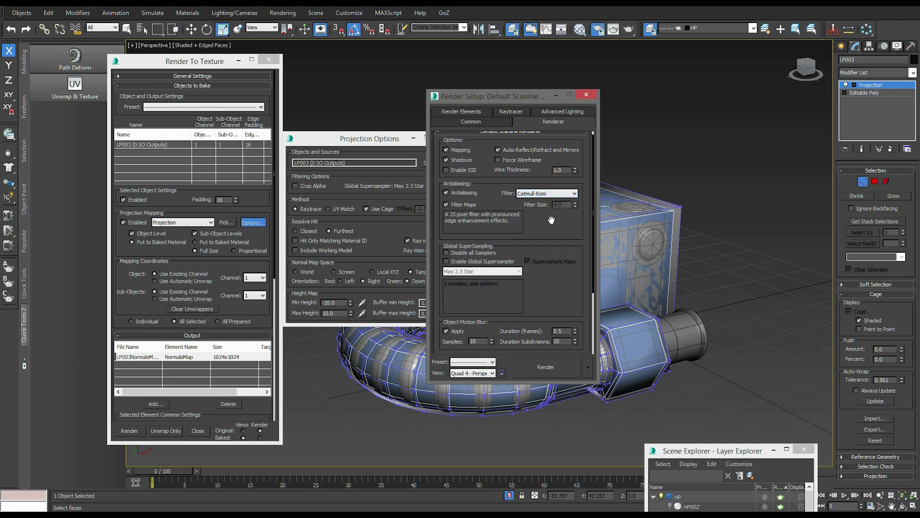
left_click(447, 261)
Try Hammersley as the global supersampling method, and return to Max 2.5 Star
left_click(465, 271)
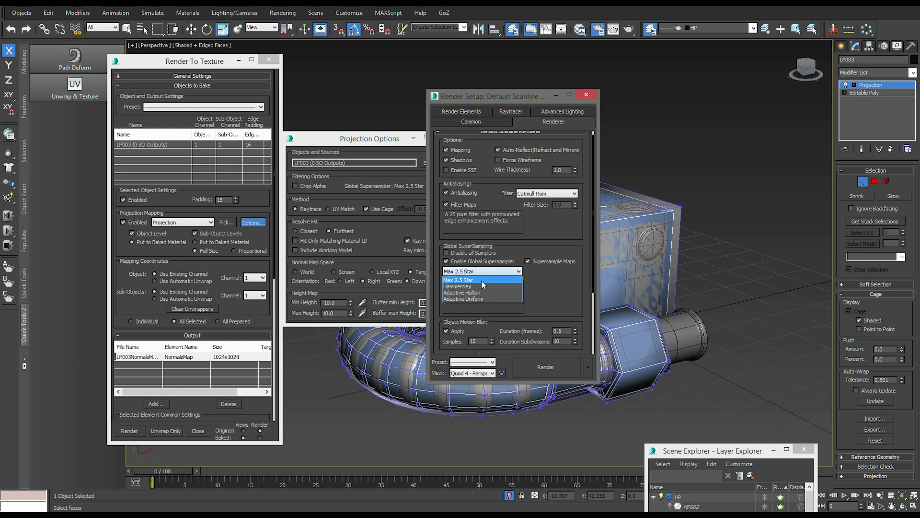
left_click(477, 286)
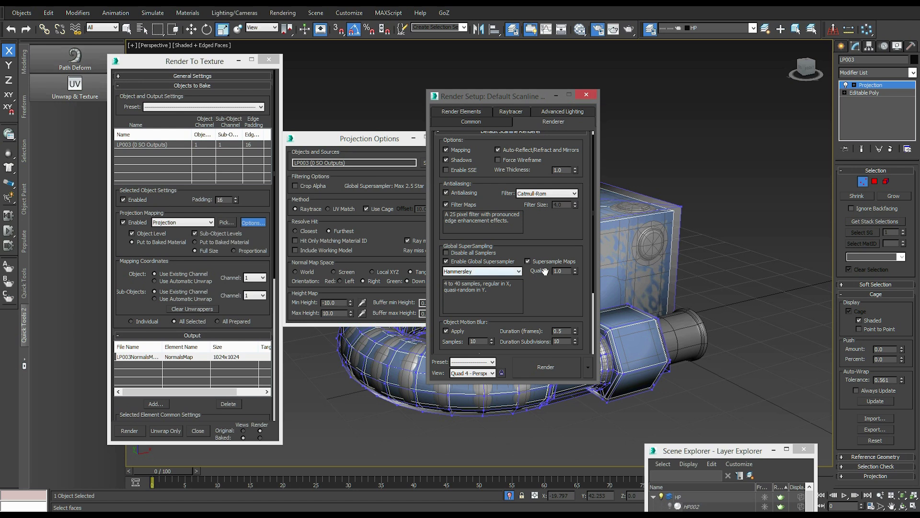
double_click(565, 272)
left_click(480, 272)
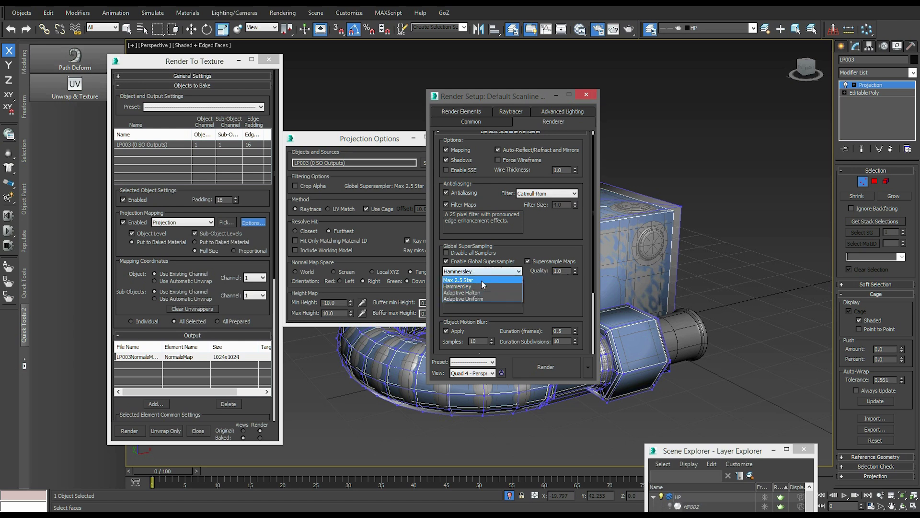
left_click(482, 280)
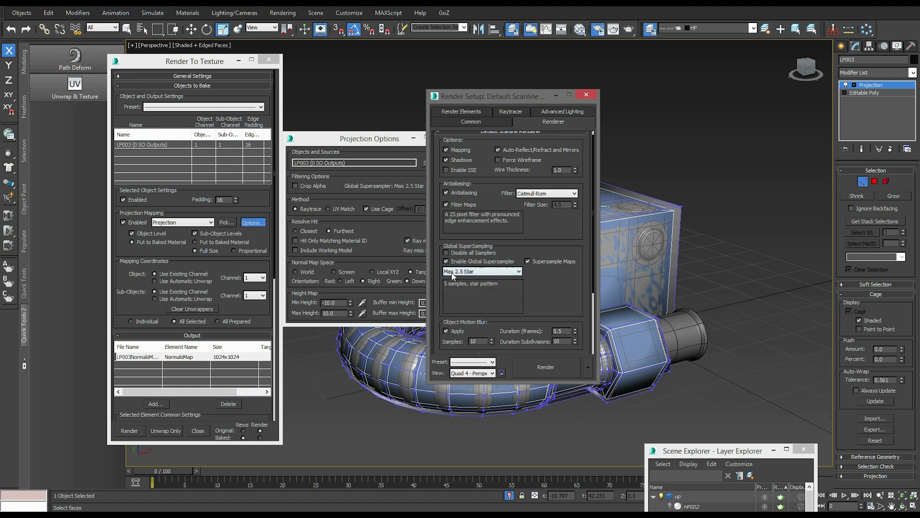
left_click(475, 271)
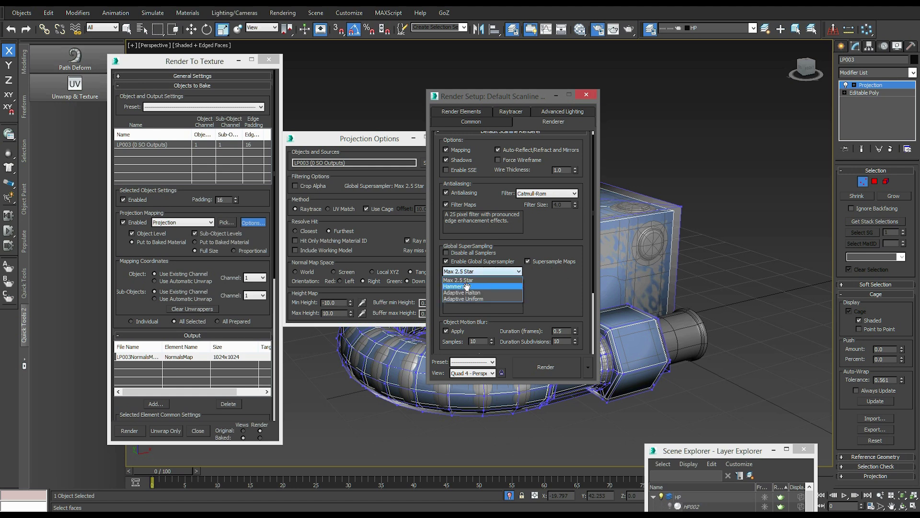
left_click(466, 286)
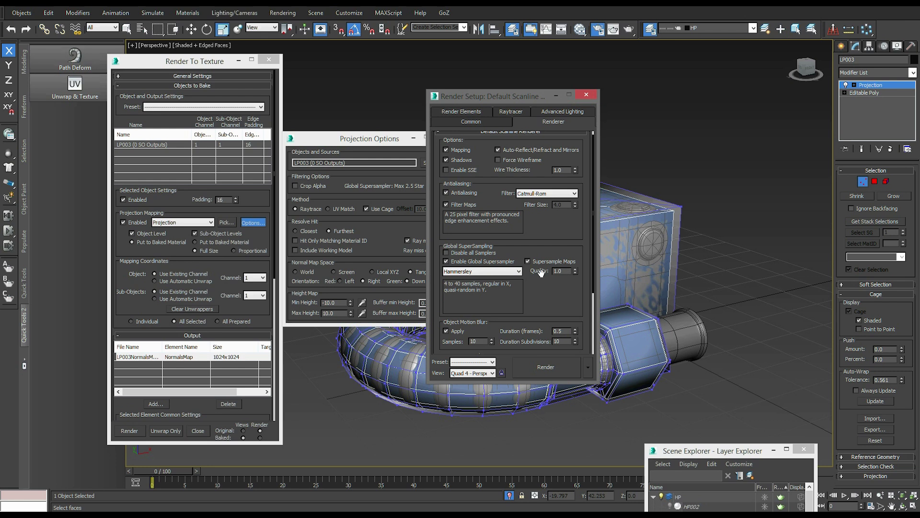
left_click(517, 271)
left_click(488, 278)
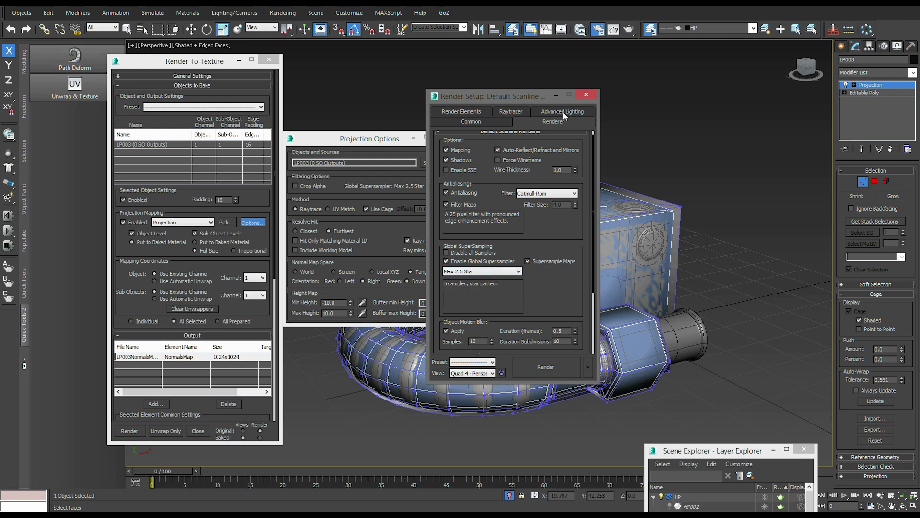
Turn off object and image motion blur in the scanline renderer settings and close the render setup
left_click(478, 118)
left_click_drag(562, 332, 573, 138)
scroll(597, 191, "up", 5)
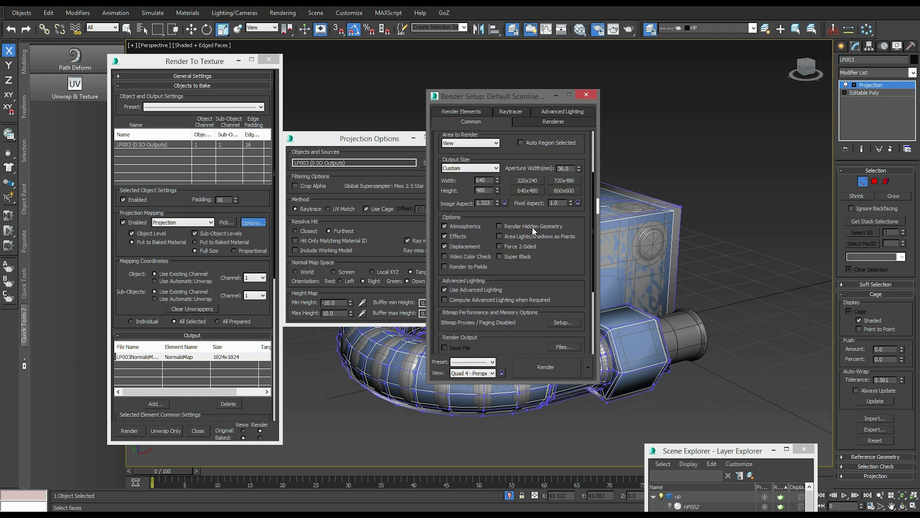
left_click_drag(553, 264, 552, 252)
left_click(552, 123)
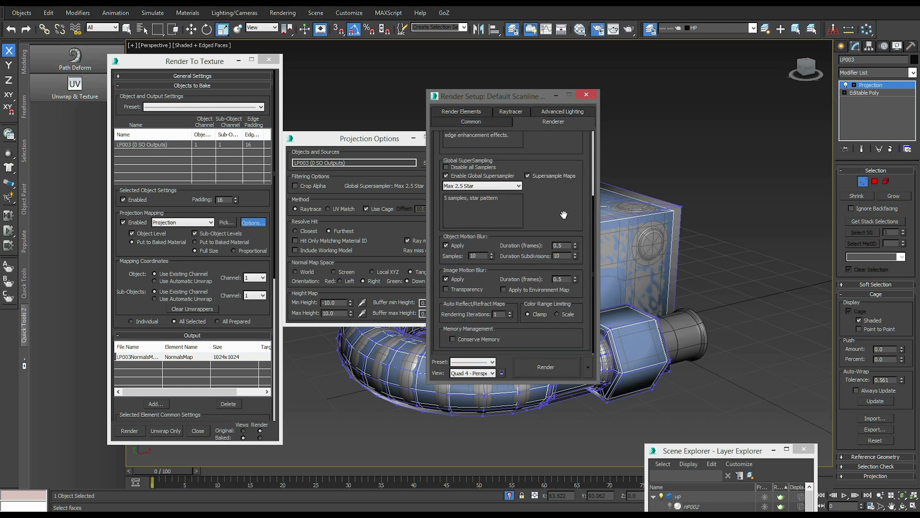
left_click(446, 246)
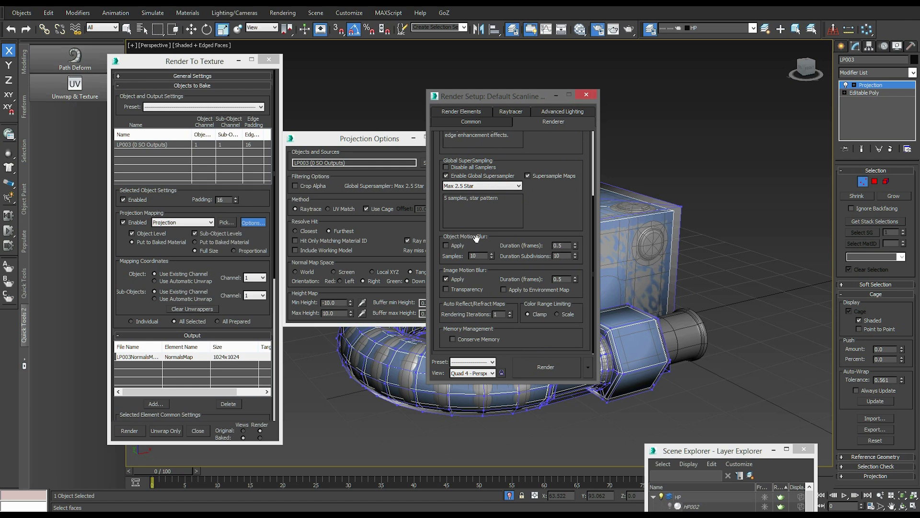
left_click(446, 279)
left_click(585, 94)
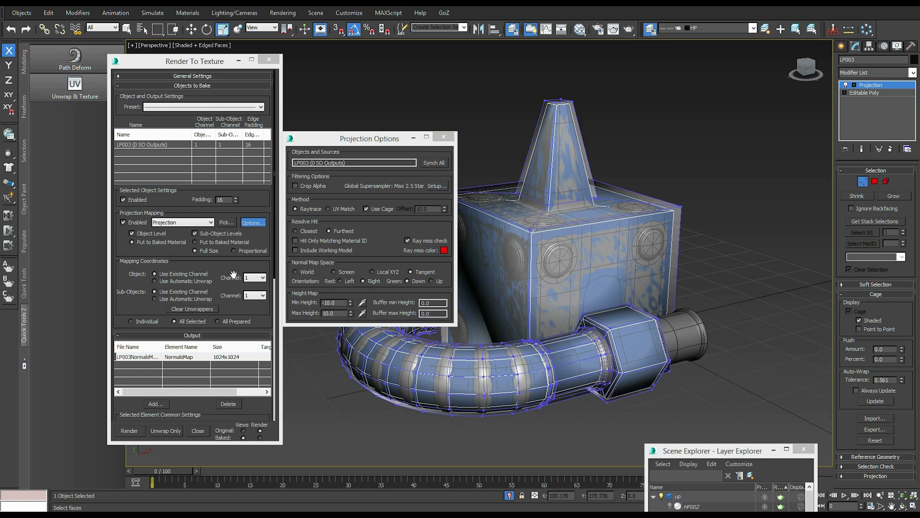
Close the projection options, review the normal map output settings for LP003, and close Render To Texture
left_click(443, 137)
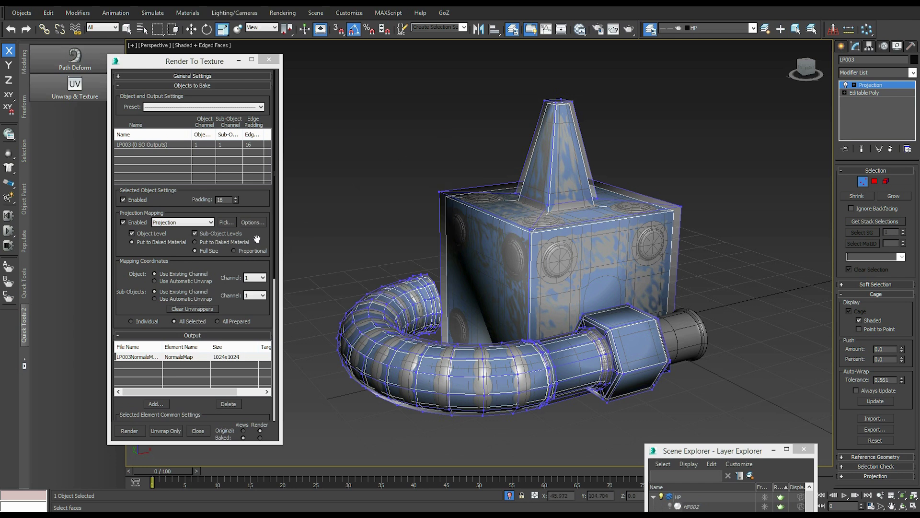
scroll(254, 239, "down", 5)
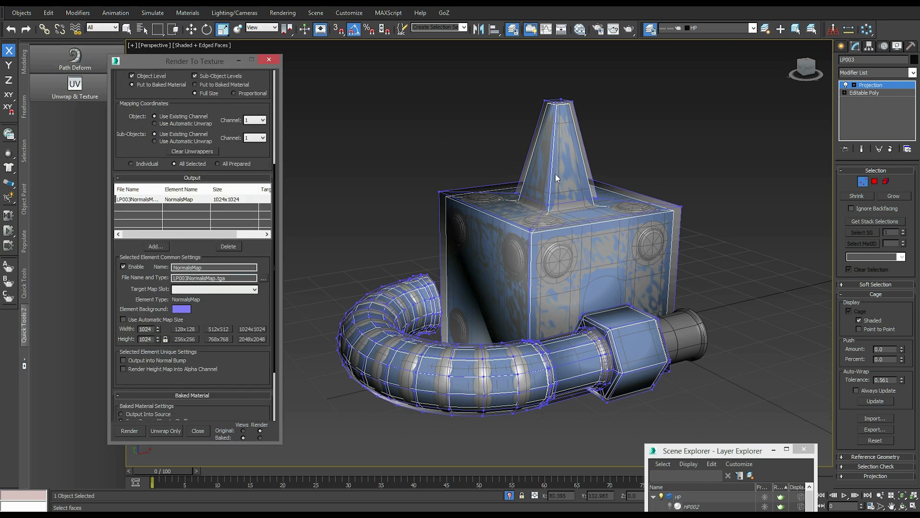
left_click_drag(259, 253, 266, 64)
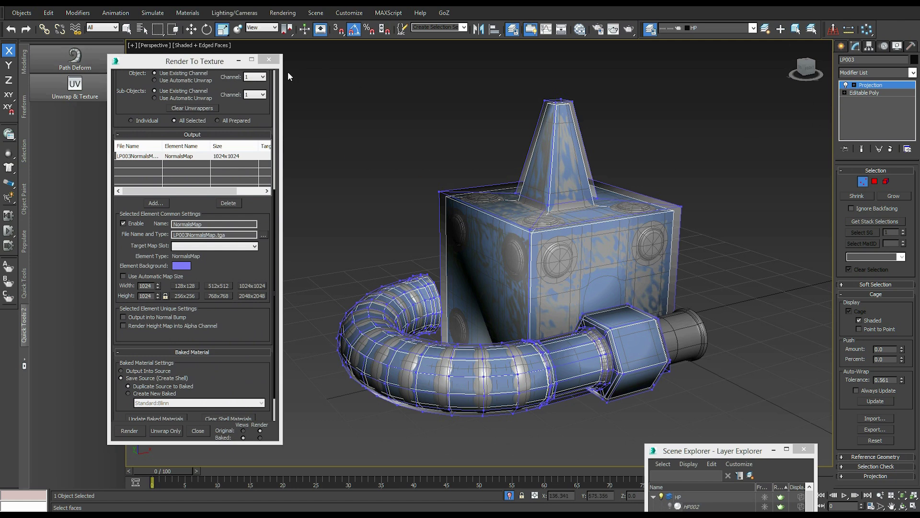
left_click(269, 60)
Try to move the projection cage vertices at the spire's tip along the Y axis, and undo the move
left_click(854, 85)
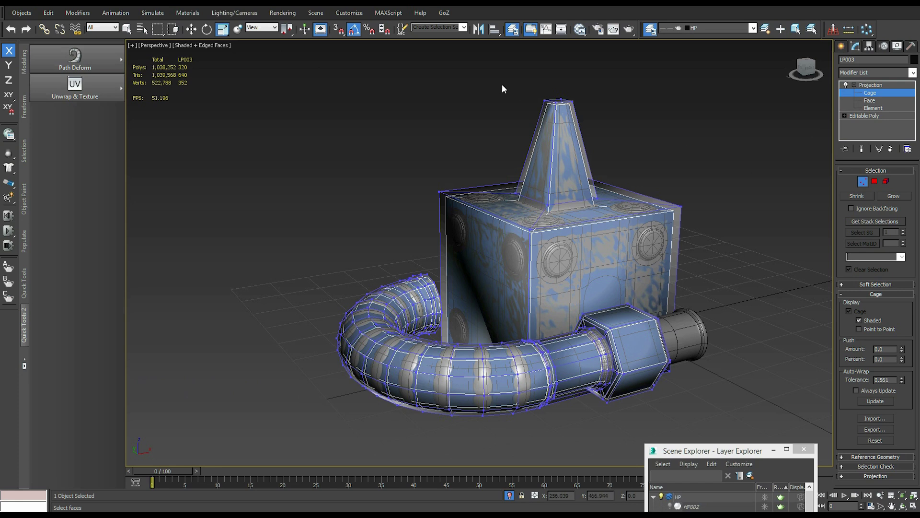
left_click_drag(594, 105, 596, 107)
middle_click_drag(596, 107, 707, 133, "alt")
right_click(706, 133)
left_click(715, 143)
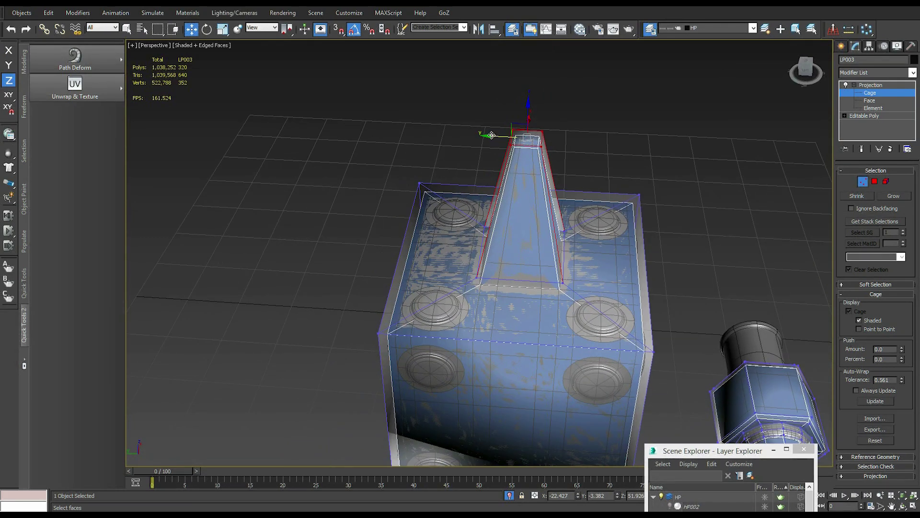
left_click_drag(487, 137, 503, 137)
key("ctrl+z")
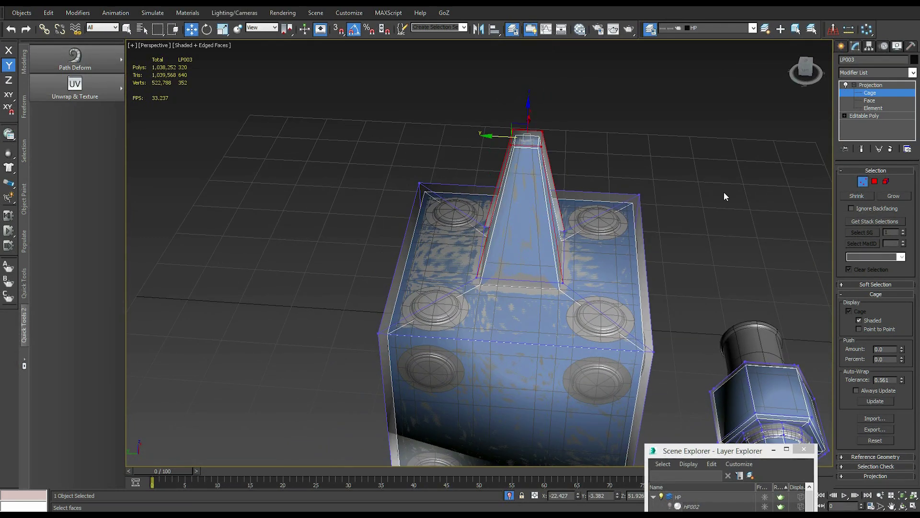
left_click(724, 196)
middle_click_drag(724, 196, 728, 215, "alt")
key("ctrl+z")
key("F8")
Try to move the cage vertex at the cube's upper front corner outward along the X axis
mouse_move(711, 202)
left_mouse_down()
mouse_move(730, 186)
mouse_move(717, 198)
left_mouse_up()
middle_click_drag(718, 197, 644, 218, "alt")
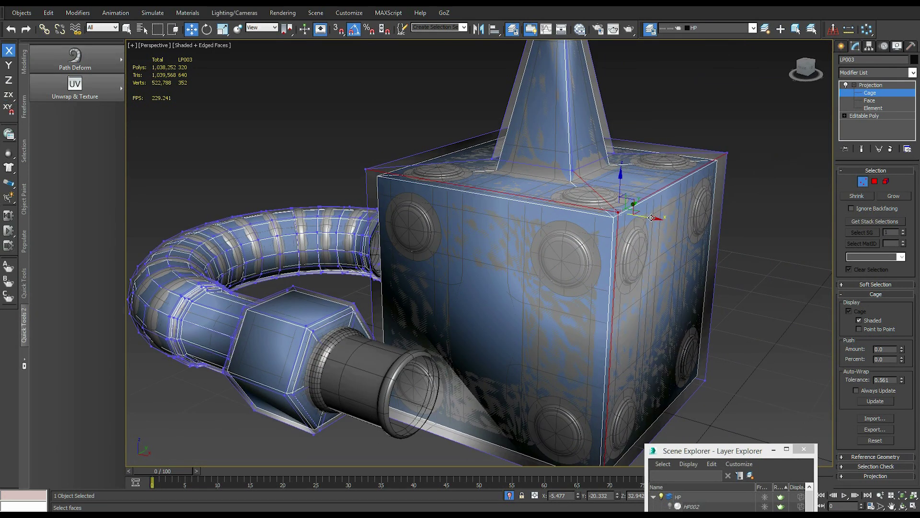
middle_click_drag(688, 221, 719, 254, "alt")
middle_click_drag(445, 215, 613, 236, "alt")
middle_click_drag(668, 271, 544, 181, "alt")
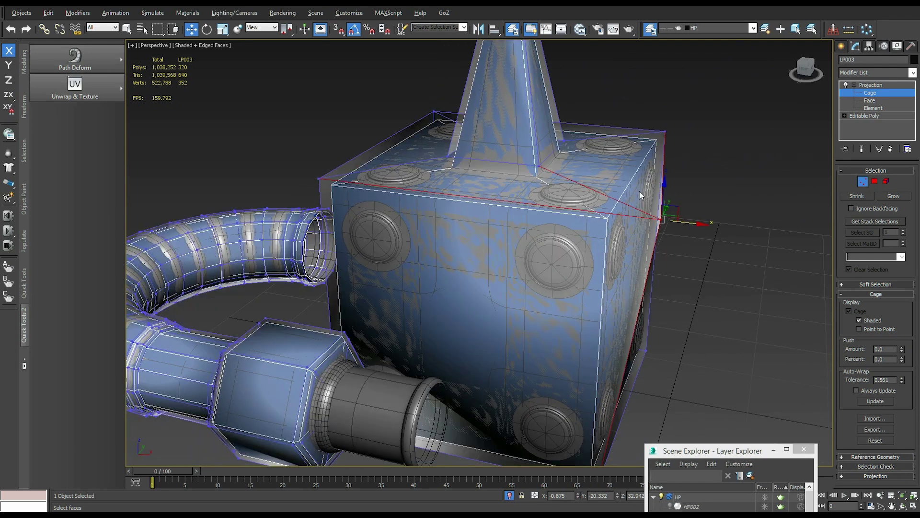
mouse_move(646, 239)
middle_mouse_down("alt")
mouse_move(682, 244)
mouse_move(598, 242)
middle_mouse_up("alt")
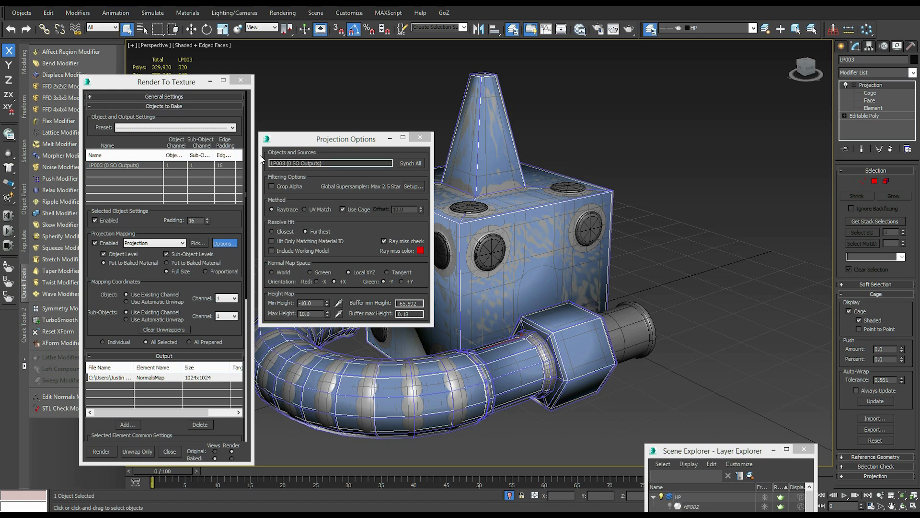
Close the projection options and bake the LP003 normal map with the ray miss check enabled
left_click_drag(370, 138, 366, 135)
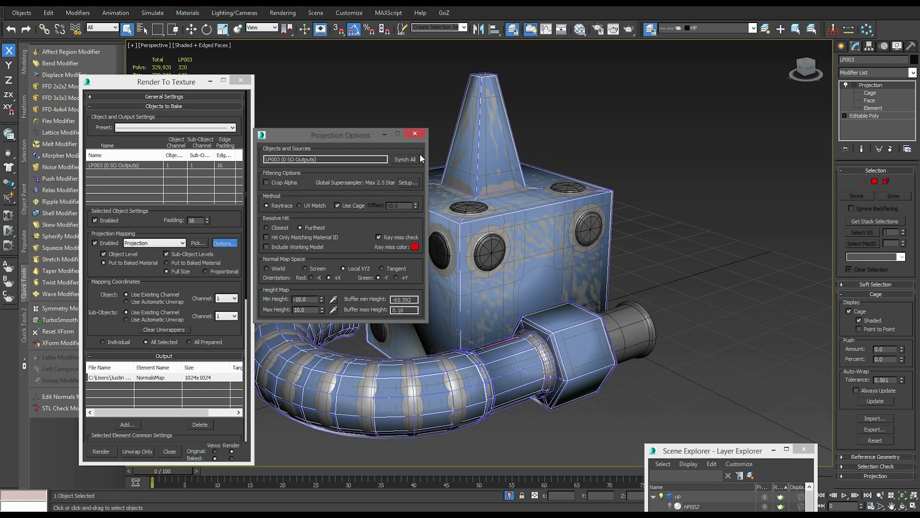
left_click(415, 134)
scroll(770, 348, "up", 5)
scroll(775, 348, "up", 2)
left_click_drag(902, 352, 900, 357)
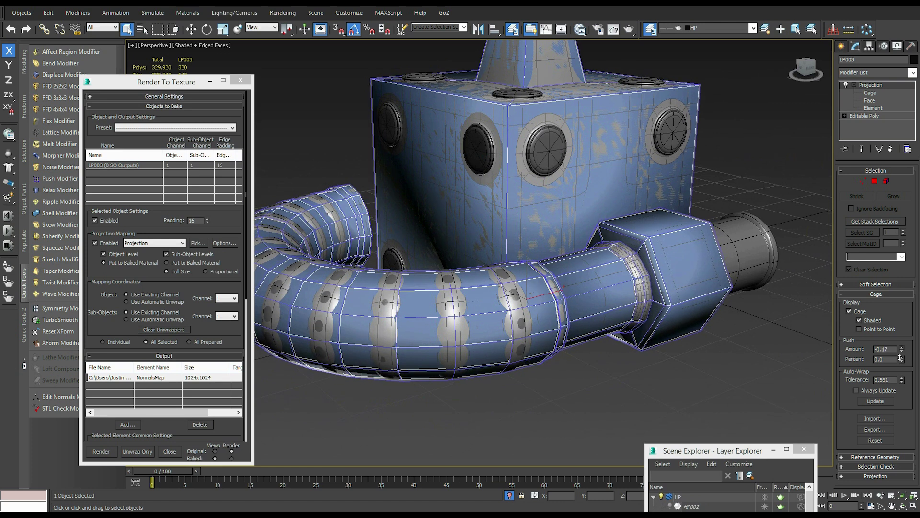
right_click(901, 357)
left_click(107, 451)
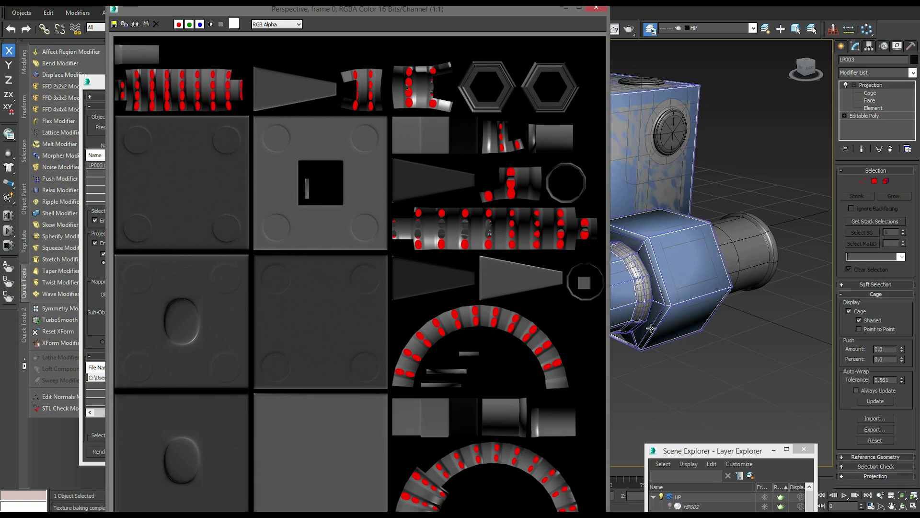
Close the rendered map and turn off the ray miss check in the projection options
key("z")
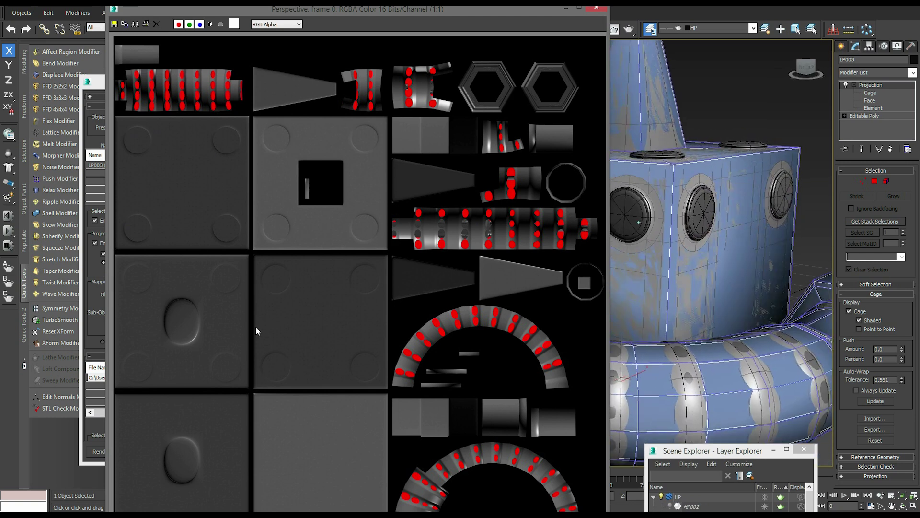
left_click(596, 8)
left_click(229, 242)
left_click_drag(364, 134, 372, 151)
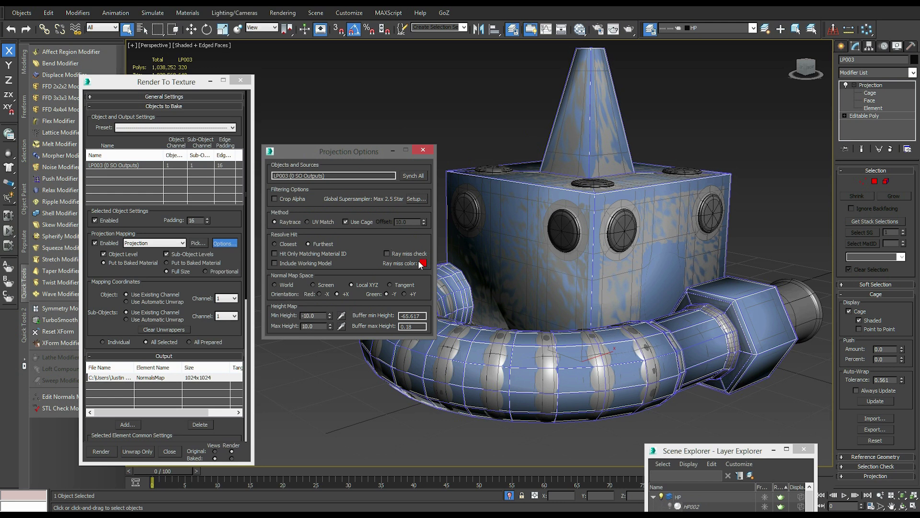
Try Tangent as the normal map space and switch back to Local XYZ
middle_click_drag(662, 196, 584, 234, "alt")
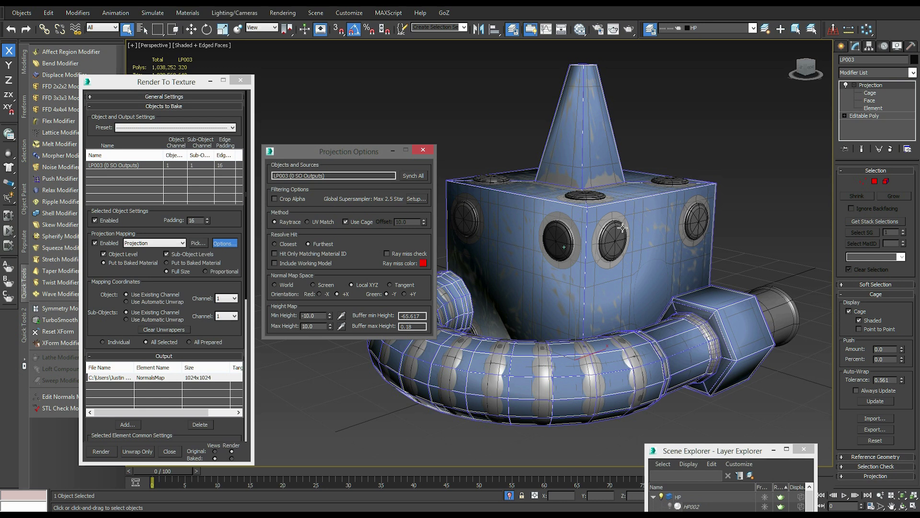
scroll(622, 228, "up", 2)
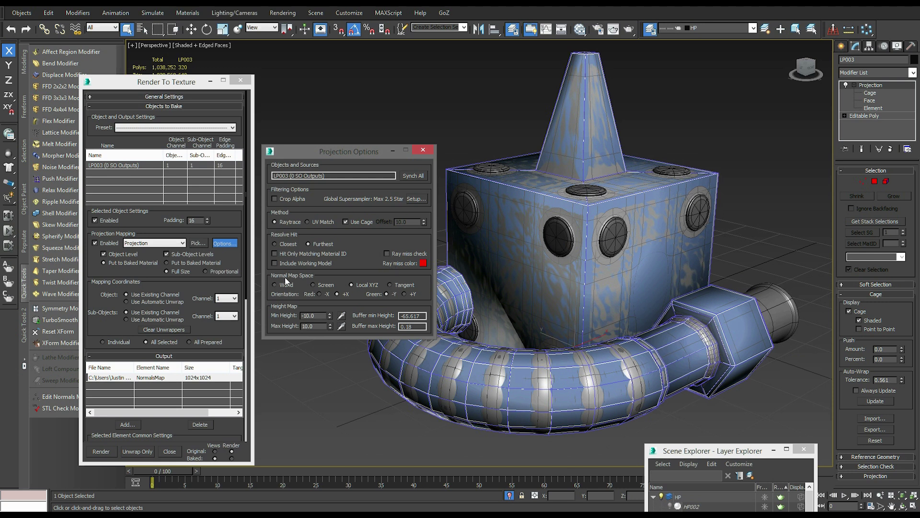
left_click(390, 285)
left_click(352, 285)
Bring the tangent-space and object-space normal maps from Photoshop over the scene and arrange them for comparison
left_click_drag(919, 64, 628, 10)
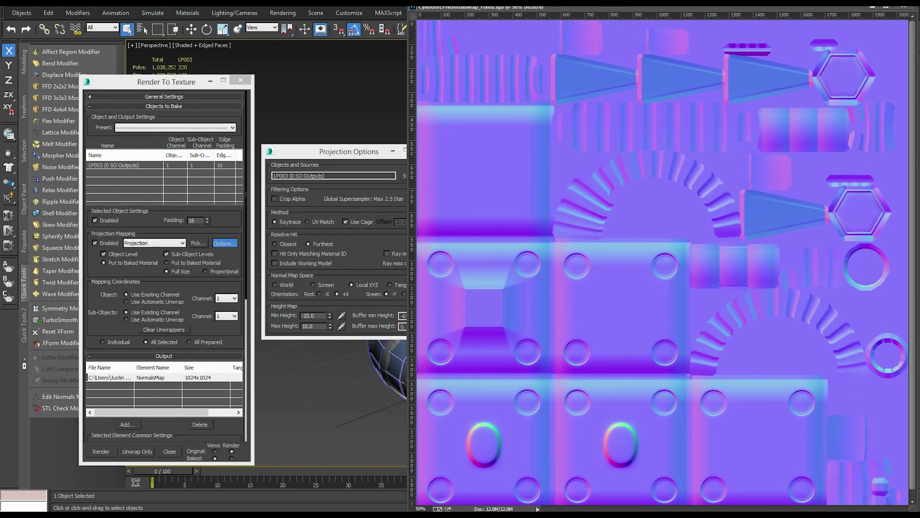
left_click_drag(919, 29, 201, 5)
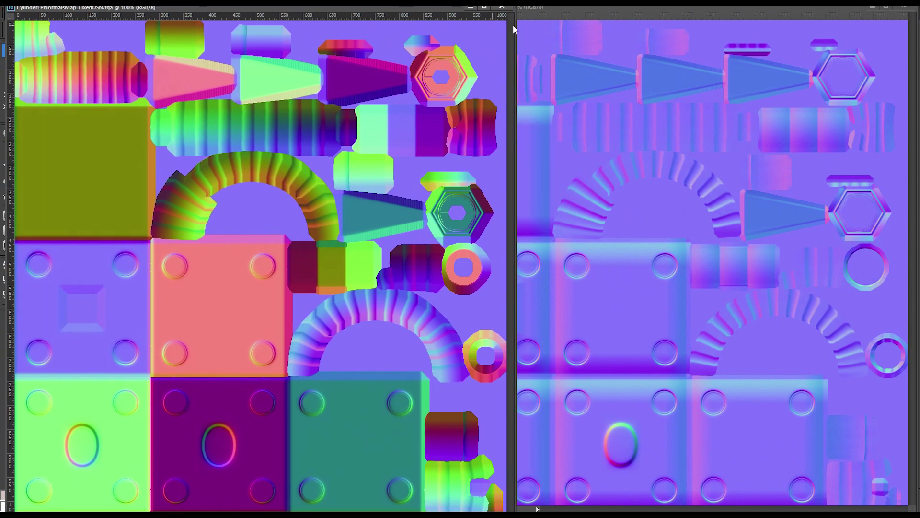
left_click(566, 12)
left_click_drag(566, 10, 442, 7)
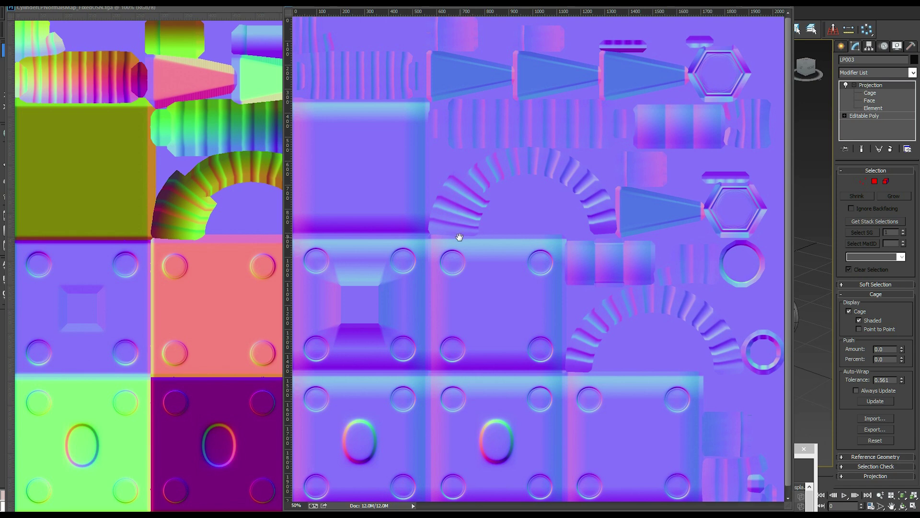
left_click(262, 8)
left_click_drag(268, 9, 344, 8)
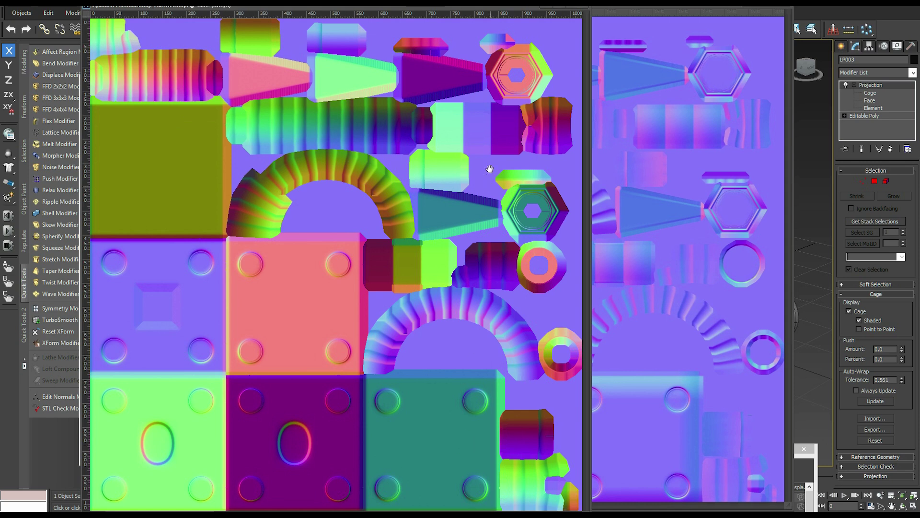
left_click_drag(487, 9, 444, 7)
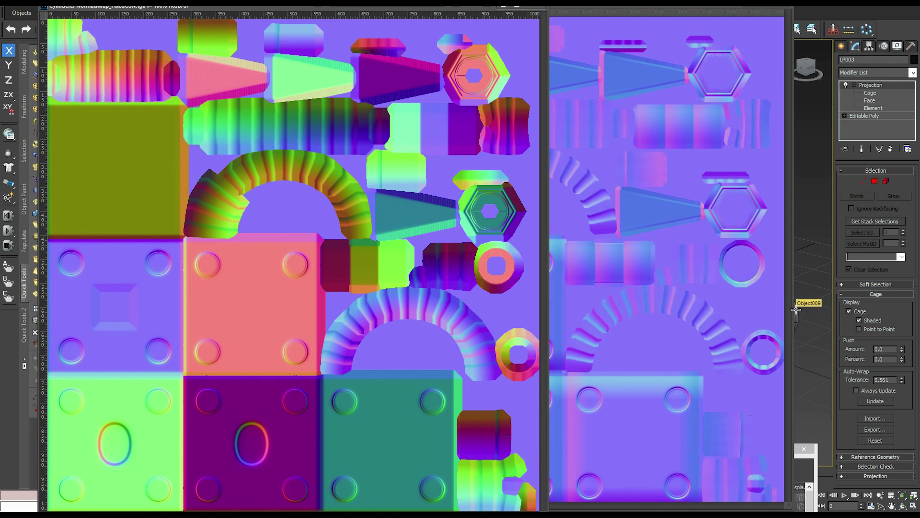
Compare the two normal maps by bringing each to the front, and move both away from the 3D scene
left_click(625, 46)
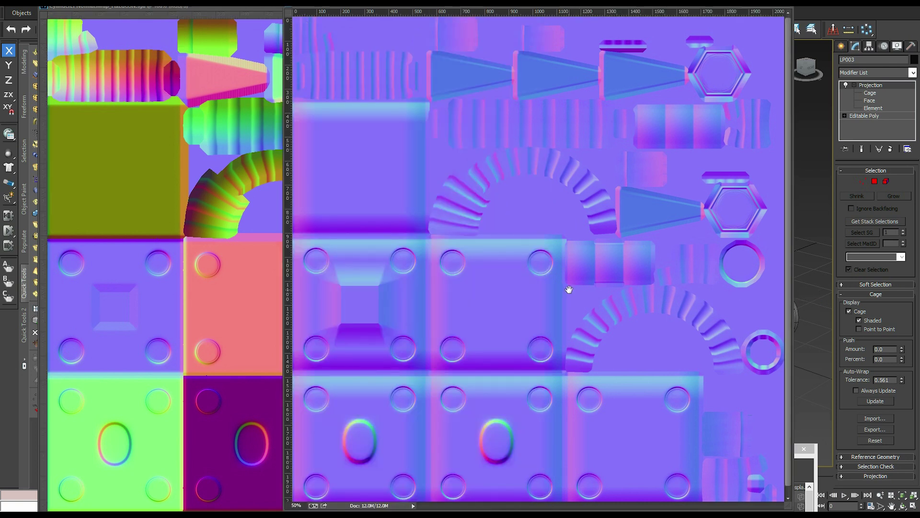
left_click(183, 9)
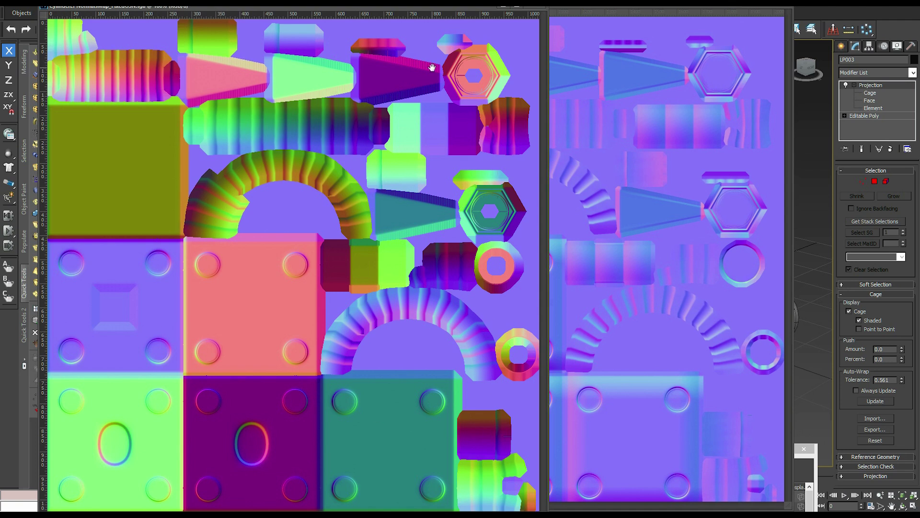
left_click_drag(455, 8, 919, 34)
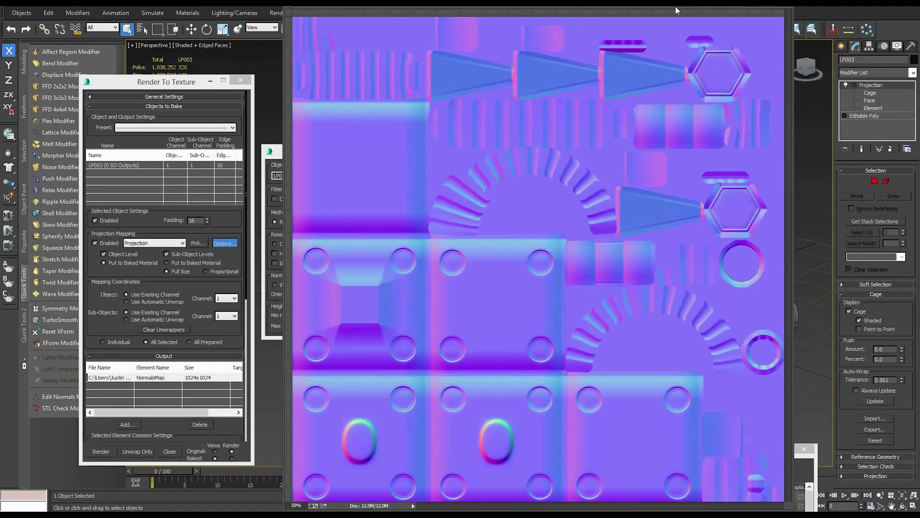
left_click_drag(675, 6, 919, 19)
middle_click_drag(760, 174, 688, 263, "alt")
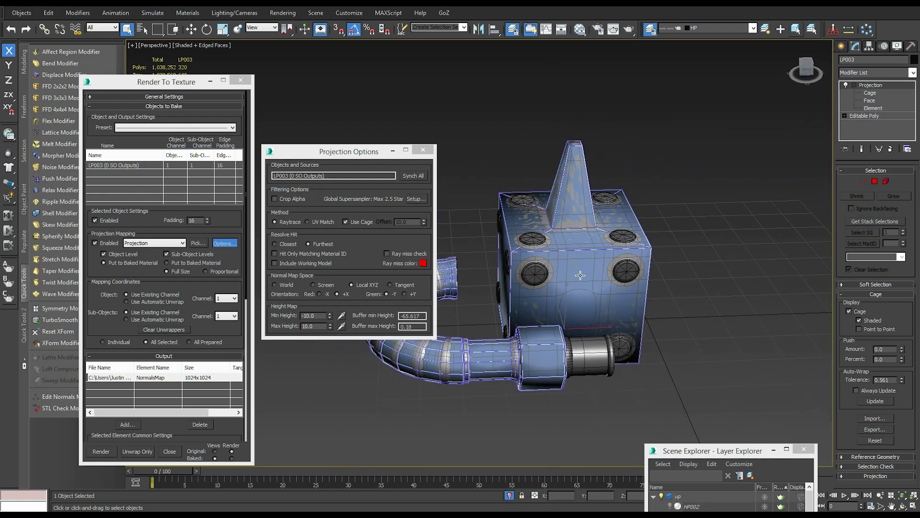
scroll(782, 222, "down", 5)
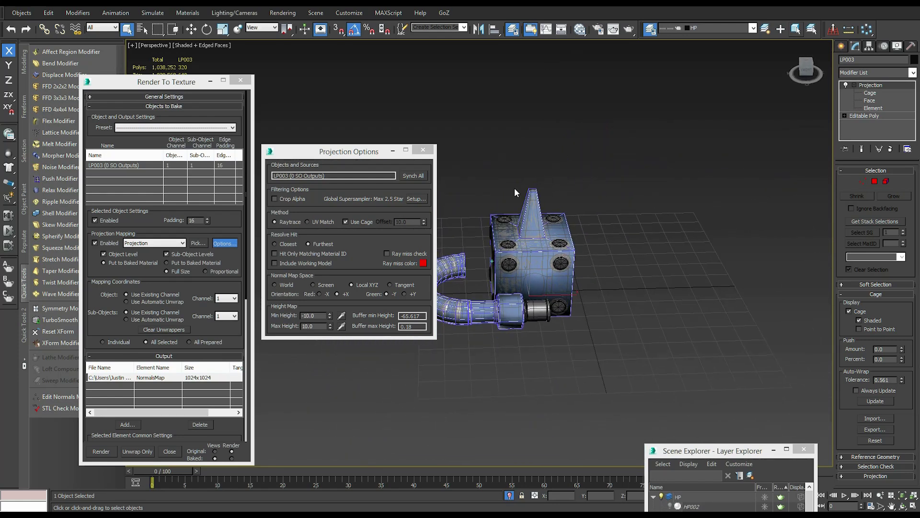
scroll(620, 242, "up", 2)
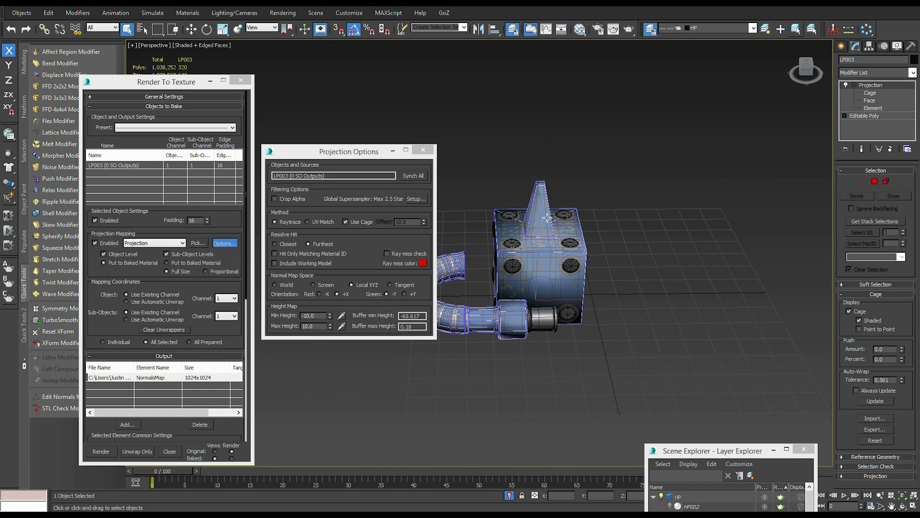
middle_click_drag(516, 296, 539, 241, "alt")
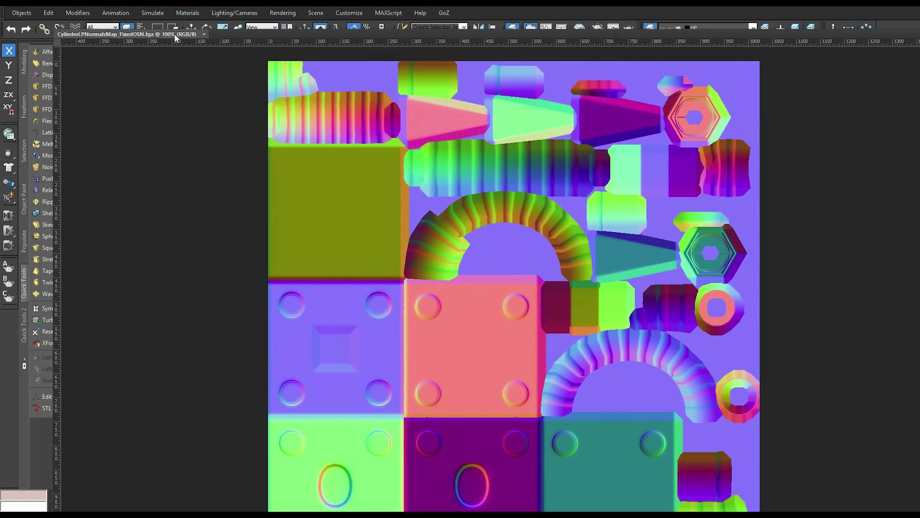
Float CylinderLPNormalsMap_FixedOSN.tga in its own Photoshop window beside the 3D model and zoom to inspect it
left_click_drag(176, 37, 235, 16)
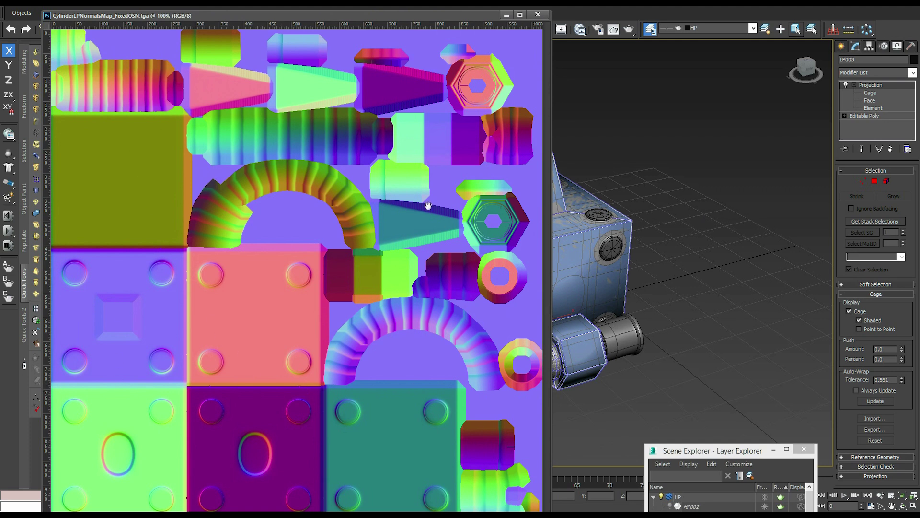
left_click(411, 170, "alt")
scroll(411, 170, "up", 1, "alt")
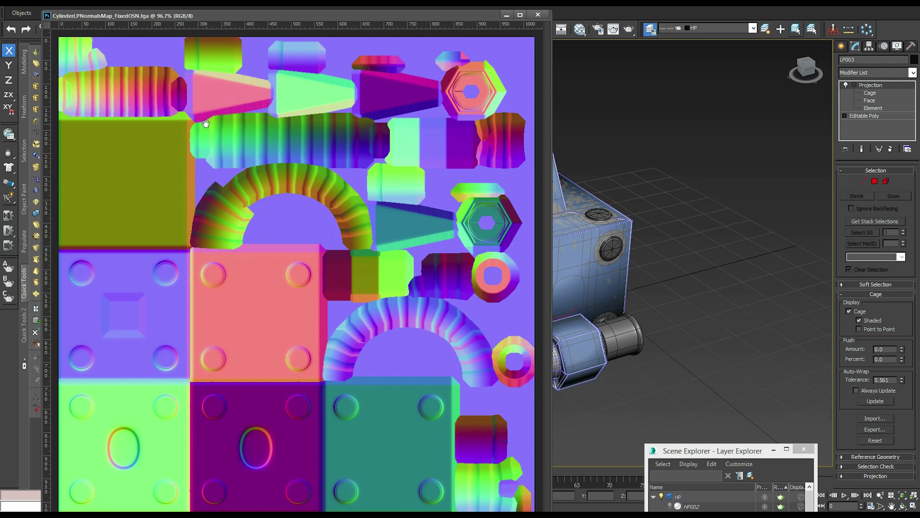
scroll(205, 123, "up", 1, "alt")
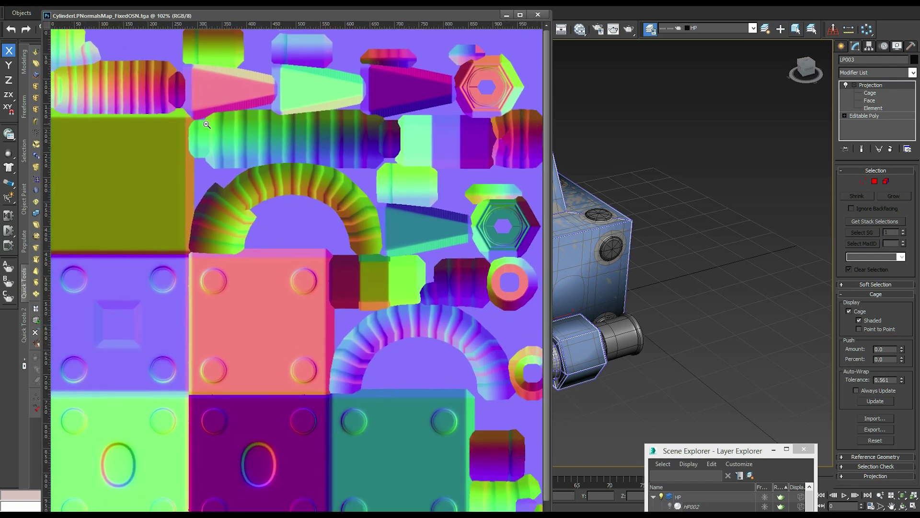
Zoom out the object-space normal map and return from Photoshop to the low-poly model in 3ds Max
scroll(205, 123, "down", 2, "alt")
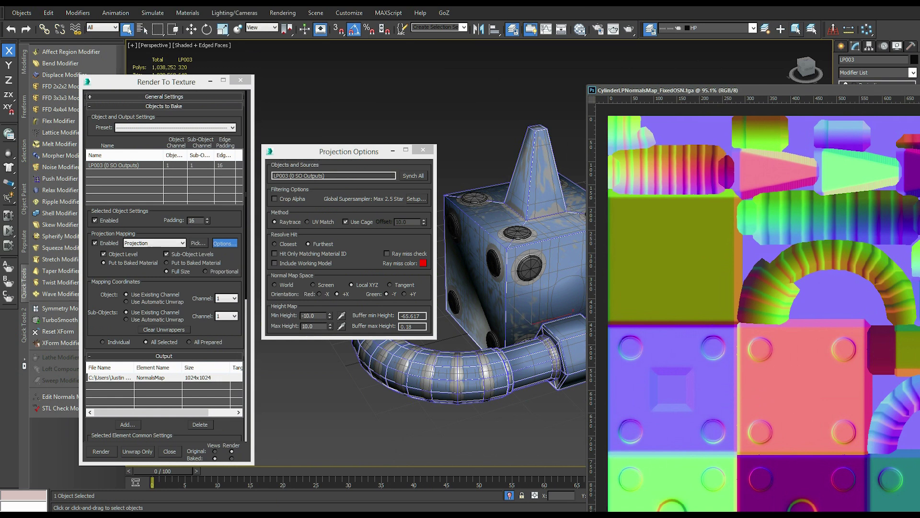
key("alt+Tab")
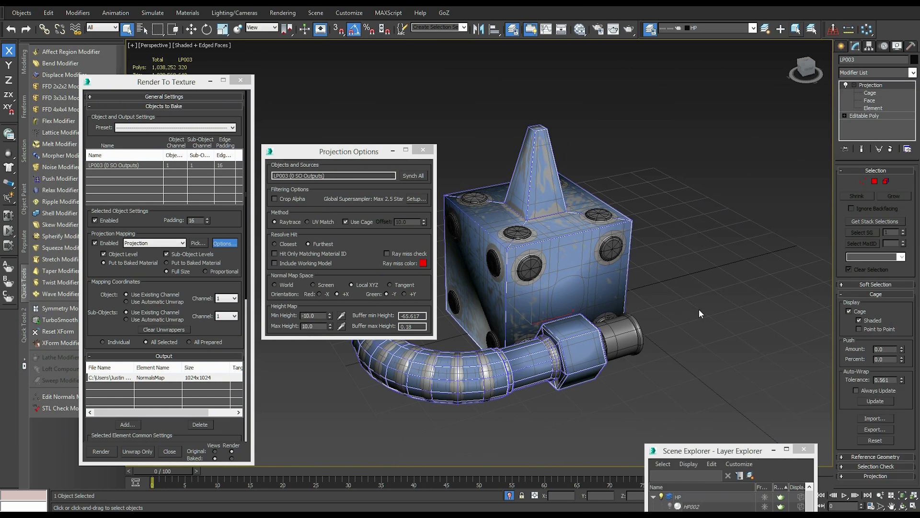
middle_click_drag(697, 304, 683, 313)
left_click(388, 253)
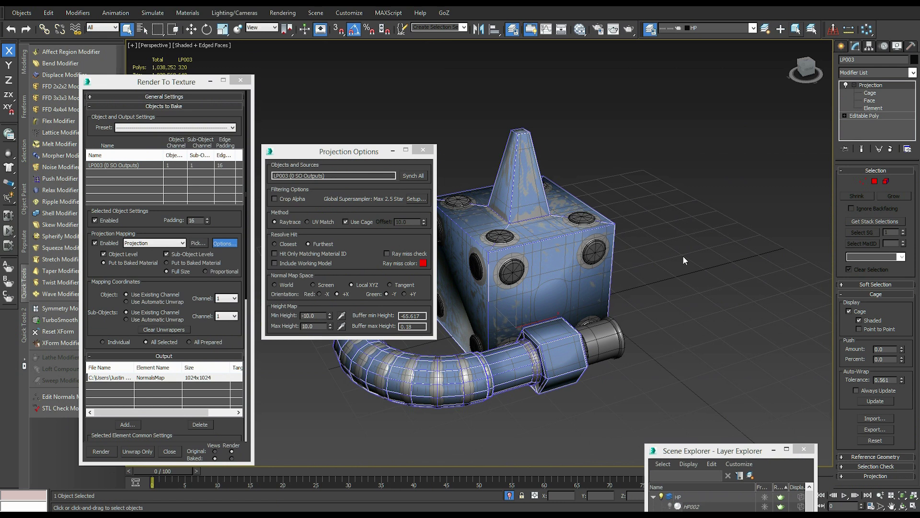
middle_click_drag(687, 256, 684, 268)
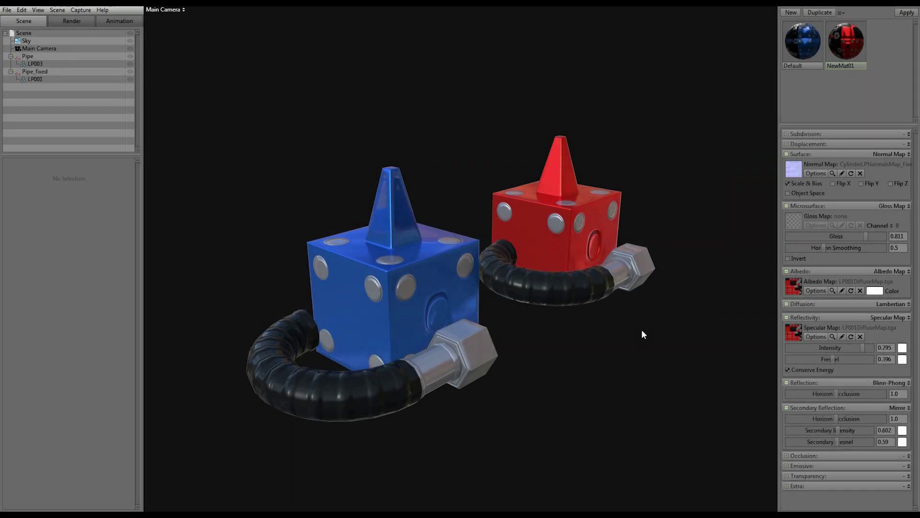
In Marmoset Toolbag, hide the Pipe_fixed model and inspect the shading of the blue model from several sides
mouse_move(641, 329)
left_mouse_down()
mouse_move(625, 326)
mouse_move(628, 318)
mouse_move(648, 309)
mouse_move(647, 317)
left_mouse_up()
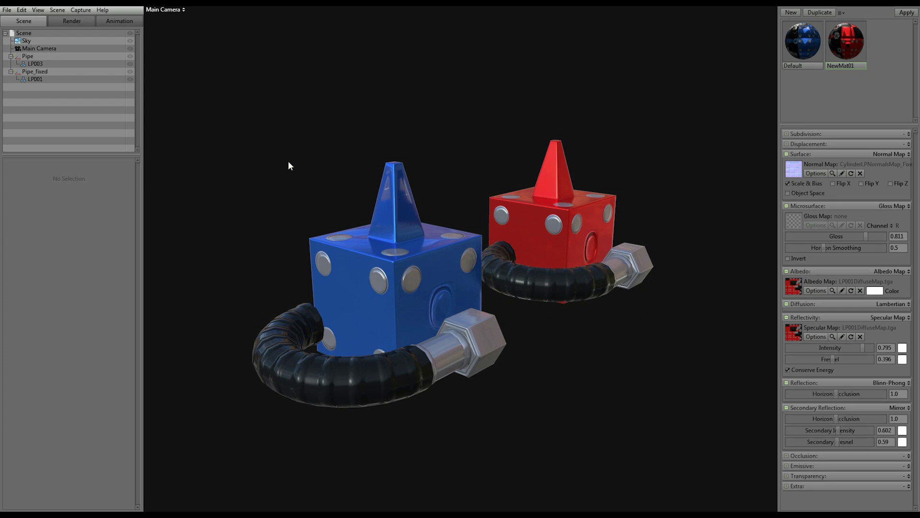
left_click(130, 71)
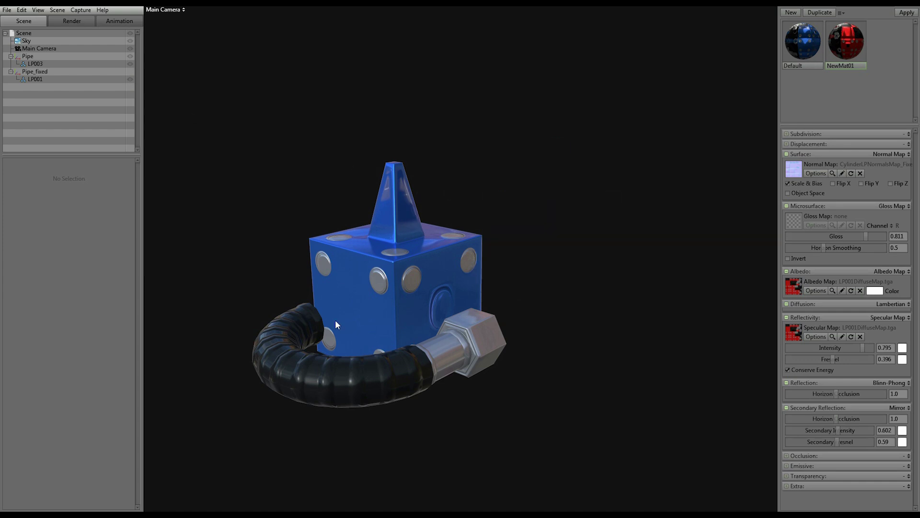
left_click_drag(534, 267, 619, 214)
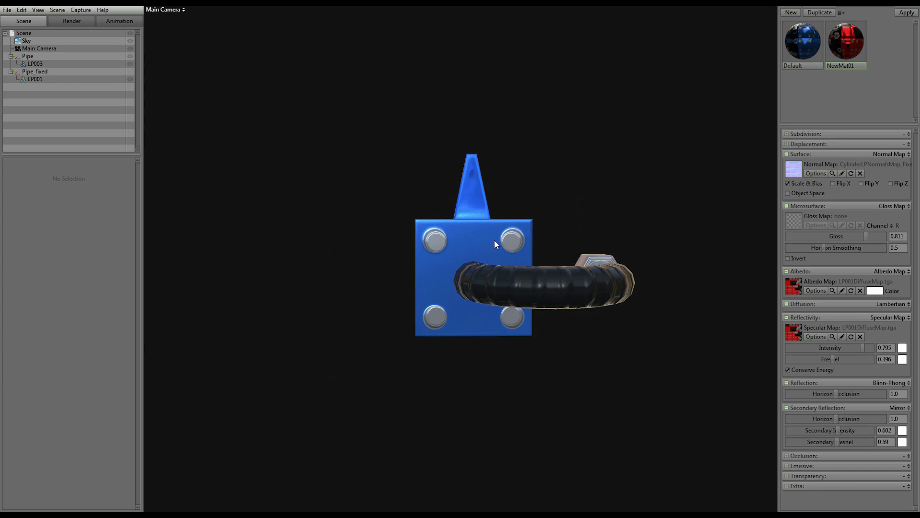
left_click_drag(630, 229, 608, 203)
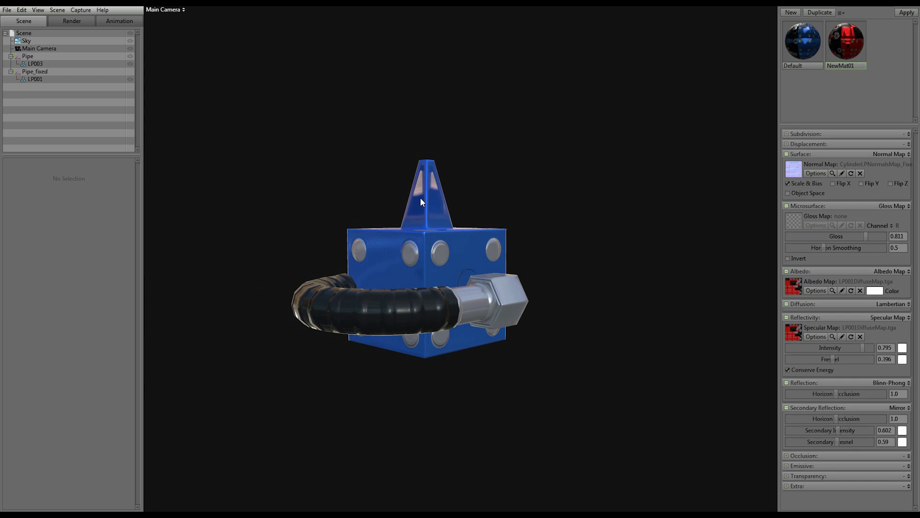
left_click_drag(454, 191, 538, 251)
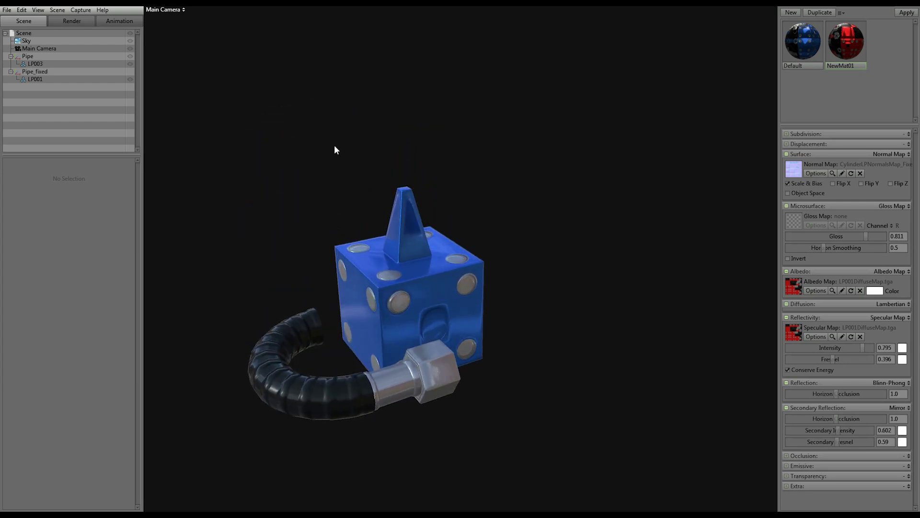
Show the Pipe_fixed model again and compare the shading of the blue and red models from the front, side and above
left_click(131, 71)
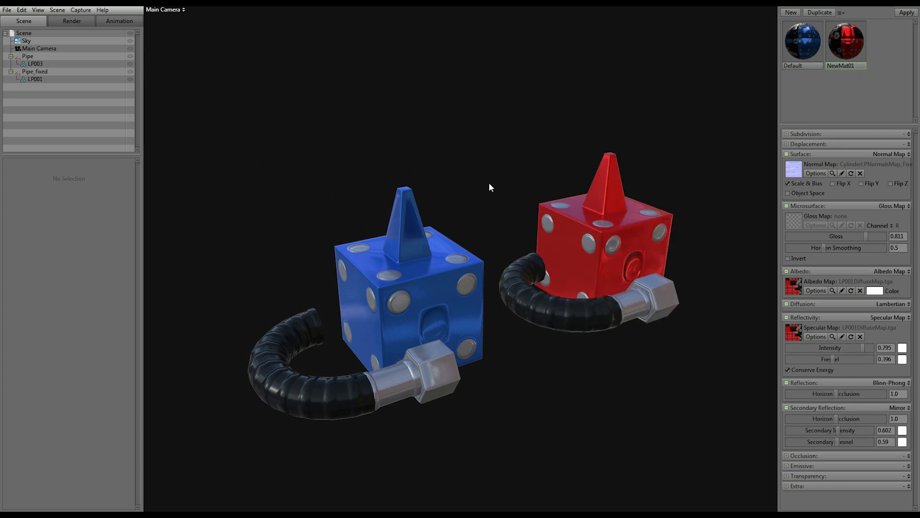
left_click_drag(586, 239, 625, 305)
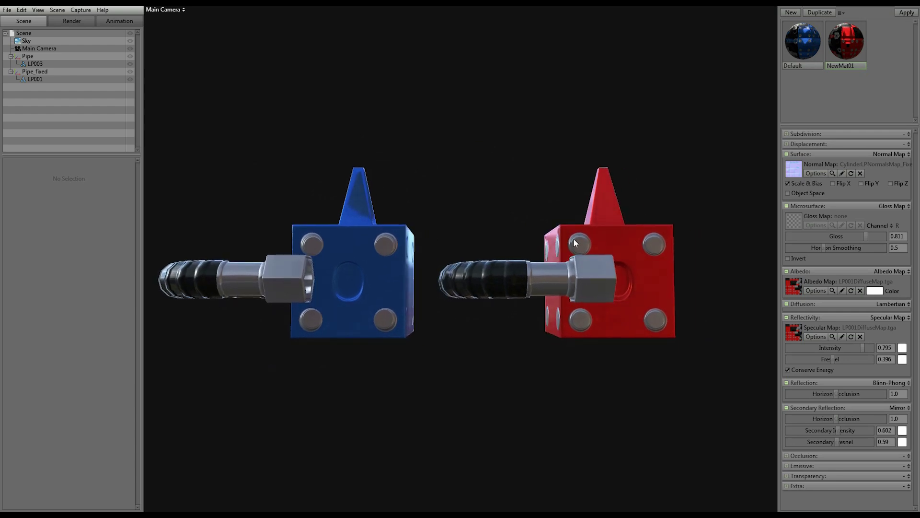
left_click_drag(659, 293, 565, 239)
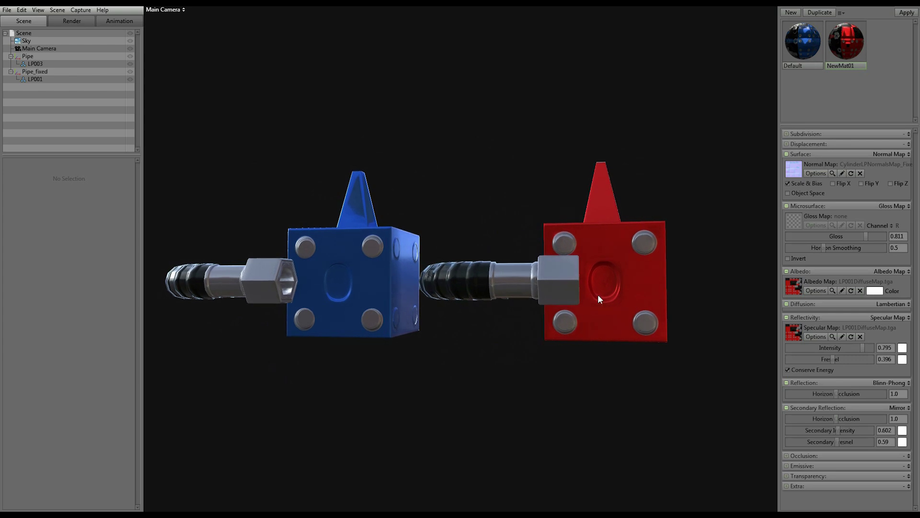
left_click_drag(639, 268, 658, 267)
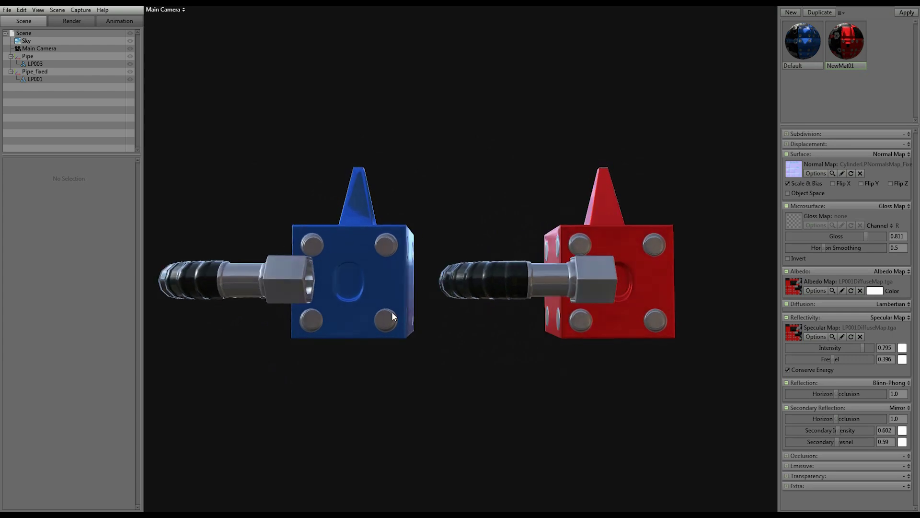
left_click_drag(430, 250, 544, 288)
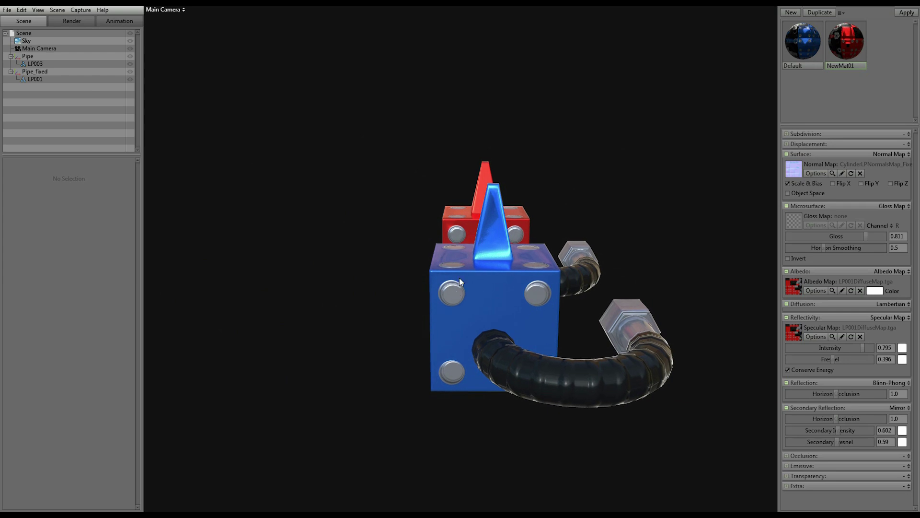
left_click_drag(452, 282, 639, 254)
left_click_drag(617, 207, 625, 302)
Turn on the wireframe overlay and compare the mesh edges of the blue and red models
left_click(61, 20)
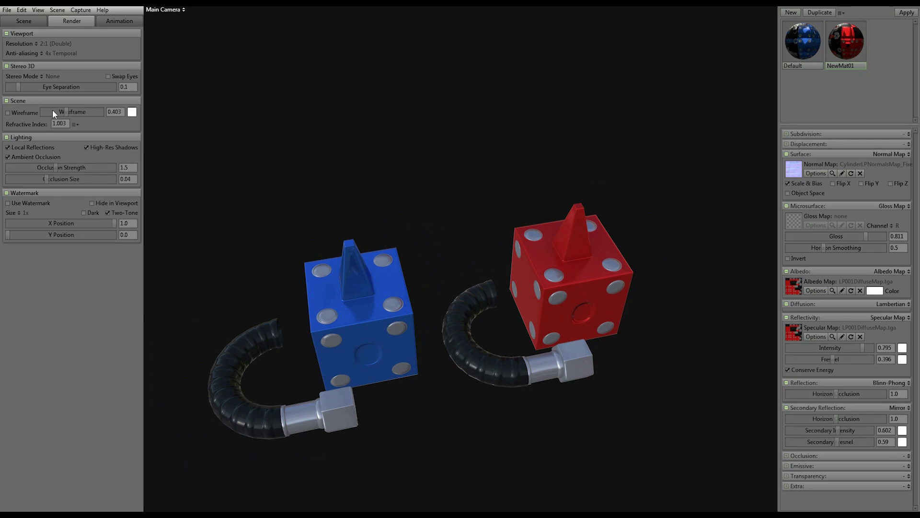
left_click(7, 112)
scroll(424, 189, "up", 3)
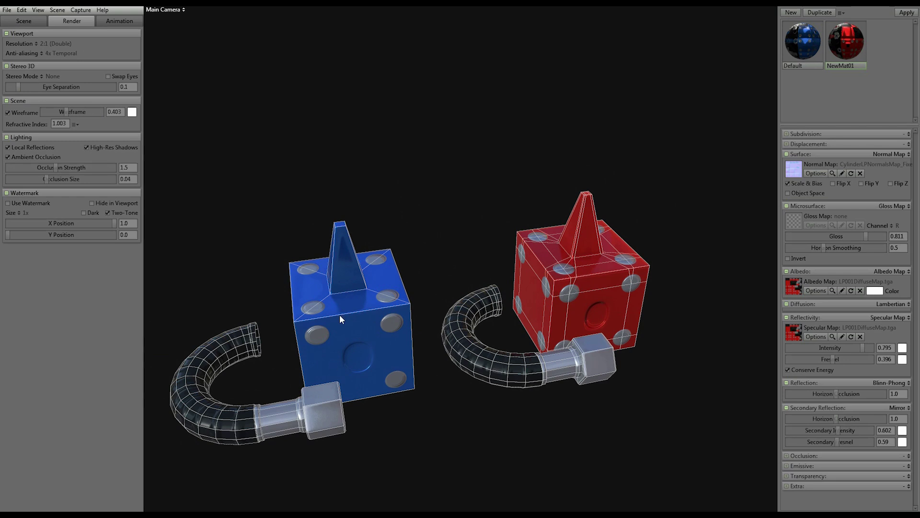
left_click_drag(299, 317, 422, 298)
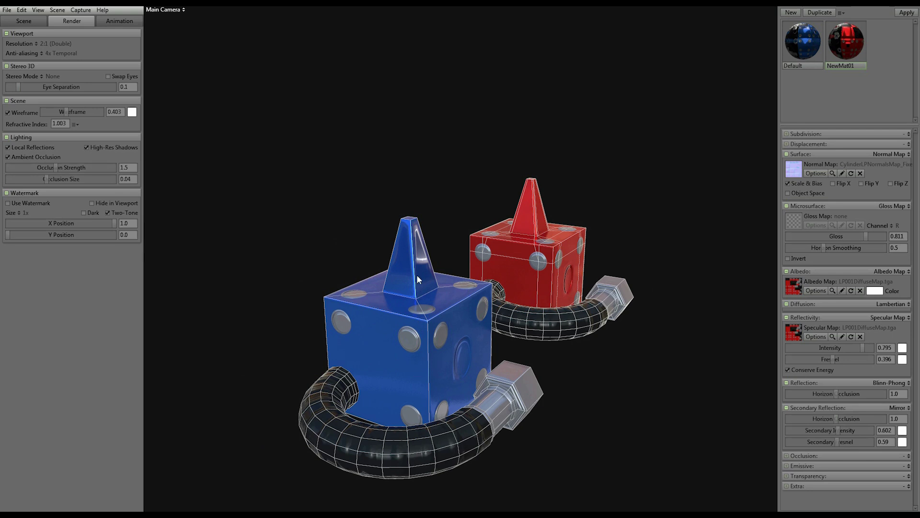
left_click_drag(459, 329, 583, 273)
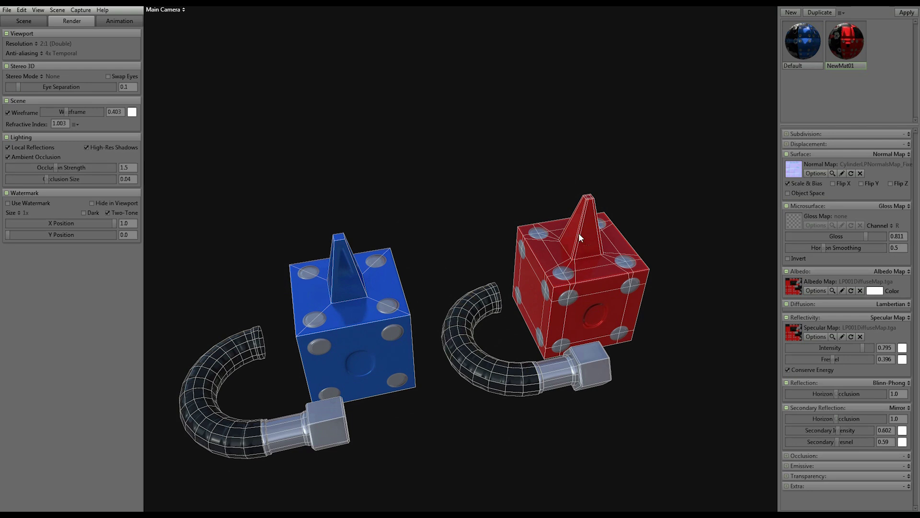
Examine the wireframe and shading along the cube edges and spike of both models from different angles
left_click_drag(584, 197, 612, 240)
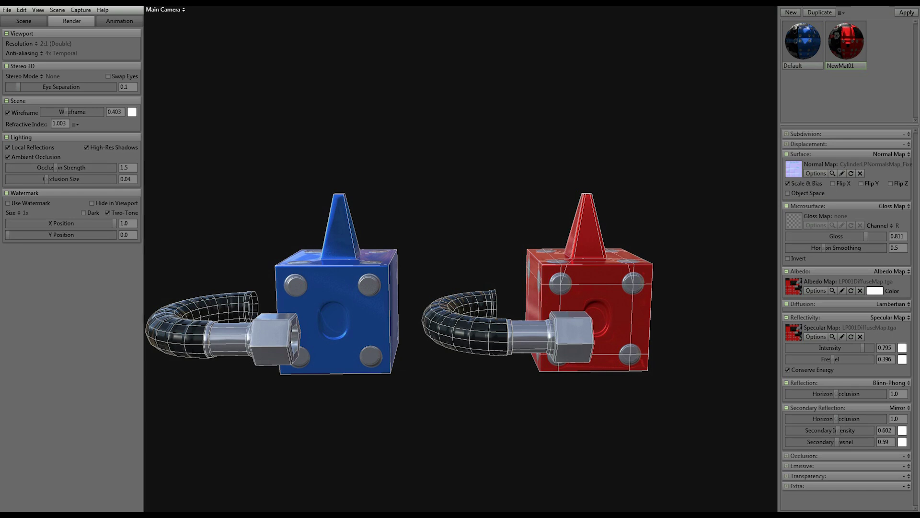
left_click_drag(493, 298, 366, 345)
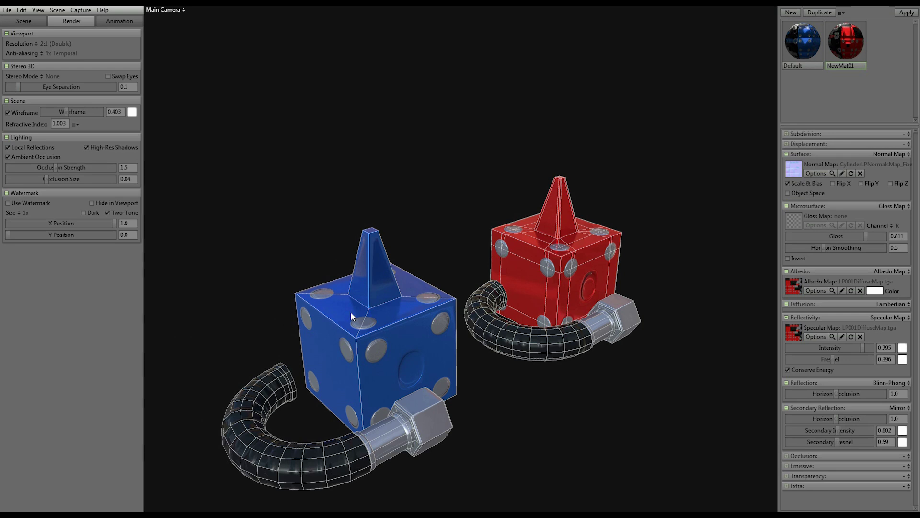
left_click_drag(387, 314, 477, 343)
left_click_drag(394, 311, 327, 271)
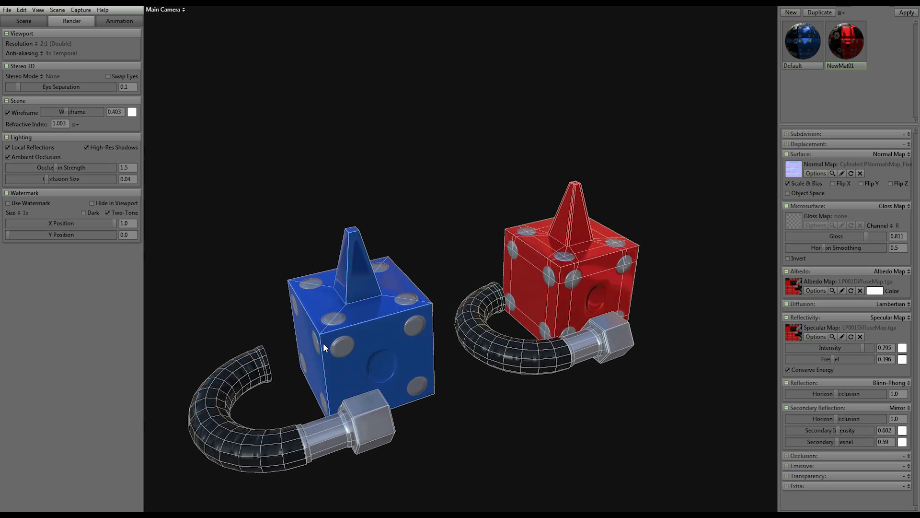
left_click_drag(362, 370, 315, 342)
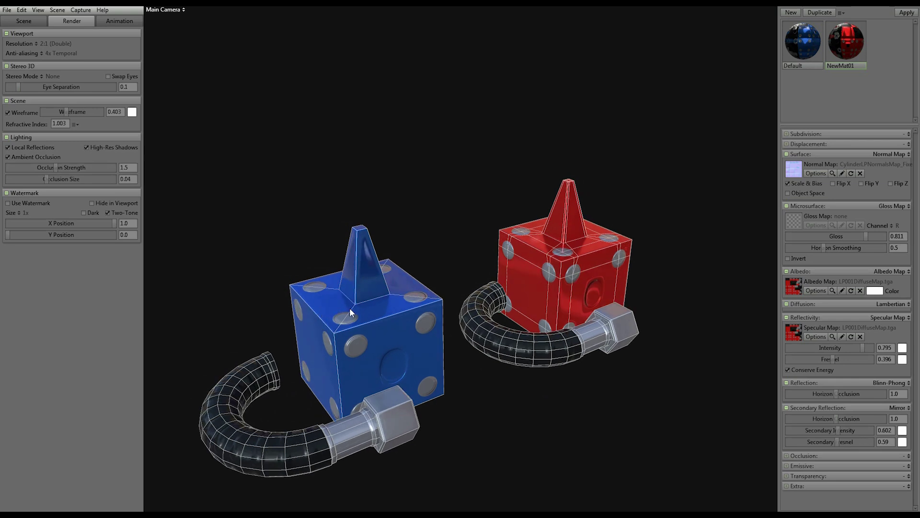
left_click_drag(464, 294, 320, 242)
left_click_drag(351, 212, 386, 335)
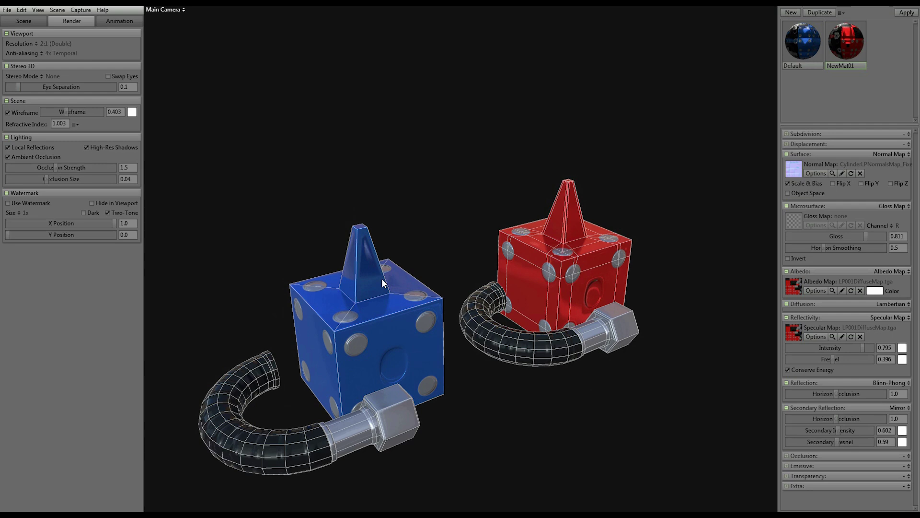
left_click_drag(578, 262, 568, 285)
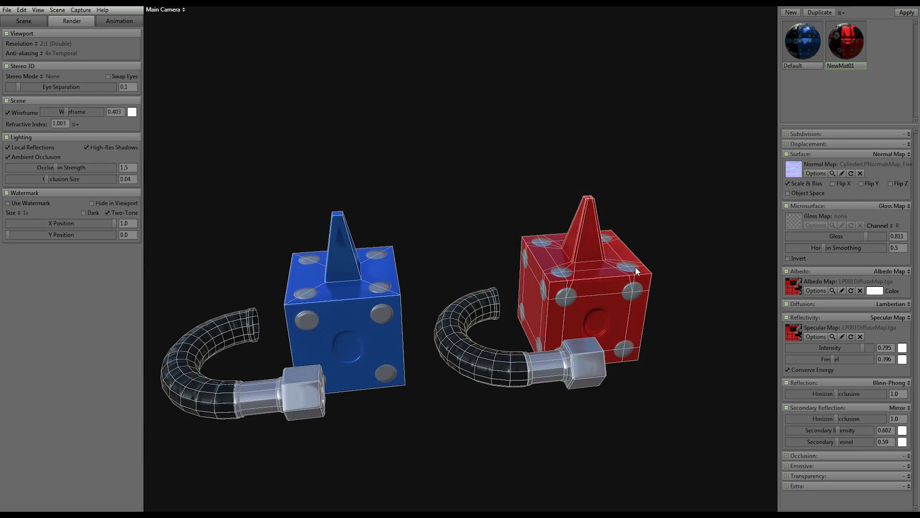
Examine the red model up close, checking the extra edges around its cube and spike against the blue model
left_click_drag(657, 318, 515, 305)
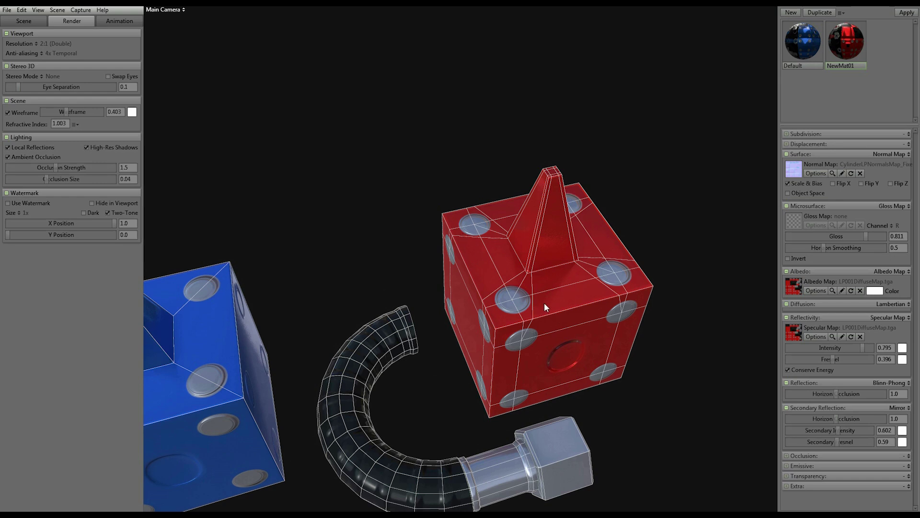
left_click_drag(572, 323, 623, 313)
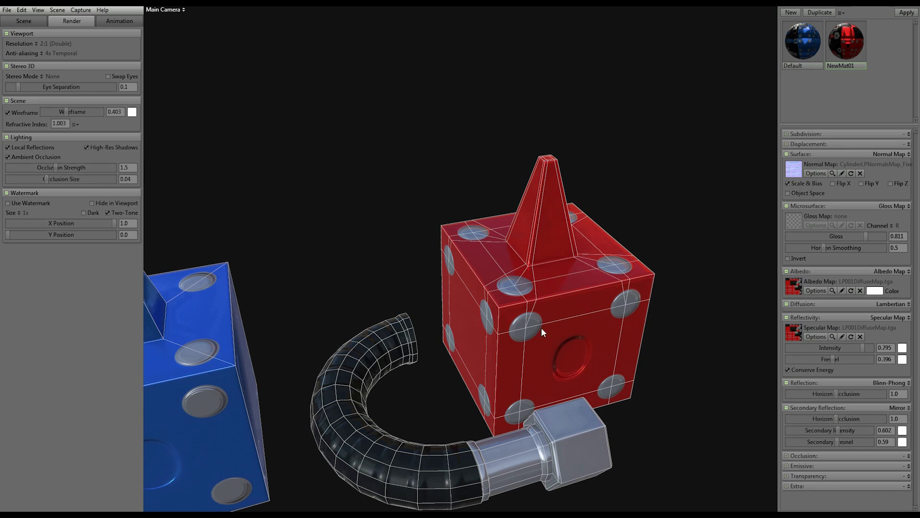
left_click_drag(541, 327, 563, 300)
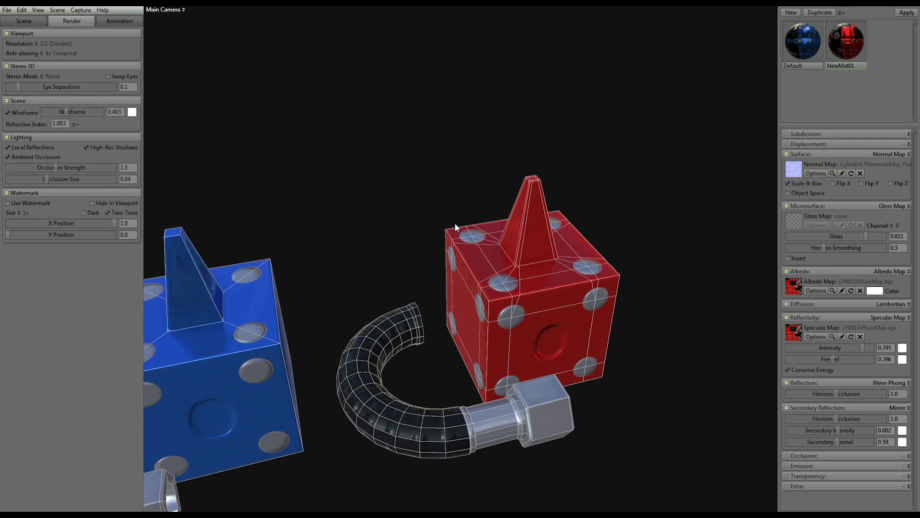
left_click_drag(490, 300, 476, 254)
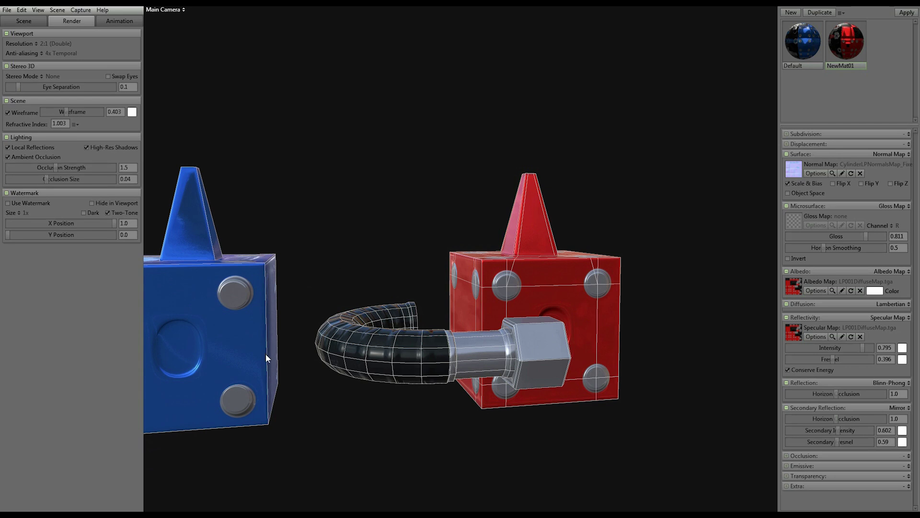
left_click_drag(433, 278, 472, 318)
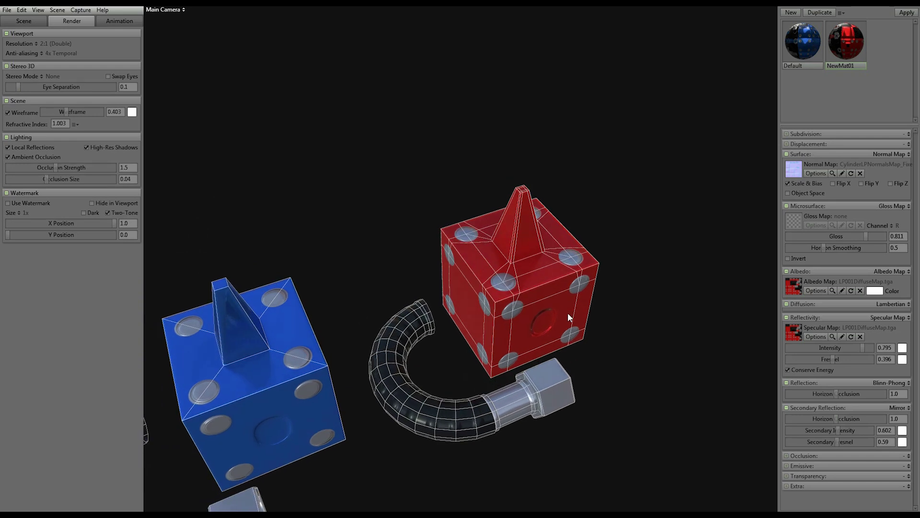
left_click_drag(628, 325, 588, 235)
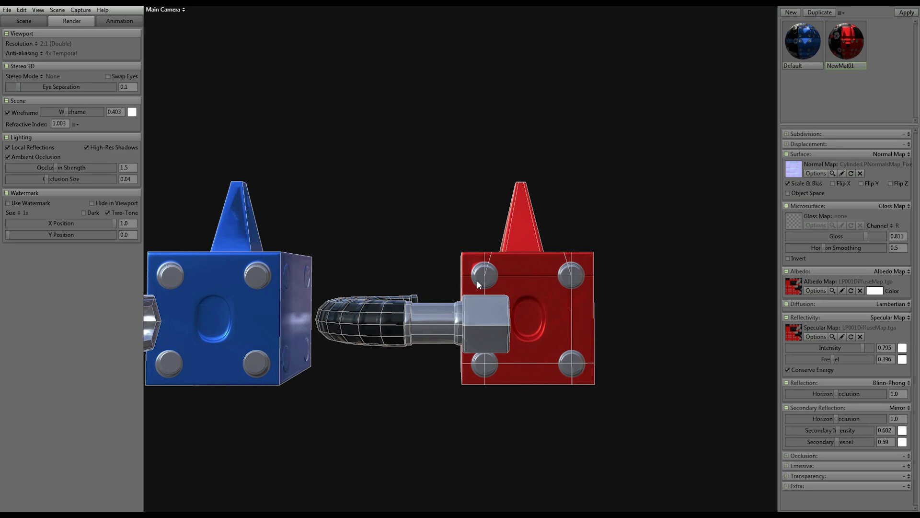
left_click_drag(555, 272, 526, 301)
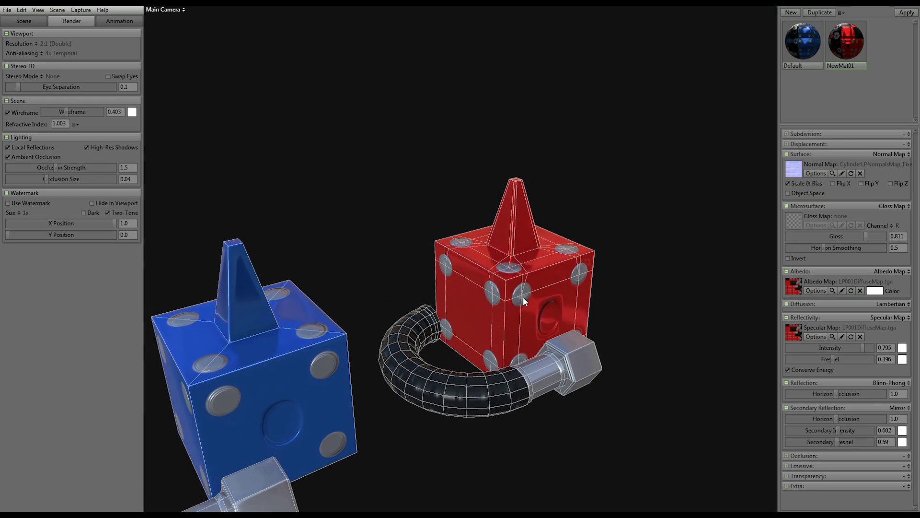
left_click_drag(565, 336, 550, 354)
left_click_drag(437, 487, 165, 242)
Turn off the wireframe overlay and compare the plain shaded models from above and below
left_click(8, 112)
left_click_drag(401, 343, 249, 337)
scroll(482, 381, "down", 3)
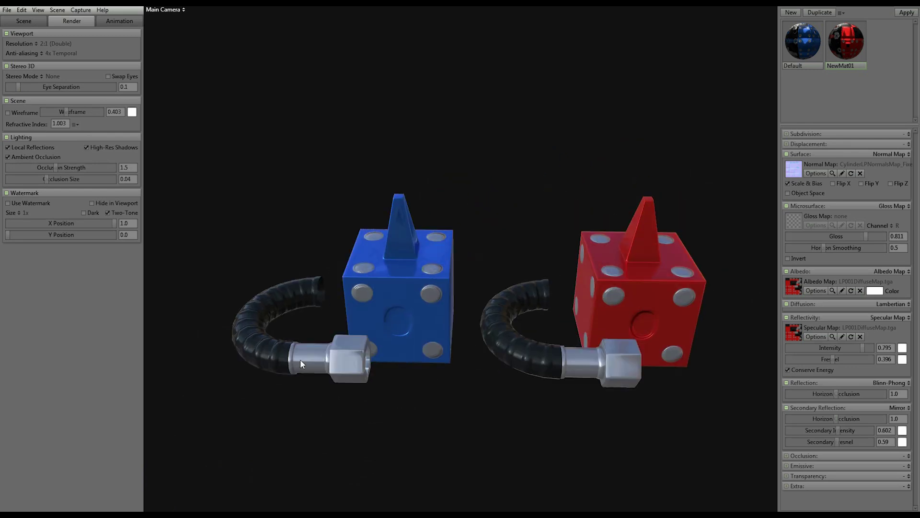
left_click_drag(301, 364, 535, 324)
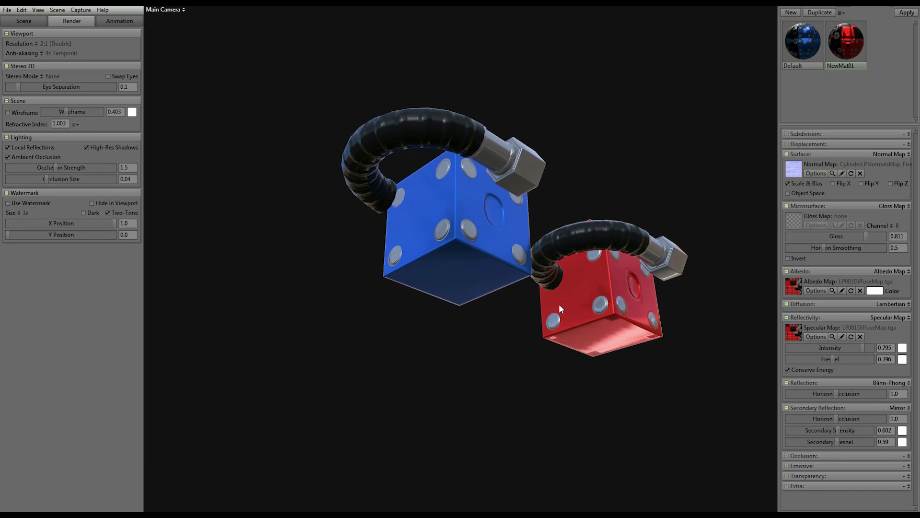
left_click_drag(612, 286, 446, 168)
left_click_drag(433, 207, 437, 278)
left_click_drag(471, 387, 447, 384)
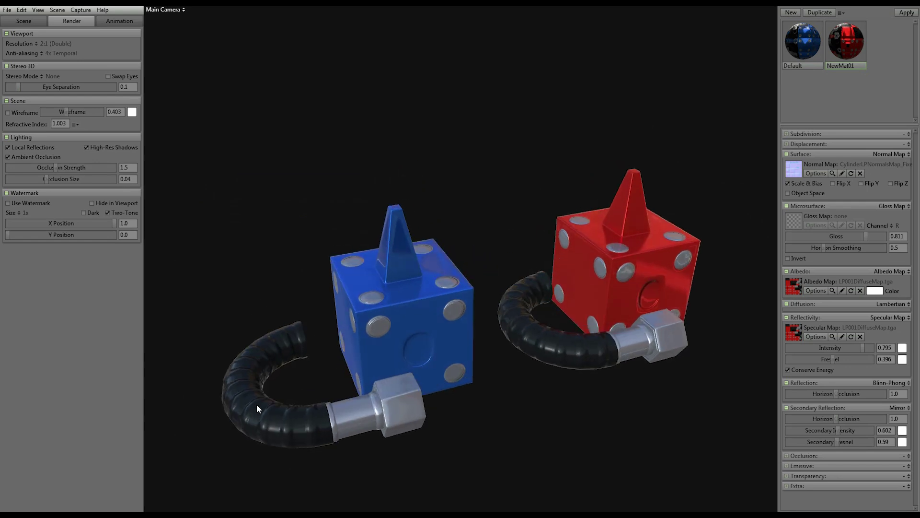
left_click_drag(358, 404, 528, 382)
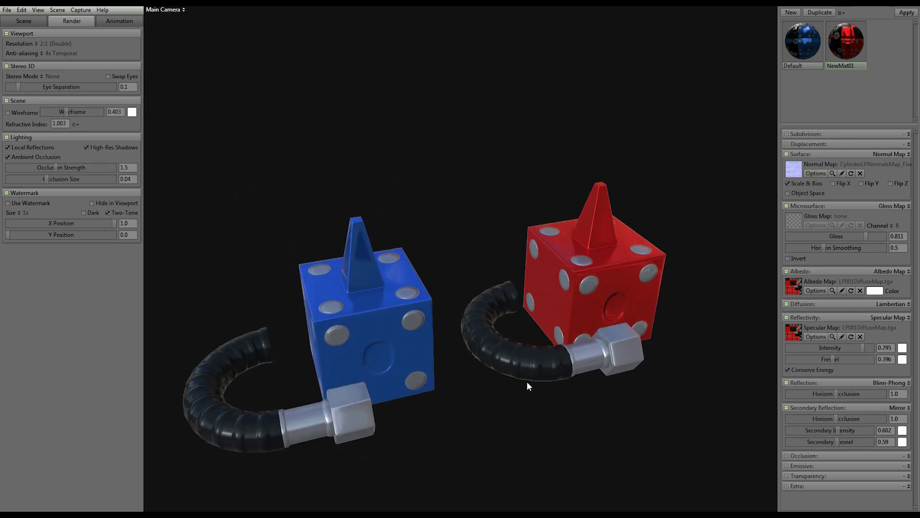
Show the wireframe overlay again and compare the edge layout of the red and blue cubes up close
left_click(8, 113)
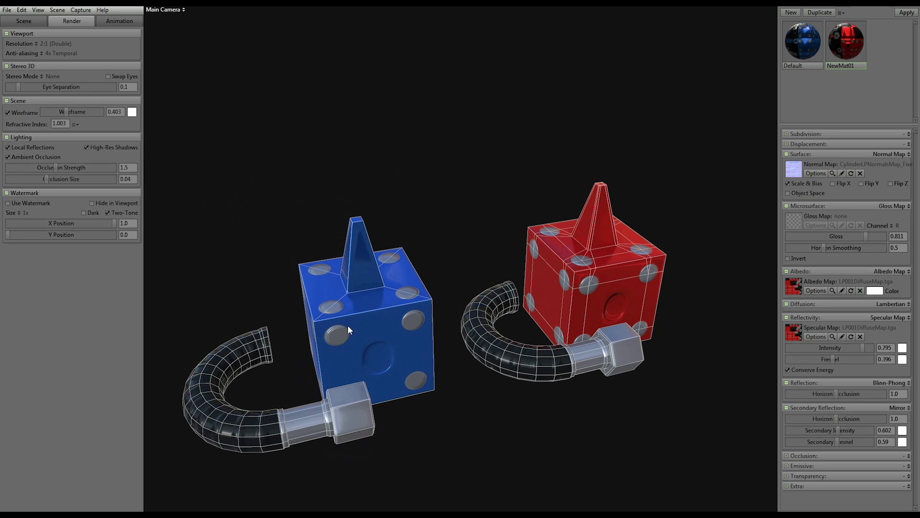
left_click_drag(614, 298, 560, 313)
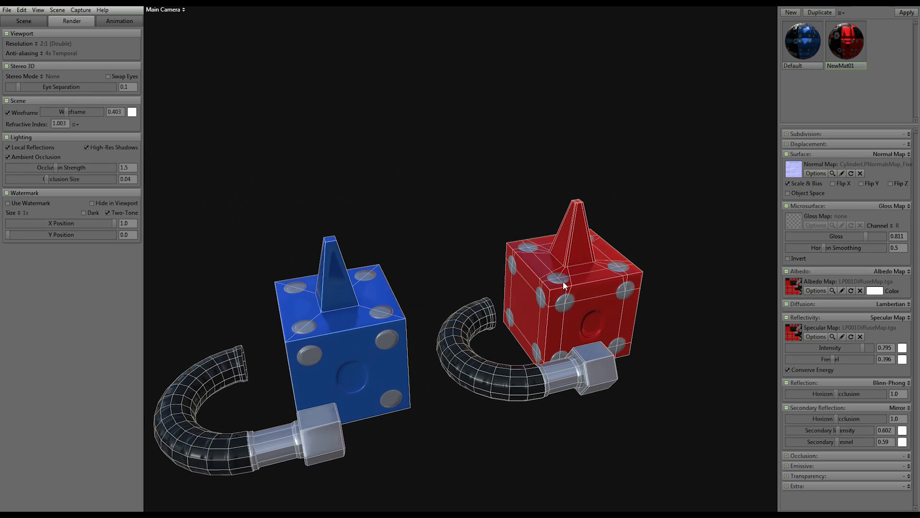
scroll(573, 211, "up", 6)
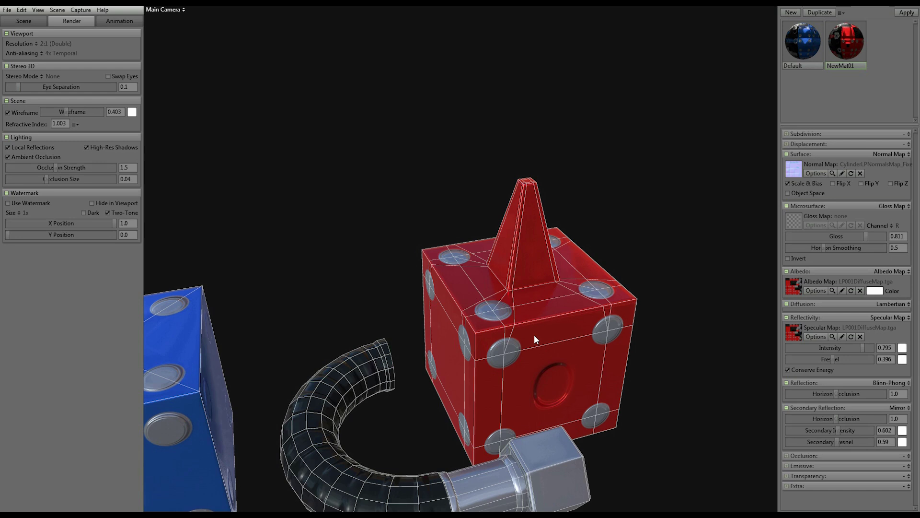
scroll(534, 335, "down", 6)
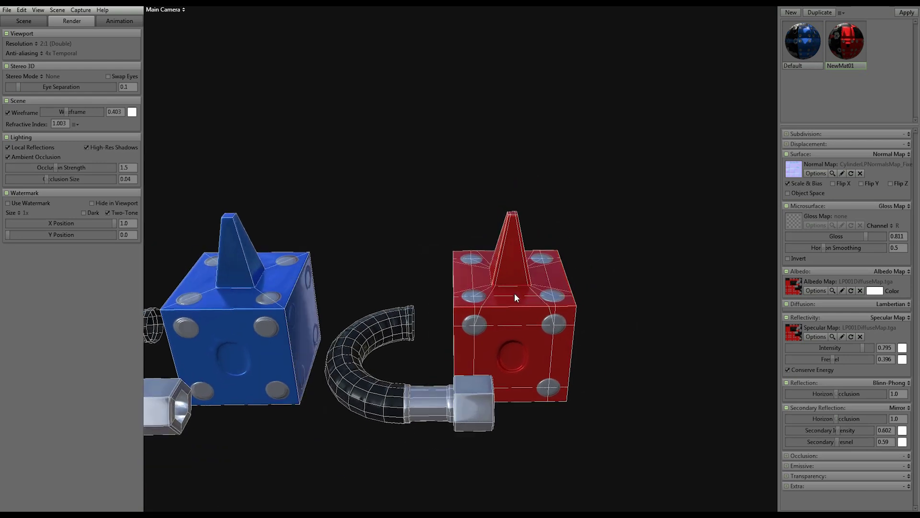
left_click_drag(583, 285, 522, 379)
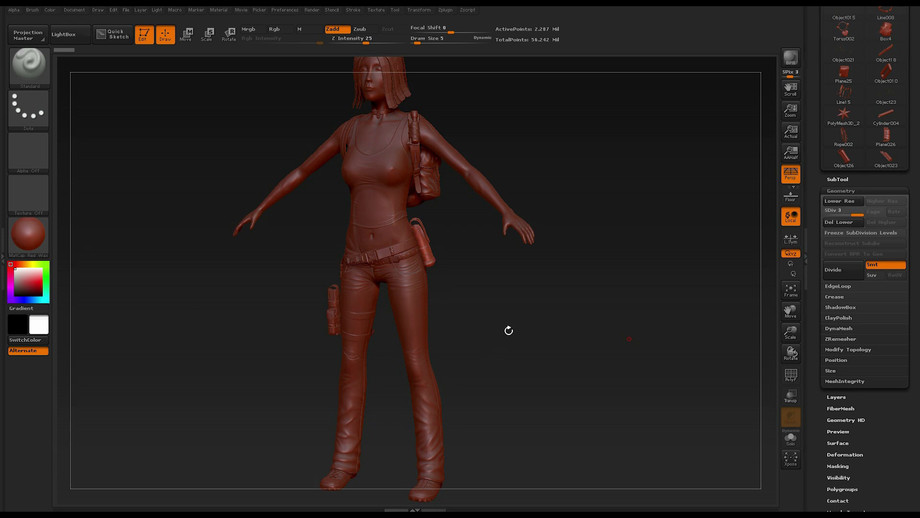
Switch to ZBrush and examine the sculpted female character and her gear from the front, side and back
left_click_drag(506, 330, 476, 329)
left_click_drag(530, 302, 519, 307)
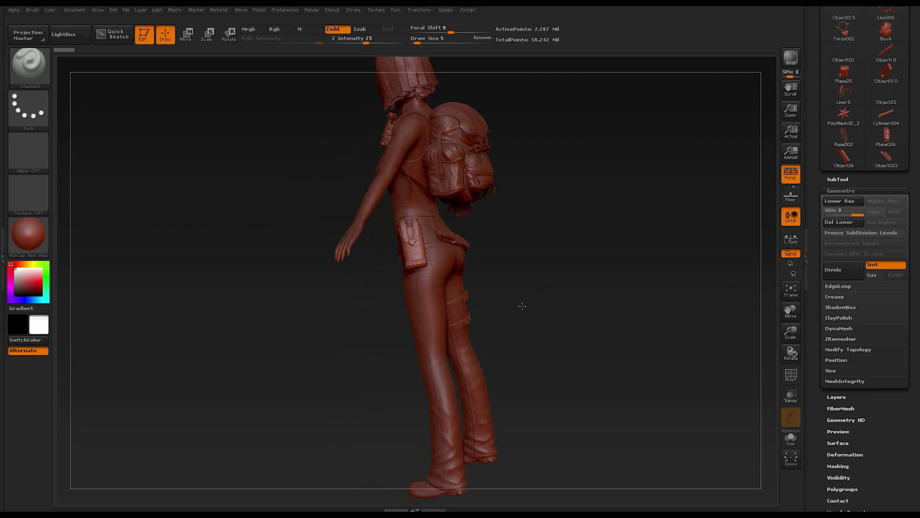
left_click_drag(548, 253, 584, 258)
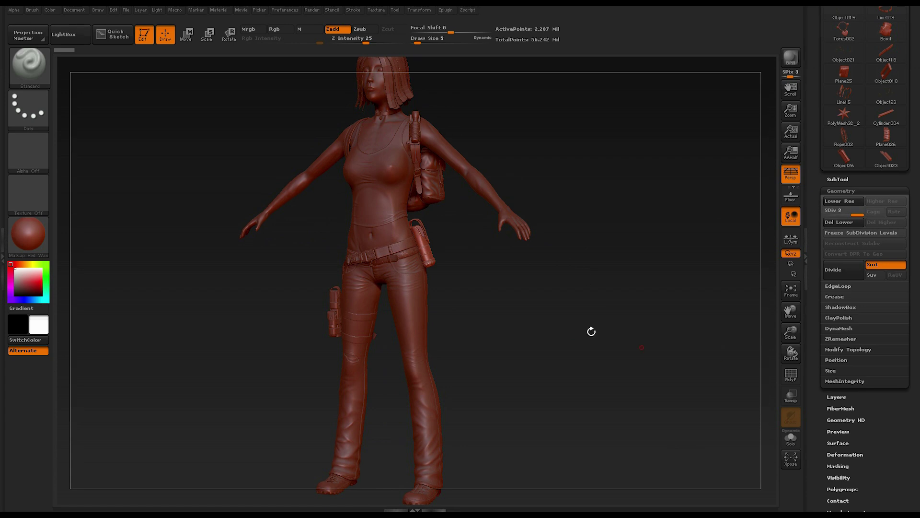
left_click_drag(565, 312, 575, 312, "alt")
left_click_drag(550, 349, 540, 353)
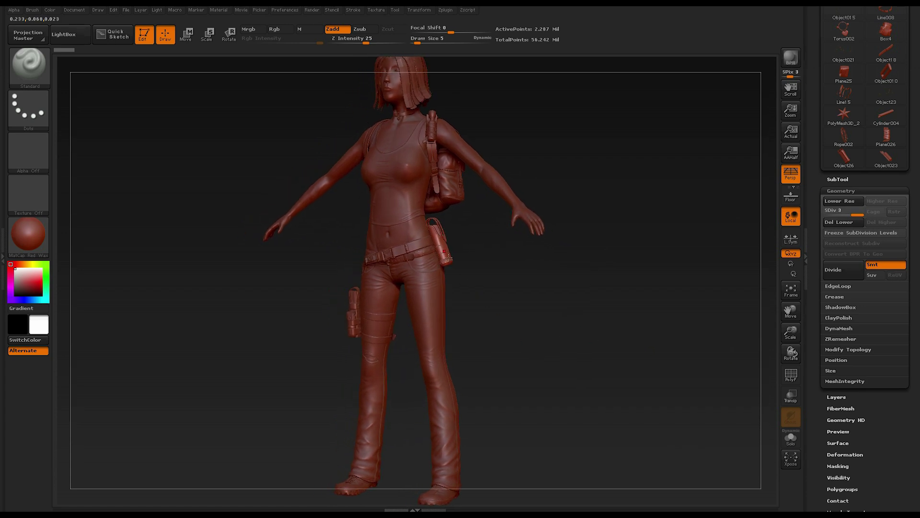
left_click_drag(557, 335, 509, 337)
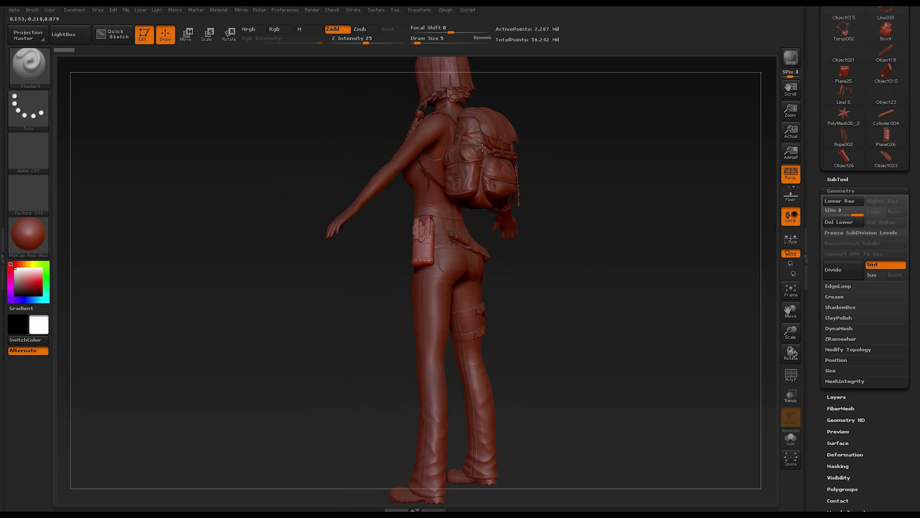
left_click_drag(575, 292, 582, 297)
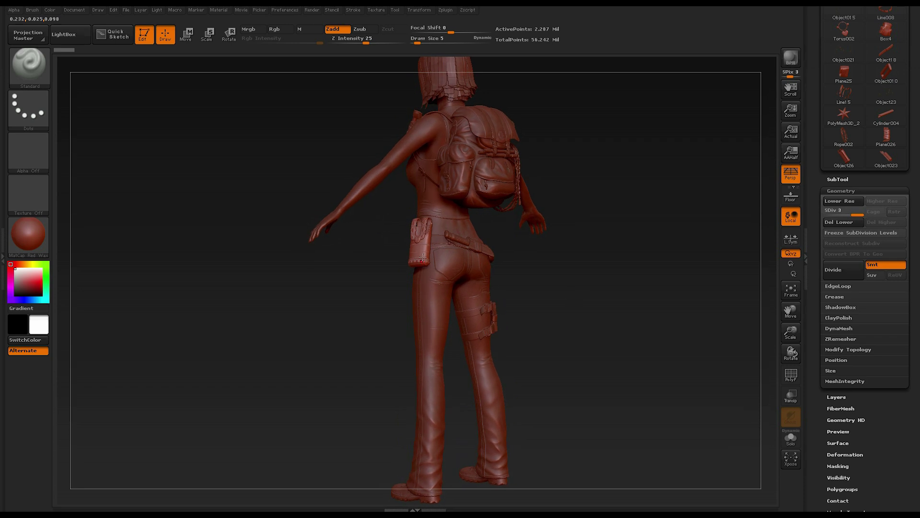
mouse_move(565, 267)
left_mouse_down()
mouse_move(593, 267)
mouse_move(578, 267)
left_mouse_up()
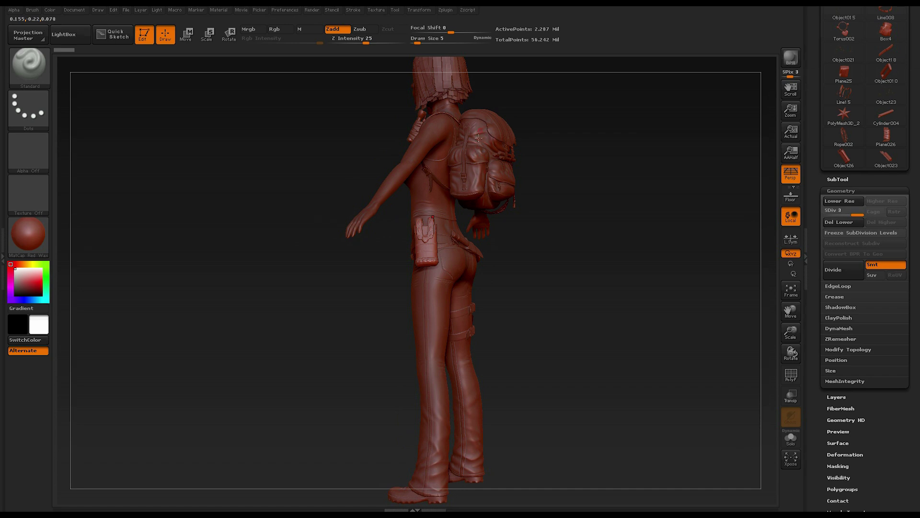
Solo the hip holster to inspect its sculpted details, then restore the full character and view how it sits
left_click(790, 437)
left_click_drag(555, 311, 521, 337)
left_click_drag(561, 296, 511, 312)
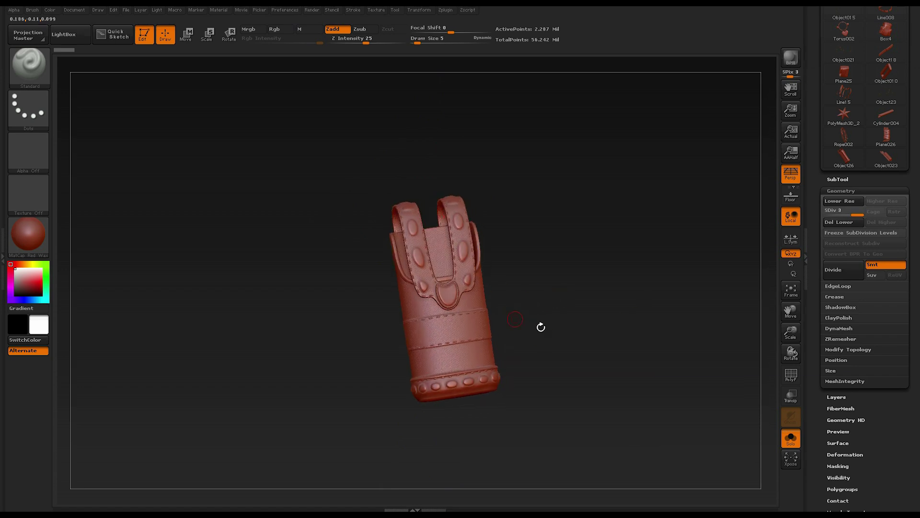
left_click_drag(547, 344, 518, 294)
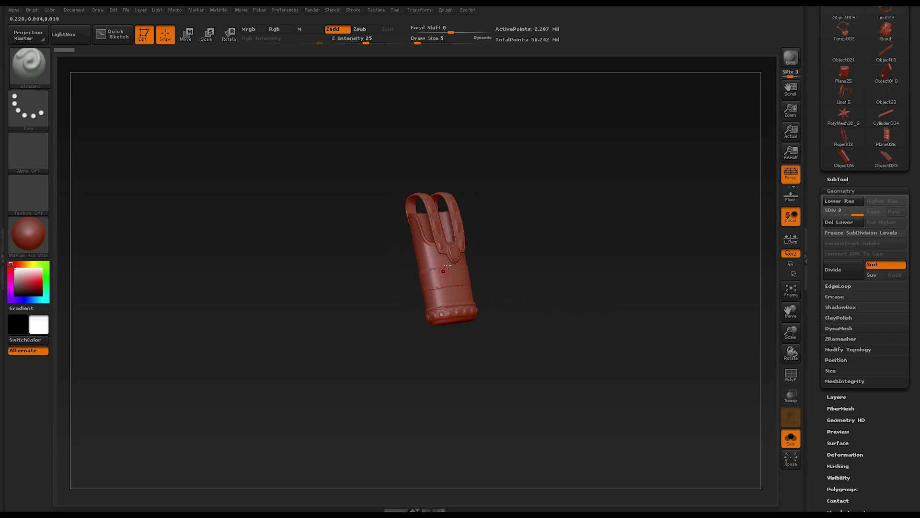
left_click(790, 442)
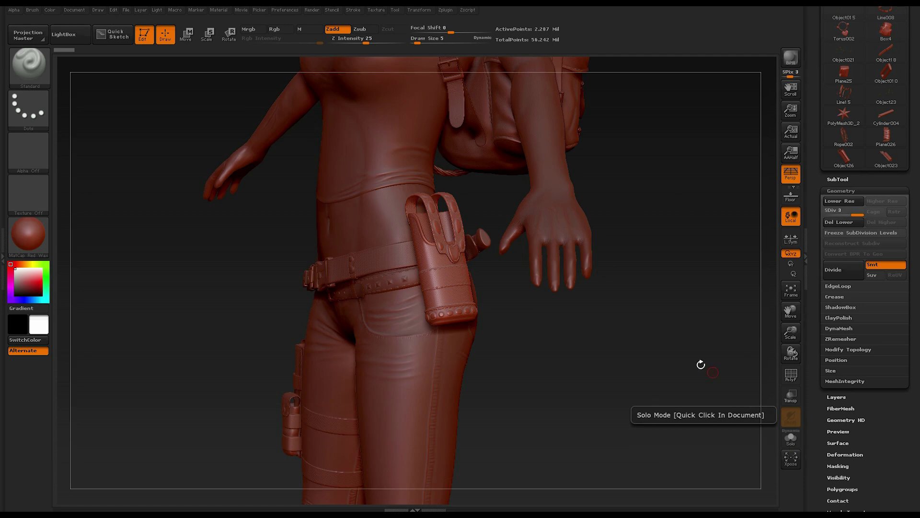
left_click_drag(665, 310, 603, 311)
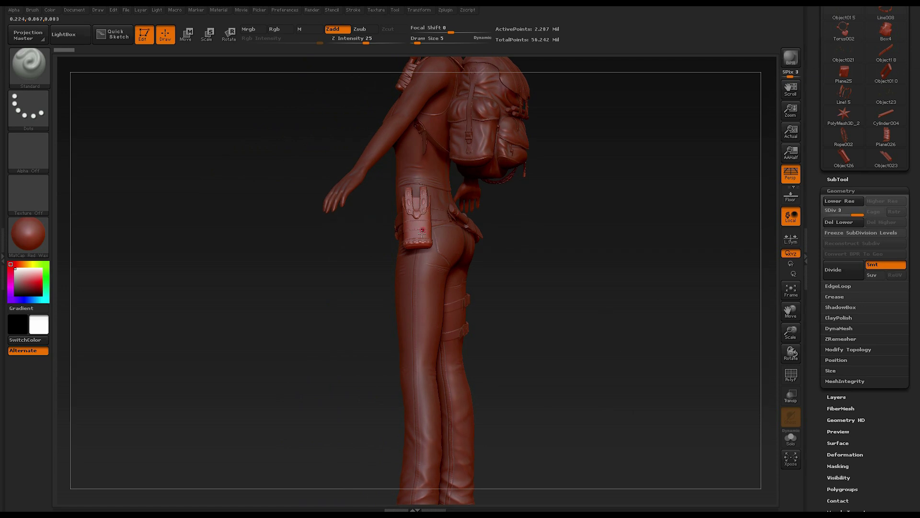
left_click_drag(591, 269, 590, 240)
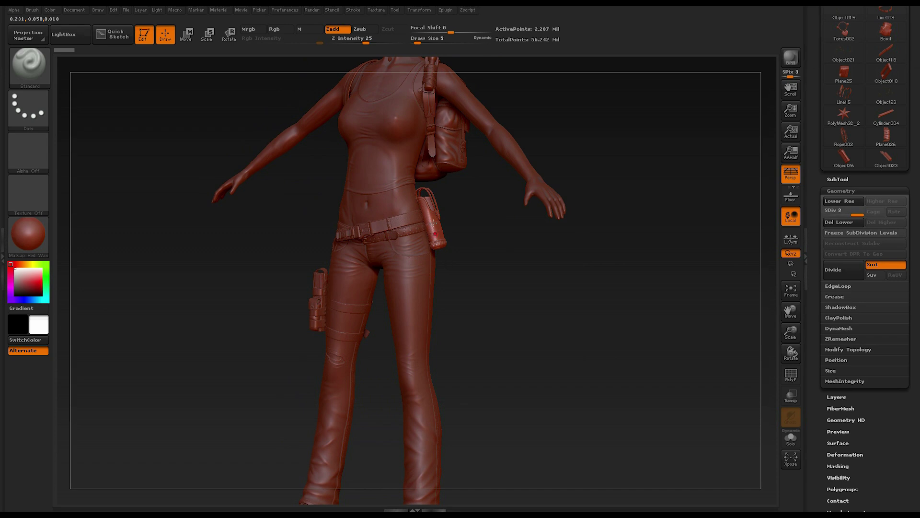
Switch to 3ds Max and isolate the high-poly holster on the character's hip
key("alt+Tab")
key("alt+Tab")
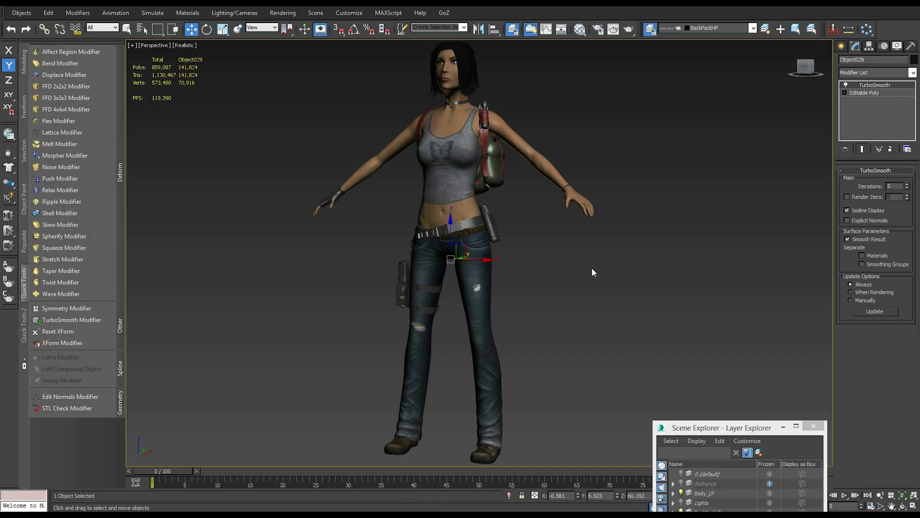
left_click(576, 271)
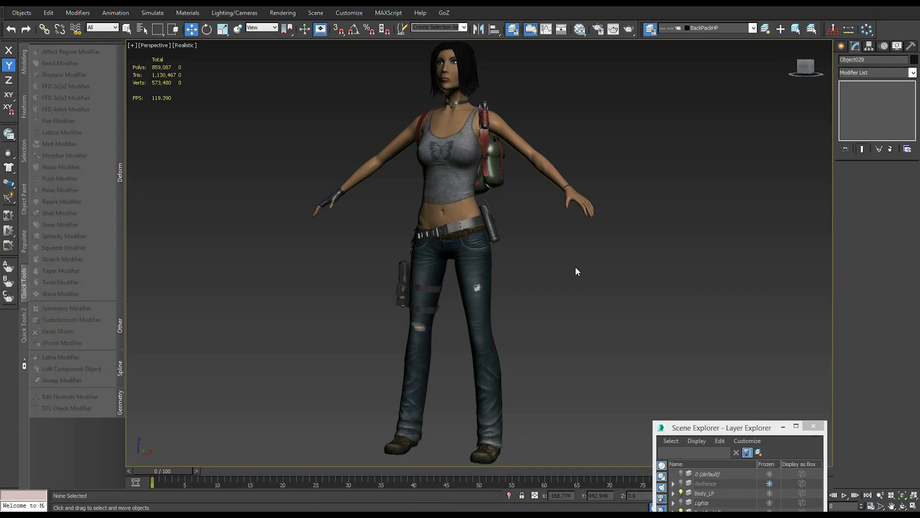
middle_click_drag(576, 271, 483, 223, "alt")
left_click(483, 223)
middle_click_drag(582, 287, 457, 190, "alt")
scroll(486, 242, "up", 3)
key("alt+q")
Turn on edged faces for the isolated holster and inspect its smoothed wireframe
middle_click_drag(528, 458, 575, 180, "alt")
key("F4")
scroll(623, 300, "down", 3)
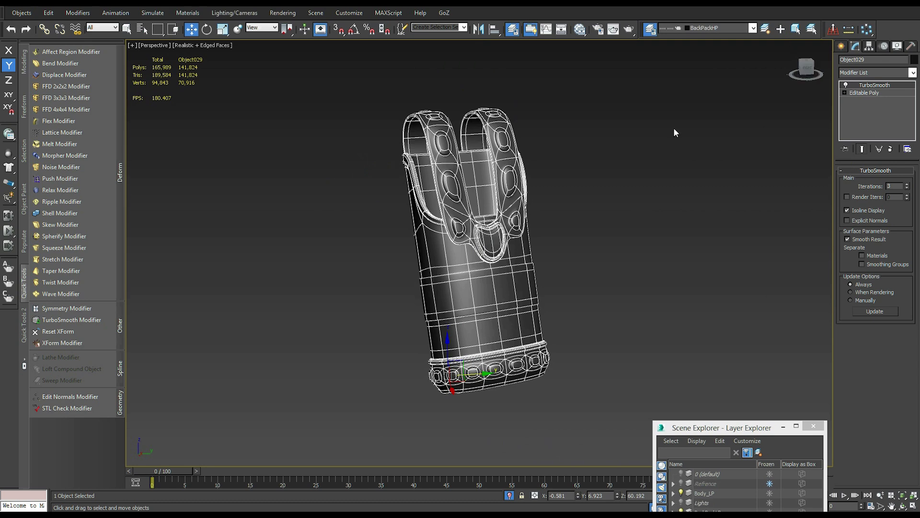
middle_click_drag(522, 221, 499, 198, "alt")
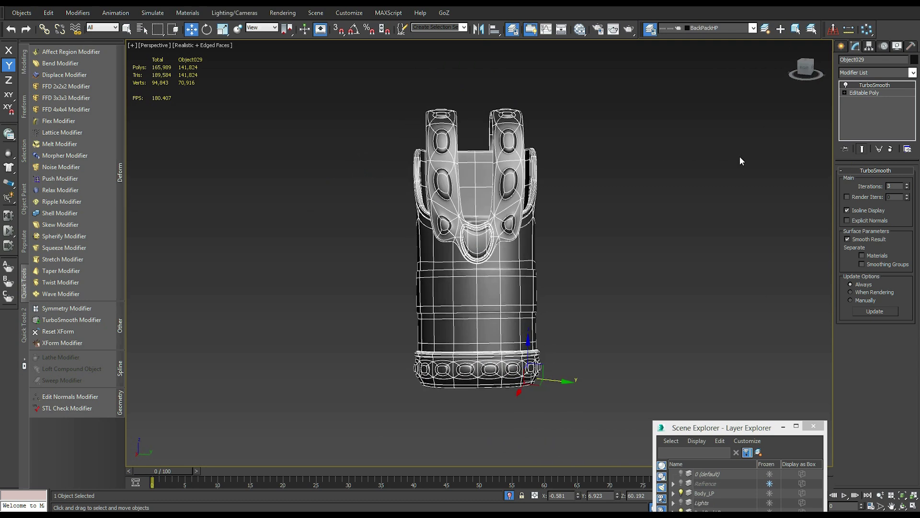
Go to the Editable Poly level beneath TurboSmooth and examine the holster's unsmoothed base mesh from several sides
left_click(844, 92)
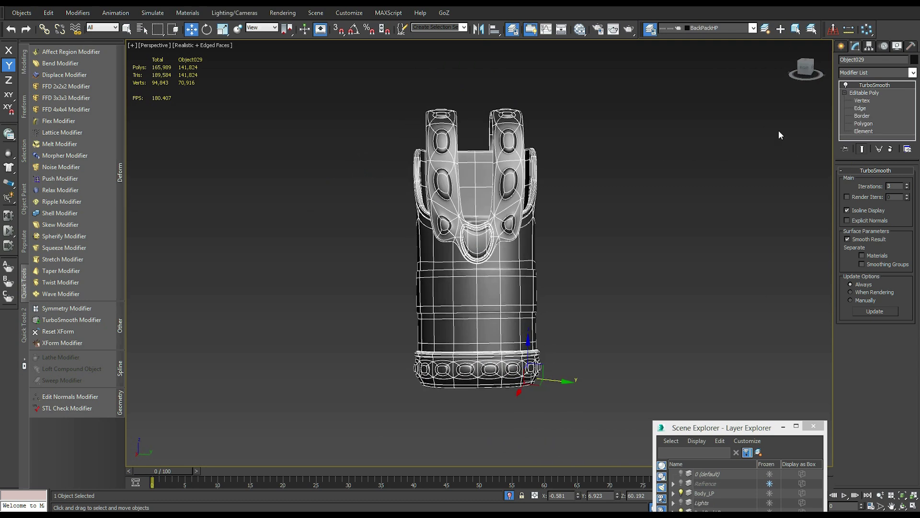
left_click(864, 93)
middle_click_drag(710, 192, 485, 336, "alt")
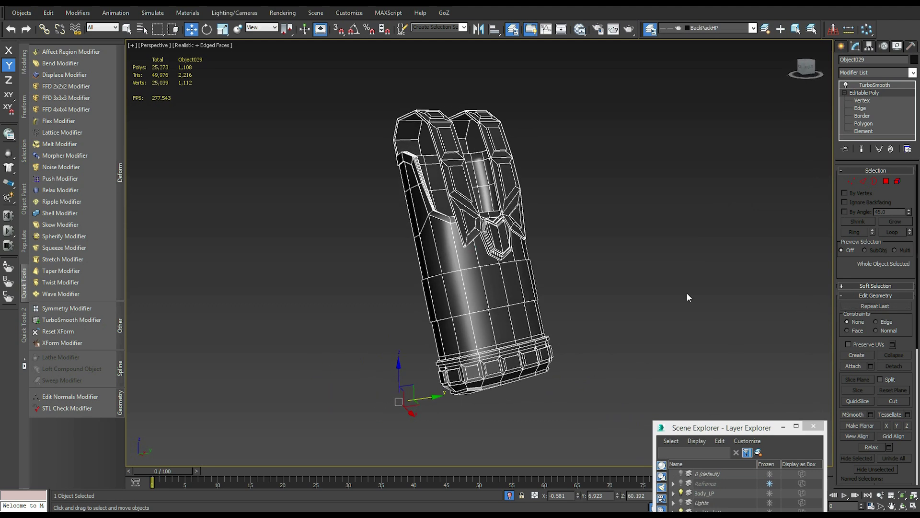
middle_click_drag(492, 310, 478, 246, "alt")
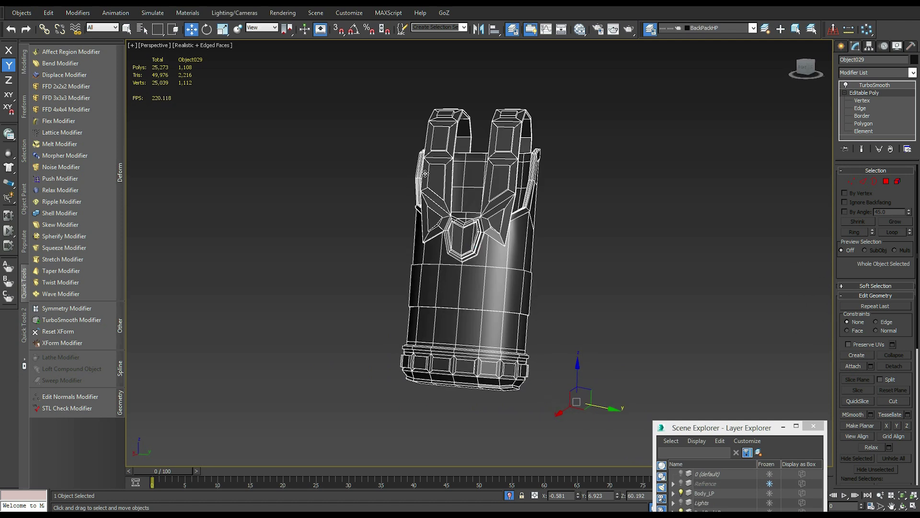
middle_click_drag(500, 366, 425, 129, "alt")
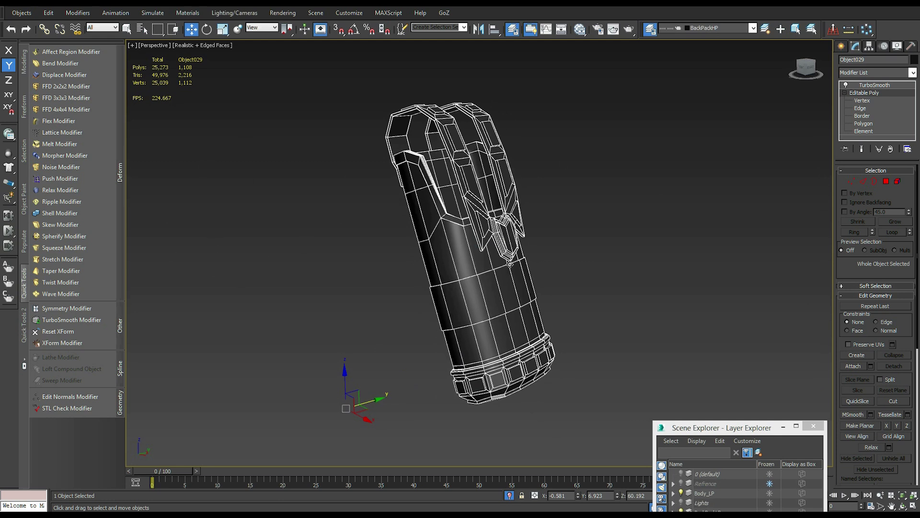
middle_click_drag(509, 264, 583, 221, "alt")
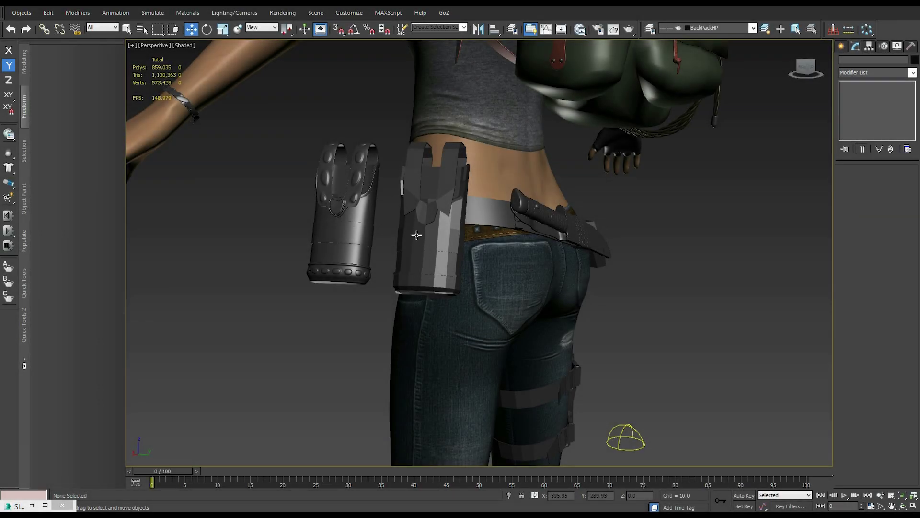
Select the low-poly and high-poly holsters beside the character in turn to compare their shapes and polygon counts
middle_click_drag(436, 237, 361, 180, "alt")
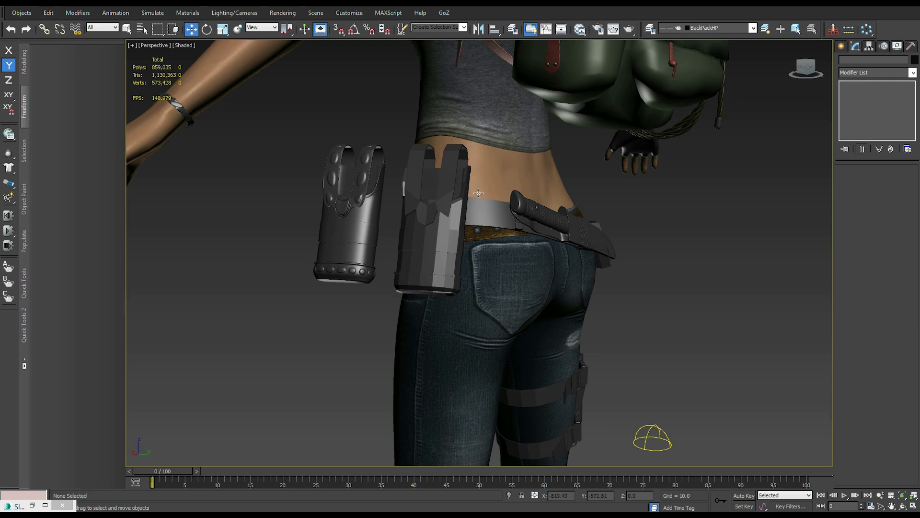
middle_click_drag(591, 277, 585, 265, "alt")
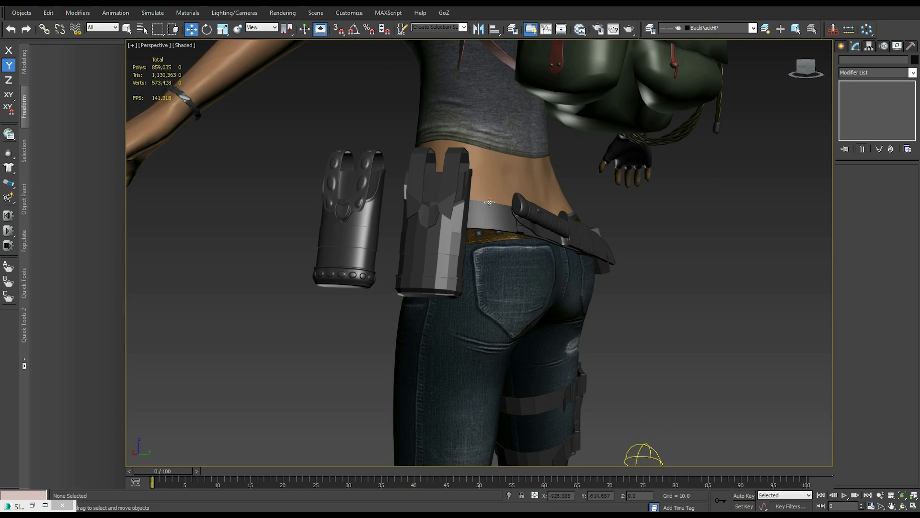
middle_click_drag(442, 239, 442, 239, "alt")
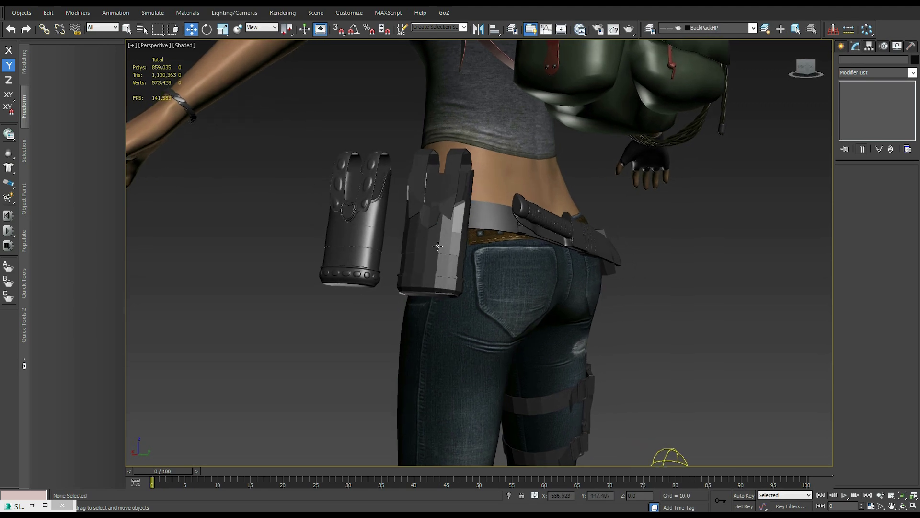
left_click(471, 228)
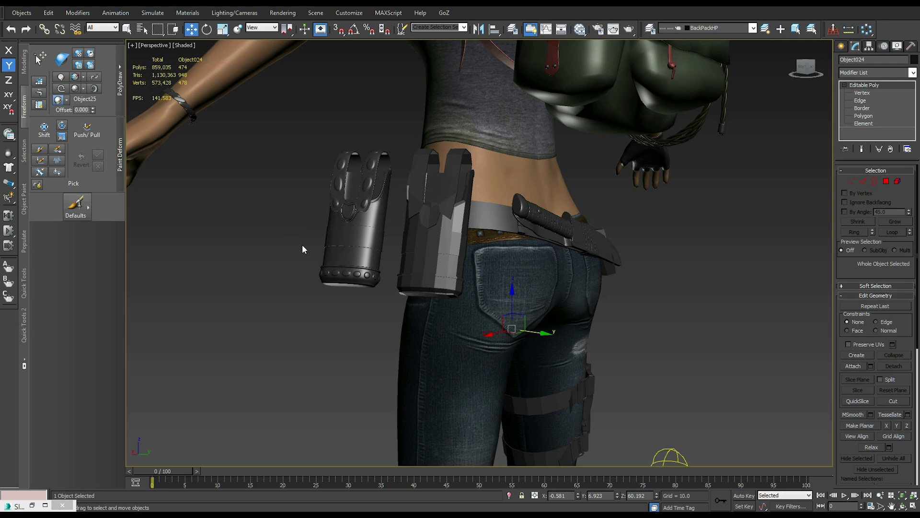
left_click_drag(355, 304, 354, 305)
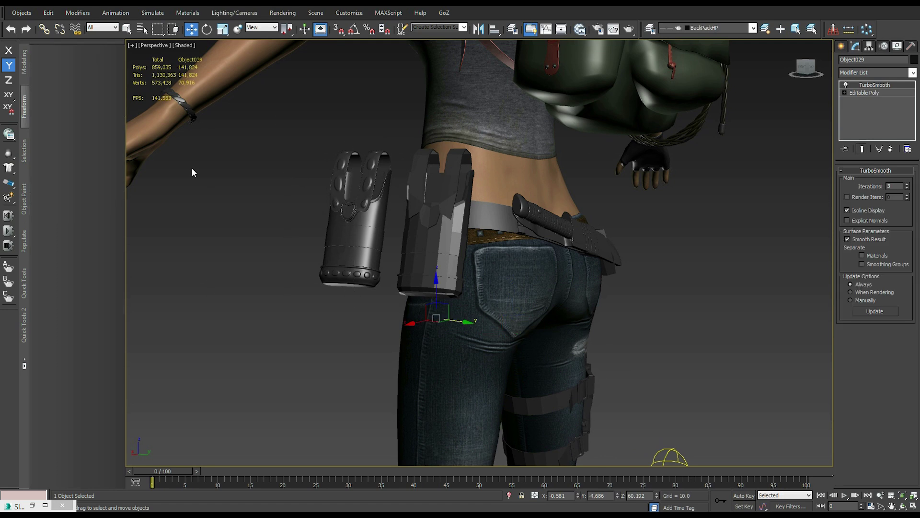
middle_click_drag(547, 271, 446, 241, "alt")
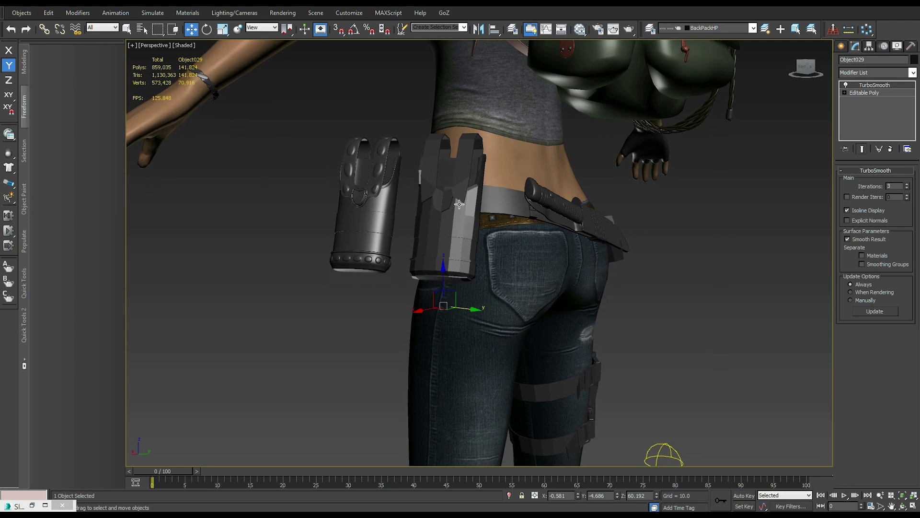
left_click(438, 224)
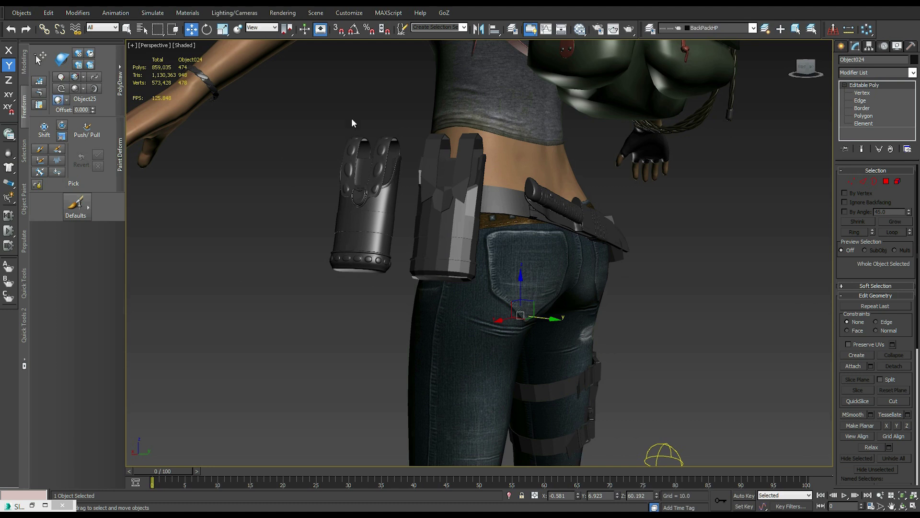
left_click_drag(383, 323, 383, 324)
left_click_drag(303, 133, 346, 134)
left_click(687, 269)
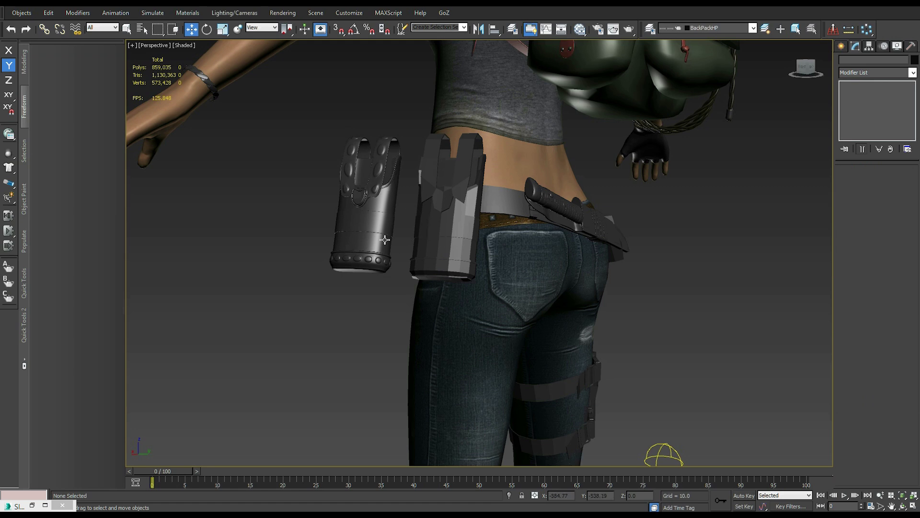
Isolate the high-poly and low-poly holsters together and display their edged faces
middle_click_drag(385, 240, 556, 146, "alt")
left_click_drag(565, 127, 492, 178)
middle_click_drag(492, 177, 495, 199, "alt")
key("alt+q")
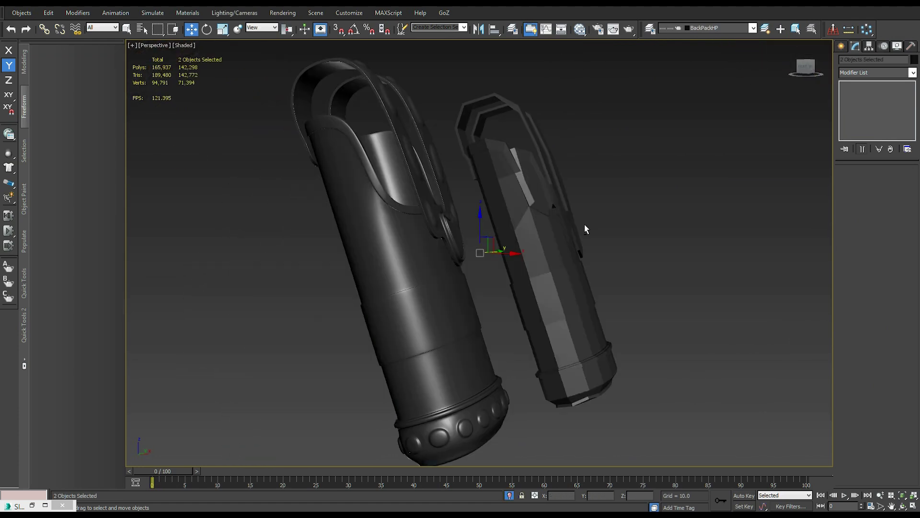
key("F4")
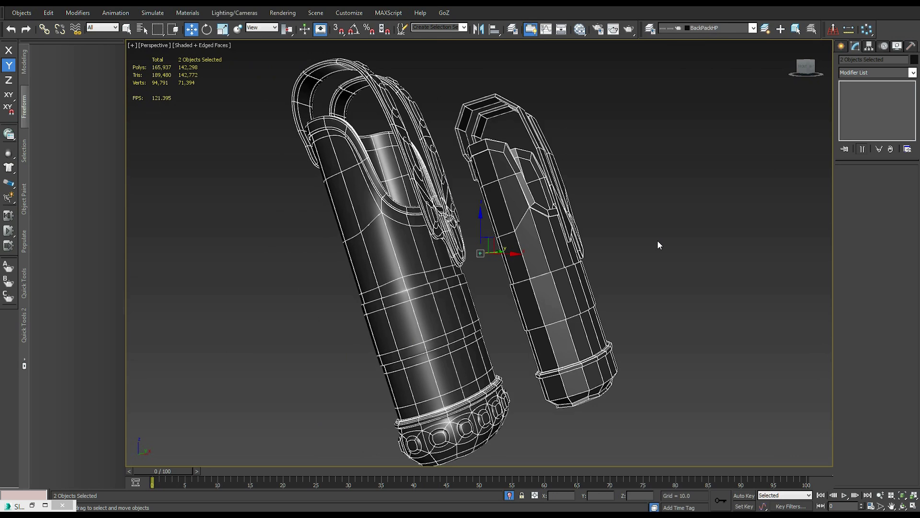
Switch off TurboSmooth on the high-poly holster to show its unsmoothed base mesh
key("shift+z")
middle_click_drag(724, 247, 437, 221, "alt")
left_click(380, 273)
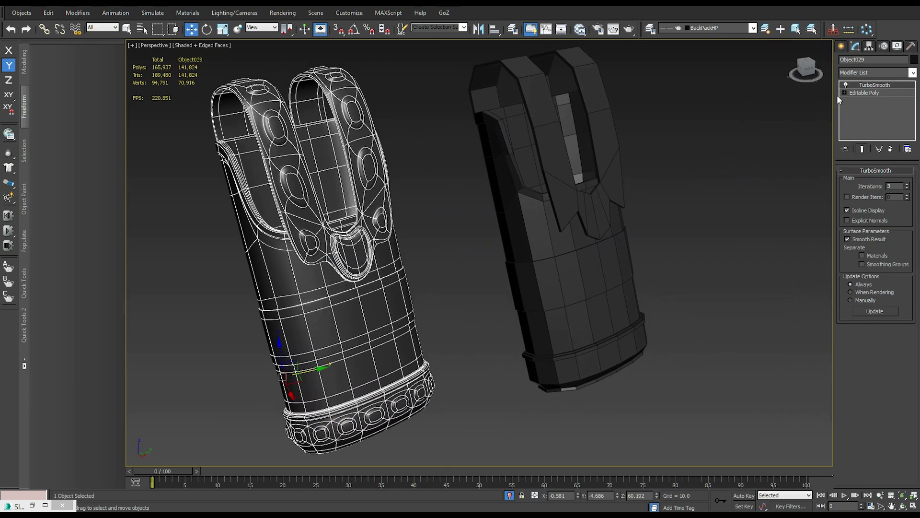
left_click(846, 85)
middle_click_drag(810, 134, 713, 223, "alt")
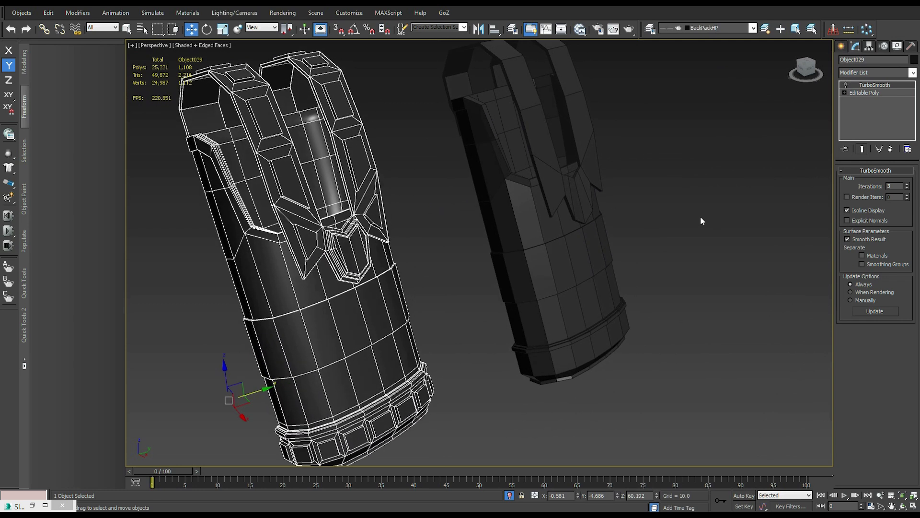
Select both holsters and compare the high-poly base mesh's wireframe with the low-poly one, from the straps to the bottom band
left_click_drag(299, 216, 683, 312)
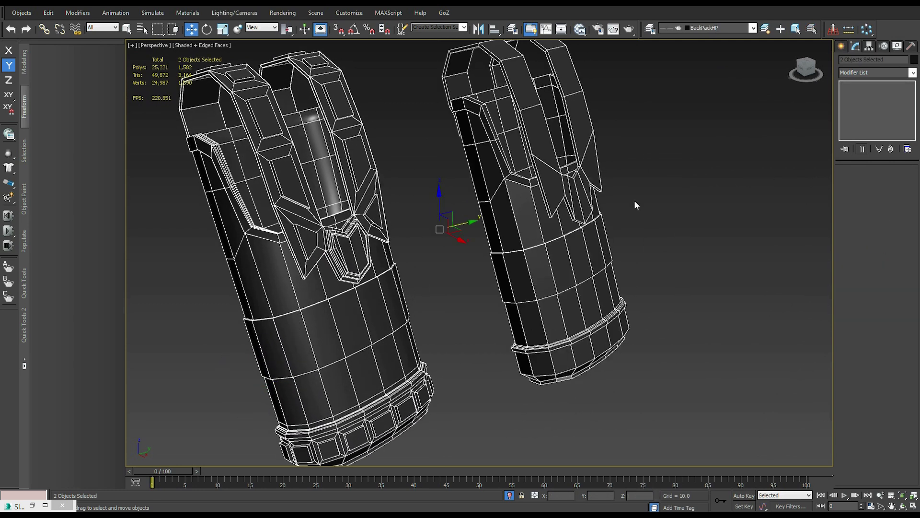
middle_click_drag(683, 312, 351, 171, "alt")
scroll(575, 322, "up", 8)
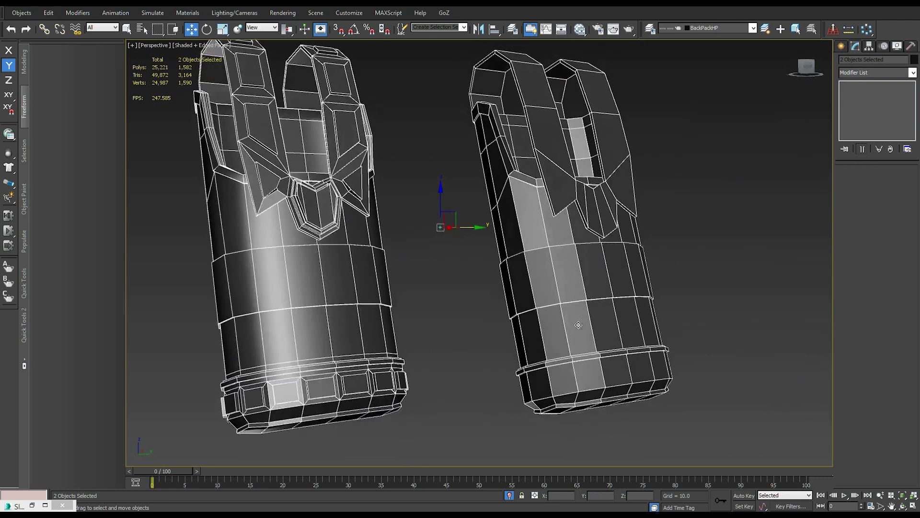
scroll(201, 123, "up", 3)
middle_click_drag(609, 245, 494, 370, "alt")
scroll(626, 313, "down", 8)
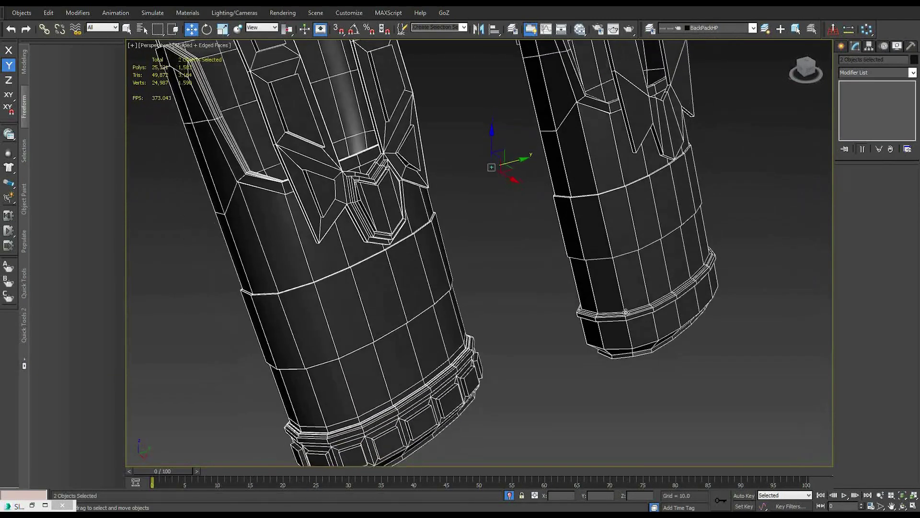
Hide the edged faces and compare the two holsters' plain shaded surfaces
key("F4")
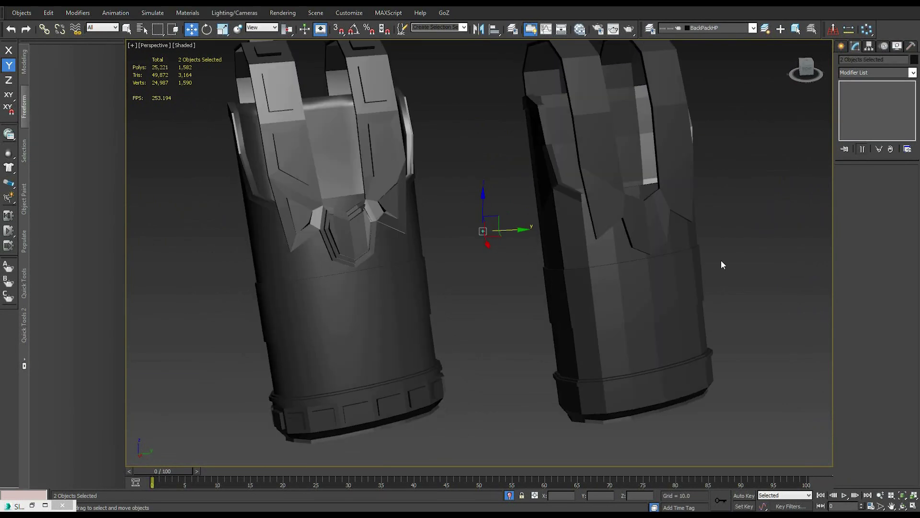
scroll(721, 261, "up", 3)
middle_click_drag(721, 260, 721, 260, "alt")
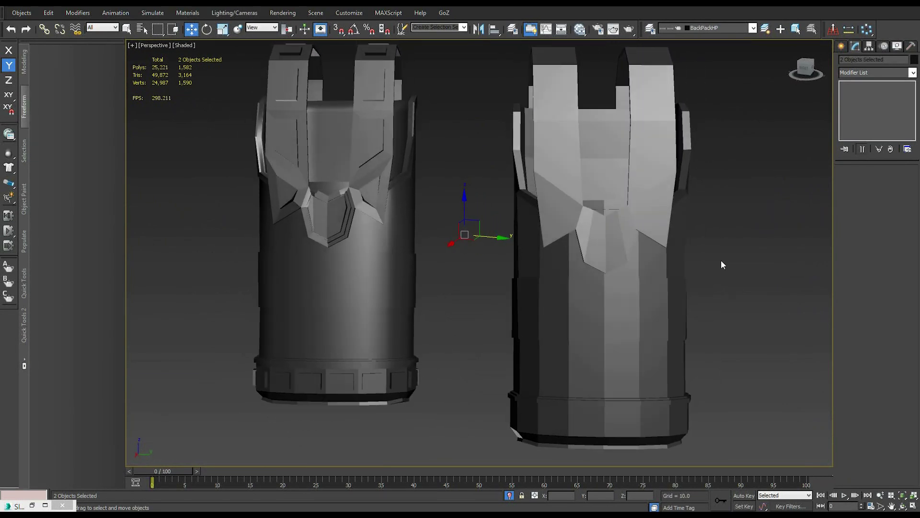
Select the low-poly holster, display edged faces again and examine its topology beside the unsmoothed high-poly mesh
left_click(674, 257)
key("F4")
middle_click_drag(614, 173, 587, 291, "alt")
middle_click_drag(714, 232, 671, 201, "alt")
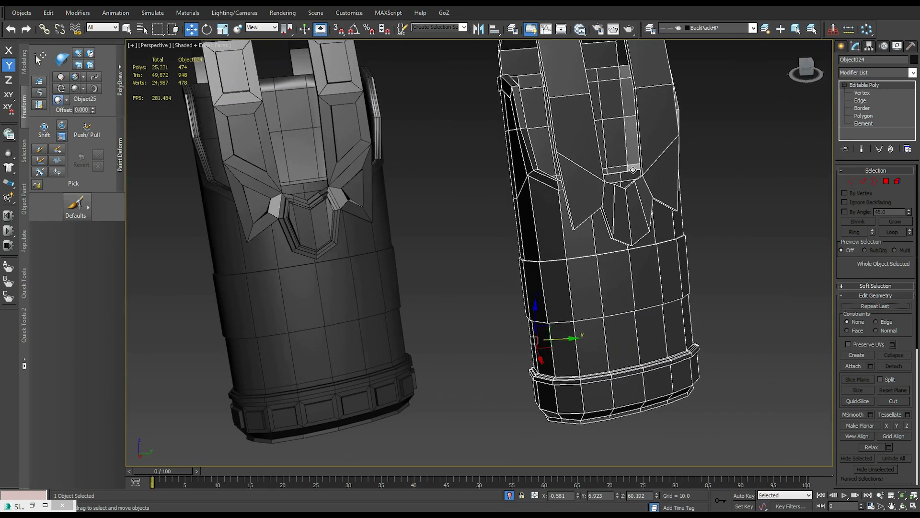
key("shift+z")
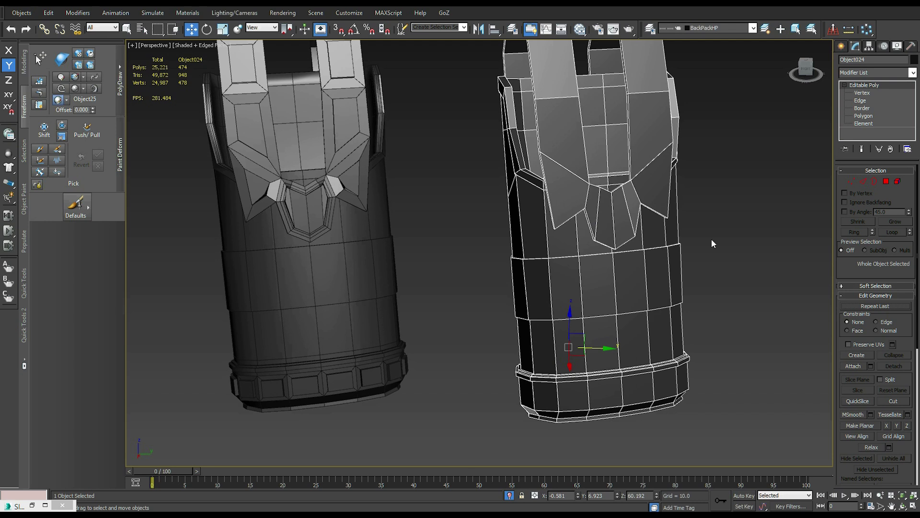
Switch to ZBrush, send the sculpted holster to 3ds Max with GoZ, and return to 3ds Max
key("alt+Tab")
key("alt+Tab")
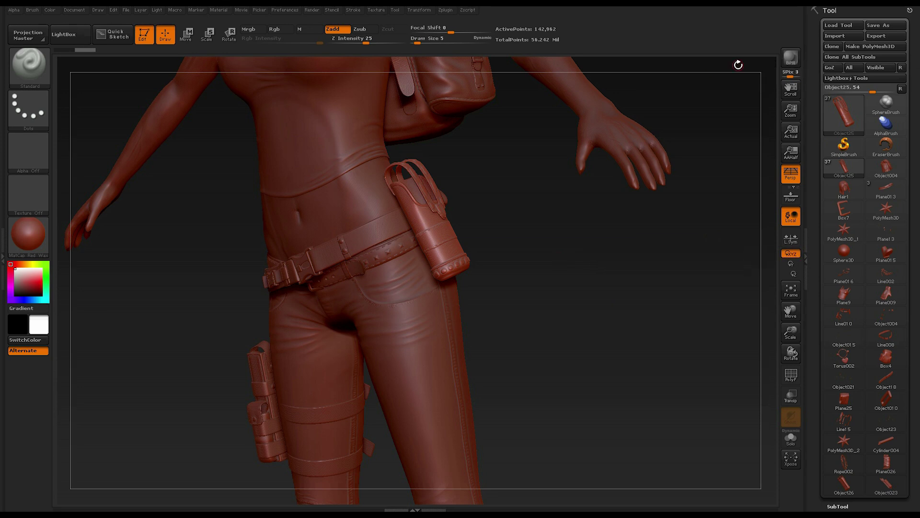
left_click(831, 70)
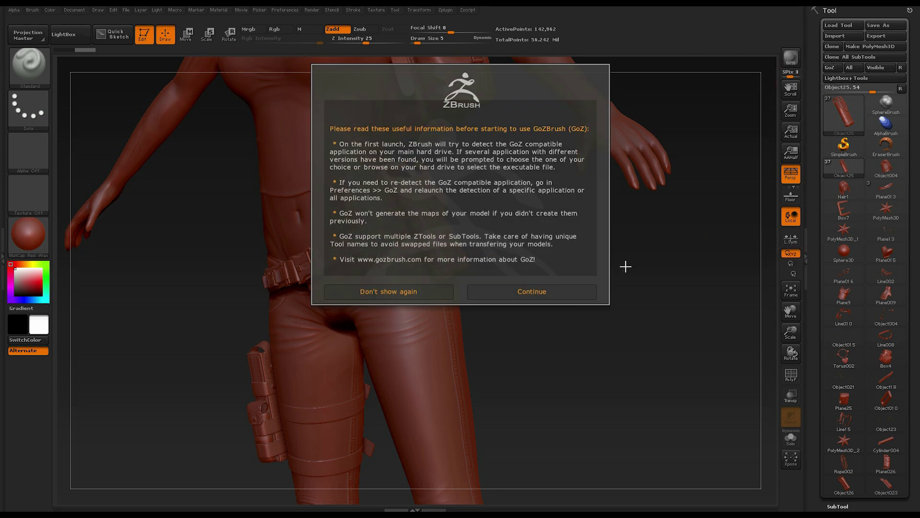
left_click(562, 292)
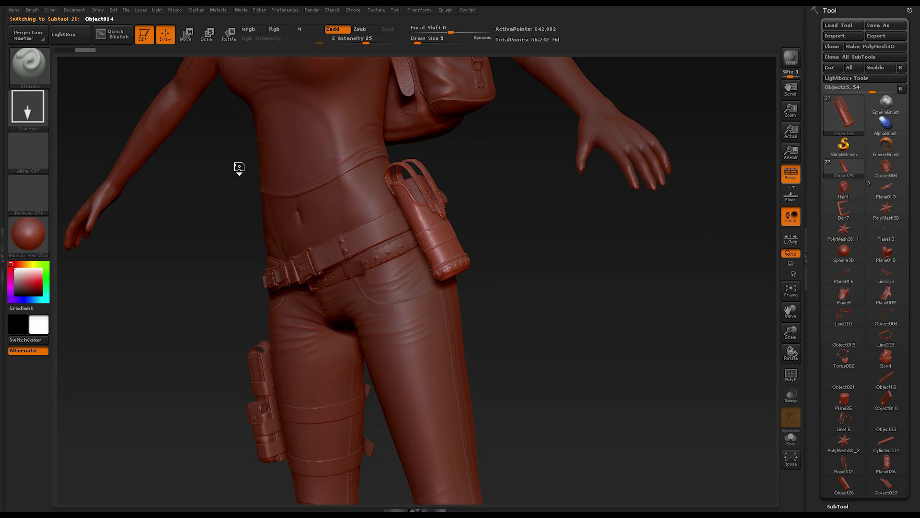
key("alt+Tab")
key("alt+Tab")
key("alt+Tab")
key("alt+Tab")
key("alt+Tab")
key("alt+Tab")
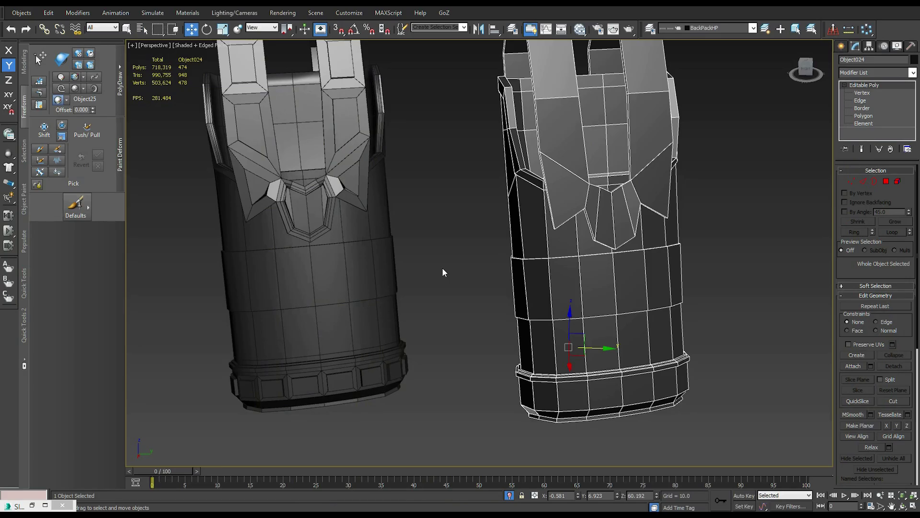
Select the imported sculpted holster overlapping the low-poly one and inspect its dense wireframe
left_click(442, 272)
middle_click_drag(442, 272, 558, 183, "alt")
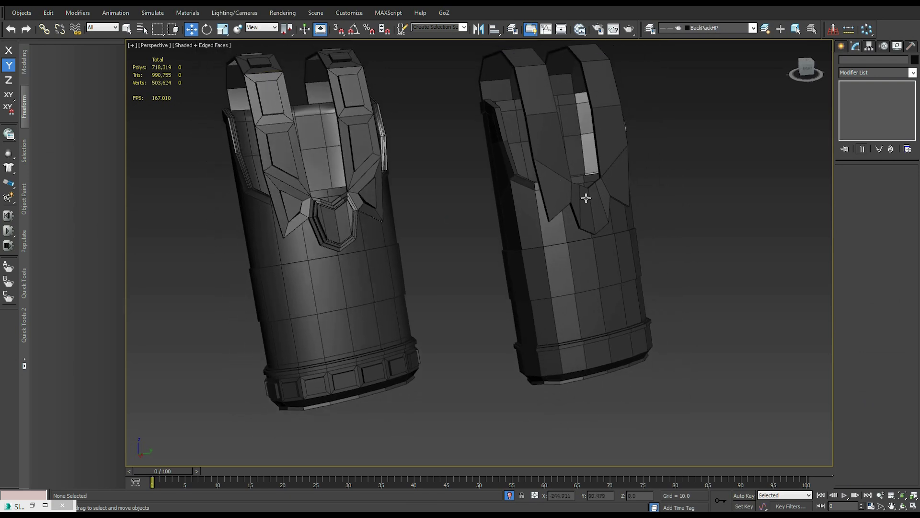
left_click(618, 249)
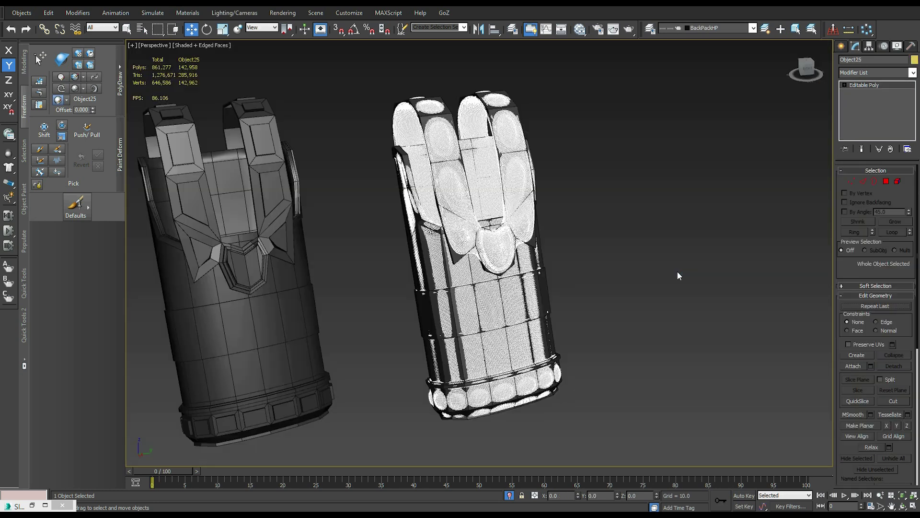
middle_click_drag(677, 271, 634, 279, "alt")
left_click(635, 280)
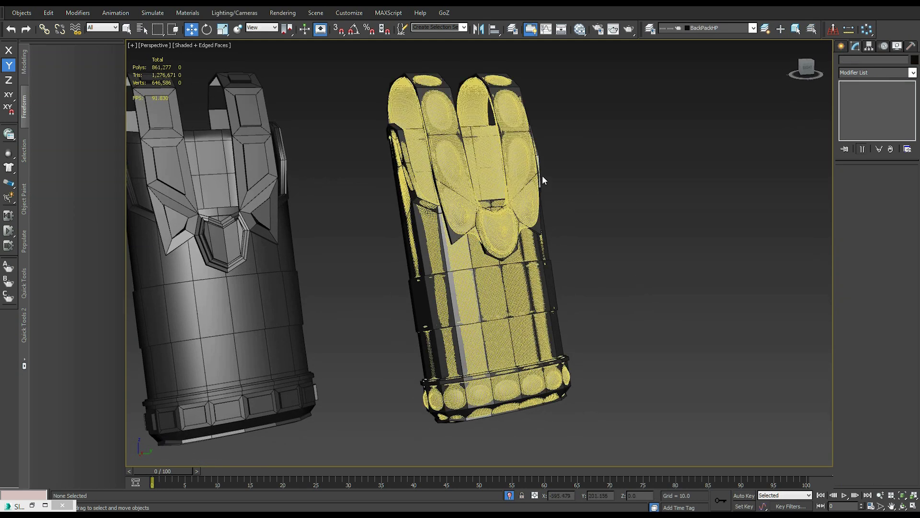
left_click(516, 169)
left_click(615, 199)
left_click(523, 157)
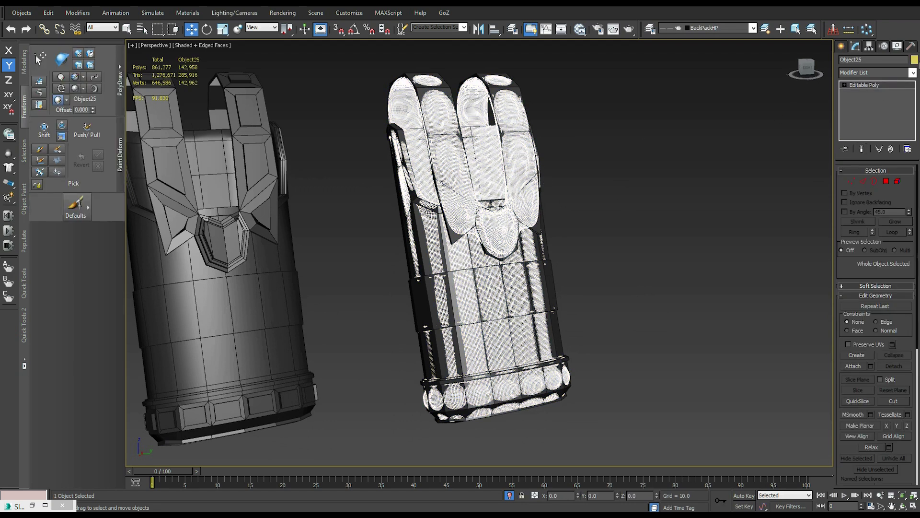
Set the imported holster's object color to the black custom color
left_click(913, 62)
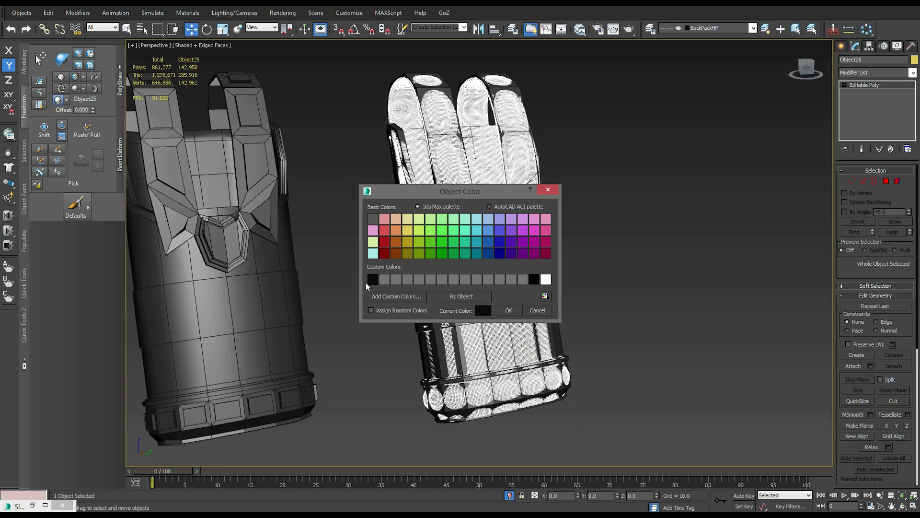
left_click(507, 310)
left_click(632, 287)
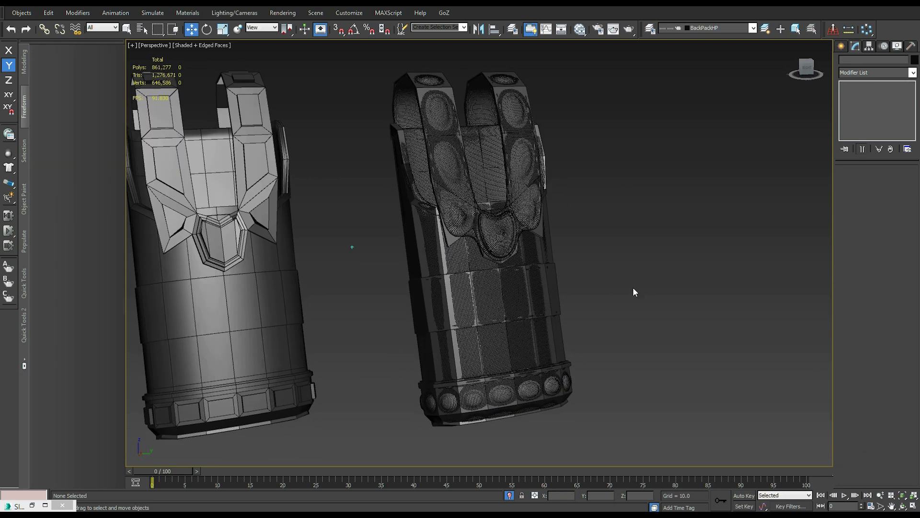
Assign the red standard material, Material #304, to the imported holster from the Slate Material Editor
left_click(521, 188)
left_click(580, 29)
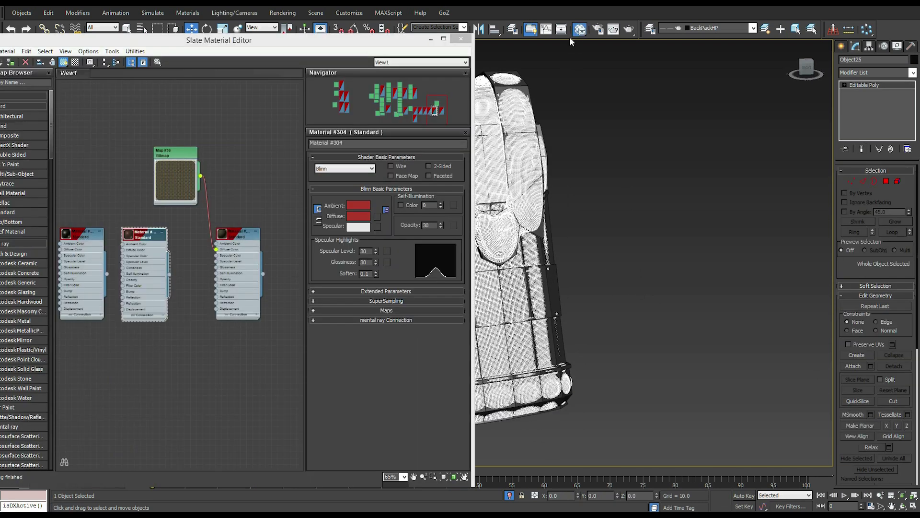
left_click_drag(149, 240, 164, 259)
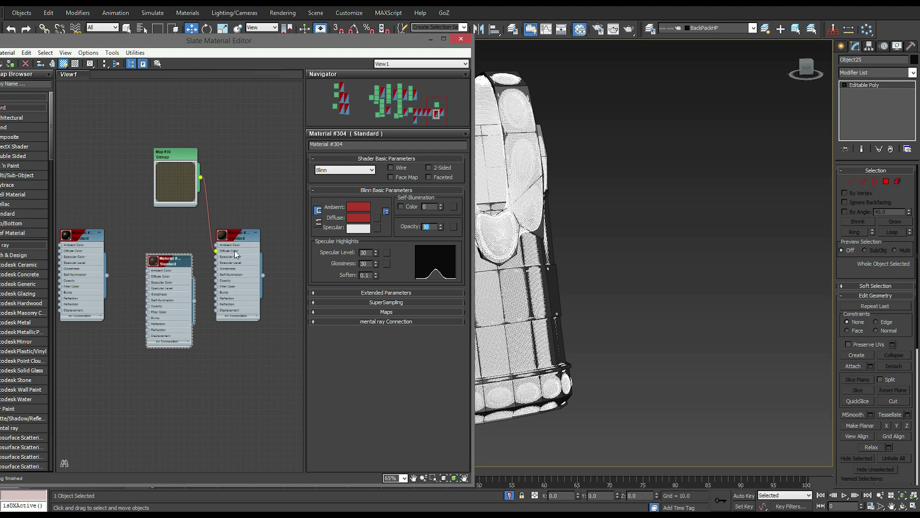
right_click(173, 261)
left_click(207, 19)
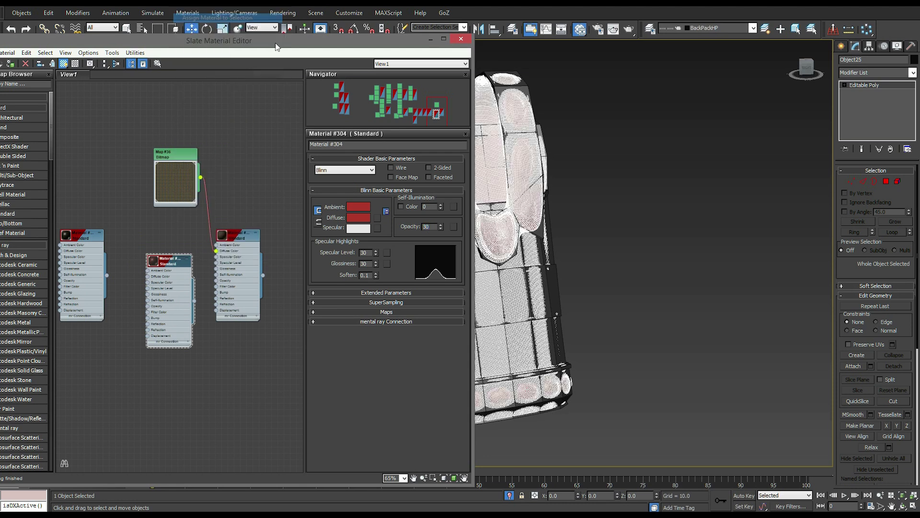
left_click(431, 39)
left_click(683, 216)
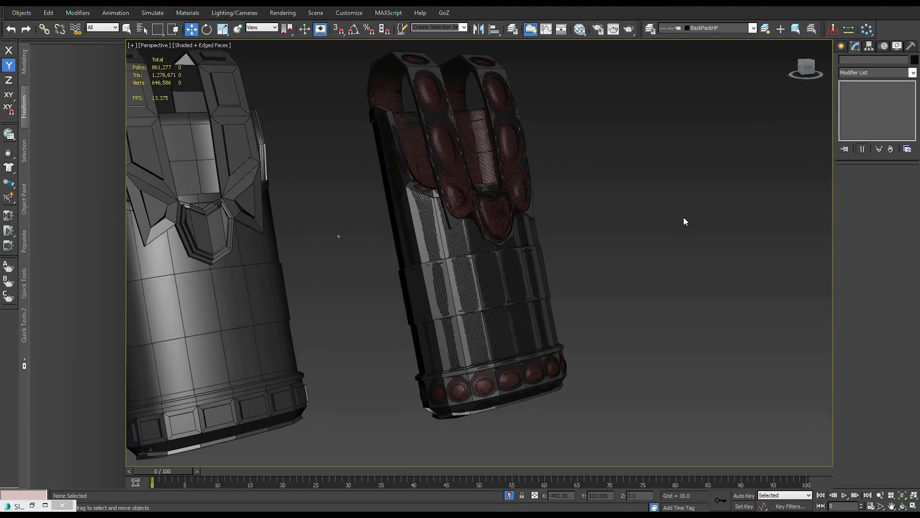
Hide the edged faces and inspect where the red high-poly holster pokes through the low-poly surface
key("F4")
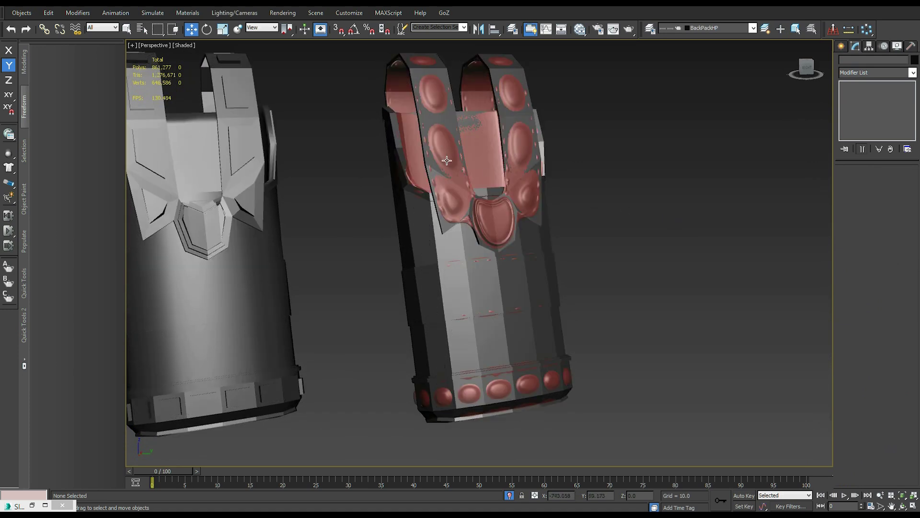
middle_click_drag(480, 254, 496, 264, "alt")
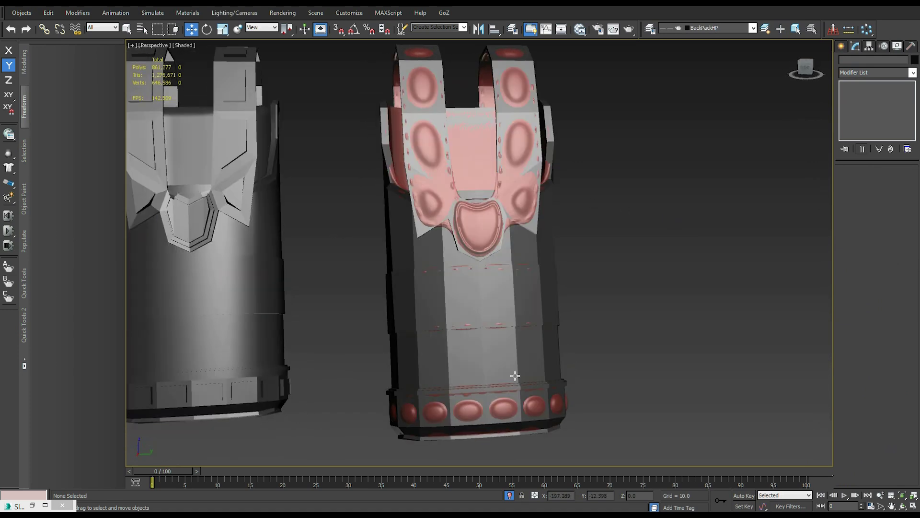
middle_click_drag(506, 93, 503, 211, "alt")
Display edged faces and isolate the overlapping low-poly and red high-poly holsters
key("F4")
left_click(503, 205)
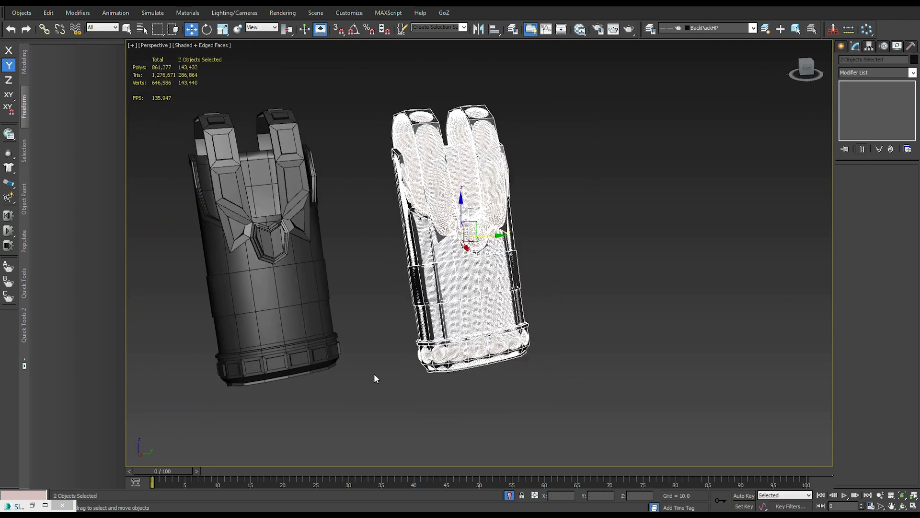
key("alt+q")
left_click(619, 266)
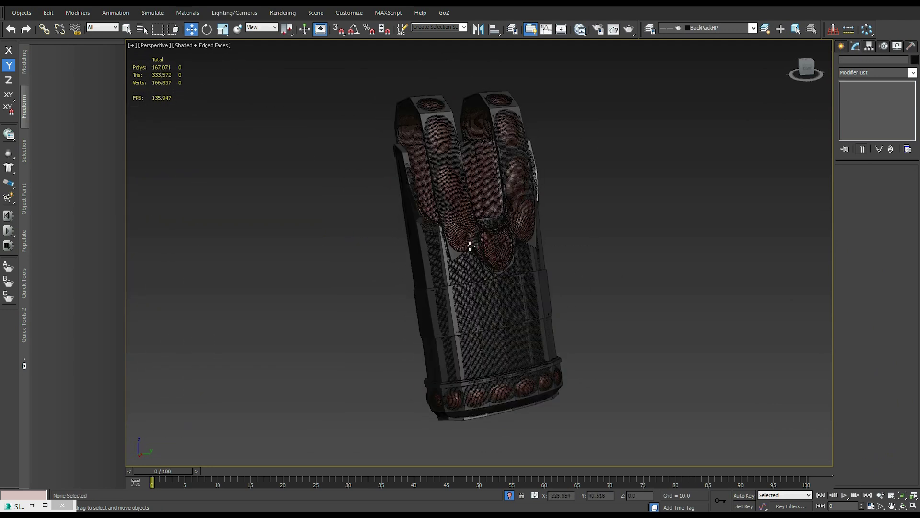
Select the low-poly holster and examine how its strap loops and opening fit around the red high-poly mesh
left_click(425, 252)
scroll(425, 252, "up", 6)
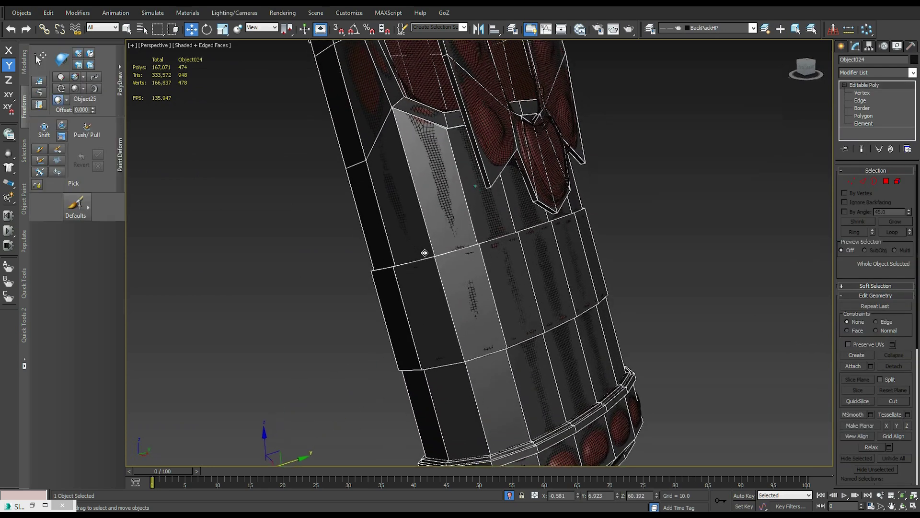
middle_click_drag(424, 252, 367, 141, "alt")
middle_click_drag(292, 186, 425, 179, "alt")
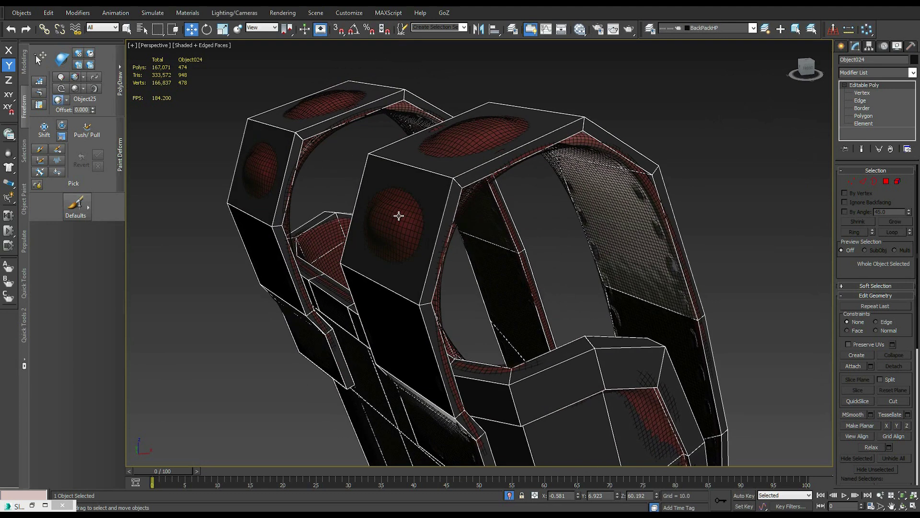
middle_click_drag(506, 115, 413, 178, "alt")
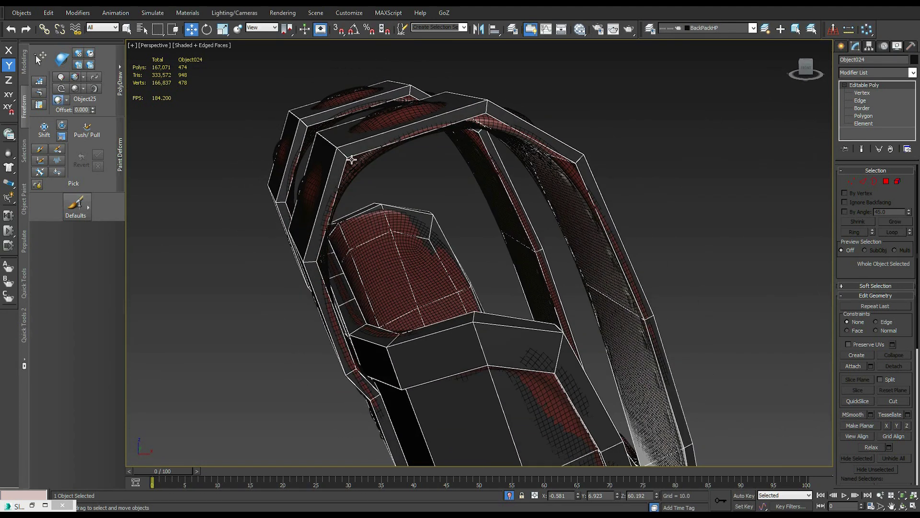
middle_click_drag(314, 227, 405, 62, "alt")
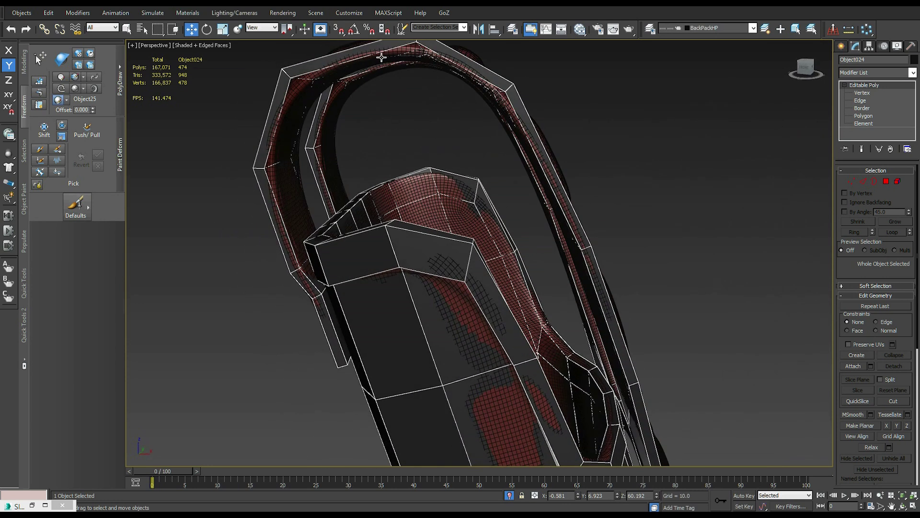
middle_click_drag(563, 144, 554, 233, "alt")
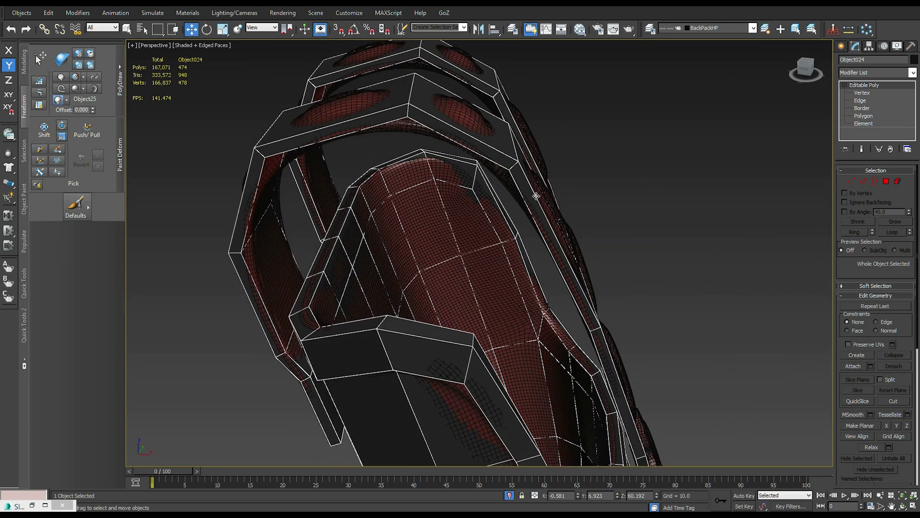
middle_click_drag(443, 133, 342, 82, "alt")
middle_click_drag(322, 111, 301, 203, "alt")
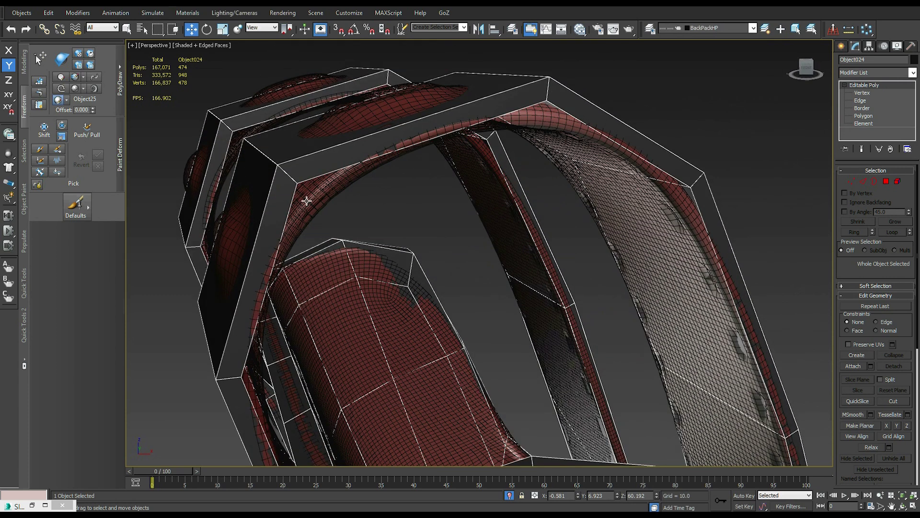
Examine how the low-poly holster's side and lower body follow the high-poly surface
scroll(343, 207, "down", 5)
scroll(436, 191, "up", 15)
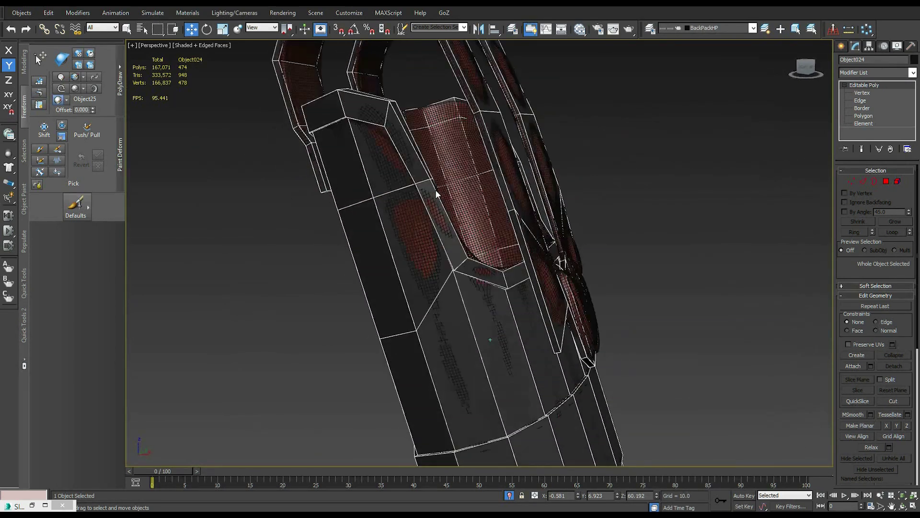
mouse_move(435, 189)
middle_mouse_down("alt")
mouse_move(495, 124)
mouse_move(398, 128)
mouse_move(397, 160)
mouse_move(510, 267)
mouse_move(415, 246)
mouse_move(417, 287)
mouse_move(433, 300)
middle_mouse_up("alt")
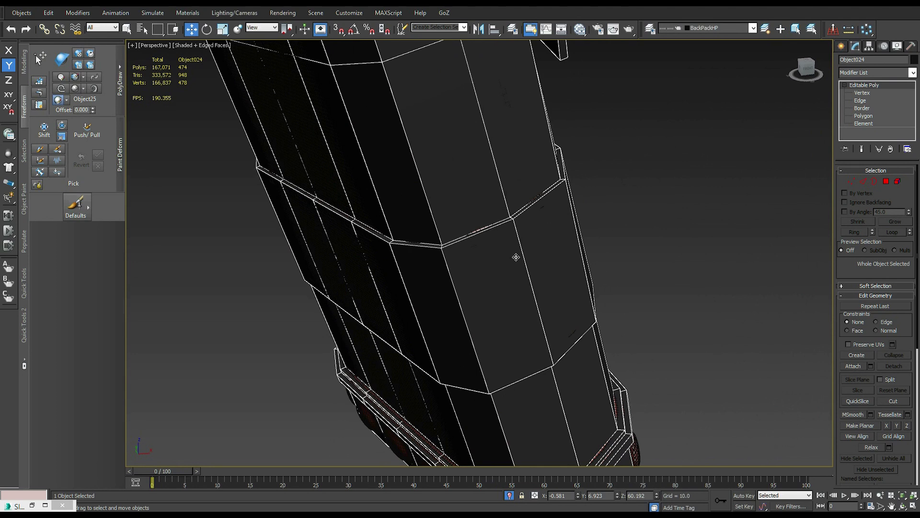
Toggle see-through display on the low-poly holster and compare its lower body with the high-poly mesh underneath
key("alt+x")
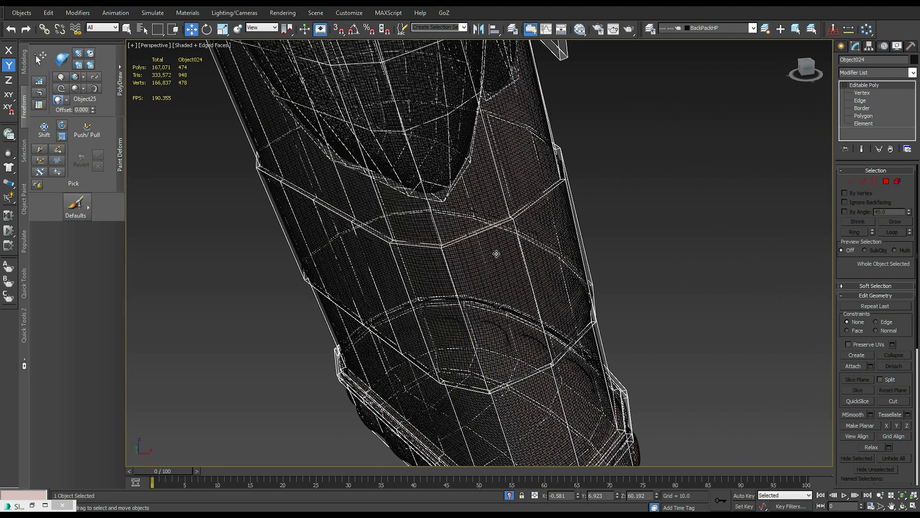
left_click(198, 45)
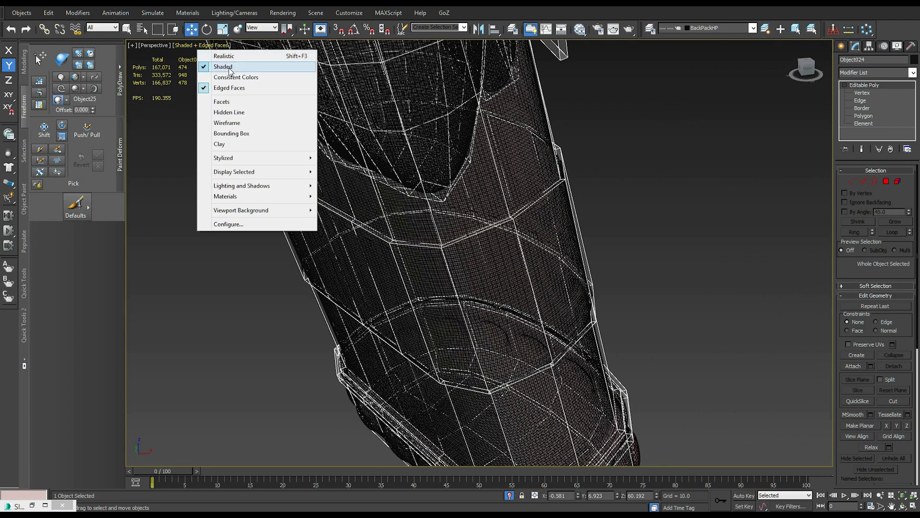
left_click(233, 67)
scroll(633, 290, "up", 3)
scroll(633, 290, "down", 2)
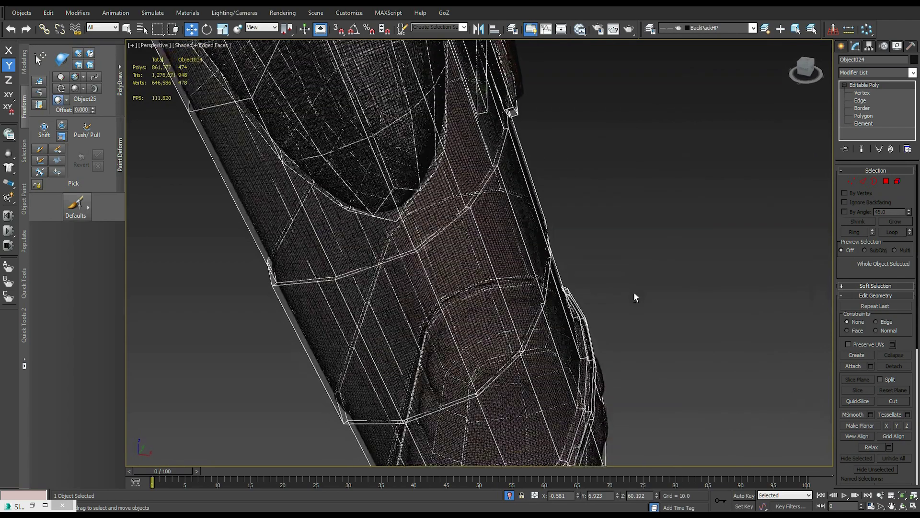
middle_click_drag(240, 218, 218, 178, "alt")
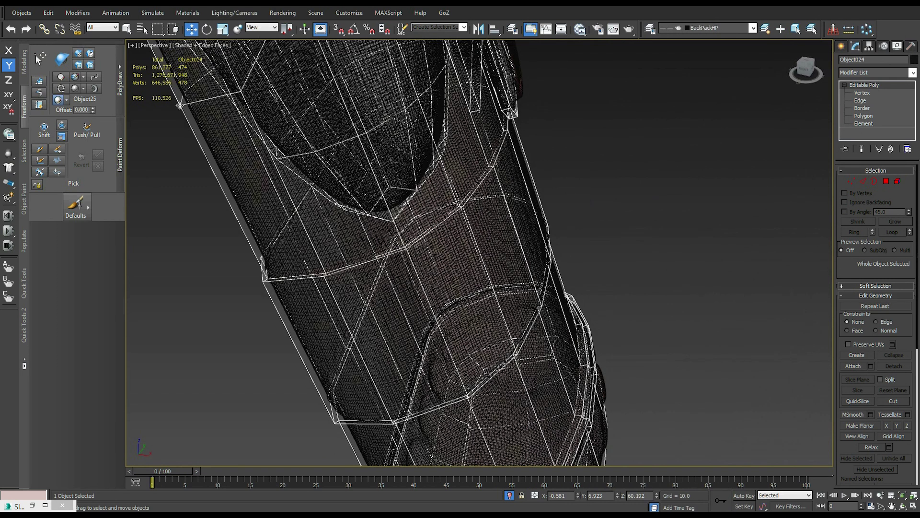
key("alt+x")
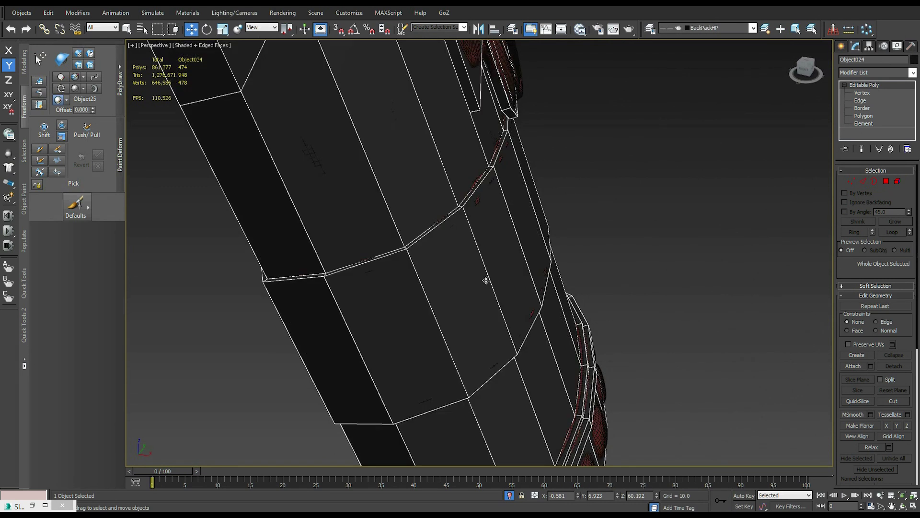
scroll(491, 277, "up", 2)
key("alt+x")
scroll(491, 278, "down", 2)
middle_click_drag(542, 279, 556, 262, "alt")
key("alt+x")
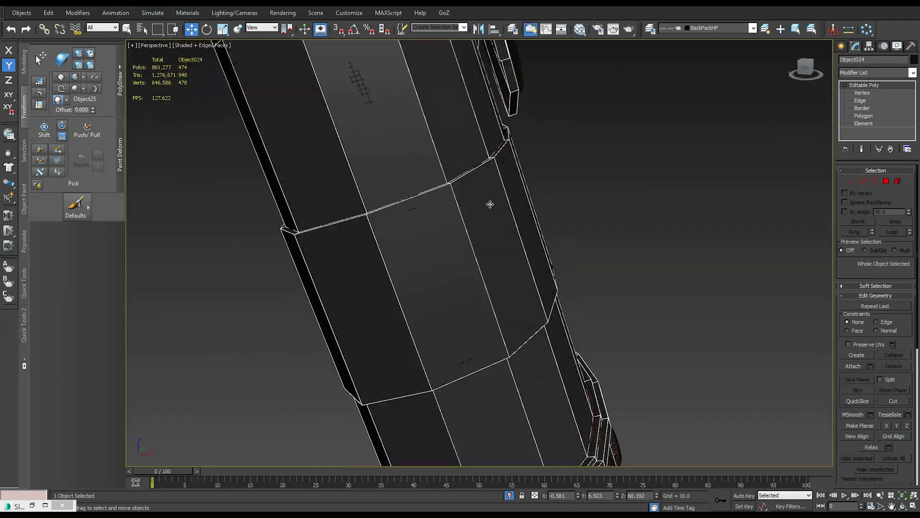
Inspect the low-poly holster's side panels, bottom rim and front straps where the high-poly surface pokes through
scroll(449, 276, "up", 3)
scroll(394, 222, "down", 3)
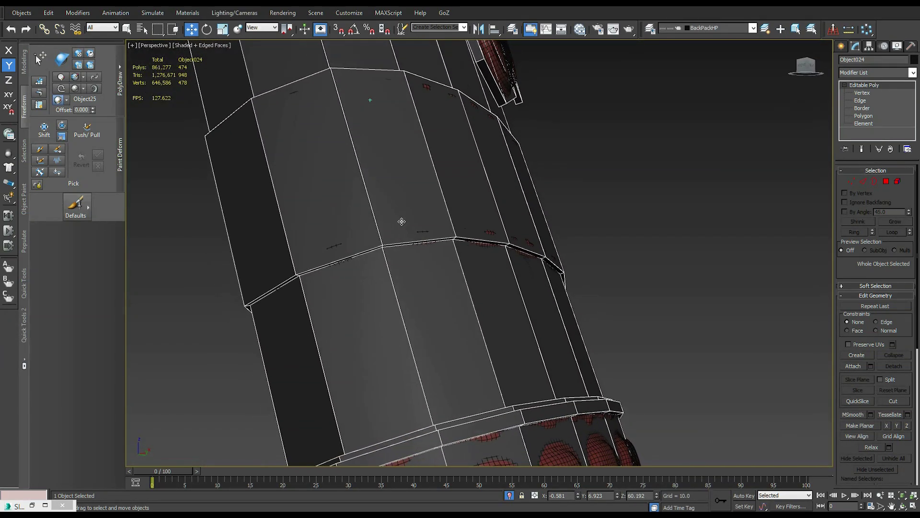
scroll(403, 221, "down", 2)
middle_click_drag(402, 221, 395, 191, "alt")
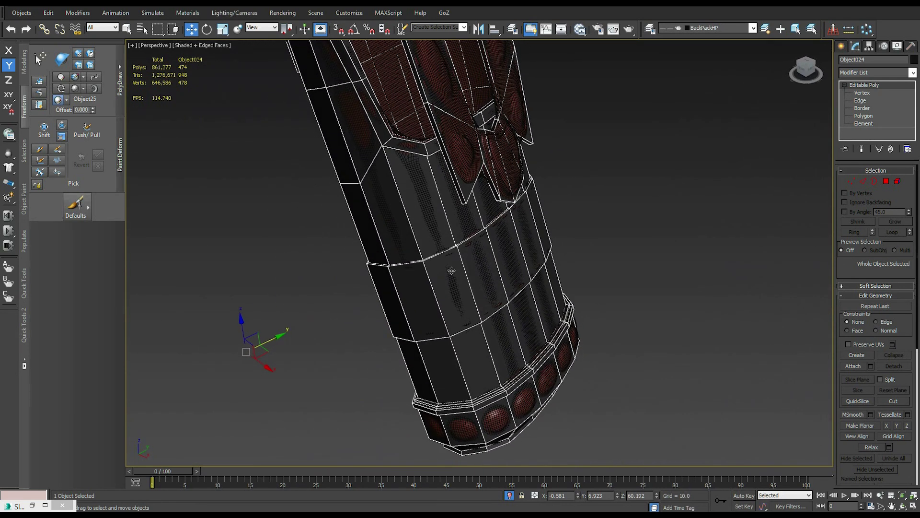
middle_click_drag(392, 145, 534, 294, "alt")
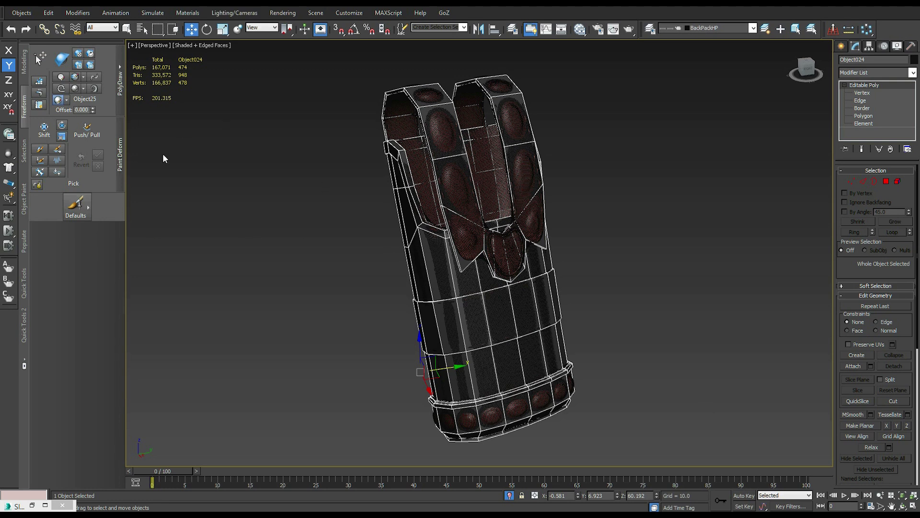
middle_click_drag(491, 404, 387, 351, "alt")
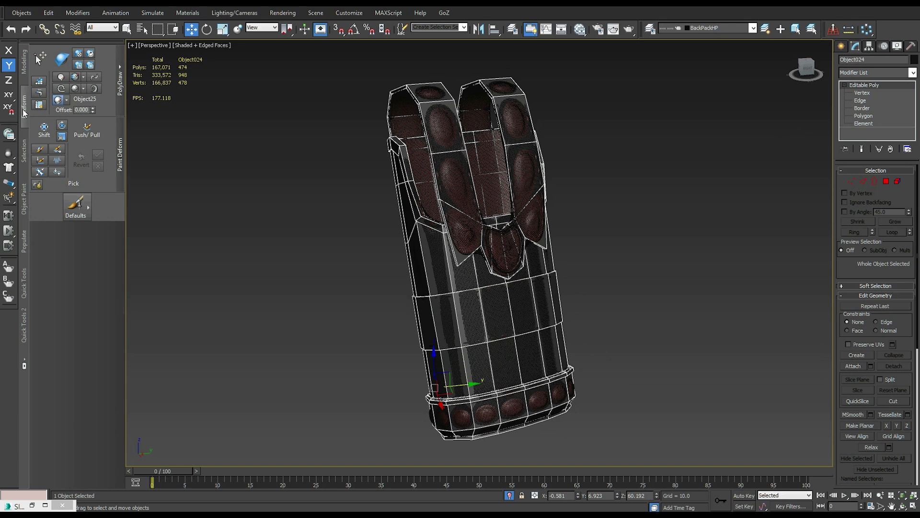
Set the Freeform drawing target to Surface and start picking the high-poly holster as the surface to conform to
left_click(67, 101)
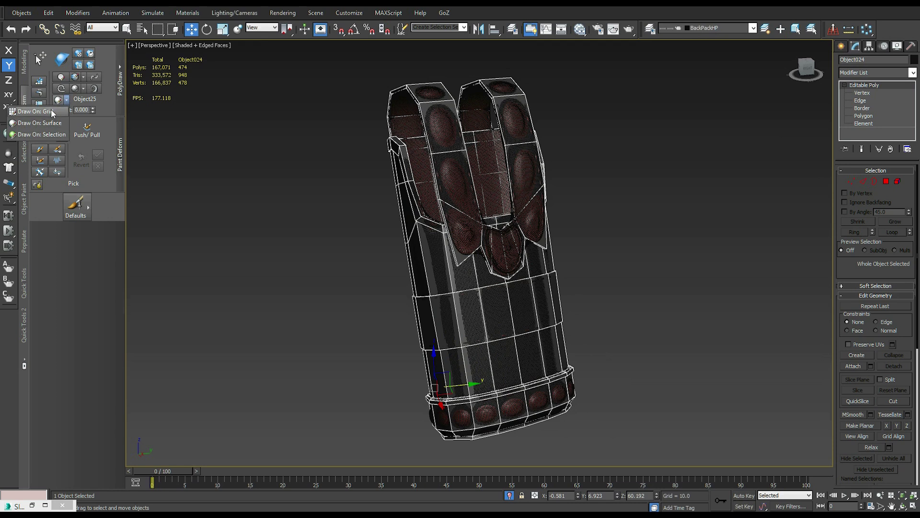
left_click(48, 111)
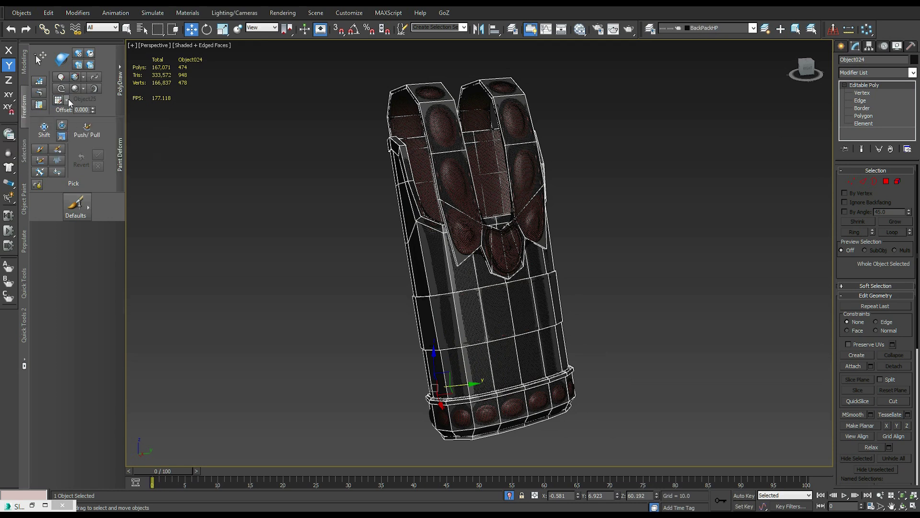
left_click(67, 99)
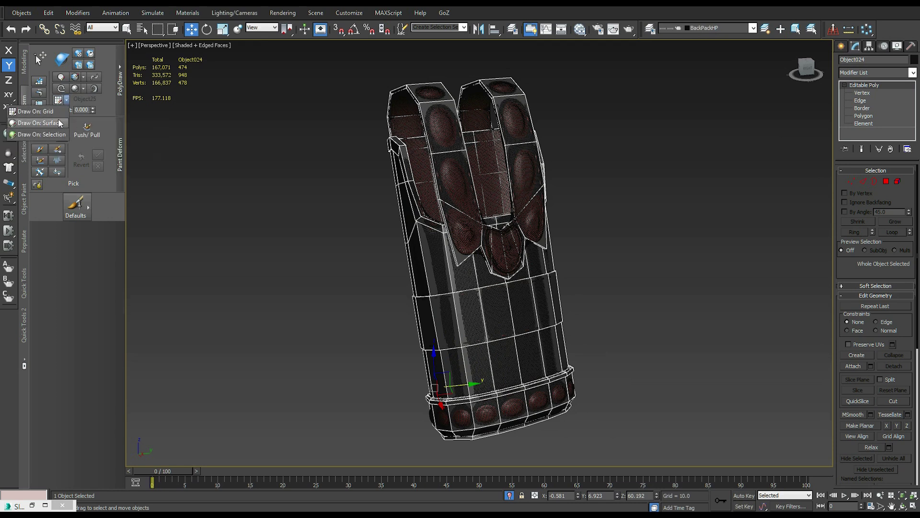
left_click(34, 123)
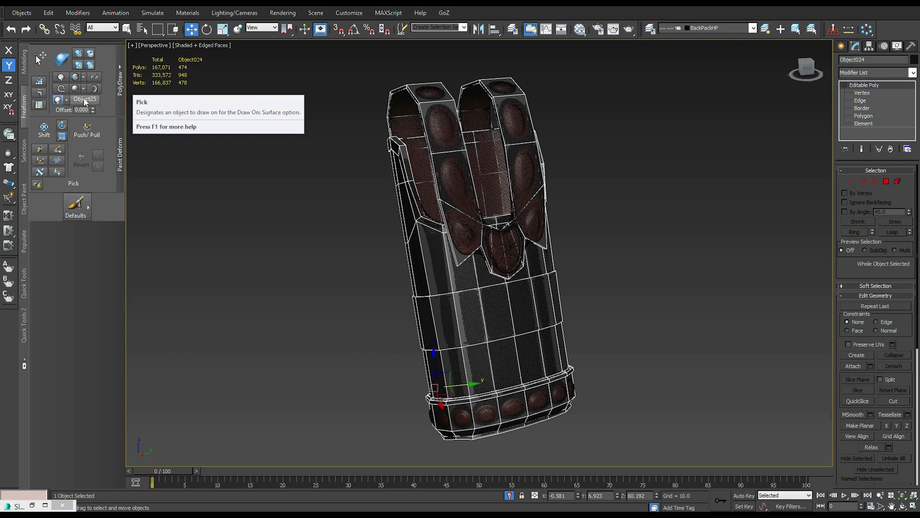
left_click(85, 98)
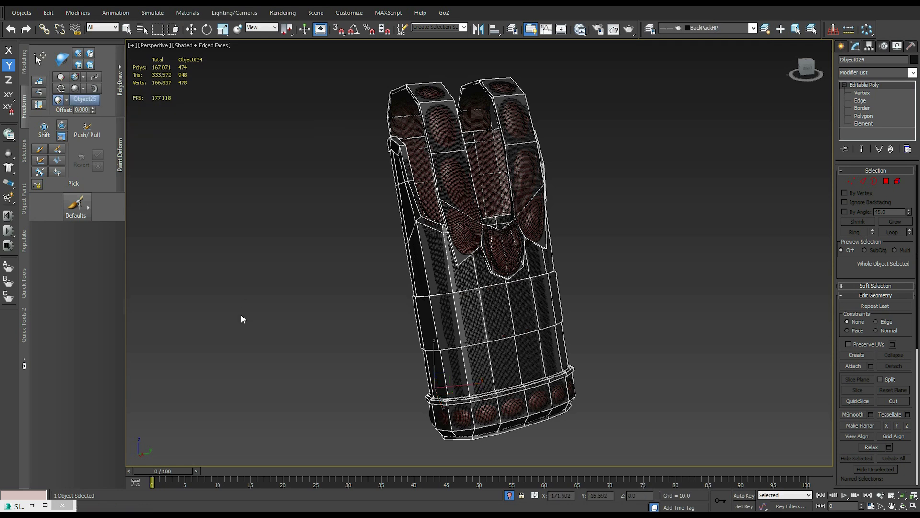
middle_click_drag(243, 317, 240, 315, "alt")
scroll(325, 345, "up", 6)
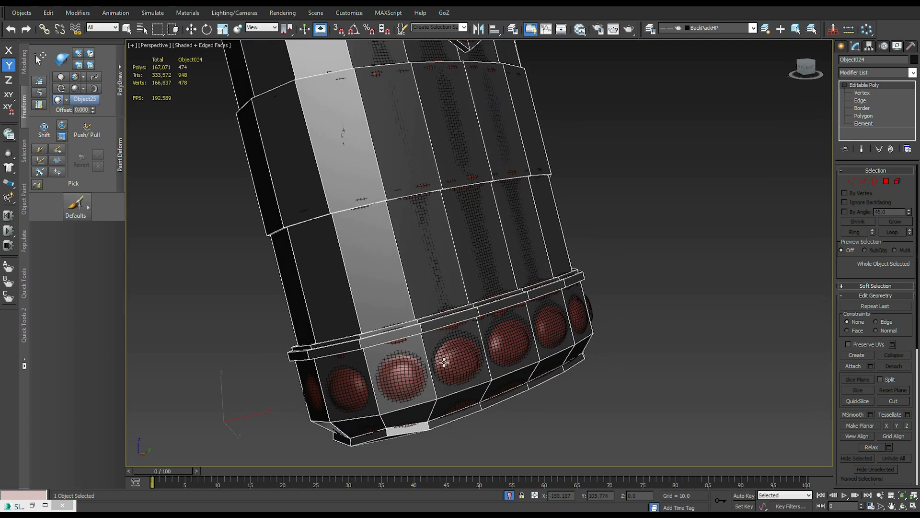
key("w")
scroll(454, 358, "down", 5)
middle_click_drag(453, 359, 451, 249, "alt")
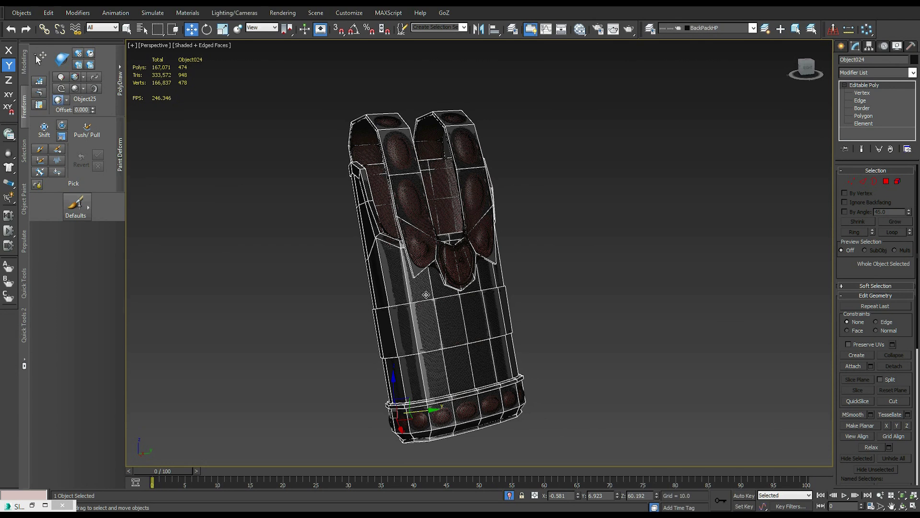
Activate the Conform brush with full strength 85 and falloff 149, and paint along the seam around the holster's lower body
left_click(61, 60)
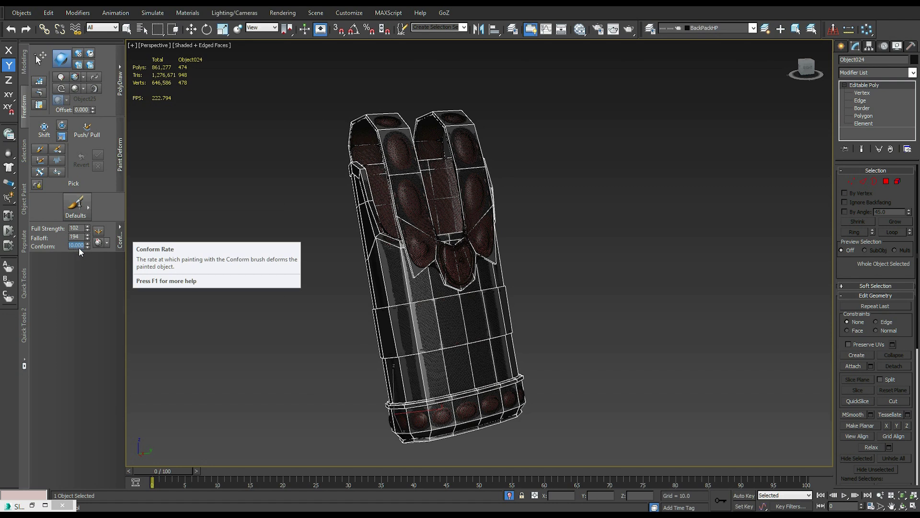
middle_click_drag(267, 289, 270, 292, "alt")
scroll(269, 291, "up", 4)
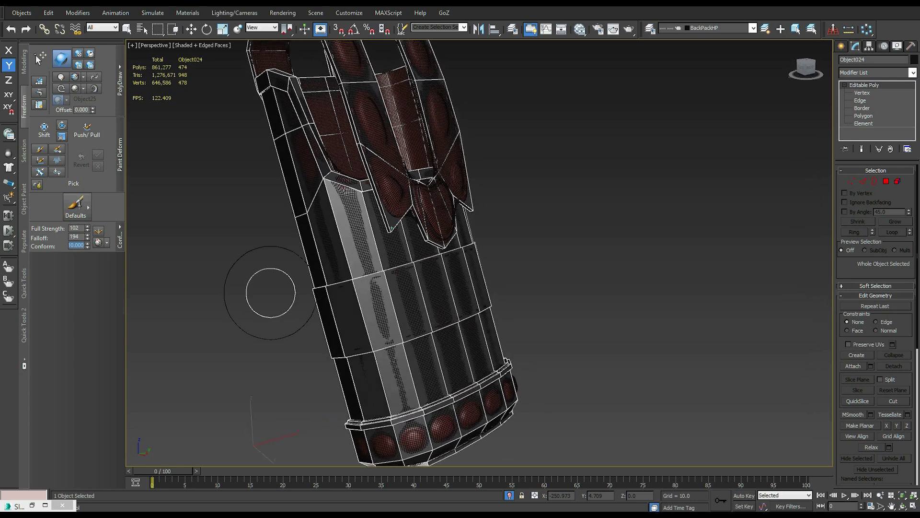
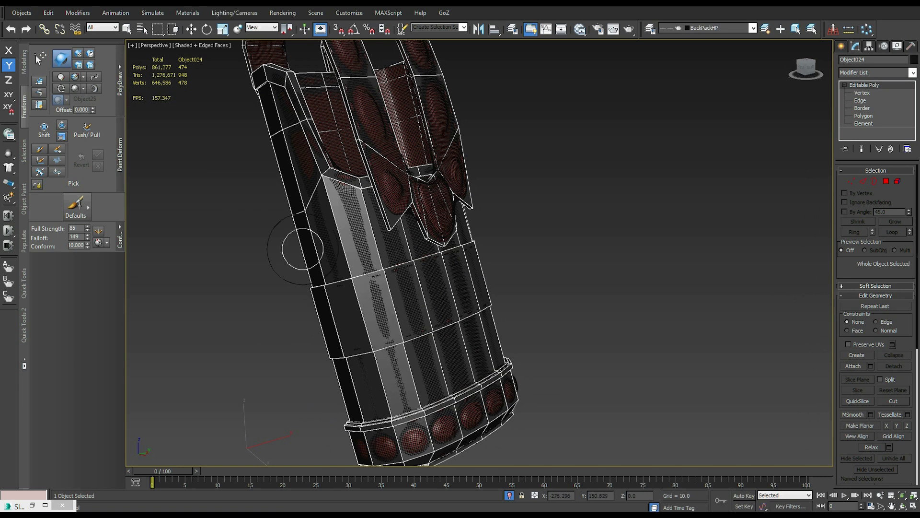
middle_click_drag(339, 277, 444, 251, "alt")
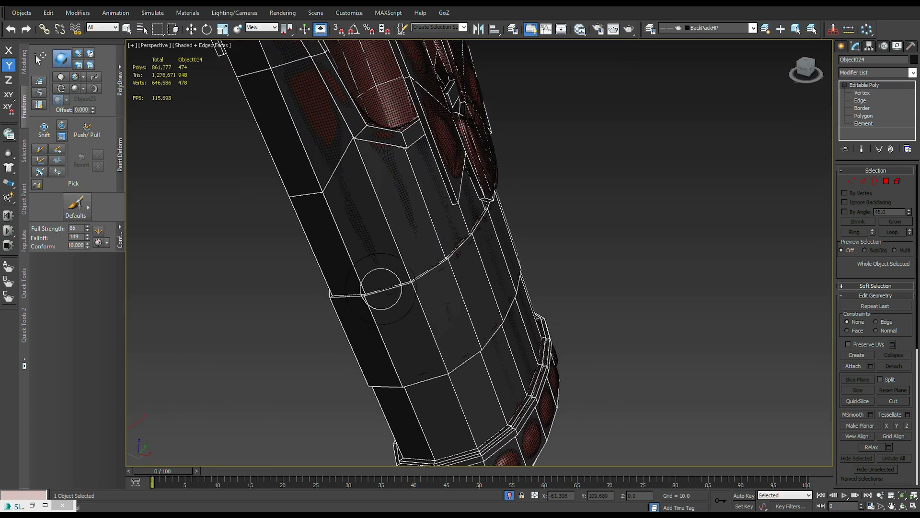
left_click_drag(464, 240, 422, 280)
mouse_move(345, 300)
middle_mouse_down("alt")
mouse_move(343, 288)
mouse_move(468, 279)
mouse_move(503, 262)
mouse_move(465, 262)
middle_mouse_up("alt")
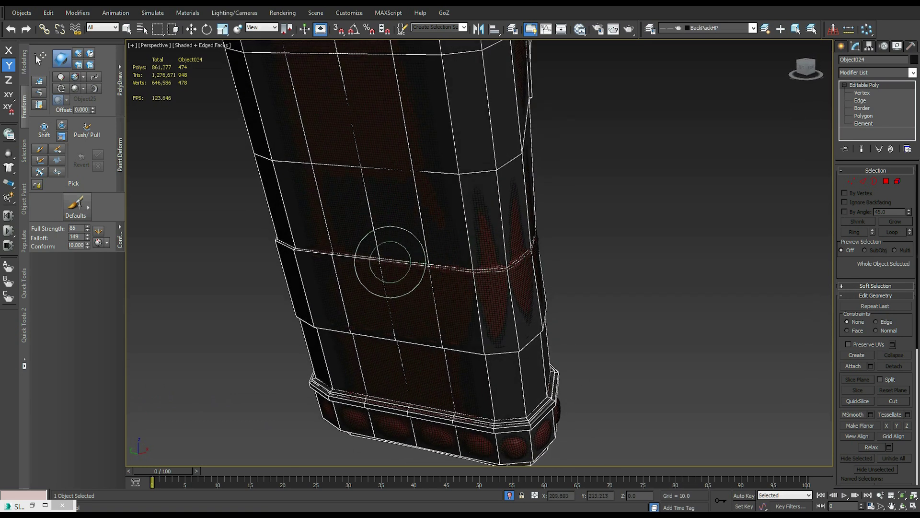
Try to conform the low-poly strap ends and upper back of the holster to the high-poly surface with the brush
mouse_move(315, 252)
middle_mouse_down("alt")
mouse_move(405, 267)
mouse_move(305, 275)
middle_mouse_up("alt")
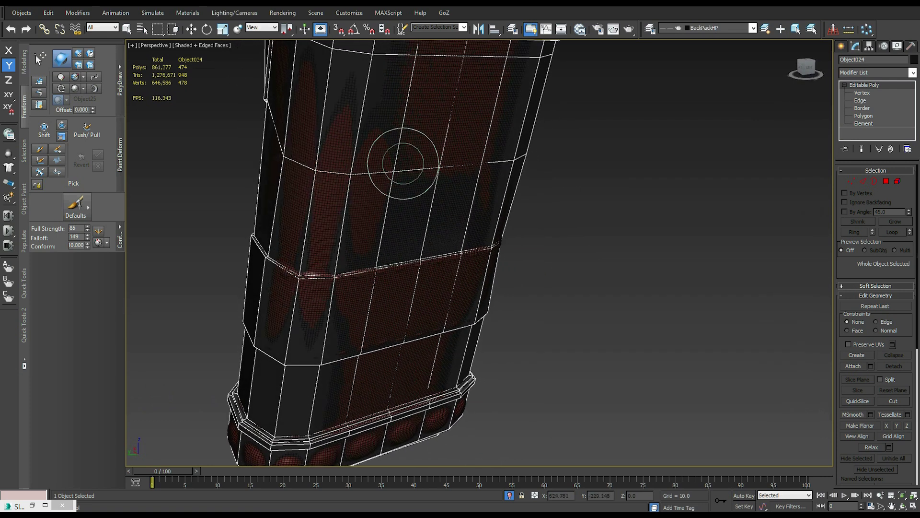
mouse_move(472, 154)
middle_mouse_down("alt")
mouse_move(304, 172)
mouse_move(280, 150)
middle_mouse_up("alt")
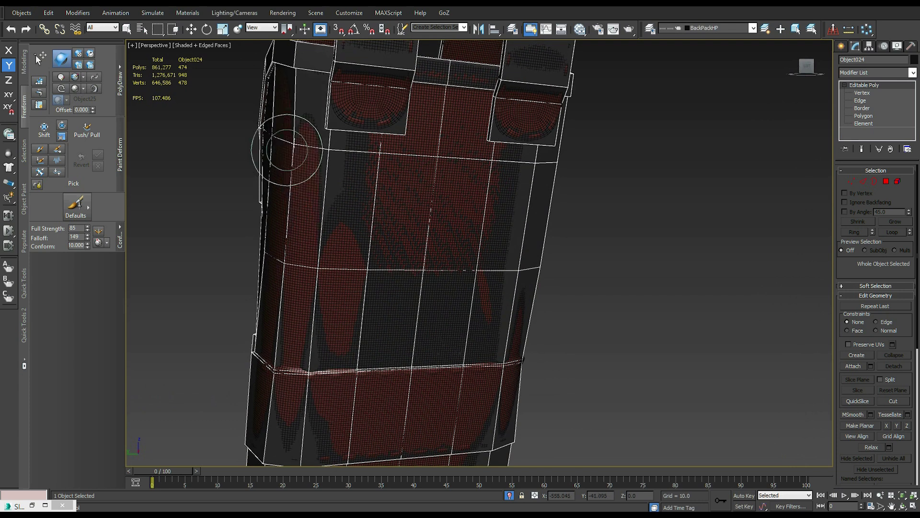
mouse_move(444, 157)
middle_mouse_down("alt")
mouse_move(442, 214)
mouse_move(375, 151)
mouse_move(369, 107)
mouse_move(394, 172)
mouse_move(404, 133)
mouse_move(455, 122)
mouse_move(364, 160)
mouse_move(401, 199)
mouse_move(350, 172)
mouse_move(357, 188)
mouse_move(374, 188)
mouse_move(364, 136)
middle_mouse_up("alt")
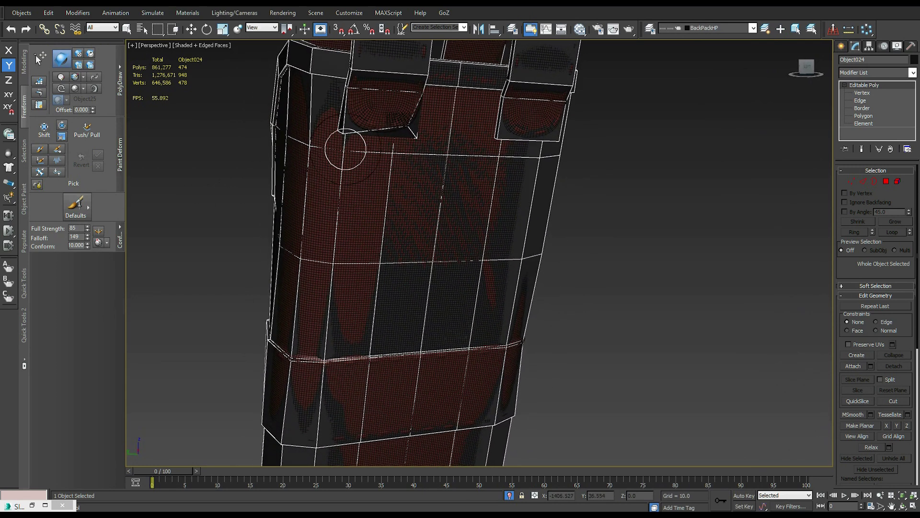
mouse_move(377, 117)
left_mouse_down()
mouse_move(539, 119)
mouse_move(352, 94)
mouse_move(316, 256)
mouse_move(324, 320)
left_mouse_up()
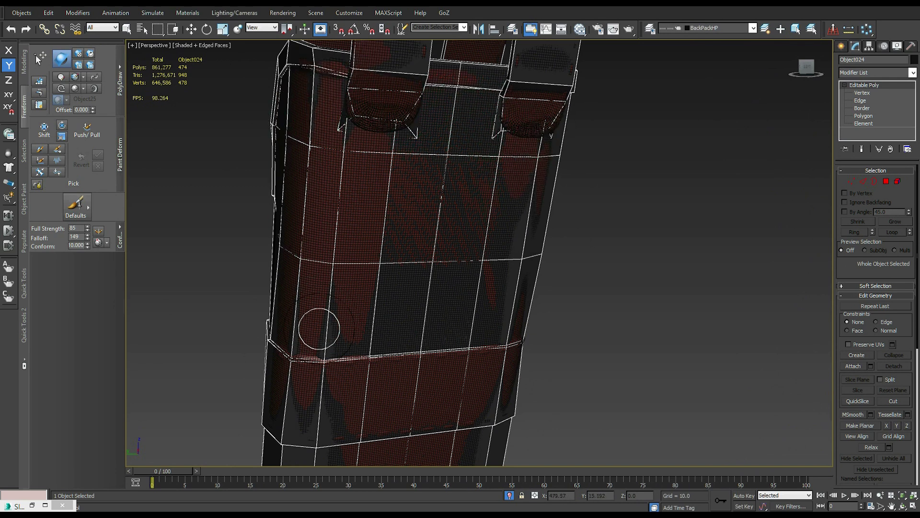
middle_click_drag(325, 323, 343, 199, "alt")
middle_click_drag(401, 360, 403, 257, "alt")
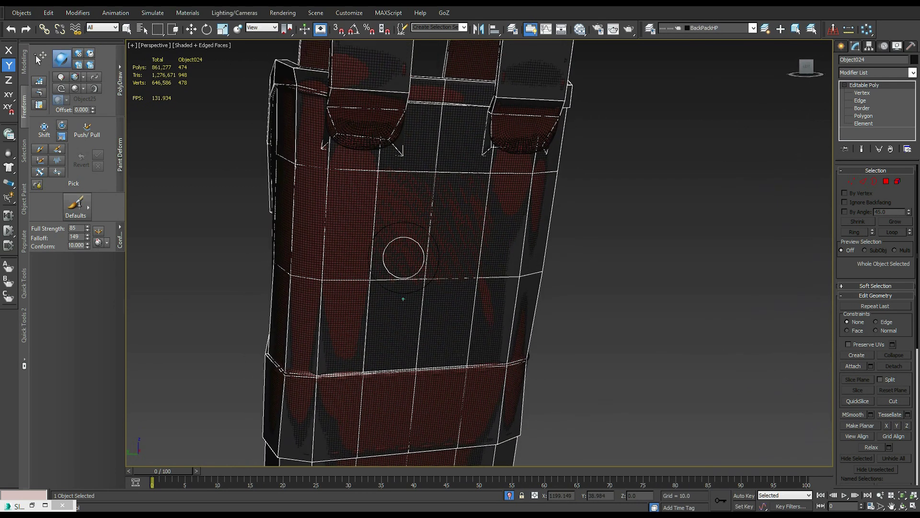
Undo the last Conform brush strokes on the holster
key("ctrl+z")
key("ctrl+z")
middle_click_drag(403, 258, 403, 258, "alt")
key("ctrl+z")
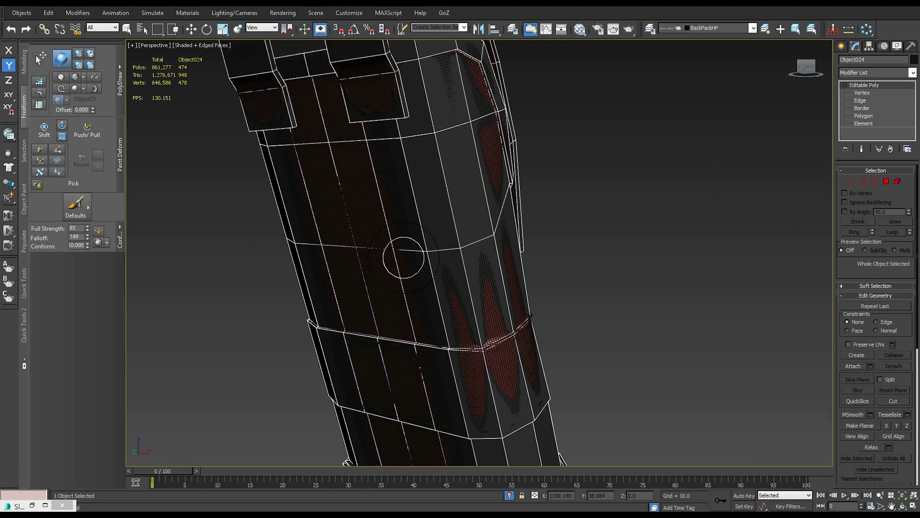
Switch to the Relax Conform brush for the back of the low-poly holster
left_click(91, 66)
middle_click_drag(291, 253, 338, 258, "alt")
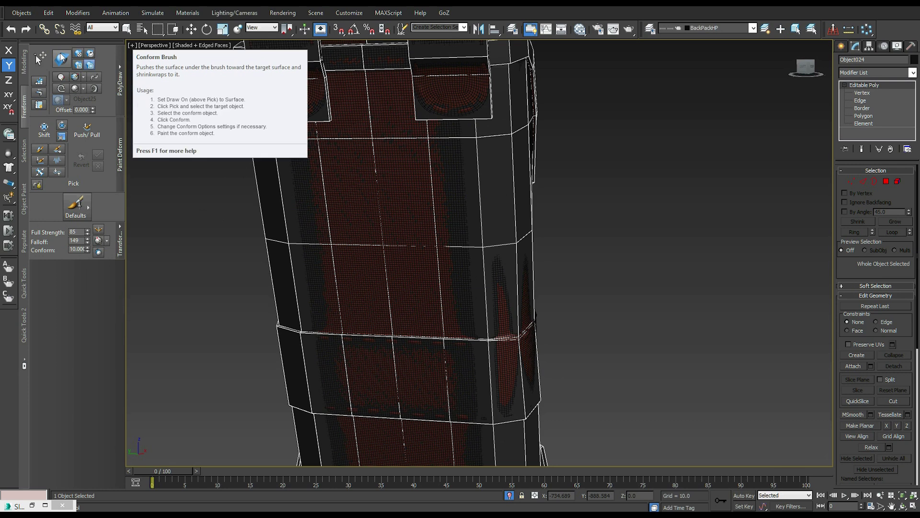
left_click(61, 58)
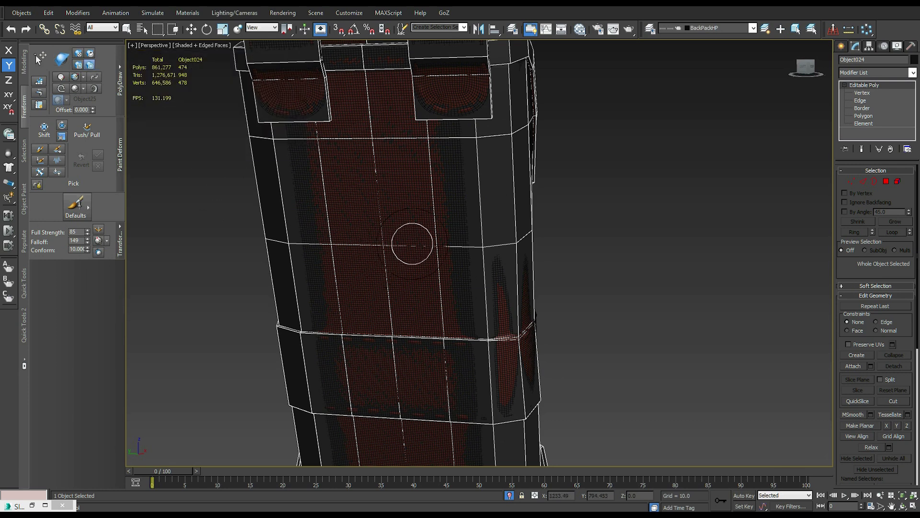
middle_click_drag(448, 247, 402, 252, "alt")
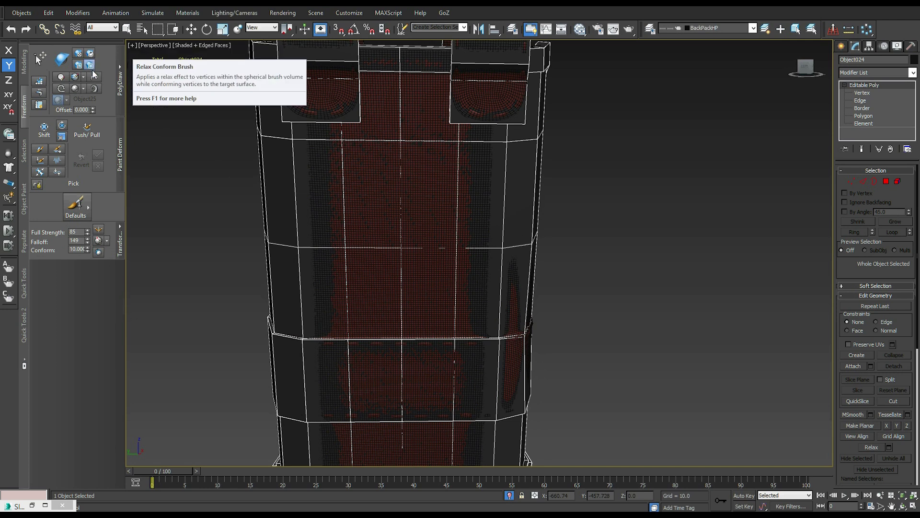
key("w")
Paint with the Relax Conform brush over the low-poly holster's back and side, between the straps and the middle seam
mouse_move(290, 237)
middle_mouse_down("alt")
mouse_move(421, 263)
mouse_move(384, 238)
middle_mouse_up("alt")
mouse_move(453, 243)
left_mouse_down()
mouse_move(308, 240)
mouse_move(360, 226)
mouse_move(426, 150)
mouse_move(329, 205)
mouse_move(353, 164)
mouse_move(287, 148)
mouse_move(432, 158)
left_mouse_up()
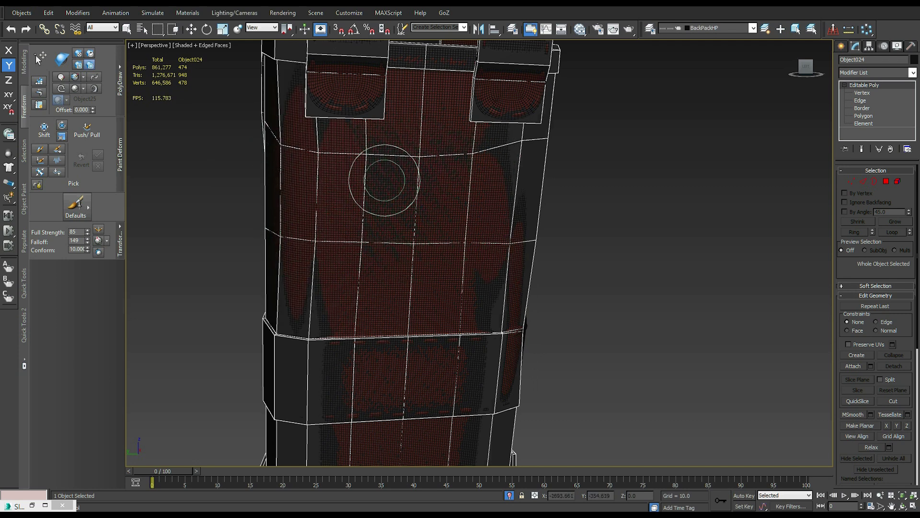
mouse_move(415, 243)
middle_mouse_down("alt")
mouse_move(413, 251)
mouse_move(422, 249)
middle_mouse_up("alt")
left_click_drag(421, 181, 449, 166)
mouse_move(435, 206)
middle_mouse_down("alt")
mouse_move(417, 263)
mouse_move(429, 294)
mouse_move(331, 260)
mouse_move(218, 43)
mouse_move(312, 144)
mouse_move(354, 216)
middle_mouse_up("alt")
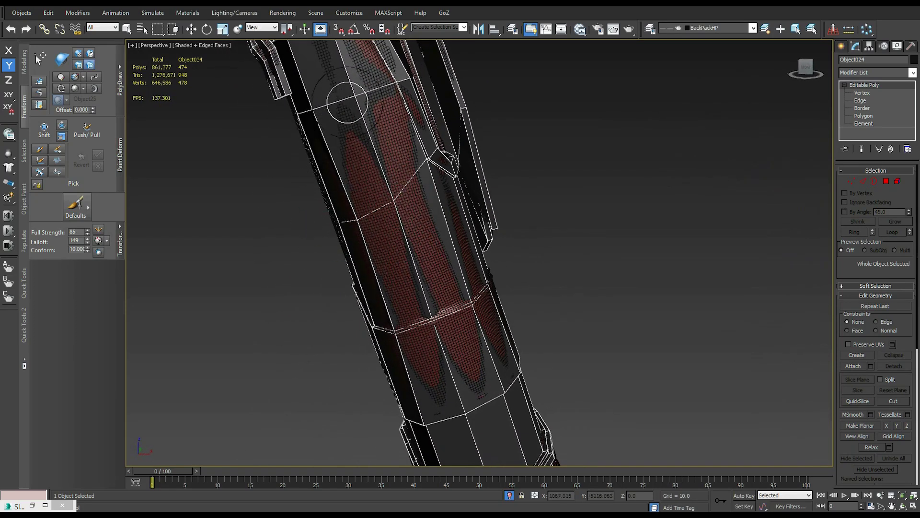
mouse_move(329, 107)
middle_mouse_down("alt")
mouse_move(343, 146)
mouse_move(417, 152)
mouse_move(416, 134)
middle_mouse_up("alt")
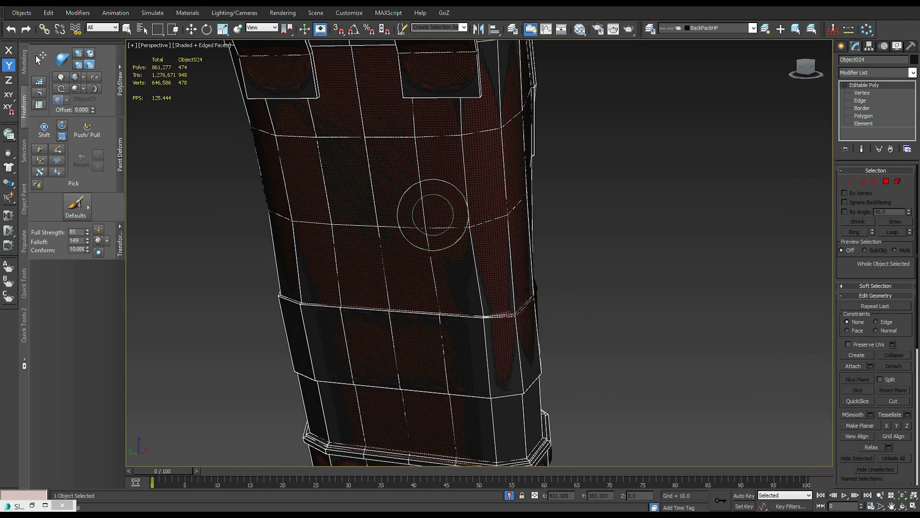
mouse_move(455, 160)
middle_mouse_down("alt")
mouse_move(410, 168)
mouse_move(479, 256)
middle_mouse_up("alt")
left_click(478, 256)
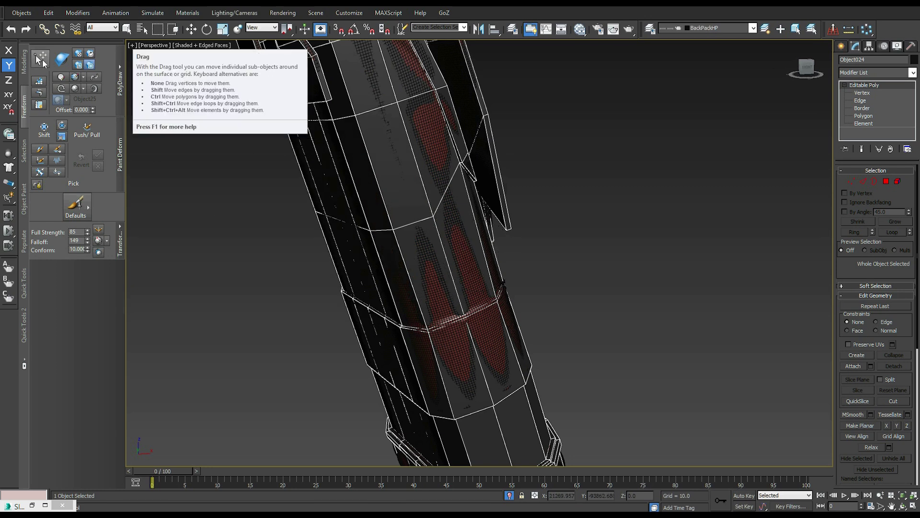
Reposition vertices along the side of the low-poly holster over the high-poly surface with the Freeform Drag tool
key("7")
left_click(38, 58)
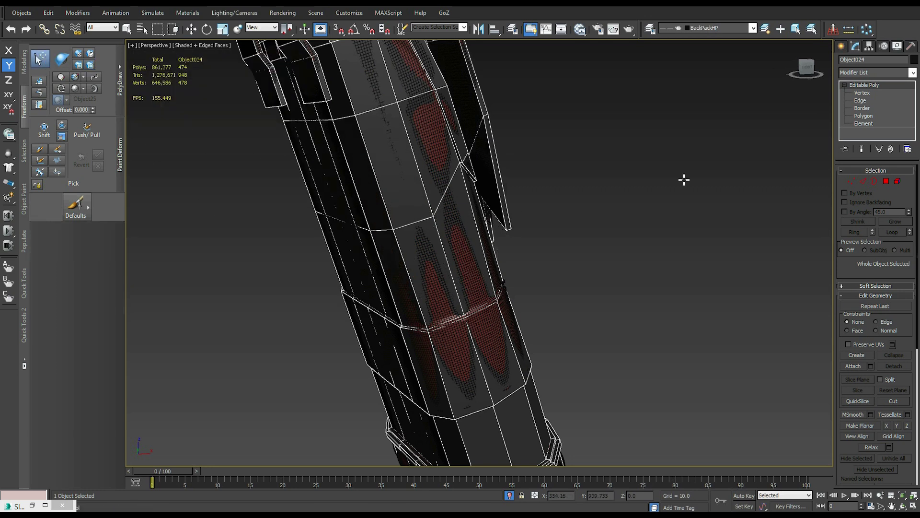
key("1")
middle_click_drag(696, 238, 243, 134, "alt")
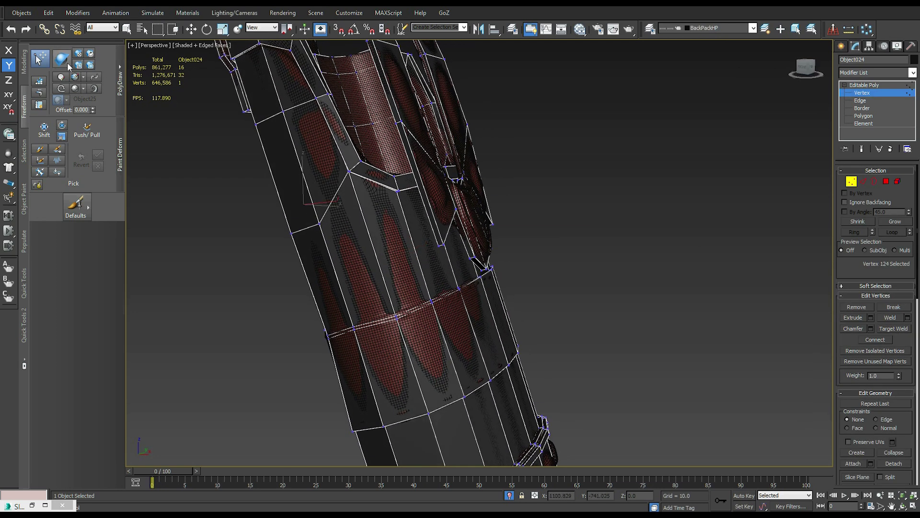
left_click(322, 222)
middle_click_drag(320, 224, 452, 249, "alt")
left_click_drag(452, 248, 469, 205)
left_click(468, 205)
Pull the vertices along the middle band's lower edge onto the band of the high-poly sculpt with the Drag tool
middle_click_drag(469, 205, 461, 301, "alt")
left_click(397, 202)
left_click(507, 295)
left_click_drag(382, 229, 381, 224)
left_click(486, 216)
middle_click_drag(486, 216, 496, 266, "alt")
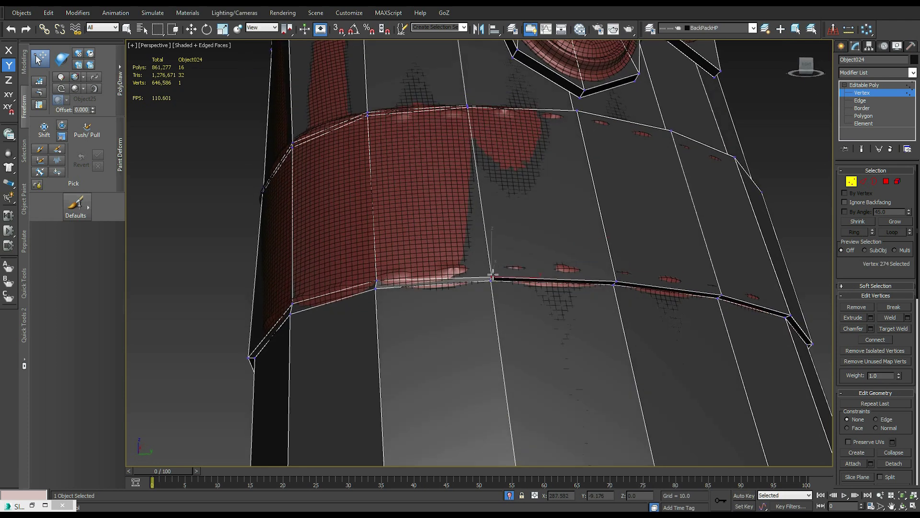
left_click_drag(493, 275, 493, 276)
left_click_drag(380, 279, 374, 280)
left_click(614, 283)
left_click_drag(618, 279, 617, 278)
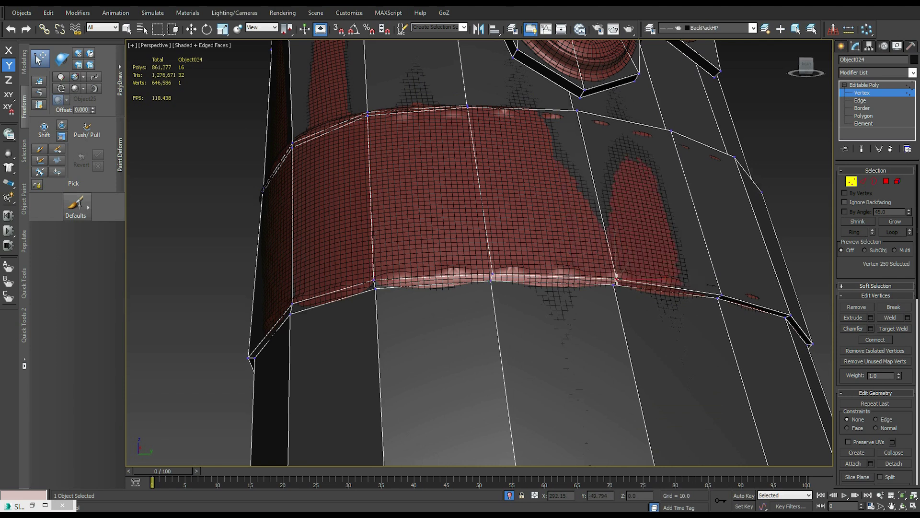
left_click_drag(721, 293, 720, 292)
left_click(458, 279)
Return the low-poly holster to object level, leave isolation and select the high-poly holster
middle_click_drag(458, 279, 353, 318, "alt")
scroll(587, 261, "down", 4)
middle_click_drag(587, 261, 566, 266, "alt")
left_click(354, 287)
left_click(461, 178)
key("w")
left_click(866, 86)
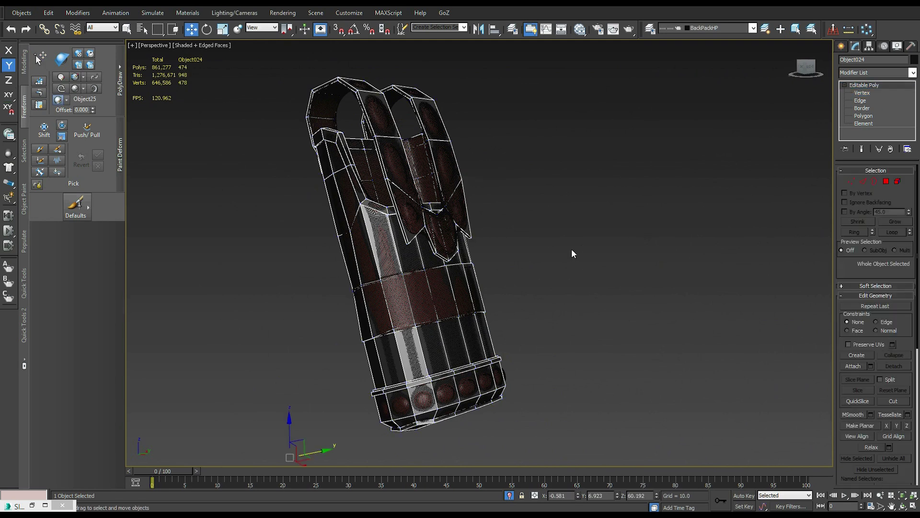
left_click(510, 495)
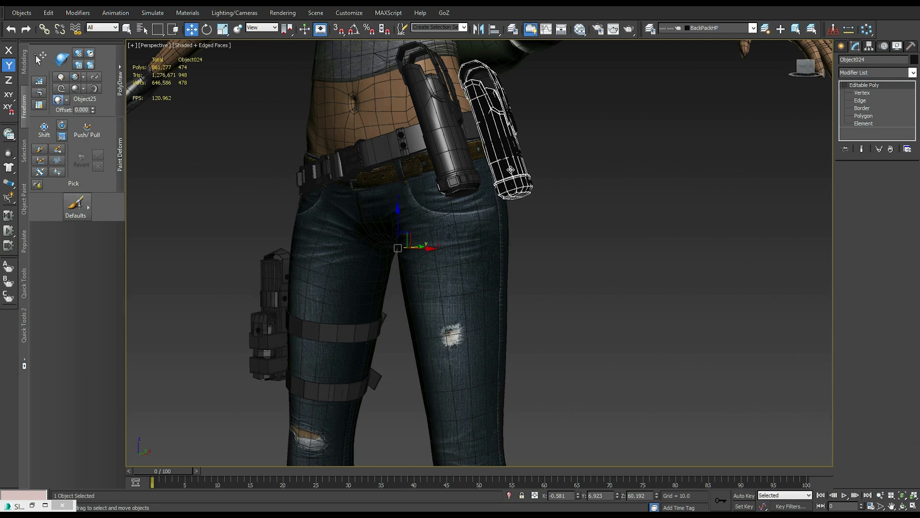
middle_click_drag(594, 211, 622, 226, "alt")
left_click(497, 187)
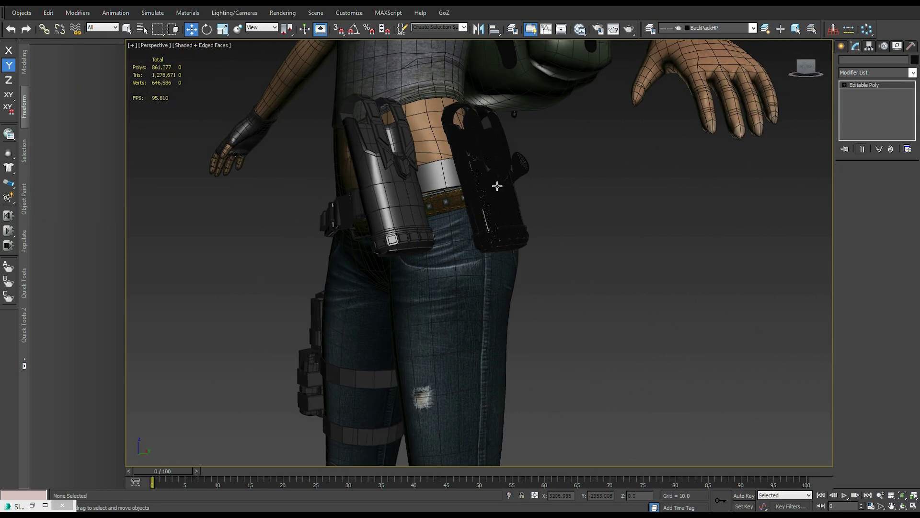
Isolate the high-poly holster and show it in the Left view shaded without edges
left_click(509, 495)
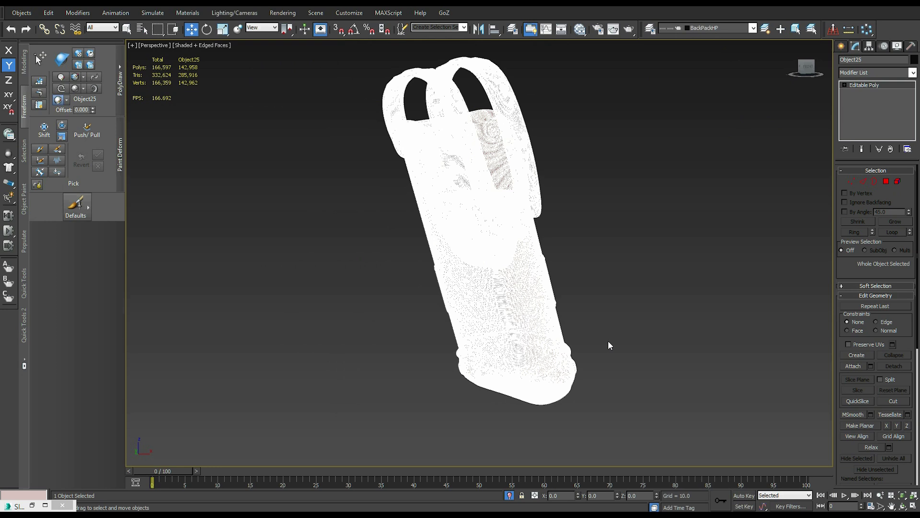
key("l")
middle_click_drag(663, 347, 620, 319)
key("F4")
key("alt+q")
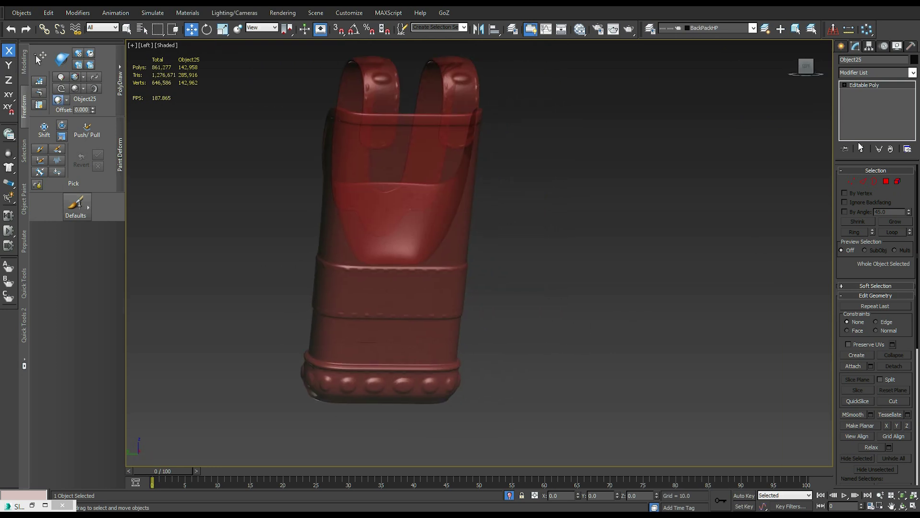
Draw a plane about 2.1 by 2.1 units beside the high-poly holster
left_click(841, 47)
left_click(895, 148)
left_click_drag(557, 239, 606, 286)
key("w")
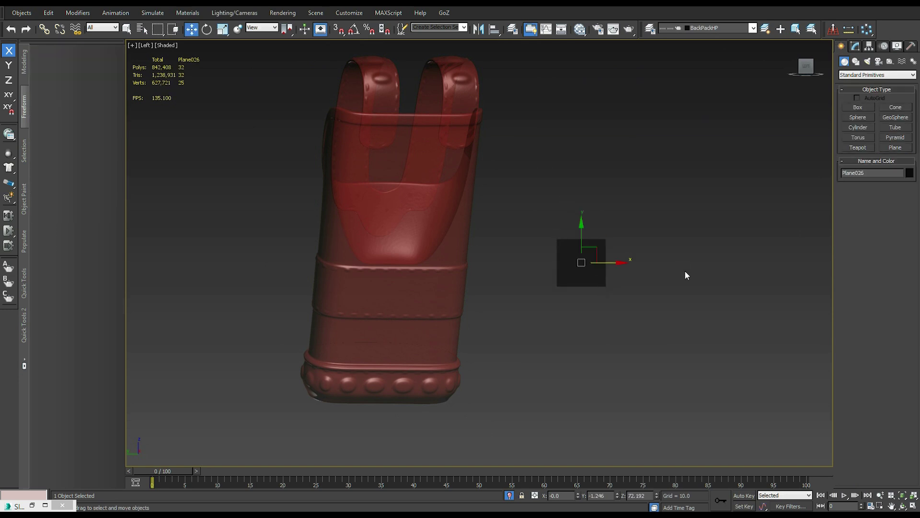
key("z")
key("p")
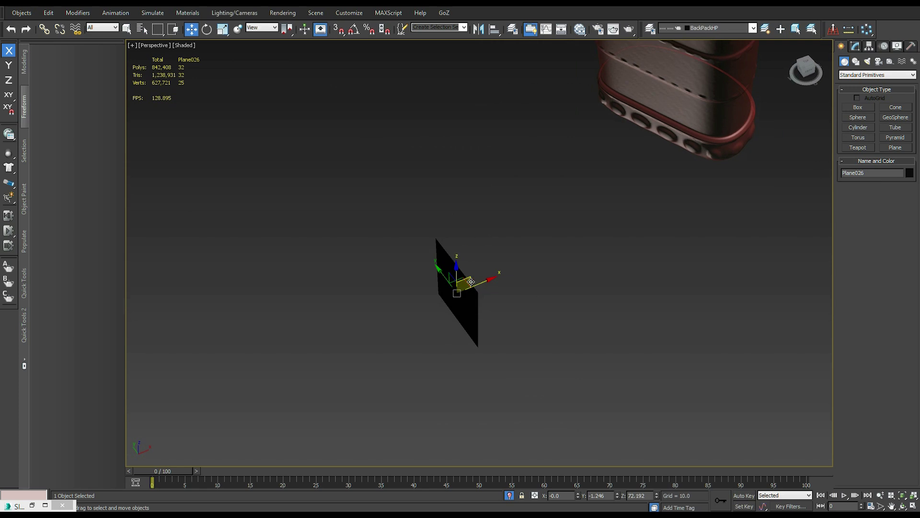
Move the plane in front of the high-poly holster, level with its rounded flap
left_click_drag(465, 280, 628, 68)
scroll(704, 137, "up", 3)
middle_click_drag(703, 137, 576, 230)
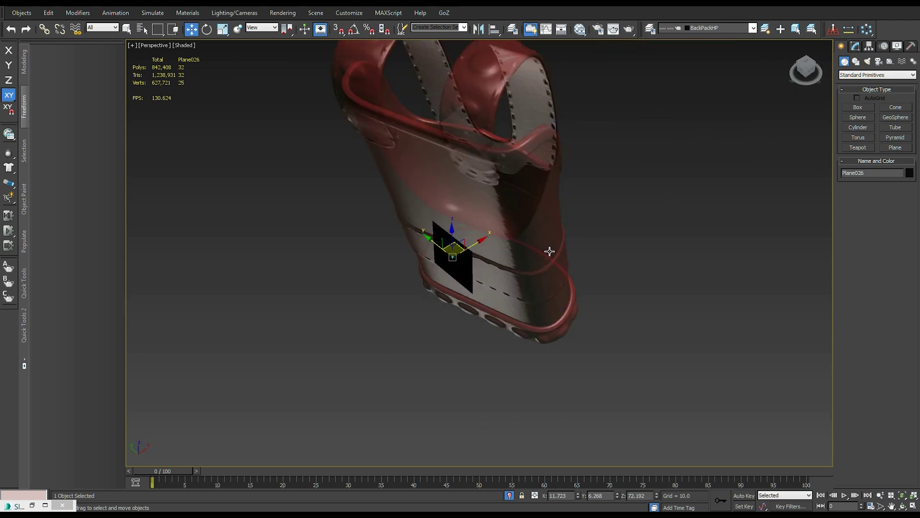
left_click_drag(487, 243, 479, 245)
middle_click_drag(479, 245, 536, 249, "alt")
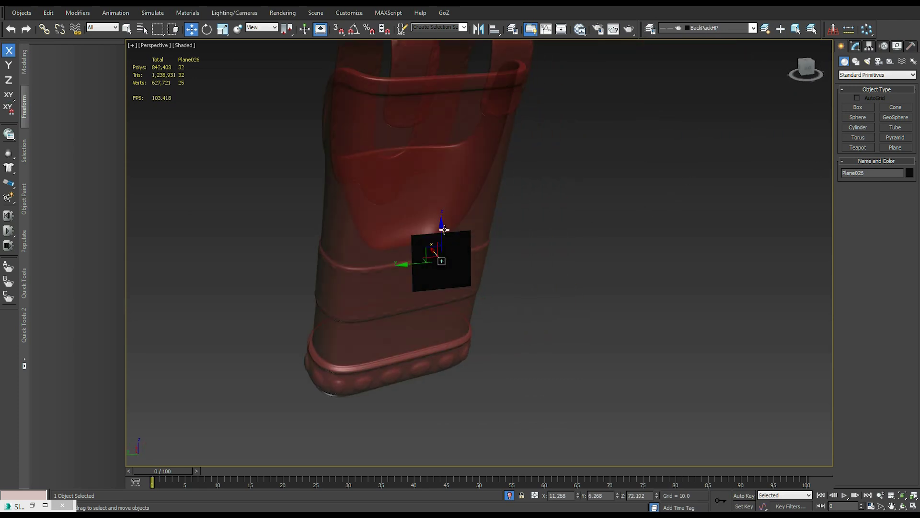
left_click_drag(441, 230, 441, 201)
middle_click_drag(564, 240, 597, 307, "alt")
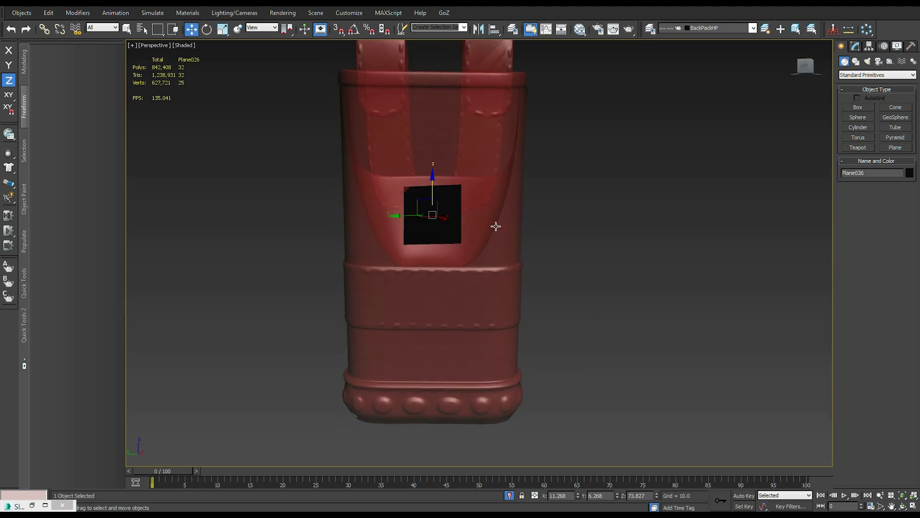
Reduce the plane to 1 length and 1 width segment with edges displayed, and convert it to Editable Poly
key("F4")
left_click(855, 46)
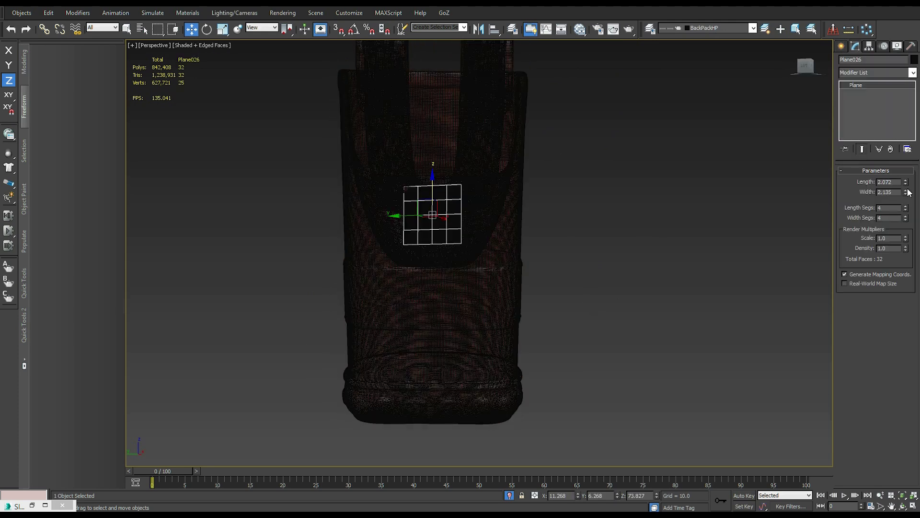
right_click(904, 208)
right_click(680, 194)
mouse_move(634, 293)
left_click(719, 303)
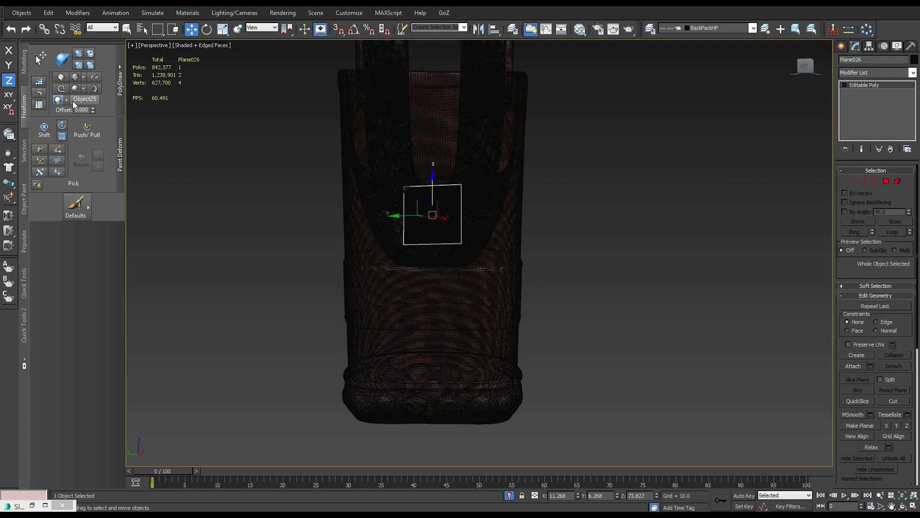
Use Object25 as the Freeform draw-on surface and lower all four plane vertices to just below the flap
left_click(89, 100)
key("w")
scroll(608, 242, "up", 5)
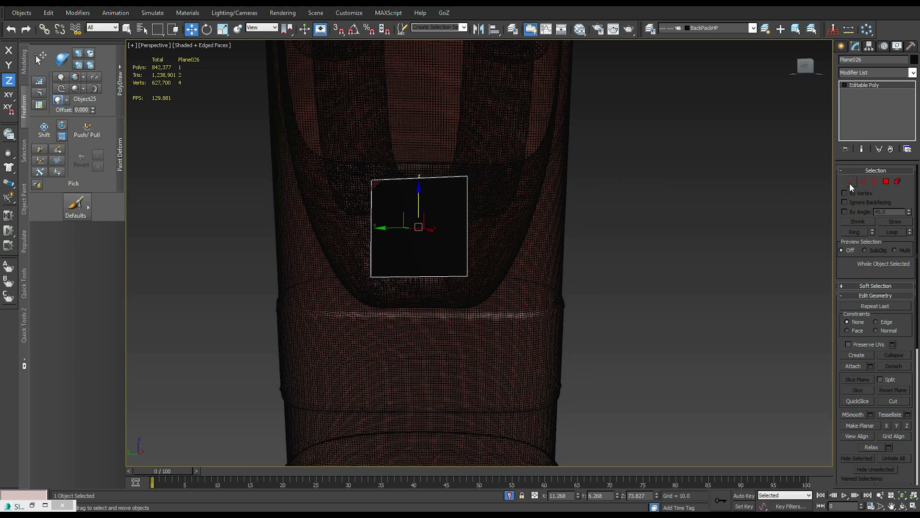
left_click(851, 183)
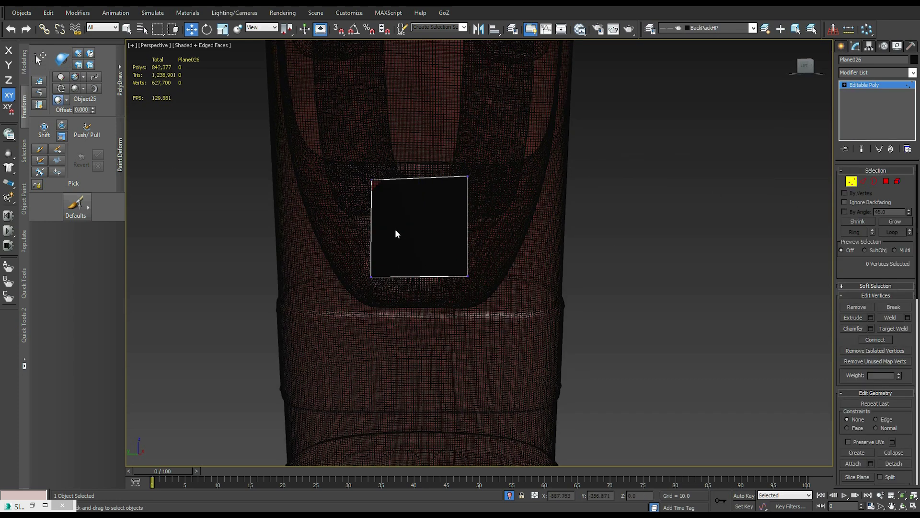
left_click_drag(541, 327, 541, 327)
left_click(411, 275)
left_click_drag(419, 196, 421, 331)
middle_click_drag(421, 331, 530, 344, "alt")
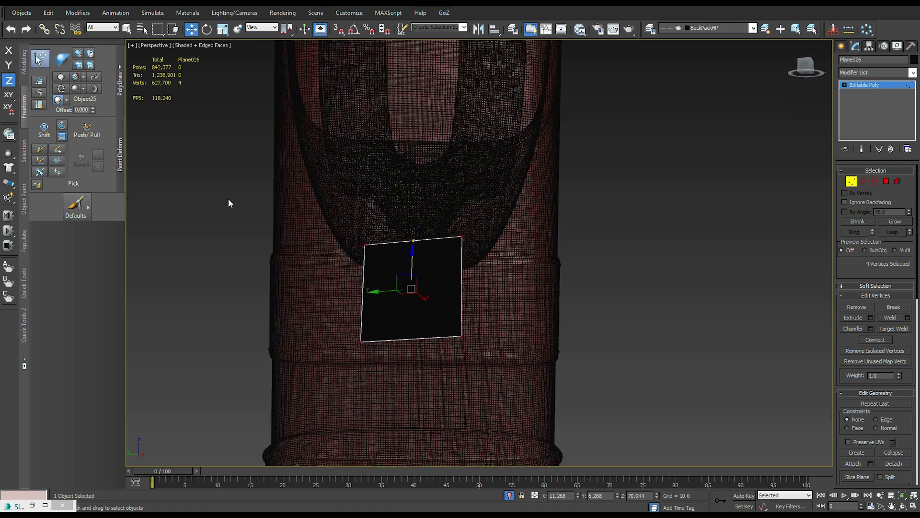
Snap the plane's four corner vertices onto the high-poly surface just below the flap with the Drag tool
middle_click_drag(355, 230, 370, 242, "alt")
left_click_drag(368, 240, 366, 259)
left_click_drag(461, 223, 411, 258)
left_click_drag(360, 330, 373, 311)
left_click_drag(460, 318, 384, 302)
scroll(479, 302, "up", 3)
key("w")
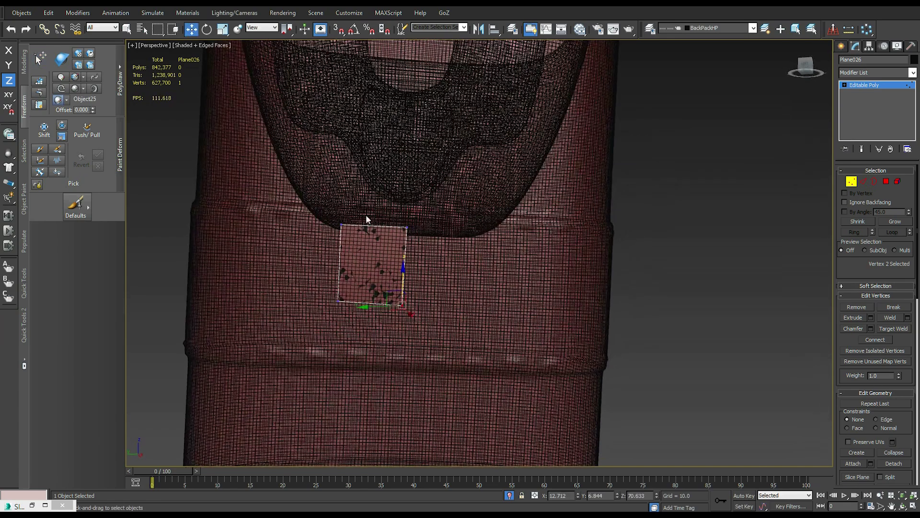
Extend the plane's side edge into a row of polygons around the holster's middle band with the Extend tool
left_click(38, 94)
middle_click_drag(323, 267, 586, 254, "alt")
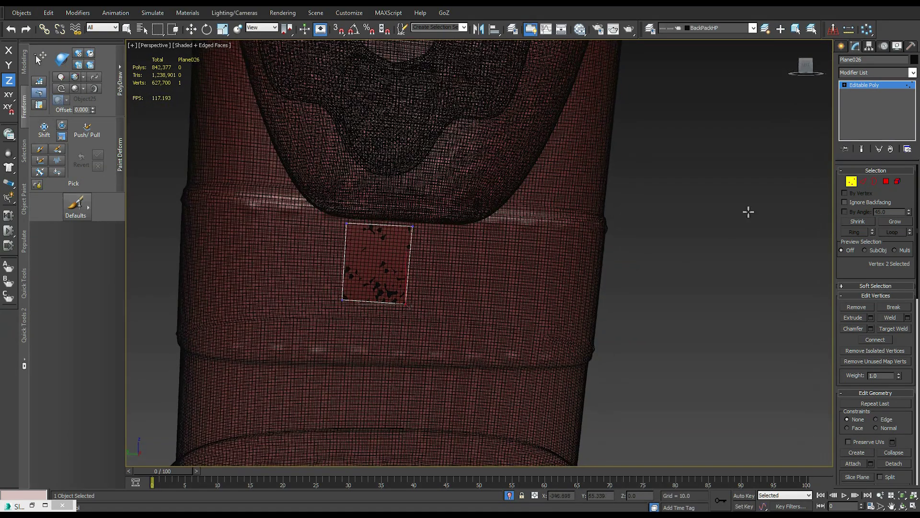
left_click(864, 182)
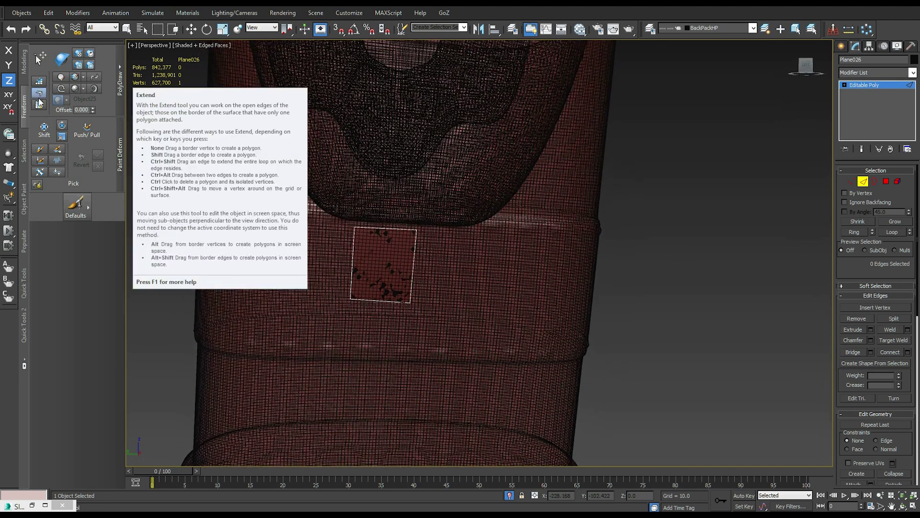
left_click_drag(413, 272, 601, 274)
middle_click_drag(623, 283, 612, 316, "alt")
left_click_drag(596, 274, 642, 250)
middle_click_drag(642, 250, 571, 281, "alt")
left_click_drag(518, 282, 635, 242)
middle_click_drag(634, 243, 655, 275, "alt")
left_click_drag(551, 256, 623, 249)
middle_click_drag(623, 250, 632, 270, "alt")
Extend a second row of polygons below the first, continuing around the side down to the band's lower seam
left_click_drag(402, 301, 407, 349)
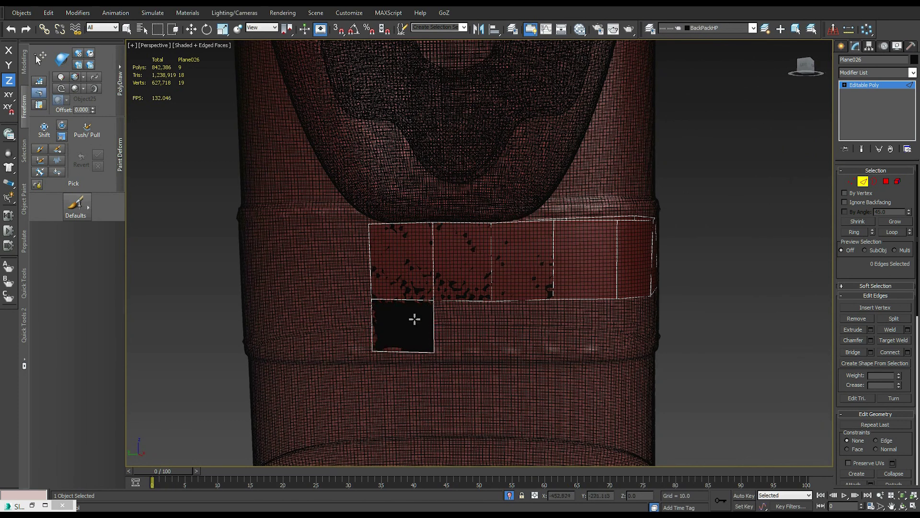
left_click(851, 181)
left_click_drag(433, 301, 493, 353)
left_click_drag(495, 305, 549, 351)
middle_click_drag(667, 357, 540, 294, "alt")
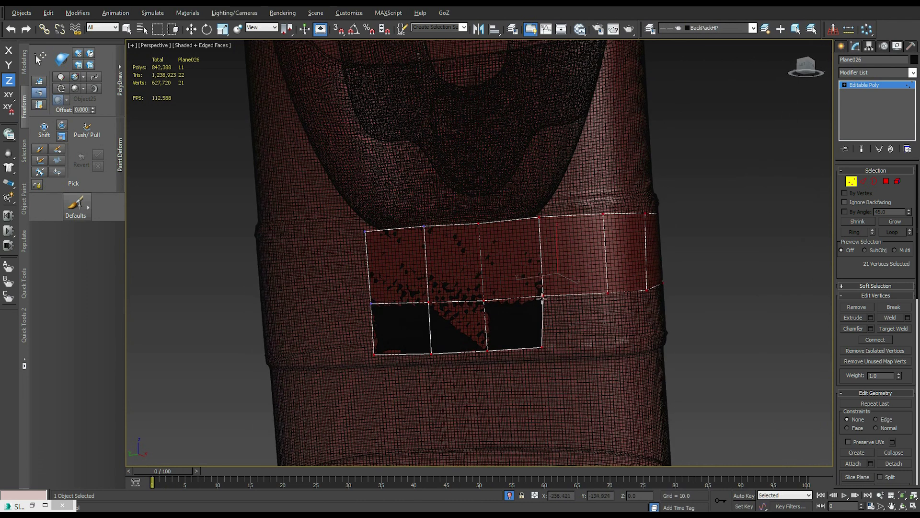
left_click_drag(546, 292, 609, 342)
left_click_drag(614, 310, 652, 335)
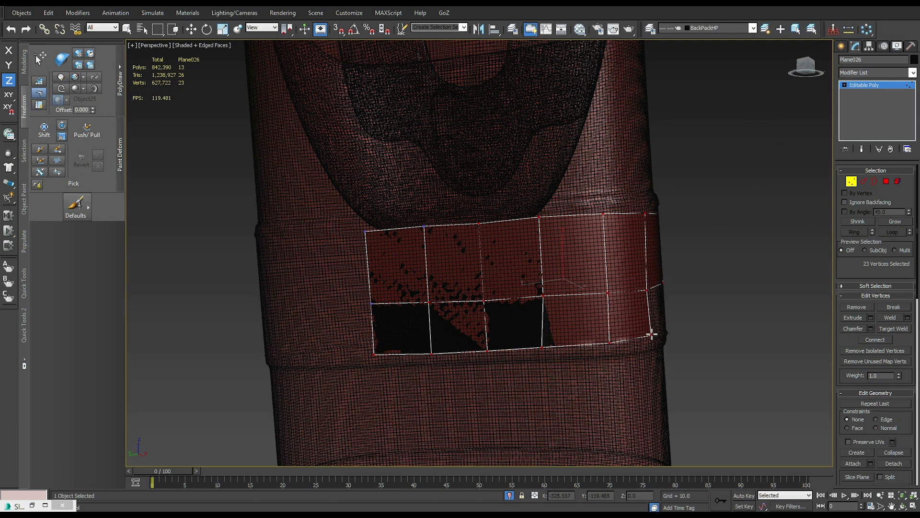
middle_click_drag(653, 335, 612, 335, "alt")
left_click_drag(588, 290, 694, 308)
middle_click_drag(693, 309, 622, 277, "alt")
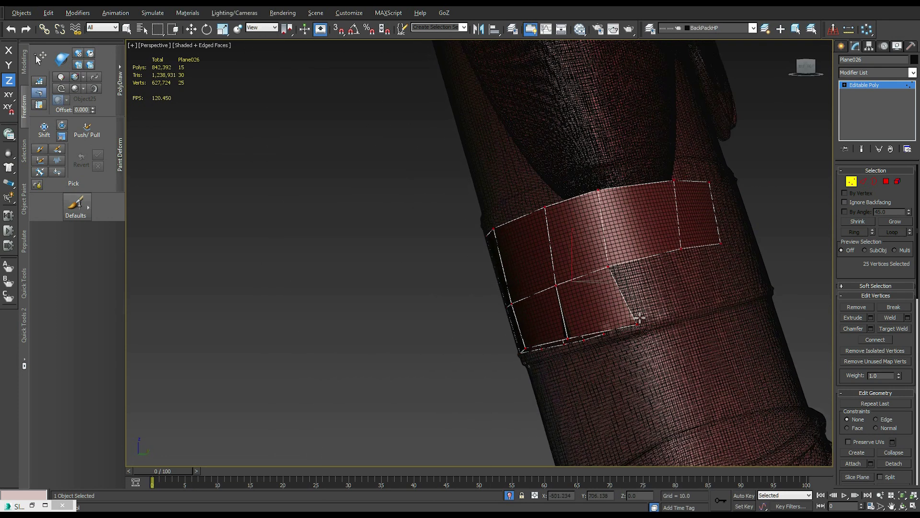
left_click_drag(611, 265, 697, 303)
middle_click_drag(697, 303, 633, 280, "alt")
left_click_drag(632, 279, 706, 324)
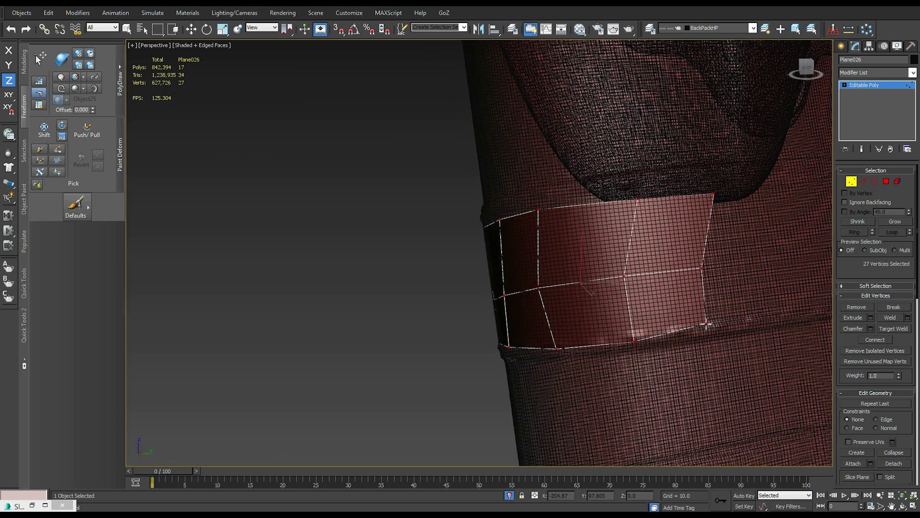
Adjust the vertices between the two polygon rows over the high-poly surface with the Drag tool
key("w")
middle_click_drag(358, 240, 738, 226, "alt")
middle_click_drag(656, 280, 704, 259, "alt")
left_click(187, 107)
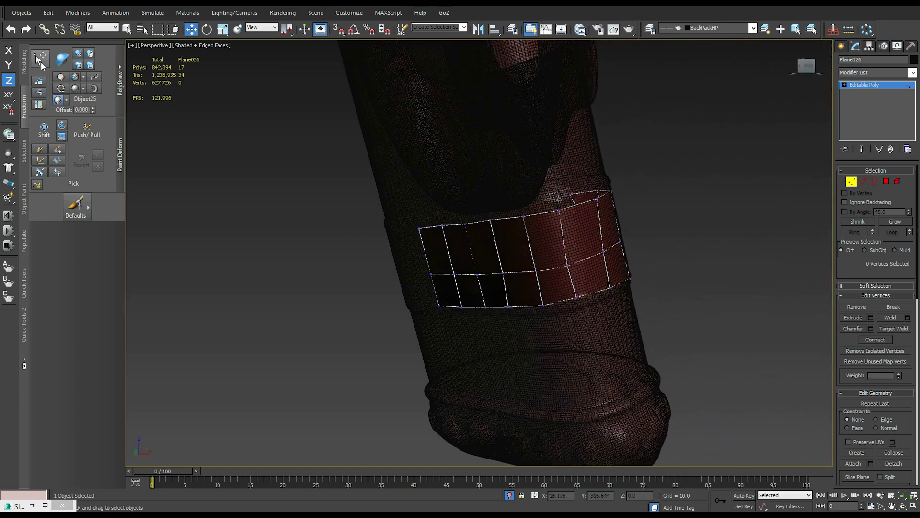
left_click(41, 61)
scroll(421, 236, "up", 3)
middle_click_drag(421, 236, 417, 263, "alt")
left_click(445, 266)
left_click_drag(445, 266, 615, 238)
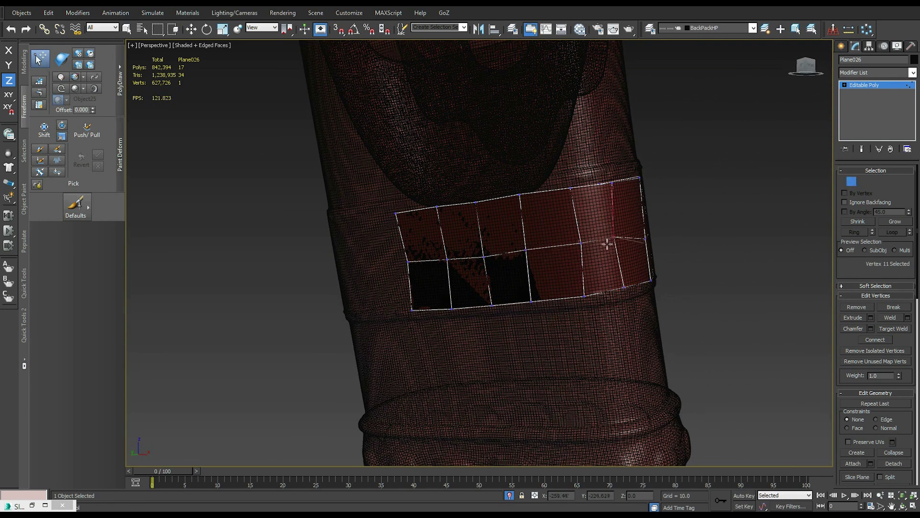
Adjust the strip's vertices around the holster's side with the Drag tool, then clear the vertex selection
middle_click_drag(637, 255, 657, 224, "alt")
left_click_drag(656, 225, 659, 217)
middle_click_drag(659, 217, 701, 206, "alt")
left_click_drag(701, 206, 701, 202)
left_click_drag(657, 170, 650, 162)
middle_click_drag(650, 162, 665, 249, "alt")
left_click(604, 244)
key("w")
left_click(703, 272)
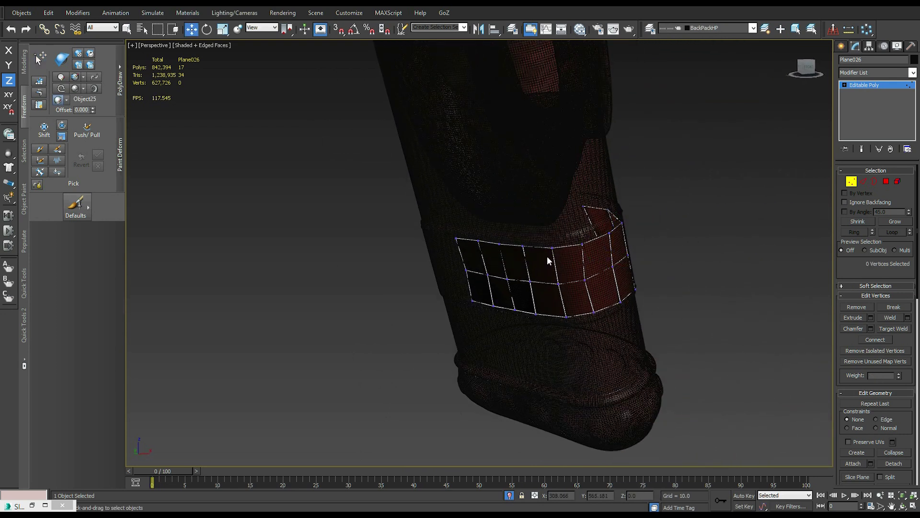
middle_click_drag(545, 255, 379, 246, "alt")
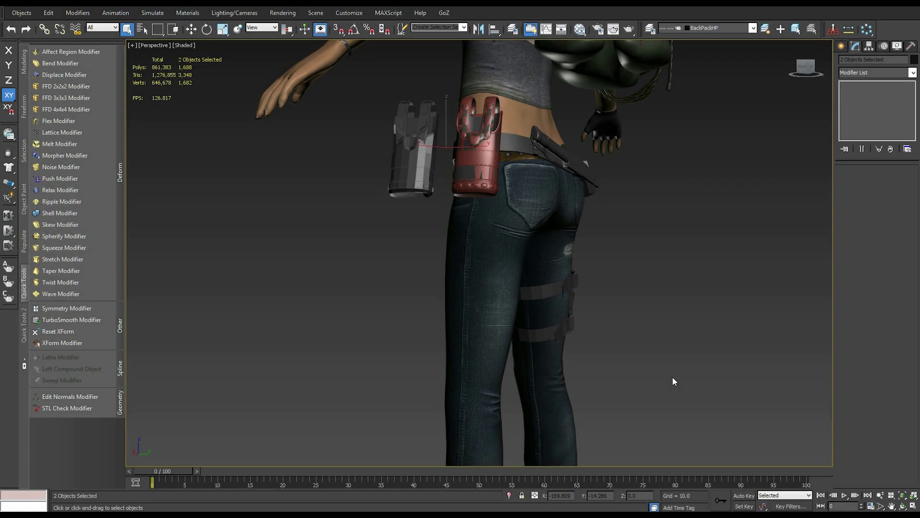
Isolate the two selected low-poly holsters and display their edges to compare the geometry up close
middle_click_drag(548, 275, 478, 176, "alt")
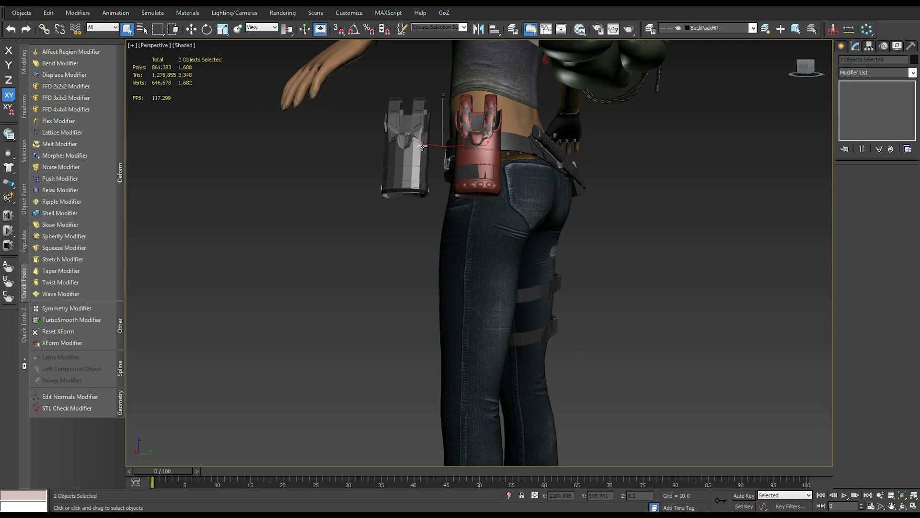
middle_click_drag(480, 152, 478, 163, "alt")
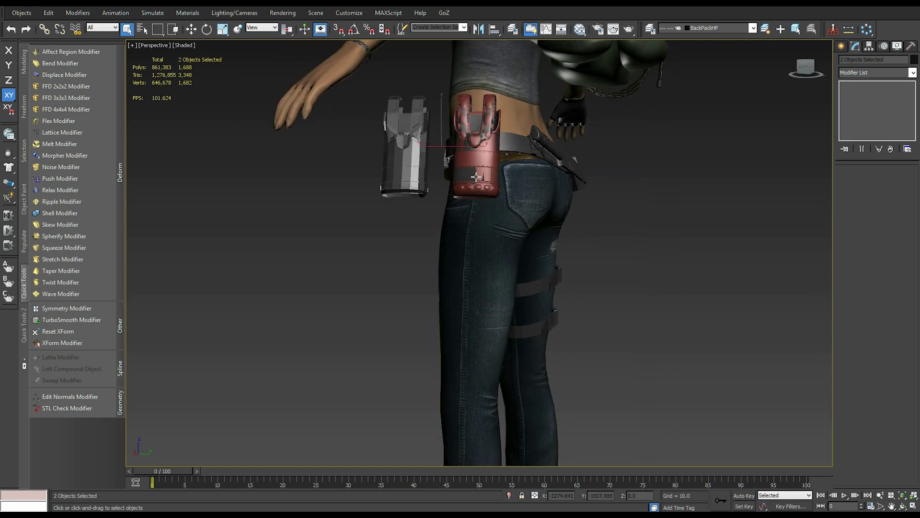
middle_click_drag(482, 180, 567, 152, "alt")
middle_click_drag(624, 319, 620, 295)
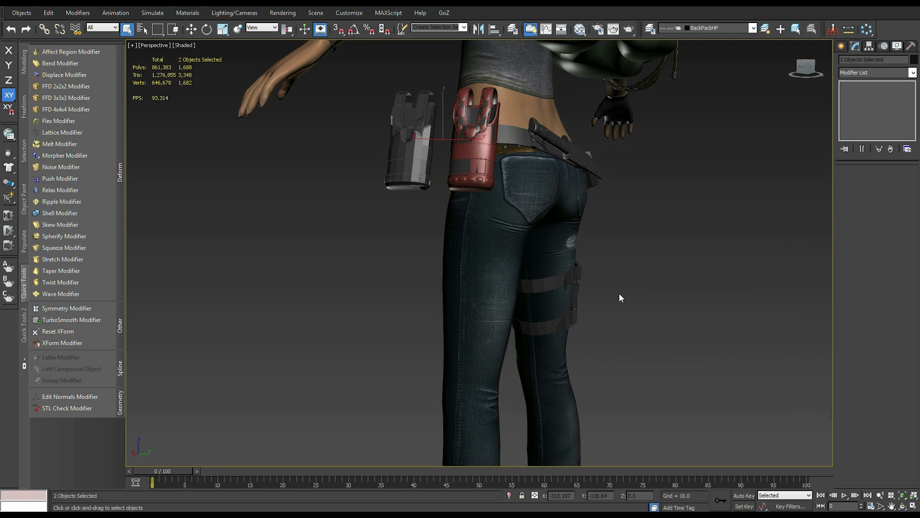
key("alt+q")
key("F4")
middle_click_drag(688, 326, 499, 271, "alt")
scroll(499, 272, "up", 3)
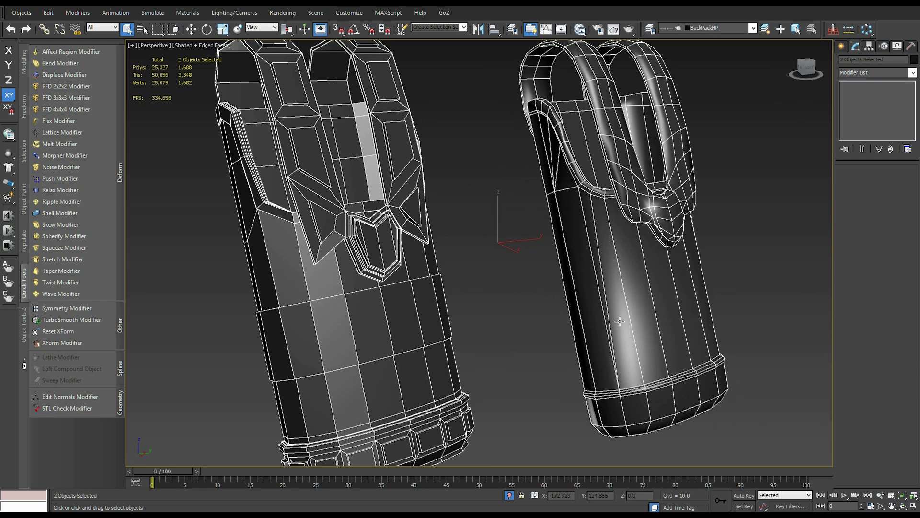
Compare the geometry of the two low-poly holsters from the front and from below
middle_click_drag(630, 392, 224, 150, "alt")
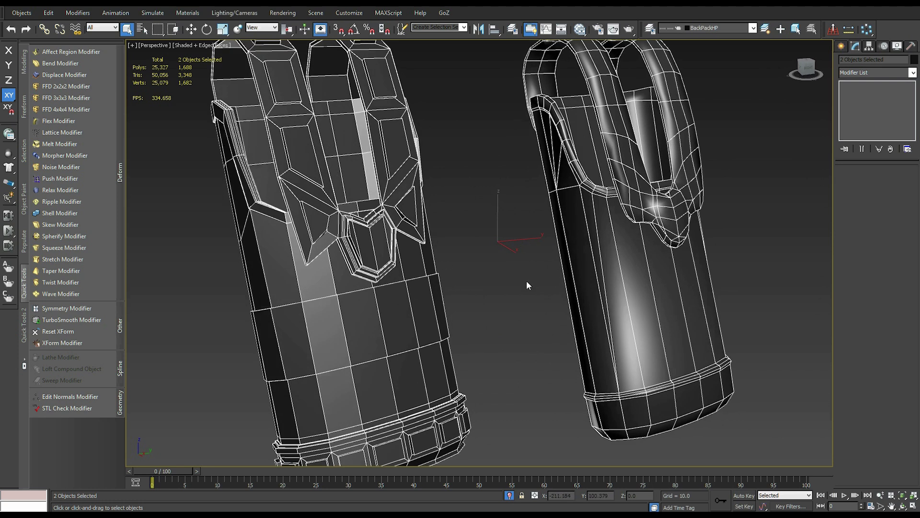
left_click(583, 269)
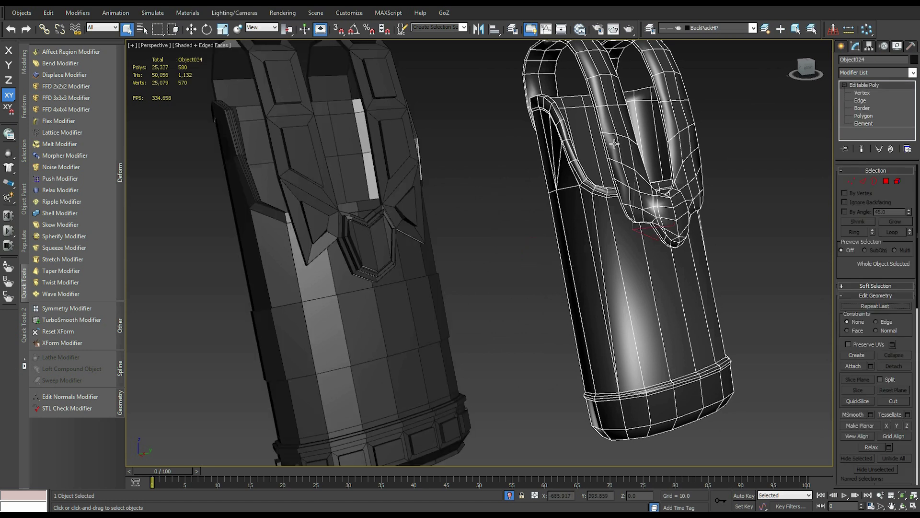
middle_click_drag(668, 154, 666, 154, "alt")
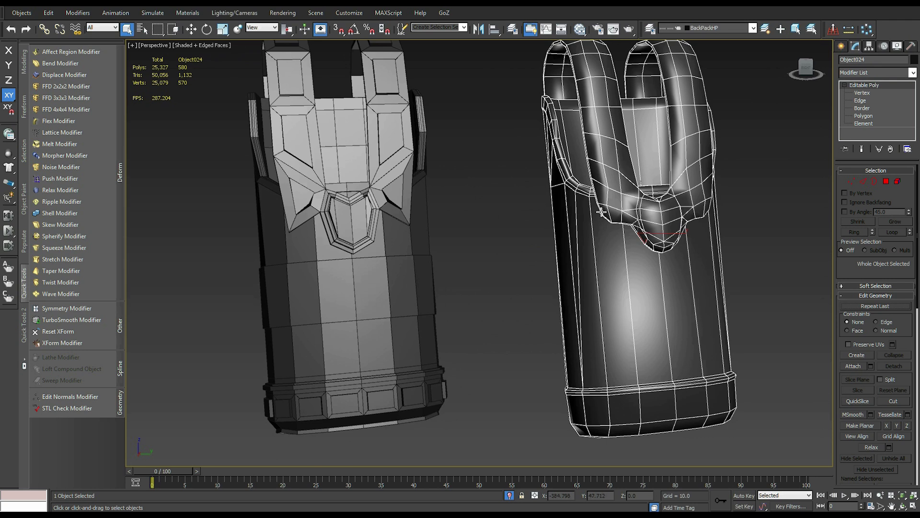
middle_click_drag(594, 211, 716, 226, "alt")
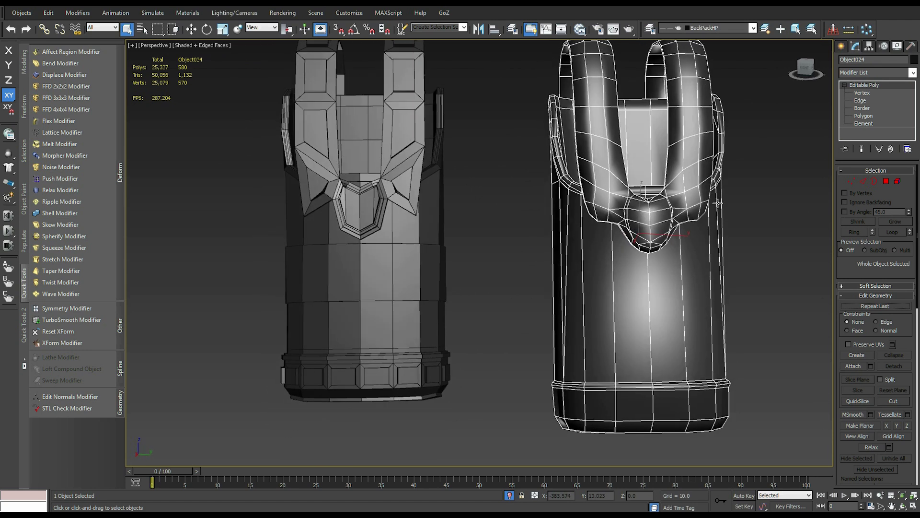
middle_click_drag(524, 308, 274, 274, "alt")
left_click_drag(738, 274, 738, 274)
middle_click_drag(738, 274, 360, 297, "alt")
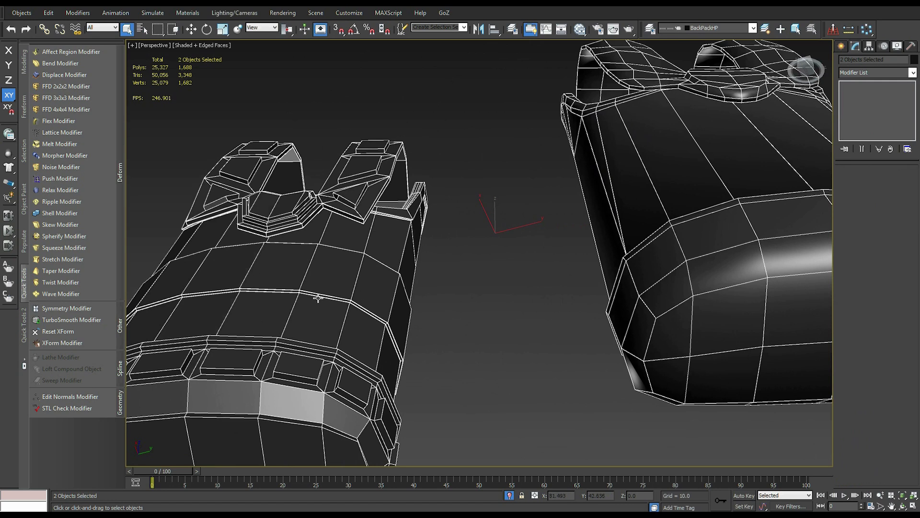
Compare the two holsters' silhouettes from a distance with the edge display turned off, then restore the edges
scroll(331, 294, "down", 15)
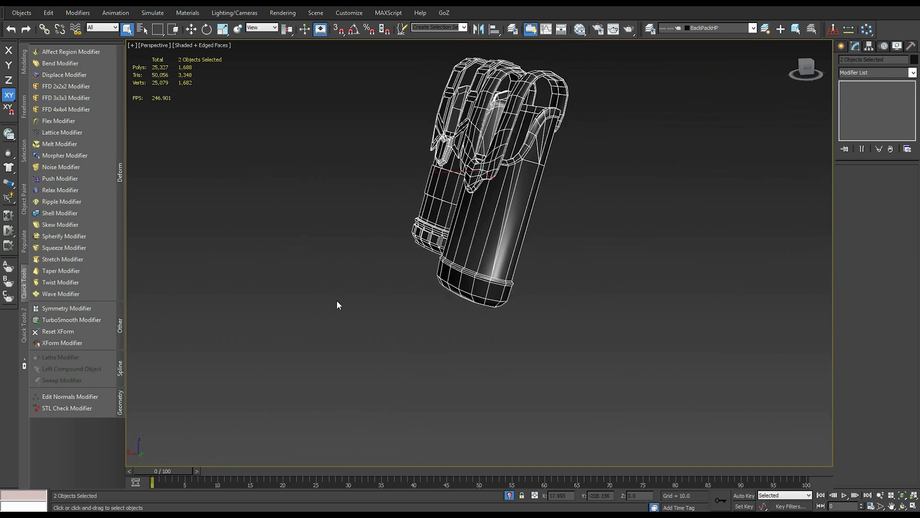
middle_click_drag(455, 320, 487, 240, "alt")
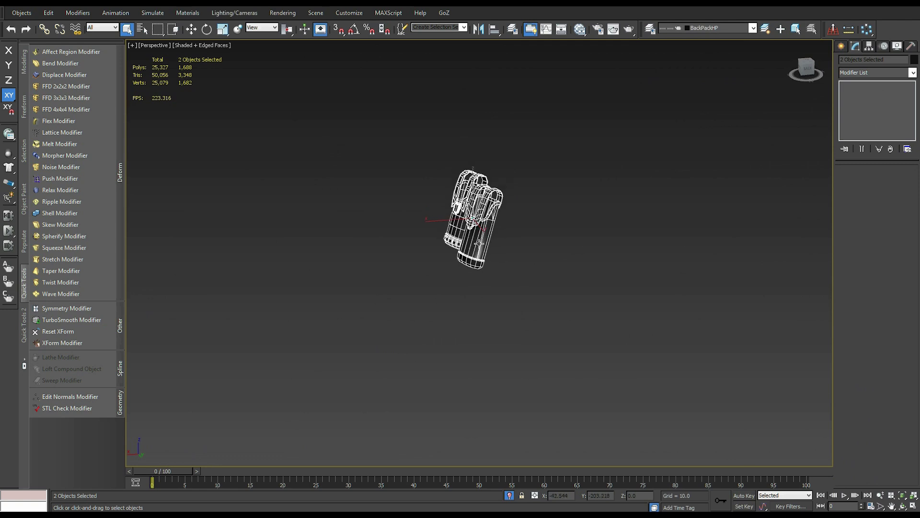
scroll(469, 239, "up", 10)
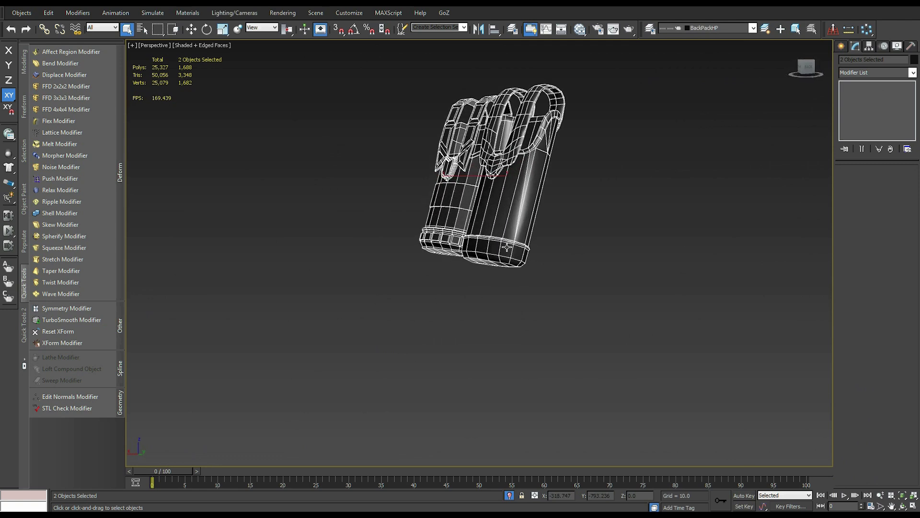
middle_click_drag(467, 316, 456, 312, "alt")
key("F4")
middle_click_drag(444, 215, 455, 204, "alt")
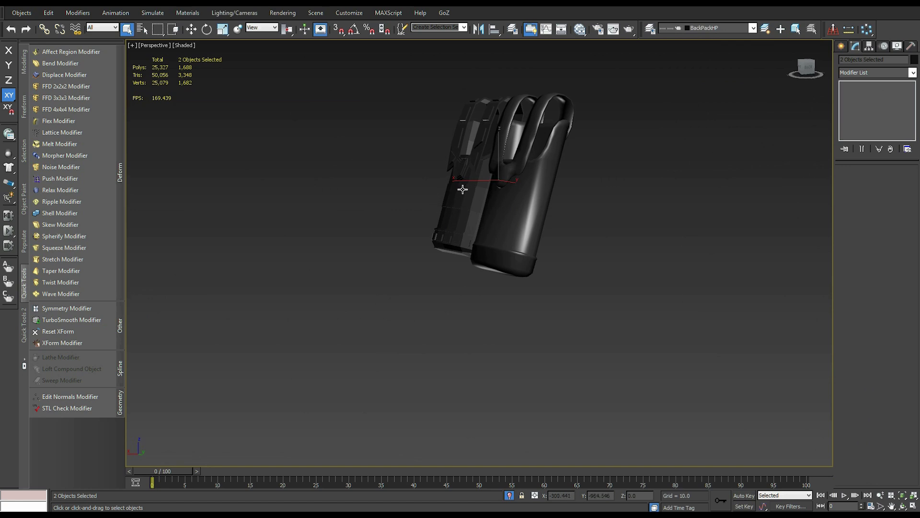
middle_click_drag(447, 200, 489, 327, "alt")
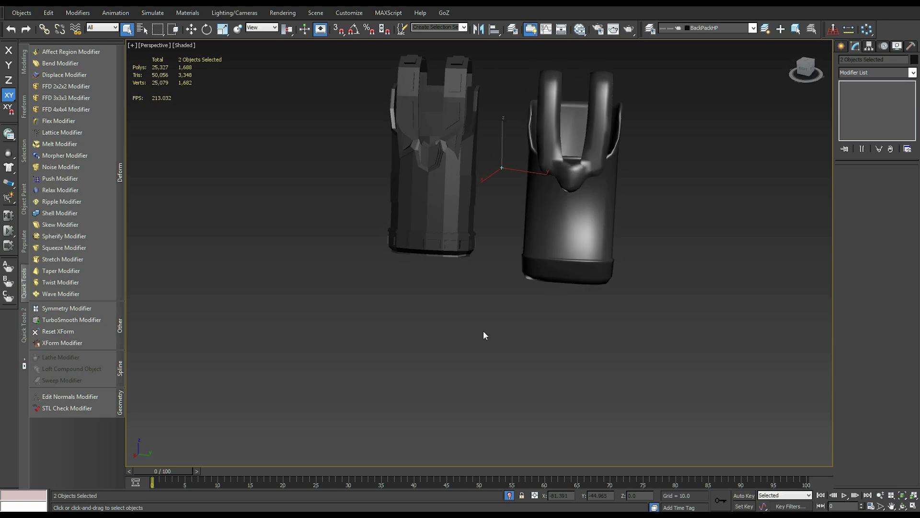
key("F4")
Examine the edge layout around the bottom bands, undersides and backs of both holsters
scroll(582, 326, "up", 8)
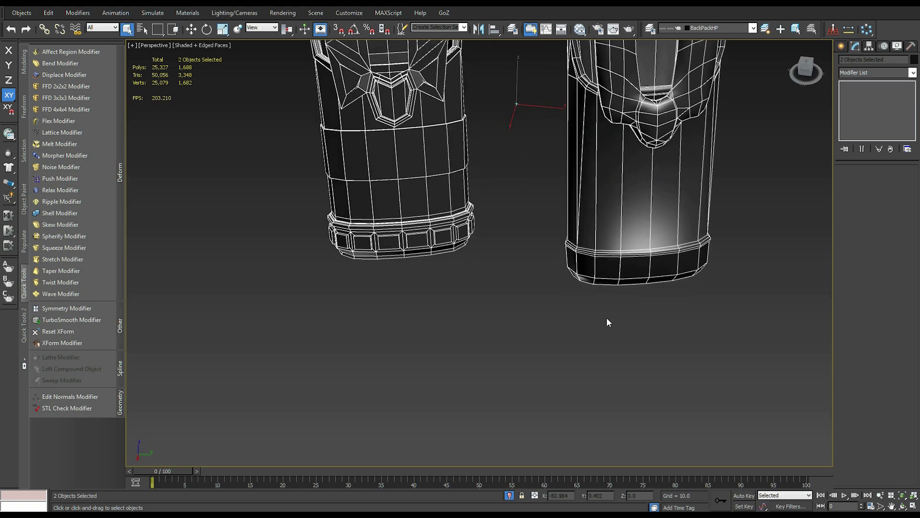
scroll(633, 257, "up", 2)
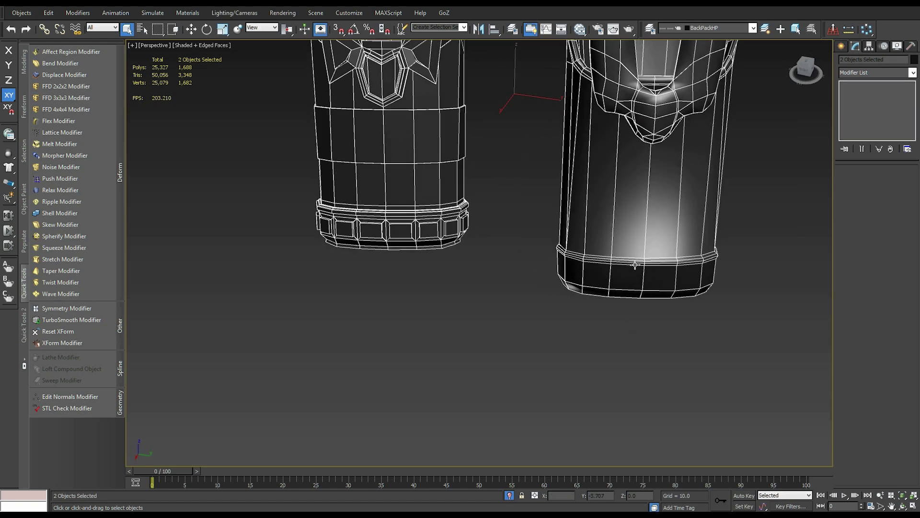
middle_click_drag(635, 264, 483, 178, "alt")
scroll(436, 214, "up", 3)
scroll(369, 220, "up", 2)
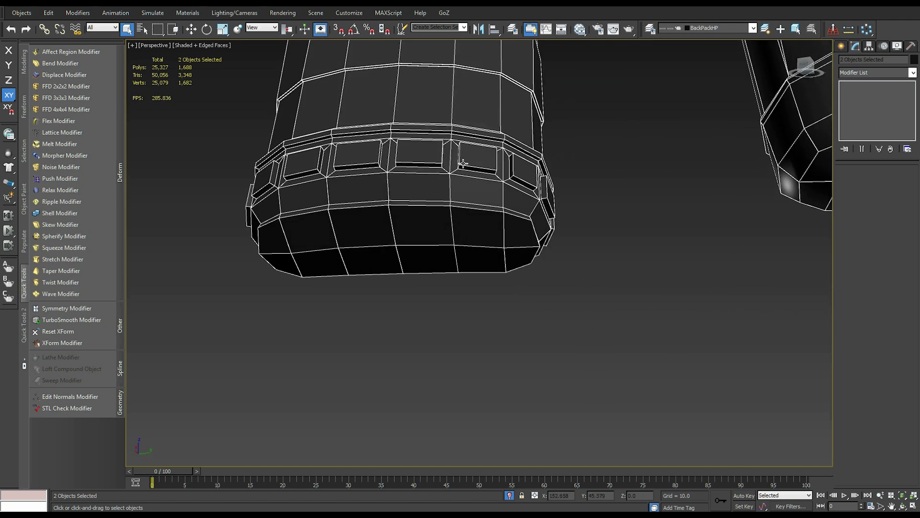
scroll(382, 181, "down", 5)
middle_click_drag(646, 217, 544, 164, "alt")
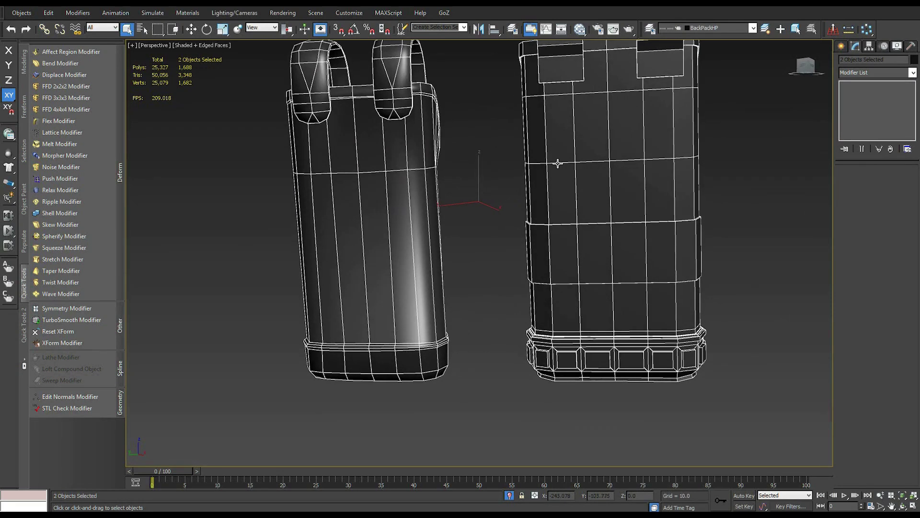
middle_click_drag(640, 181, 348, 180, "alt")
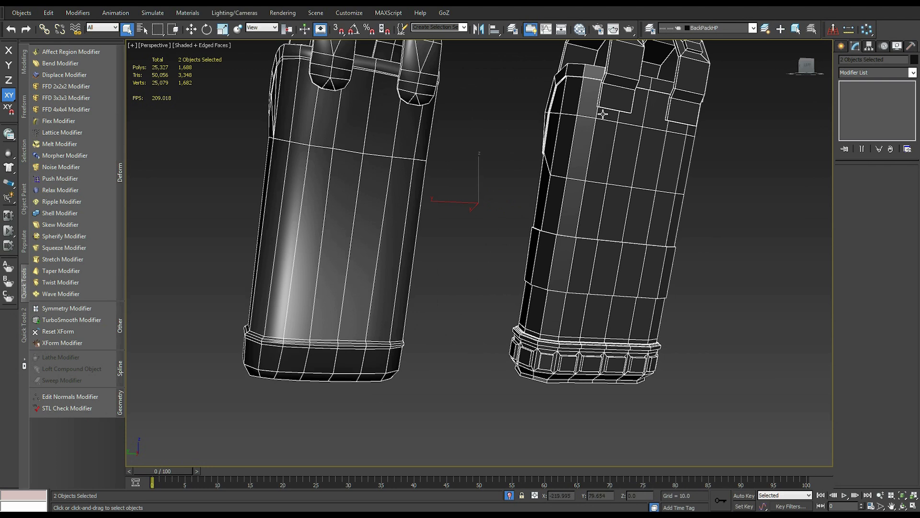
Pick out individual edges across the front strap of the smooth holster at edge level, then return to object level
middle_click_drag(578, 238, 642, 269, "alt")
scroll(530, 232, "up", 2)
left_click(642, 268)
middle_click_drag(868, 131, 871, 111, "alt")
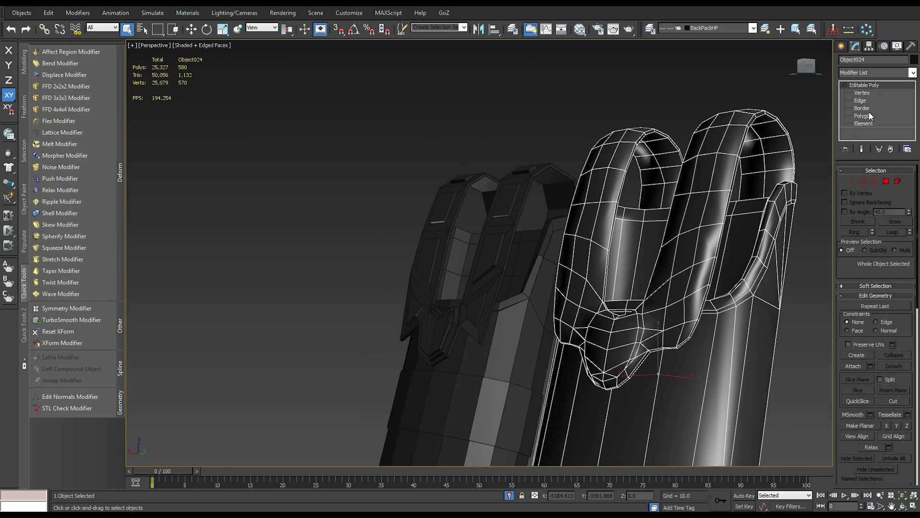
left_click(861, 100)
left_click(761, 141)
middle_click_drag(761, 141, 633, 166, "alt")
left_click(623, 162)
left_click(602, 162)
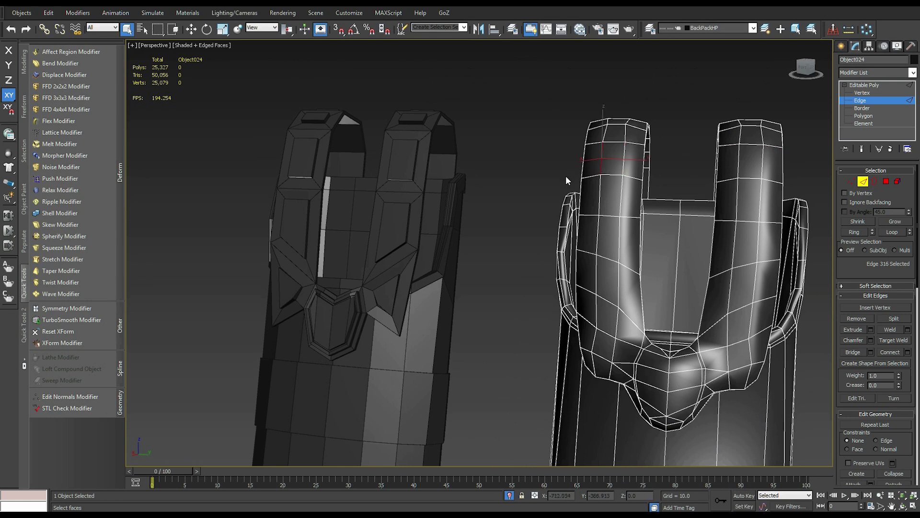
left_click(872, 101)
Enable the TurboSmooth modifier on the detailed, faceted holster and clear the selection
left_click(431, 201)
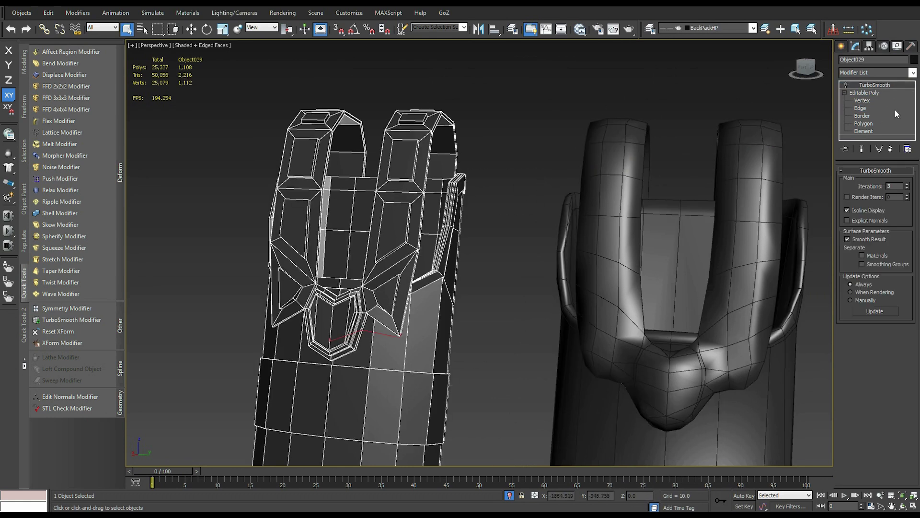
left_click(847, 84)
left_click(504, 145)
key("F4")
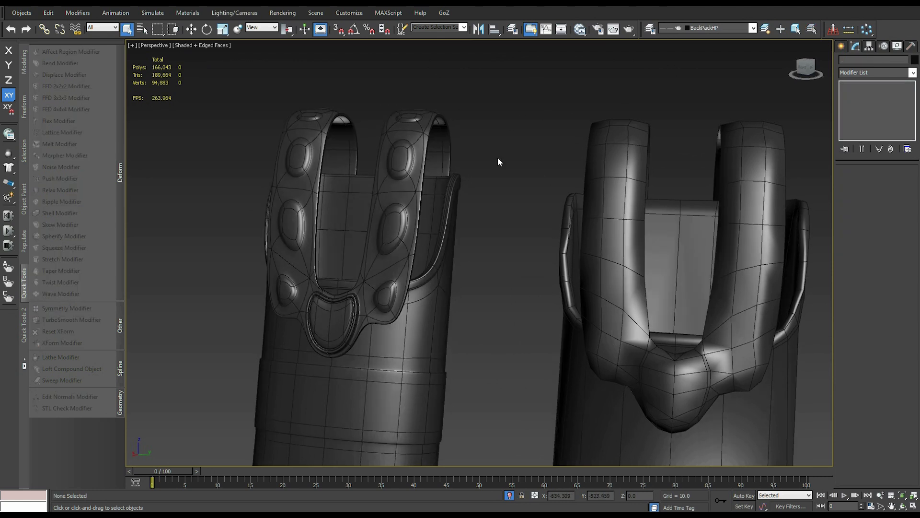
Compare the low-poly holster with the subdivided one from the side and front, with the edge display on and off
middle_click_drag(406, 139, 279, 191, "alt")
left_click(625, 206)
key("F4")
mouse_move(646, 173)
middle_mouse_down("alt")
mouse_move(664, 231)
mouse_move(626, 189)
mouse_move(688, 206)
mouse_move(573, 194)
middle_mouse_up("alt")
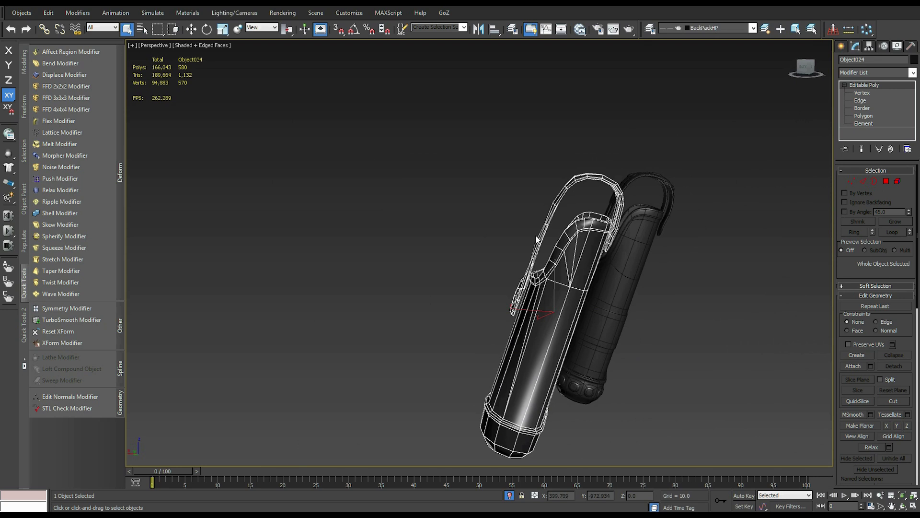
scroll(545, 330, "up", 6)
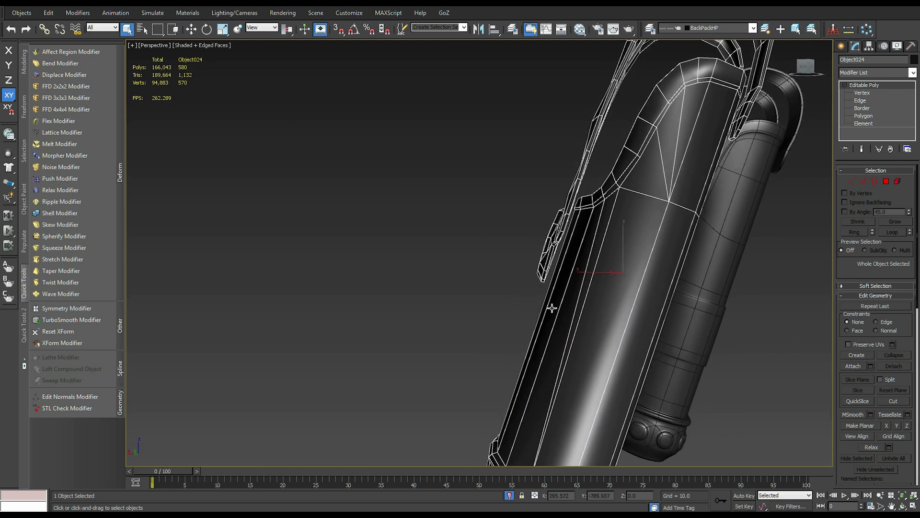
middle_click_drag(554, 304, 558, 196, "alt")
key("alt+ctrl+h")
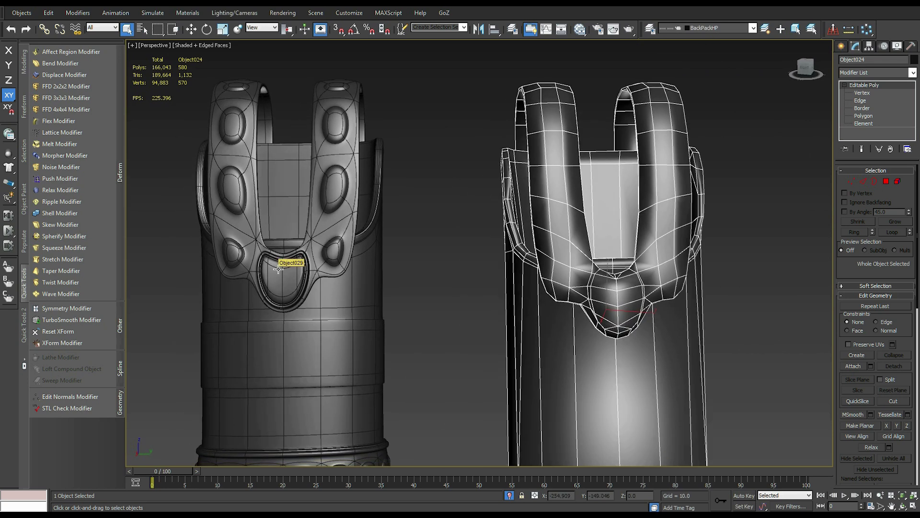
key("F4")
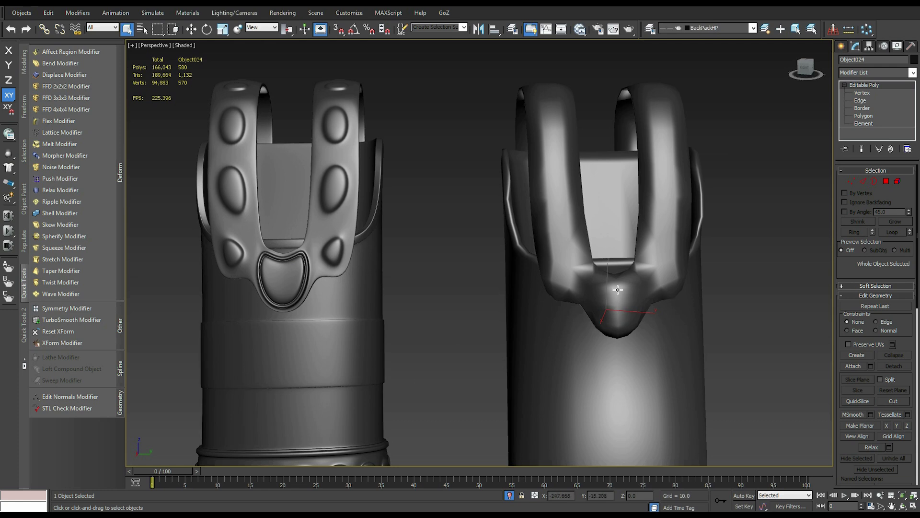
key("F4")
middle_click_drag(616, 298, 632, 313, "alt")
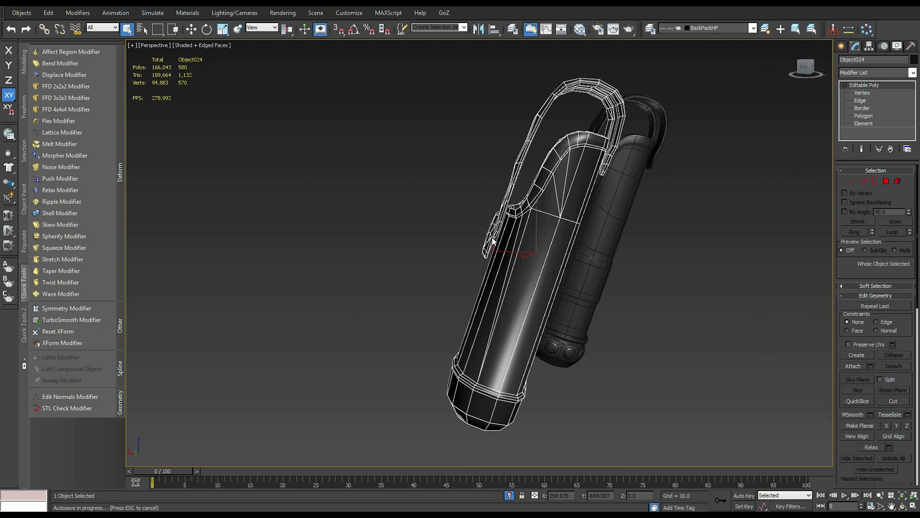
Exit isolation to bring back the whole character around the two holsters
middle_click_drag(491, 237, 492, 237, "alt")
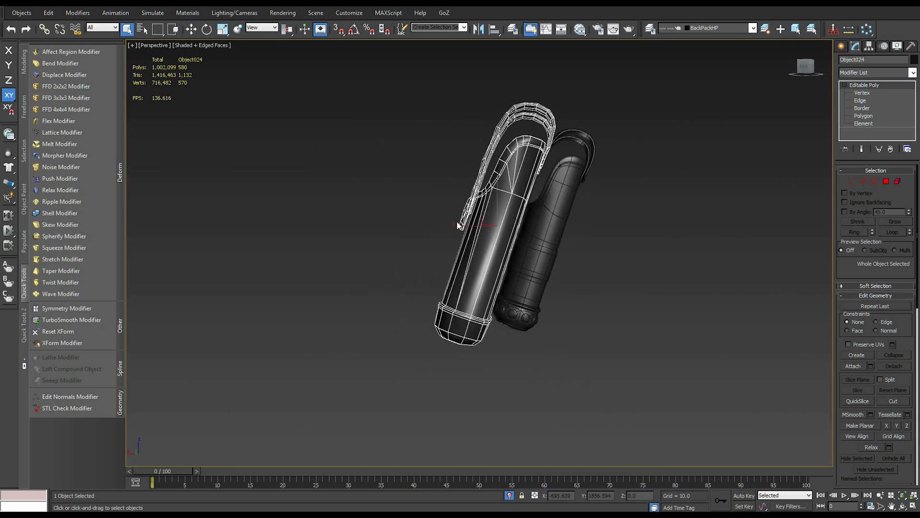
middle_click_drag(476, 203, 462, 201, "alt")
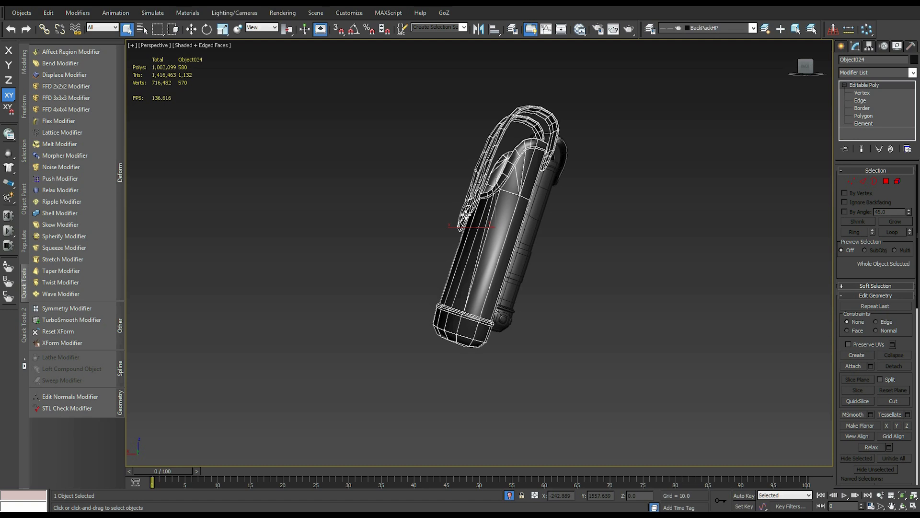
scroll(466, 215, "down", 10)
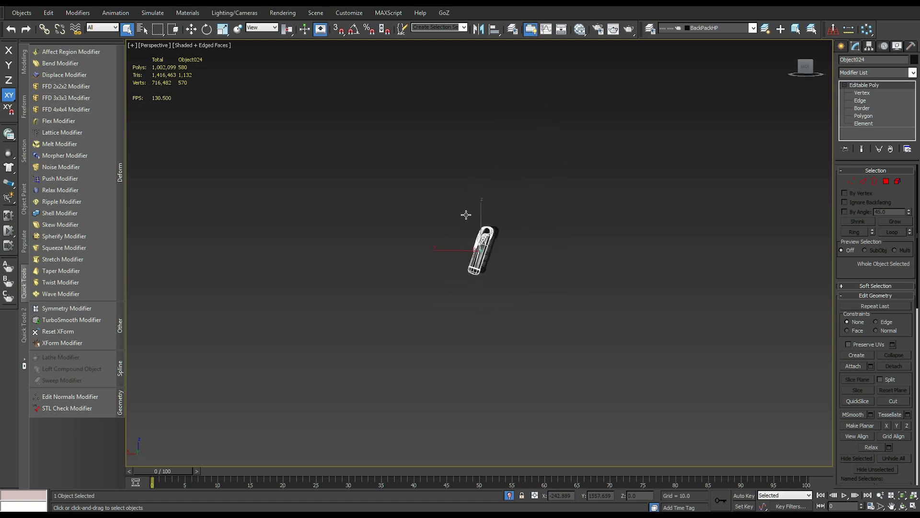
key("z")
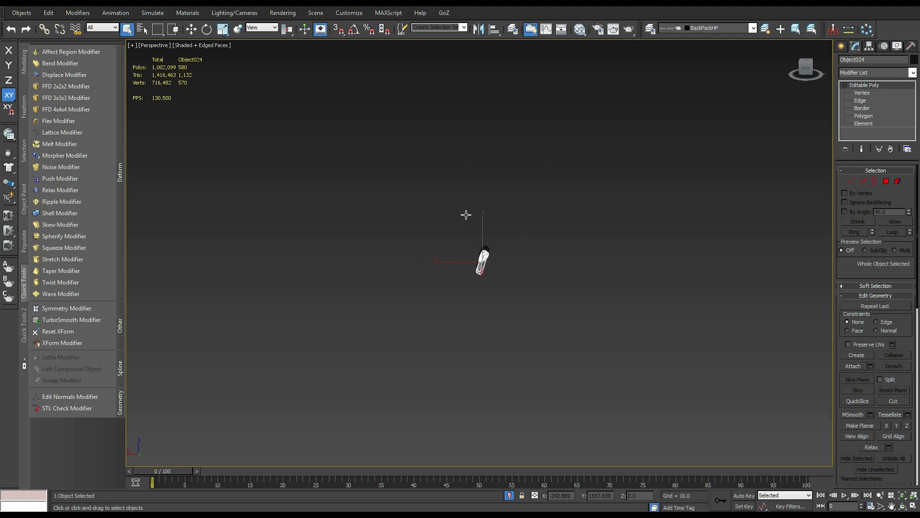
scroll(432, 153, "up", 6)
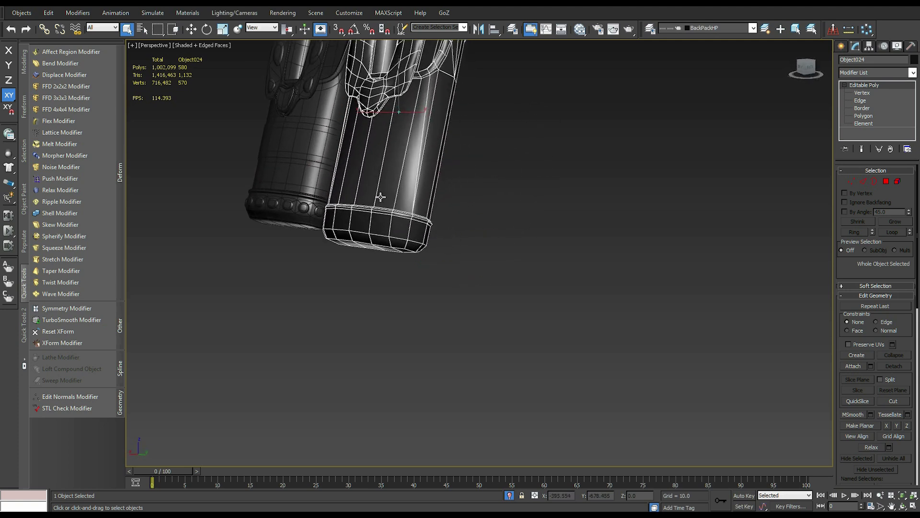
middle_click_drag(433, 153, 441, 242)
left_click(510, 496)
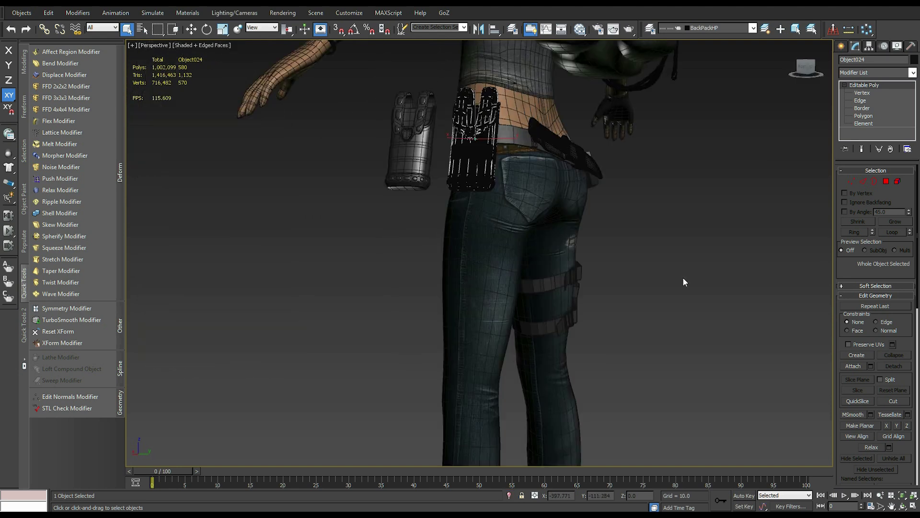
Isolate the low-poly holster at the hip together with its overlapping high-poly sculpt, framing the low-poly mesh
left_click(456, 196)
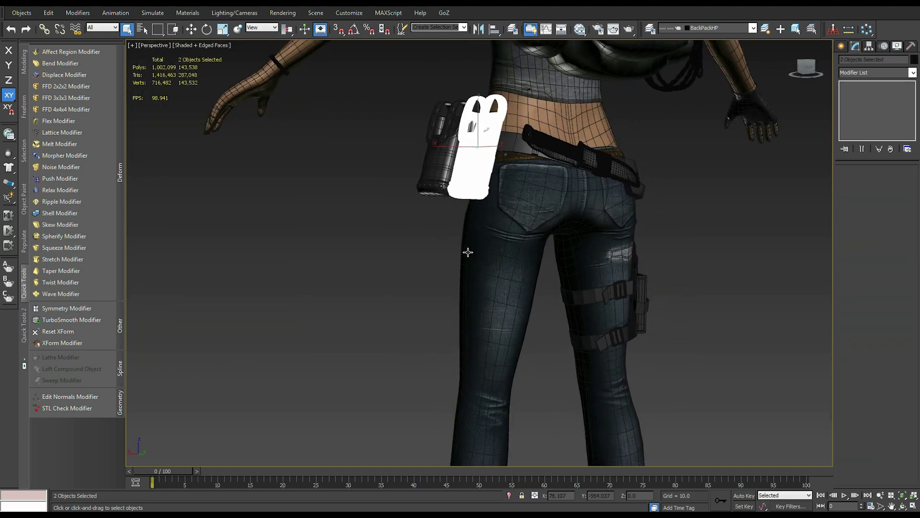
key("alt+q")
left_click(500, 262)
key("z")
left_click(499, 262)
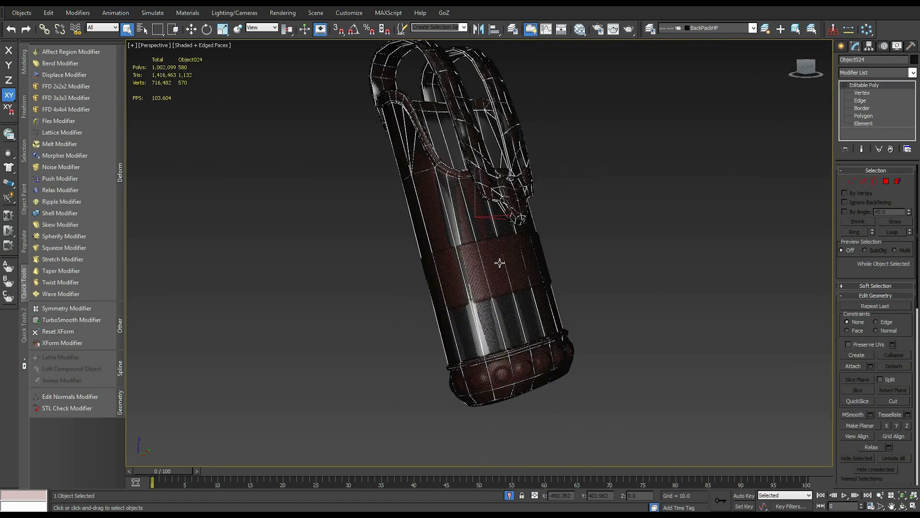
Examine how closely the low-poly cage follows the high-poly surface along the straps, back and bottom band
key("F4")
key("F4")
scroll(635, 226, "up", 5)
middle_click_drag(635, 226, 442, 205, "alt")
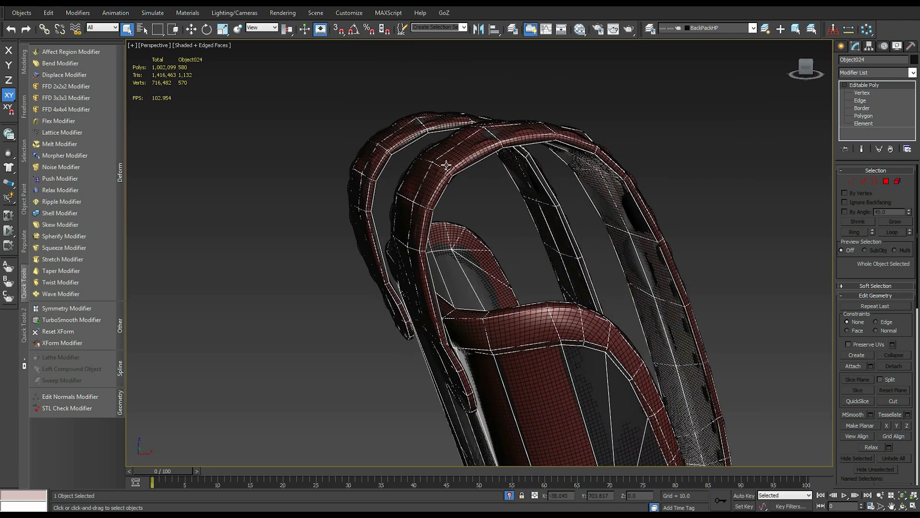
middle_click_drag(490, 161, 537, 268, "alt")
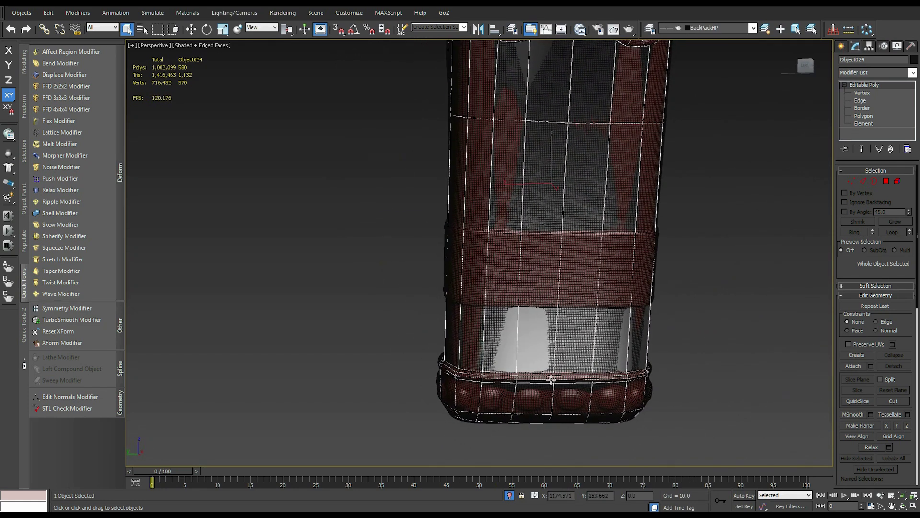
middle_click_drag(548, 374, 614, 216, "alt")
middle_click_drag(824, 132, 590, 279, "alt")
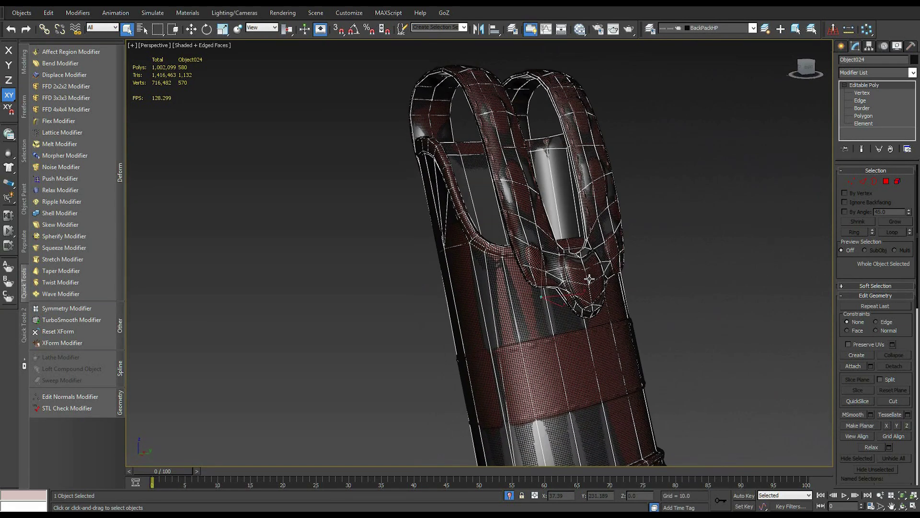
Isolate the low-poly holster on its own and add an Unwrap UVW modifier to it
left_click(509, 495)
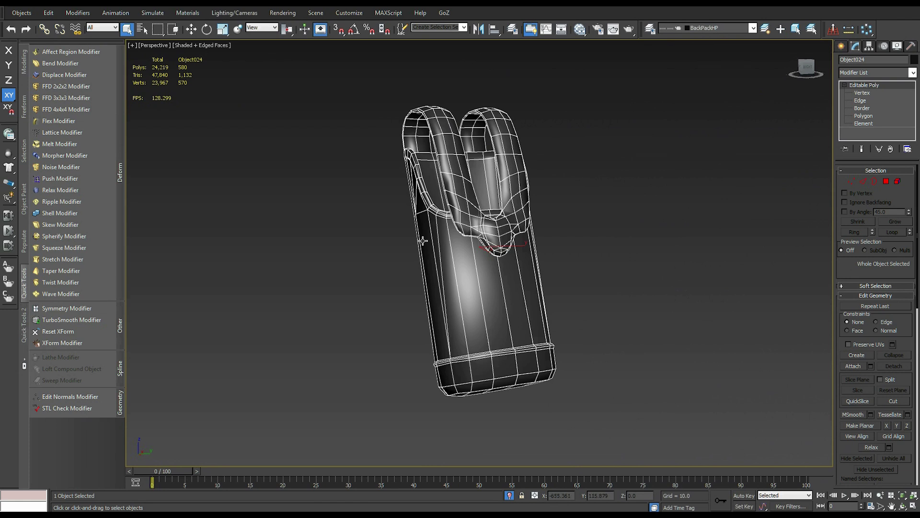
middle_click_drag(493, 201, 499, 189, "alt")
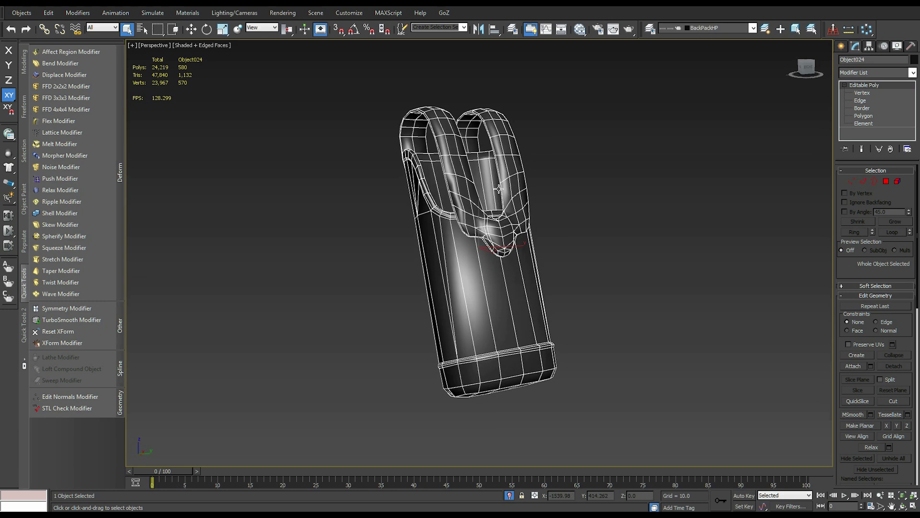
left_click(28, 328)
left_click(75, 92)
left_click(166, 79)
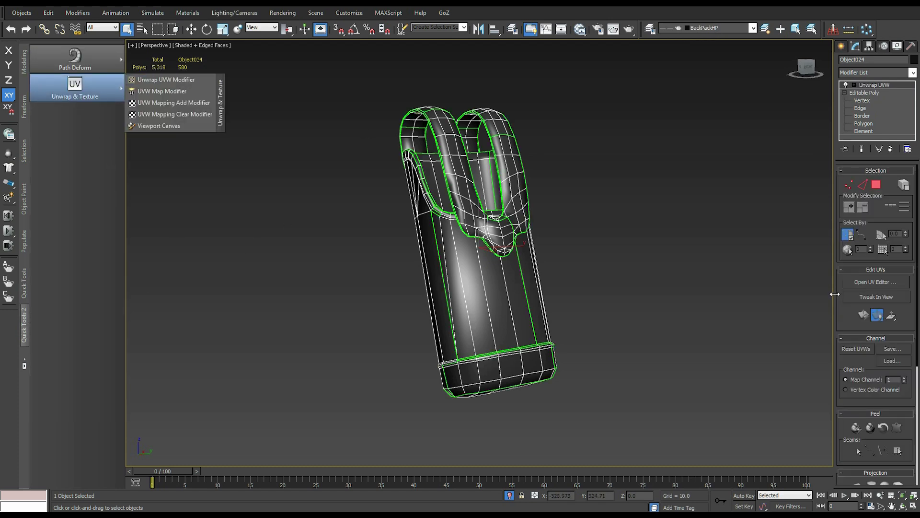
Open the holster's UV editor in polygon mode and hide the checker background behind the UV layout
left_click(885, 281)
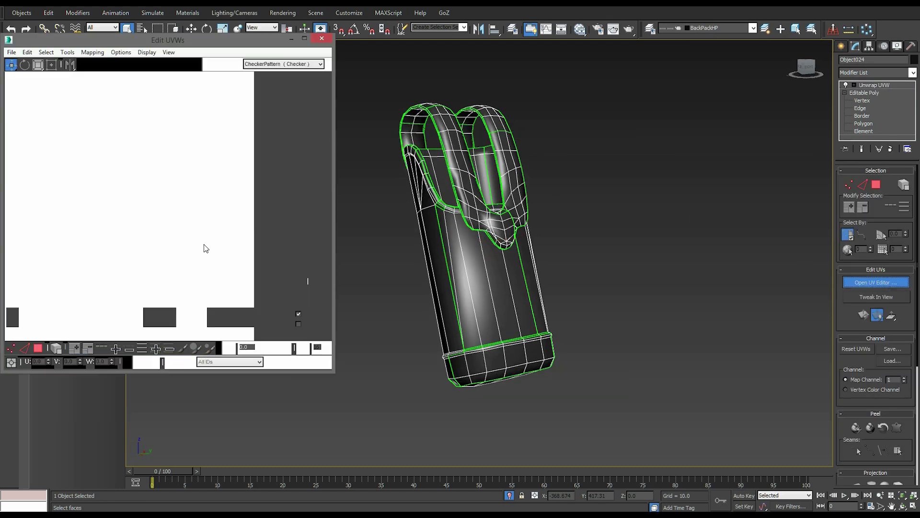
left_click(38, 348)
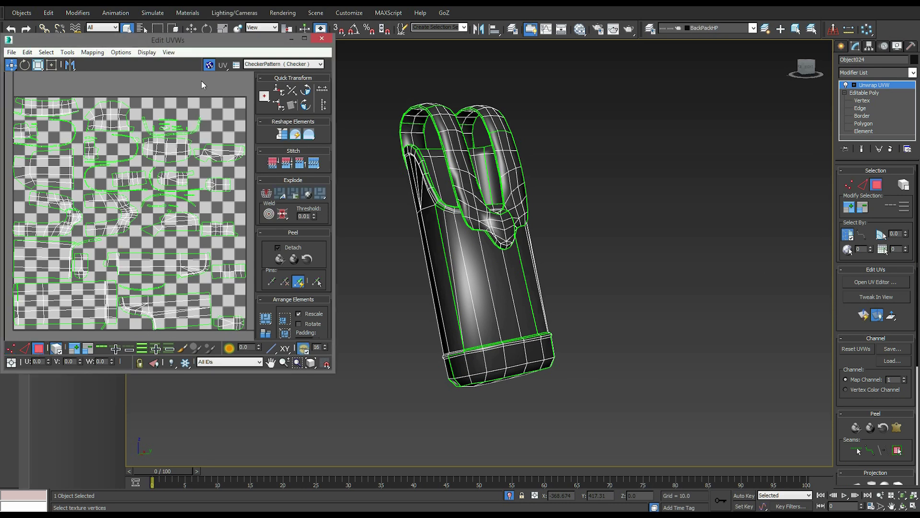
left_click(209, 65)
scroll(168, 203, "down", 2)
middle_click_drag(168, 203, 110, 175)
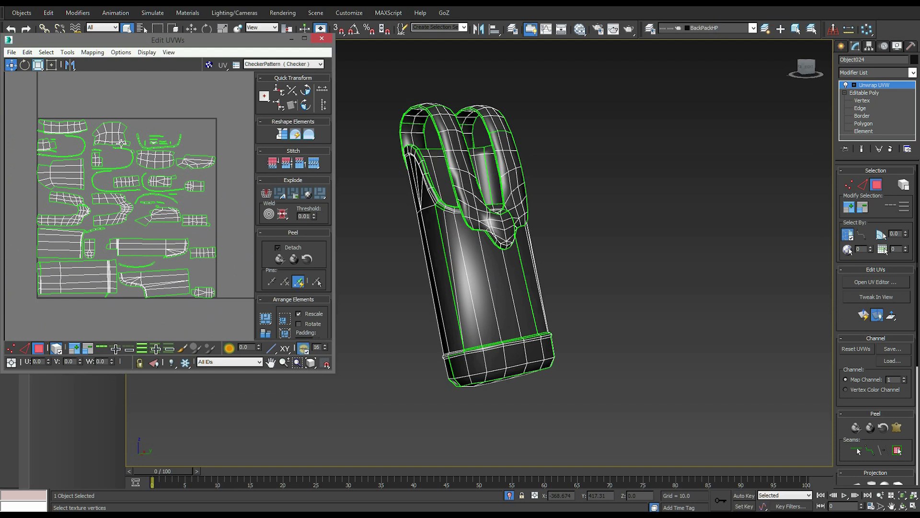
Select all UV polygons and apply Flatten Mapping with a polygon angle of 60 and a spacing of 0.02
left_click_drag(23, 95, 237, 303)
middle_click_drag(227, 289, 229, 281)
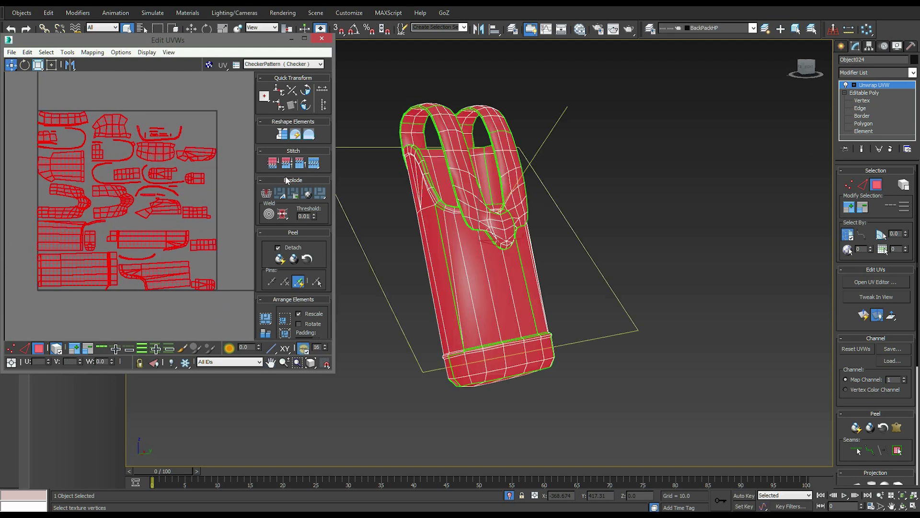
mouse_move(526, 314)
middle_mouse_down()
mouse_move(536, 269)
mouse_move(534, 313)
middle_mouse_up()
left_click_drag(136, 42, 139, 66)
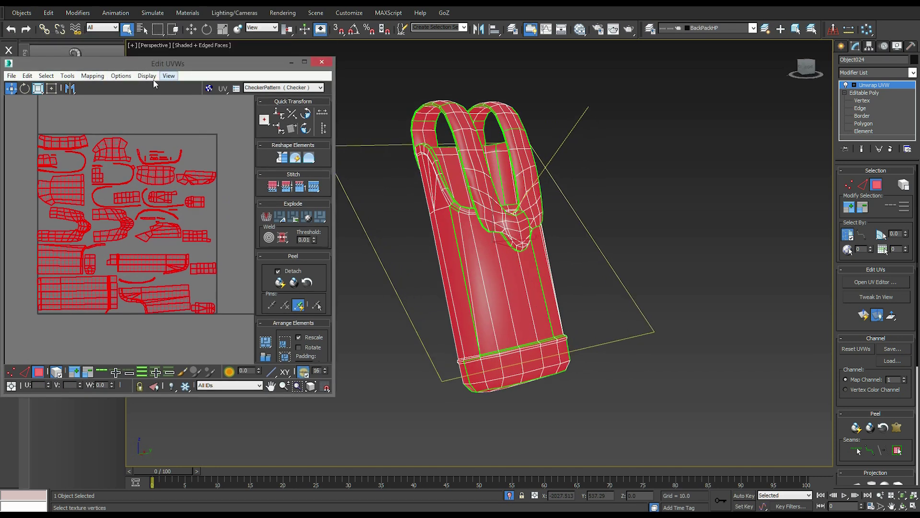
left_click(92, 75)
left_click(91, 87)
left_click_drag(77, 11, 117, 48)
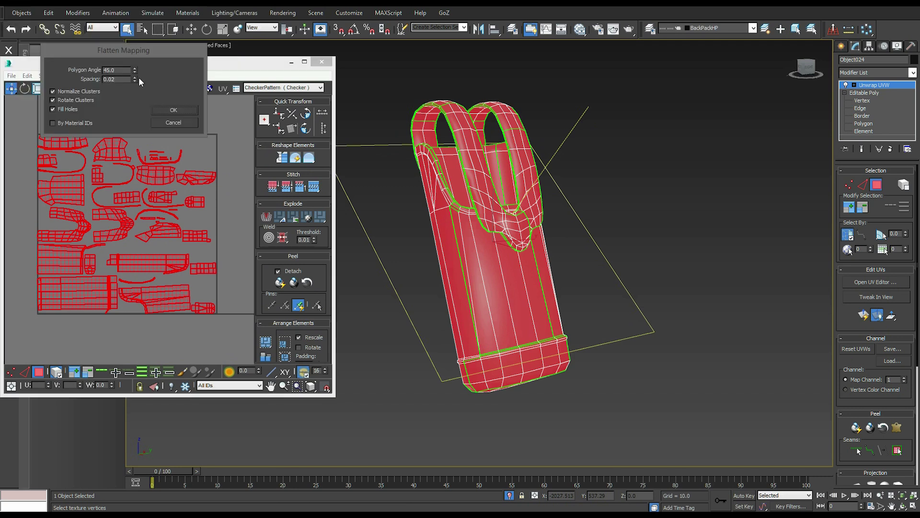
double_click(118, 69)
left_click(122, 70)
type("60")
left_click(170, 110)
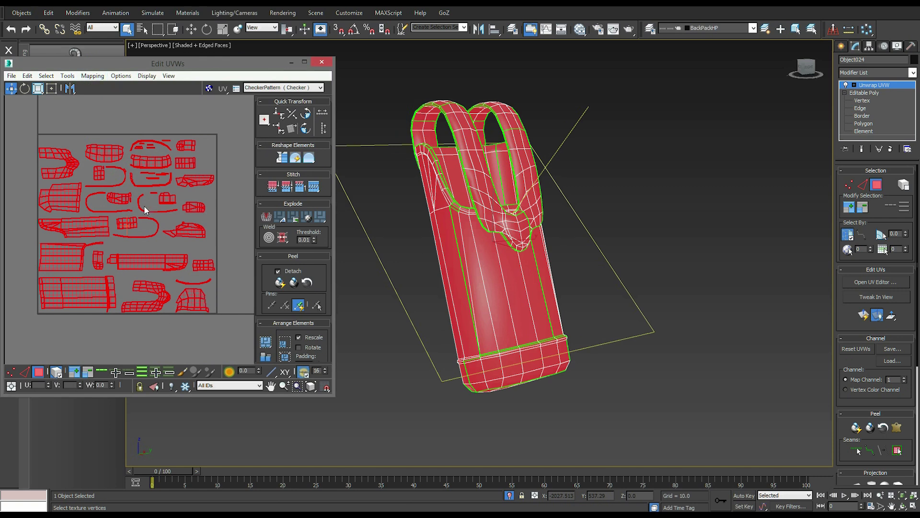
Relax the flattened UVs by polygon angles with 100 iterations and an amount of 0.48
left_click(67, 76)
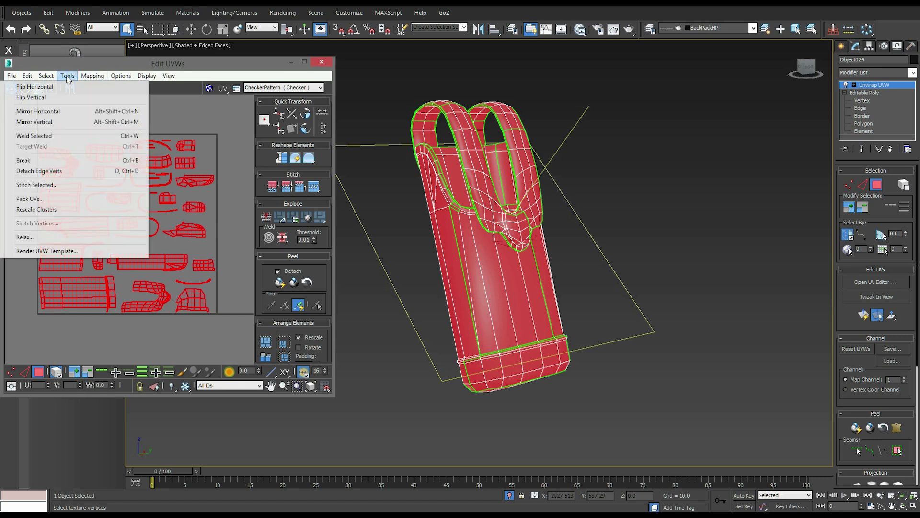
left_click(67, 237)
left_click(50, 105)
left_click(48, 119)
left_click_drag(82, 128, 80, 107)
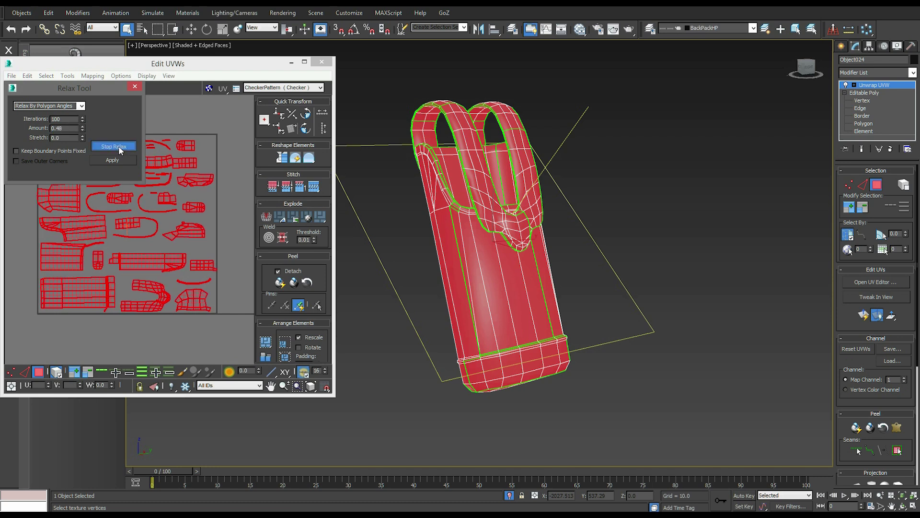
left_click(135, 86)
Pack the UVs using Recursive Packing with 0.02 padding, rescaled clusters and no cluster rotation, and review the layout
left_click(67, 76)
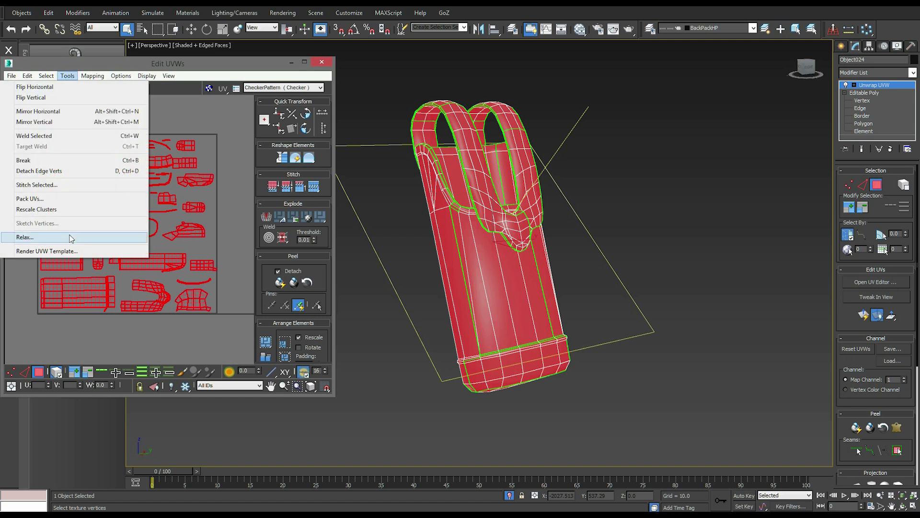
left_click(77, 199)
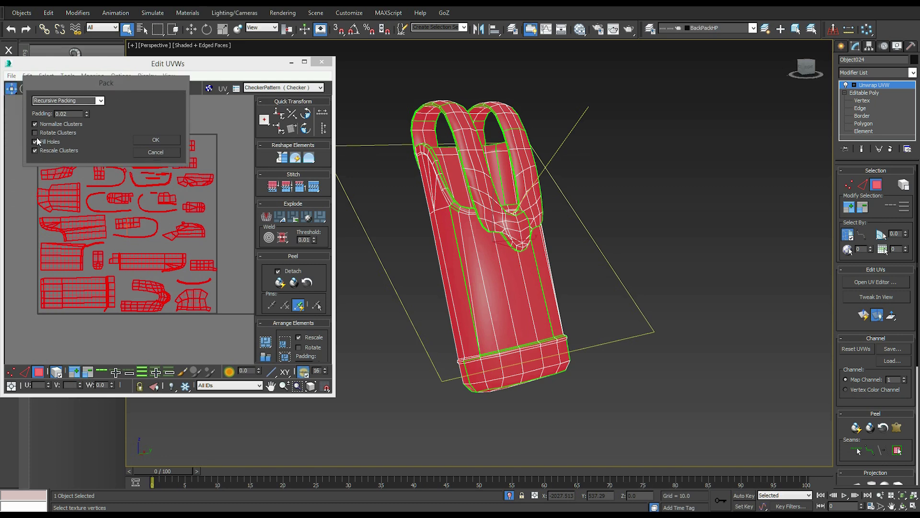
left_click(167, 139)
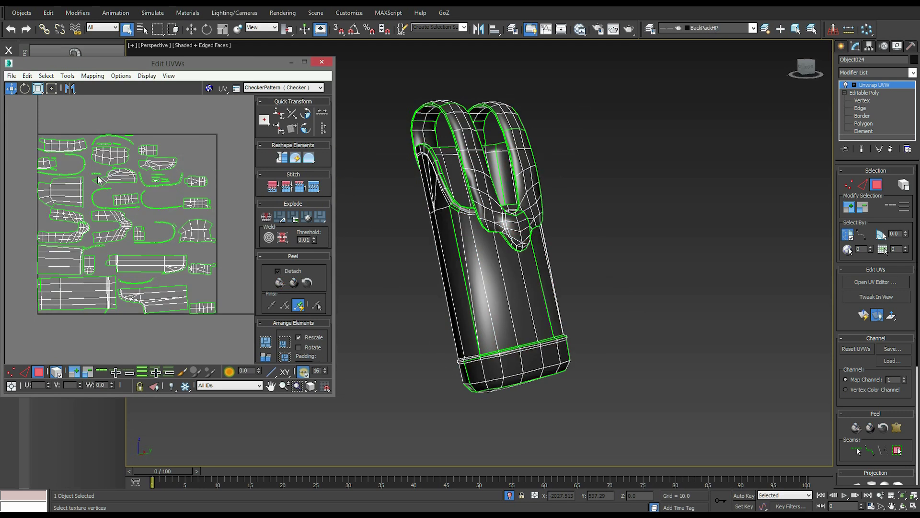
left_click_drag(233, 326, 234, 326)
scroll(128, 257, "up", 5)
scroll(105, 282, "down", 2)
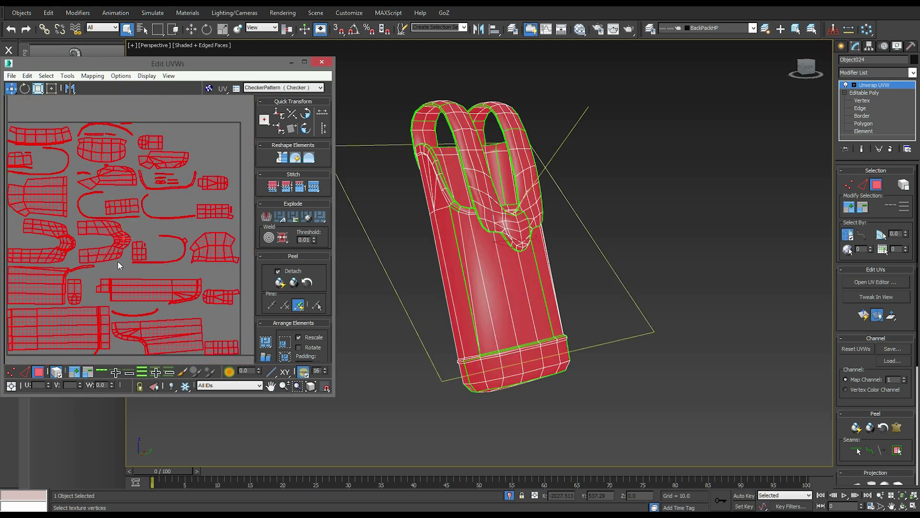
left_click(165, 197)
middle_click_drag(165, 198, 189, 190)
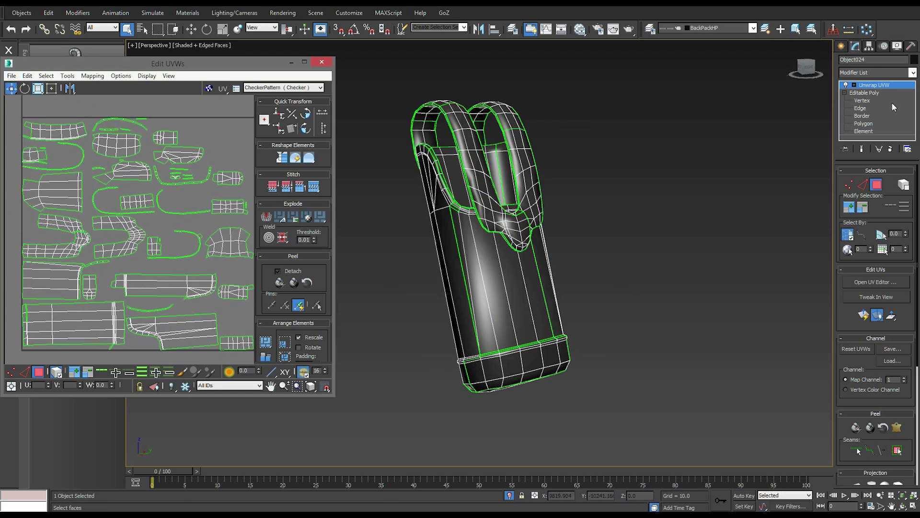
Close the UV editor and collapse the unwrapped low-poly holster to an Editable Poly
left_click(854, 85)
left_click(862, 93)
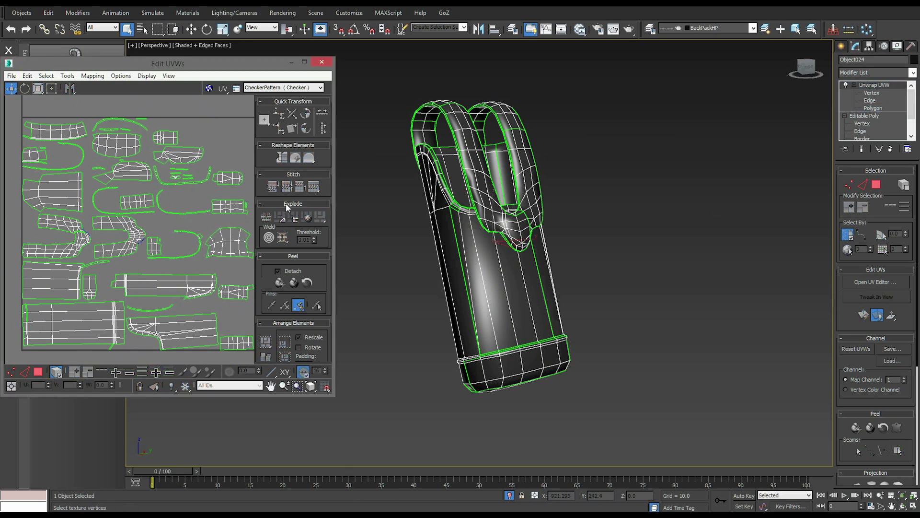
left_click(321, 62)
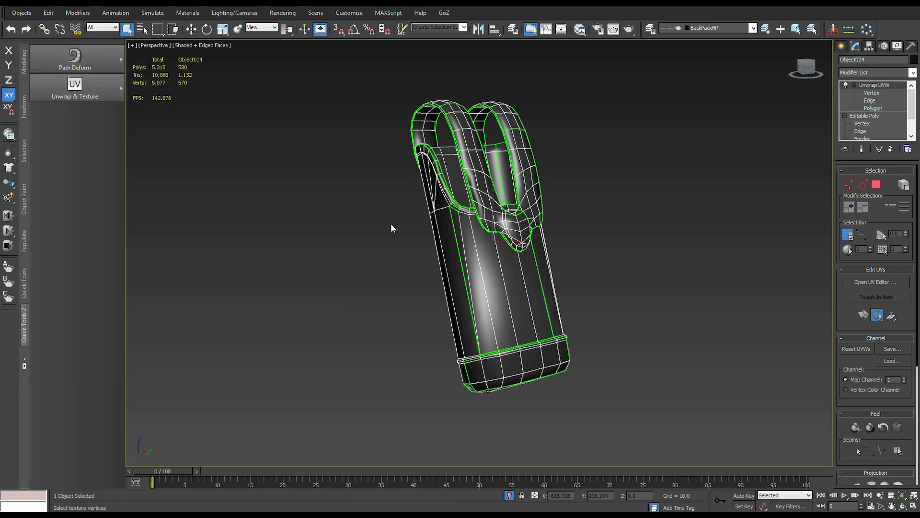
right_click(294, 161)
mouse_move(344, 260)
left_click(408, 259)
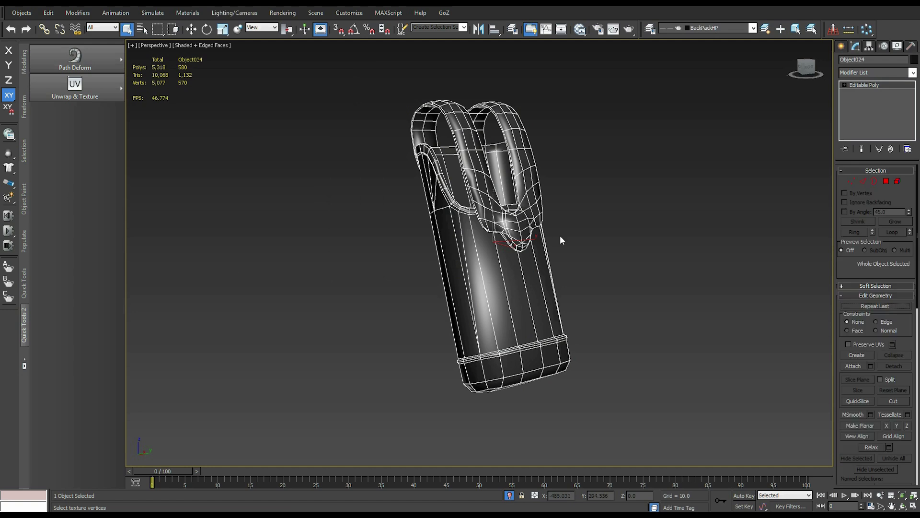
Apply the Reset XForm utility to the low-poly holster and return to its modifier stack
middle_click_drag(559, 235, 560, 234, "alt")
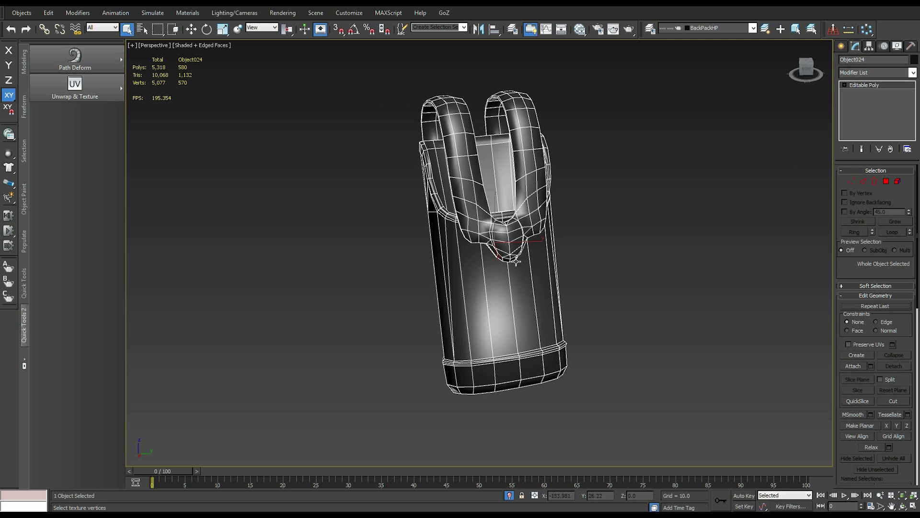
middle_click_drag(506, 223, 454, 168, "alt")
middle_click_drag(437, 112, 400, 288, "alt")
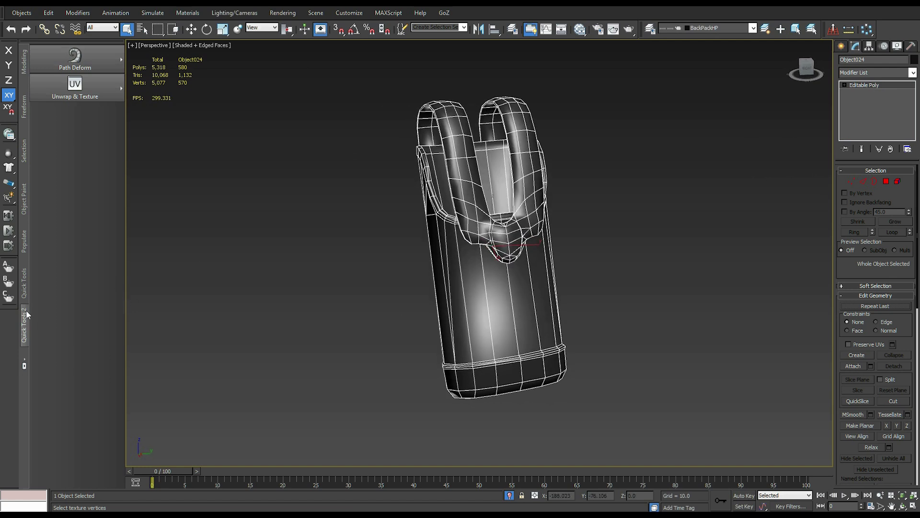
left_click(23, 283)
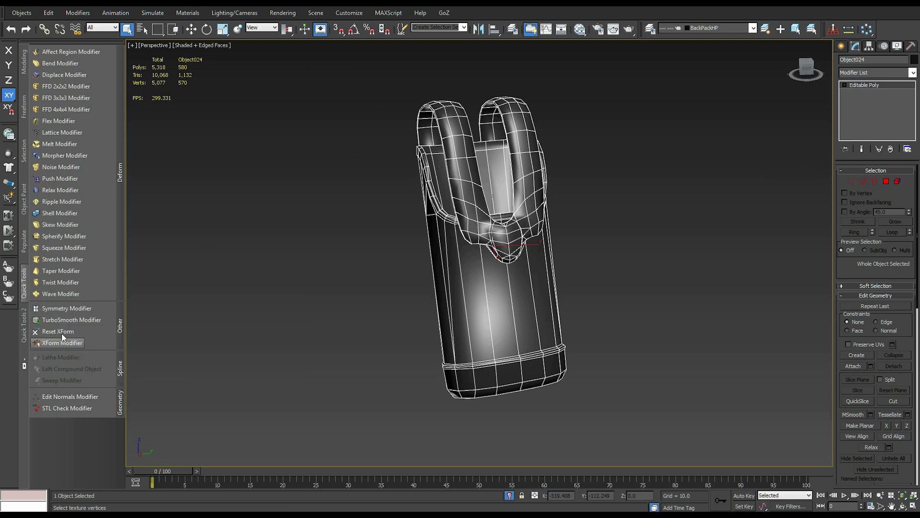
left_click(912, 47)
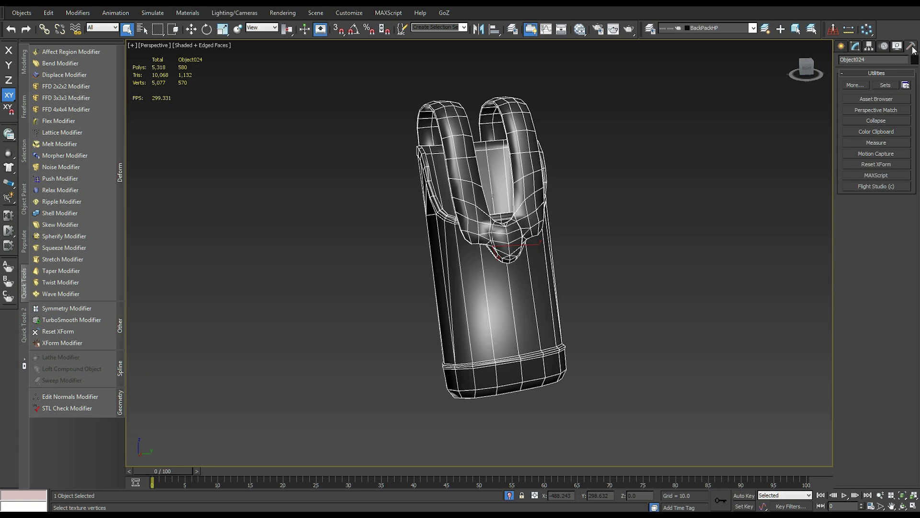
left_click(865, 164)
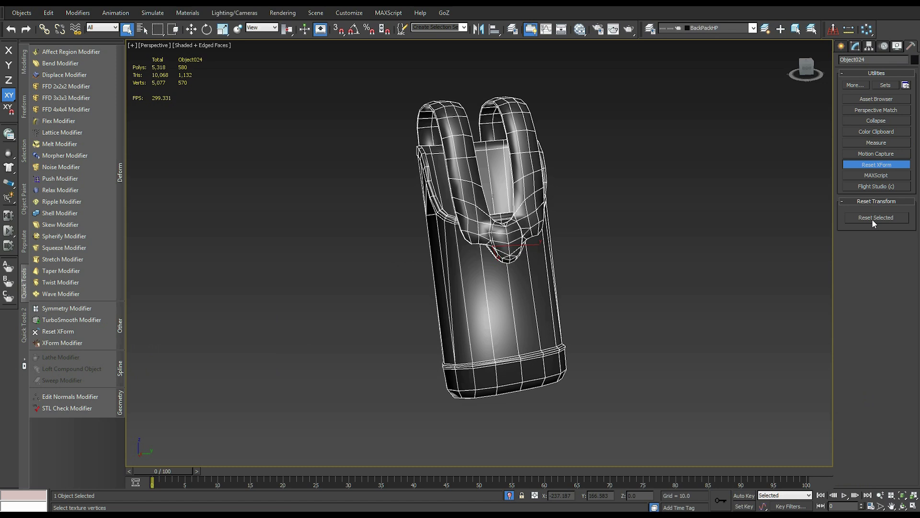
left_click(885, 218)
left_click(856, 46)
Collapse the XForm modifier by converting the low-poly holster to an Editable Poly
middle_click_drag(322, 278, 393, 201, "alt")
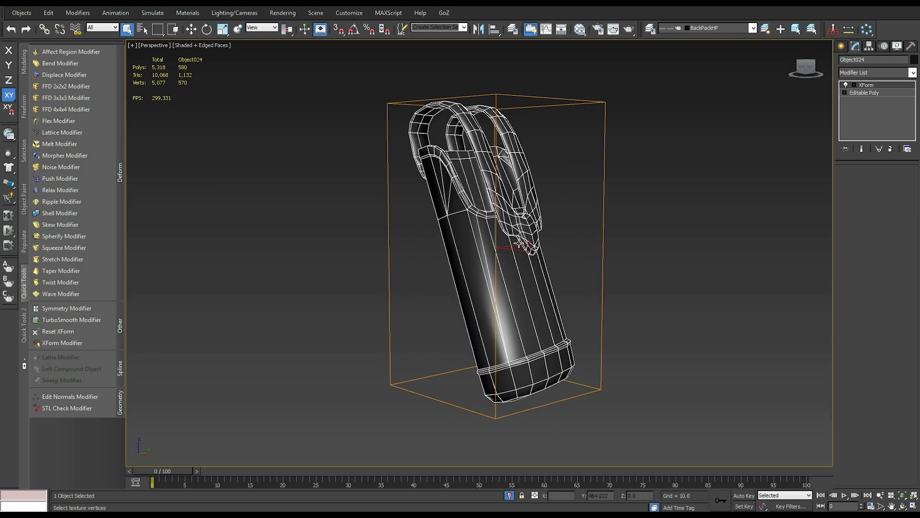
middle_click_drag(588, 97, 590, 99, "alt")
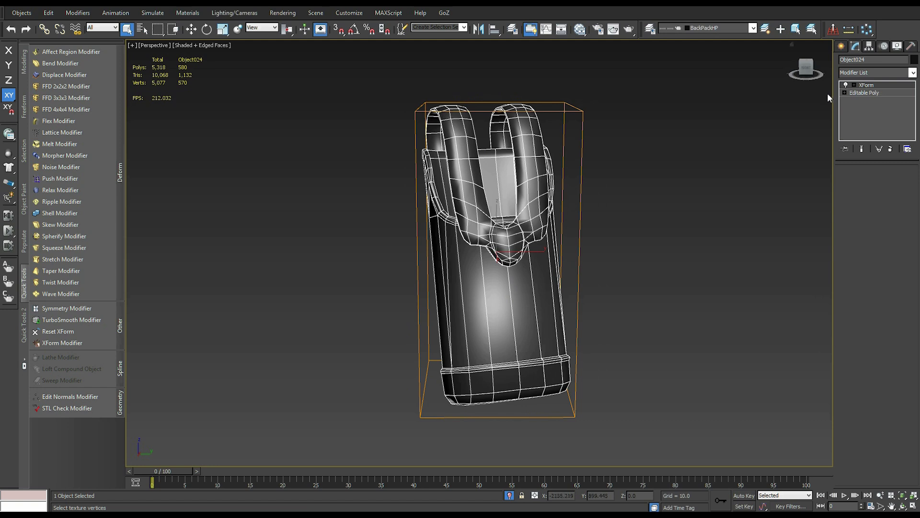
middle_click_drag(607, 348, 537, 253, "alt")
right_click(263, 161)
mouse_move(293, 255)
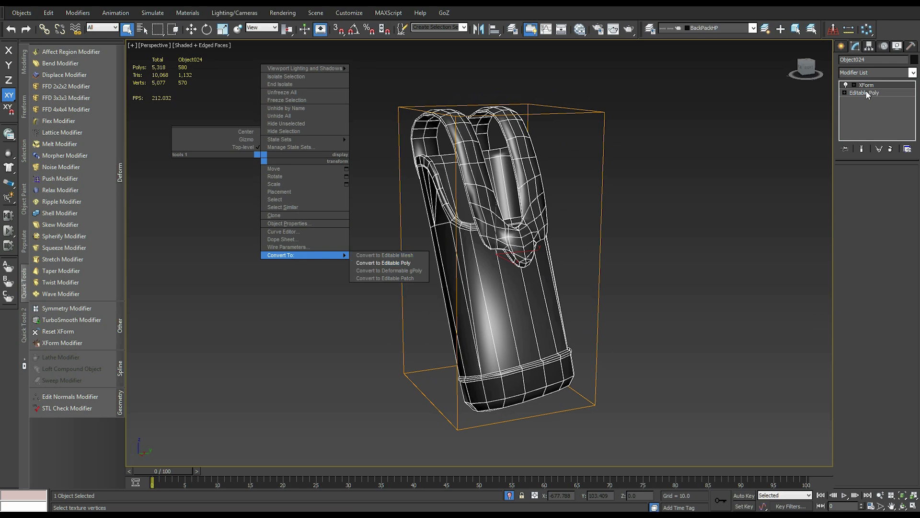
left_click(386, 263)
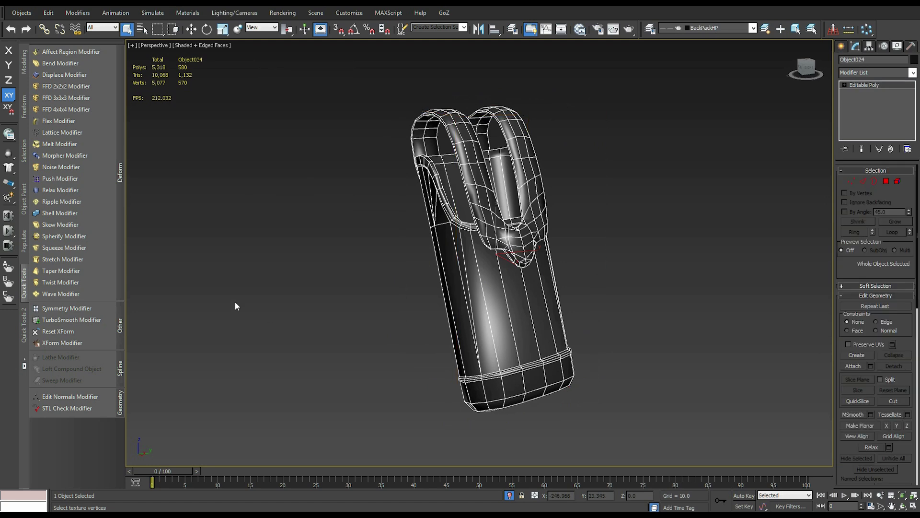
Center the low-poly holster's pivot to the object
left_click(869, 46)
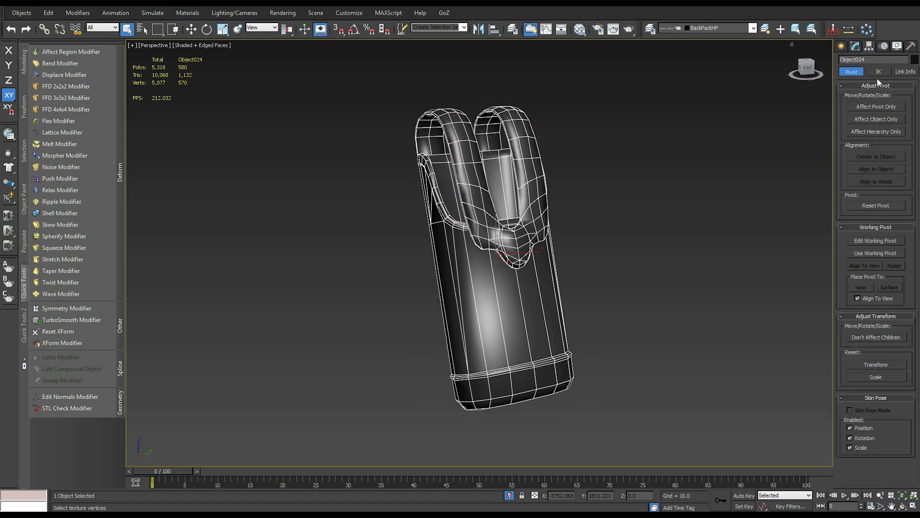
left_click(865, 106)
left_click(878, 157)
middle_click_drag(565, 237, 608, 234, "alt")
right_click(614, 232)
left_click(635, 238)
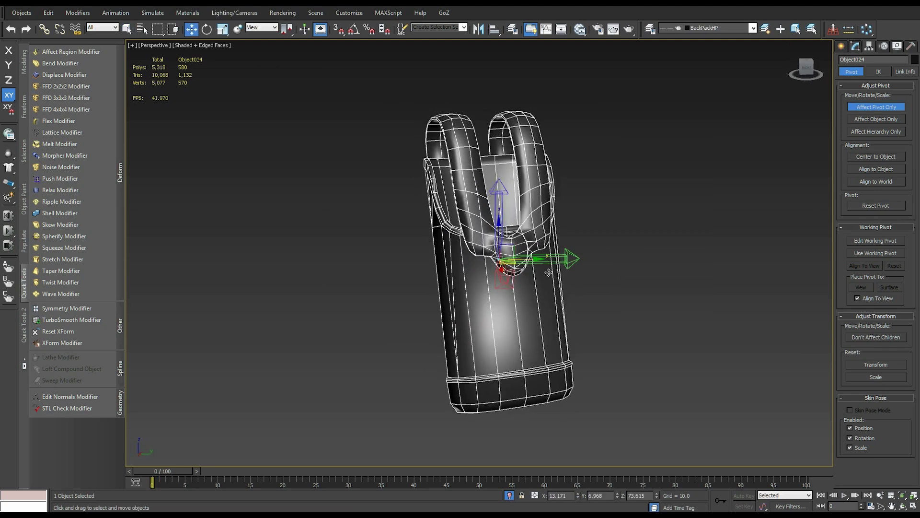
left_click_drag(513, 267, 758, 297)
left_click_drag(502, 336, 501, 261)
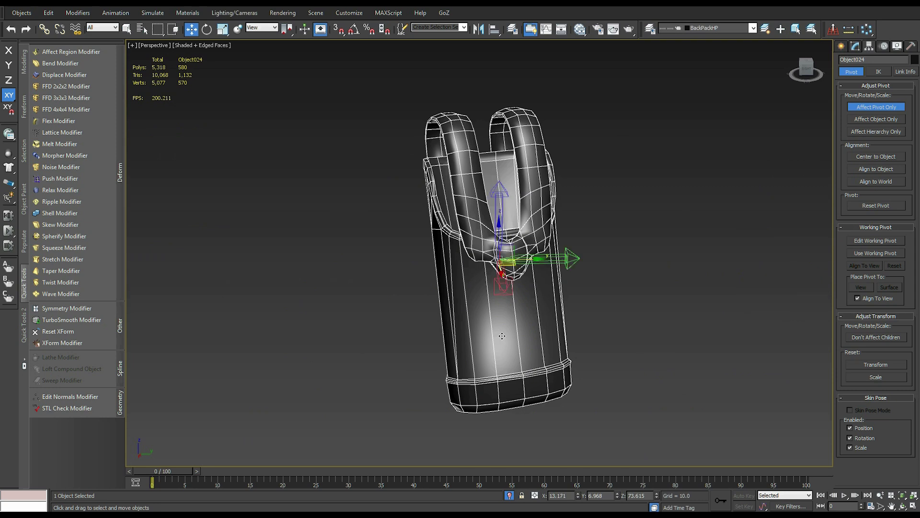
left_click(855, 46)
Isolate the high-poly holster sculpt and view its dense mesh on its own
middle_click_drag(815, 120, 538, 278, "alt")
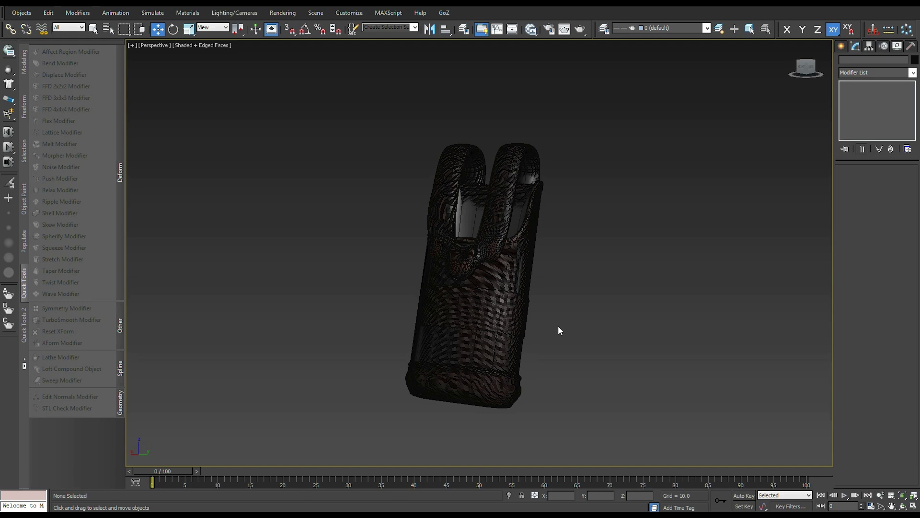
left_click(485, 292)
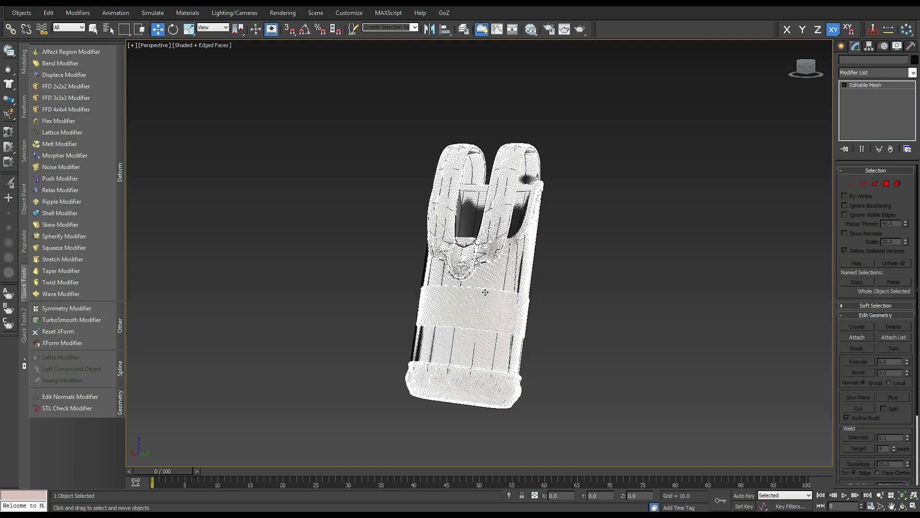
middle_click_drag(485, 292, 464, 294, "alt")
left_click(509, 495)
left_click(605, 363)
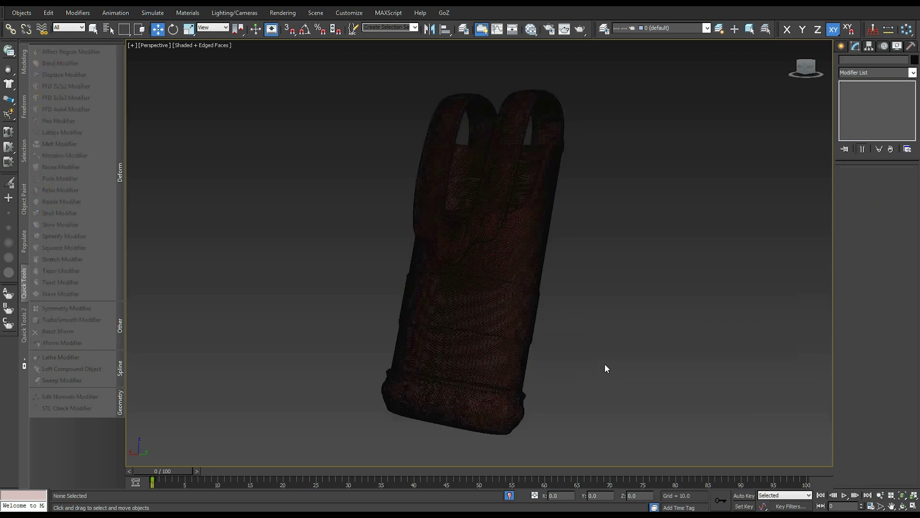
left_click(457, 306)
middle_click_drag(457, 306, 461, 306, "alt")
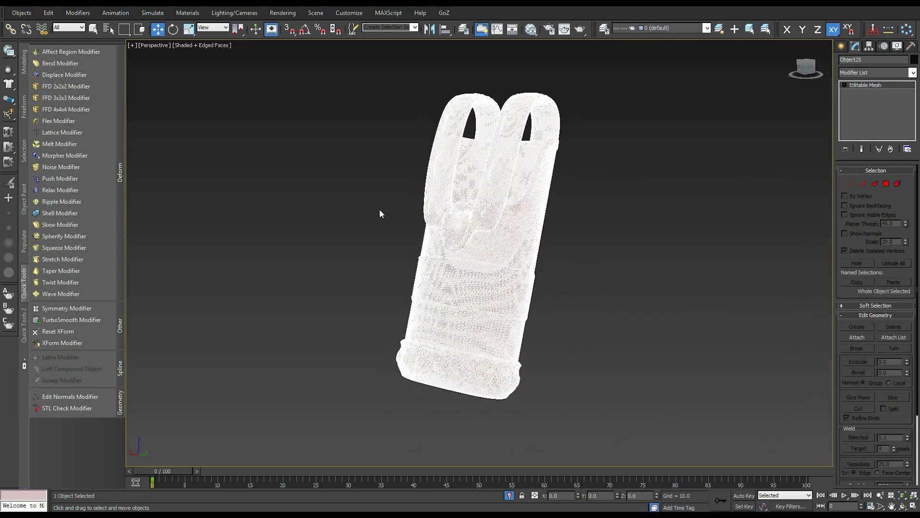
Exit isolation to show both holster meshes together and select the low-poly holster
middle_click_drag(318, 272, 319, 273, "alt")
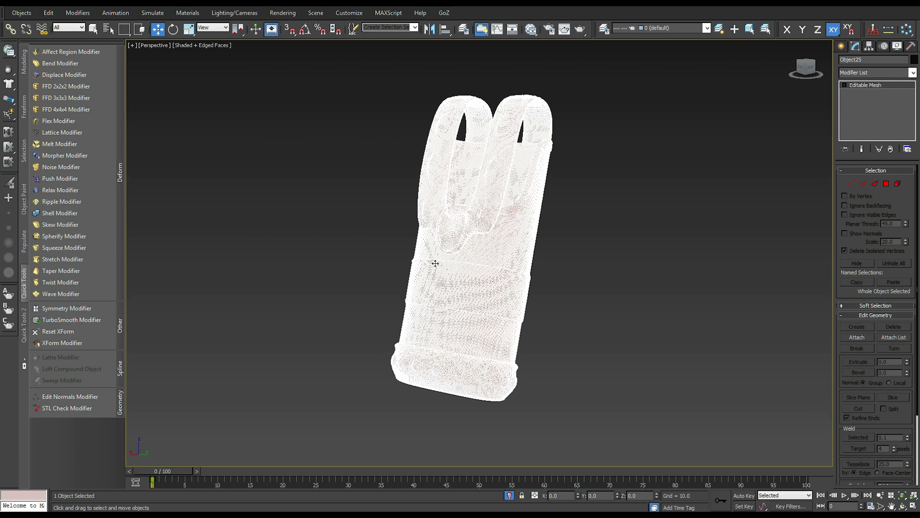
middle_click_drag(464, 313, 537, 369, "alt")
mouse_move(513, 496)
middle_mouse_down("alt")
mouse_move(614, 361)
mouse_move(585, 347)
middle_mouse_up("alt")
left_click(489, 301)
middle_click_drag(489, 301, 489, 300, "alt")
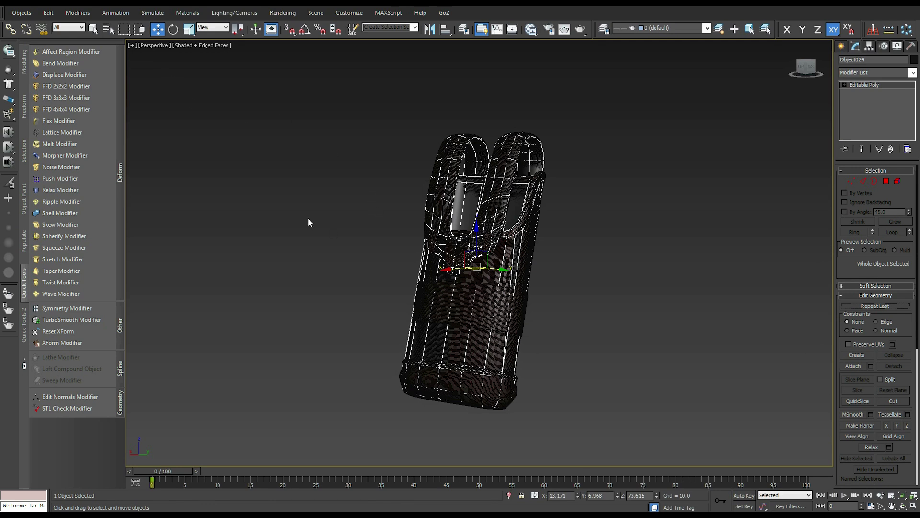
Start exporting the selected object to the Desktop as Test in the xNormal SBM Exporter (*.SBM) format
left_click(22, 12)
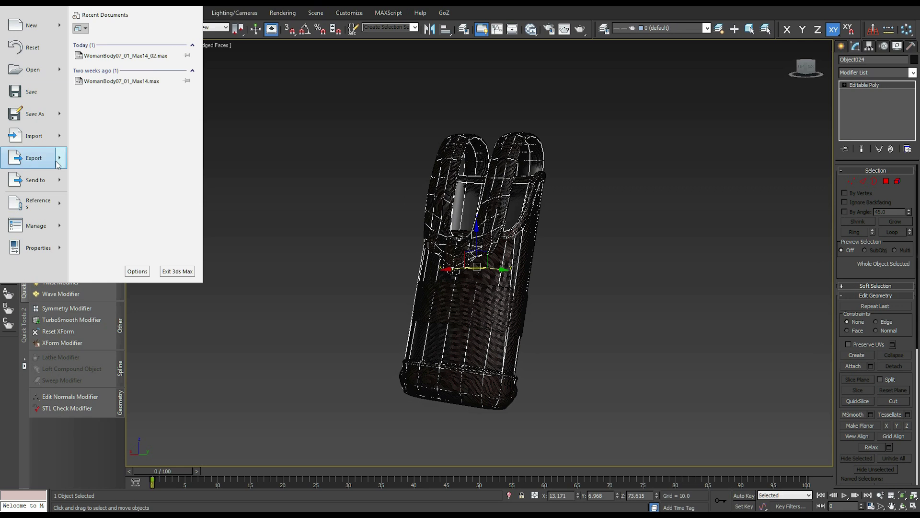
mouse_move(57, 165)
left_click(125, 67)
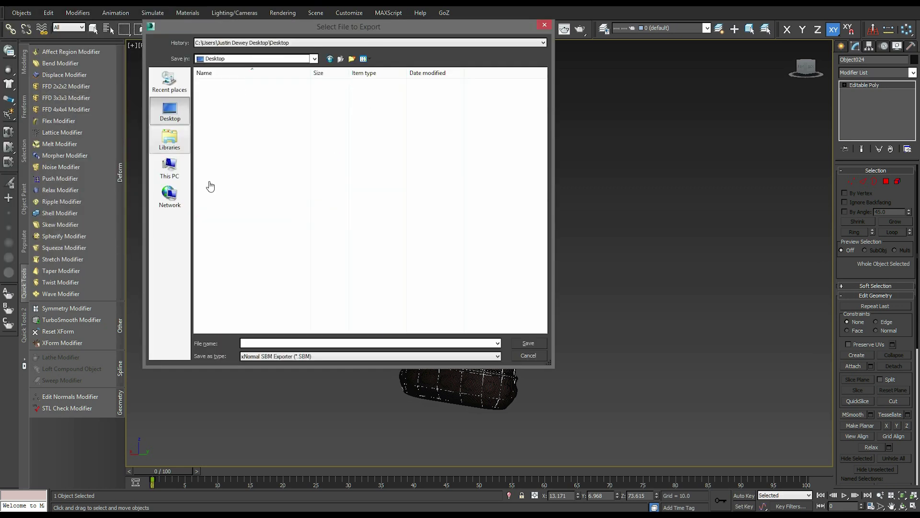
left_click(268, 356)
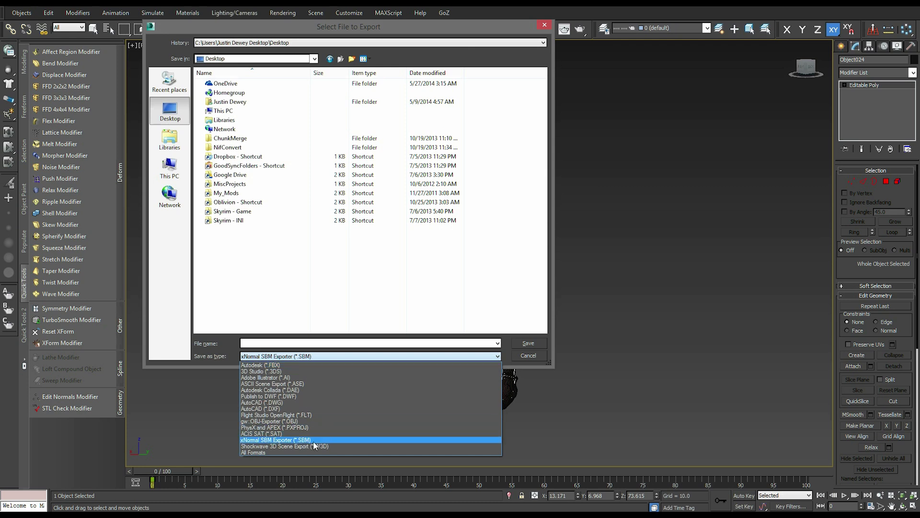
left_click(316, 439)
left_click(267, 342)
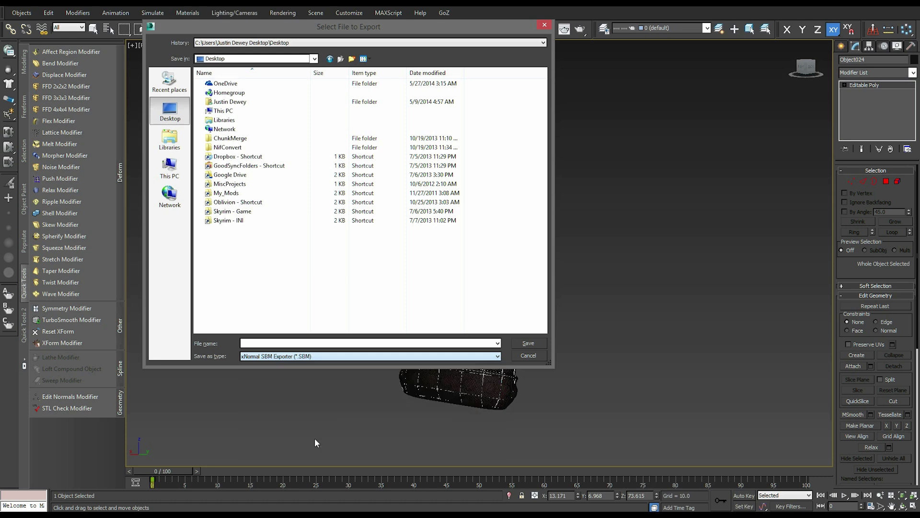
type("Test")
left_click(529, 346)
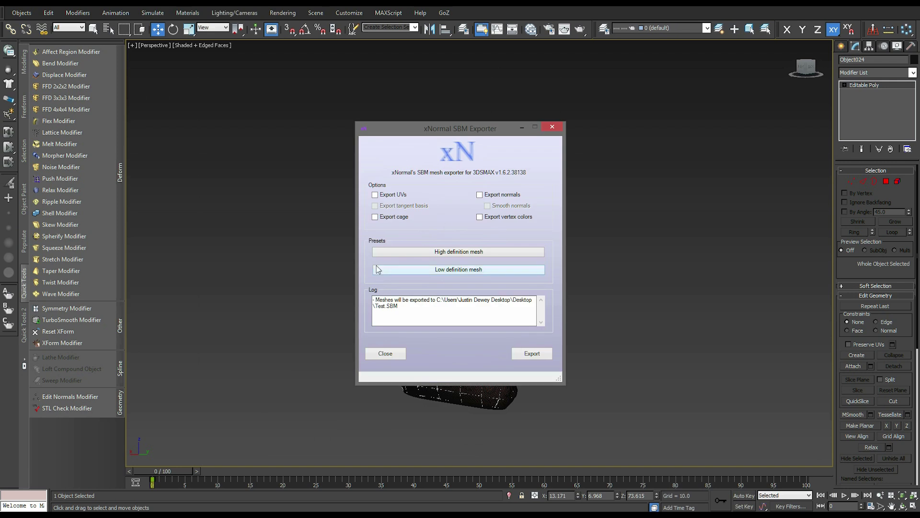
Try the High definition mesh and Low definition mesh export presets, and close the exporter without exporting
left_click_drag(446, 131, 362, 140)
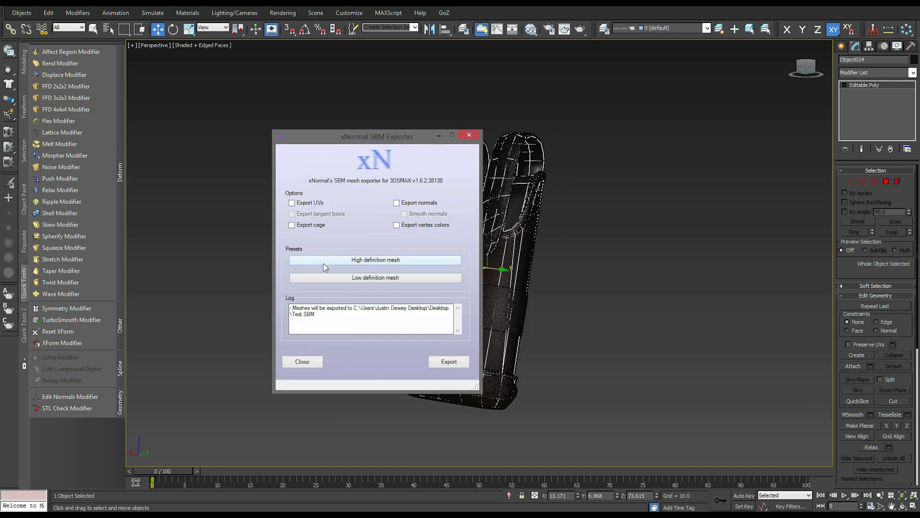
left_click(341, 261)
left_click(345, 277)
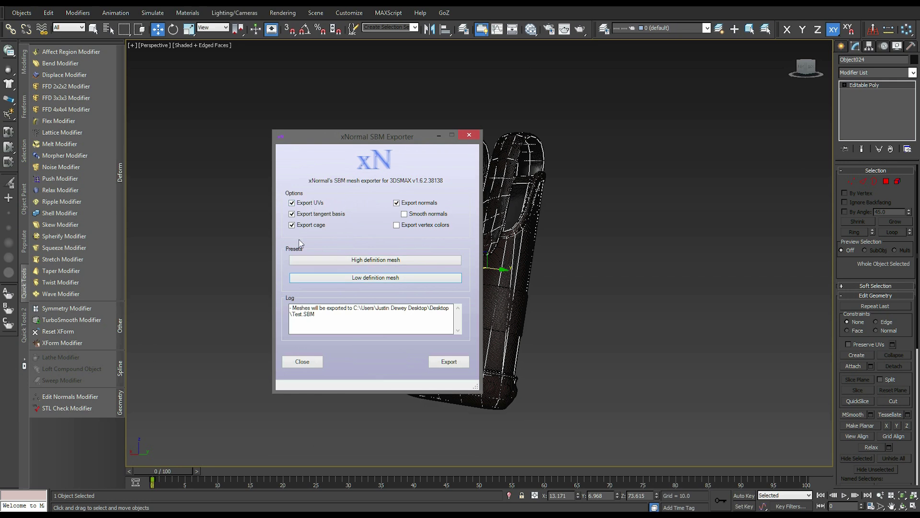
left_click_drag(363, 136, 335, 143)
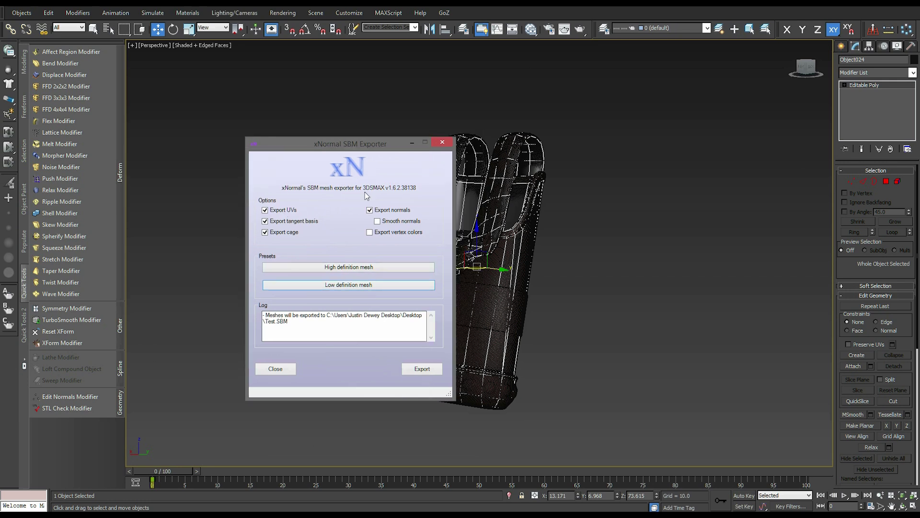
mouse_move(347, 141)
left_mouse_down()
mouse_move(341, 135)
mouse_move(353, 136)
left_mouse_up()
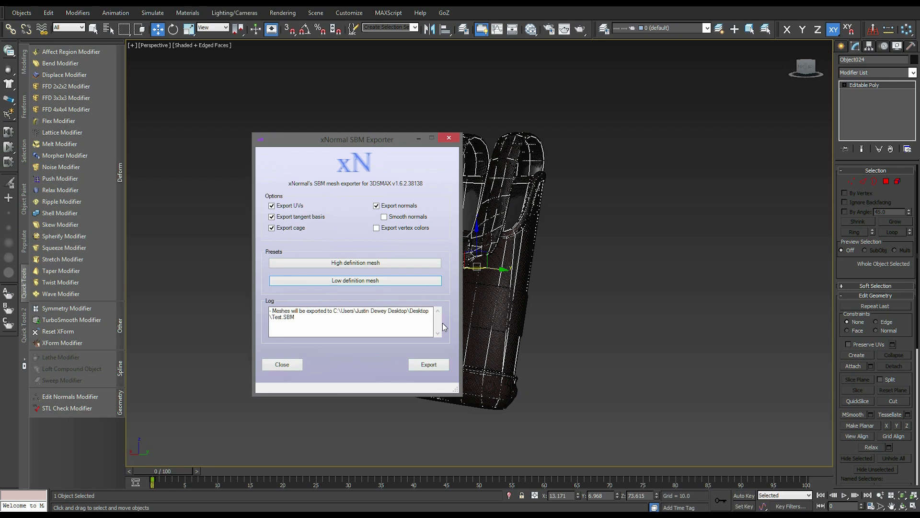
left_click(449, 138)
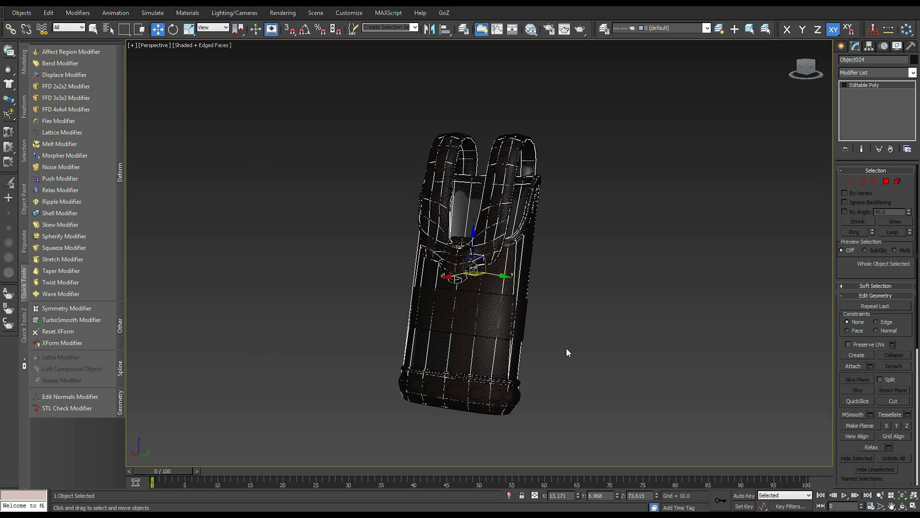
Try connecting all vertices of the low-poly mesh to triangulate it, and undo the connection
middle_click_drag(579, 290, 582, 163, "alt")
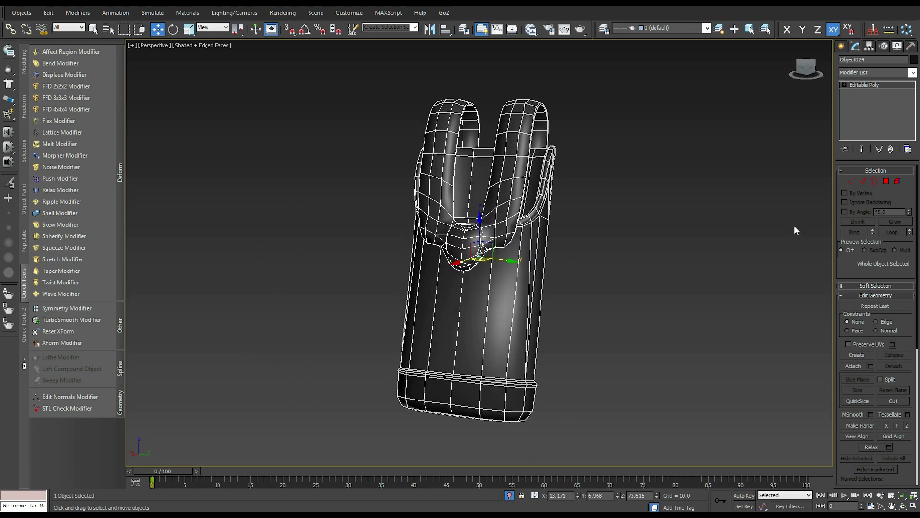
left_click(850, 182)
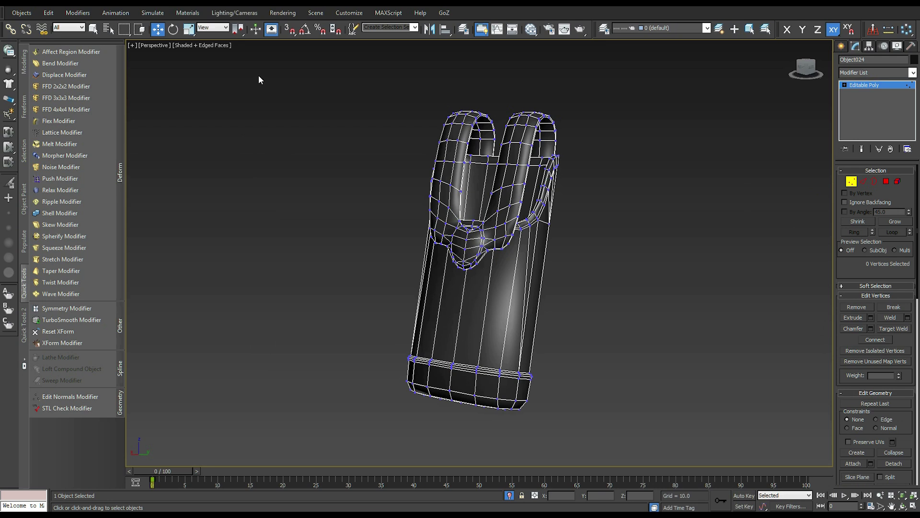
left_click_drag(696, 429, 726, 446)
middle_click_drag(726, 447, 814, 346, "alt")
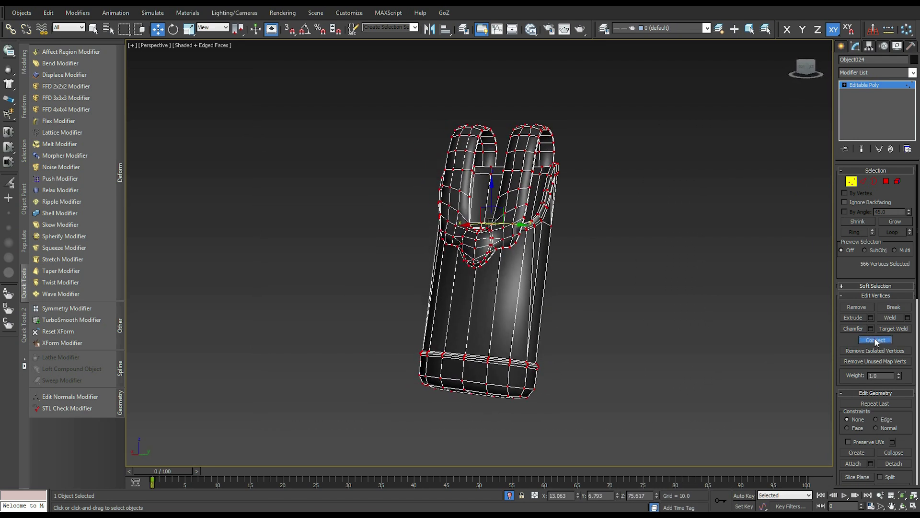
left_click(875, 340)
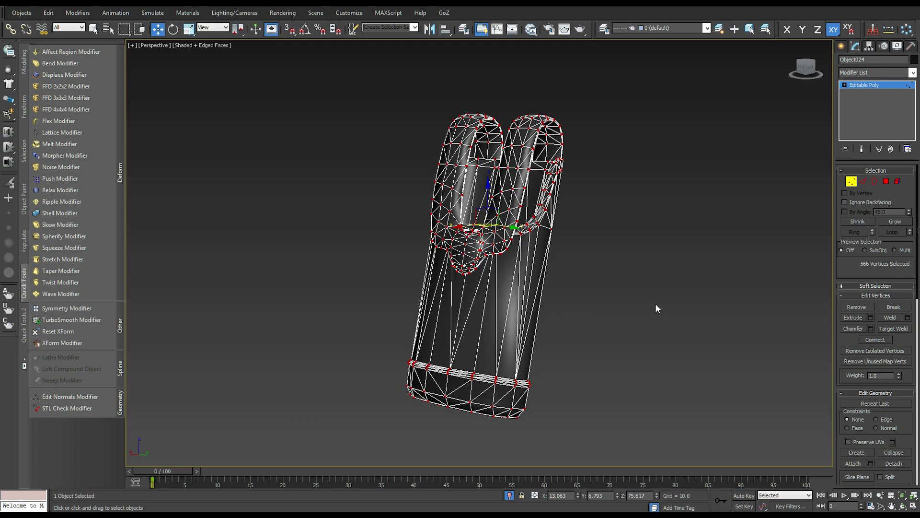
key("ctrl+z")
Show the low-poly mesh's hidden triangulation diagonals with Edit Triangulation at polygon level and examine them on the main body
left_click(886, 181)
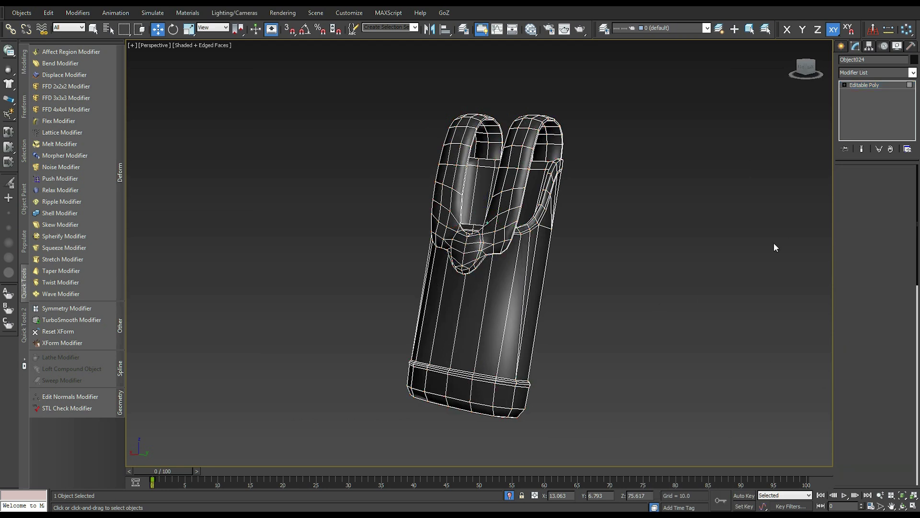
scroll(796, 247, "up", 5)
left_click(874, 373)
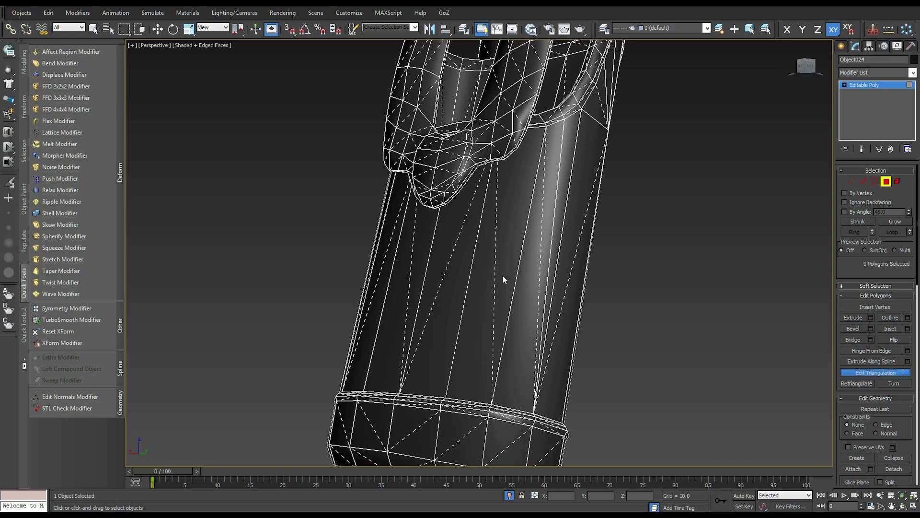
middle_click_drag(495, 177, 457, 272, "alt")
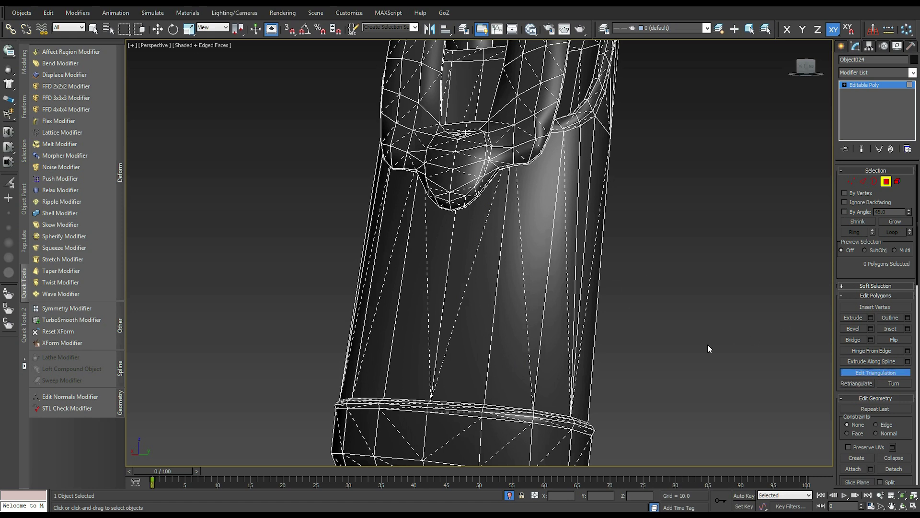
left_click(861, 373)
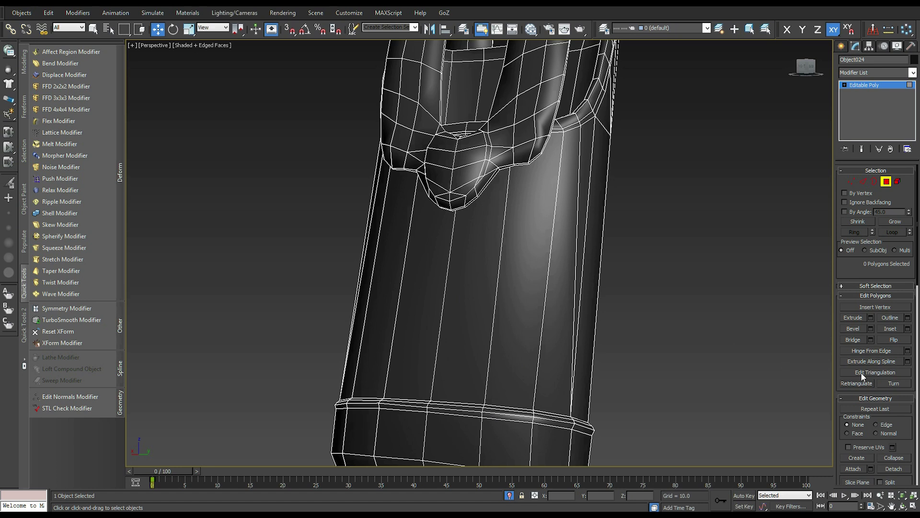
left_click(860, 372)
Turn the triangulation diagonal of the long front body polygon just beside the pointed flap
left_click(894, 383)
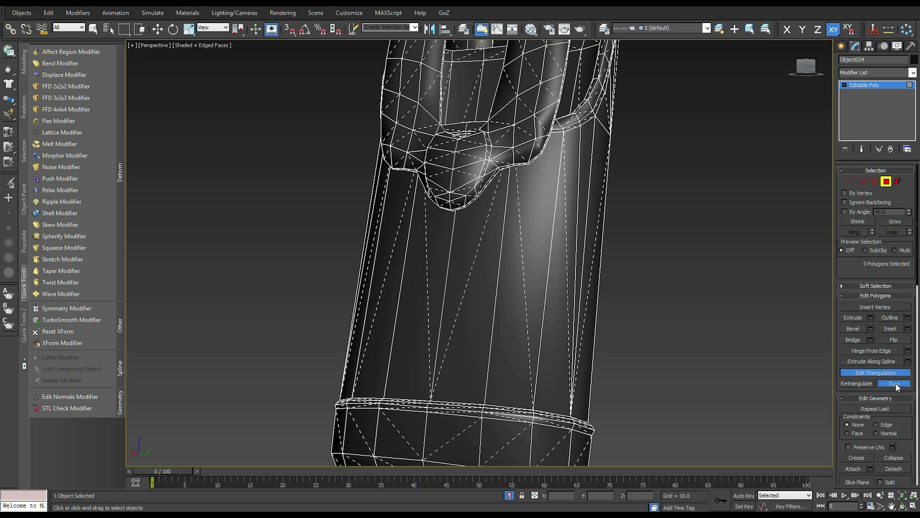
left_click(522, 256)
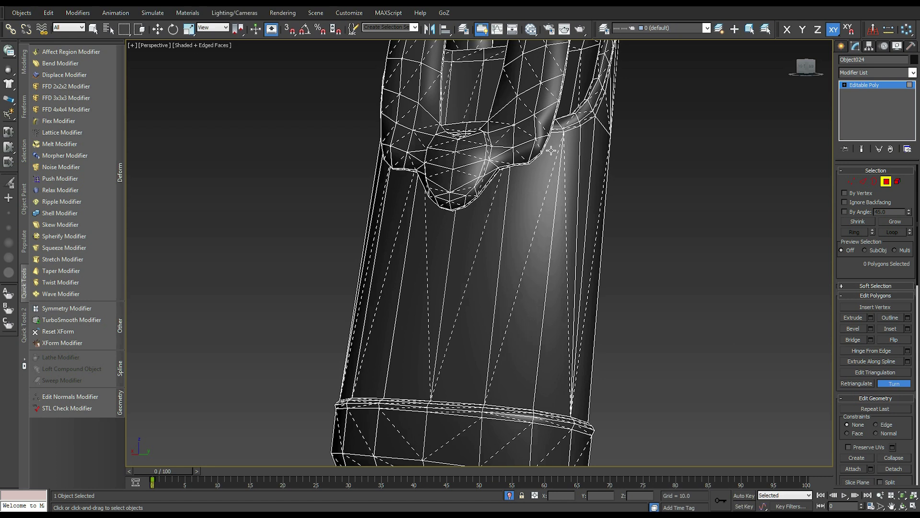
key("w")
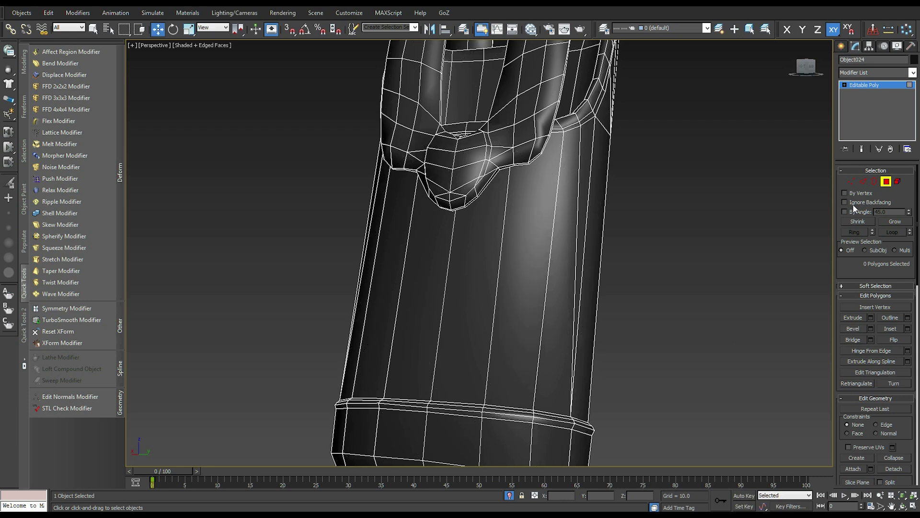
Select all vertices of the low-poly mesh and connect them to triangulate it, and clear the vertex selection
left_click(850, 181)
key("ctrl+a")
key("z")
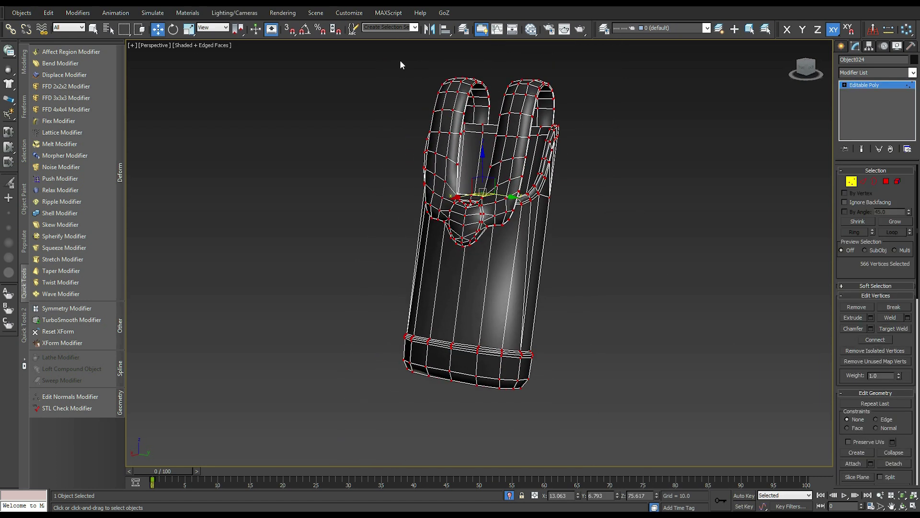
middle_click_drag(749, 437, 737, 419, "alt")
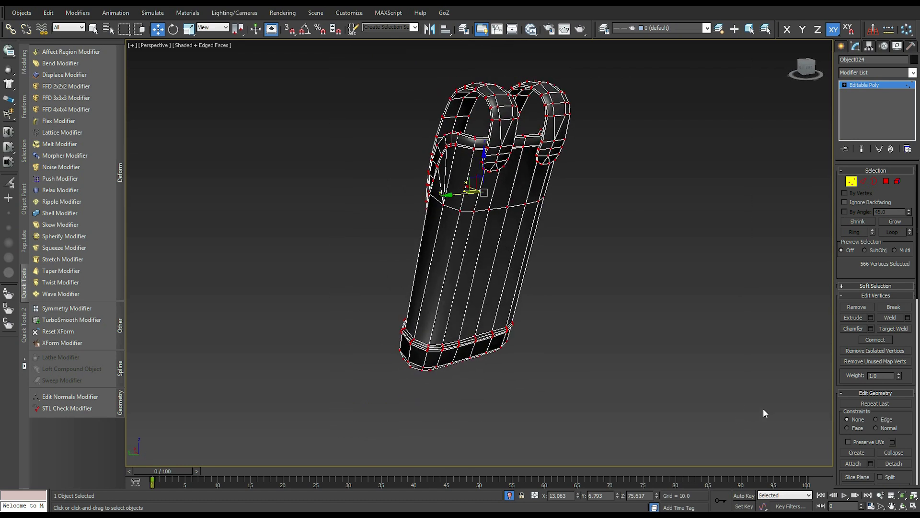
left_click(875, 339)
middle_click_drag(762, 349, 657, 339, "alt")
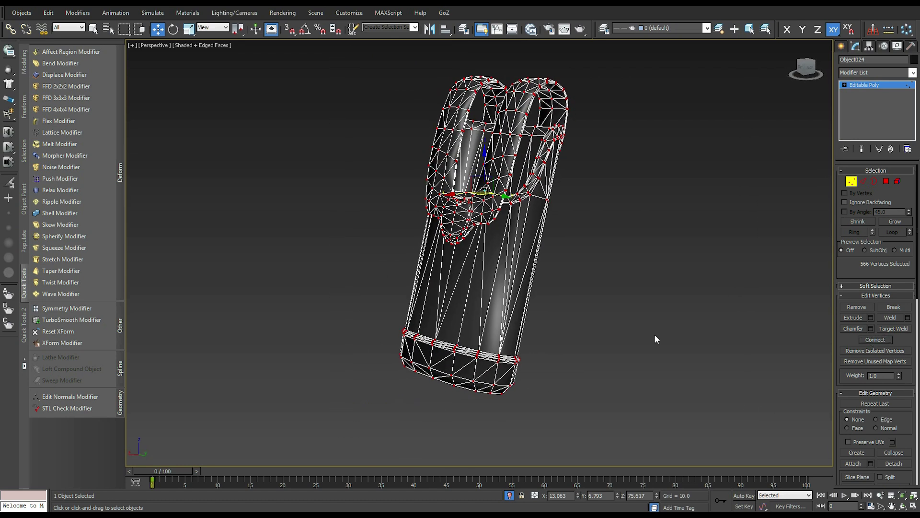
middle_click_drag(601, 280, 487, 284, "alt")
scroll(487, 284, "up", 5)
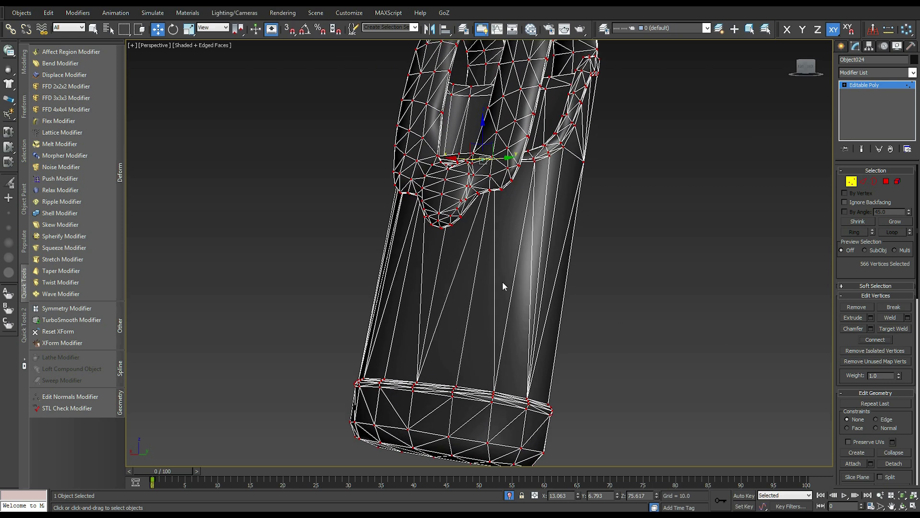
middle_click_drag(429, 361, 617, 254, "alt")
left_click(617, 254)
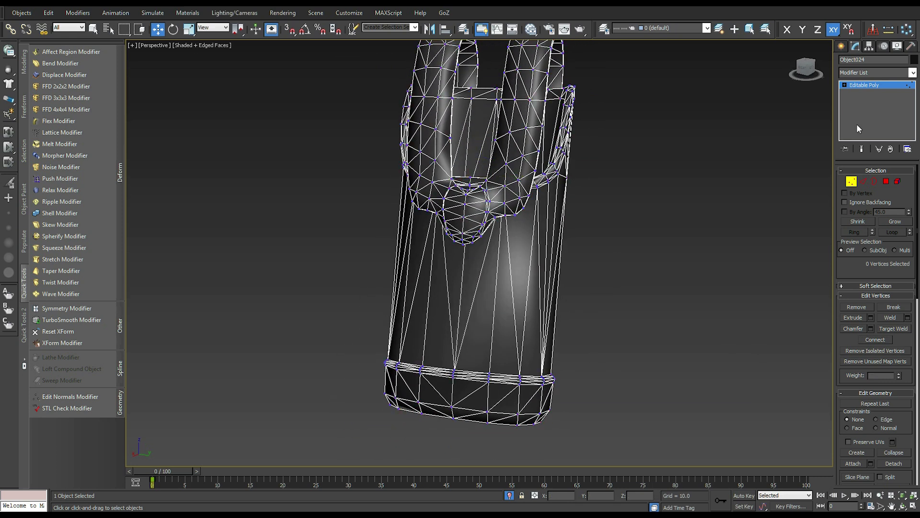
Return to object level and add a Projection modifier above the low-poly mesh's Editable Poly
left_click(845, 85)
left_click(863, 85)
left_click(913, 73)
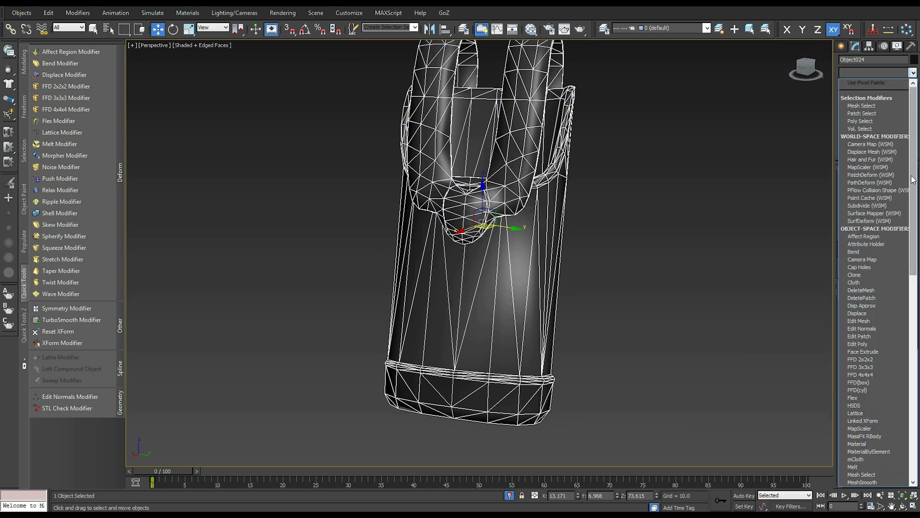
scroll(906, 338, "down", 15)
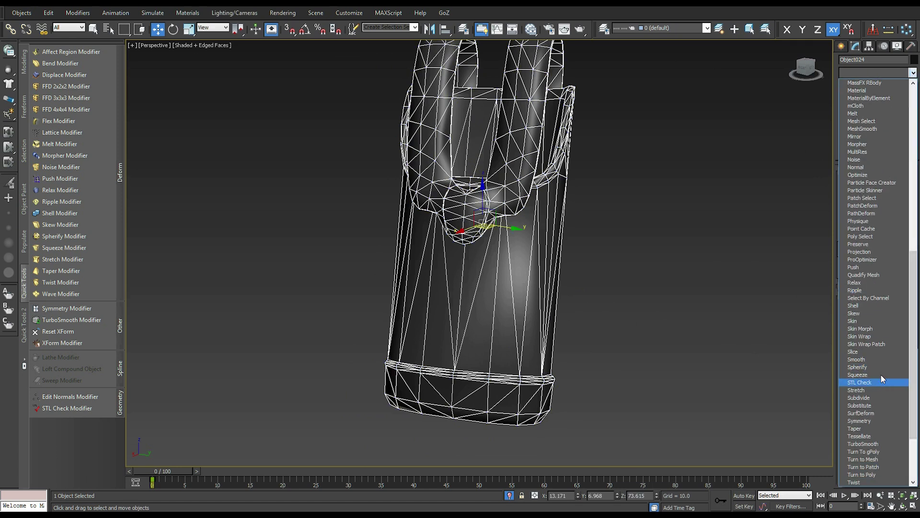
left_click(877, 252)
middle_click_drag(677, 325, 673, 302, "alt")
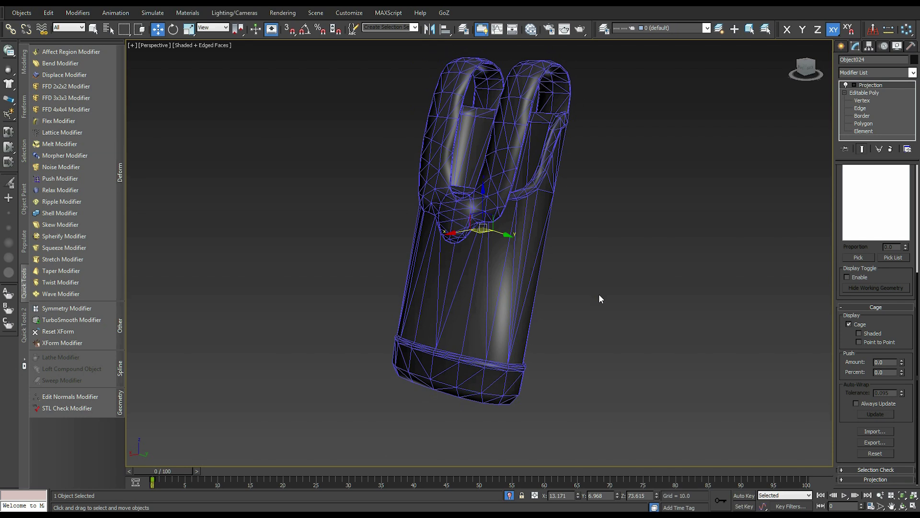
middle_click_drag(599, 294, 585, 281, "alt")
Open Render To Texture to view the projection mapping settings, and close it again
key("0")
key("q")
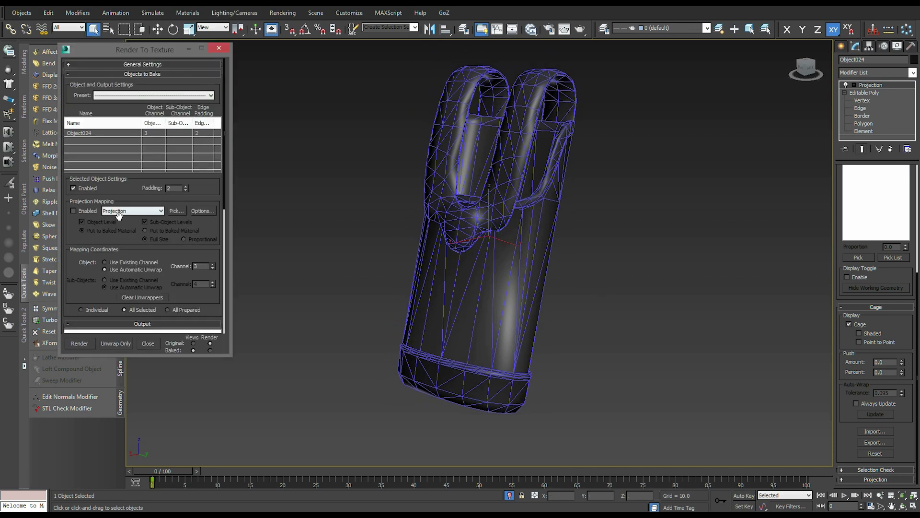
left_click(219, 48)
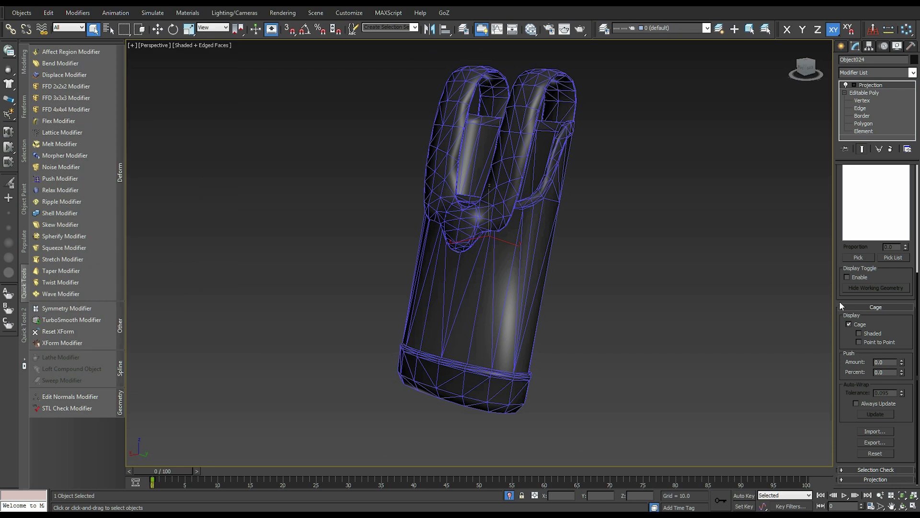
Display the projection cage shaded and set its push amount to 0.24 to expand it around the model
left_click(859, 331)
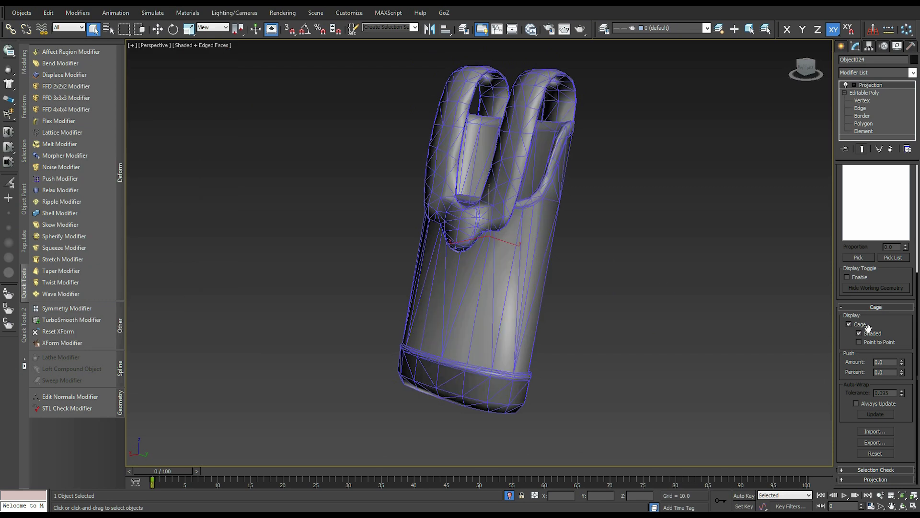
scroll(530, 328, "up", 3)
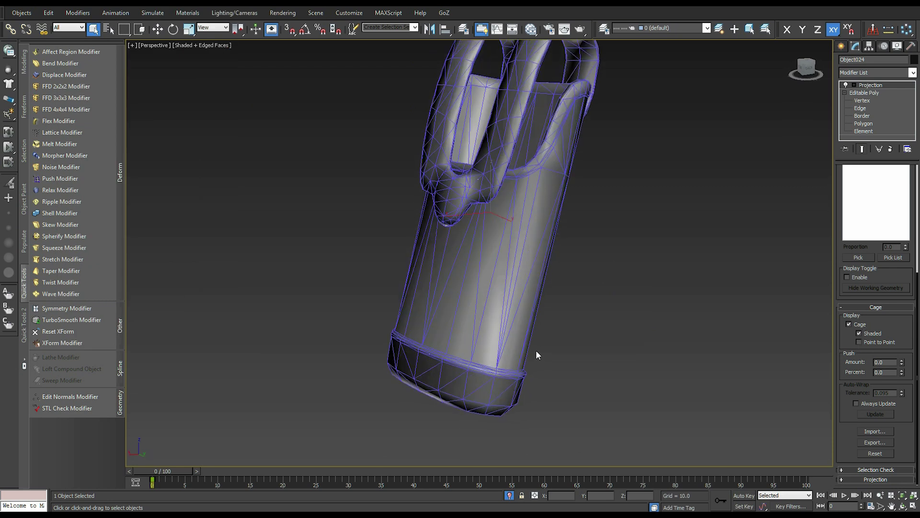
scroll(540, 358, "down", 5)
scroll(539, 355, "up", 4)
scroll(539, 357, "up", 5)
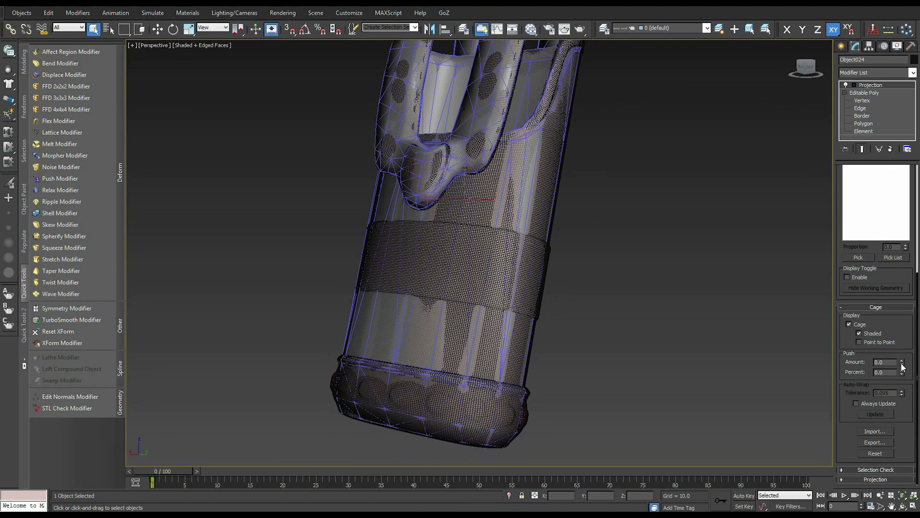
left_click_drag(902, 365, 901, 349)
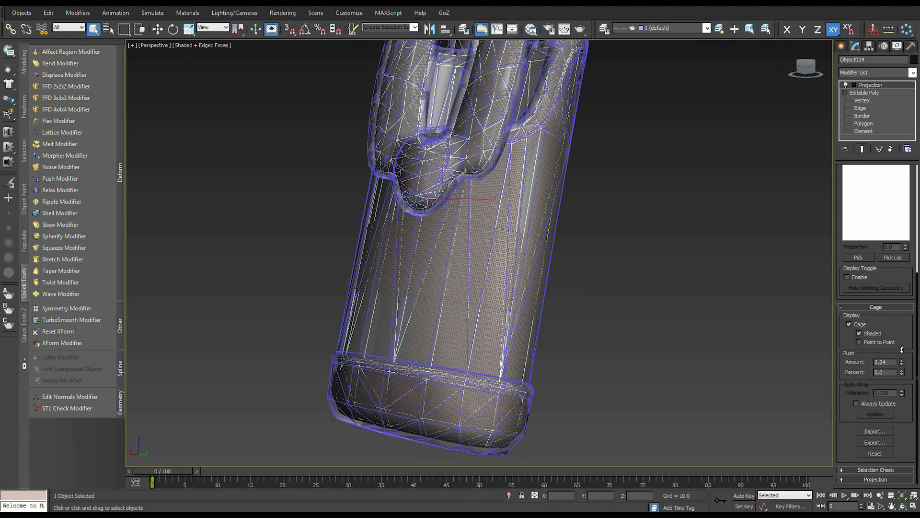
Examine the expanded projection cage around the straps, body and base of the whole model
right_click(900, 349)
key("z")
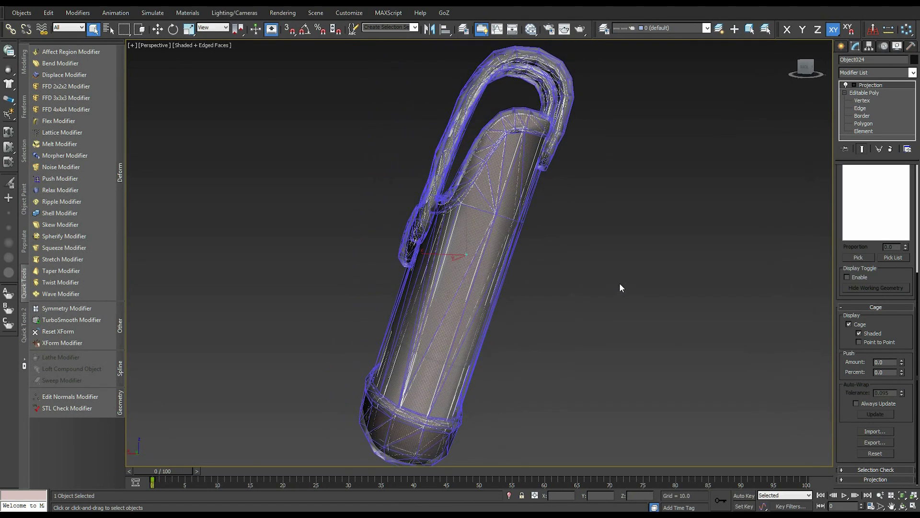
middle_click_drag(620, 284, 547, 260, "alt")
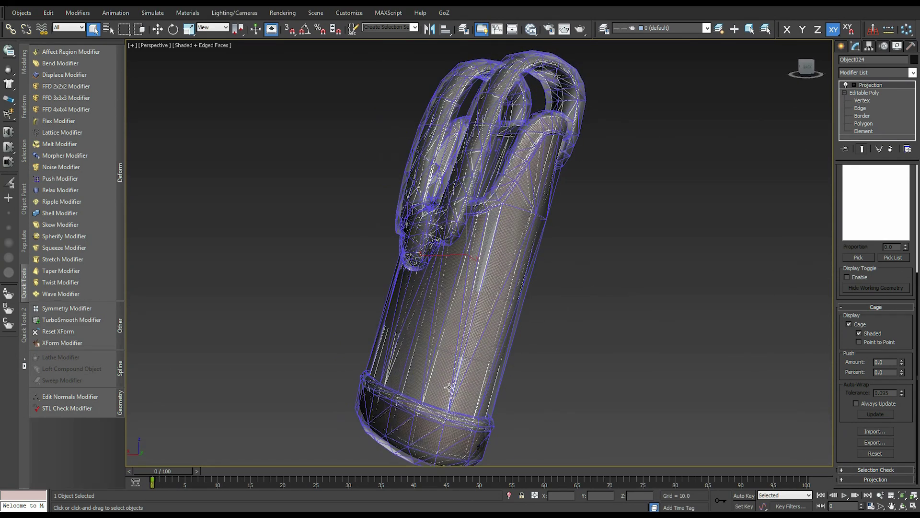
middle_click_drag(606, 212, 606, 218, "alt")
middle_click_drag(589, 125, 497, 205, "alt")
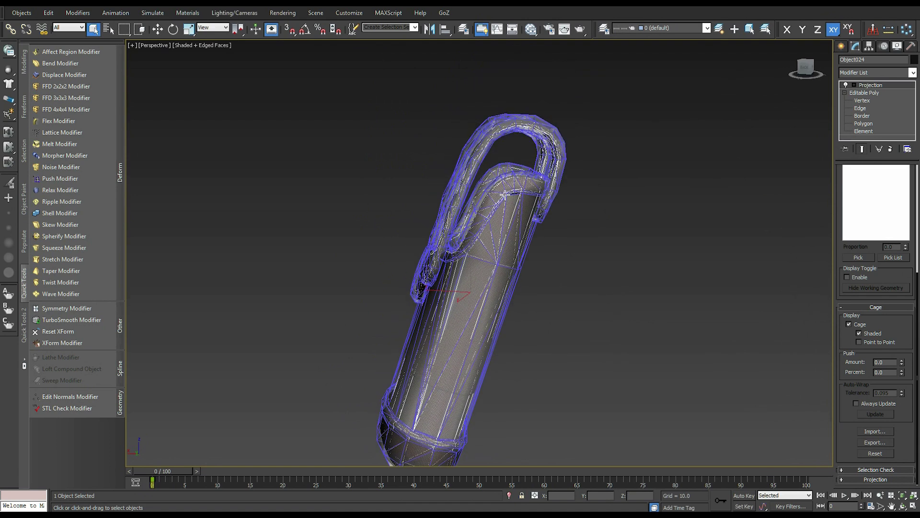
middle_click_drag(499, 46, 493, 225, "alt")
scroll(493, 282, "up", 6)
scroll(493, 282, "up", 1)
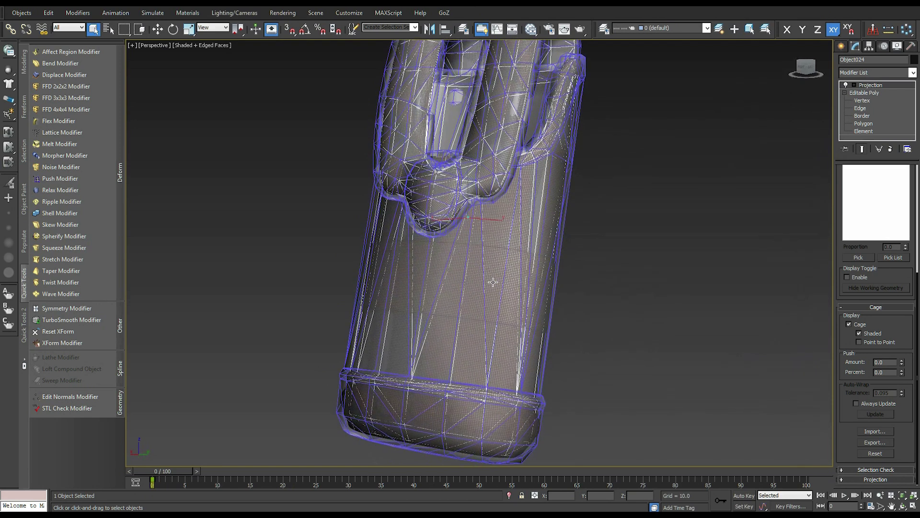
Try a push amount of -0.01 on the projection cage
left_click_drag(901, 364, 899, 362)
right_click(899, 362)
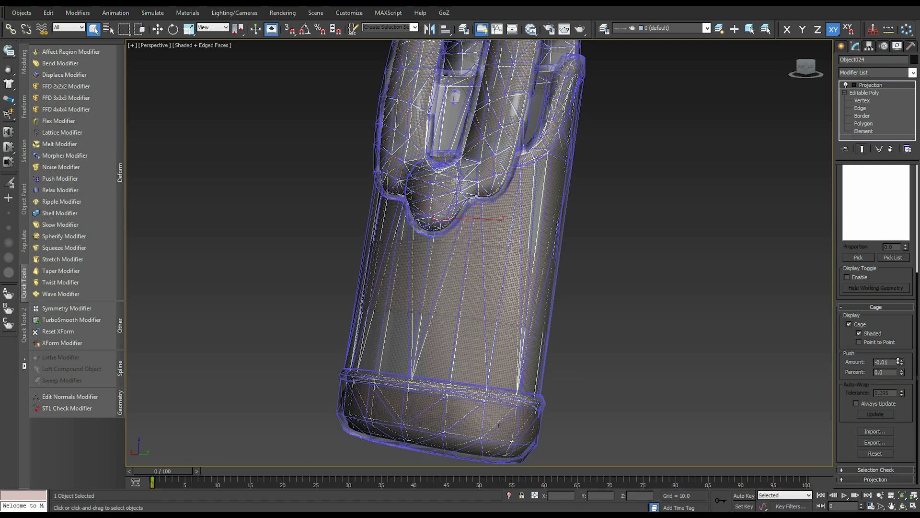
middle_click_drag(618, 287, 590, 149, "alt")
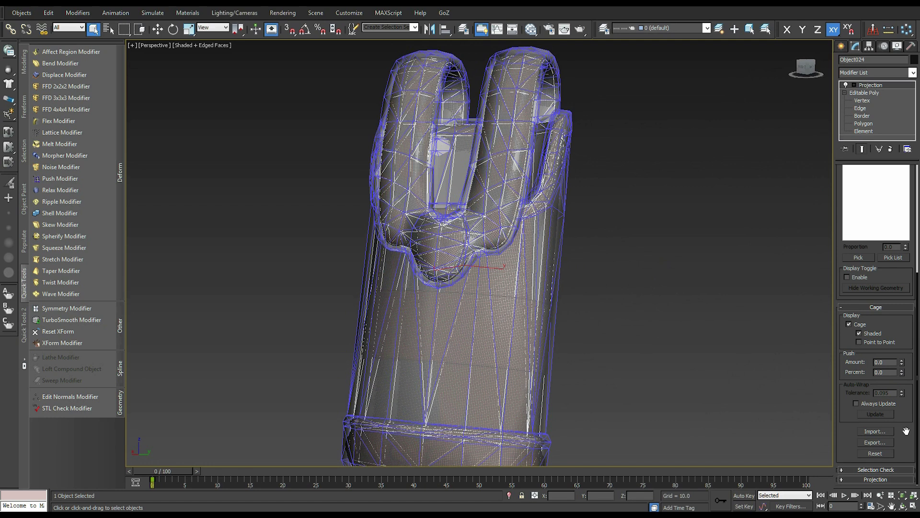
Export the projection cage as a separate mesh named Object024.Cage001, and inspect the model
left_click(876, 442)
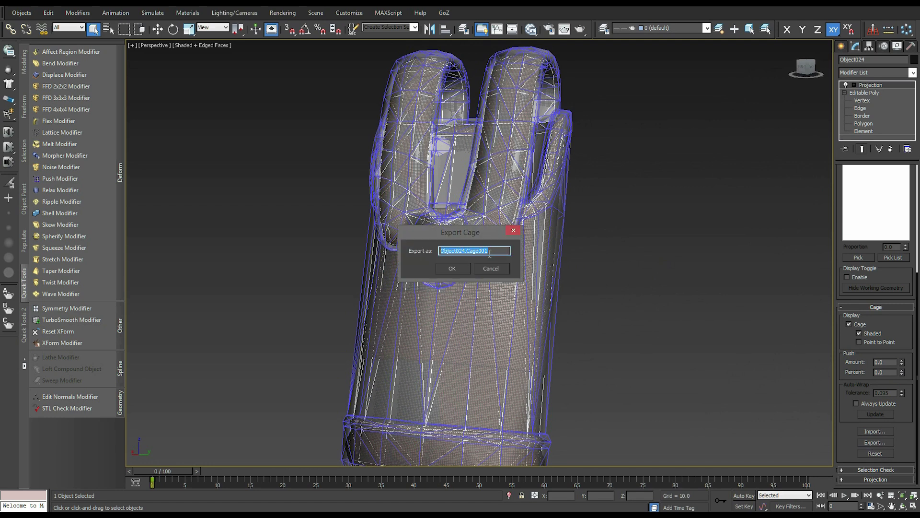
left_click_drag(493, 250, 443, 251)
double_click(490, 250)
double_click(473, 251)
left_click(457, 269)
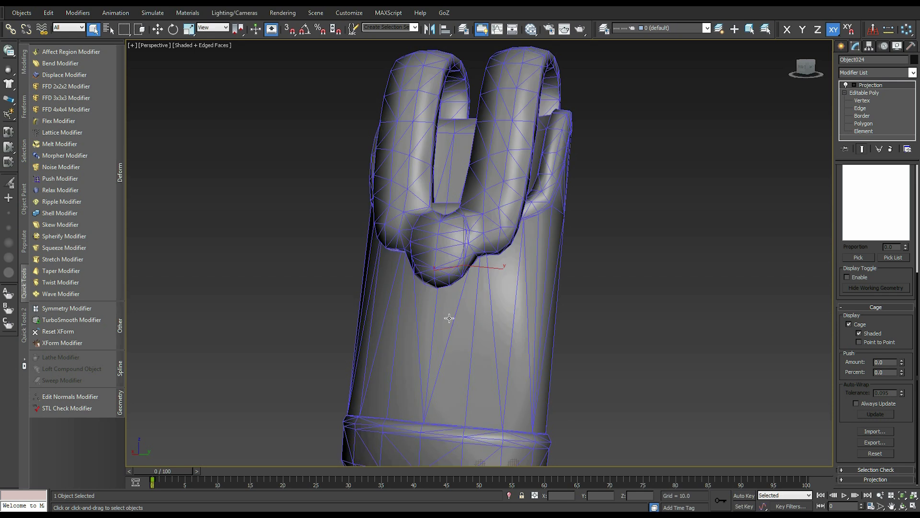
middle_click_drag(449, 318, 448, 318, "alt")
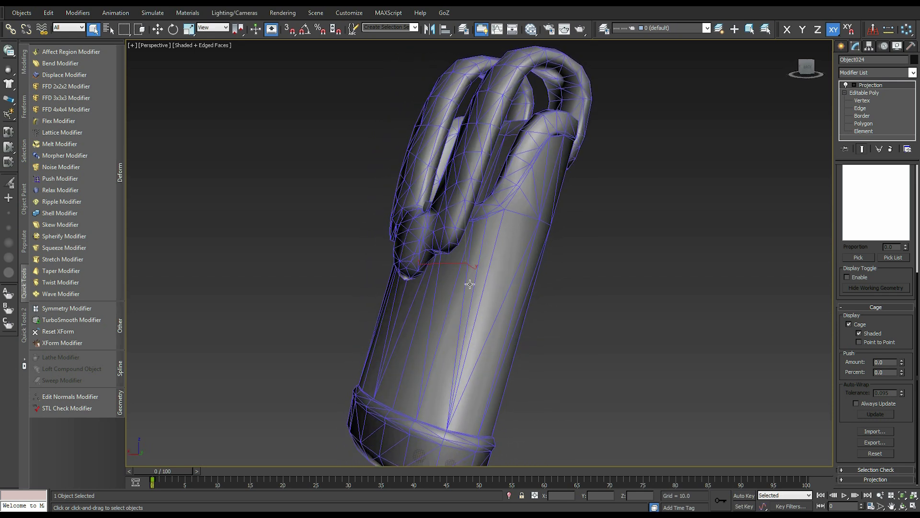
middle_click_drag(318, 314, 452, 372, "alt")
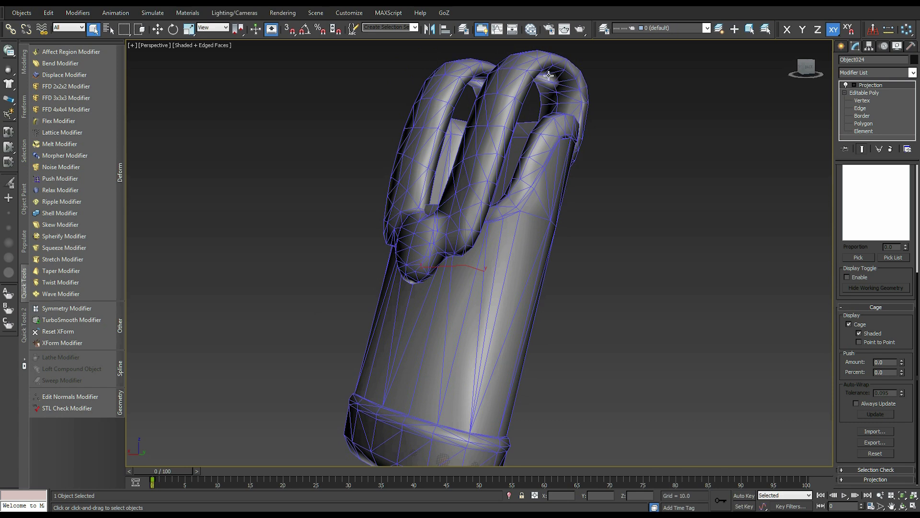
middle_click_drag(414, 281, 466, 141, "alt")
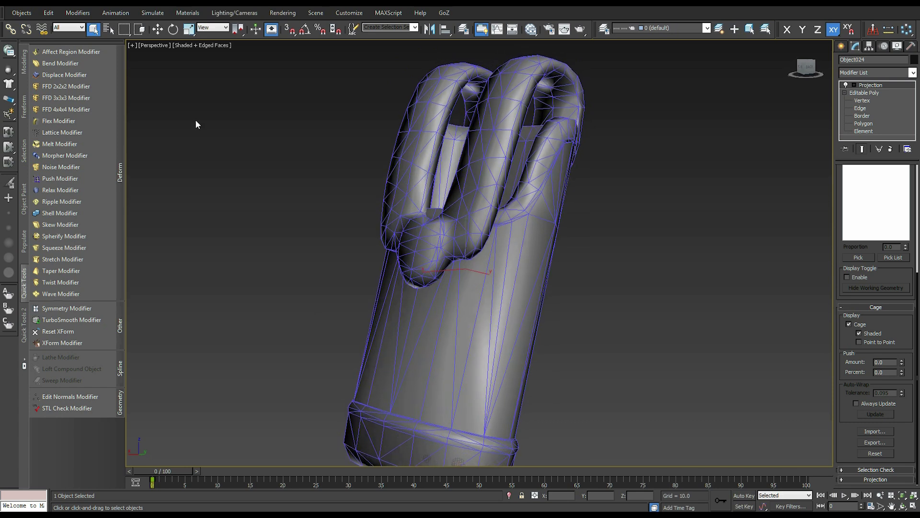
Select the exported cage mesh Object024.Cage001 by name and frame it in the view
left_click(109, 29)
left_click_drag(218, 153, 189, 145)
left_click(143, 216)
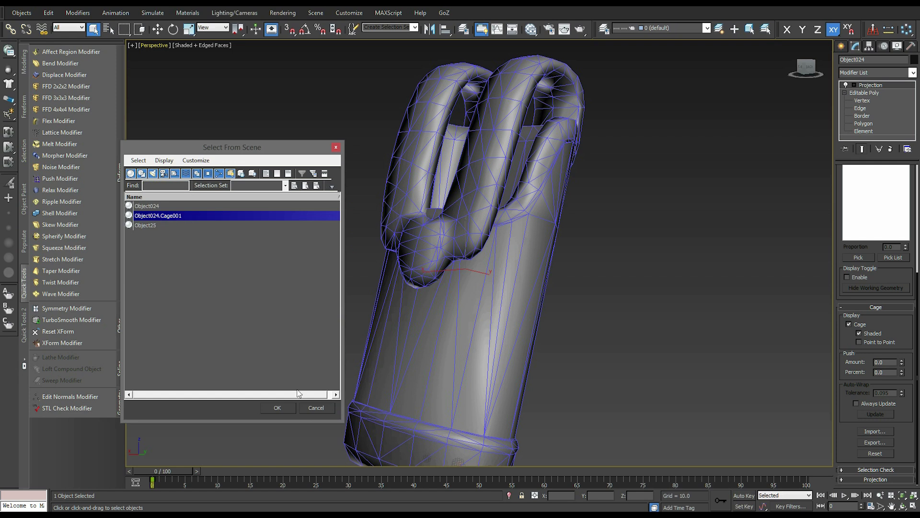
left_click(280, 406)
key("z")
mouse_move(510, 497)
middle_mouse_down("alt")
mouse_move(574, 384)
mouse_move(485, 289)
mouse_move(514, 496)
mouse_move(517, 488)
middle_mouse_up("alt")
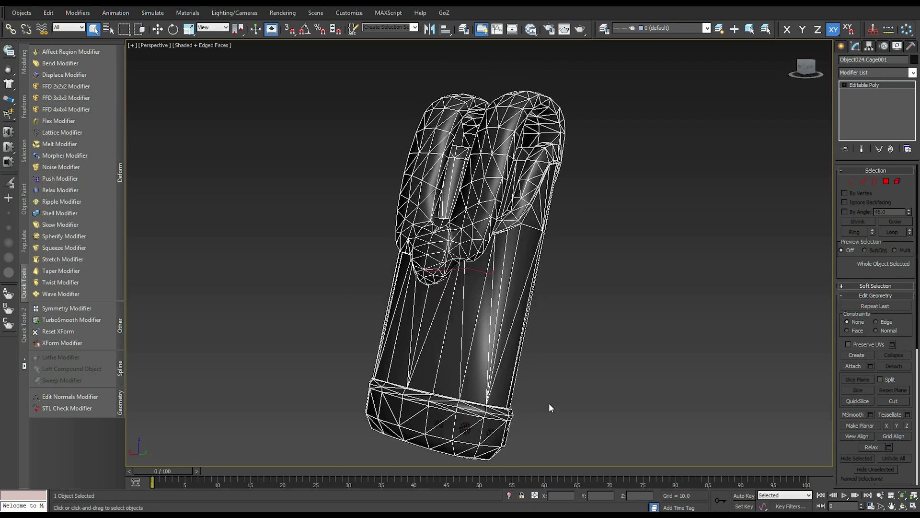
Move the exported cage mesh along the Y axis to stand beside the original model
key("w")
middle_click_drag(561, 309, 524, 284, "alt")
left_click_drag(505, 275, 339, 265)
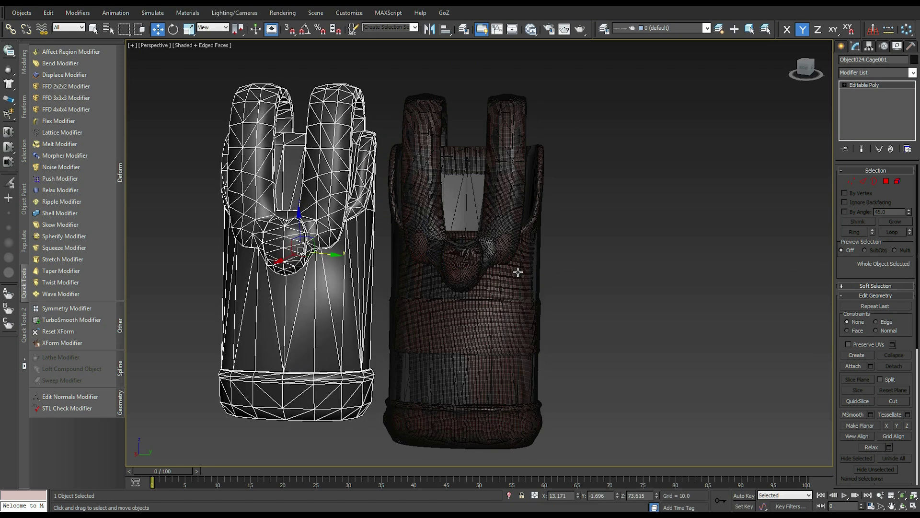
Move the high-poly mesh Object25 aside along the Y axis, clear of the low-poly mesh
left_click(499, 268)
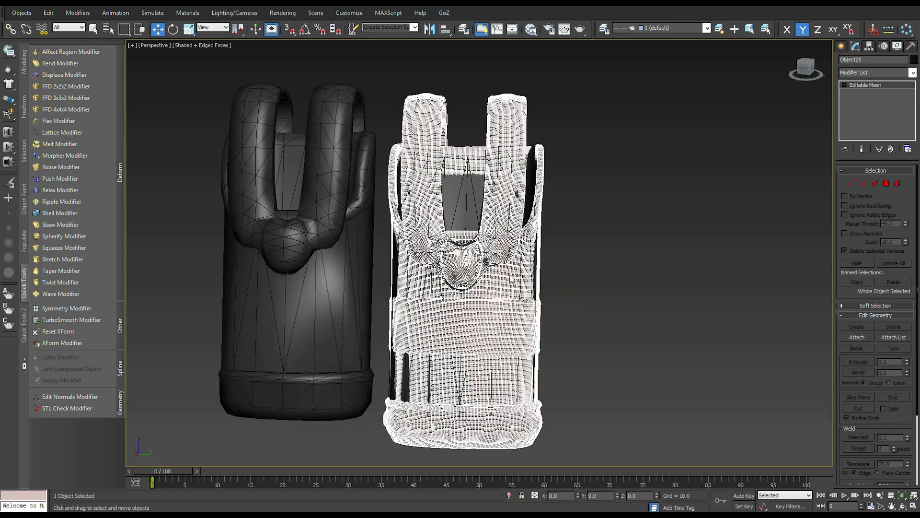
scroll(535, 298, "down", 6)
left_click_drag(499, 356, 600, 360)
scroll(520, 262, "up", 8)
Delete the Projection modifier from the low-poly mesh and compare that mesh with the exported cage beside it
left_click(498, 251)
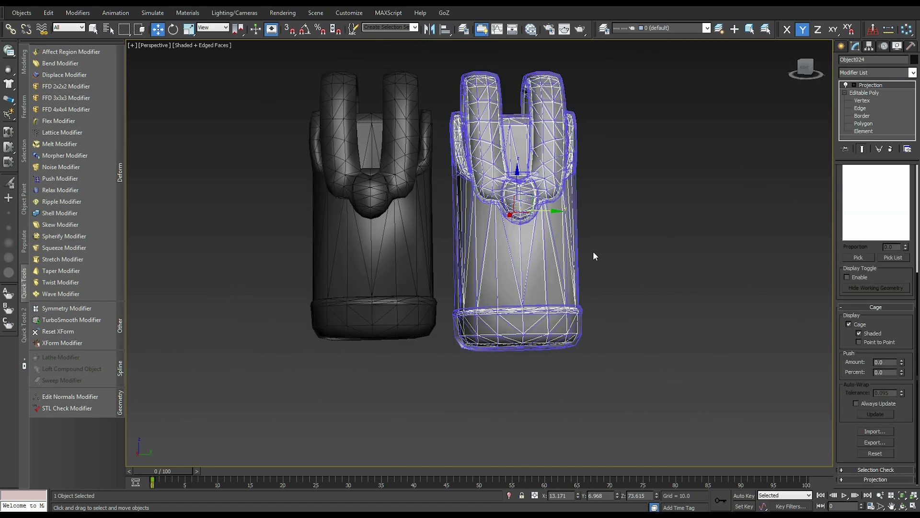
left_click(889, 149)
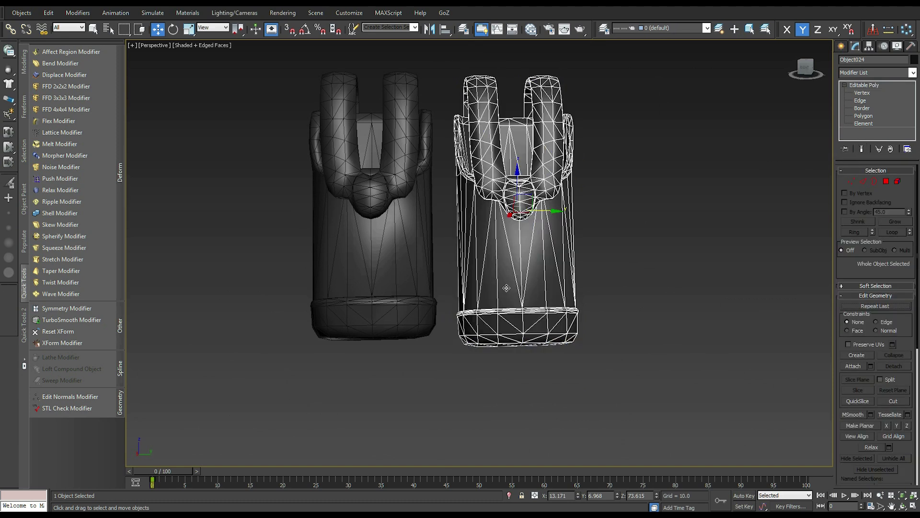
left_click_drag(273, 156, 355, 212)
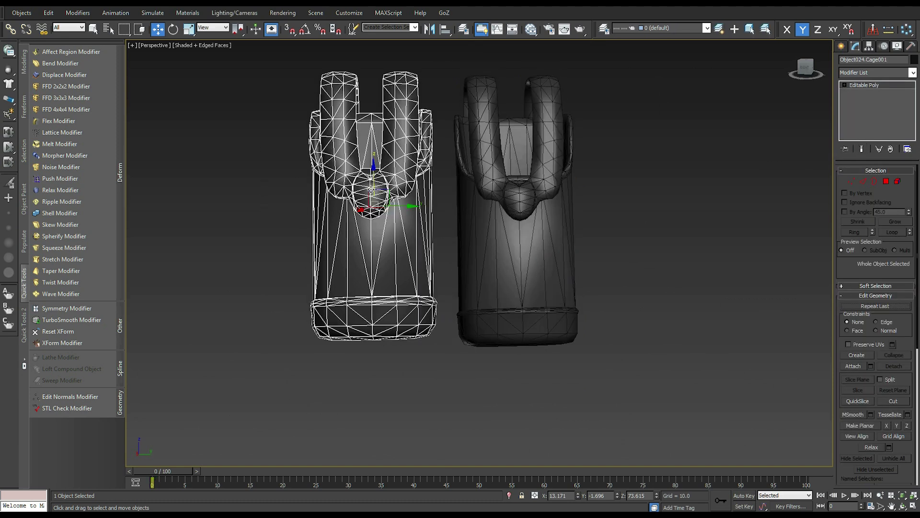
left_click_drag(378, 271, 555, 266)
left_click_drag(246, 213, 359, 236)
left_click(546, 126)
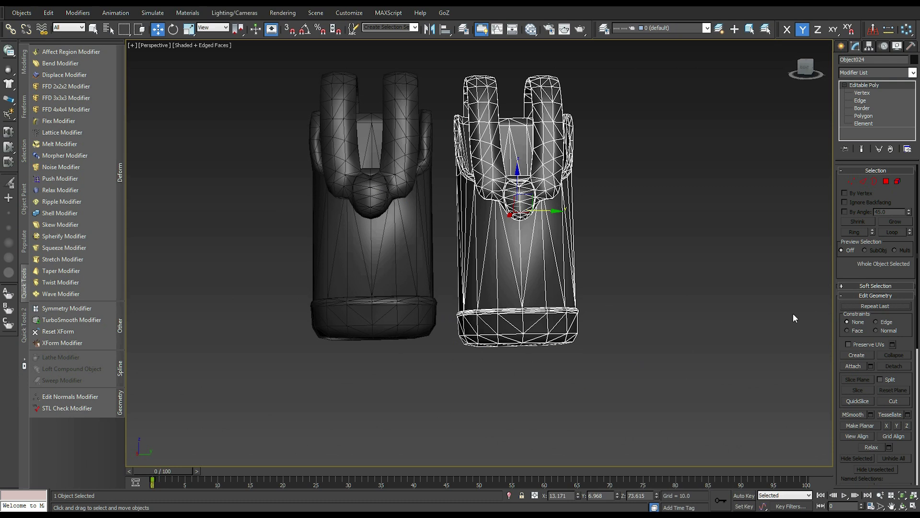
middle_click_drag(430, 147, 590, 269, "alt")
Undo the Projection modifier removal and the moves of the high-poly mesh and the cage, and restore the earlier view
key("ctrl+z")
key("ctrl+z")
key("ctrl+z")
key("ctrl+z")
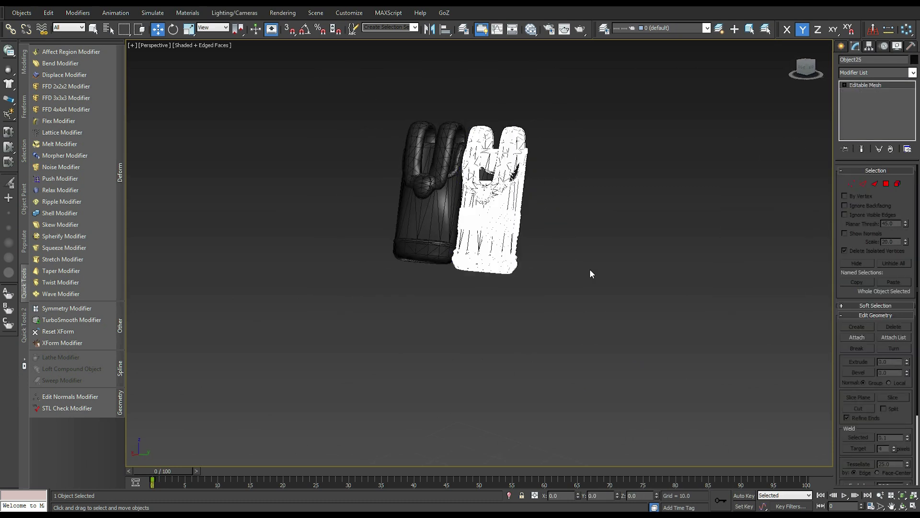
key("ctrl+z")
key("ctrl+z")
key("shift+z")
key("shift+z")
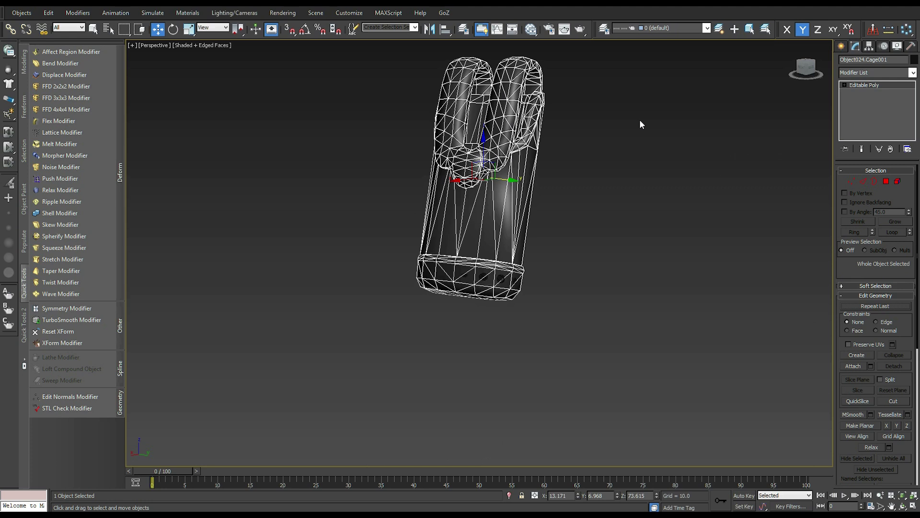
key("shift+z")
key("shift+z")
key("shift+z")
scroll(564, 113, "up", 3)
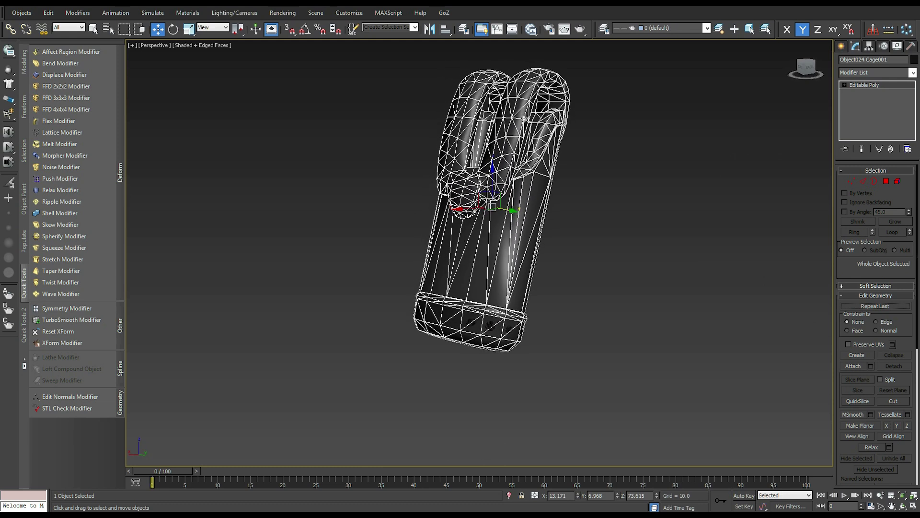
key("shift+z")
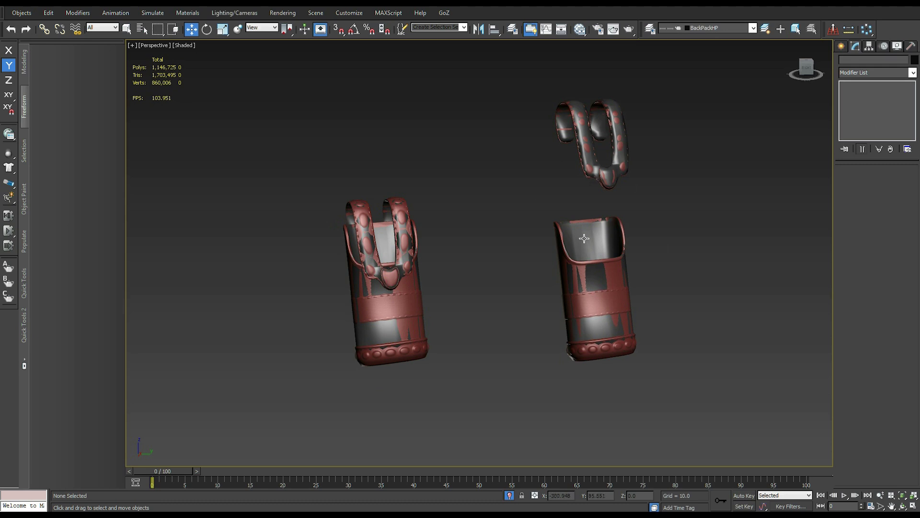
Examine the assembled high-poly backpack and the exploded copy with its straps separated from the body
left_click(621, 263)
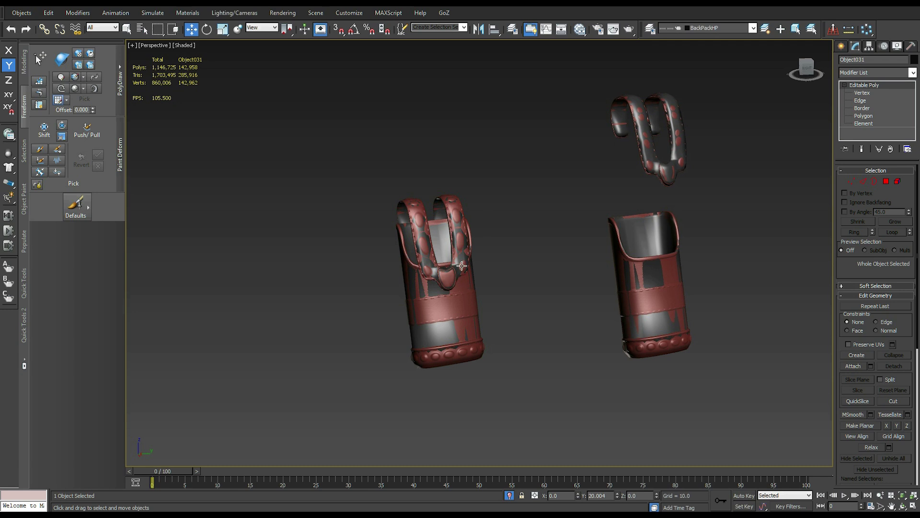
middle_click_drag(462, 266, 673, 130, "alt")
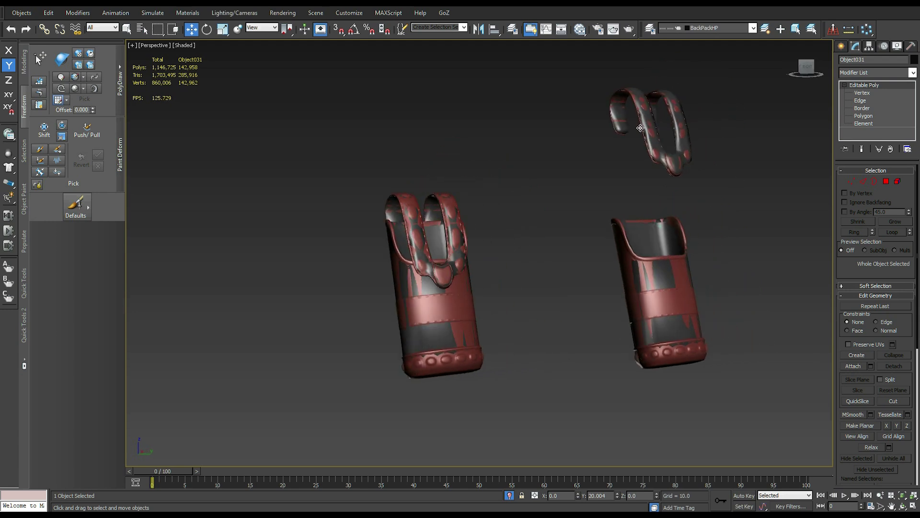
middle_click_drag(697, 265, 543, 162, "alt")
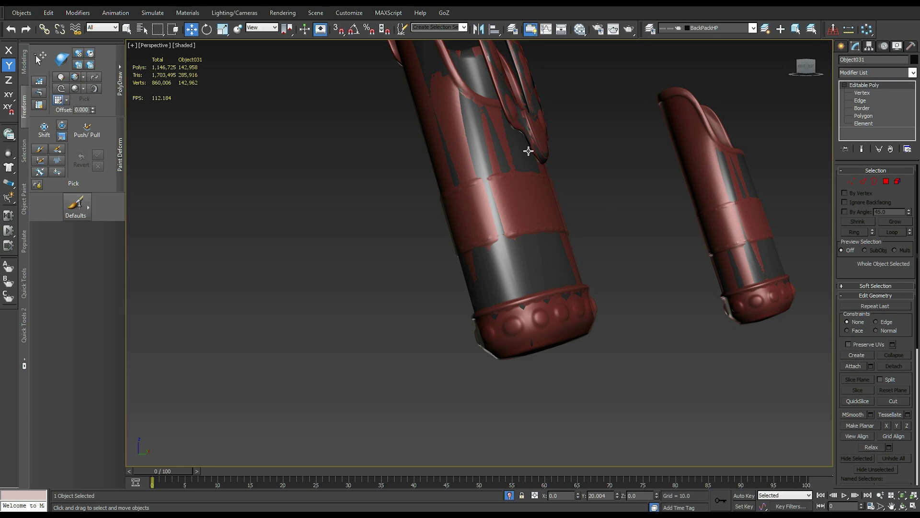
middle_click_drag(525, 153, 468, 201, "alt")
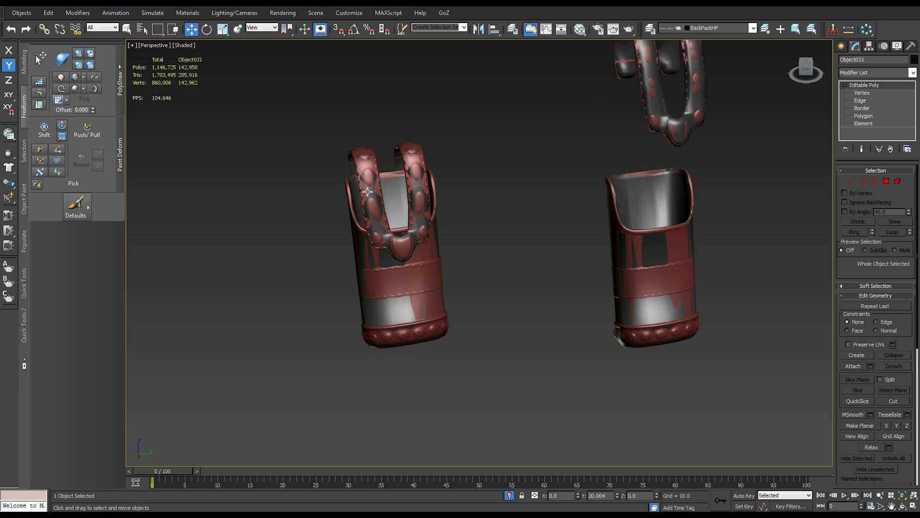
left_click(484, 355)
scroll(516, 301, "down", 3)
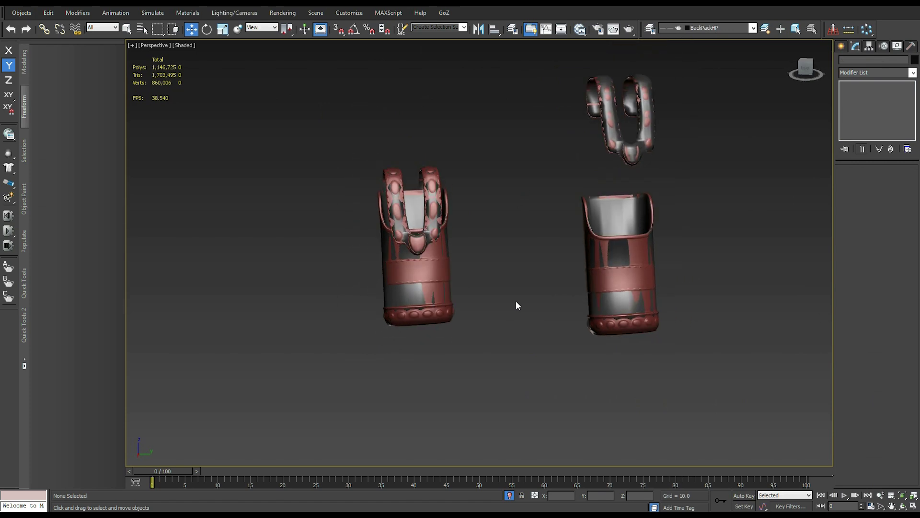
Compare the exploded parts and the assembled backpack by selecting each group with edged faces shown, and return to plain shading
key("F4")
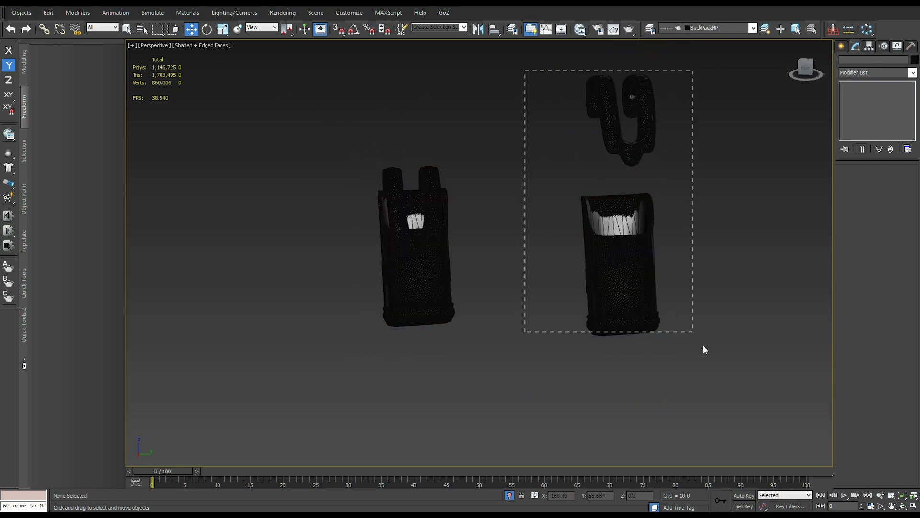
left_click_drag(688, 327, 712, 354)
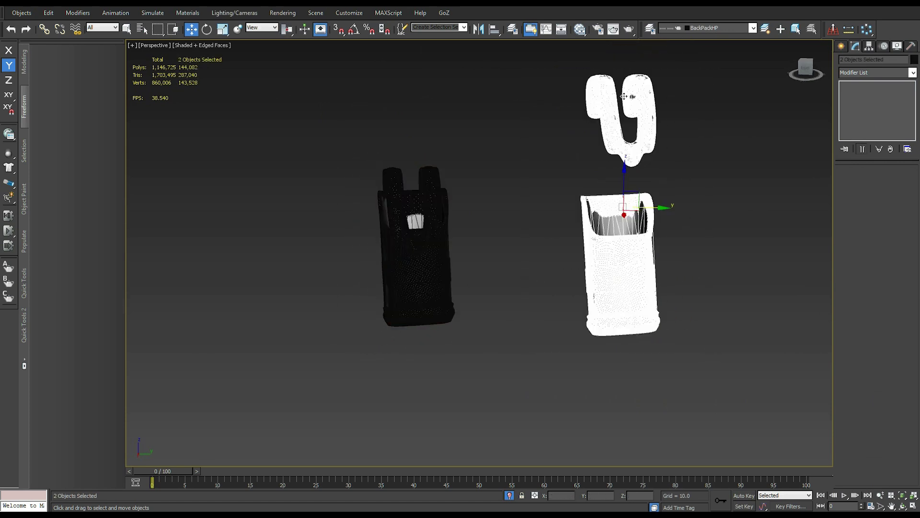
left_click_drag(338, 144, 494, 354)
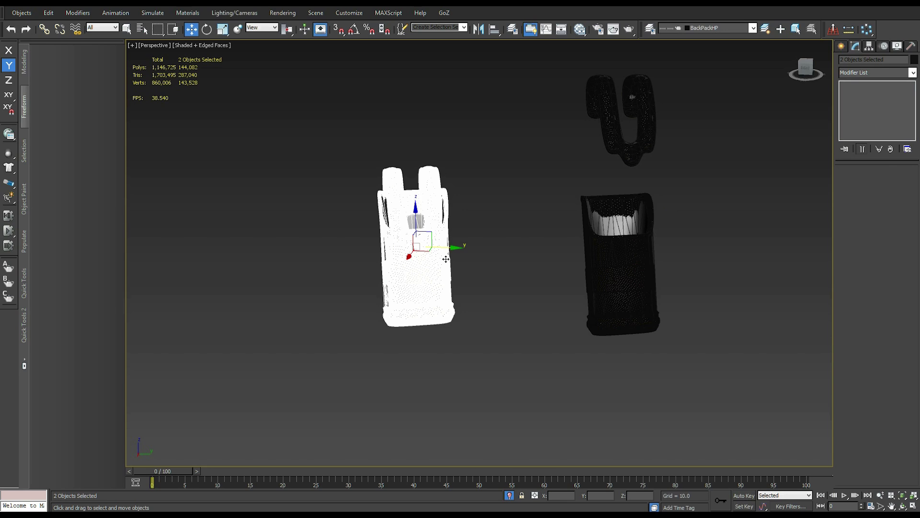
left_click_drag(601, 205, 691, 353)
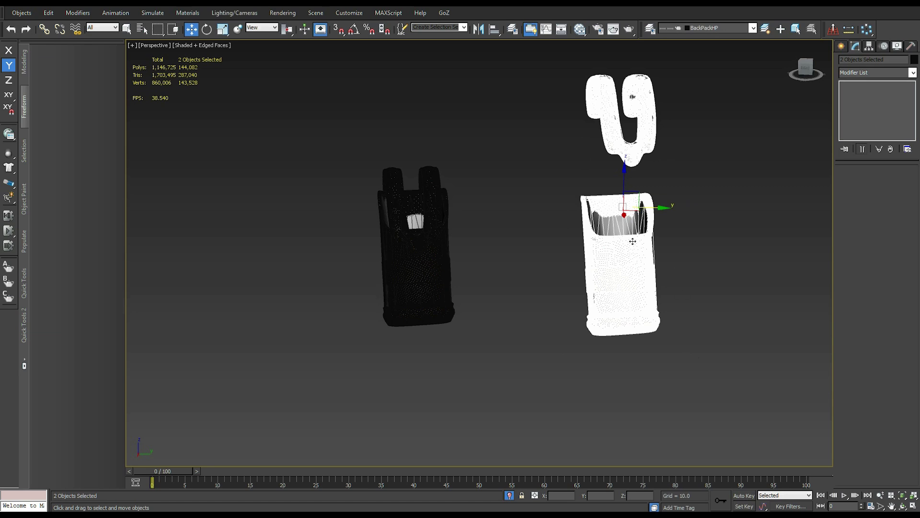
left_click(702, 202)
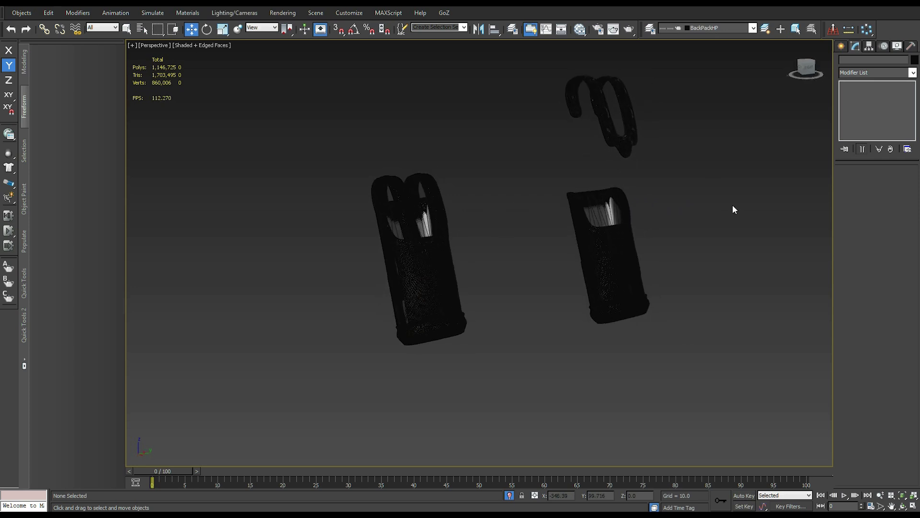
key("F4")
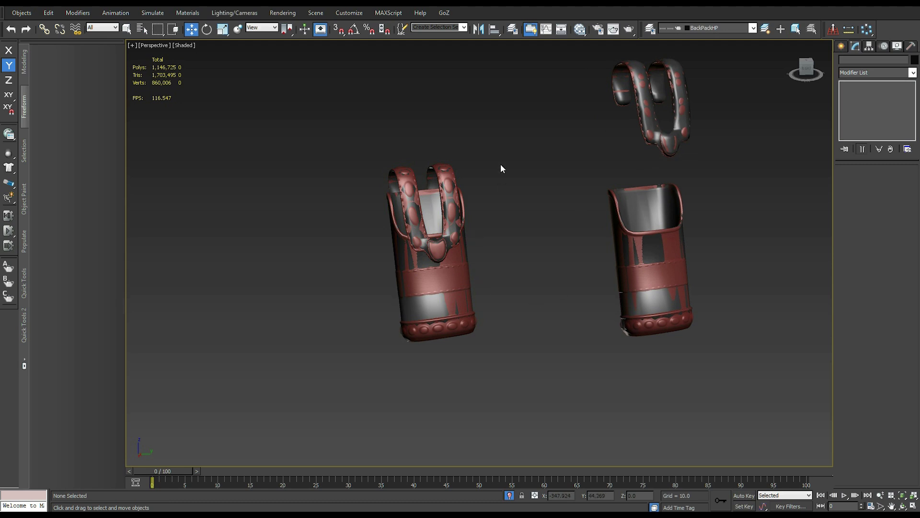
Move the low-poly backpack along the Y axis to about Y -1.5, beside the assembled high-poly version, to compare both meshes
left_click(437, 260)
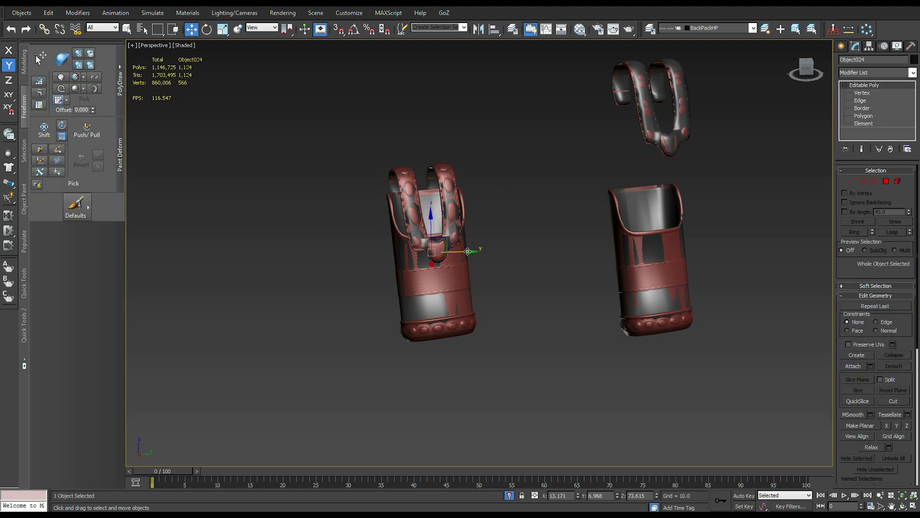
left_click_drag(463, 251, 336, 340)
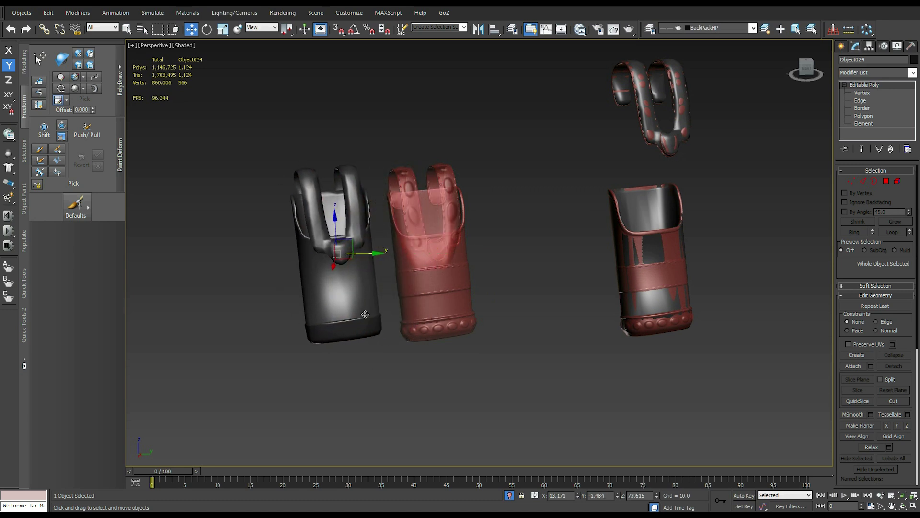
middle_click_drag(368, 333, 358, 295, "alt")
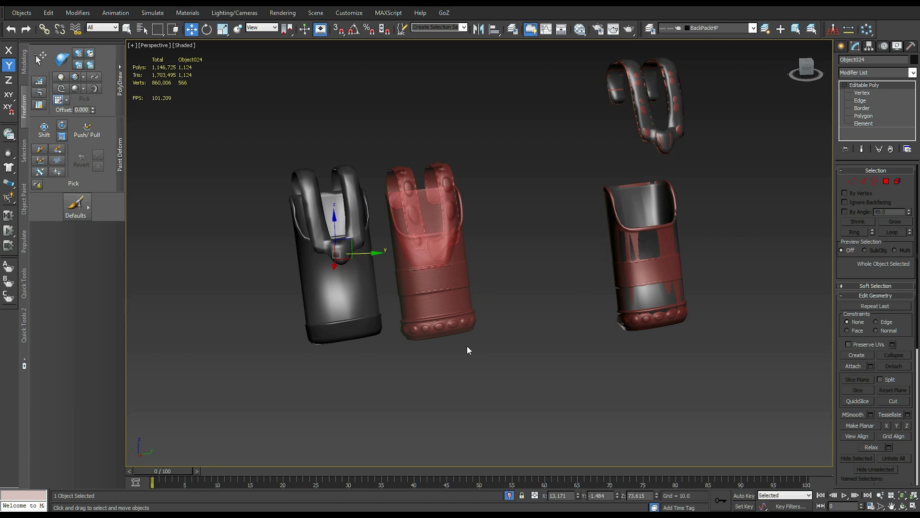
middle_click_drag(467, 346, 468, 350, "alt")
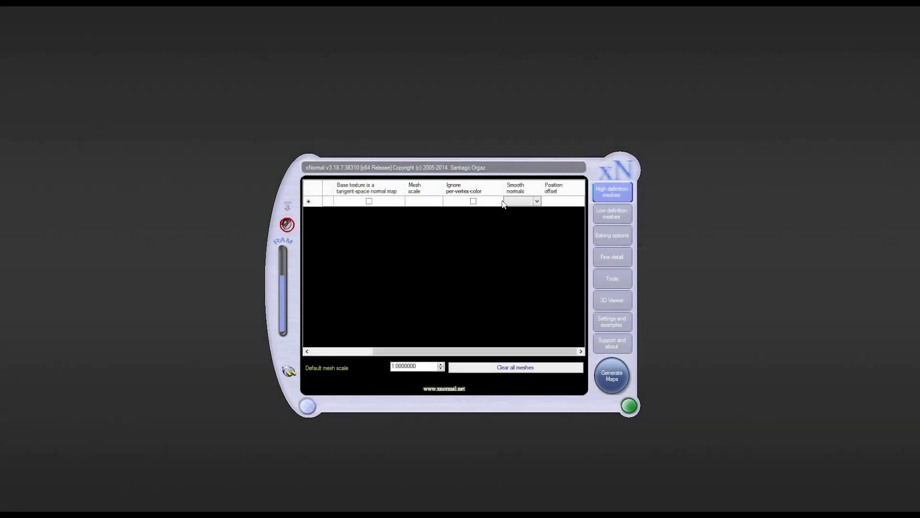
Switch to xNormal, try the Optix/CUDA renderer in the baking options, and return to the Default bucket renderer
left_click_drag(506, 167, 525, 163)
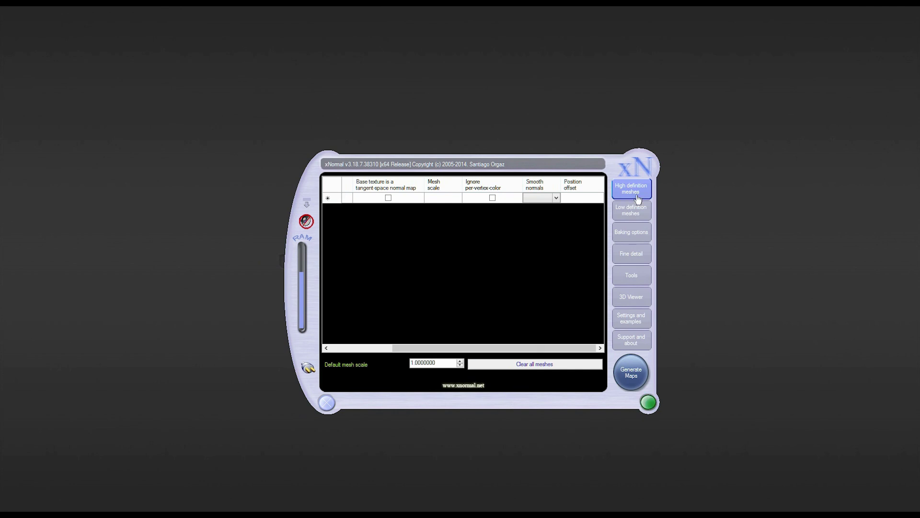
left_click(637, 237)
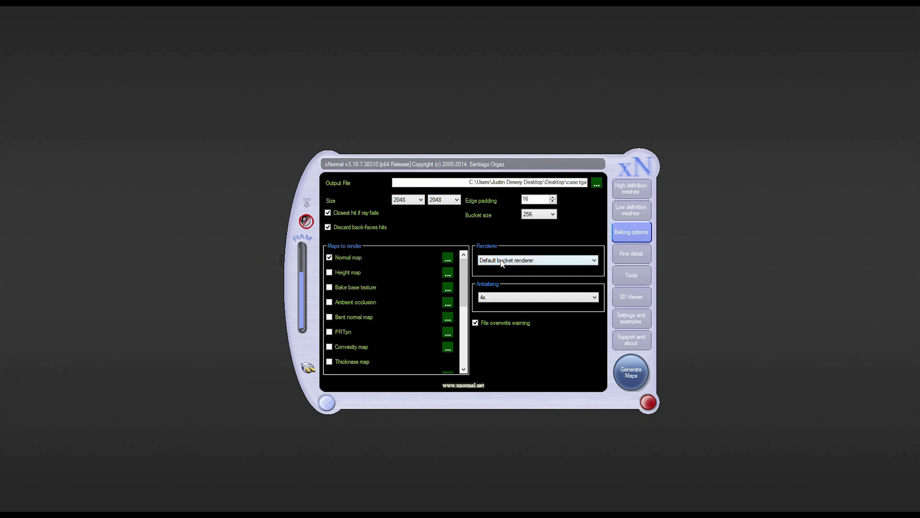
left_click(537, 261)
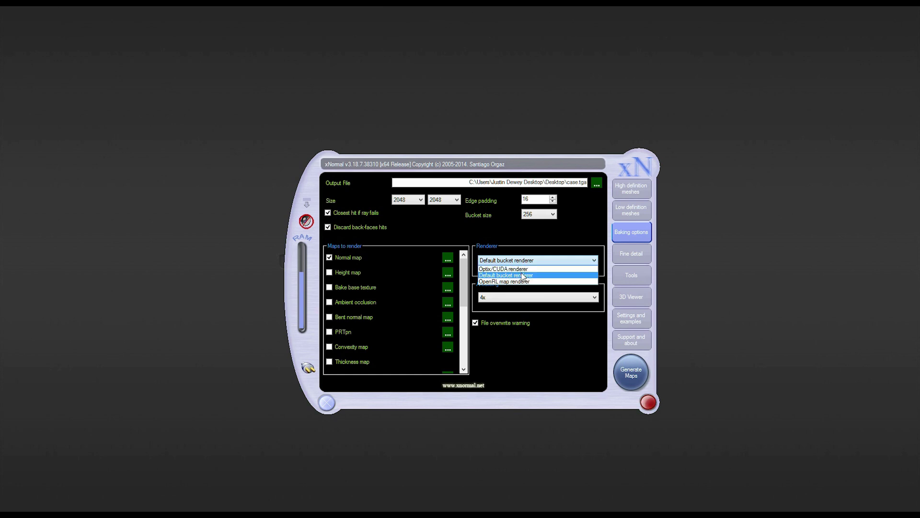
left_click(522, 269)
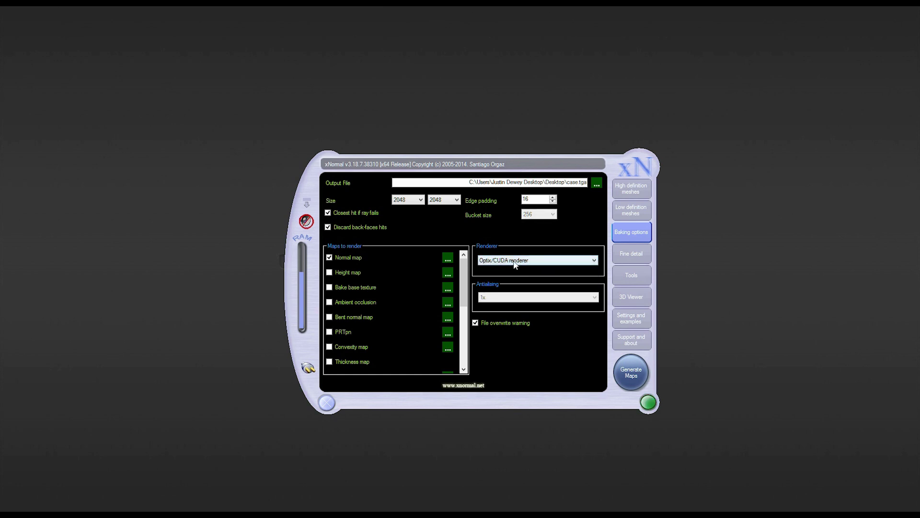
left_click(338, 299)
left_click(505, 263)
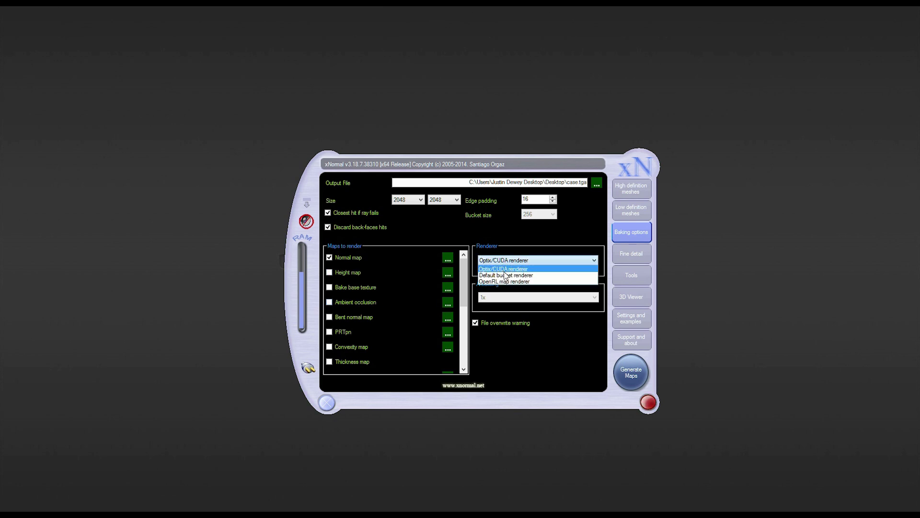
left_click(517, 276)
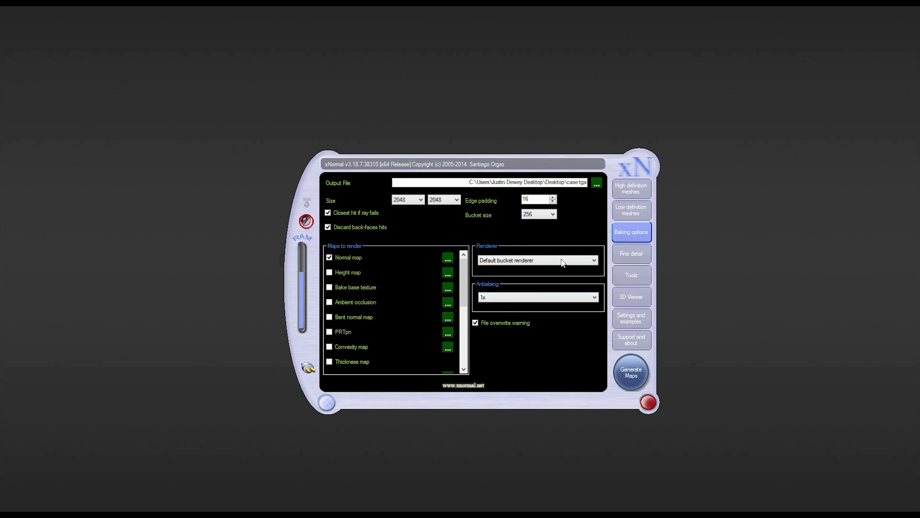
Add Case_HP.OBJ from the Desktop to xNormal's high definition meshes and check its mesh scale setting
left_click(641, 192)
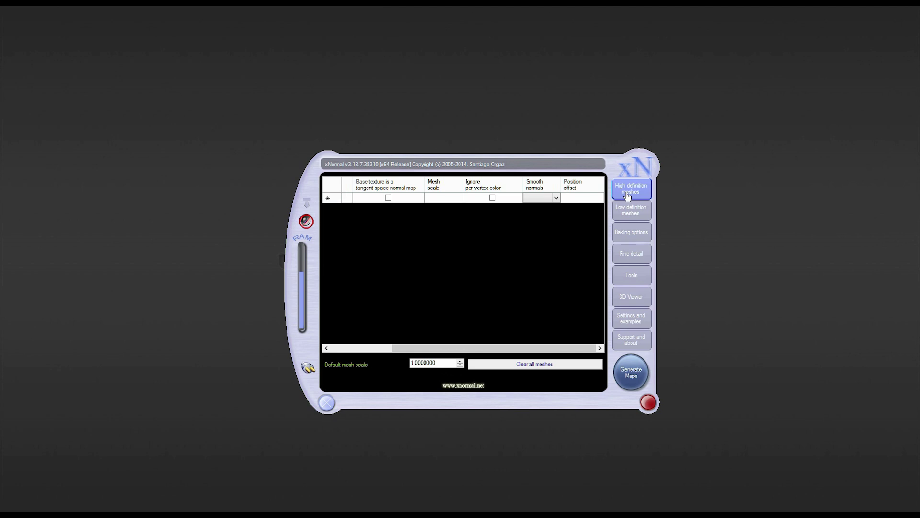
left_click(434, 198)
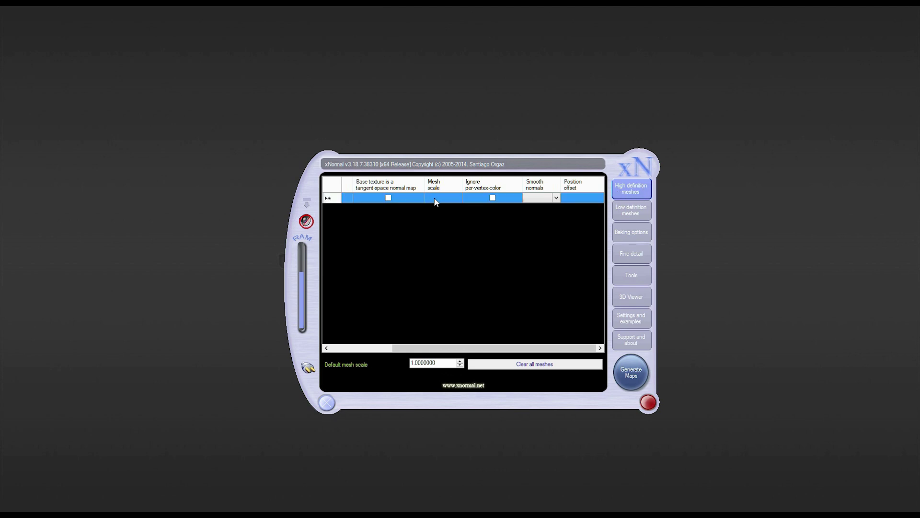
right_click(430, 200)
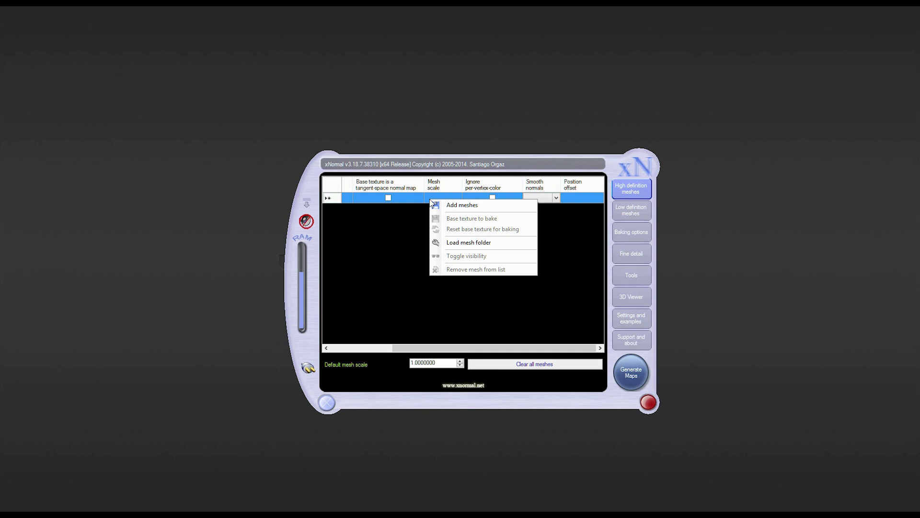
left_click(458, 205)
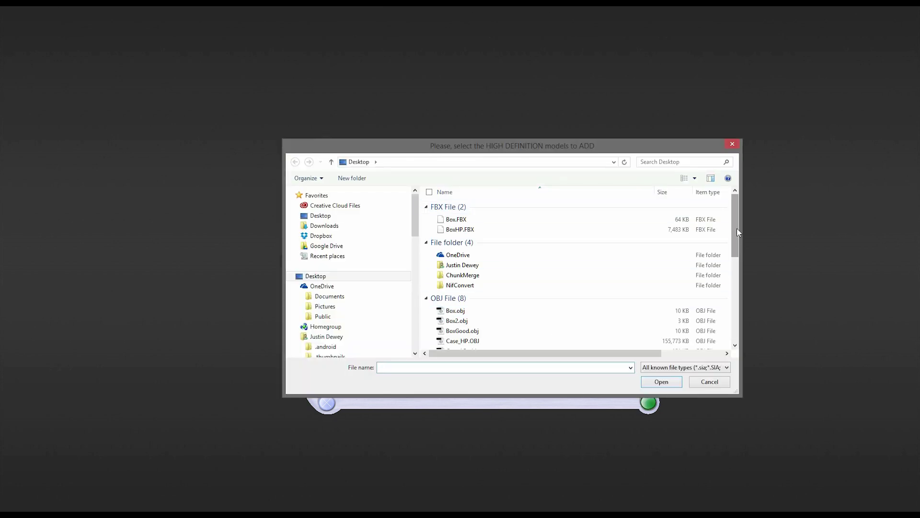
scroll(739, 266, "down", 1)
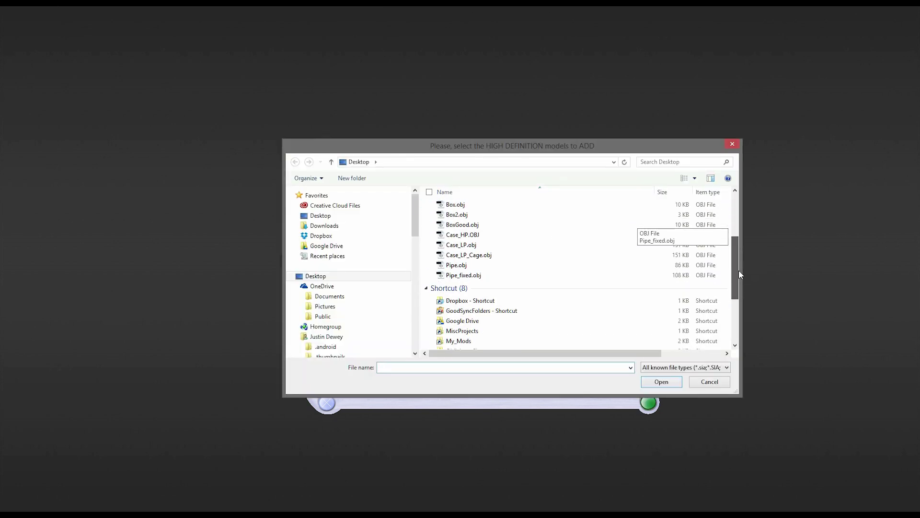
double_click(472, 235)
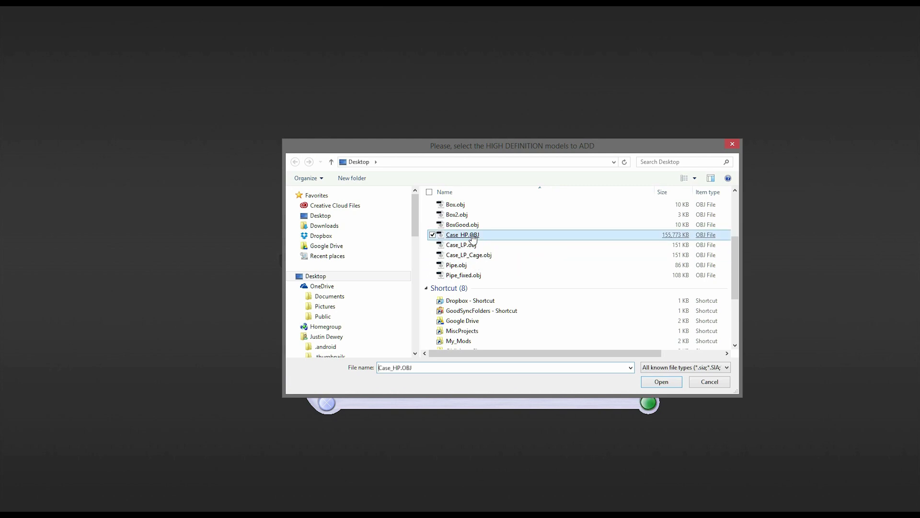
left_click_drag(418, 347, 498, 336)
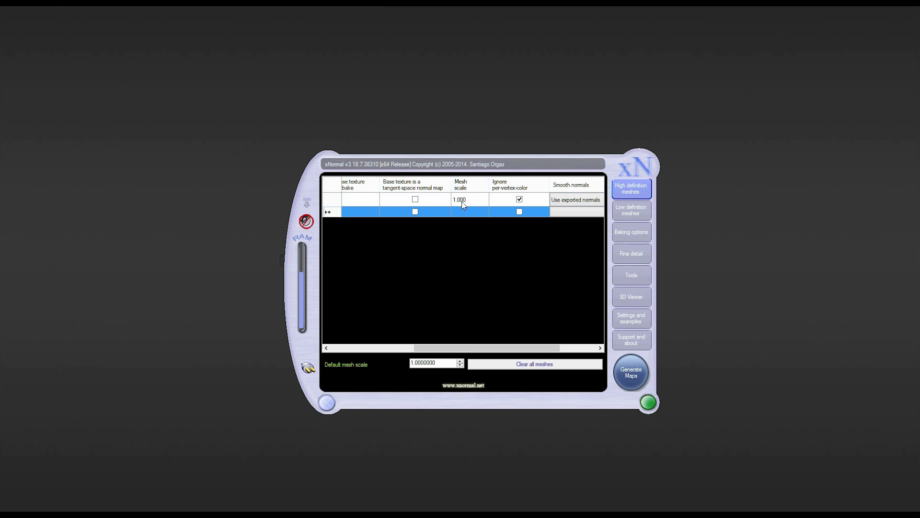
left_click(470, 199)
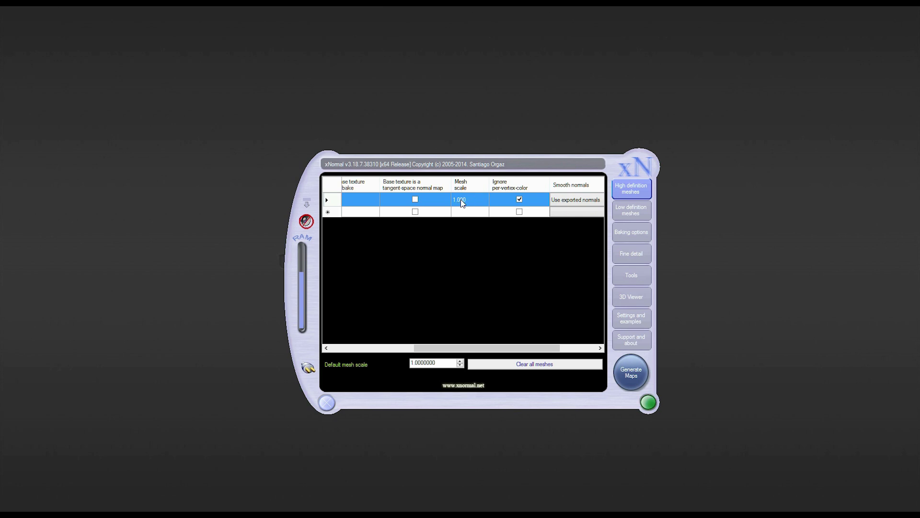
Add Case_LP.obj from the Desktop to the low definition meshes
left_click(628, 215)
left_click_drag(428, 352, 465, 353)
left_click(625, 191)
left_click(633, 213)
left_click_drag(441, 355, 378, 355)
left_click(415, 199)
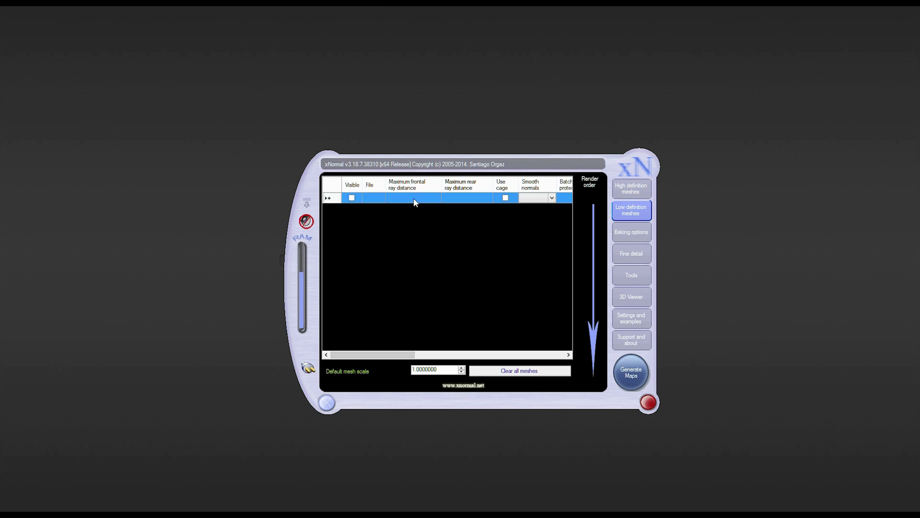
right_click(418, 199)
left_click(433, 204)
left_click_drag(737, 273, 737, 278)
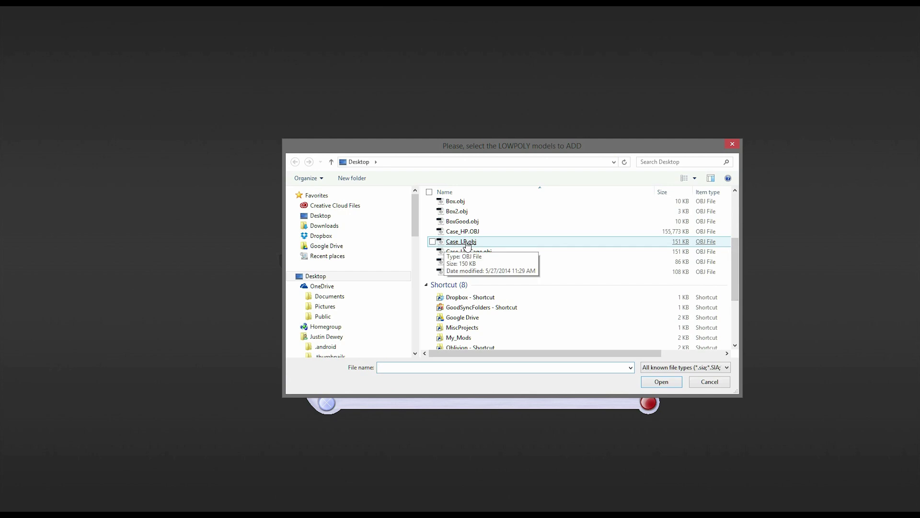
double_click(451, 242)
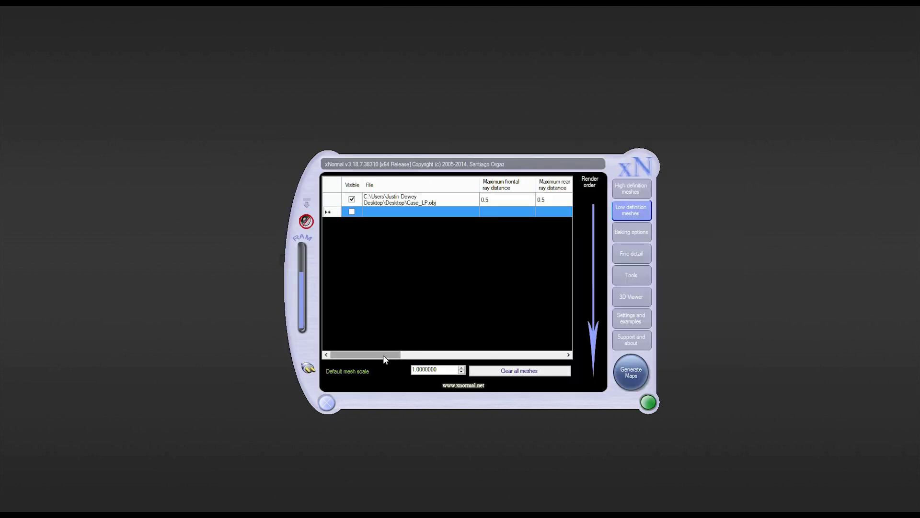
Measure the ray distances for Case_LP.obj with the Ray distance calculator, stopping the calculation and closing the tool
left_click_drag(376, 354, 396, 356)
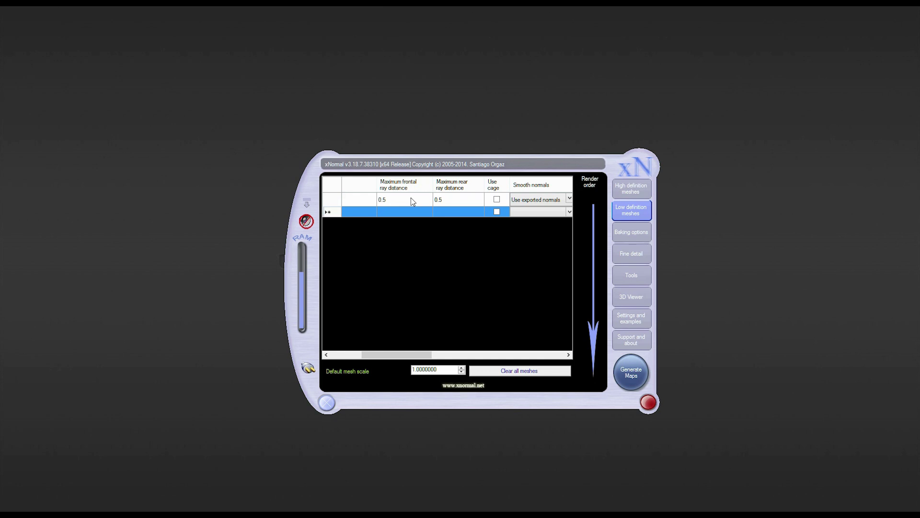
left_click(631, 277)
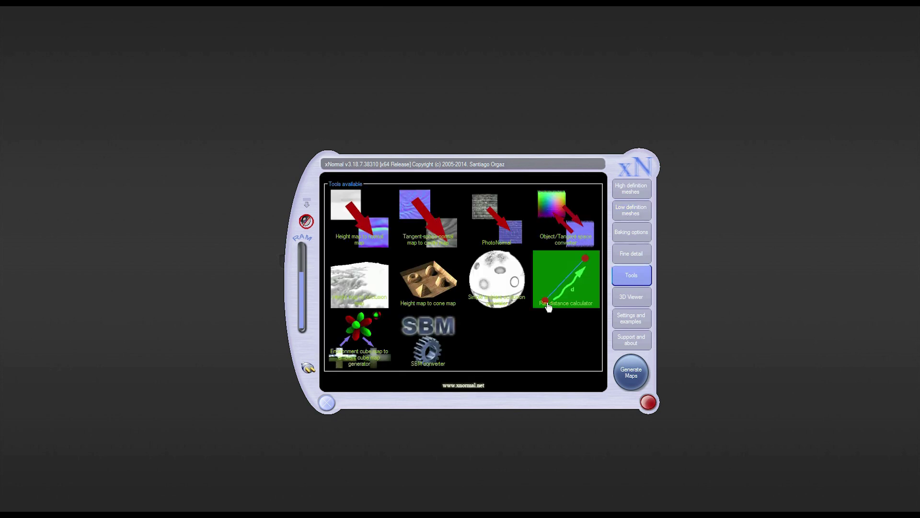
left_click(567, 302)
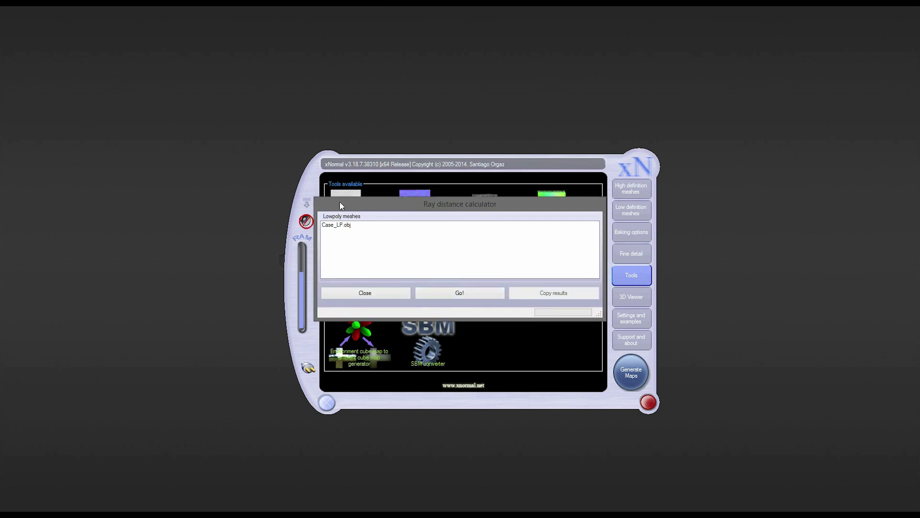
left_click(463, 293)
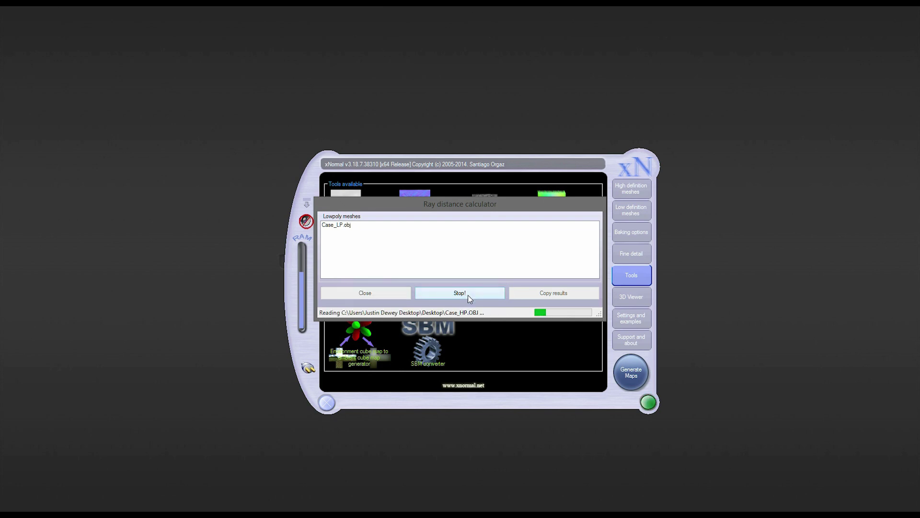
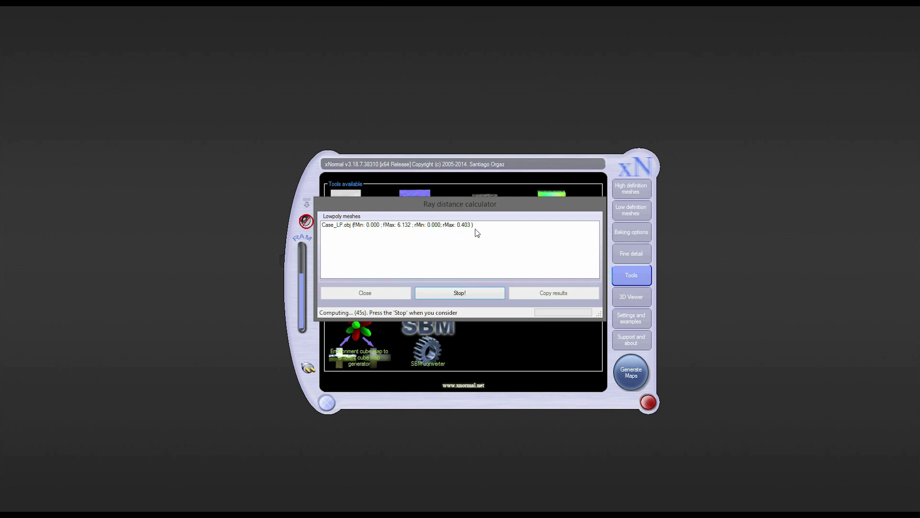
left_click(461, 292)
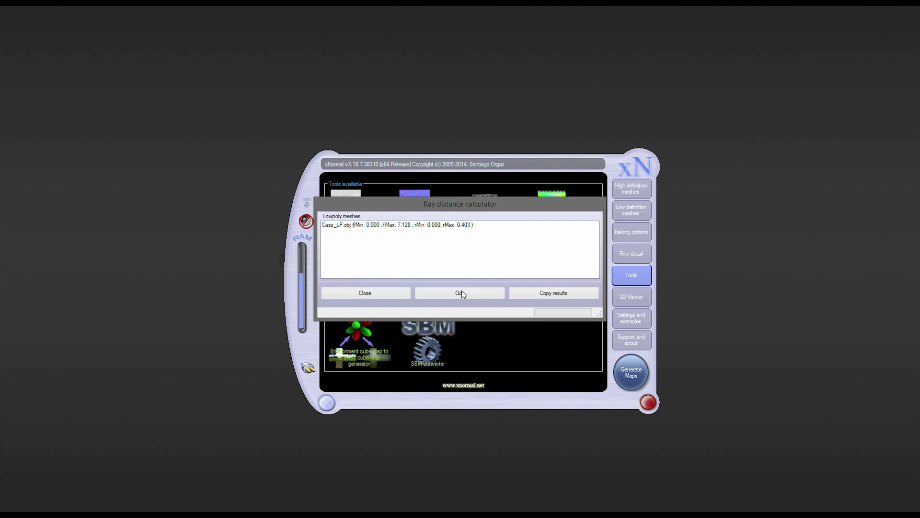
left_click(389, 294)
Assign Case_LP_Cage.obj as the external cage file for the low-poly mesh and accept the topology notice
left_click(638, 213)
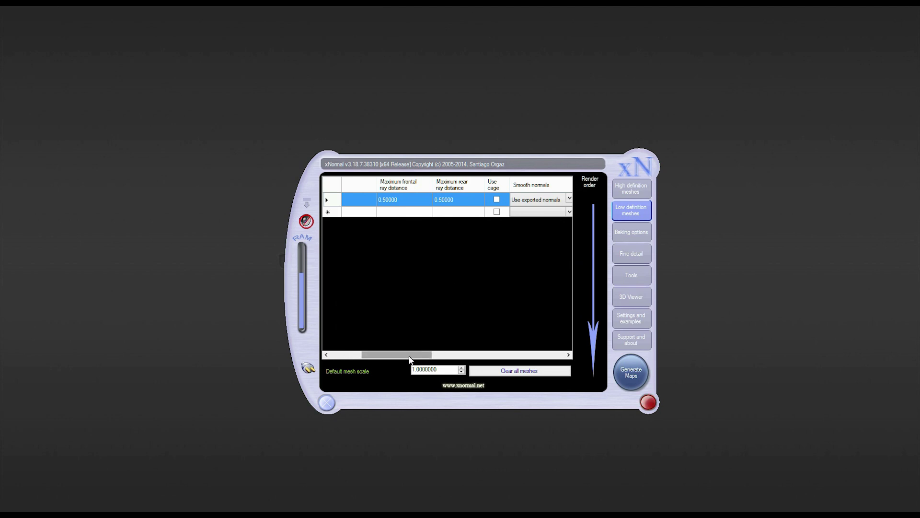
left_click_drag(410, 359, 421, 360)
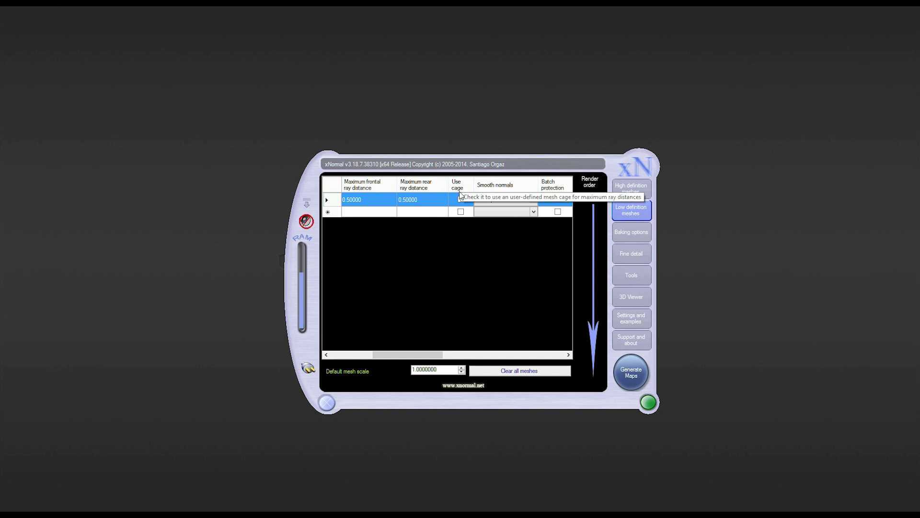
right_click(433, 200)
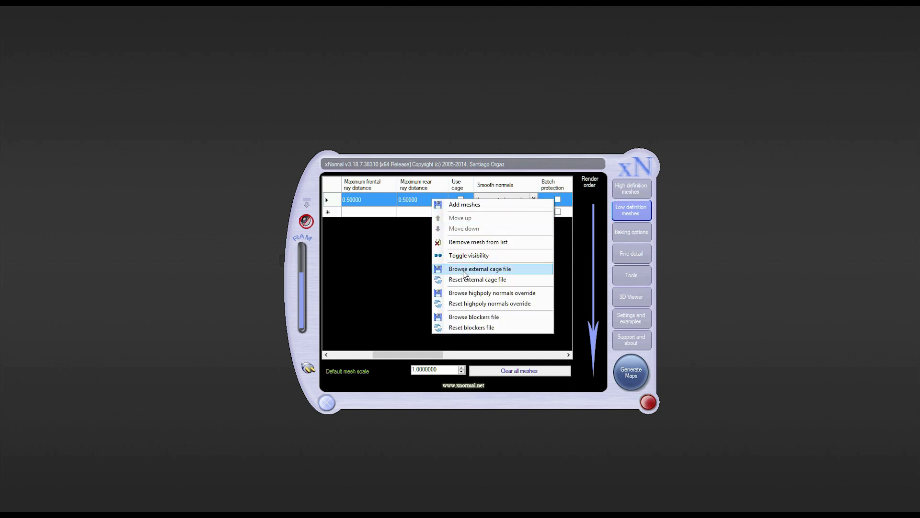
left_click(483, 269)
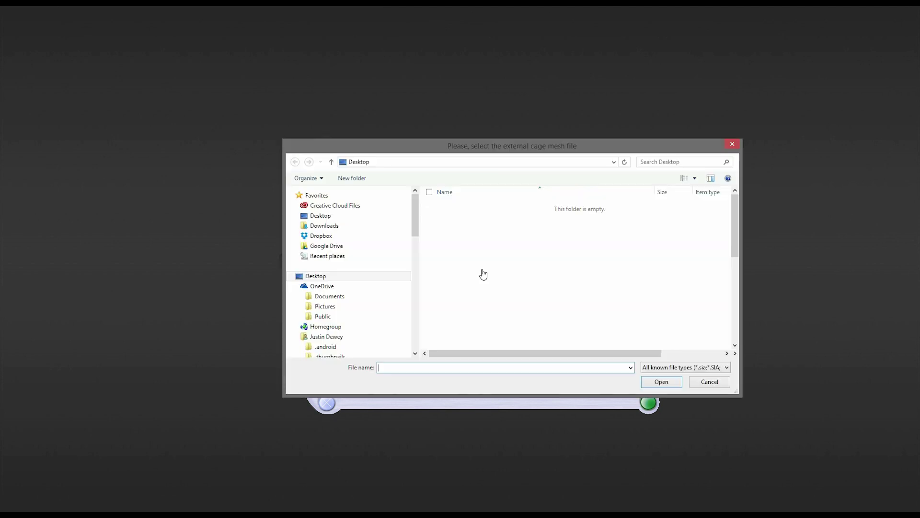
left_click_drag(736, 234, 736, 262)
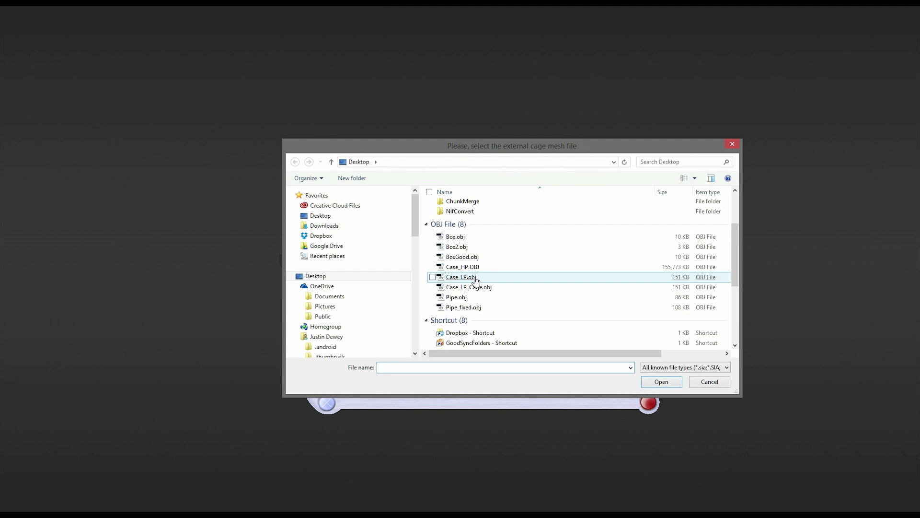
left_click(485, 287)
double_click(486, 290)
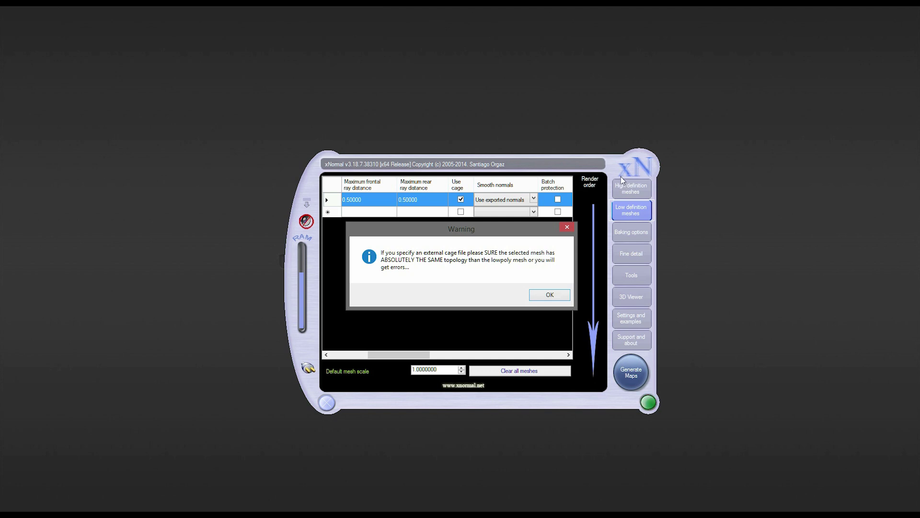
left_click(563, 297)
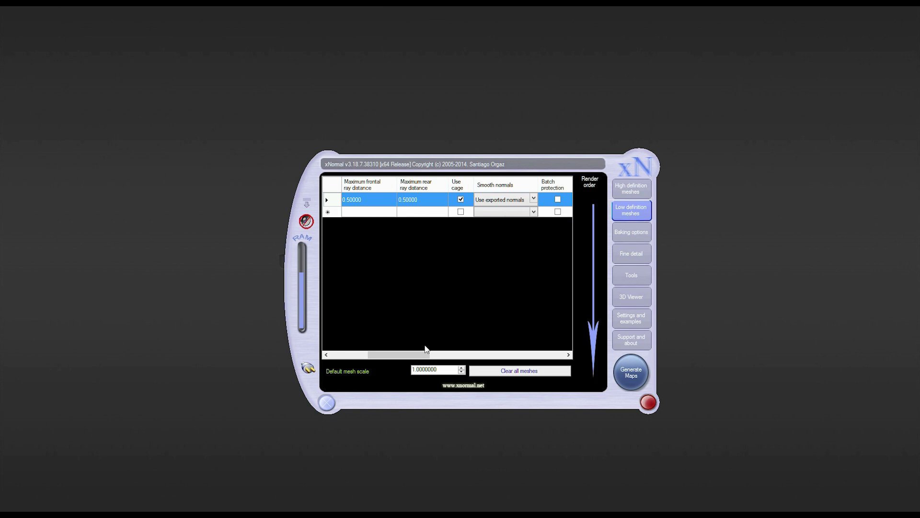
left_click_drag(411, 352, 419, 352)
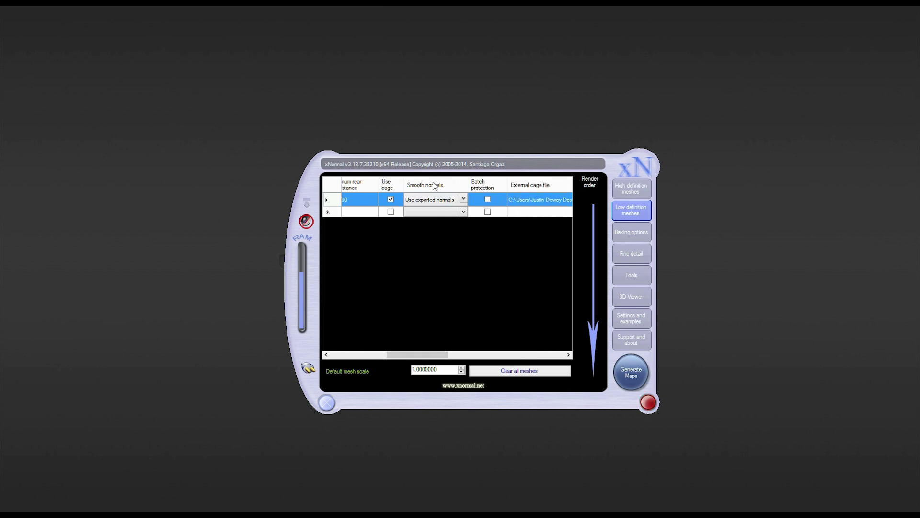
Set the low-poly mesh's smooth normals to Use exported normals and turn off its Use cage option
left_click(464, 200)
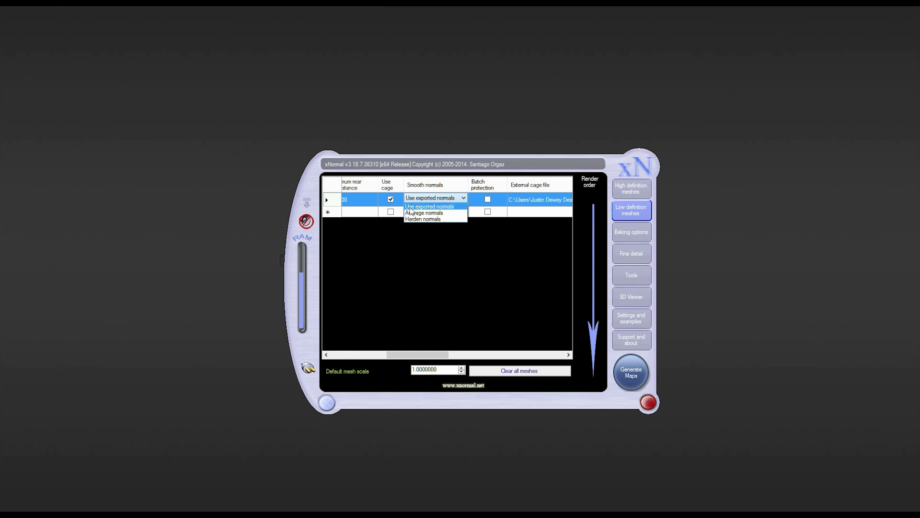
left_click(442, 213)
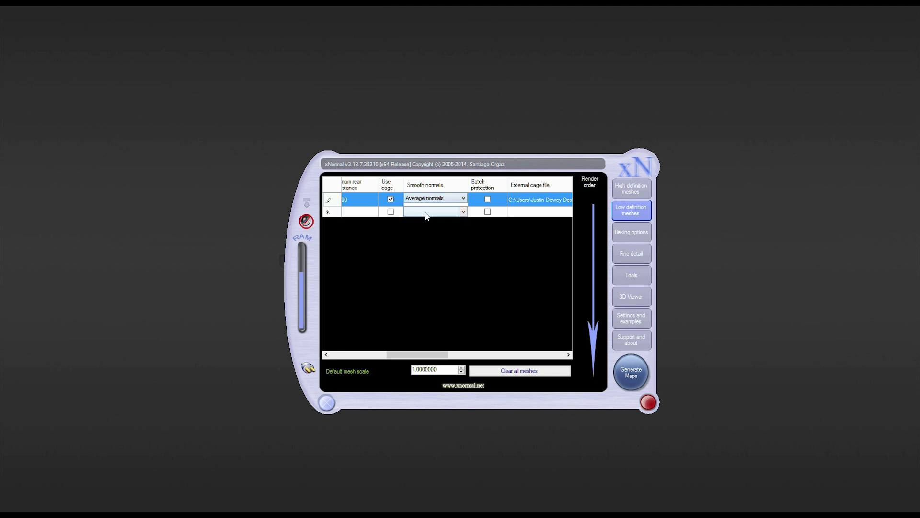
left_click(464, 198)
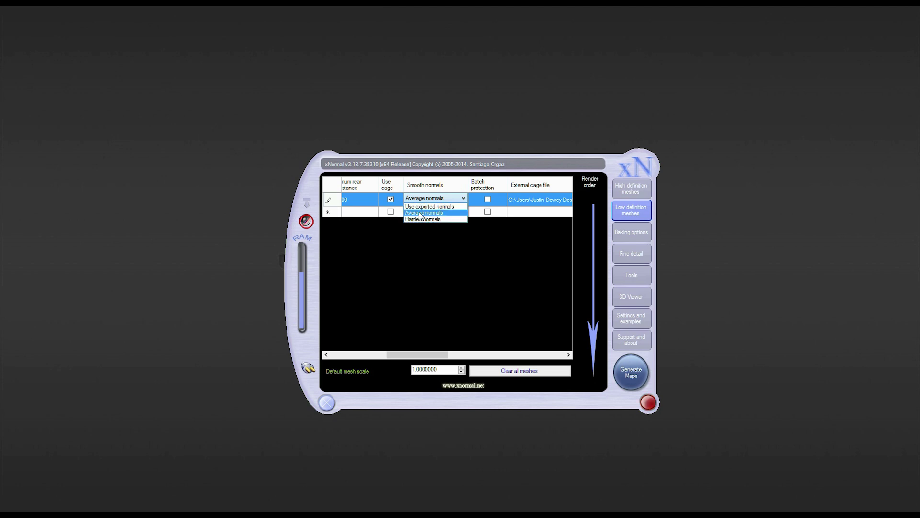
left_click(435, 206)
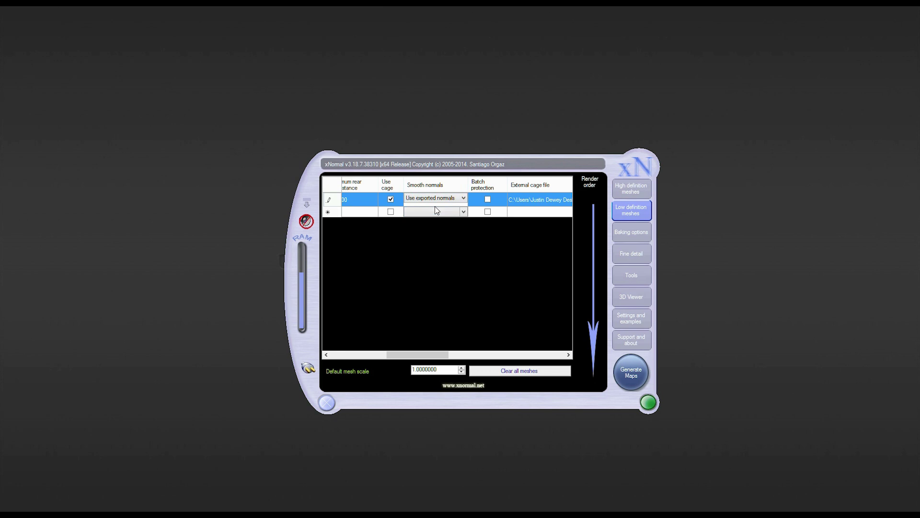
mouse_move(425, 354)
left_mouse_down()
mouse_move(555, 344)
mouse_move(363, 342)
mouse_move(443, 347)
mouse_move(415, 351)
left_mouse_up()
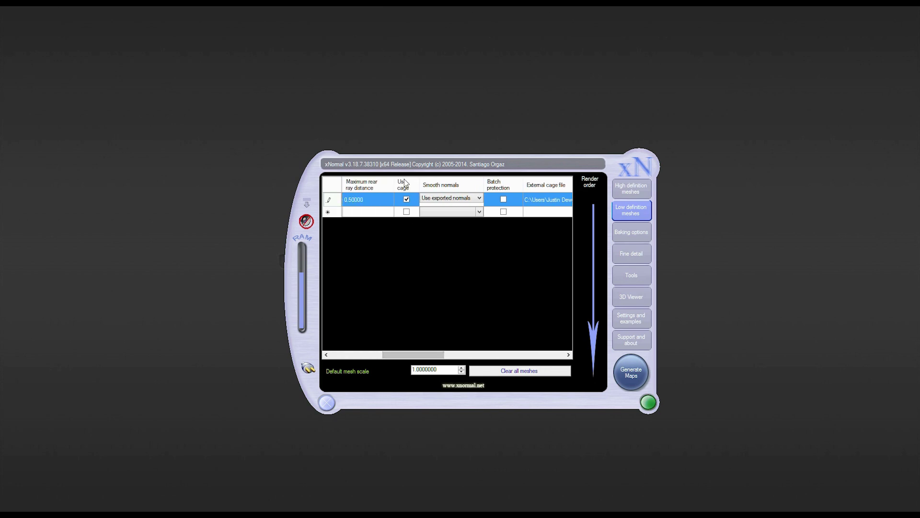
left_click(407, 199)
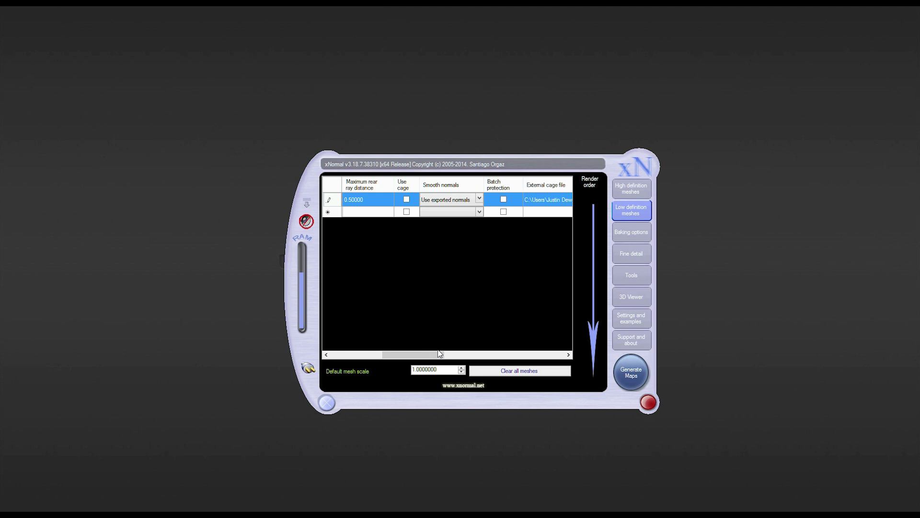
In the baking options, keep Normal map enabled with a 2048 × 2048 size and set the bucket size to 256
left_click(630, 234)
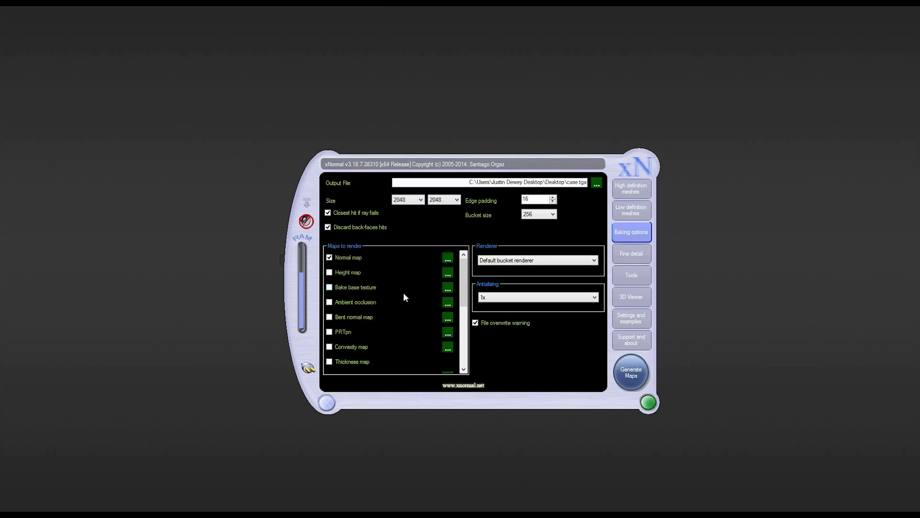
left_click(330, 258)
left_click(410, 200)
left_click(423, 252)
left_click(444, 249)
left_click(534, 200)
left_click(549, 214)
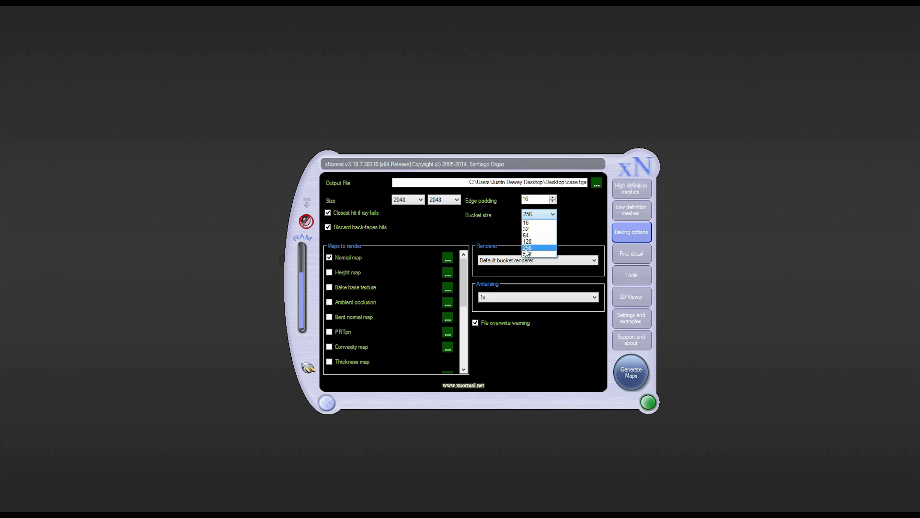
left_click(528, 248)
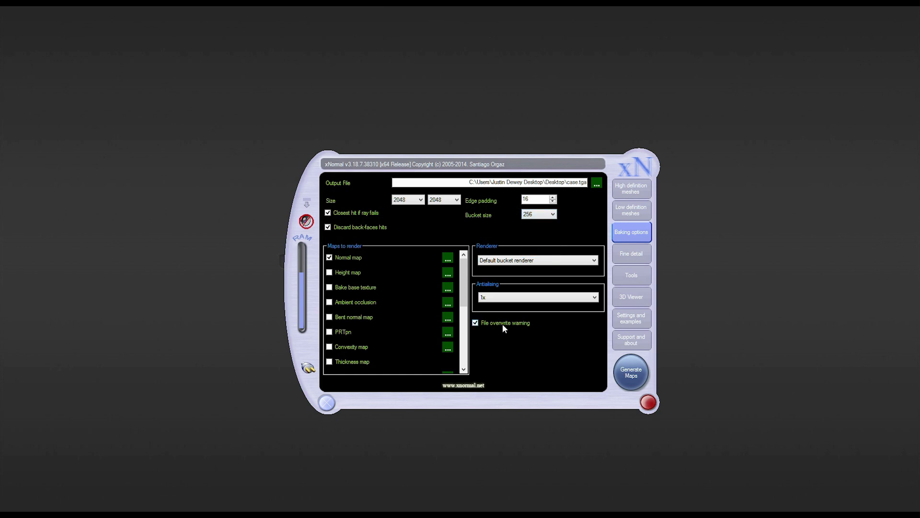
Set the bake's antialiasing to 1x
left_click(509, 296)
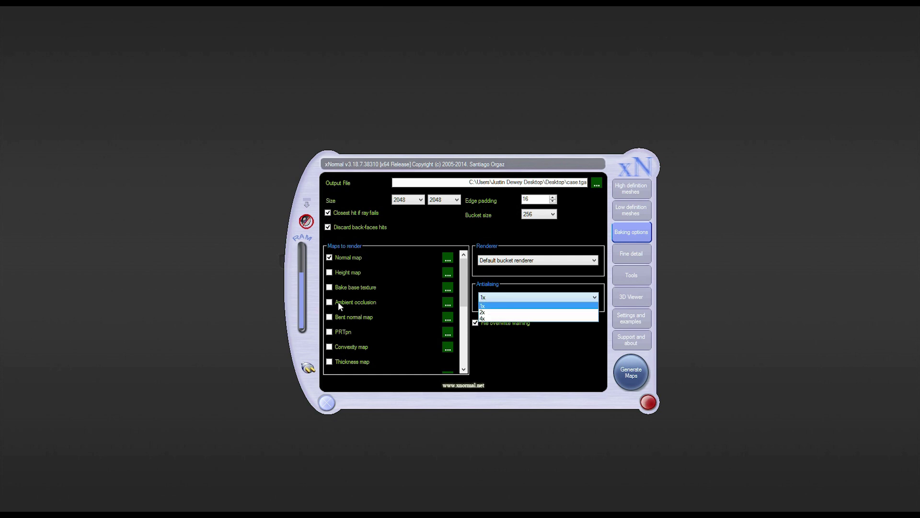
left_click(482, 304)
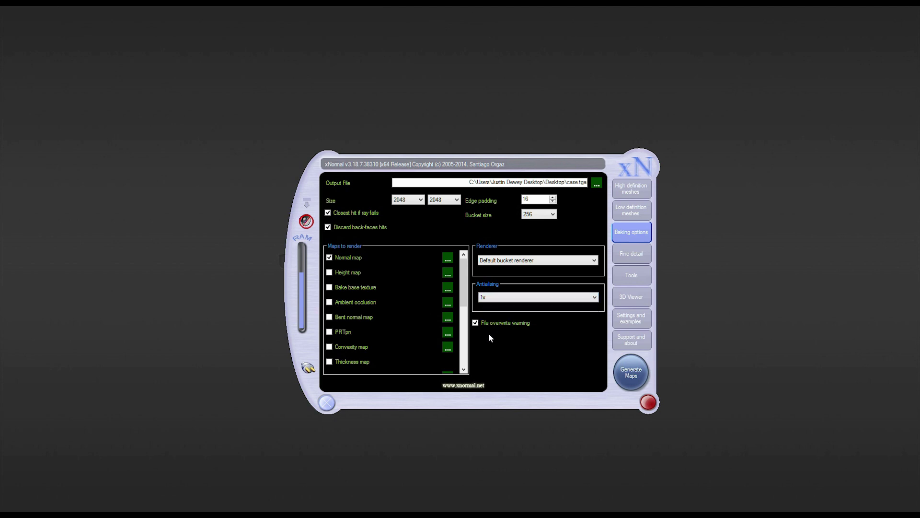
left_click(493, 298)
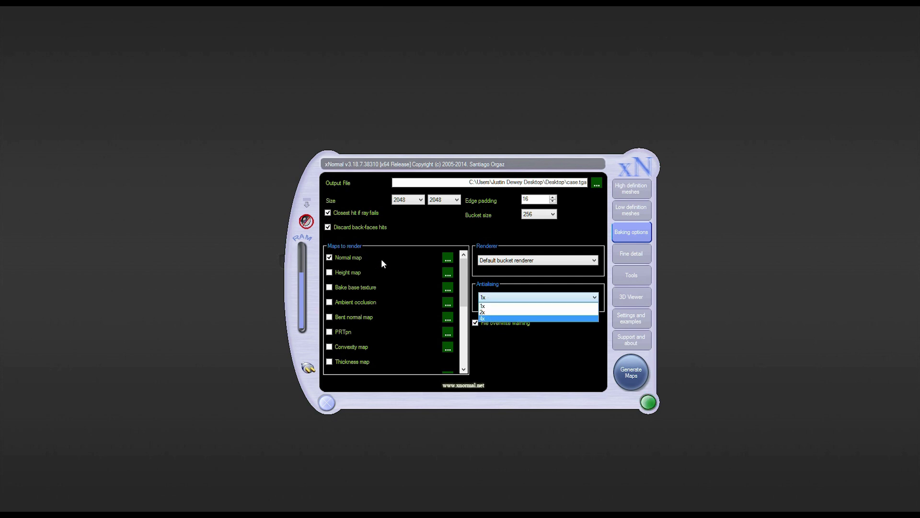
left_click(486, 306)
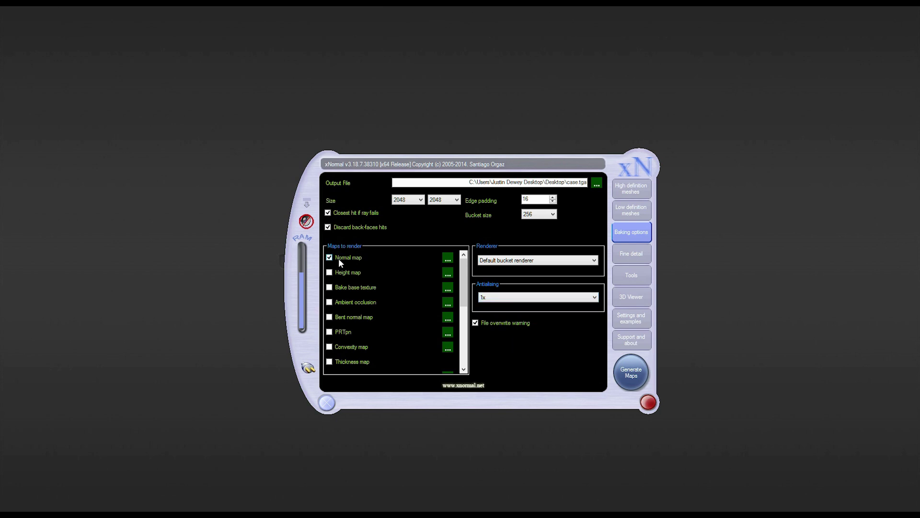
Open the normal map's settings and set its swizzle coordinates to X+ and Y+
left_click(448, 259)
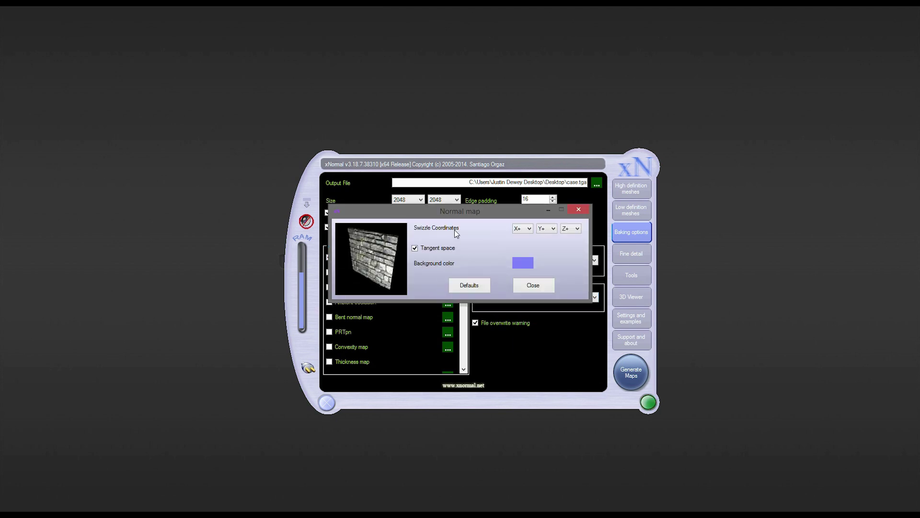
left_click_drag(461, 211, 462, 233)
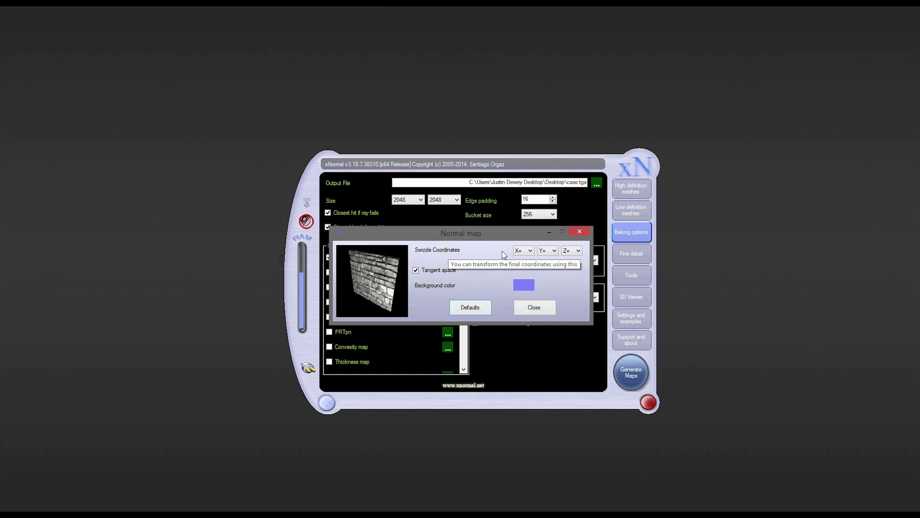
left_click(523, 250)
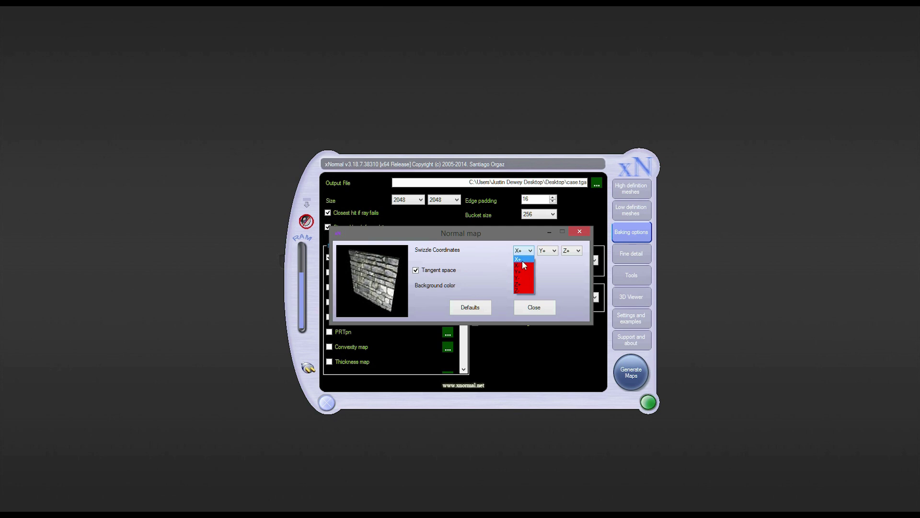
left_click(522, 261)
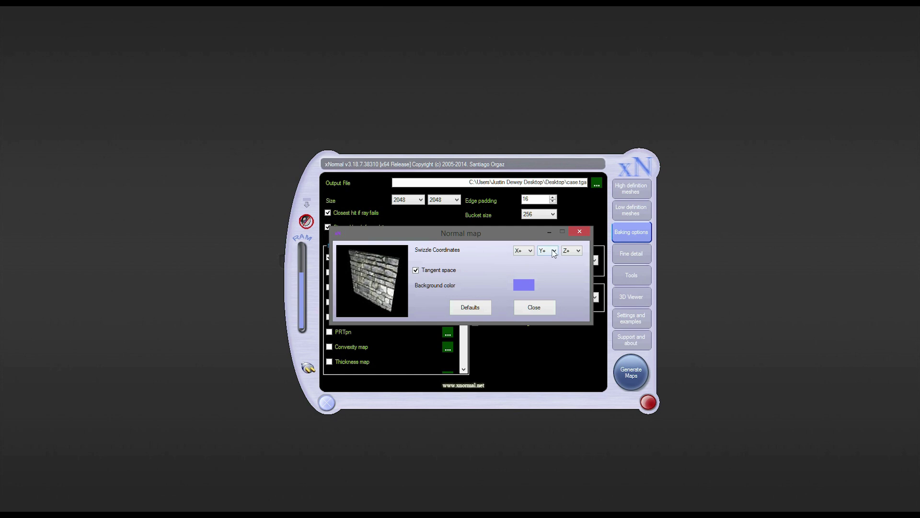
left_click(553, 251)
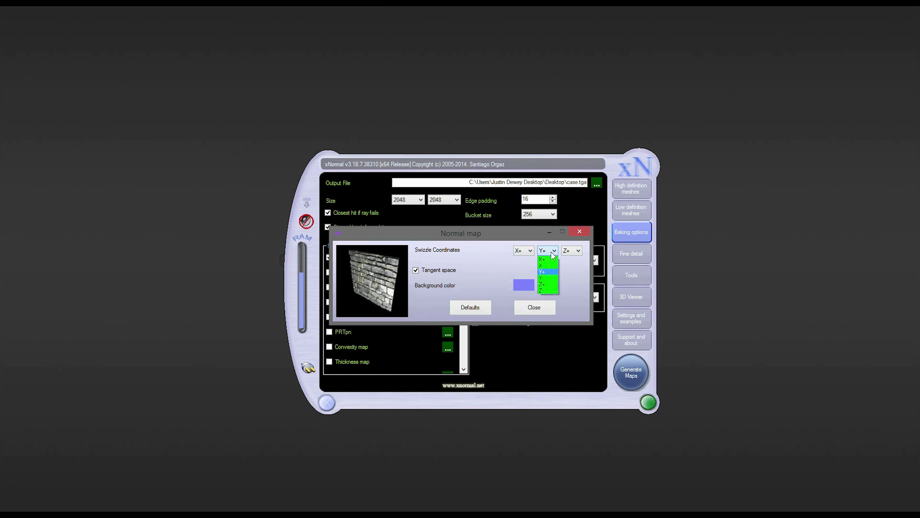
left_click(548, 278)
left_click(549, 252)
left_click(548, 270)
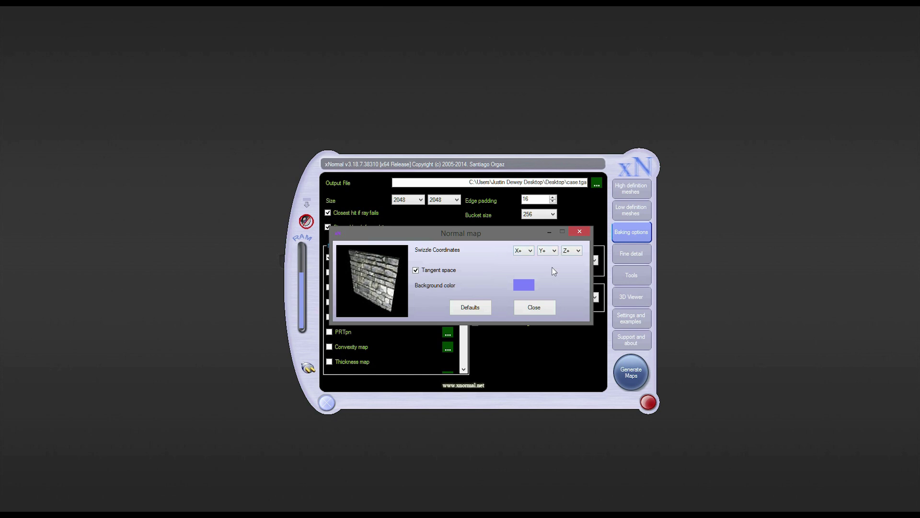
Inspect the normal map's background color, leave Tangent space enabled and close the normal map settings
left_click(525, 286)
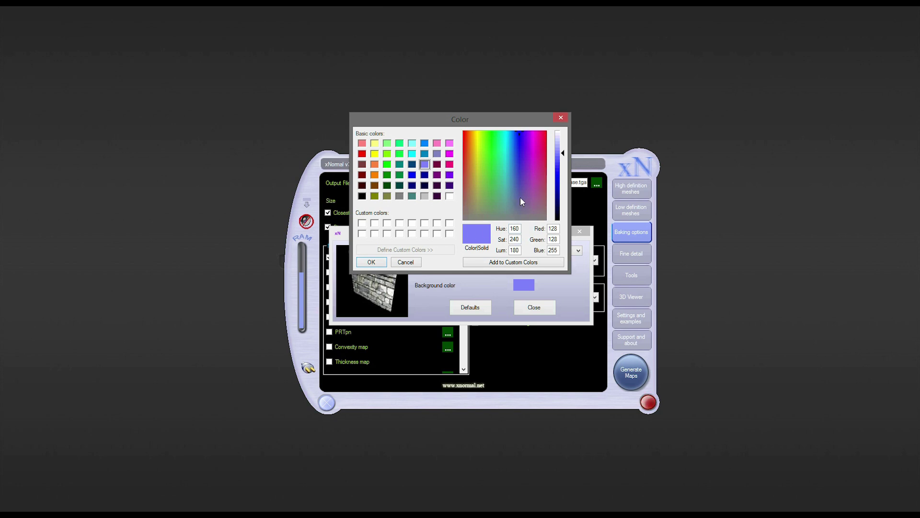
left_click(413, 263)
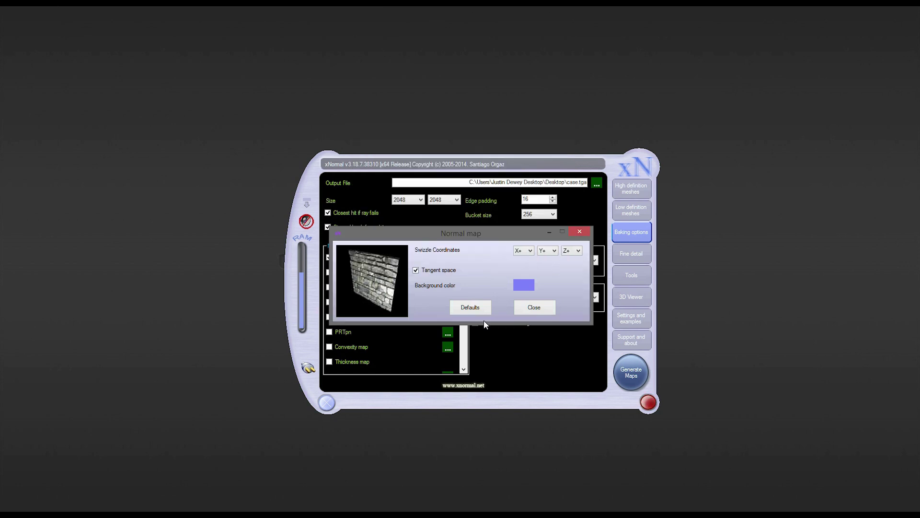
left_click(416, 270)
left_click(416, 271)
left_click(532, 309)
Review the high definition meshes, low definition meshes and fine detail settings, ending at the baking options
left_click(631, 191)
left_click(631, 208)
left_click(632, 233)
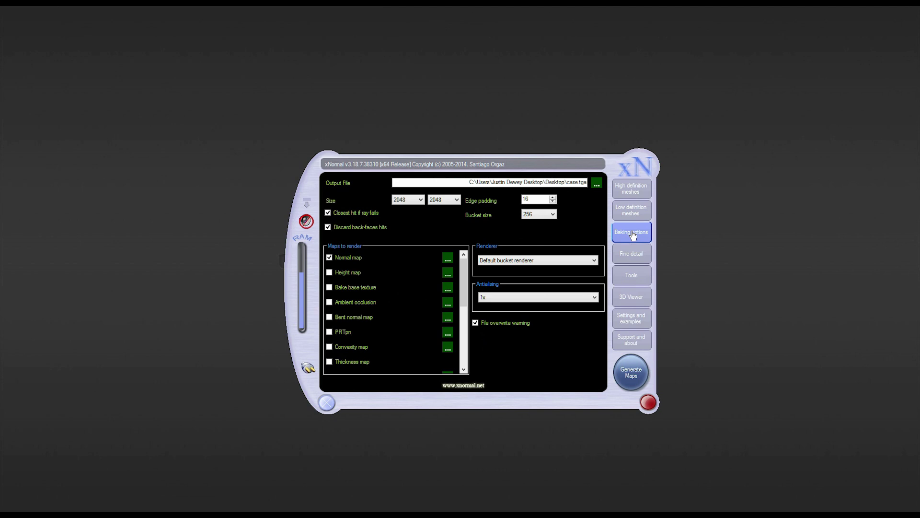
left_click(635, 259)
left_click(631, 192)
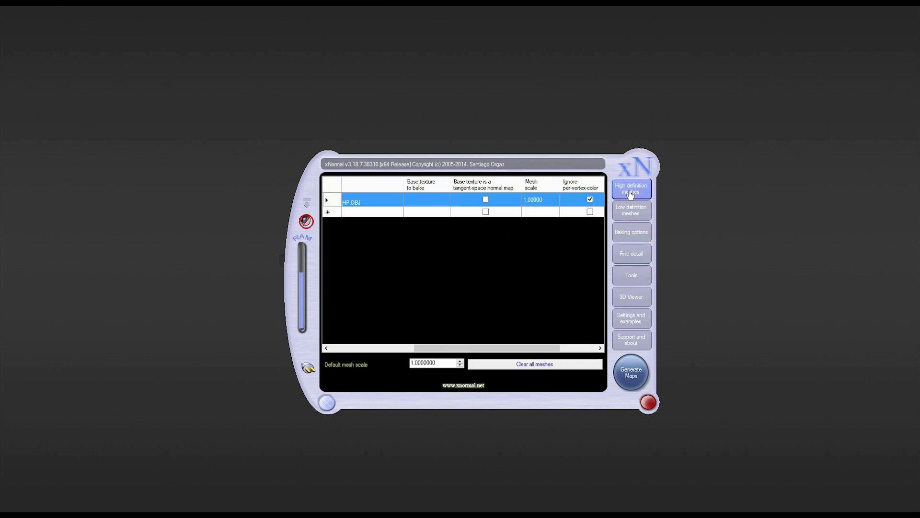
left_click(621, 213)
left_click(631, 191)
left_click(632, 235)
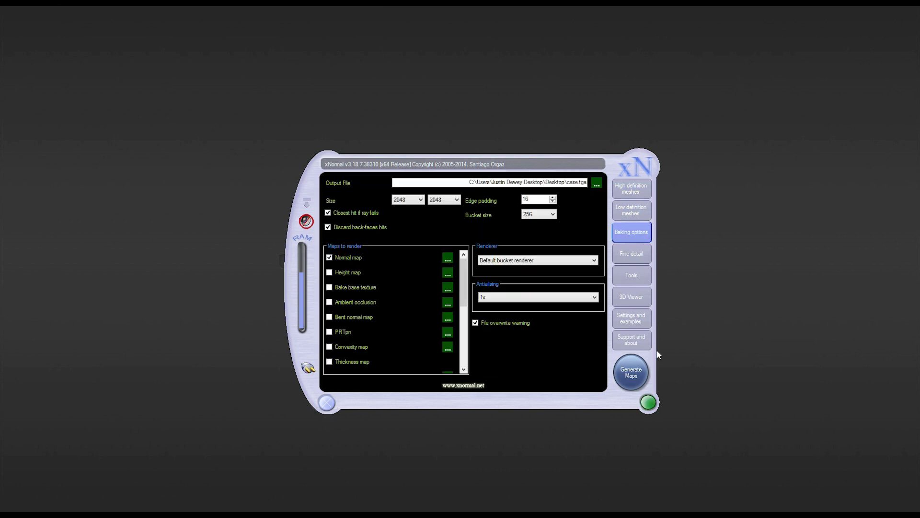
Generate the normal map with Notify tile updates selected and close the finished preview
left_click(622, 373)
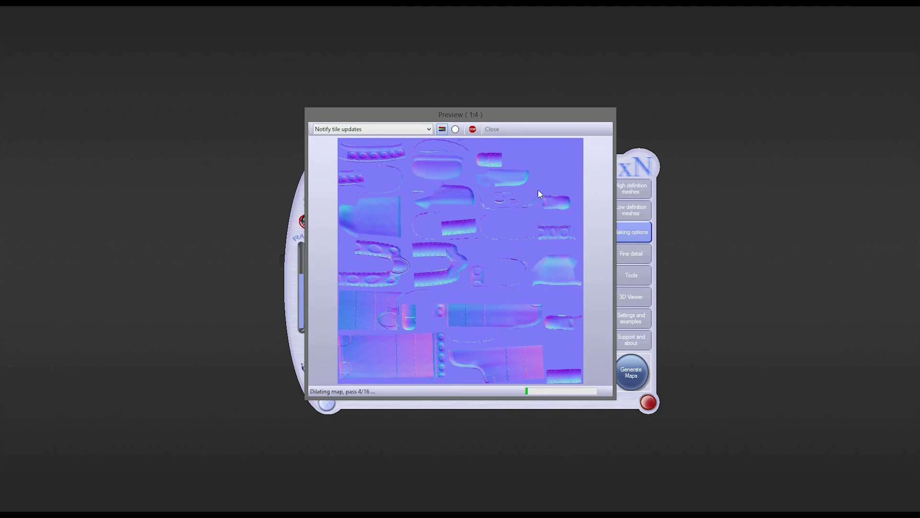
left_click(427, 130)
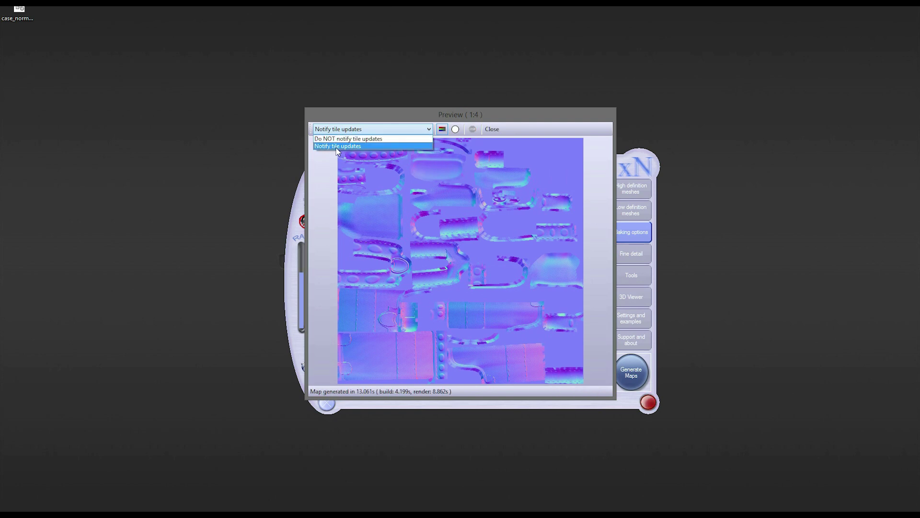
left_click(337, 145)
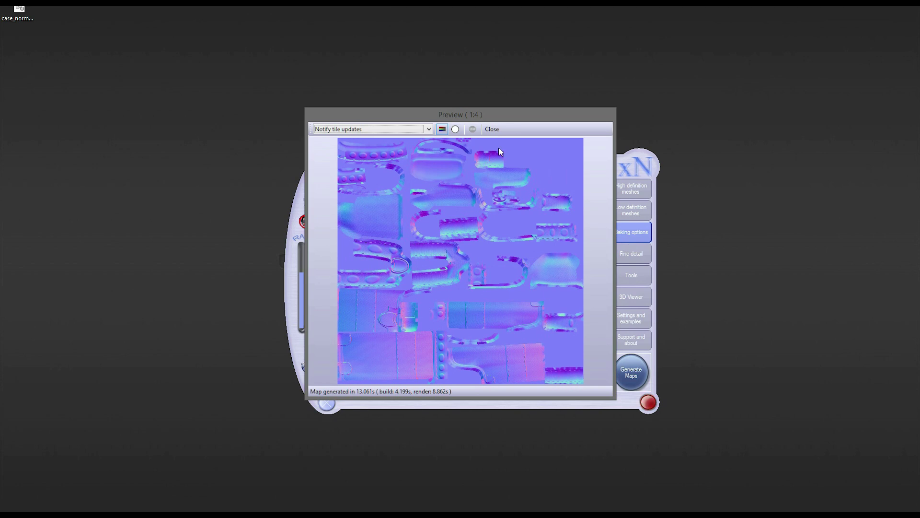
left_click(492, 129)
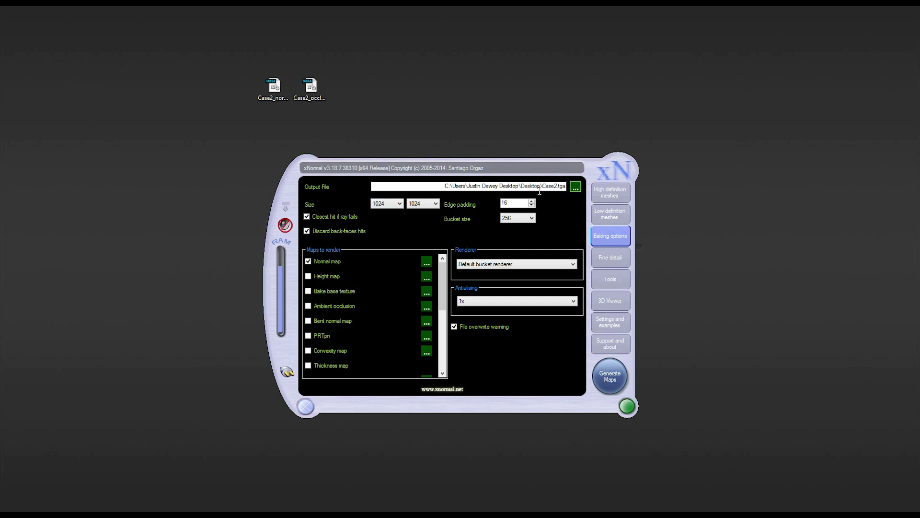
left_click(542, 186)
left_click(556, 186)
left_click(576, 189)
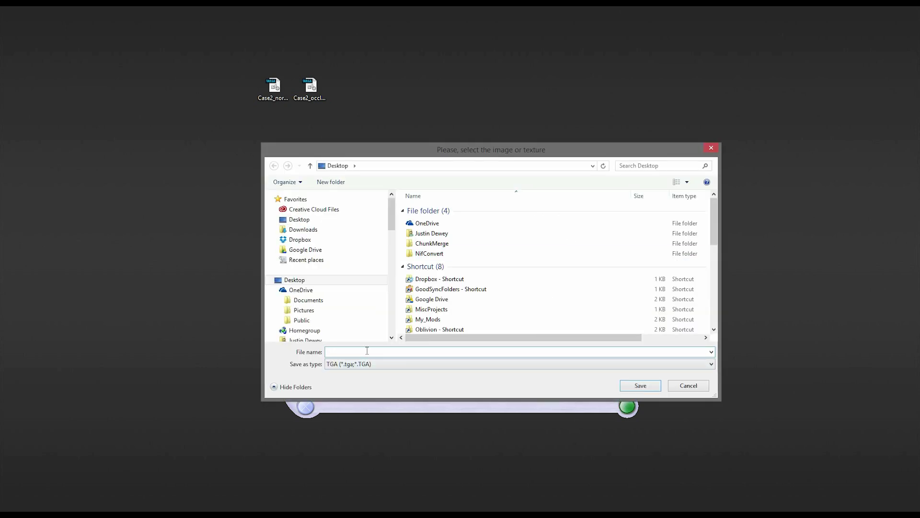
left_click(688, 386)
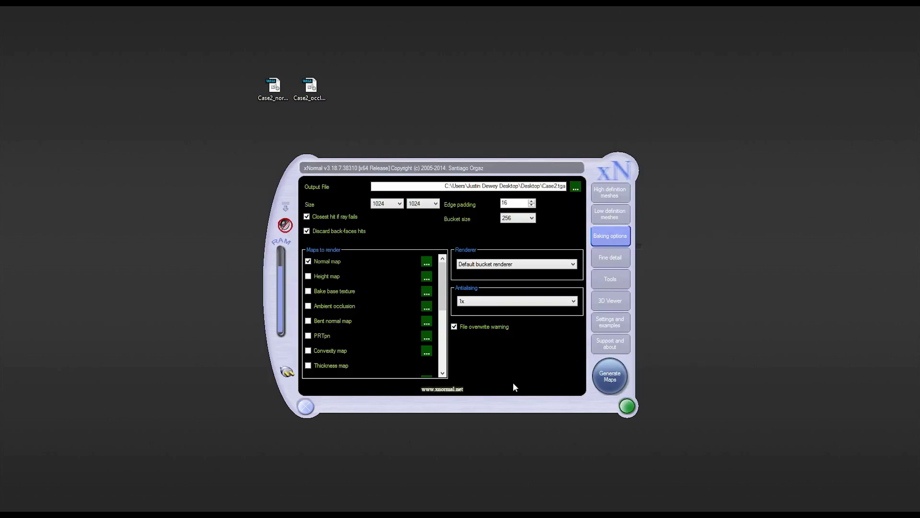
left_click(616, 259)
left_click(613, 280)
left_click(611, 238)
left_click(617, 220)
left_click(613, 238)
Check the Case2_normals.tga and Case2_occlusion.tga texture files on the Desktop
right_click(273, 97)
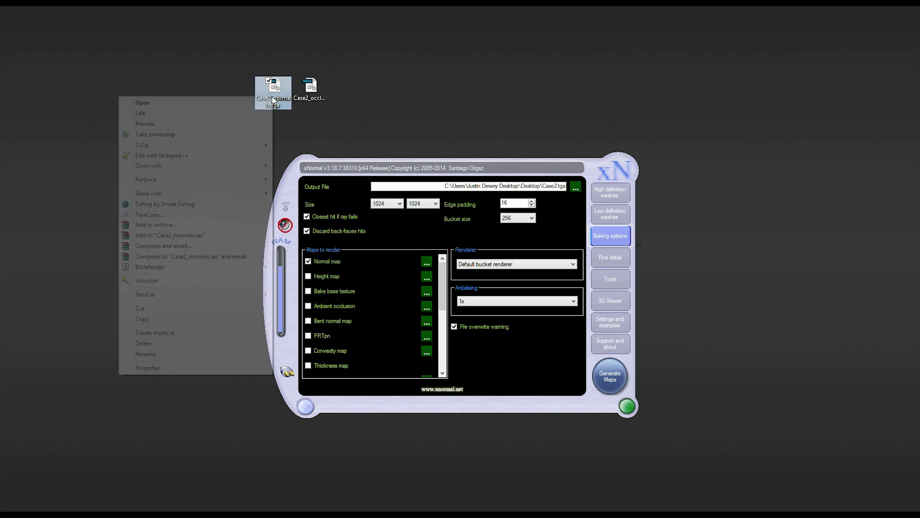
left_click(333, 125)
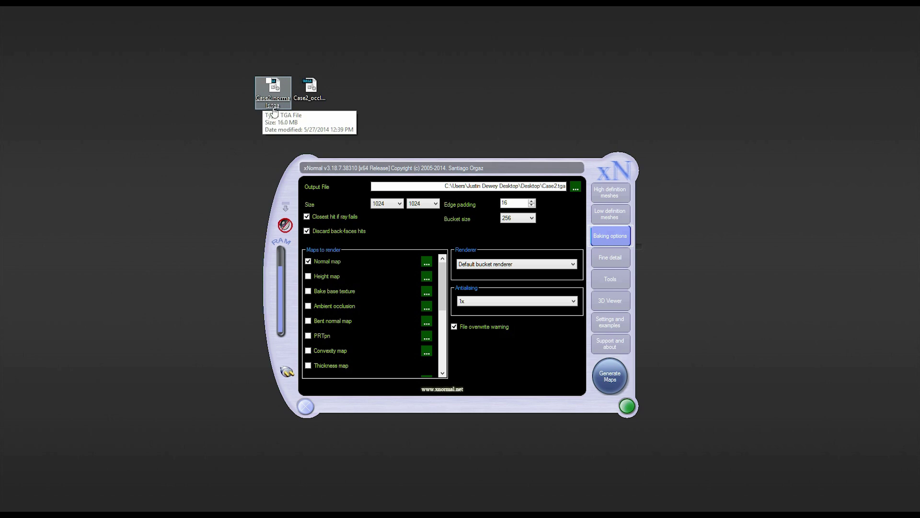
left_click(310, 87)
left_click(346, 92)
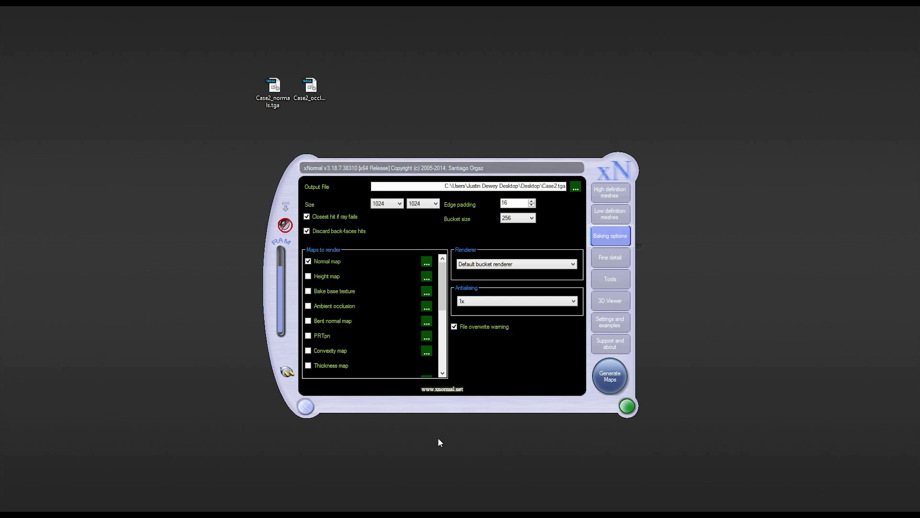
Switch to Marmoset Toolbag and examine the textured Case_LP model up close around its straps and stitching
left_click(307, 503)
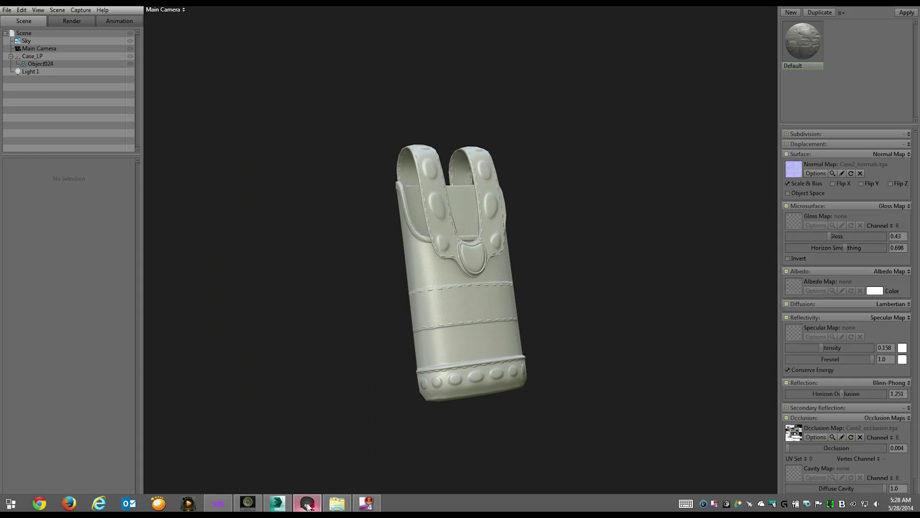
left_click_drag(620, 317, 701, 252)
right_click_drag(700, 252, 638, 398)
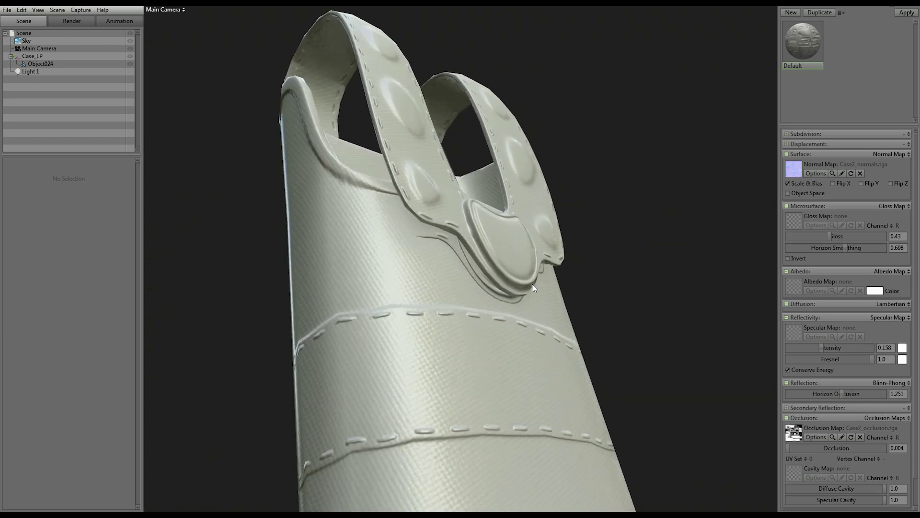
Examine the baked normal-map detail on the Case_LP model up close and from the front, side, back and base
left_click_drag(596, 294, 525, 279)
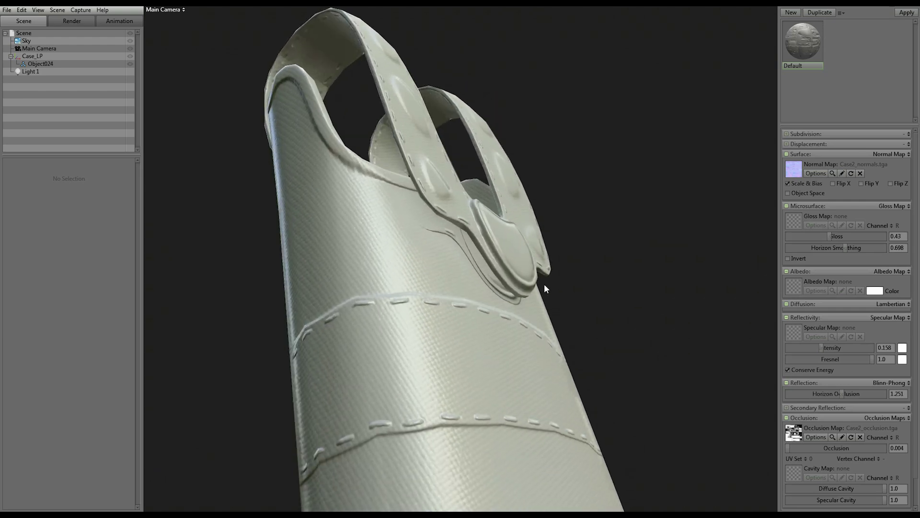
left_click_drag(671, 304, 564, 246)
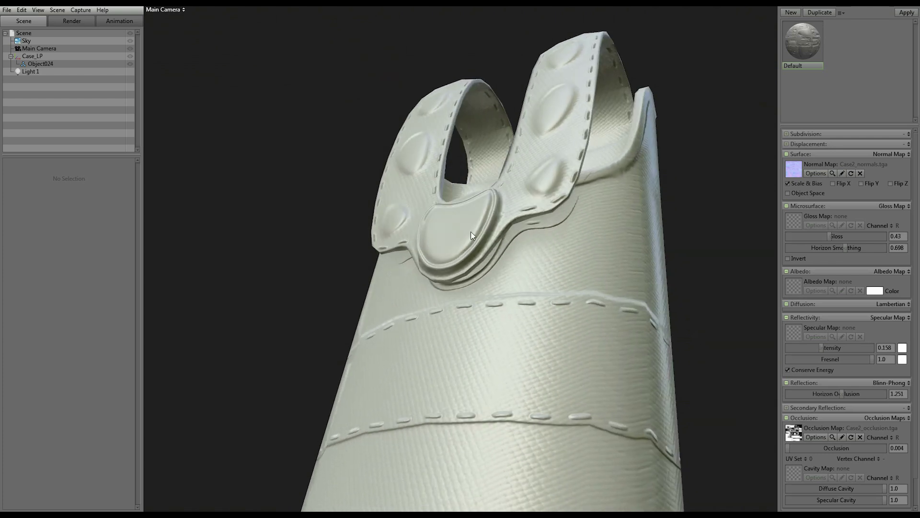
right_click_drag(731, 282, 712, 172)
left_click_drag(712, 172, 726, 323)
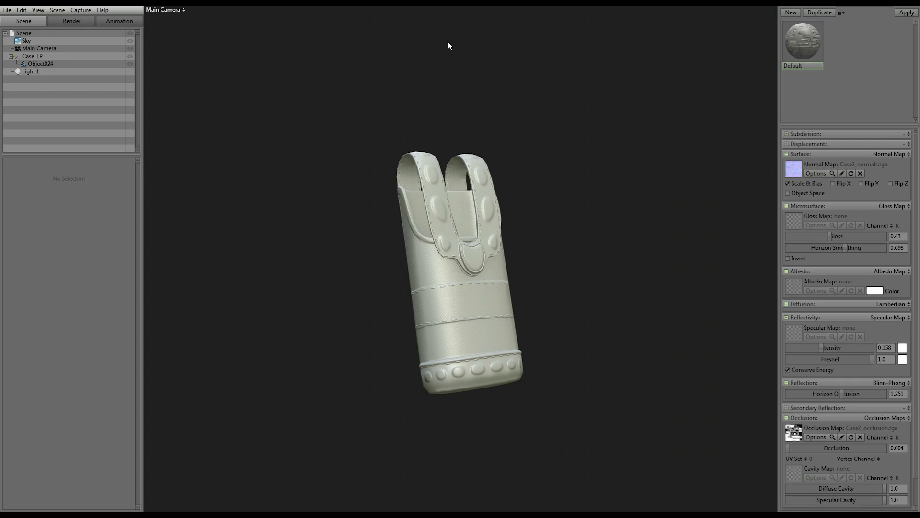
left_click_drag(602, 252, 647, 203)
right_click_drag(647, 203, 460, 276)
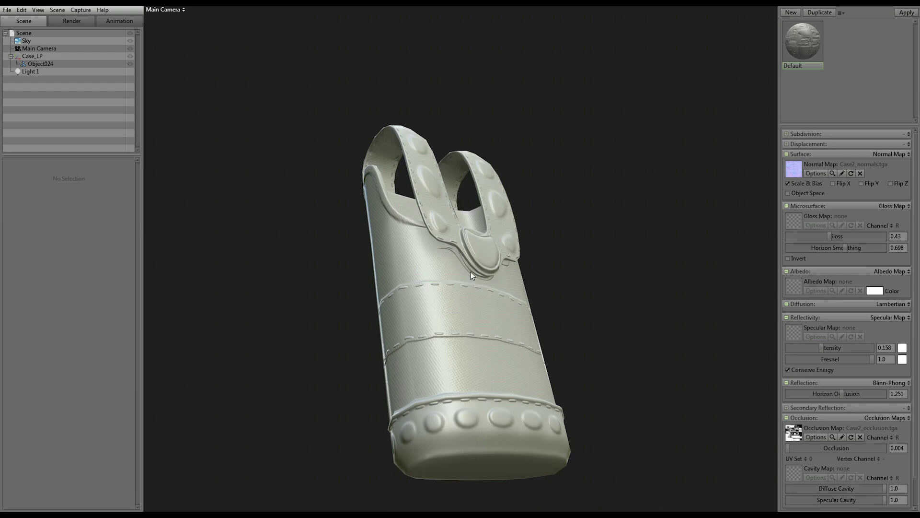
left_click_drag(639, 264, 521, 148)
scroll(589, 277, "down", 3)
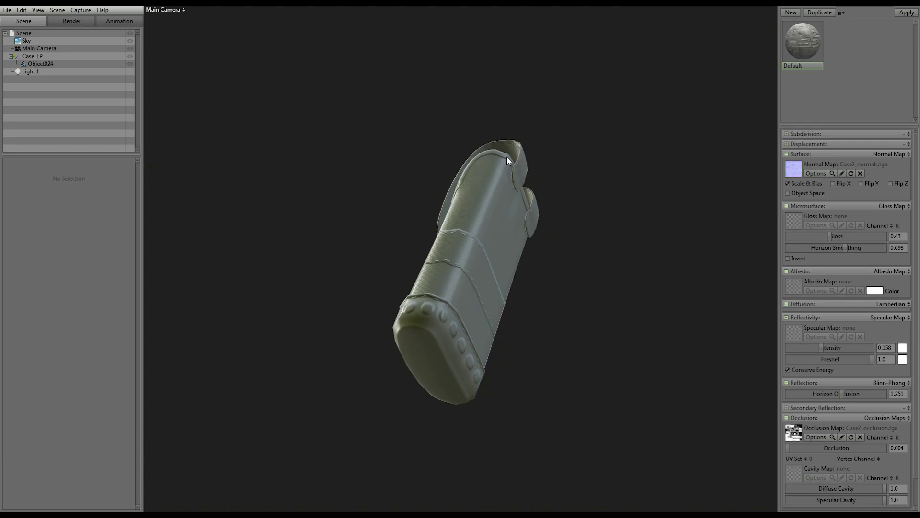
left_click_drag(363, 223, 640, 324)
left_click_drag(581, 370, 663, 305)
left_click_drag(520, 293, 522, 311)
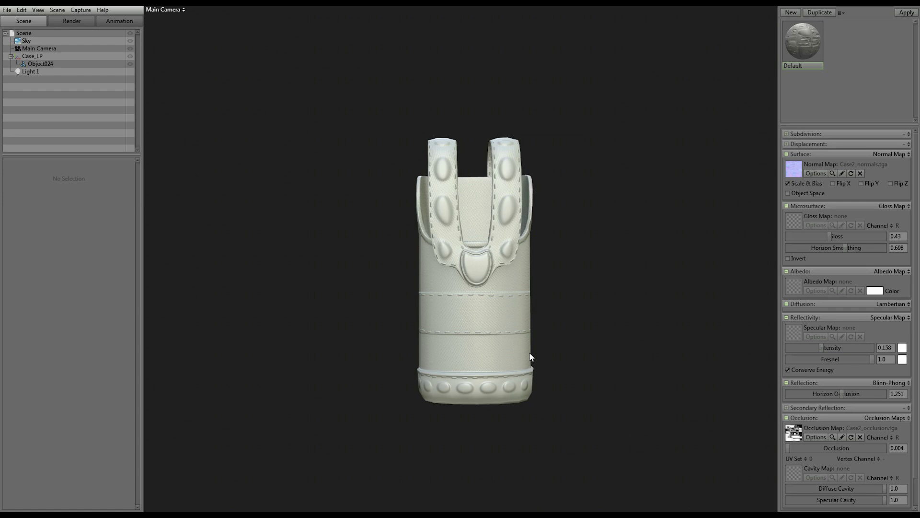
left_click_drag(637, 343, 638, 325)
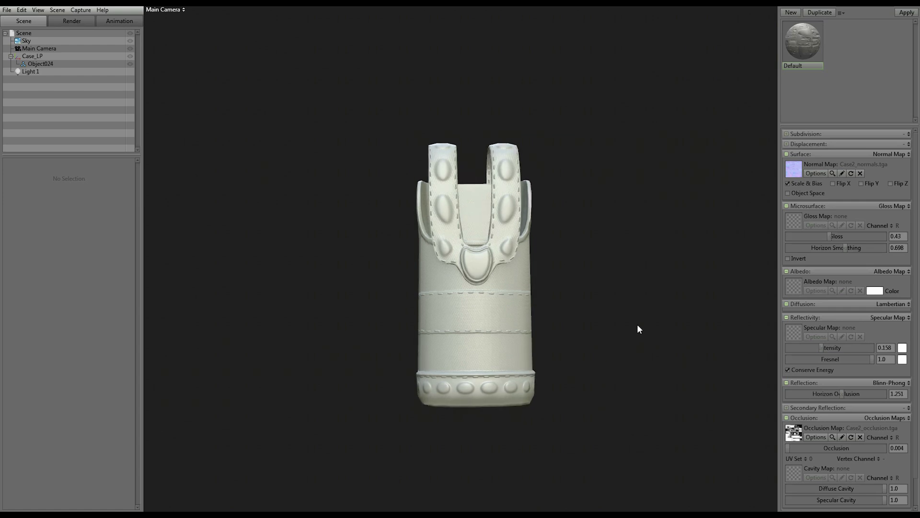
mouse_move(641, 288)
left_mouse_down()
mouse_move(596, 285)
mouse_move(635, 282)
left_mouse_up()
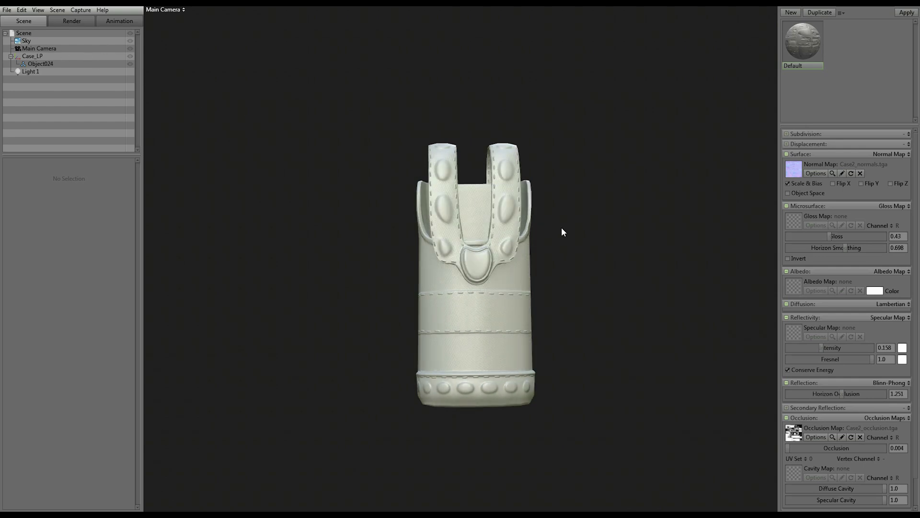
left_click_drag(563, 251, 579, 231)
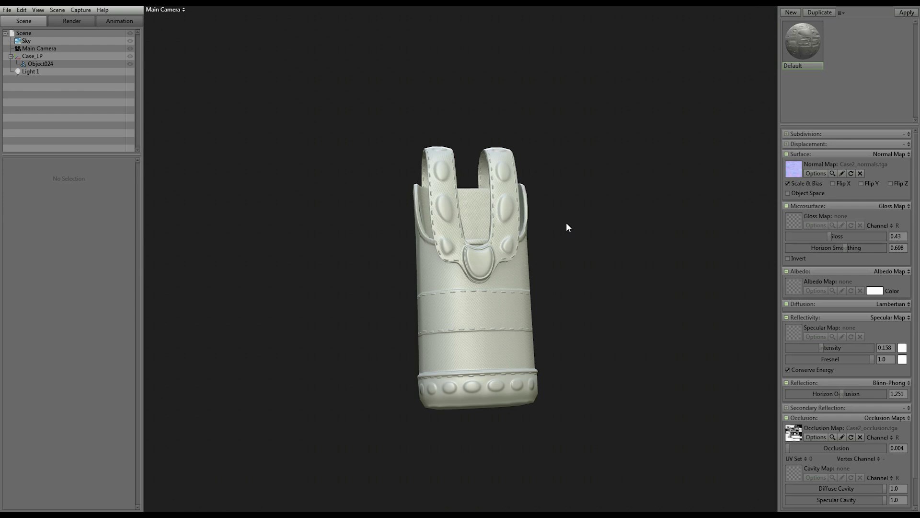
Turn off the Sky lighting and turn on Light 1 so only the point light illuminates the case
left_click(130, 41)
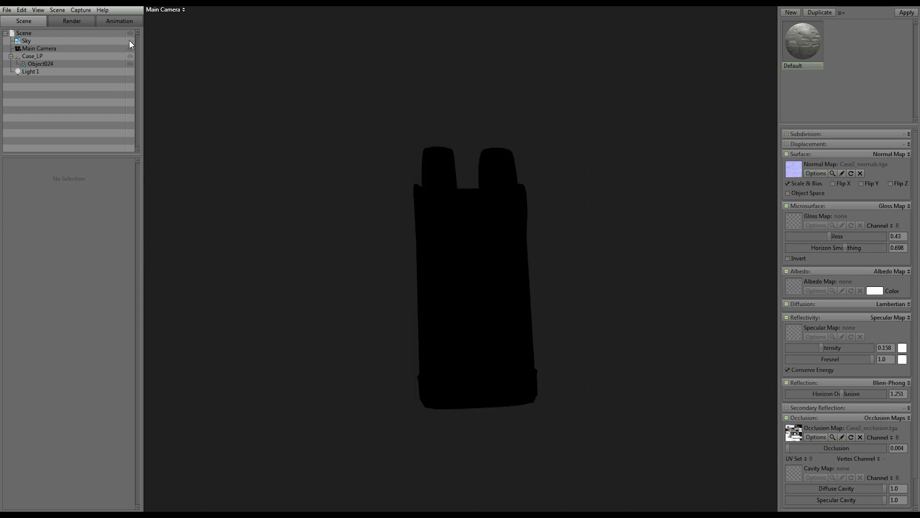
left_click(130, 72)
scroll(409, 136, "down", 3)
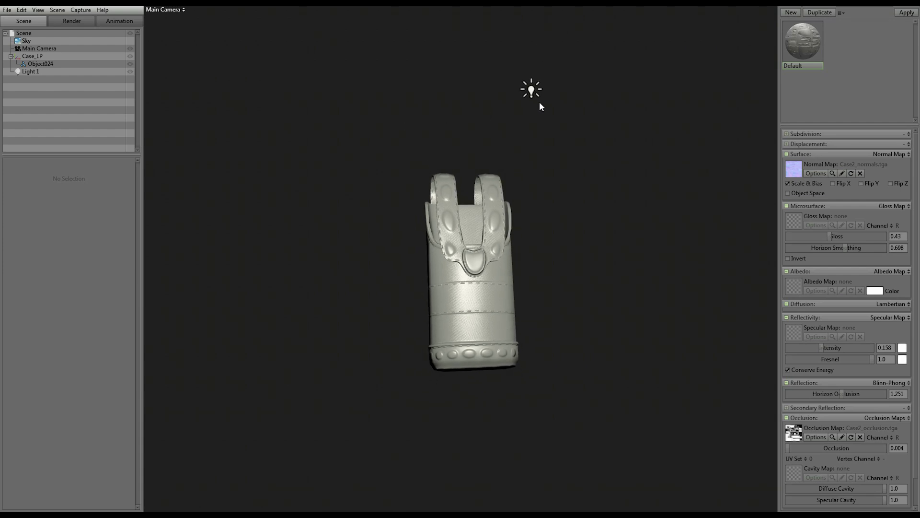
Move Light 1 sideways across the case to its left and back to its right to sweep the highlights
left_click(531, 91)
left_click_drag(448, 93, 185, 100)
left_click_drag(359, 188, 393, 237)
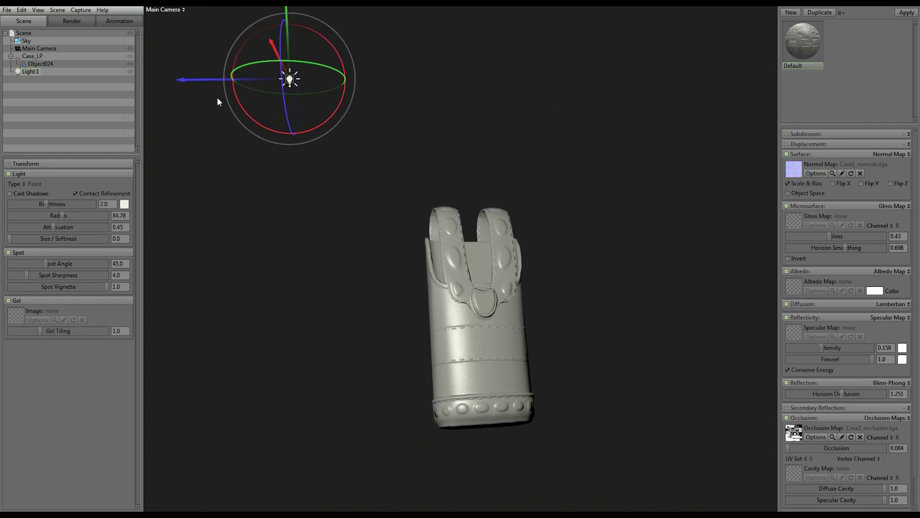
left_click_drag(192, 80, 386, 195)
left_click_drag(150, 167, 552, 253)
left_click_drag(302, 161, 603, 200)
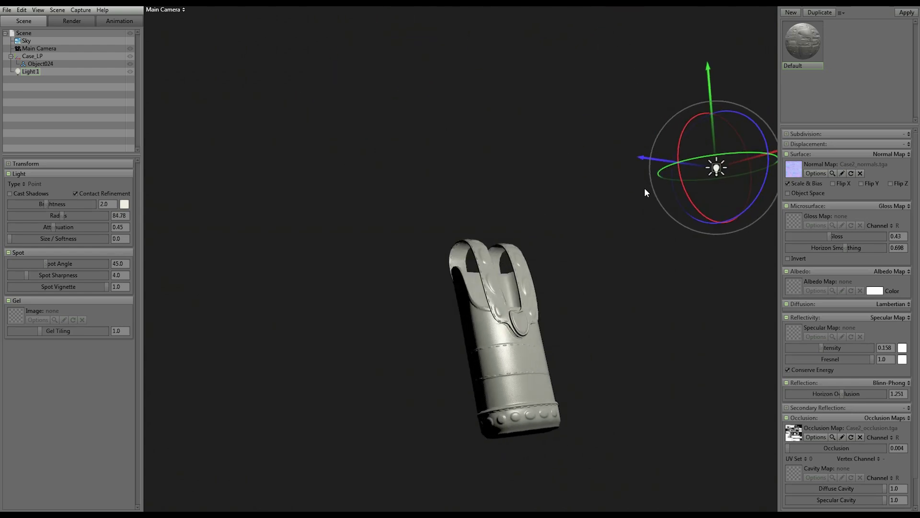
Move Light 1 to a centred position above the front of the case and deselect it
left_click_drag(637, 274, 567, 271)
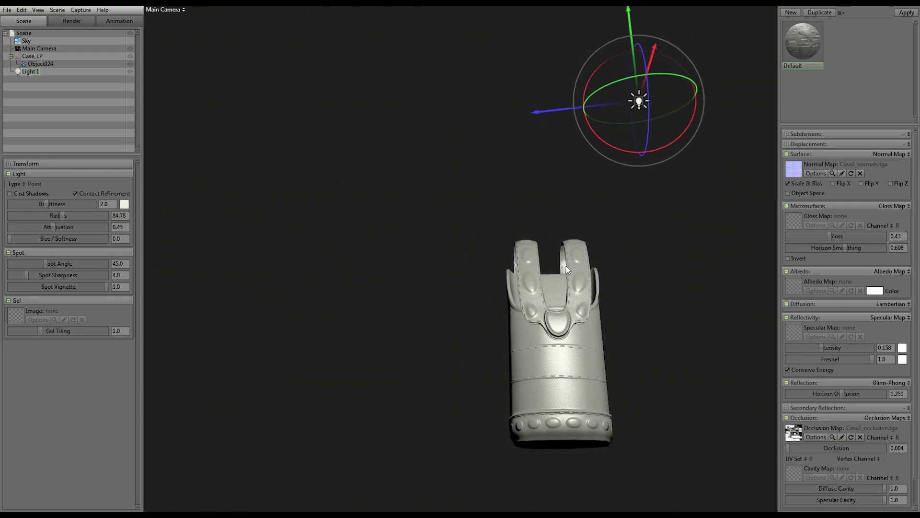
middle_click_drag(647, 310, 617, 303)
left_click_drag(626, 272, 622, 278)
left_click_drag(493, 112, 423, 119)
left_click_drag(576, 162, 665, 189)
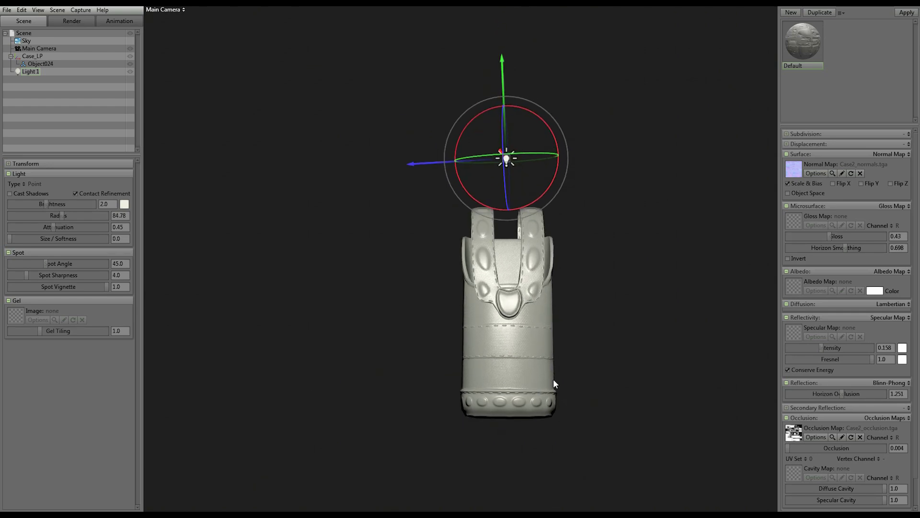
left_click(600, 324)
Check the case's shading from the side and front, and move Light 1 sideways to the left of the case
left_click_drag(671, 360, 590, 360)
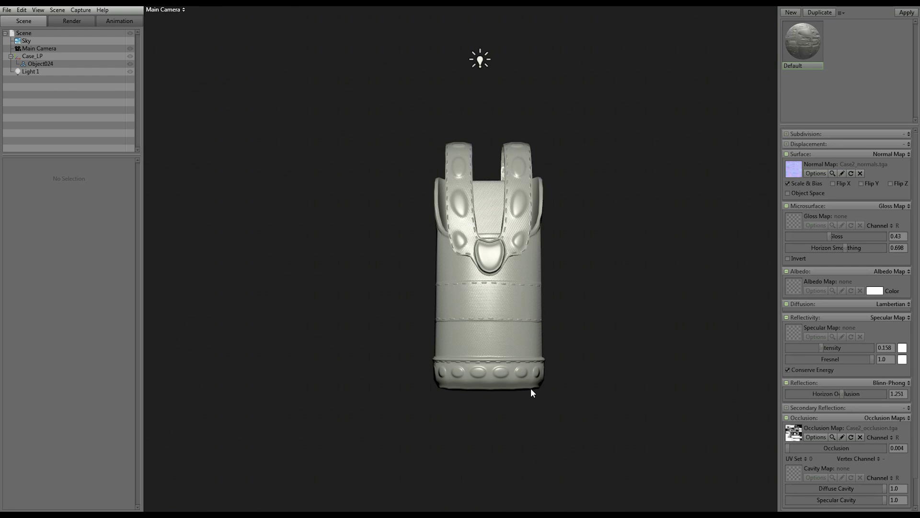
left_click_drag(664, 355, 466, 334)
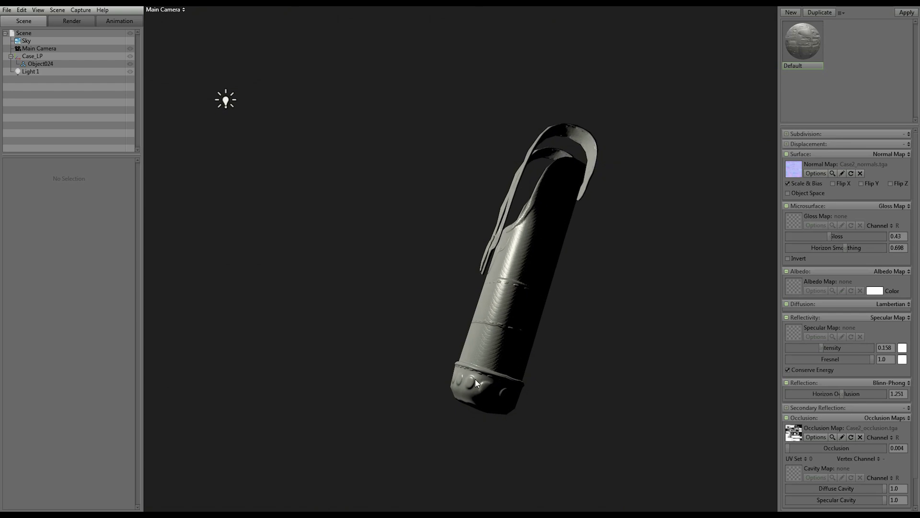
left_click_drag(586, 358, 730, 393)
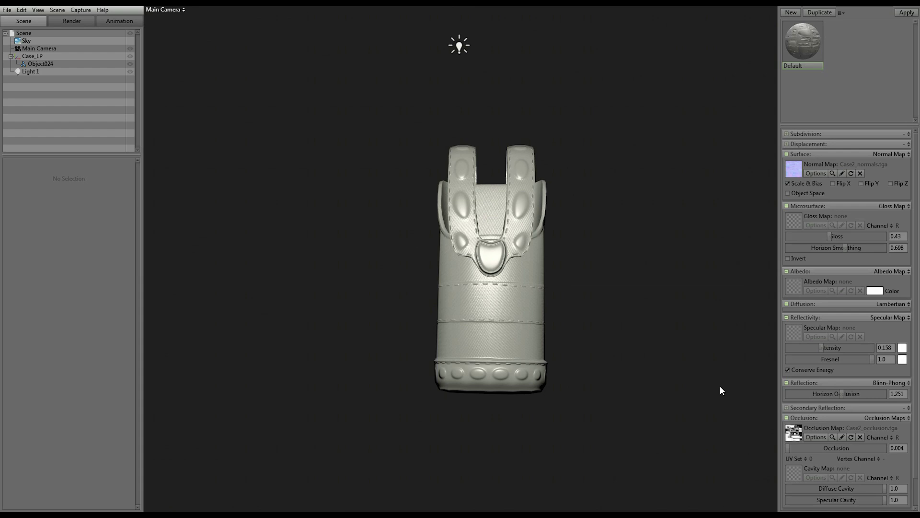
left_click_drag(668, 362, 522, 317)
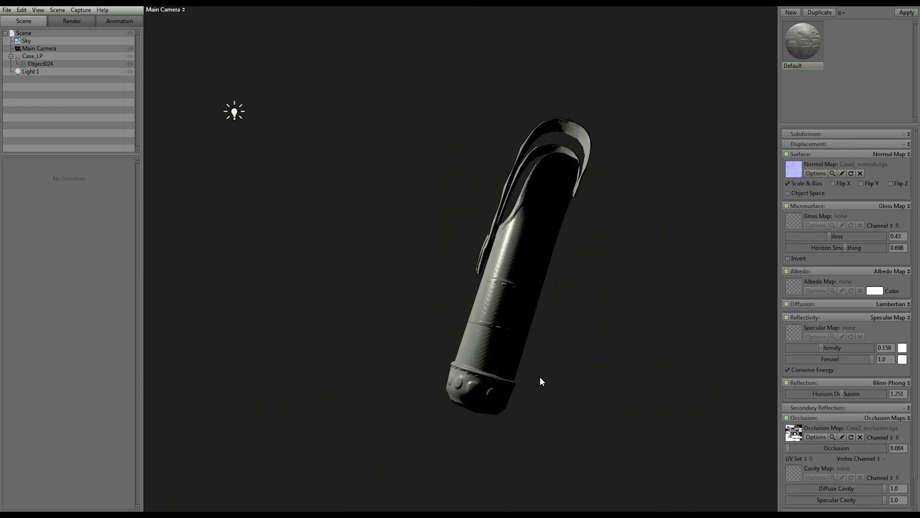
left_click_drag(559, 368, 592, 325)
left_click(417, 53)
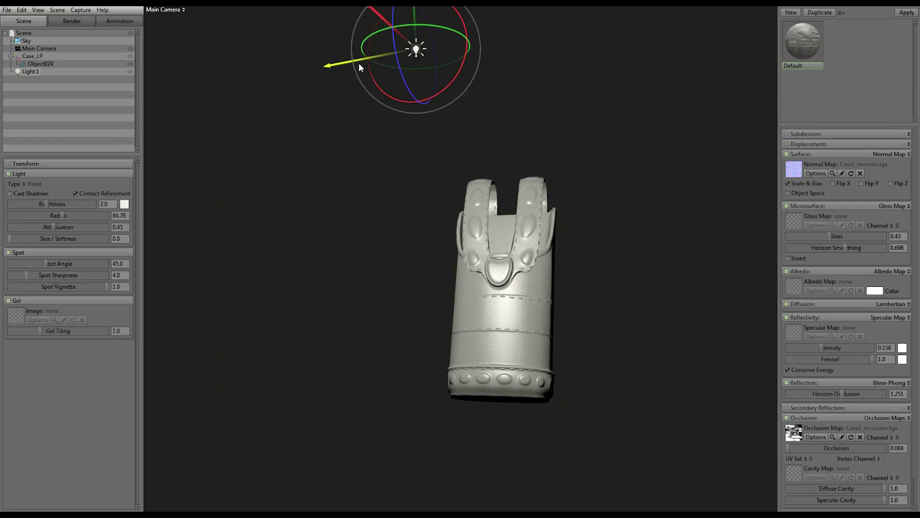
left_click_drag(341, 62, 240, 85)
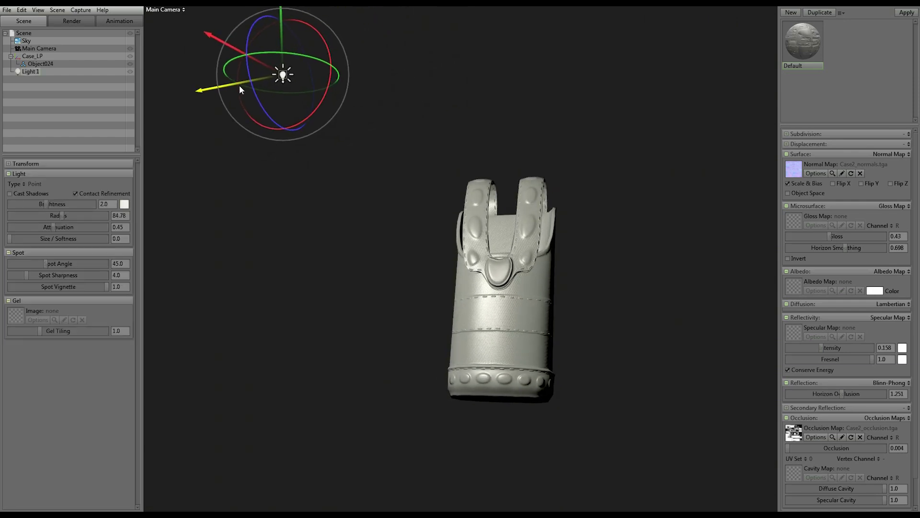
left_click_drag(557, 203, 512, 382)
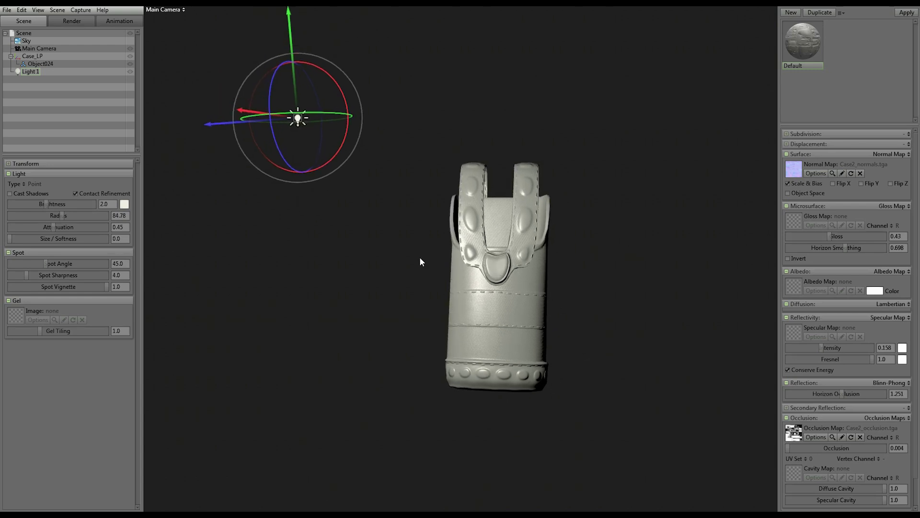
Overlay the wireframe, examine the low-poly mesh around the base, straps and buckle, and hide the wireframe again
left_click(77, 20)
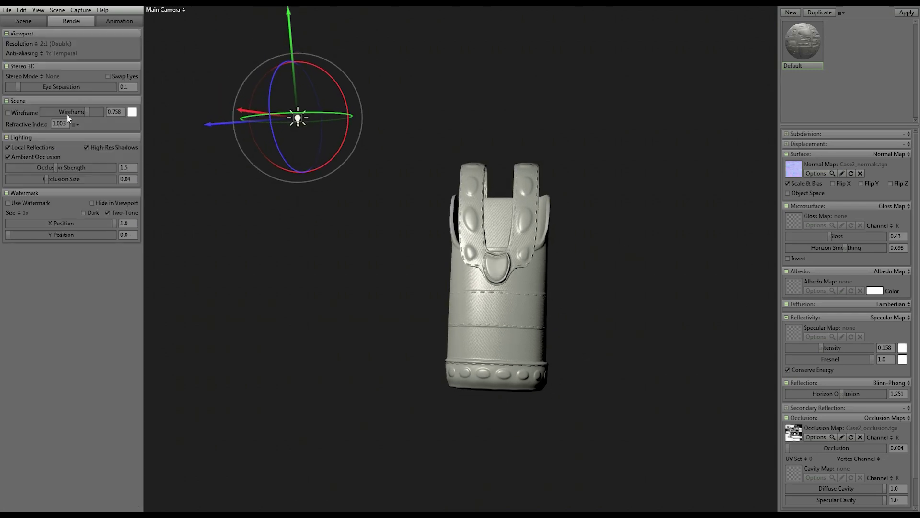
left_click(7, 113)
left_click_drag(640, 258, 636, 232)
right_click_drag(635, 233, 522, 352)
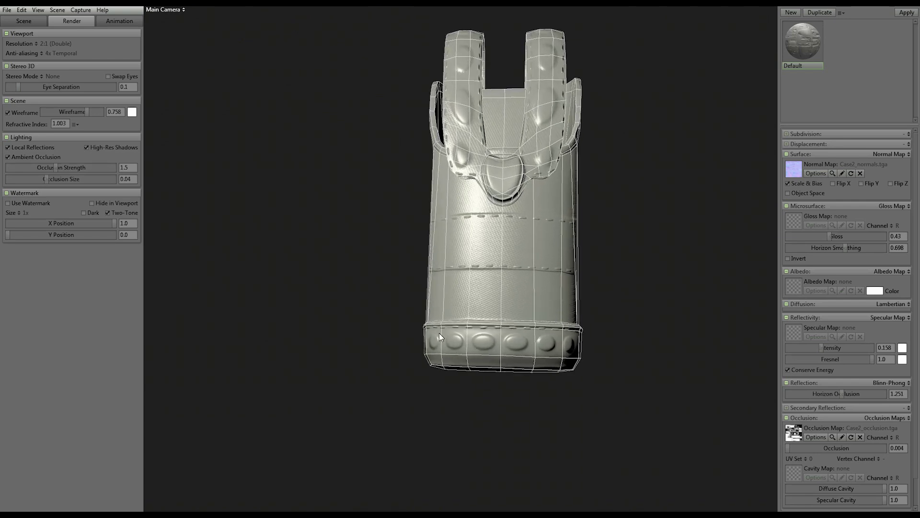
left_click_drag(623, 328, 509, 345)
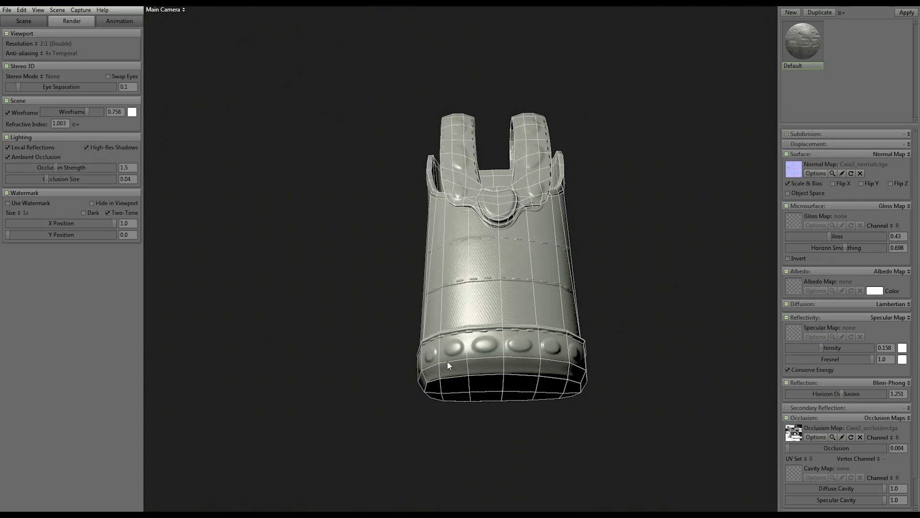
left_click_drag(678, 312, 672, 341)
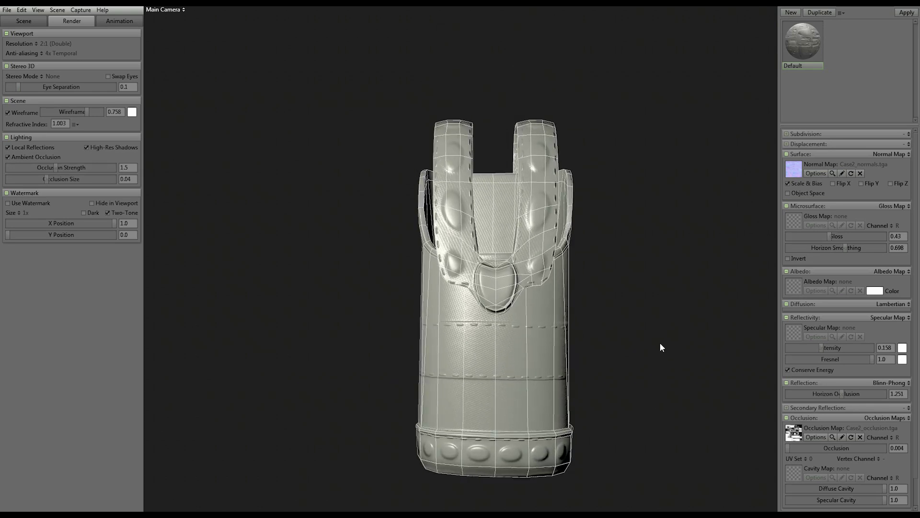
left_click_drag(656, 344, 676, 322)
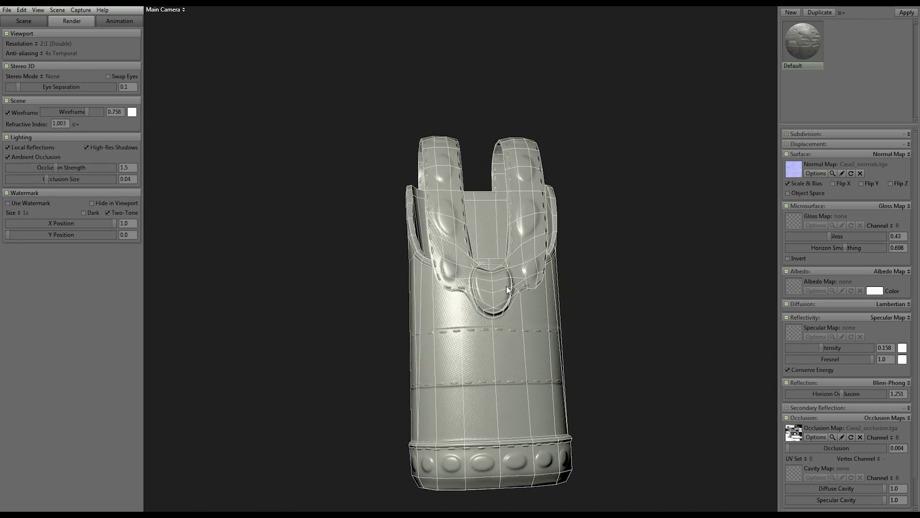
left_click_drag(662, 314, 537, 278)
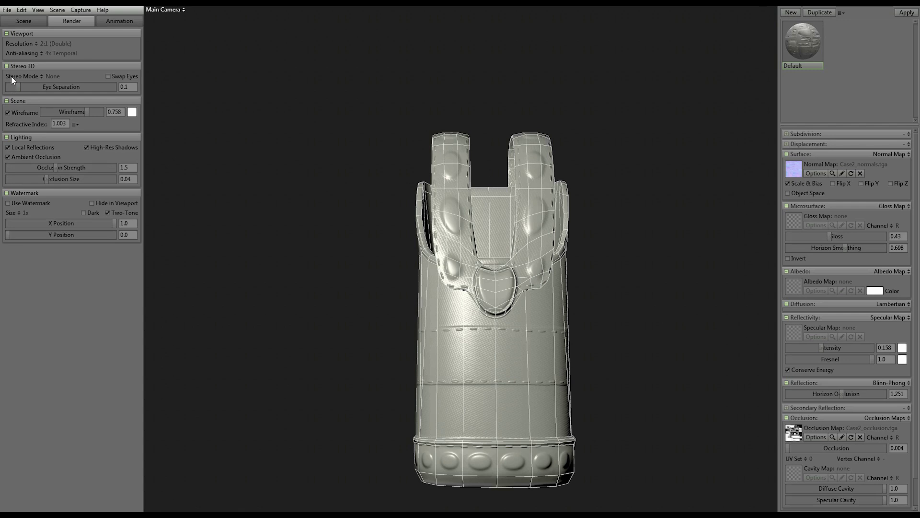
left_click(7, 113)
Examine the case's shading under Light 1 from the front and side without the wireframe
left_click_drag(677, 256, 627, 255)
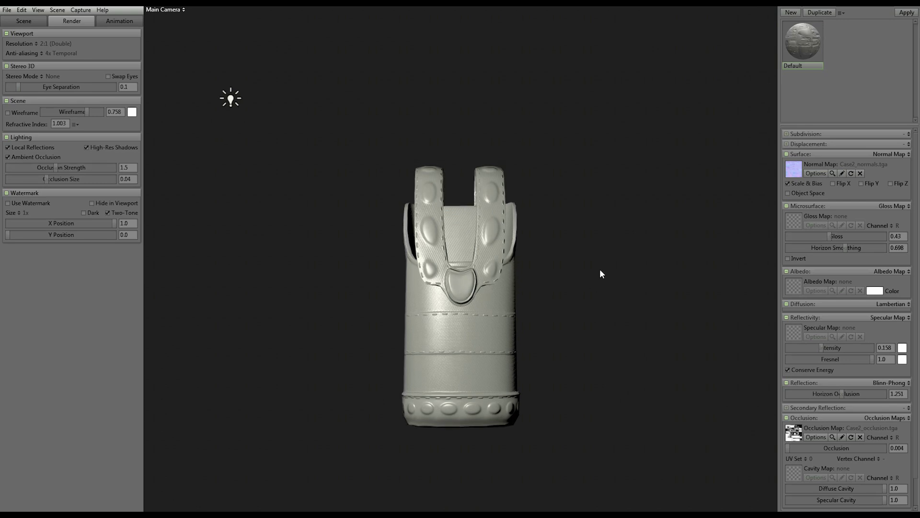
left_click_drag(670, 288, 466, 247)
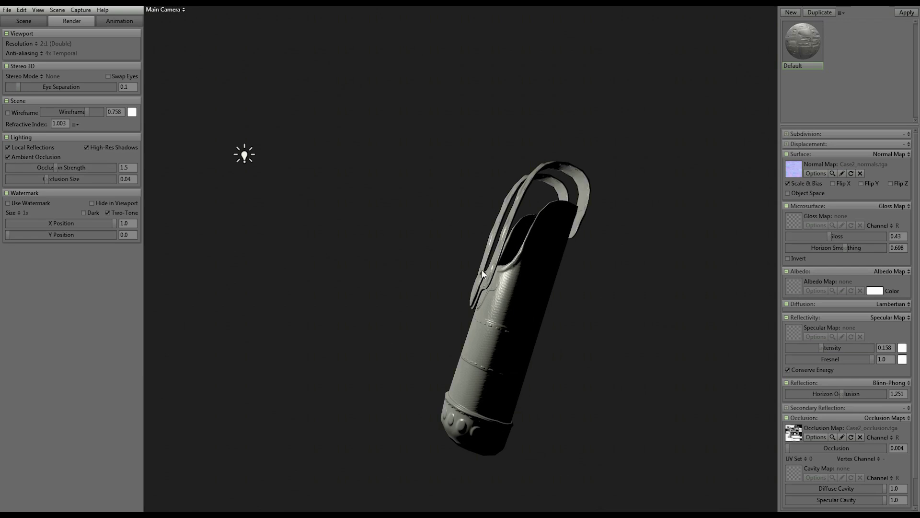
left_click_drag(519, 297, 639, 295)
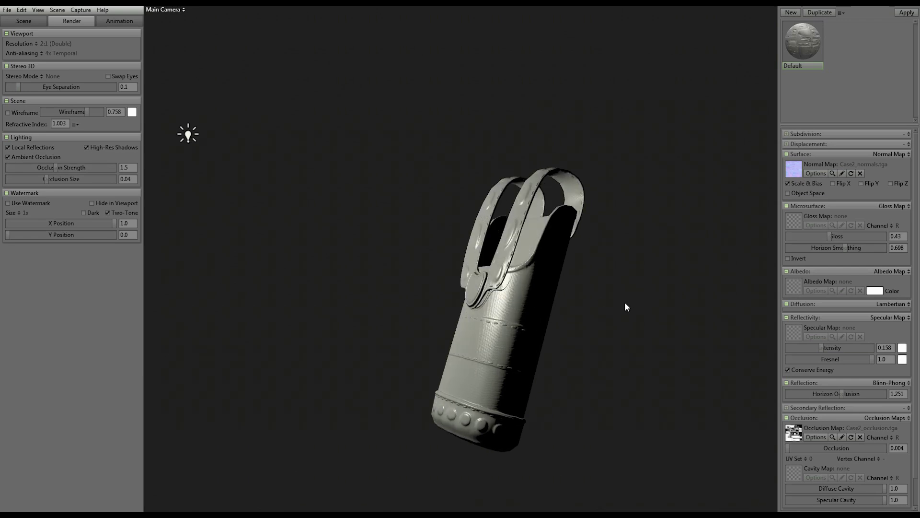
left_click_drag(507, 297, 628, 294)
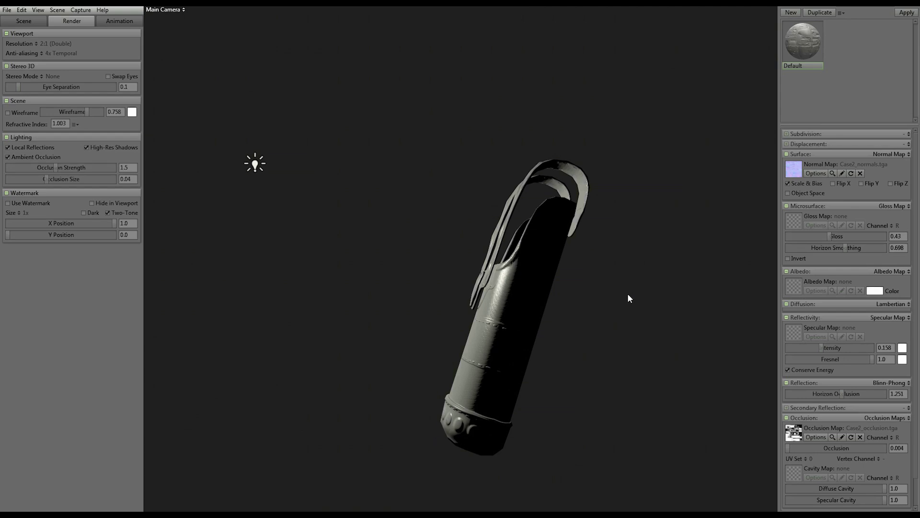
left_click_drag(600, 297, 483, 253)
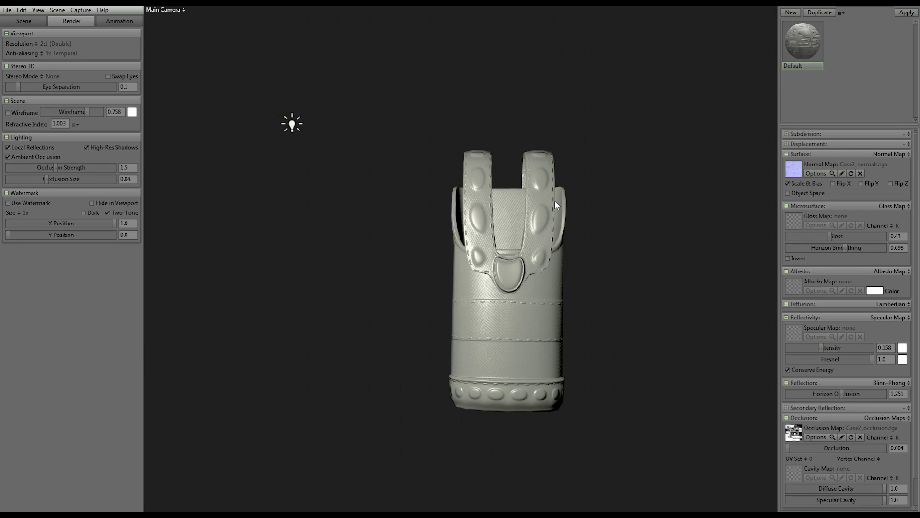
left_click_drag(664, 303, 688, 260)
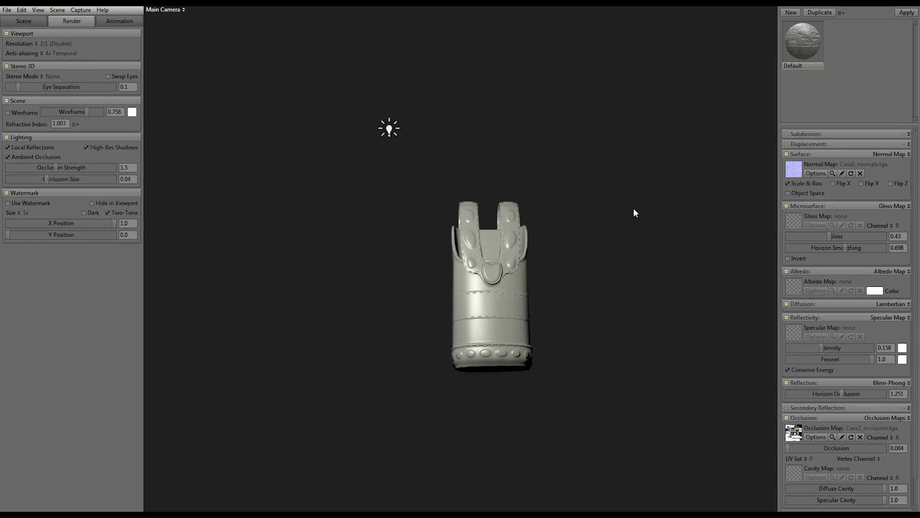
left_click_drag(590, 211, 666, 221)
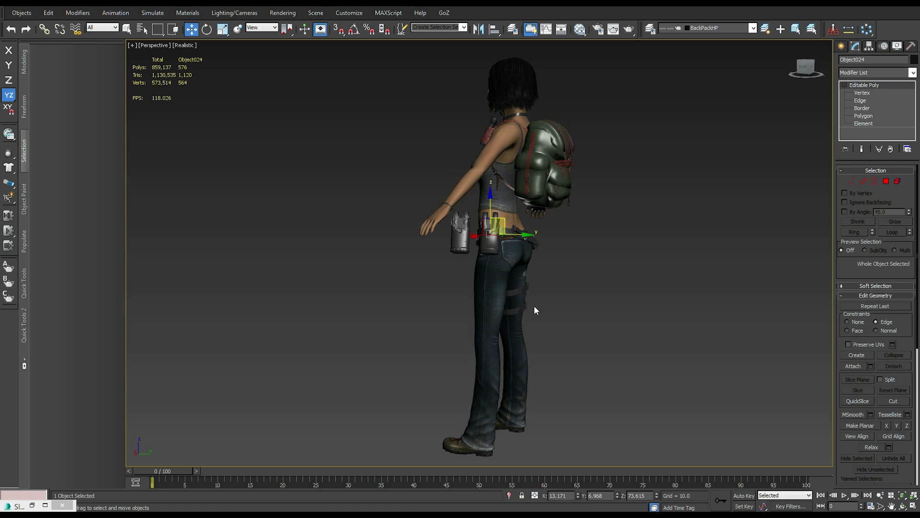
Isolate the selected low-poly case from the character in 3ds Max and display its edges over the shading
middle_click_drag(664, 298, 664, 298, "alt")
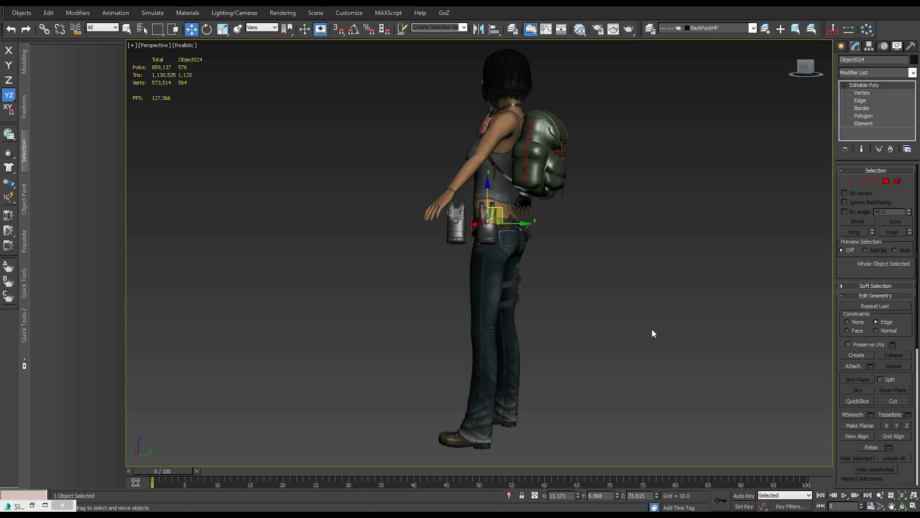
key("alt+q")
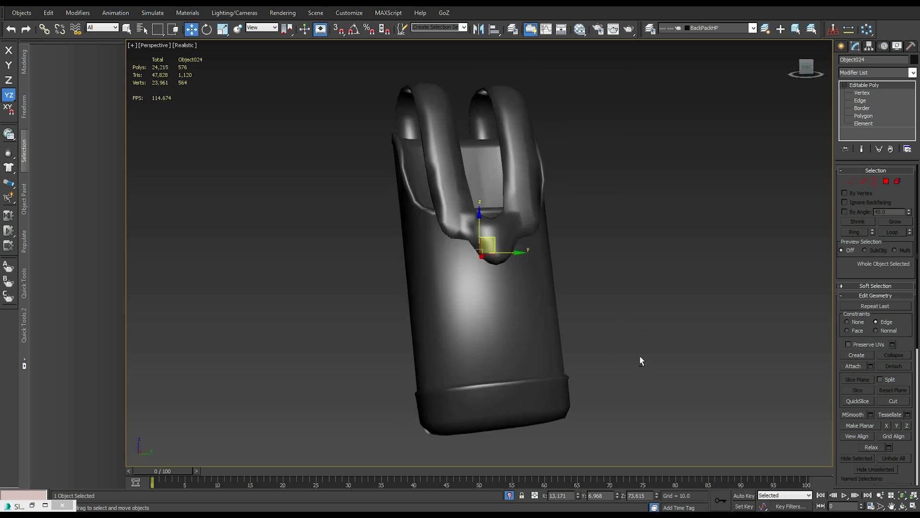
key("F4")
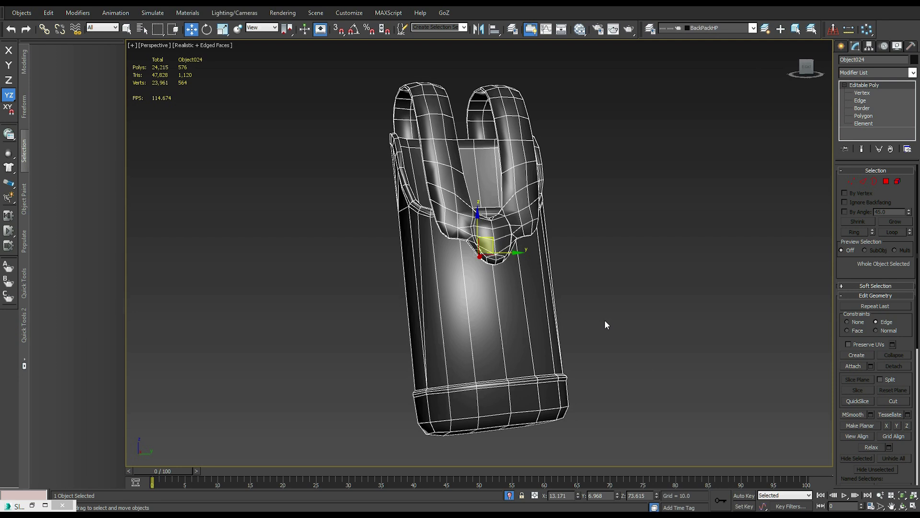
key("F4")
key("F4")
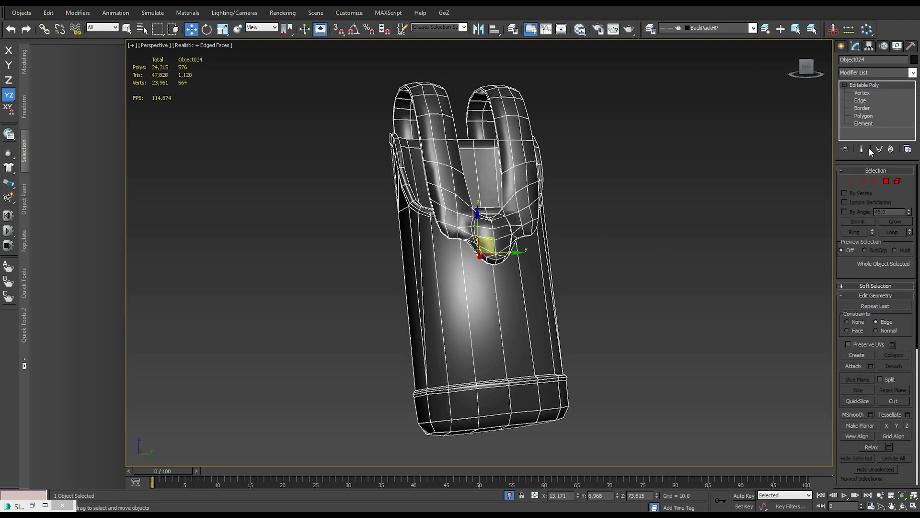
Enter polygon level, pick individual polygons along the case's base band and strap to examine them, and clear the selection
left_click(886, 182)
scroll(672, 320, "up", 5)
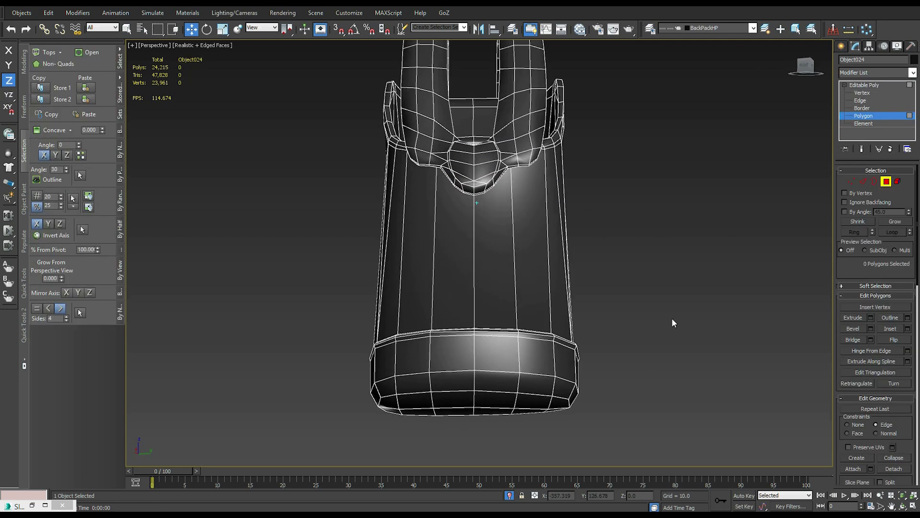
left_click(530, 367)
left_click(470, 367)
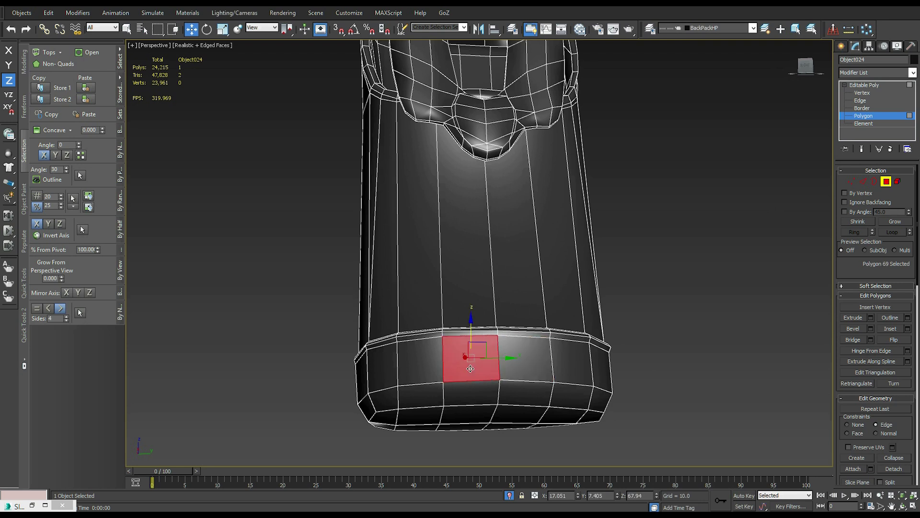
left_click(521, 366)
middle_click_drag(521, 366, 556, 175, "alt")
left_click(530, 133)
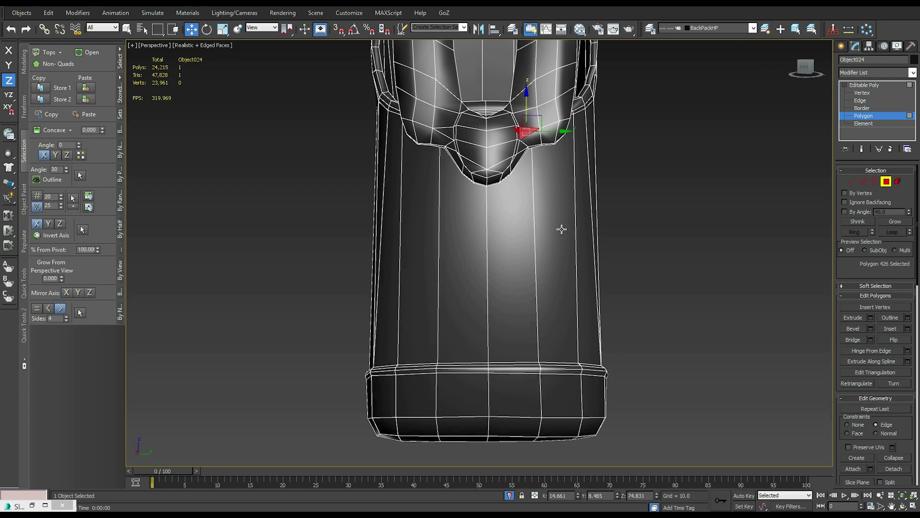
left_click(566, 386)
middle_click_drag(567, 386, 564, 392, "alt")
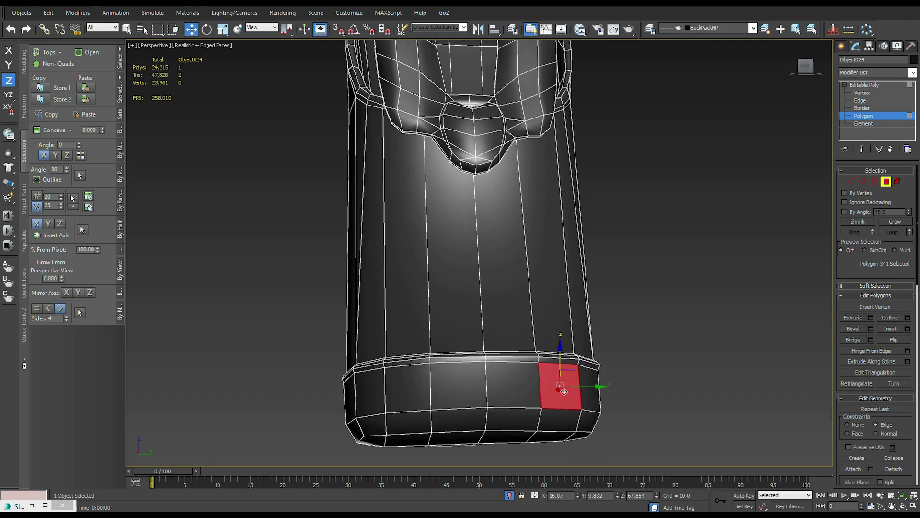
left_click(513, 388)
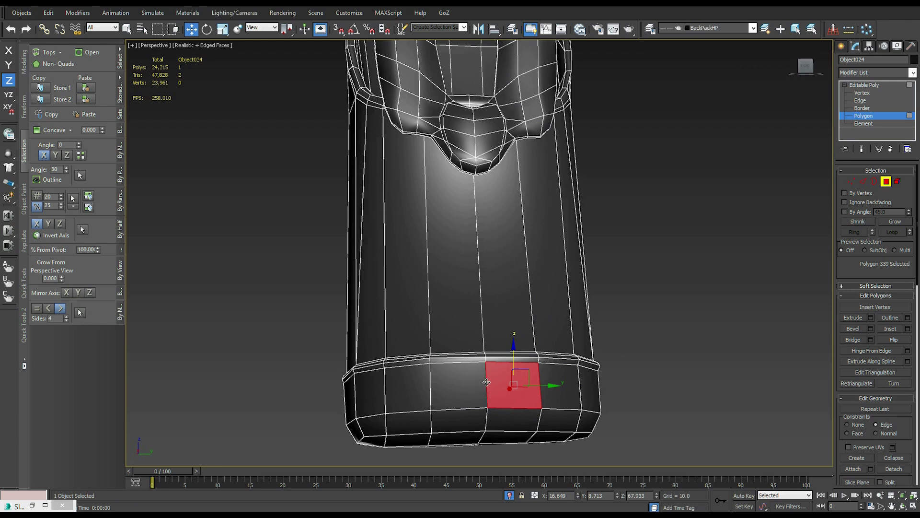
left_click(651, 384)
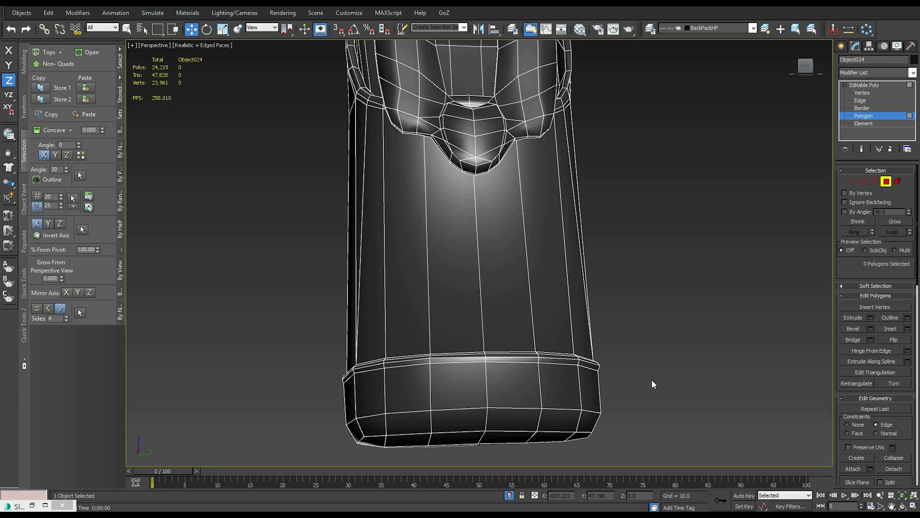
Insert a vertex halfway along the middle vertical edge of the case's base band at edge level
left_click(859, 100)
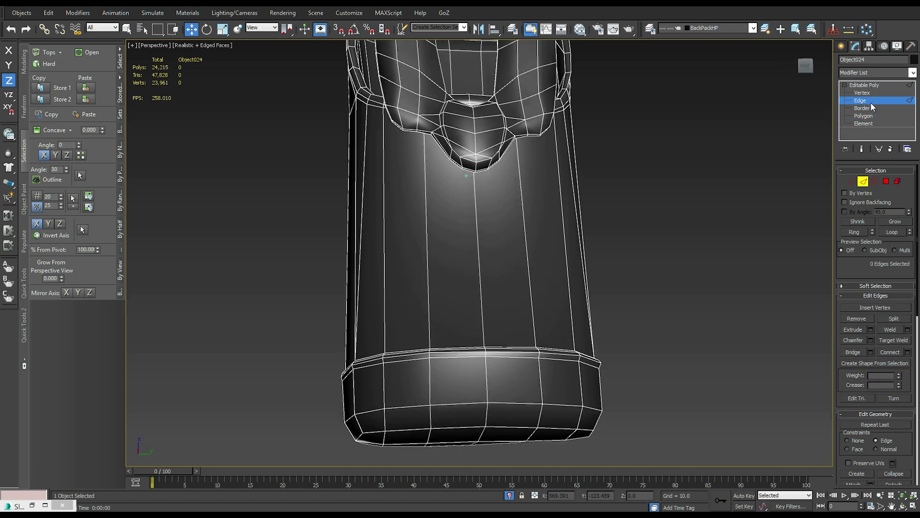
left_click(863, 307)
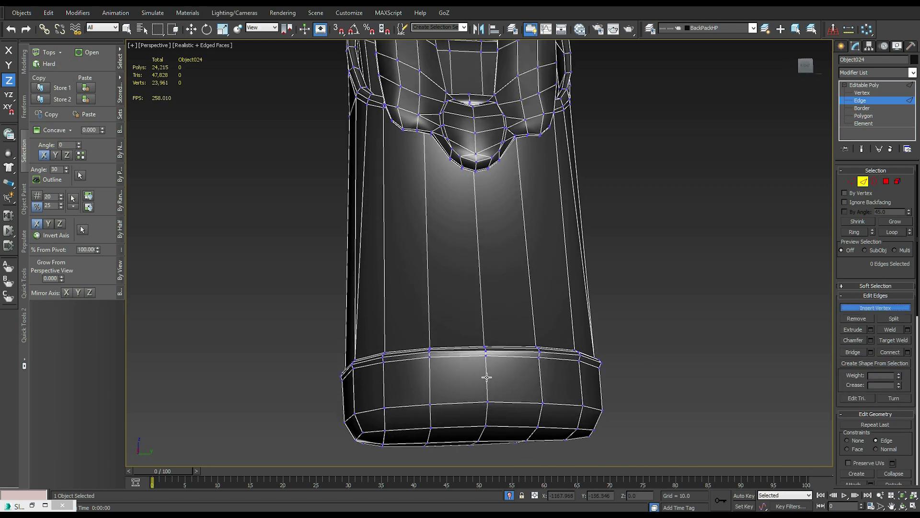
left_click(487, 379)
right_click(741, 281)
Pick the inserted vertex at vertex level and check the base band's shading with the edges hidden before showing them again
left_click(868, 93)
left_click(548, 400)
left_click(485, 394)
left_click_drag(489, 362, 495, 352)
left_click(642, 376)
middle_click_drag(643, 376, 688, 379, "alt")
key("F4")
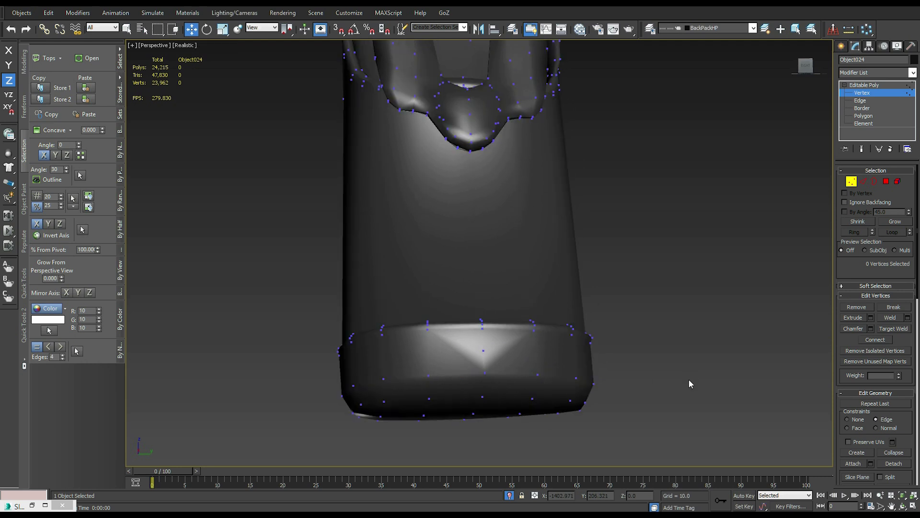
middle_click_drag(593, 375, 577, 393, "alt")
key("F4")
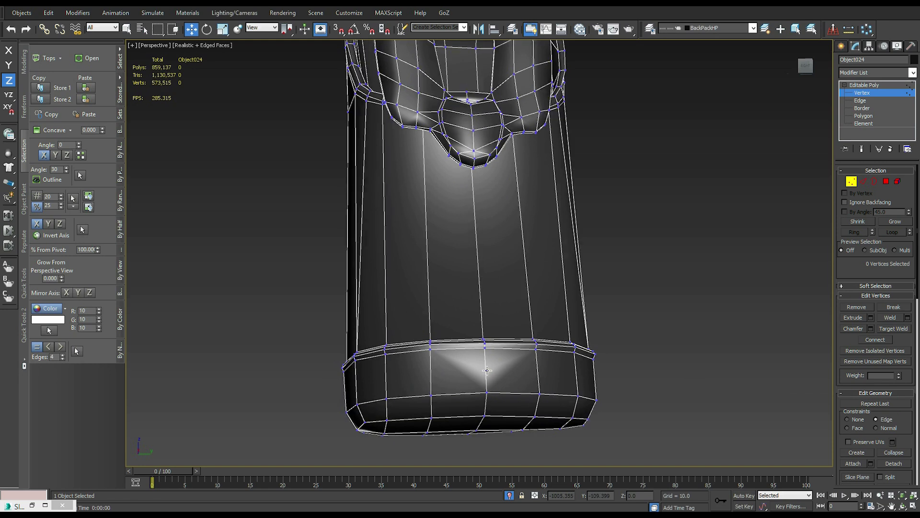
Slide the inserted vertex up its edge onto the corner vertex at the base band's upper rim and deselect it
left_click(486, 370)
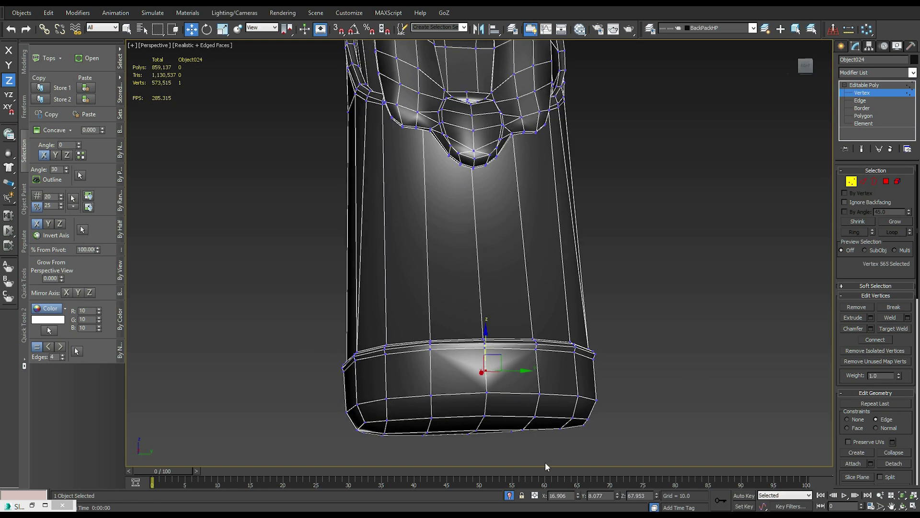
middle_click_drag(617, 415, 537, 389, "alt")
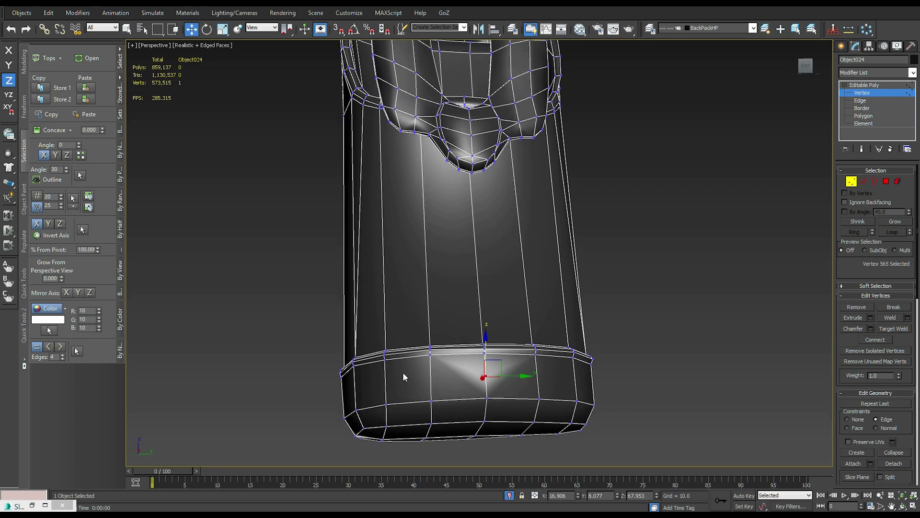
middle_click_drag(387, 382, 441, 220, "alt")
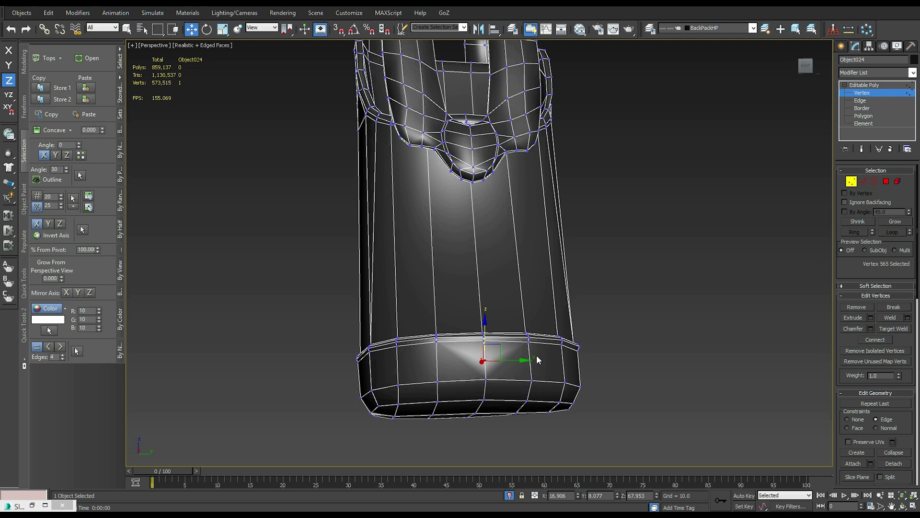
middle_click_drag(485, 355, 496, 306, "alt")
left_click_drag(487, 283, 484, 306)
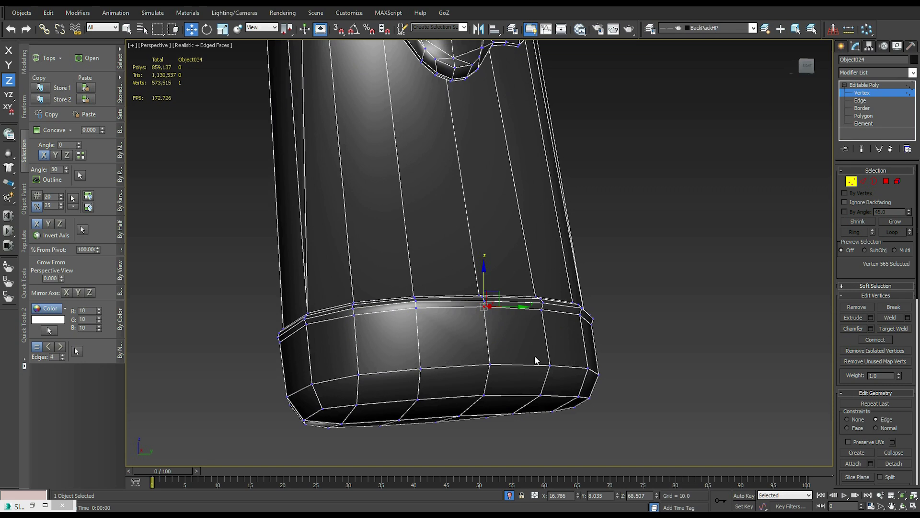
scroll(483, 269, "up", 4)
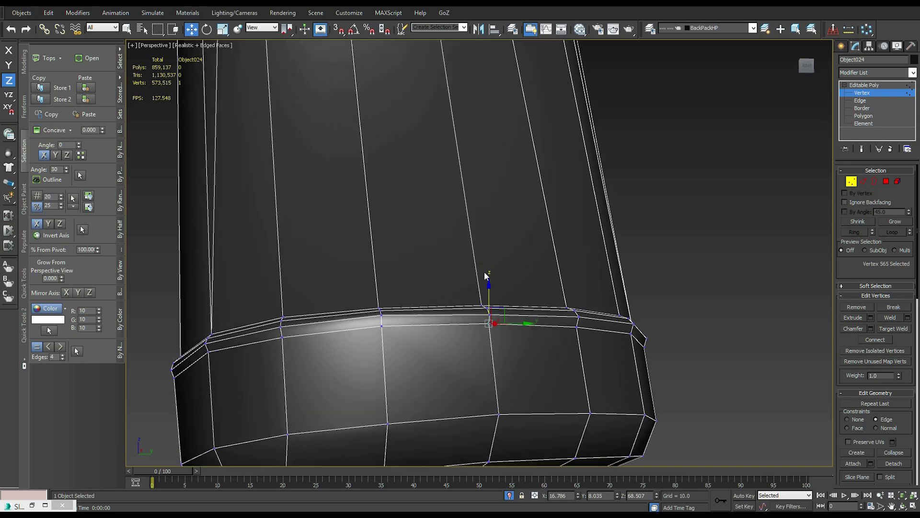
left_click_drag(491, 266, 492, 267)
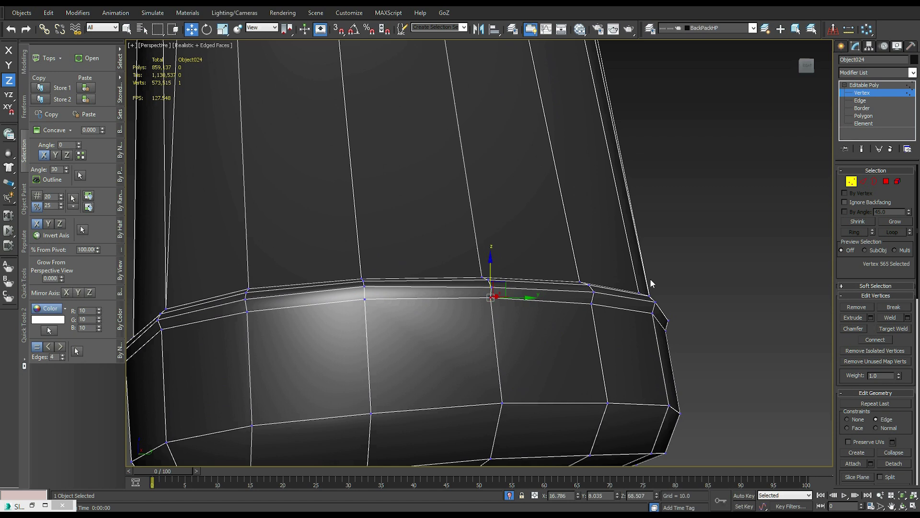
scroll(763, 312, "down", 6)
left_click(674, 324)
Try welding all of the case's vertices with a threshold of 0.5, restore the threshold to 0.005 and cancel the weld
scroll(674, 324, "up", 2)
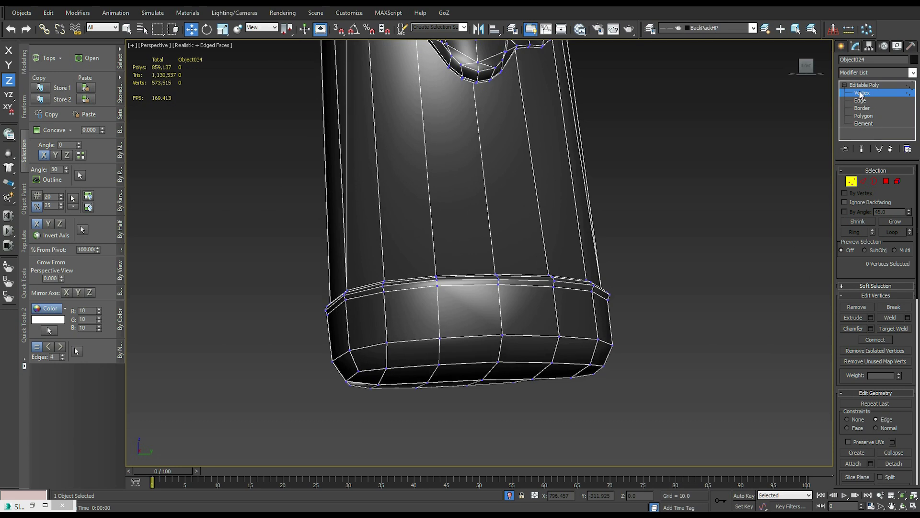
middle_click_drag(704, 177, 710, 201, "alt")
scroll(710, 201, "down", 3)
left_click_drag(678, 400, 310, 99)
left_click(675, 265)
key("ctrl+a")
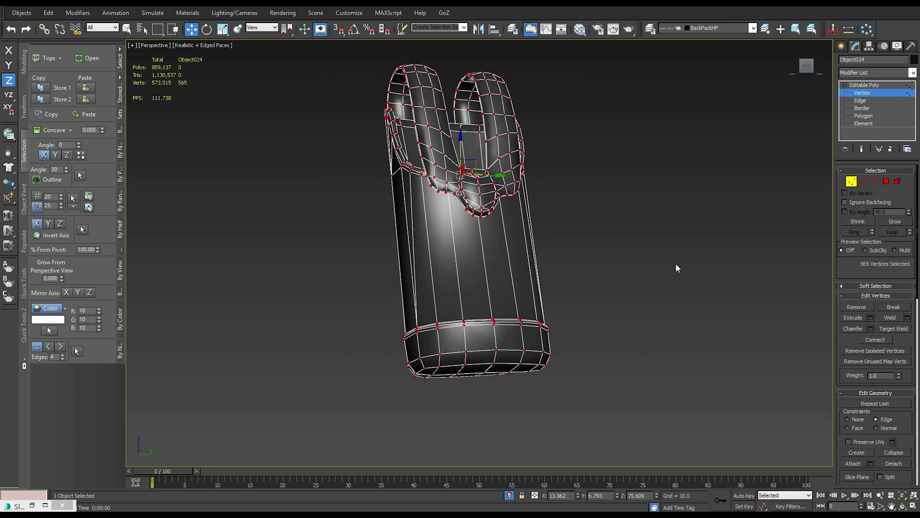
left_click(908, 317)
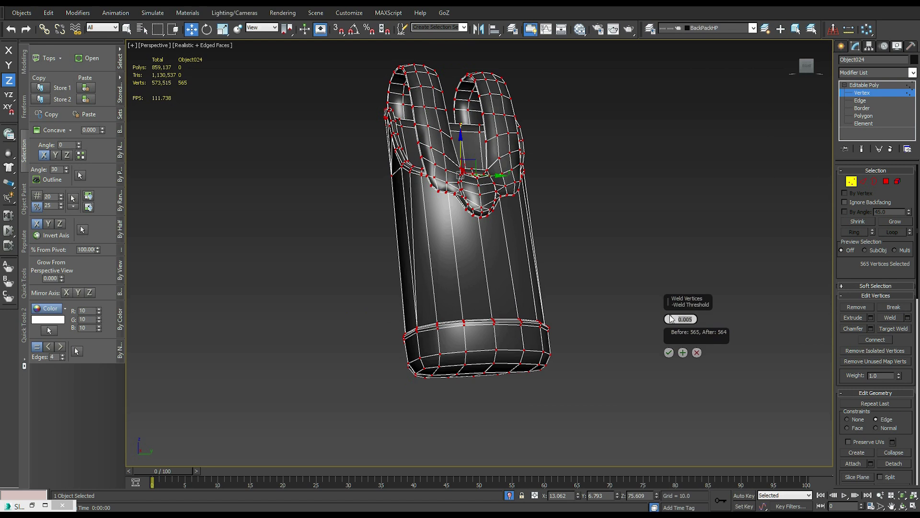
double_click(684, 319)
type("0.5")
key("Return")
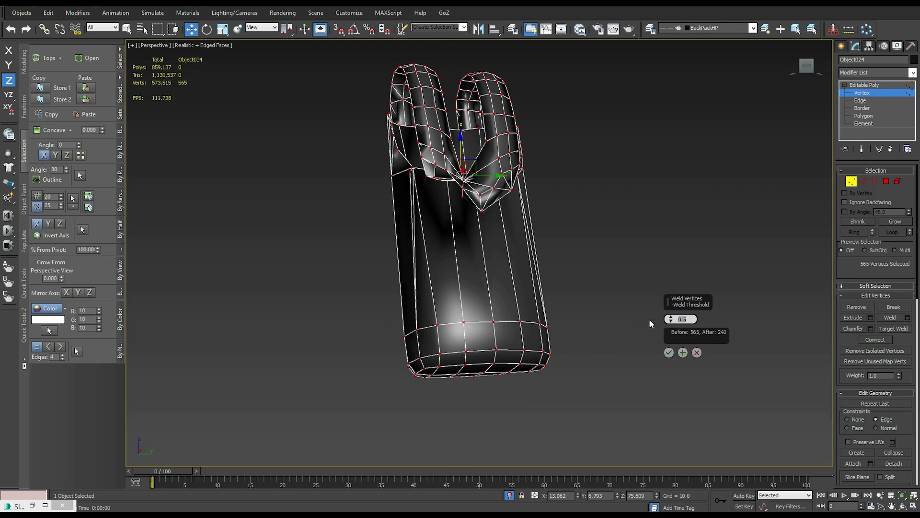
type("0.005")
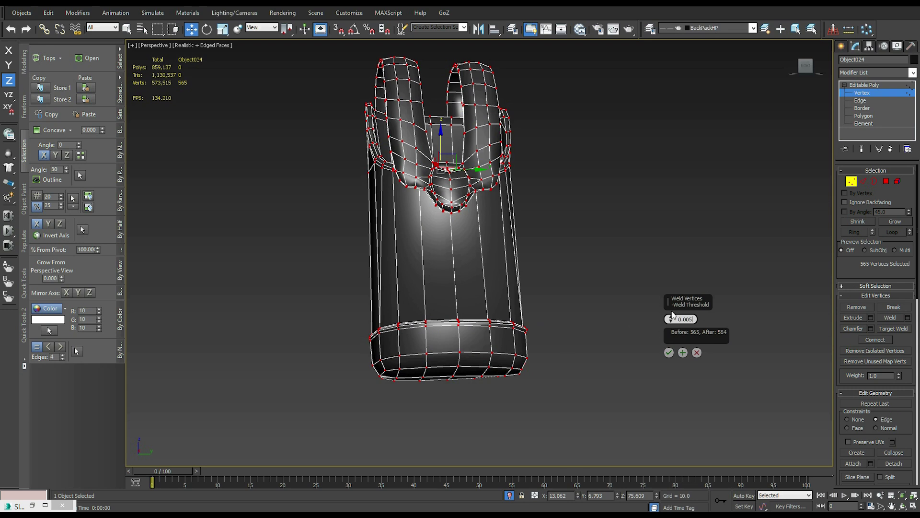
left_click(697, 352)
left_click(693, 352)
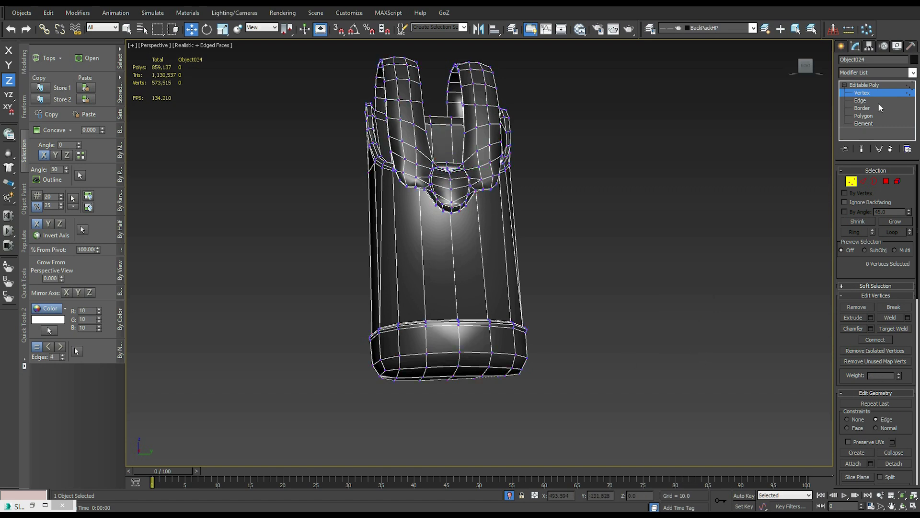
Select all polygons with more than 4 sides by number of sides, examine them on the base band, and clear the selection
left_click(864, 116)
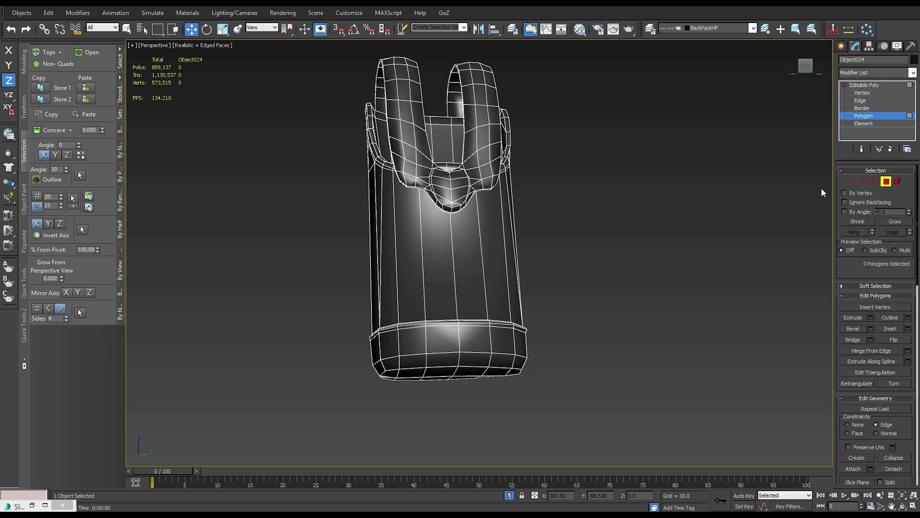
middle_click_drag(707, 251, 708, 251, "alt")
left_click(25, 115)
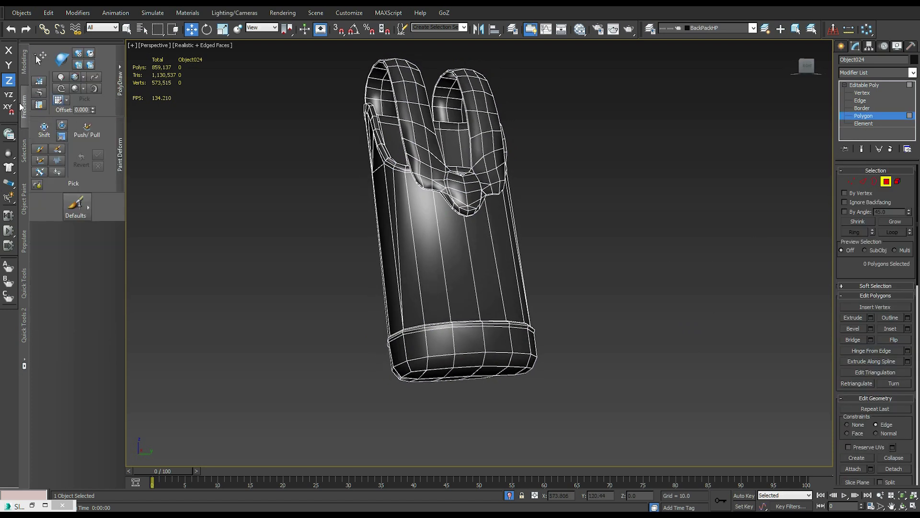
left_click(27, 155)
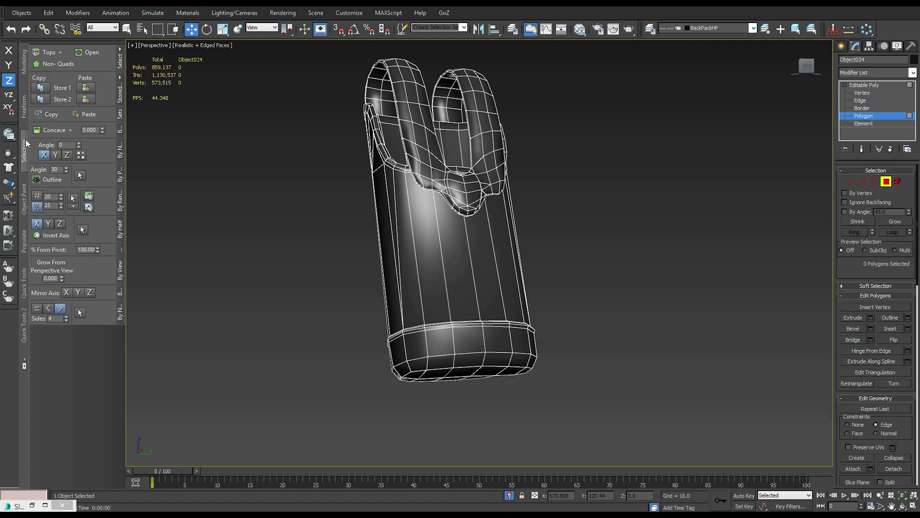
left_click(61, 308)
left_click(81, 311)
scroll(421, 395, "up", 3)
scroll(420, 395, "up", 5)
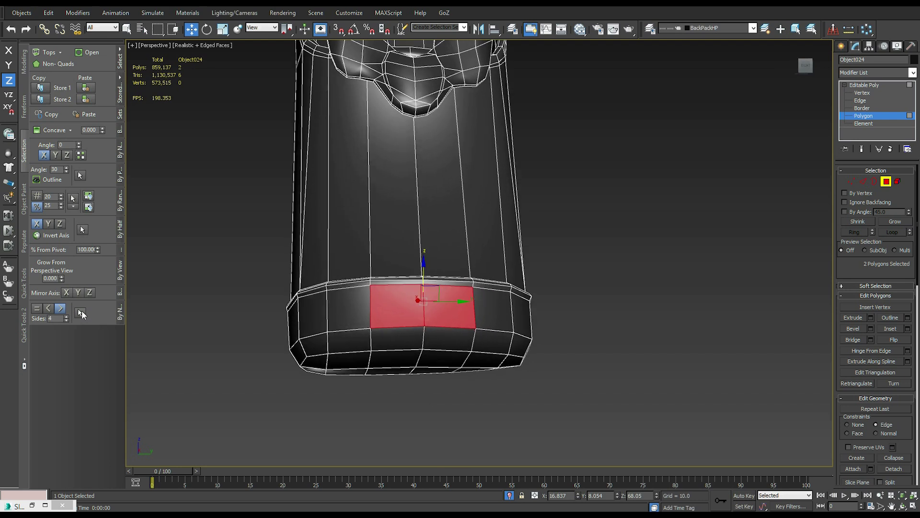
scroll(415, 335, "down", 5)
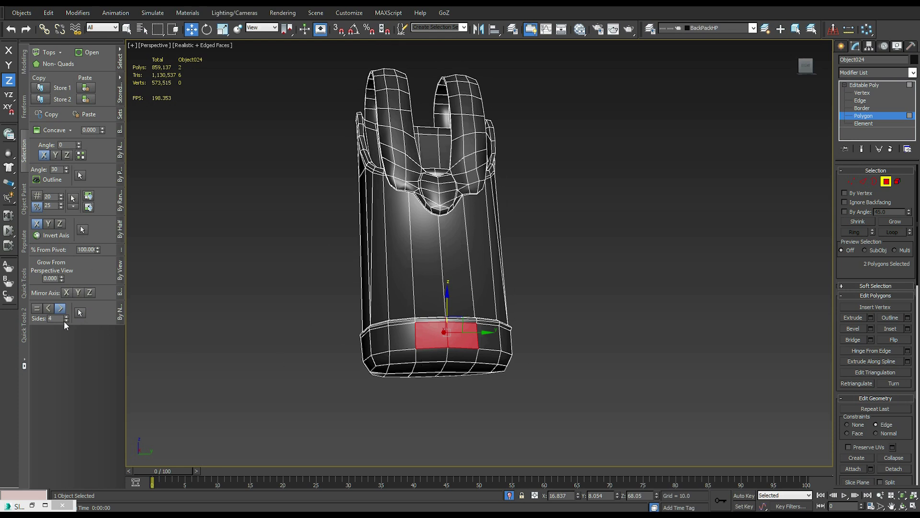
middle_click_drag(253, 316, 320, 114, "alt")
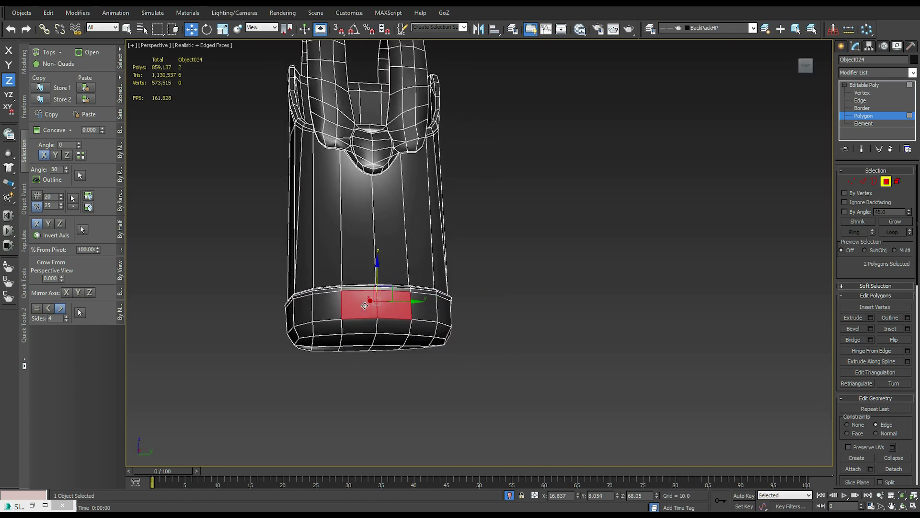
middle_click_drag(393, 306, 460, 330, "alt")
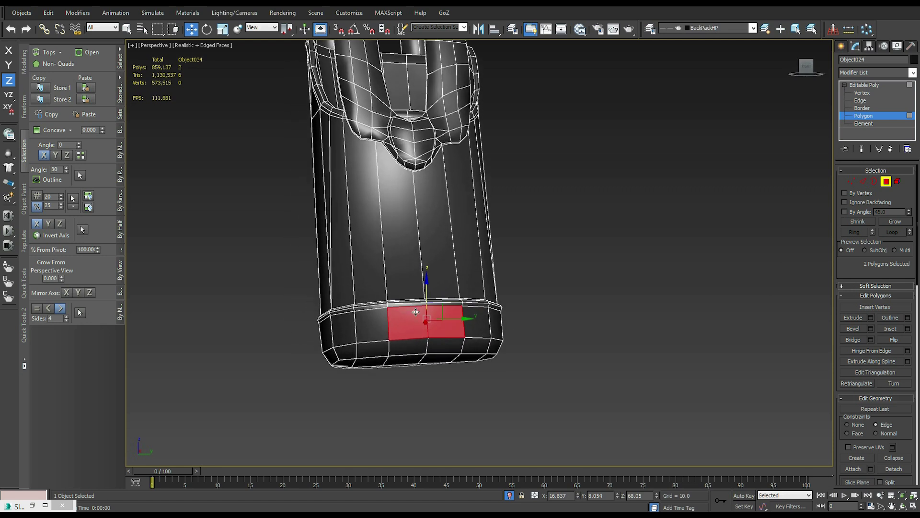
left_click(608, 316)
Select all of the case's vertices and weld them with a threshold of 0.005
left_click(878, 93)
key("ctrl+a")
left_click(907, 317)
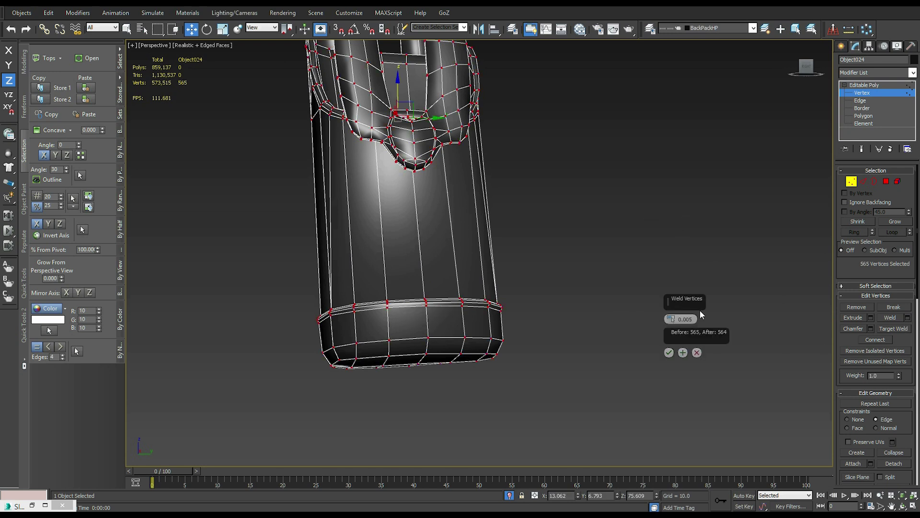
left_click(669, 354)
left_click(668, 352)
middle_click_drag(668, 351, 649, 353, "alt")
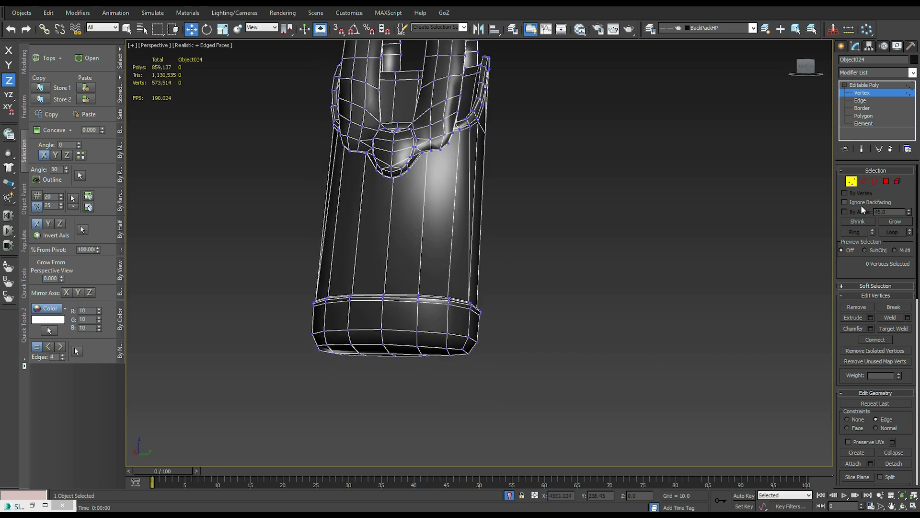
Delete a single four-sided polygon from the front of the case's base band to leave a test hole
left_click(886, 181)
middle_click_drag(743, 273, 735, 273, "alt")
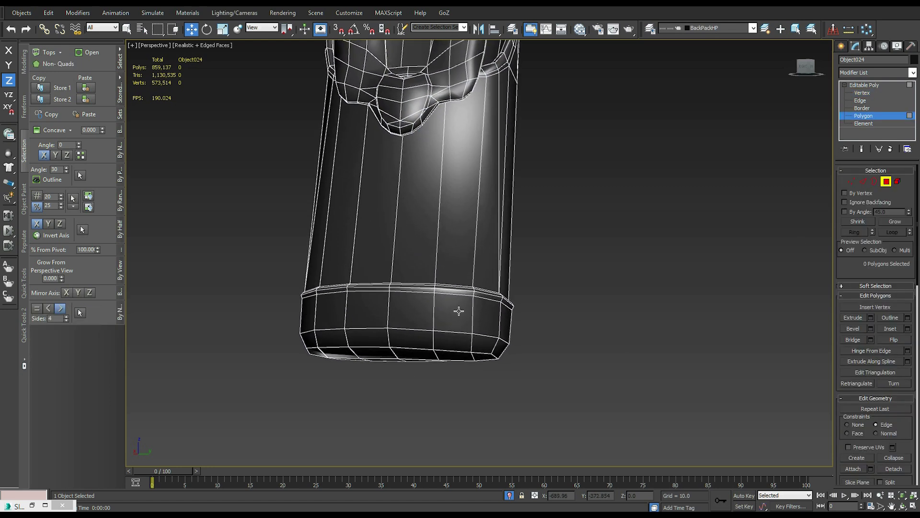
left_click(458, 311)
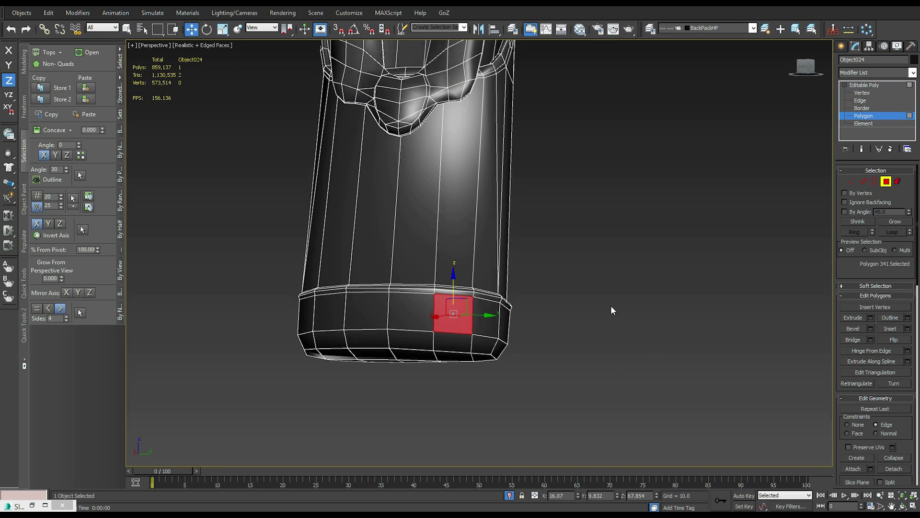
key("Delete")
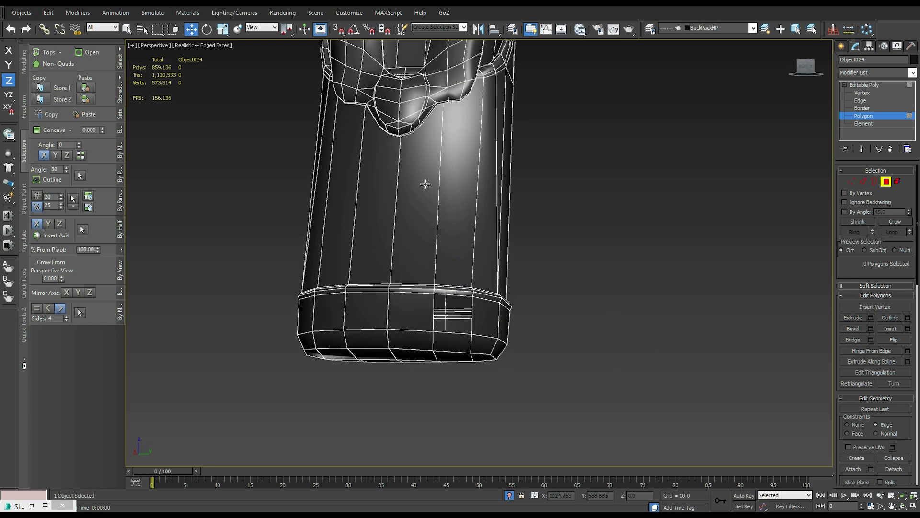
scroll(431, 378, "down", 6)
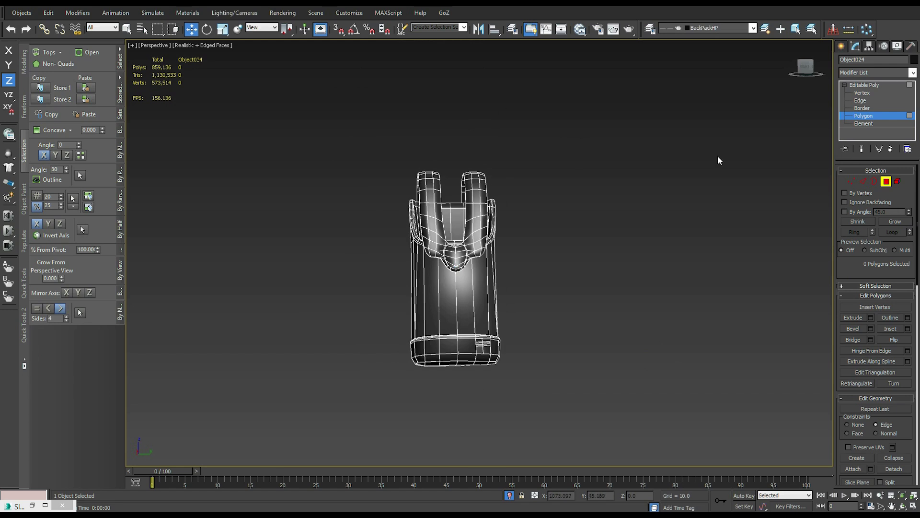
Apply an STL Check modifier to the case and enable its check for all error types with face selection
left_click(865, 85)
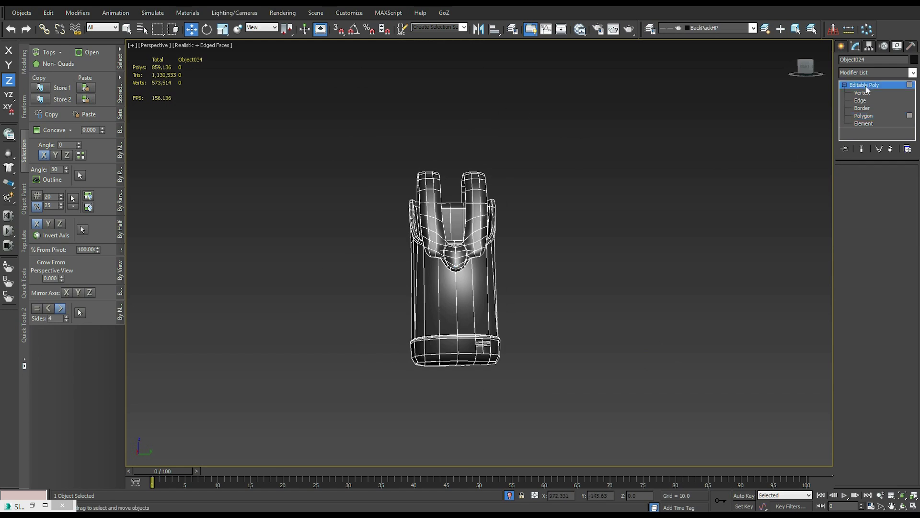
left_click(913, 72)
scroll(869, 349, "down", 12)
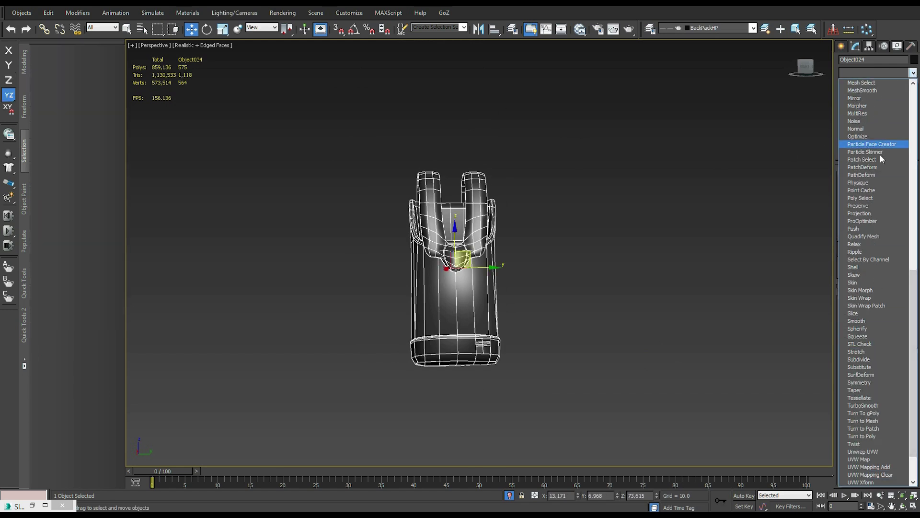
left_click(860, 344)
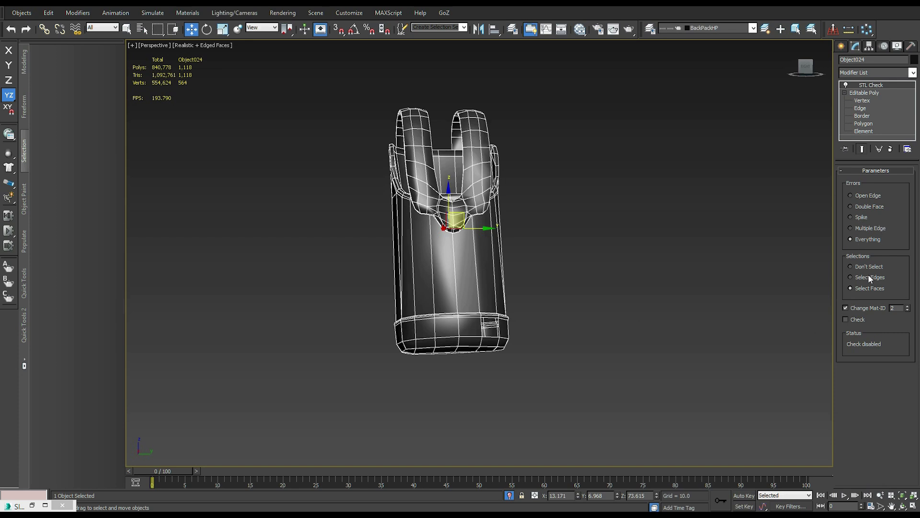
left_click(845, 320)
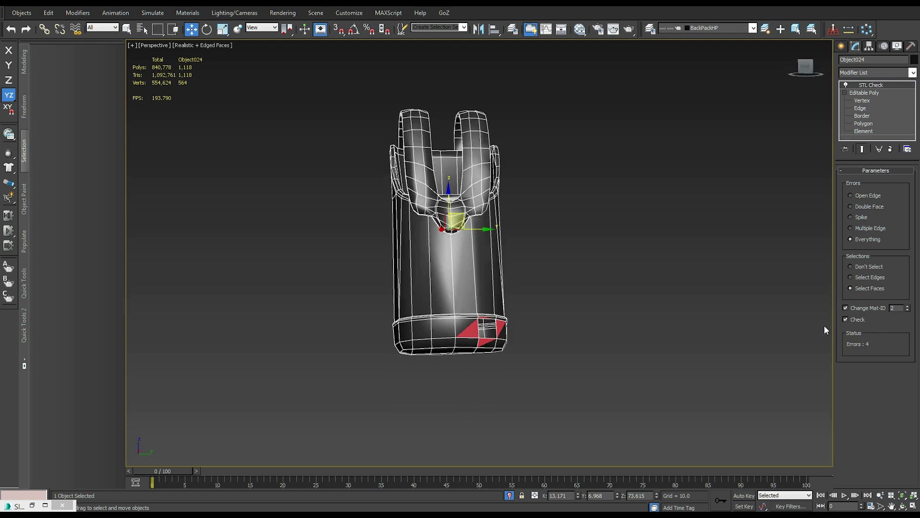
Compare the STL Check's edge and face error selections and examine the flagged area around the base band's hole
scroll(775, 312, "up", 4)
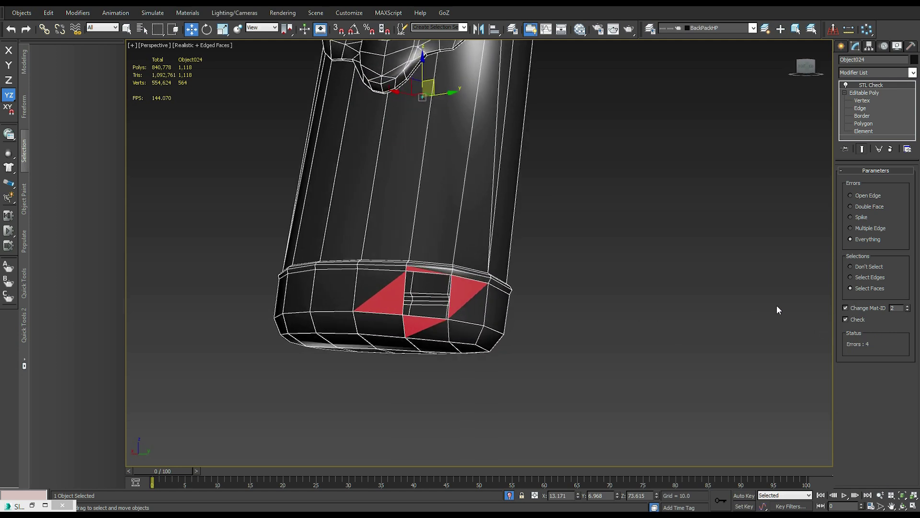
left_click(850, 277)
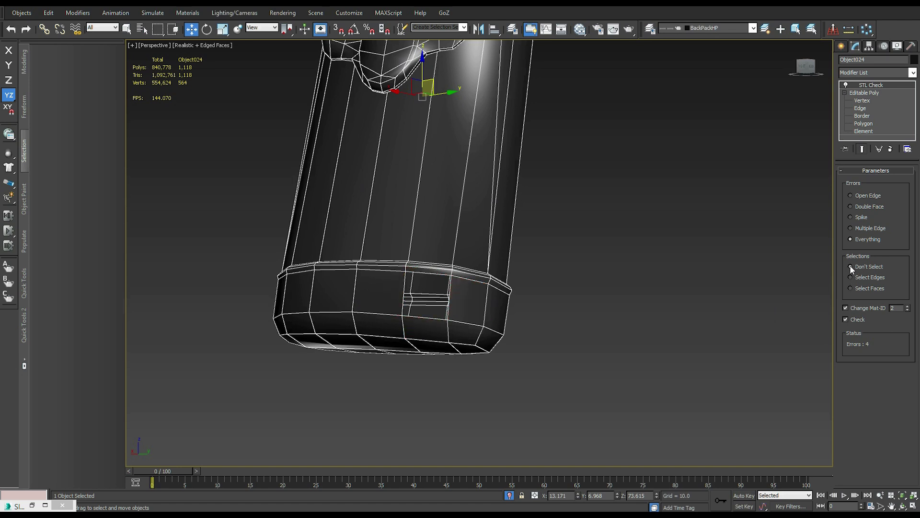
left_click(850, 288)
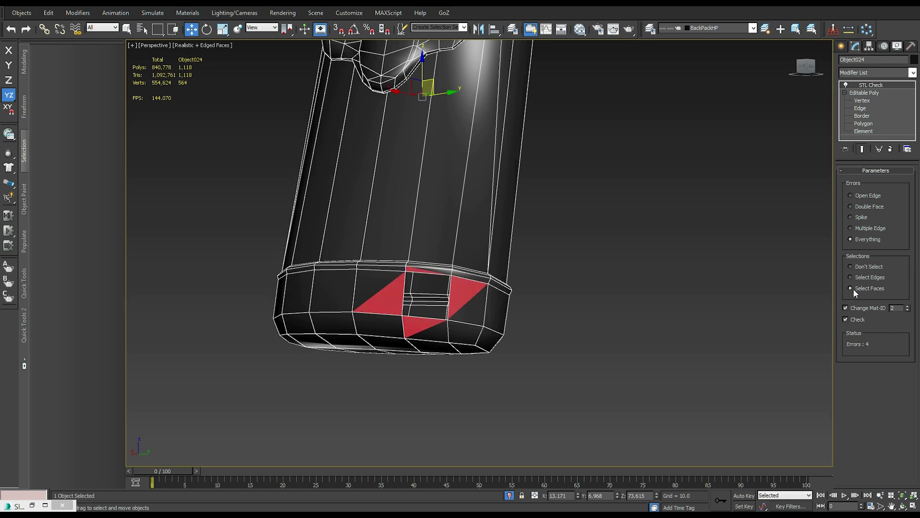
scroll(576, 326, "up", 4)
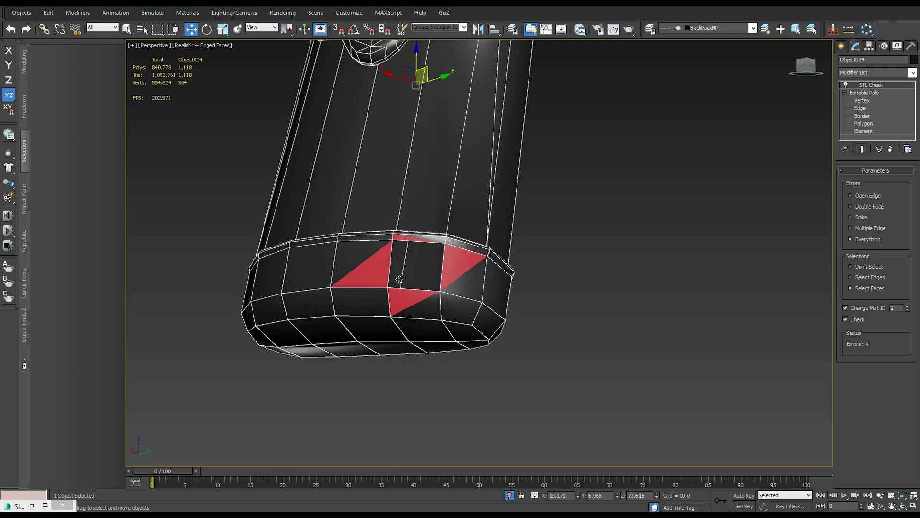
middle_click_drag(417, 251, 427, 272, "alt")
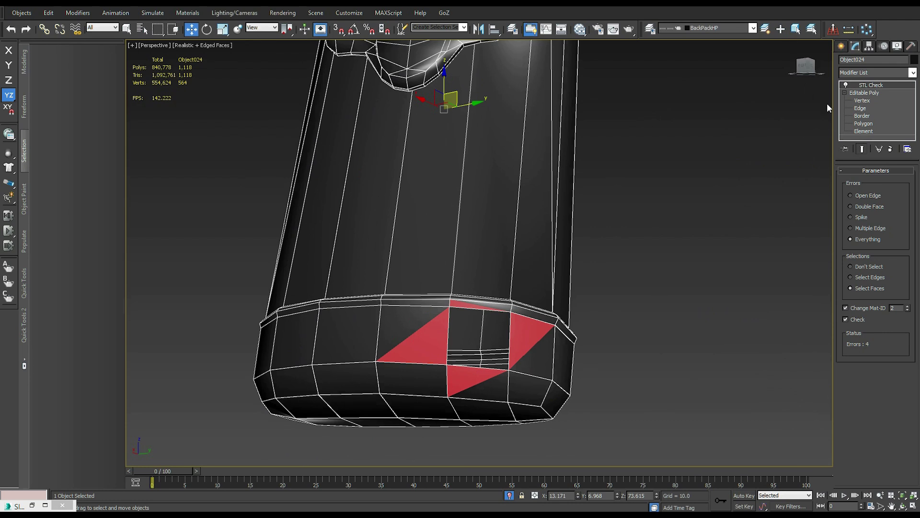
middle_click_drag(712, 190, 626, 332, "alt")
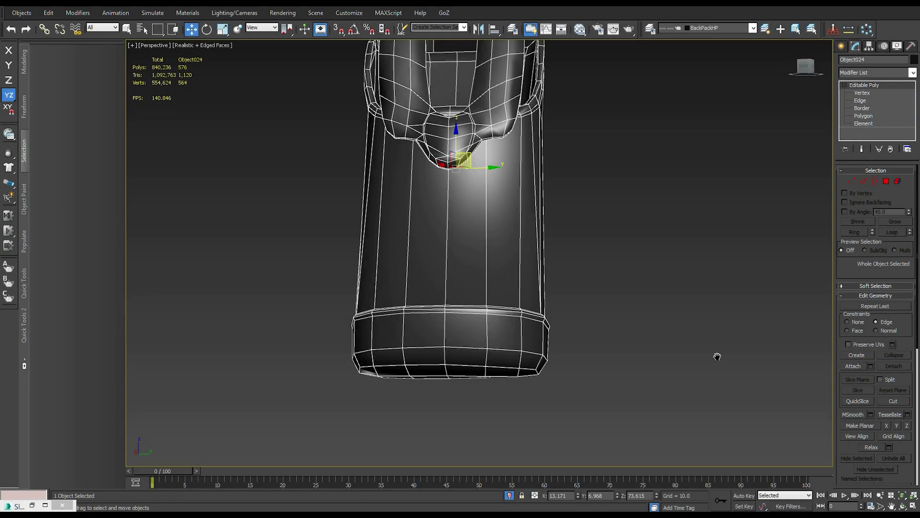
Add a Normal modifier to the backpack case
middle_click_drag(717, 357, 720, 377)
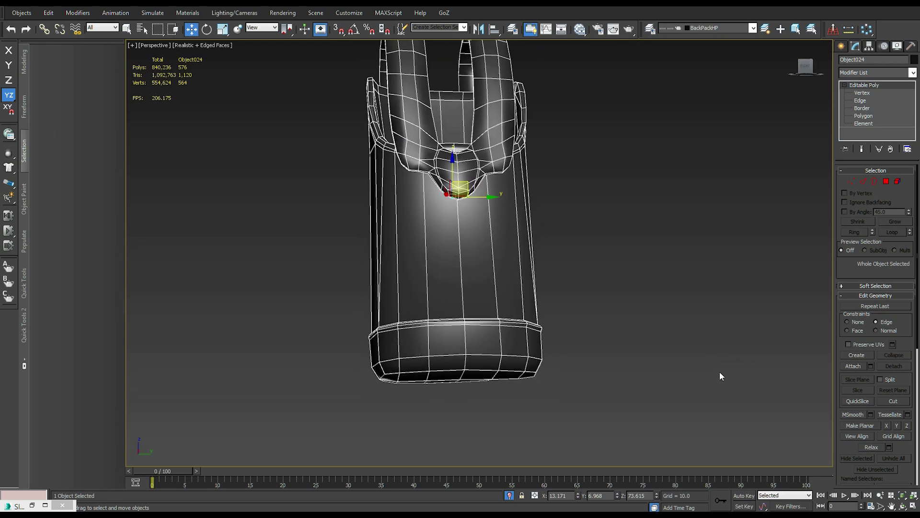
middle_click_drag(562, 226, 503, 239, "alt")
mouse_move(372, 135)
middle_mouse_down("alt")
mouse_move(461, 336)
mouse_move(634, 286)
middle_mouse_up("alt")
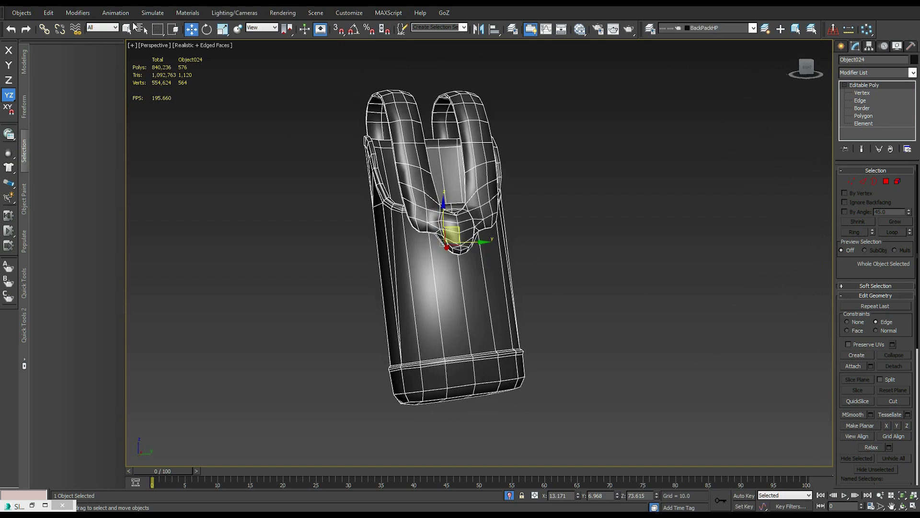
left_click(78, 13)
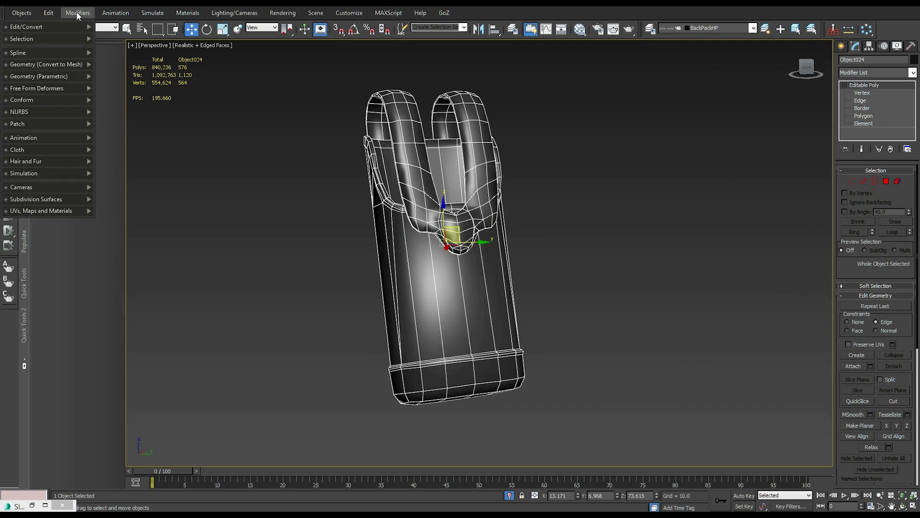
mouse_move(63, 65)
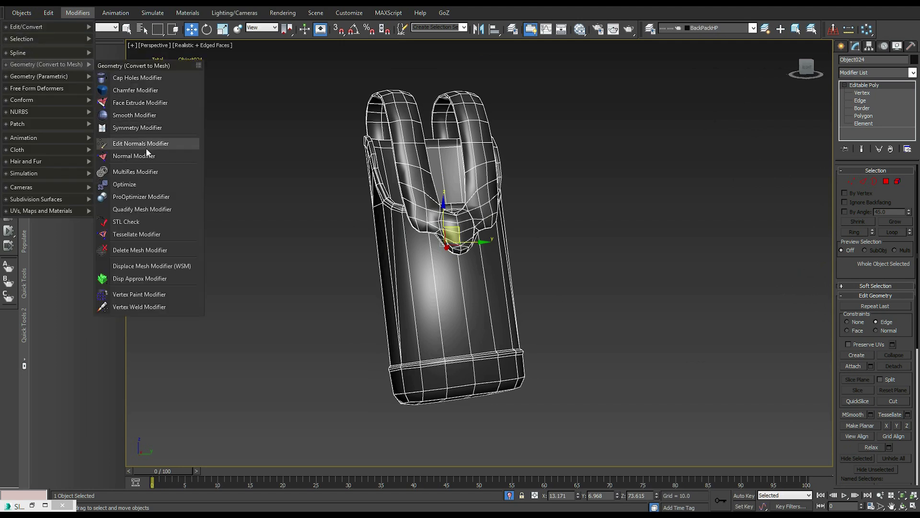
left_click(123, 155)
Turn off the 2-Sided option of Material #86 and put the material editor away
left_click(579, 30)
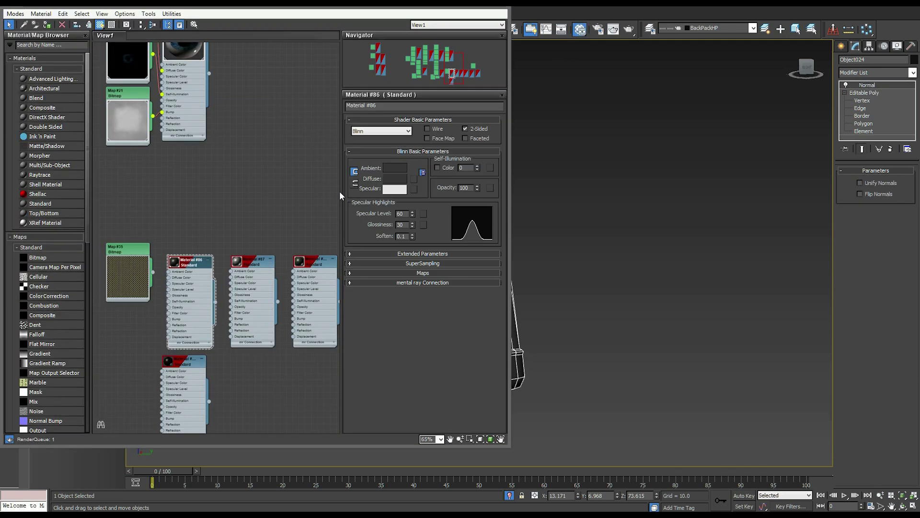
left_click(465, 129)
left_click(479, 11)
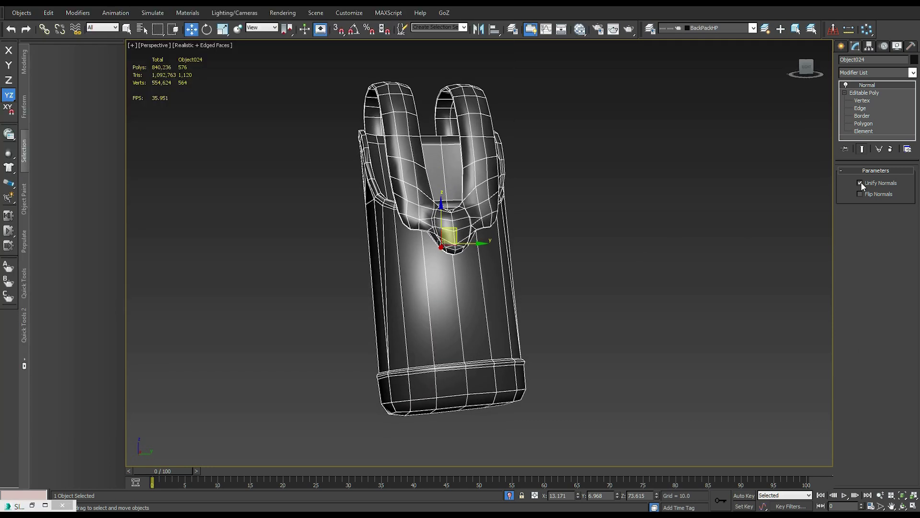
Enable Unify Normals and Flip Normals in the Normal modifier and examine the inverted case from several sides
left_click(859, 194)
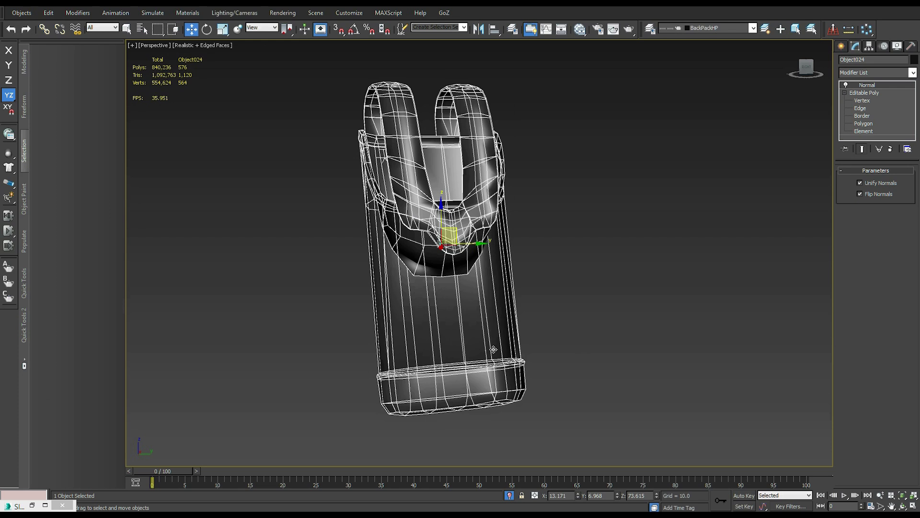
middle_click_drag(501, 427, 556, 374, "alt")
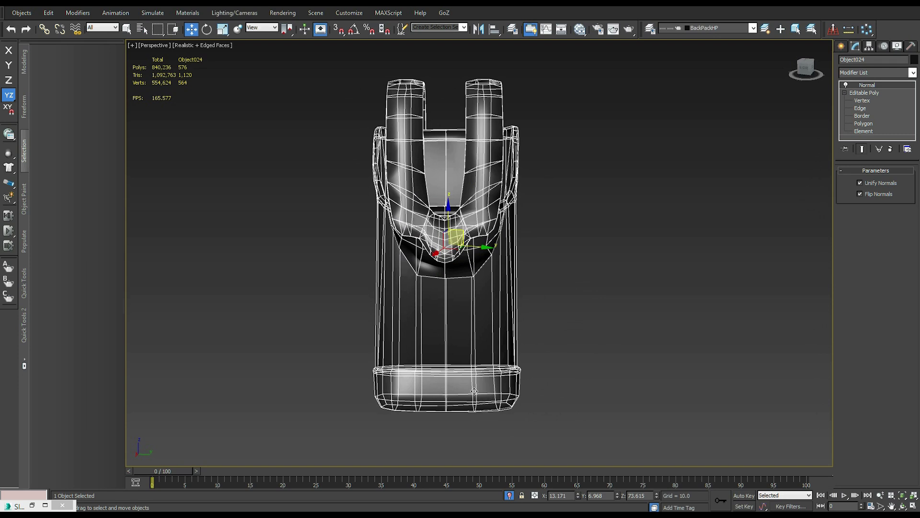
middle_click_drag(331, 157, 611, 301, "alt")
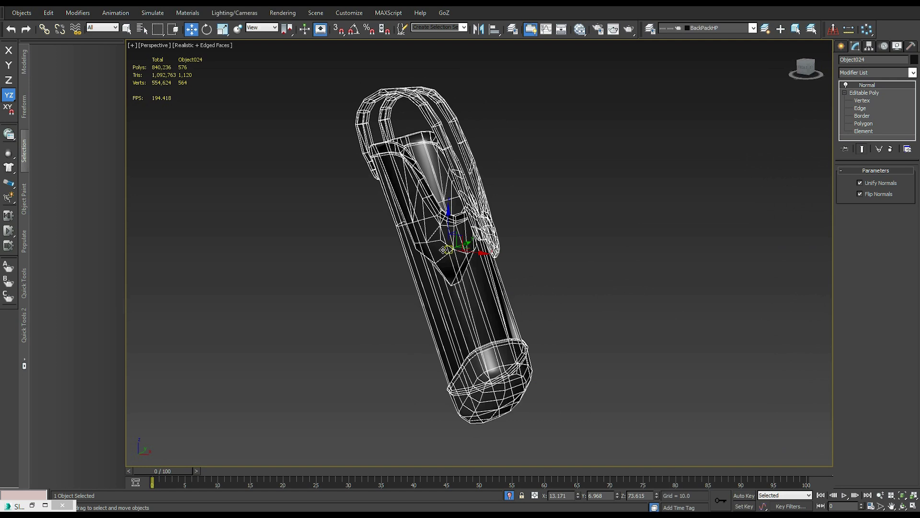
middle_click_drag(444, 249, 497, 333, "alt")
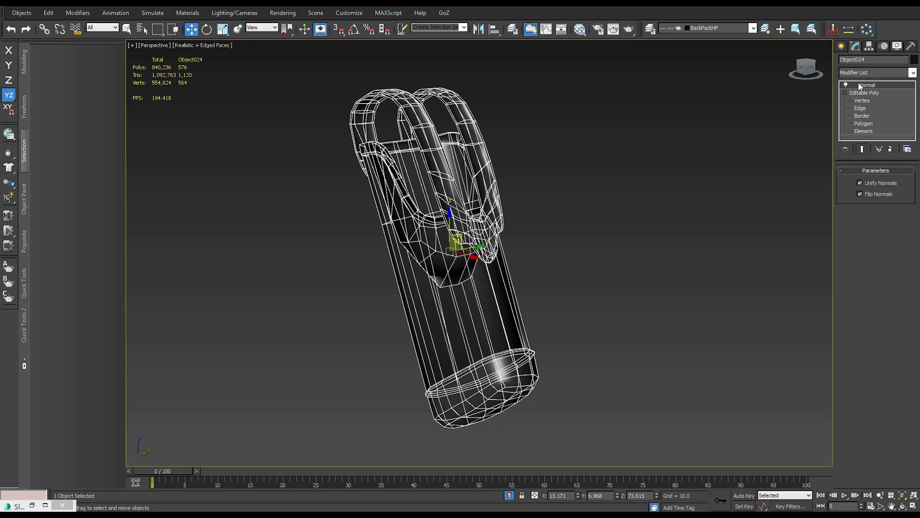
left_click(859, 183)
left_click(860, 182)
middle_click_drag(639, 225, 661, 225, "alt")
Convert the case with its Normal modifier to an Editable Poly
right_click(599, 292)
mouse_move(598, 287)
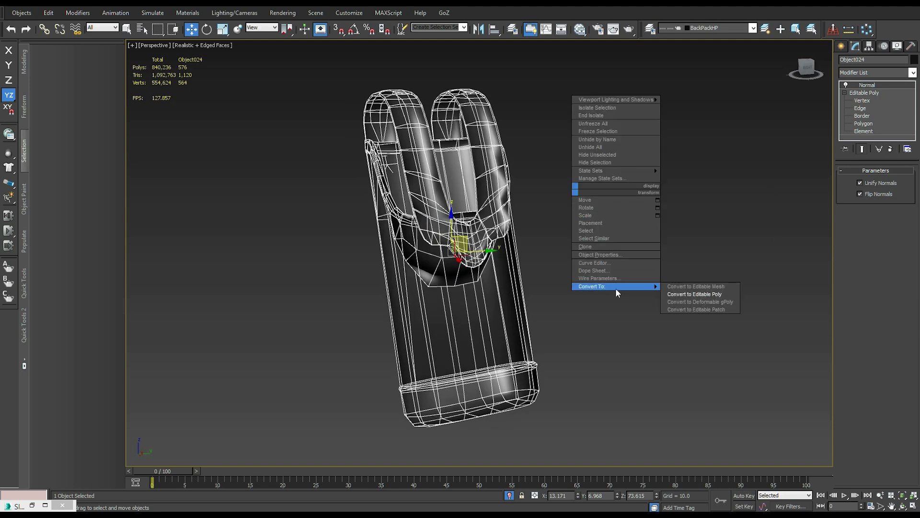
left_click(688, 298)
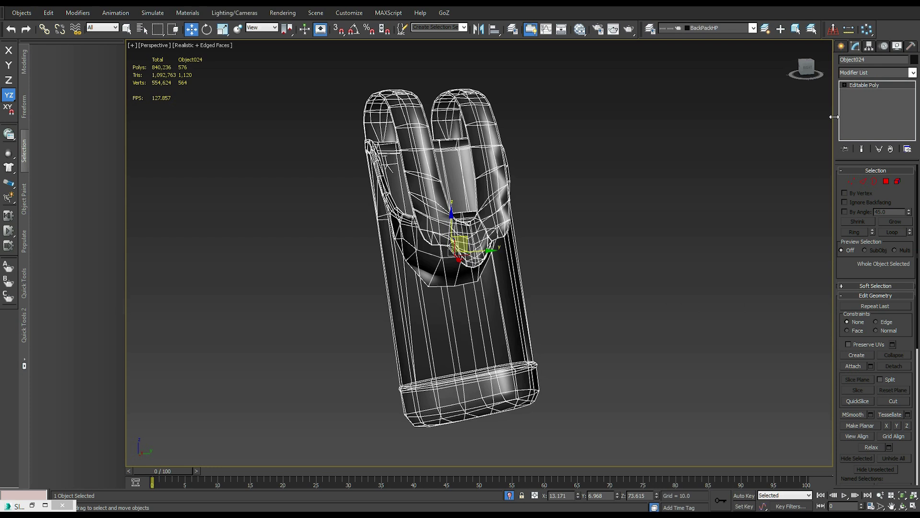
Select all polygons of the case, flip their normals to face outward, and clear the selection
left_click(886, 182)
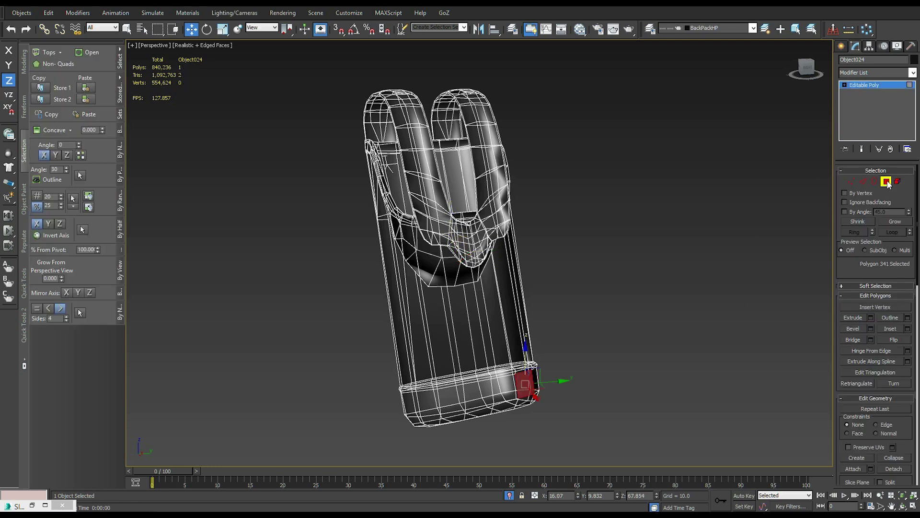
left_click(765, 240)
middle_click_drag(766, 240, 725, 252, "alt")
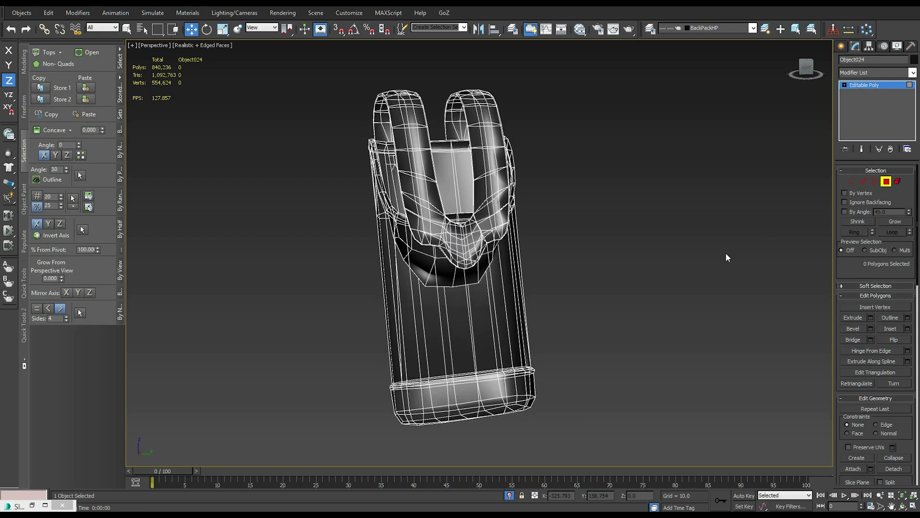
key("ctrl+a")
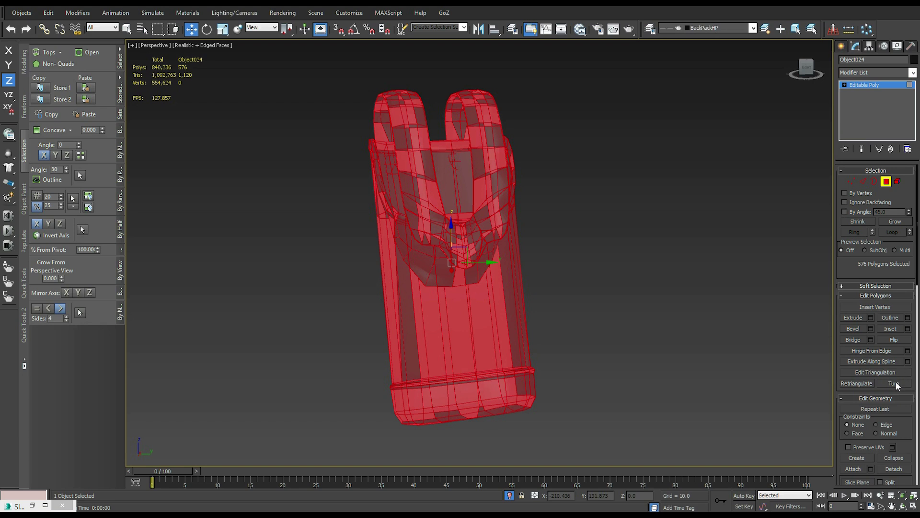
left_click(894, 339)
left_click(655, 327)
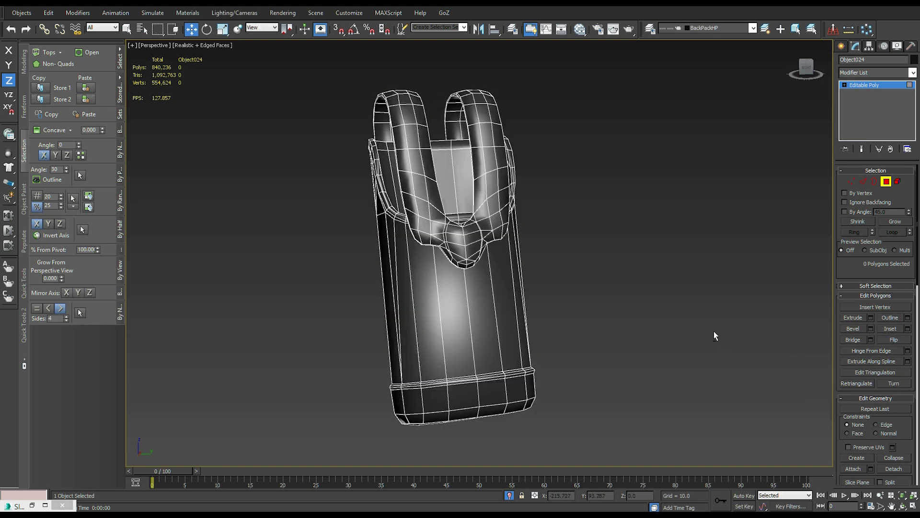
middle_click_drag(672, 332, 727, 334, "alt")
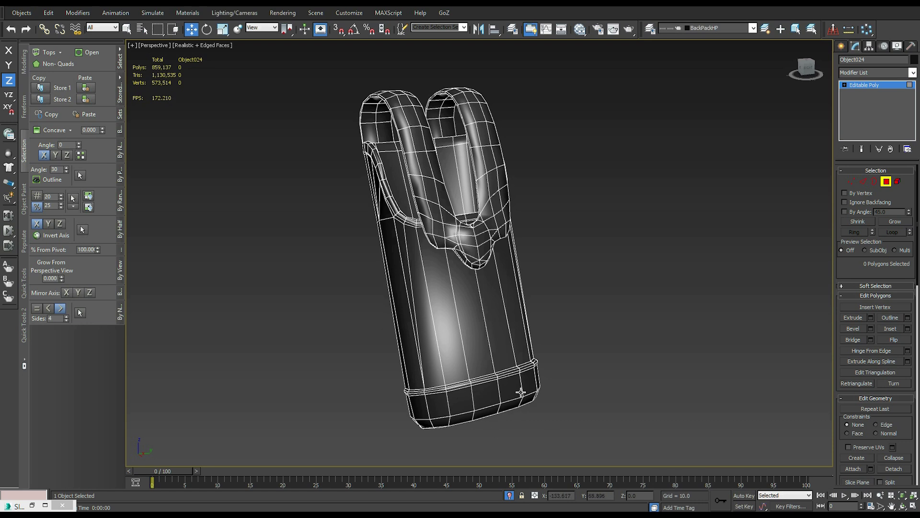
Turn the 2-Sided option of Material #86 back on and put the material editor away
middle_click_drag(636, 361, 587, 346)
left_click(34, 504)
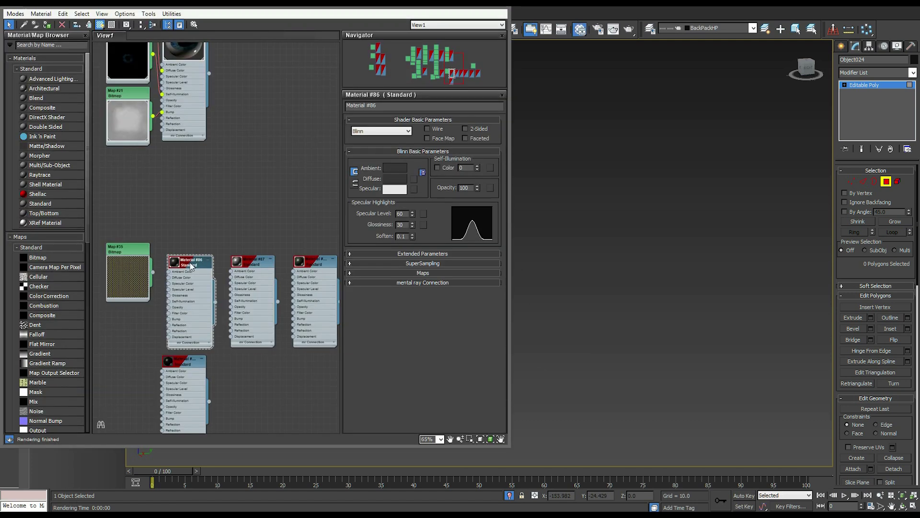
left_click(465, 130)
left_click(474, 10)
Flip a single polygon on the front of the case's bottom band, clear the selection and hide the mesh edges
middle_click_drag(842, 205, 855, 112, "alt")
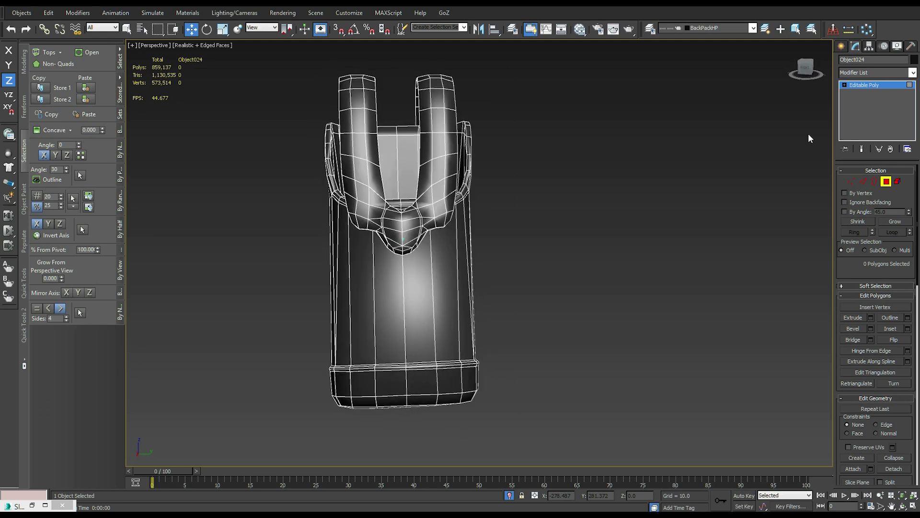
left_click(844, 85)
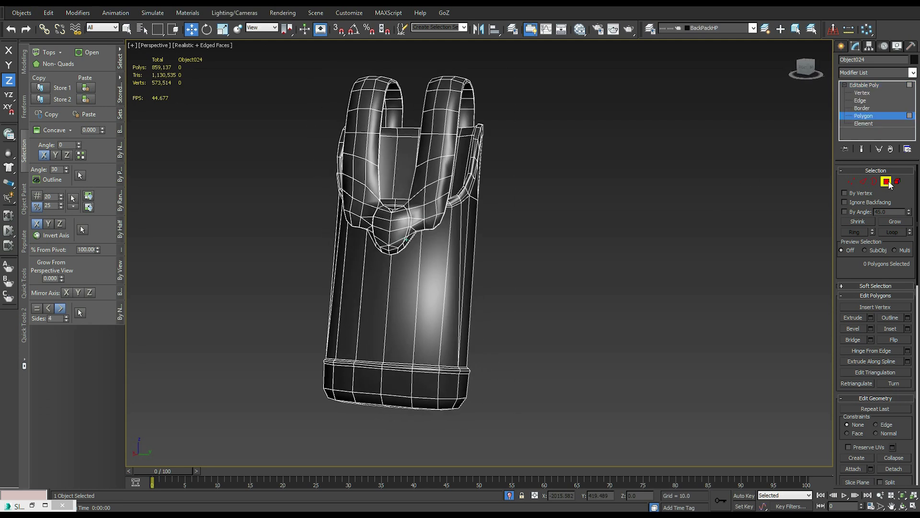
scroll(507, 406, "up", 2)
left_click(390, 389)
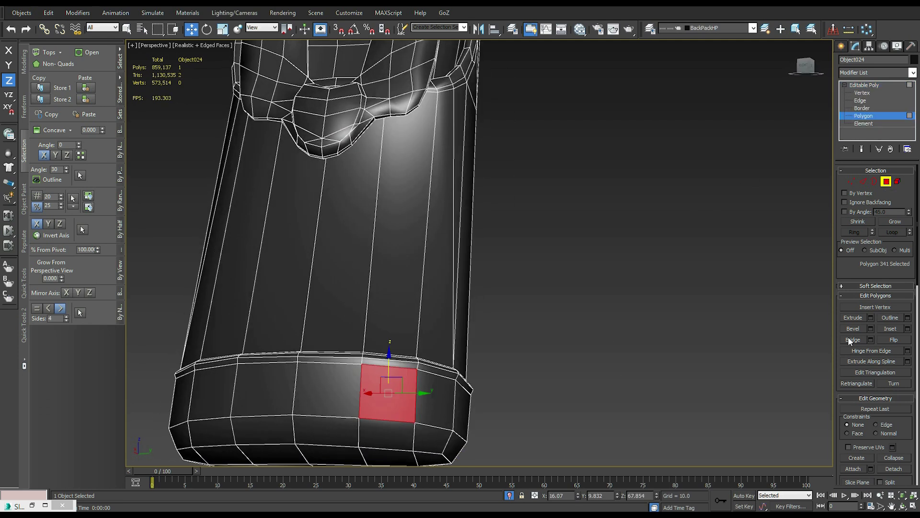
left_click(894, 339)
left_click(711, 375)
scroll(708, 371, "down", 2)
key("F4")
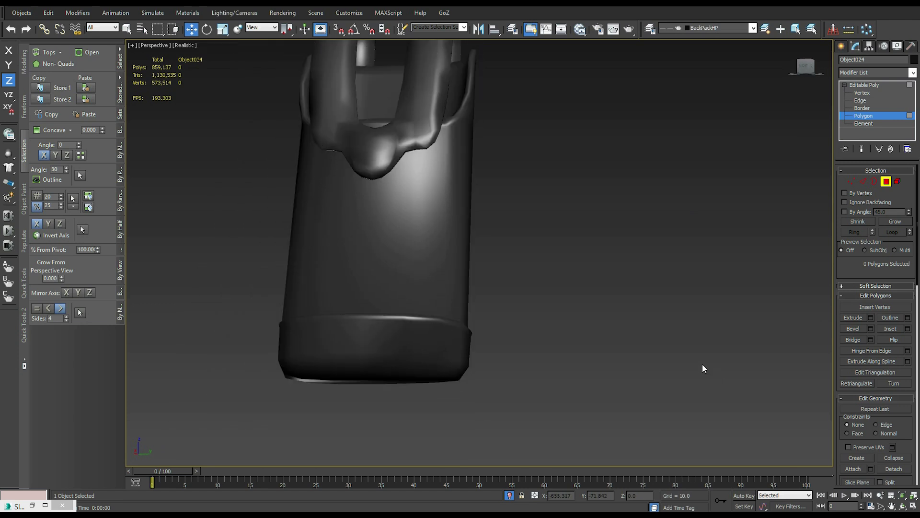
Render the perspective view to examine the bottom band's shading, render it again from another angle, and show the mesh edges
middle_click_drag(488, 360, 427, 372, "alt")
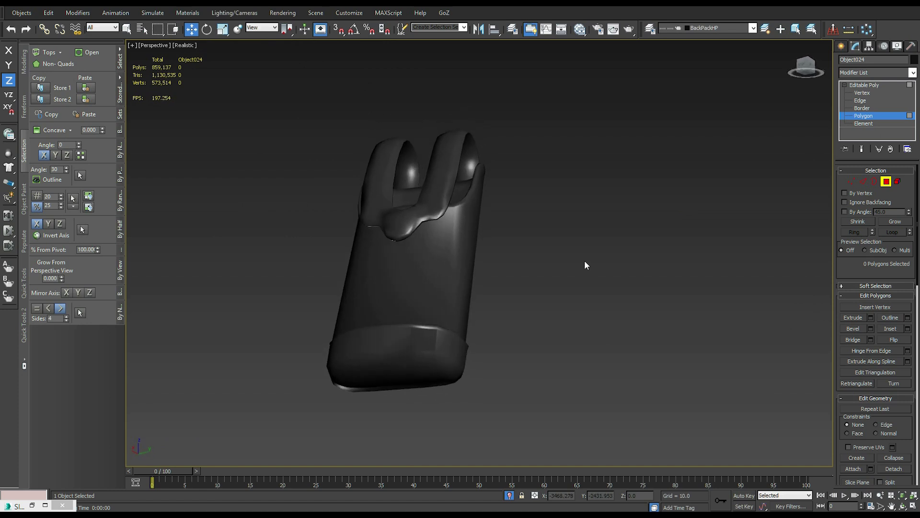
mouse_move(437, 332)
middle_mouse_down("alt")
mouse_move(421, 335)
mouse_move(443, 234)
mouse_move(498, 192)
middle_mouse_up("alt")
left_click(628, 29)
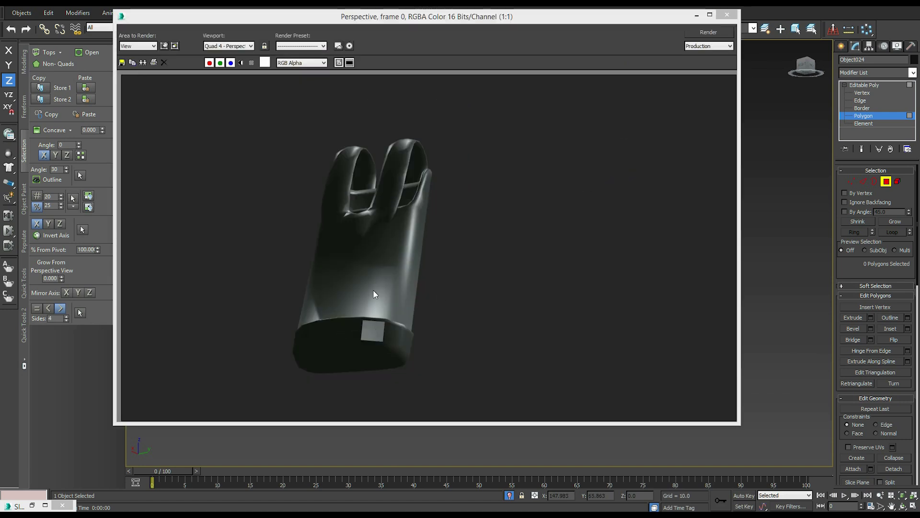
left_click(727, 15)
middle_click_drag(638, 191, 482, 317, "alt")
middle_click_drag(456, 356, 513, 355, "alt")
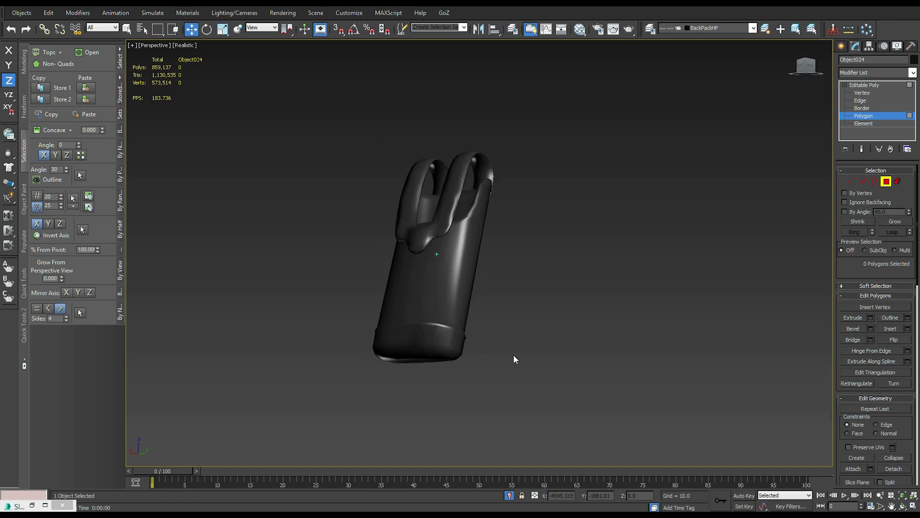
left_click(625, 30)
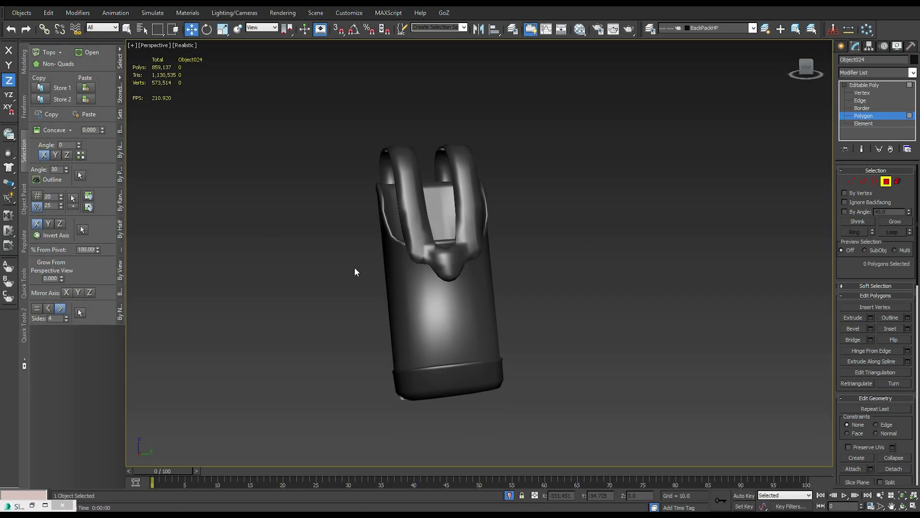
key("F4")
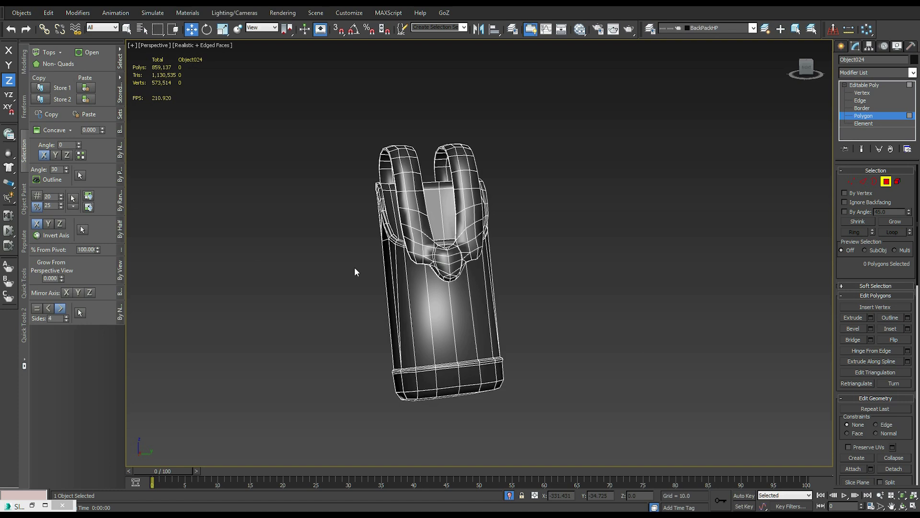
Look up the Reset XForm utility, try scaling the whole case uniformly to about 175%, and undo the scaling
left_click(911, 46)
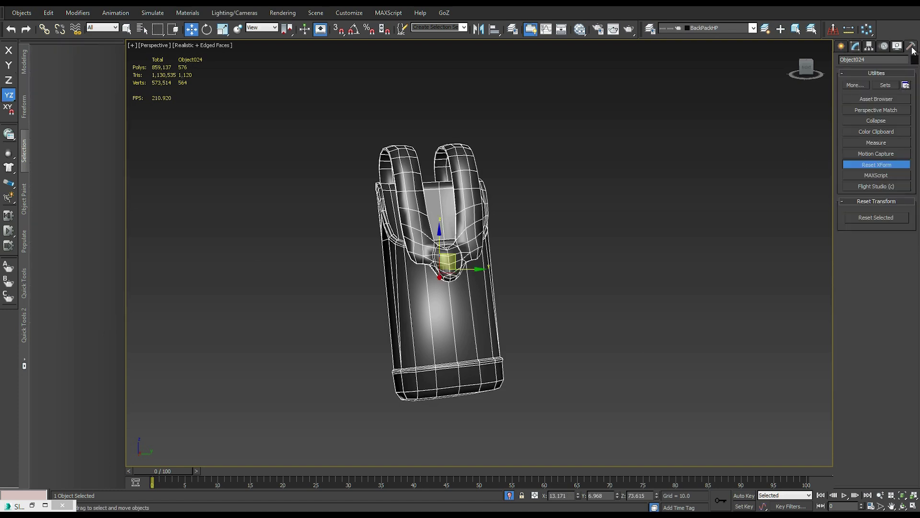
left_click(875, 164)
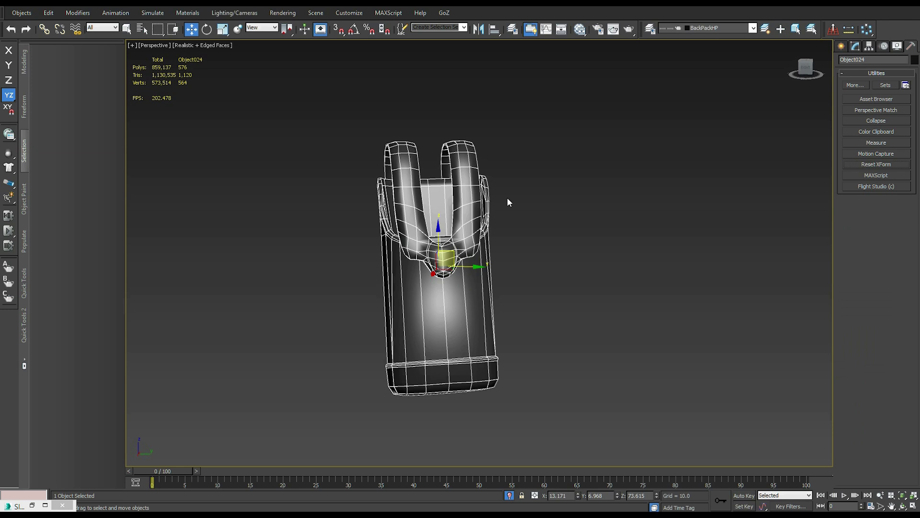
right_click(568, 221)
left_click(599, 248)
scroll(443, 256, "up", 3)
scroll(443, 256, "down", 4)
middle_click_drag(443, 256, 478, 150, "alt")
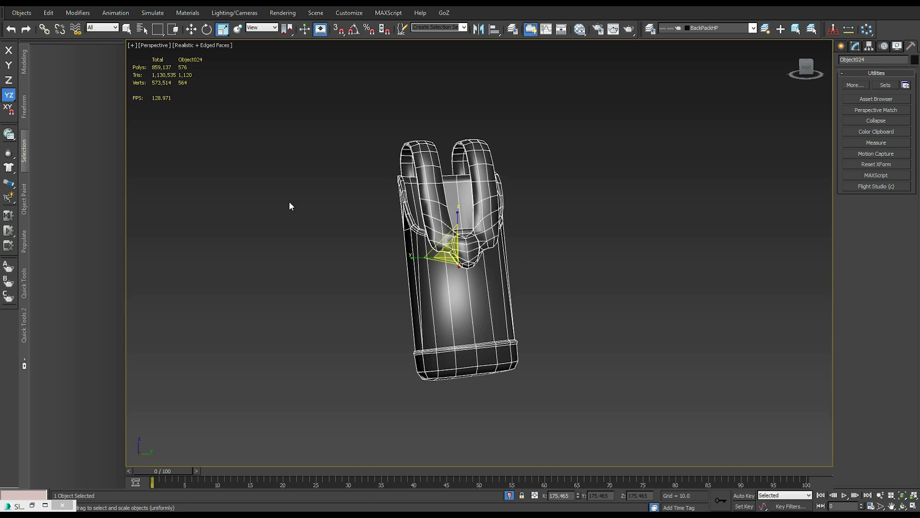
key("ctrl+z")
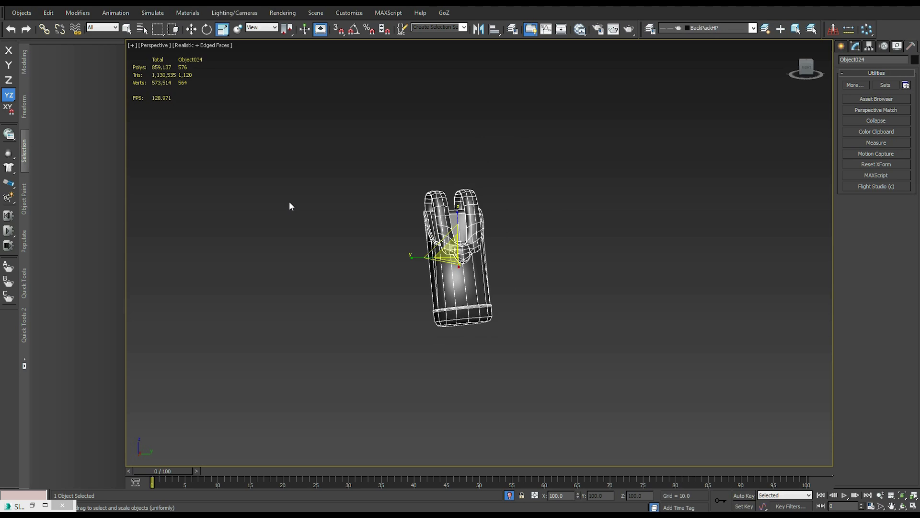
Return to the case's Editable Poly settings, frame the case in the viewport and switch to the Select tool
right_click(534, 191)
left_click(512, 278)
left_click(856, 47)
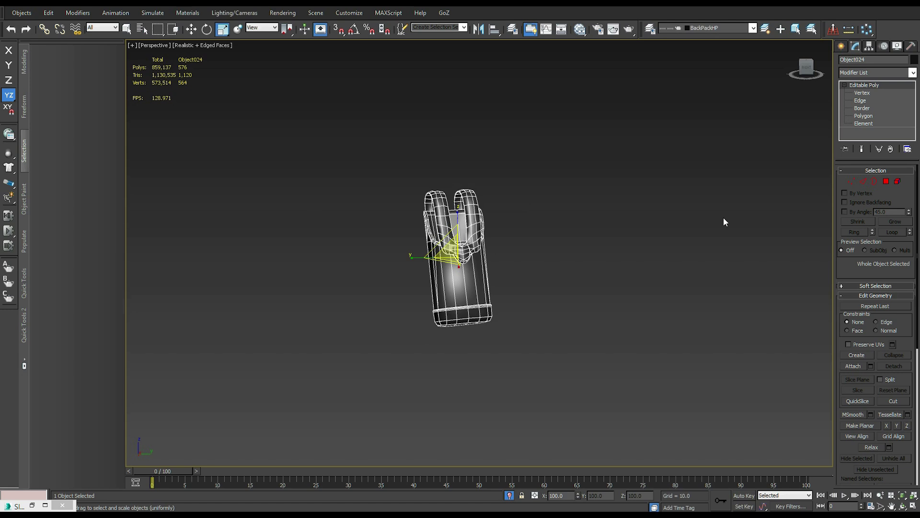
key("z")
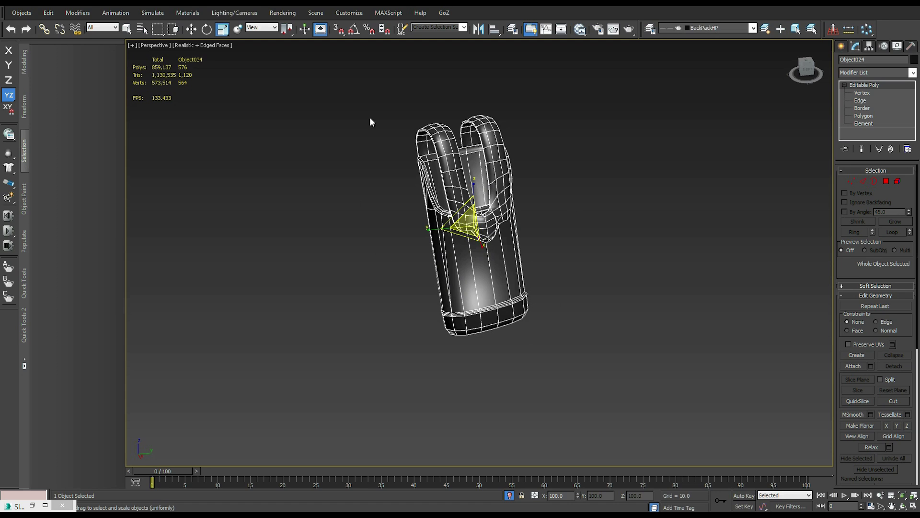
middle_click_drag(551, 297, 594, 256, "alt")
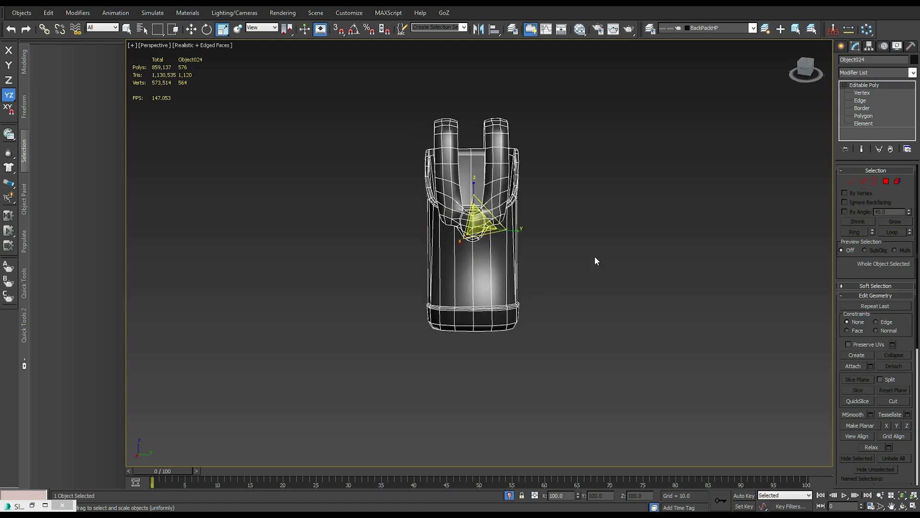
right_click(594, 256)
left_click(618, 295)
middle_click_drag(619, 297, 378, 218, "alt")
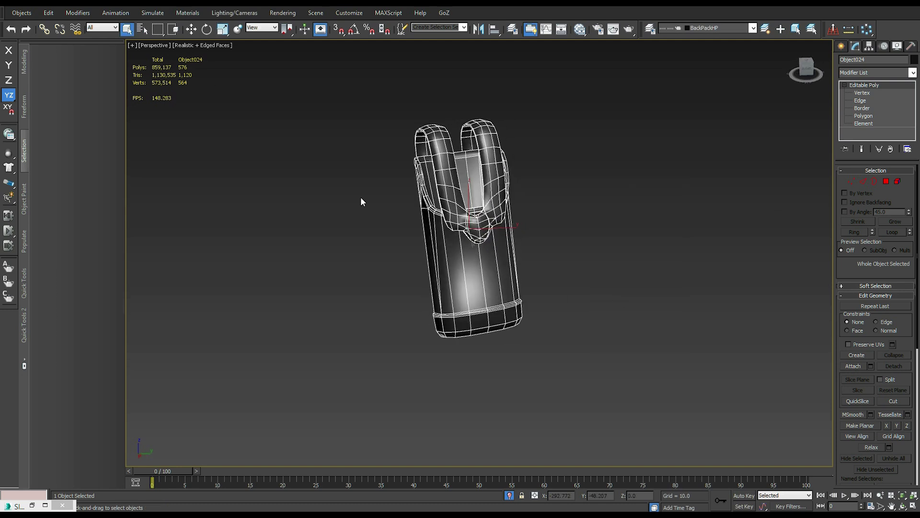
Start an OBJ export of the case under the name 12, turn off Export materials, review the options and cancel the export
key("alt+f")
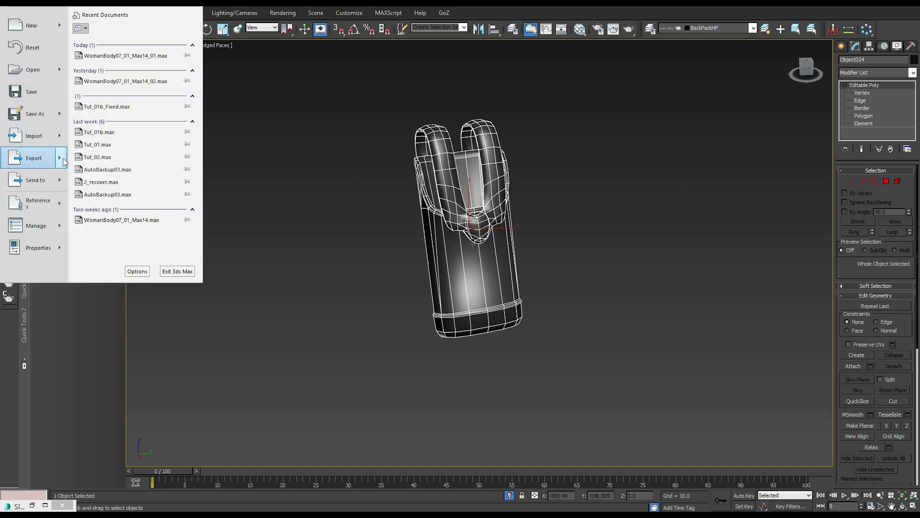
mouse_move(34, 158)
left_click(111, 73)
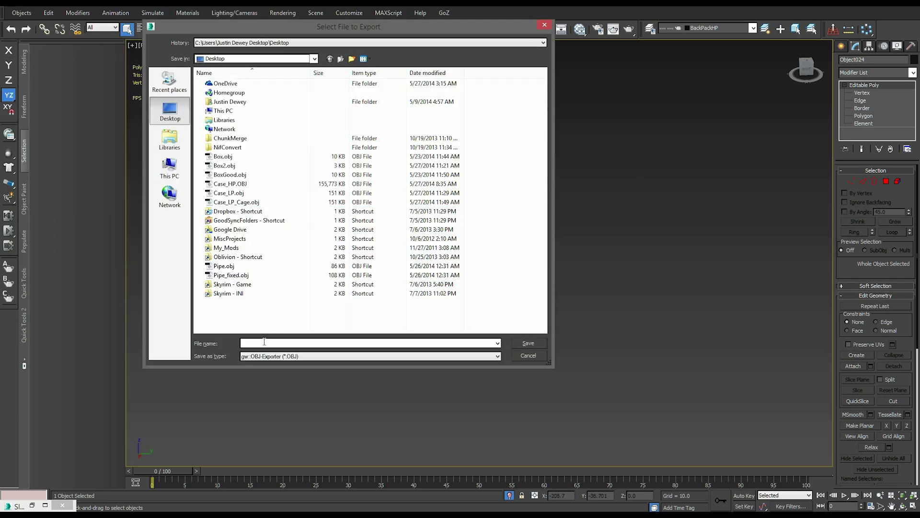
left_click(264, 342)
type("12")
left_click(529, 343)
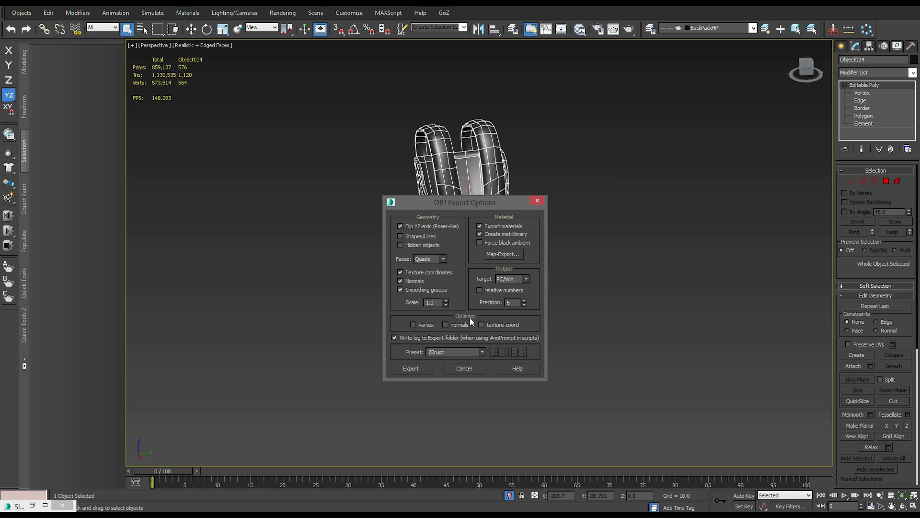
left_click(480, 226)
left_click_drag(454, 208, 433, 212)
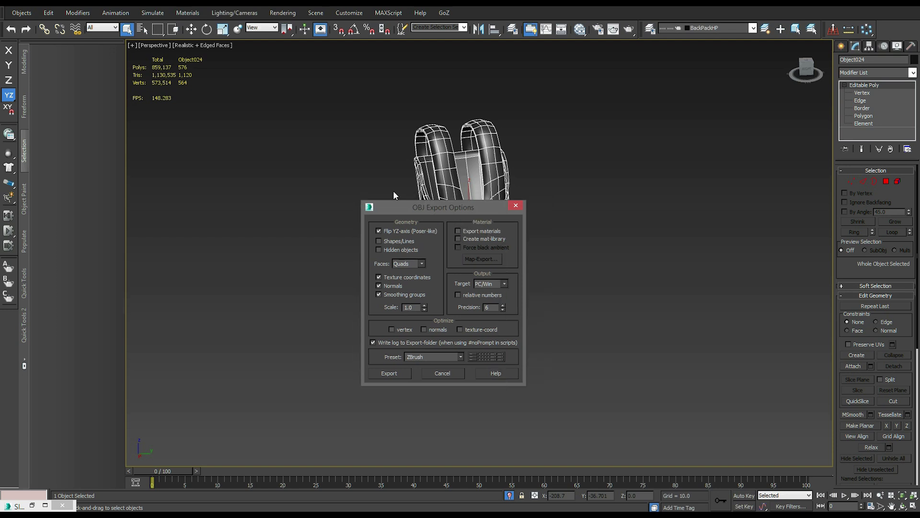
left_click(450, 374)
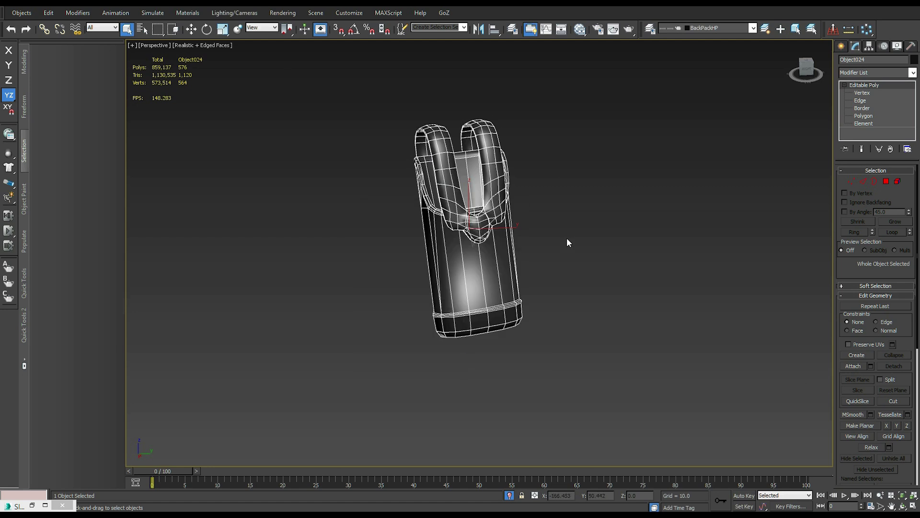
middle_click_drag(585, 261, 585, 262, "alt")
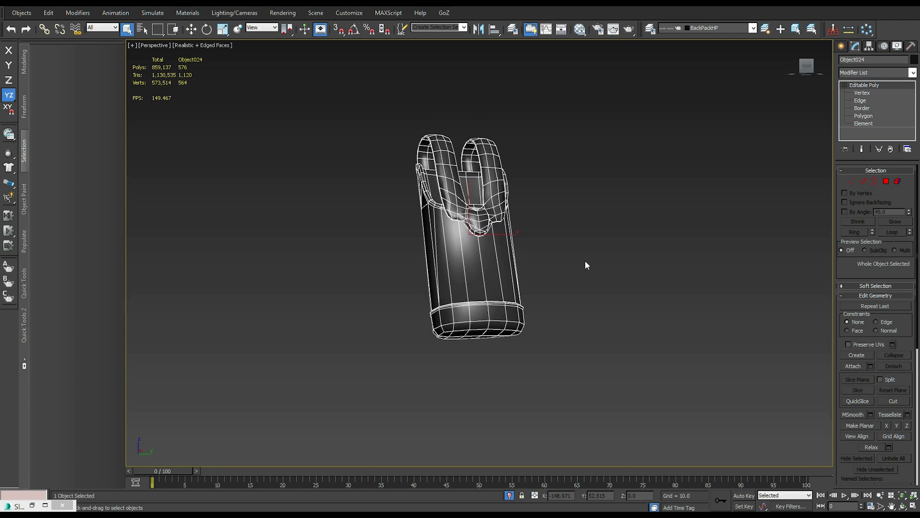
middle_click_drag(585, 261, 585, 261, "alt")
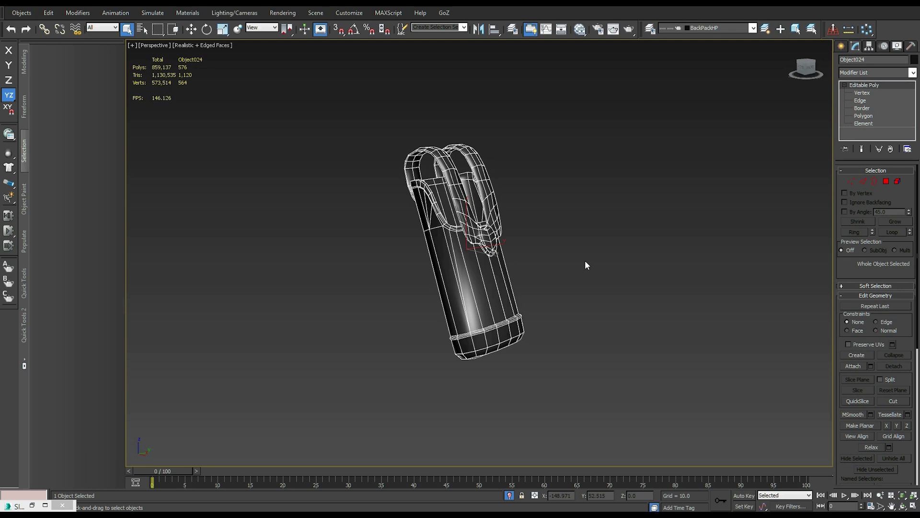
middle_click_drag(585, 260, 585, 260, "alt")
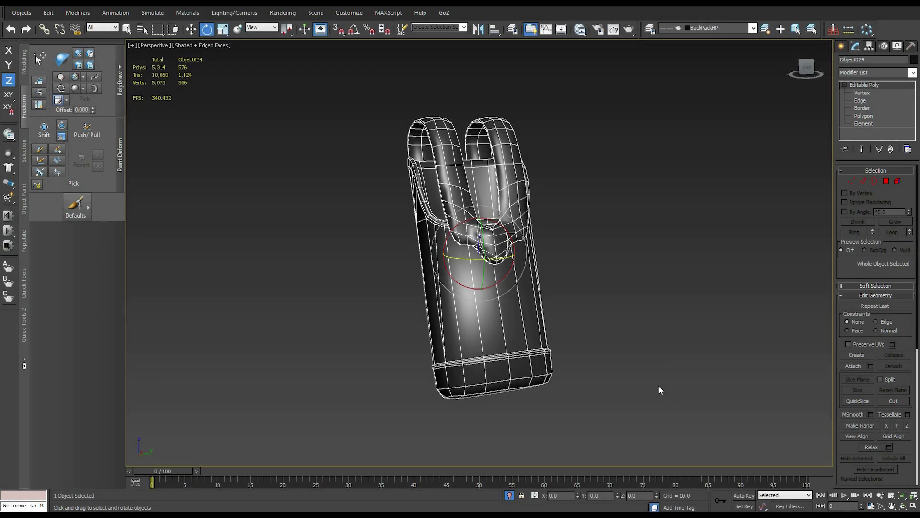
Add an Edit Normals modifier to the case and enter its Normal sub-object level
mouse_move(659, 389)
middle_mouse_down("alt")
mouse_move(610, 360)
mouse_move(503, 188)
middle_mouse_up("alt")
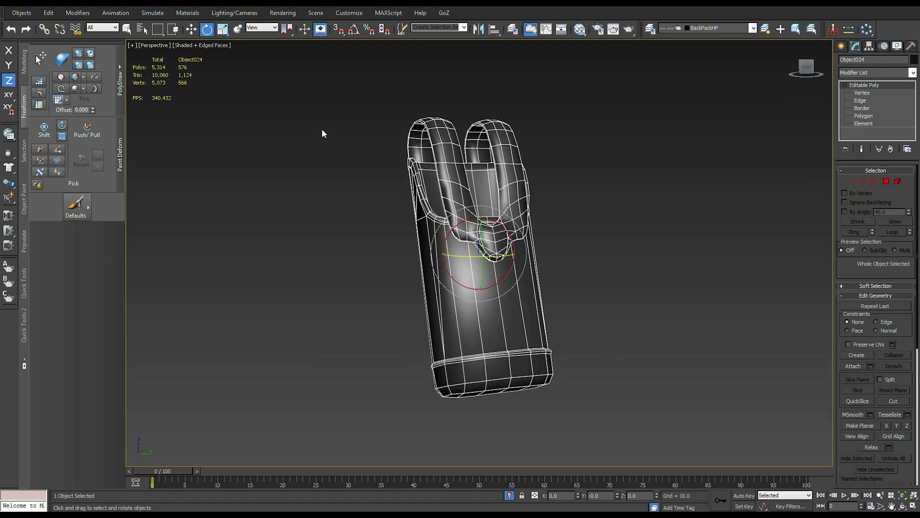
left_click(77, 13)
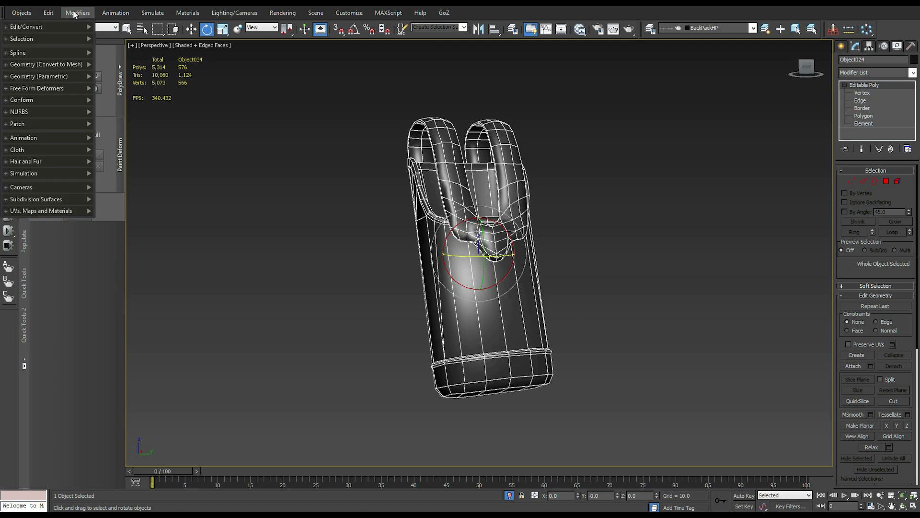
mouse_move(58, 67)
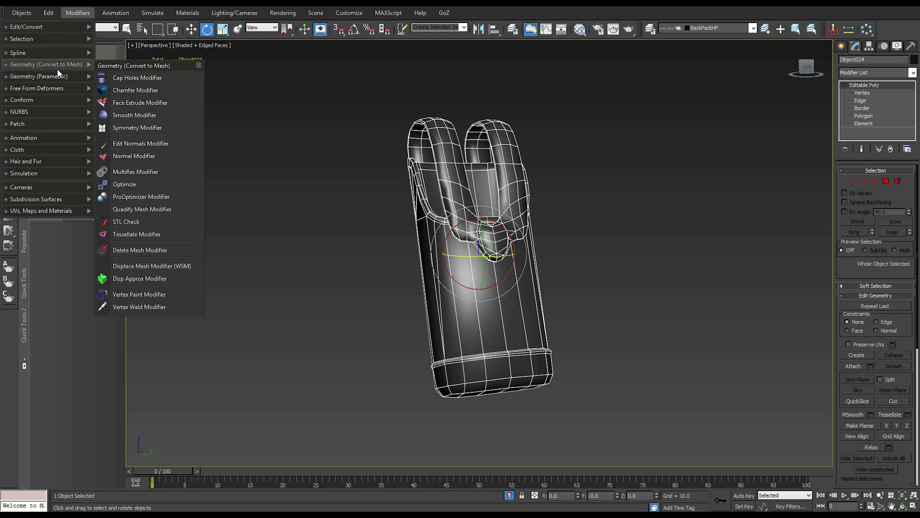
left_click(154, 142)
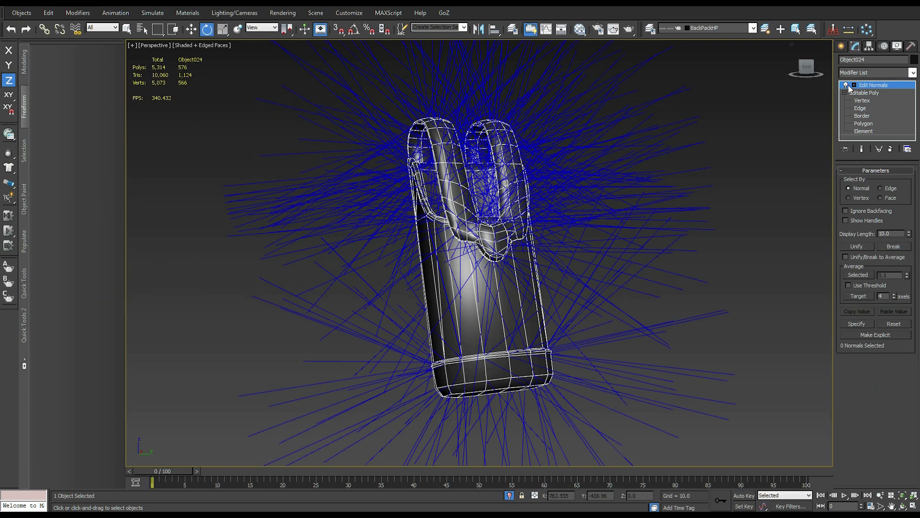
left_click(870, 86)
Select a single normal on the upper edge of the case's bottom band, rotate it freely and examine the shading around it
middle_click_drag(715, 217, 522, 64, "alt")
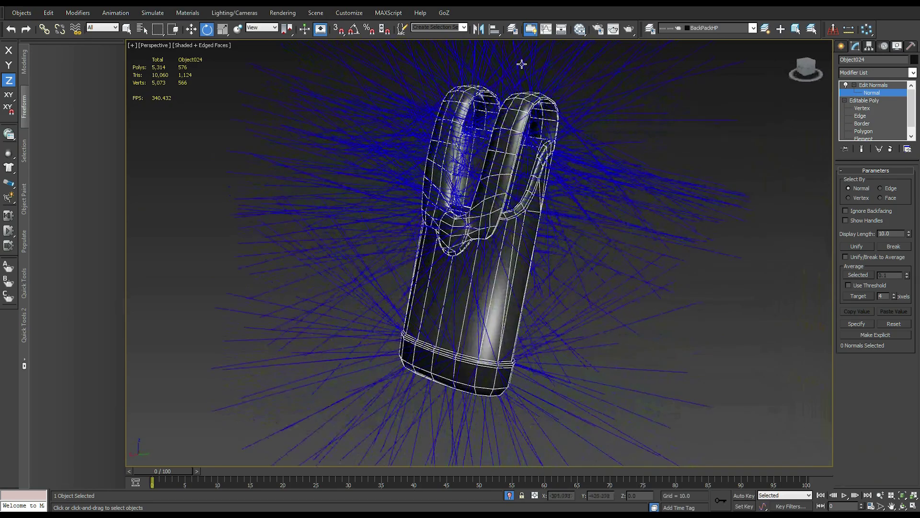
middle_click_drag(602, 177, 468, 293, "alt")
middle_click_drag(402, 286, 458, 304, "alt")
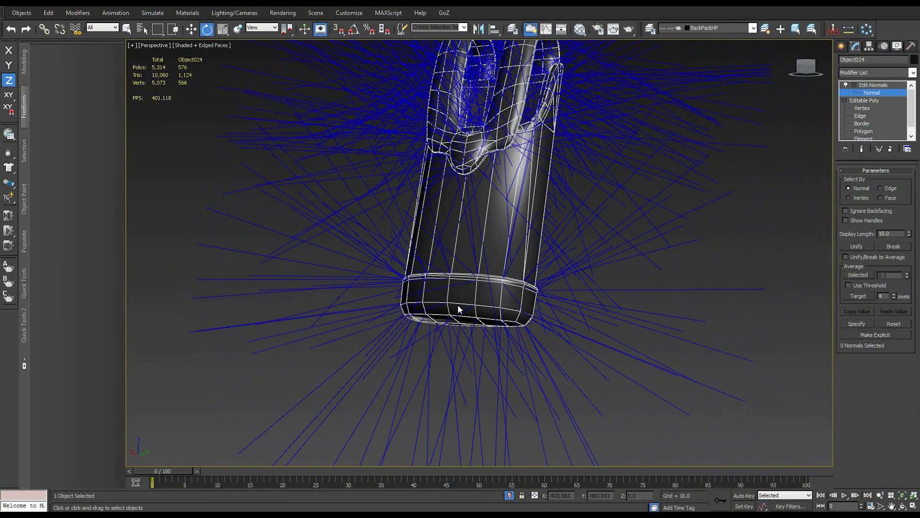
mouse_move(829, 183)
middle_mouse_down("alt")
mouse_move(706, 274)
mouse_move(508, 264)
middle_mouse_up("alt")
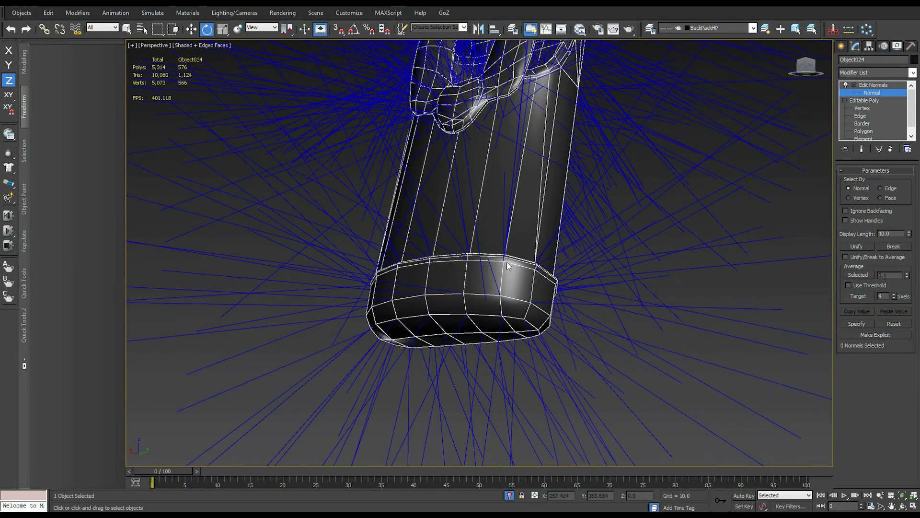
left_click(503, 261)
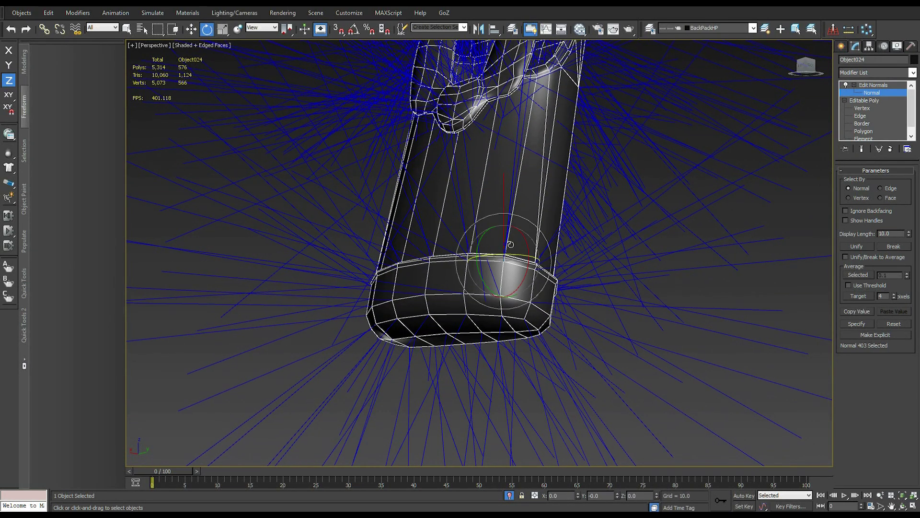
left_click_drag(517, 213, 536, 307)
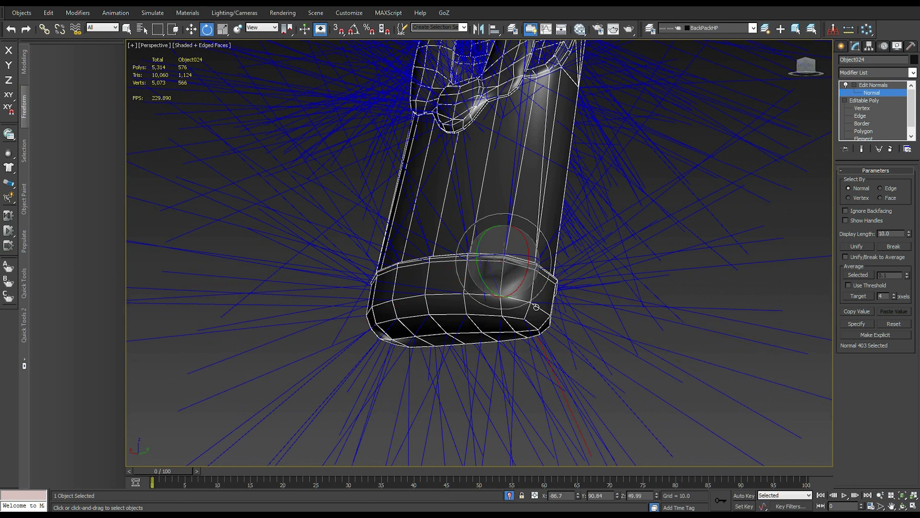
middle_click_drag(536, 307, 544, 293, "alt")
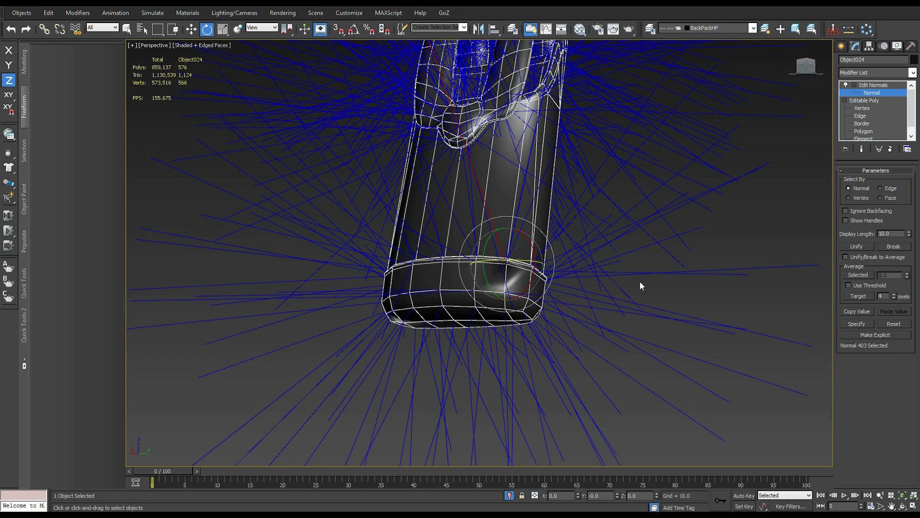
Select all of the case's normals and reset them to their default directions
middle_click_drag(637, 280, 780, 257, "alt")
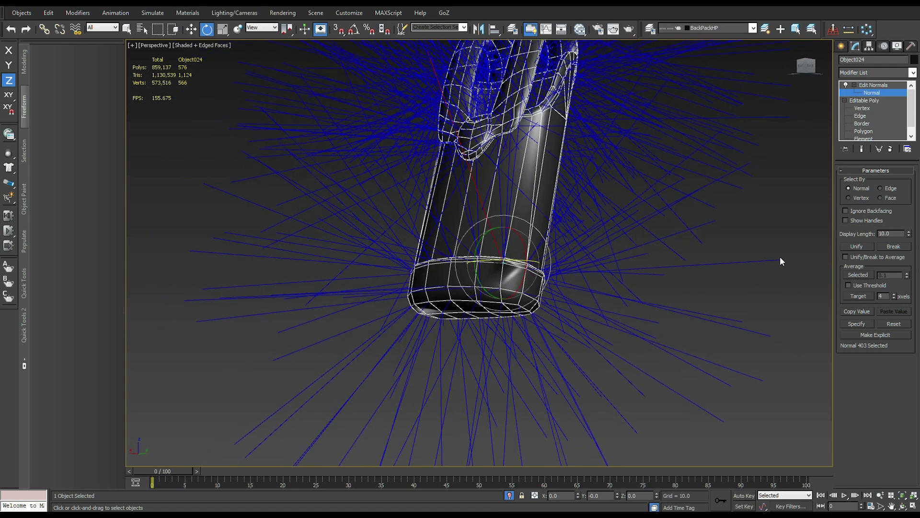
key("ctrl+a")
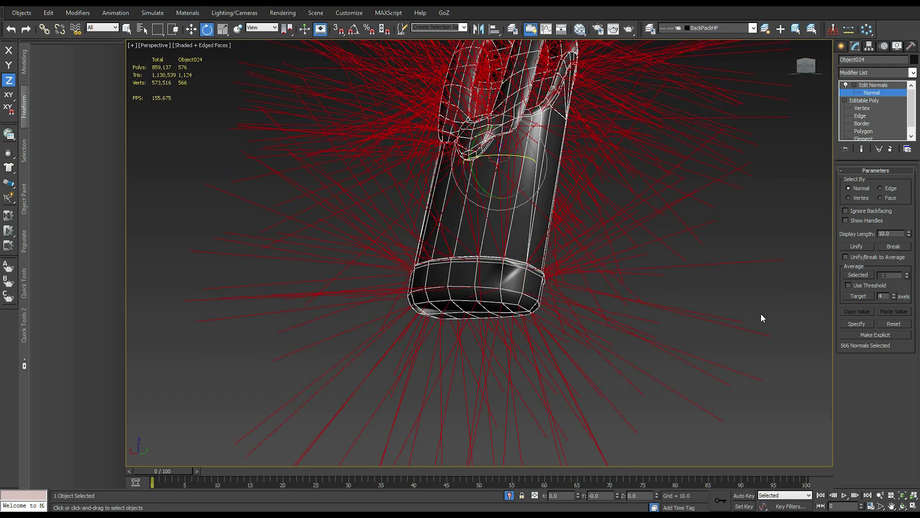
left_click(772, 266)
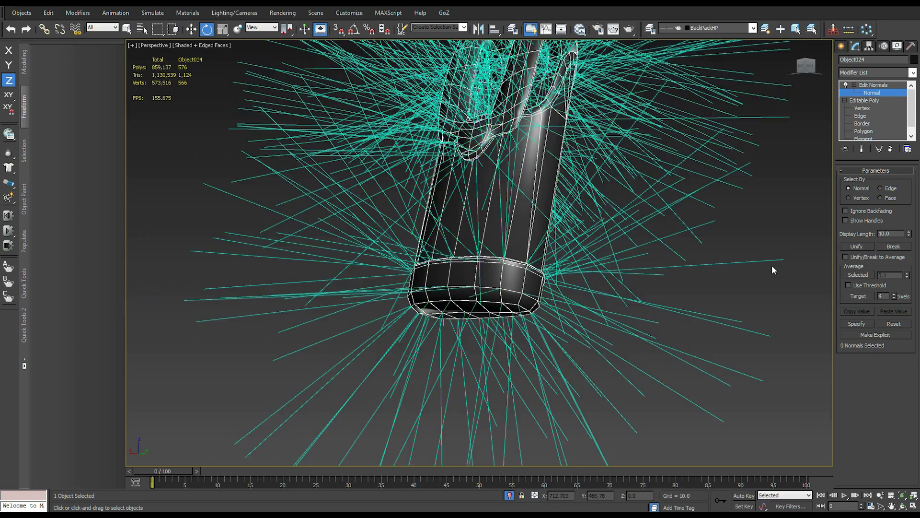
Leave the Normal sub-object level, collapse the case to an Editable Poly and deselect it
left_click(873, 84)
middle_click_drag(832, 137, 767, 163, "alt")
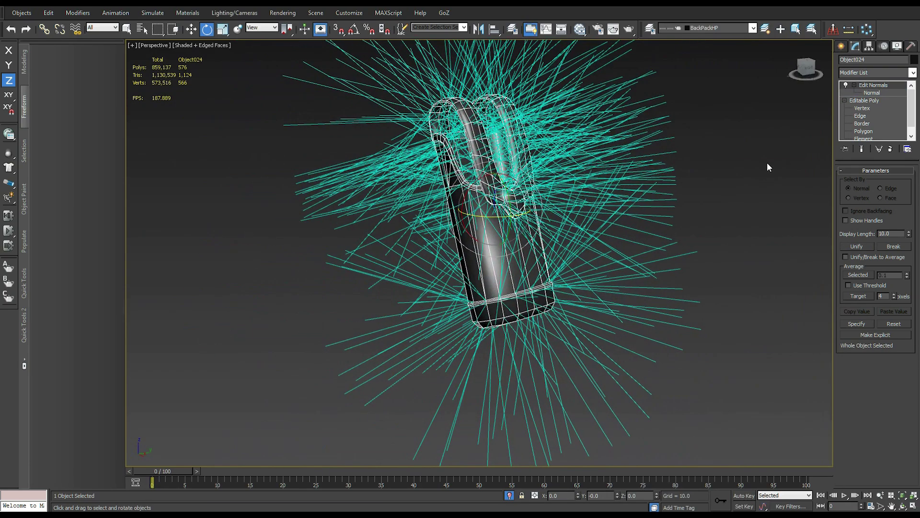
right_click(710, 170)
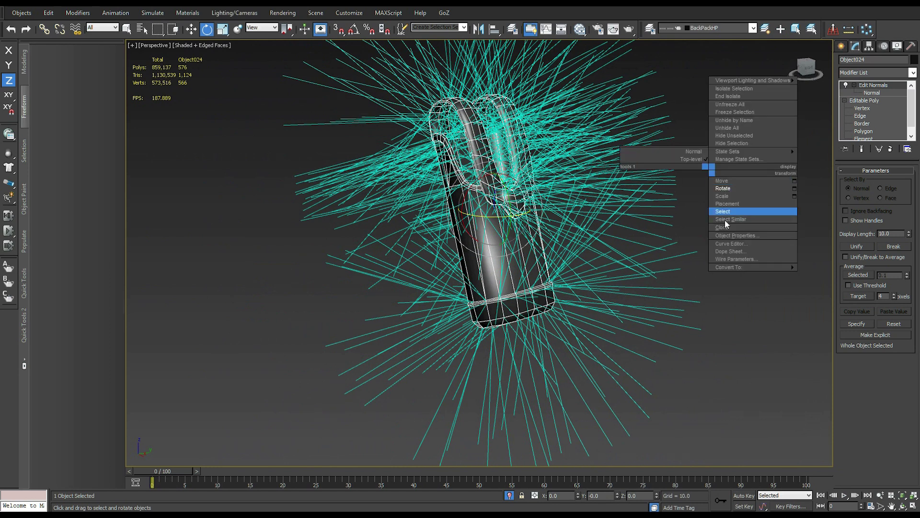
mouse_move(766, 267)
left_click(810, 275)
left_click(776, 270)
middle_click_drag(772, 268, 772, 269, "alt")
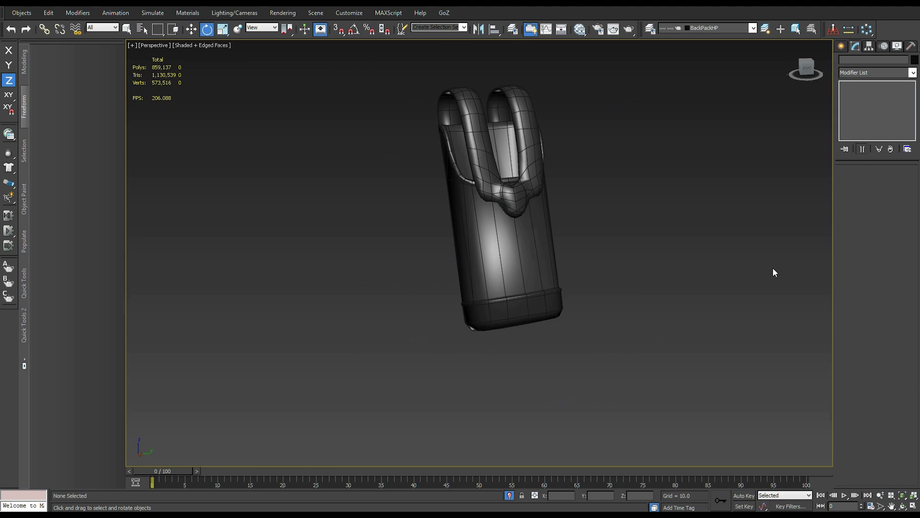